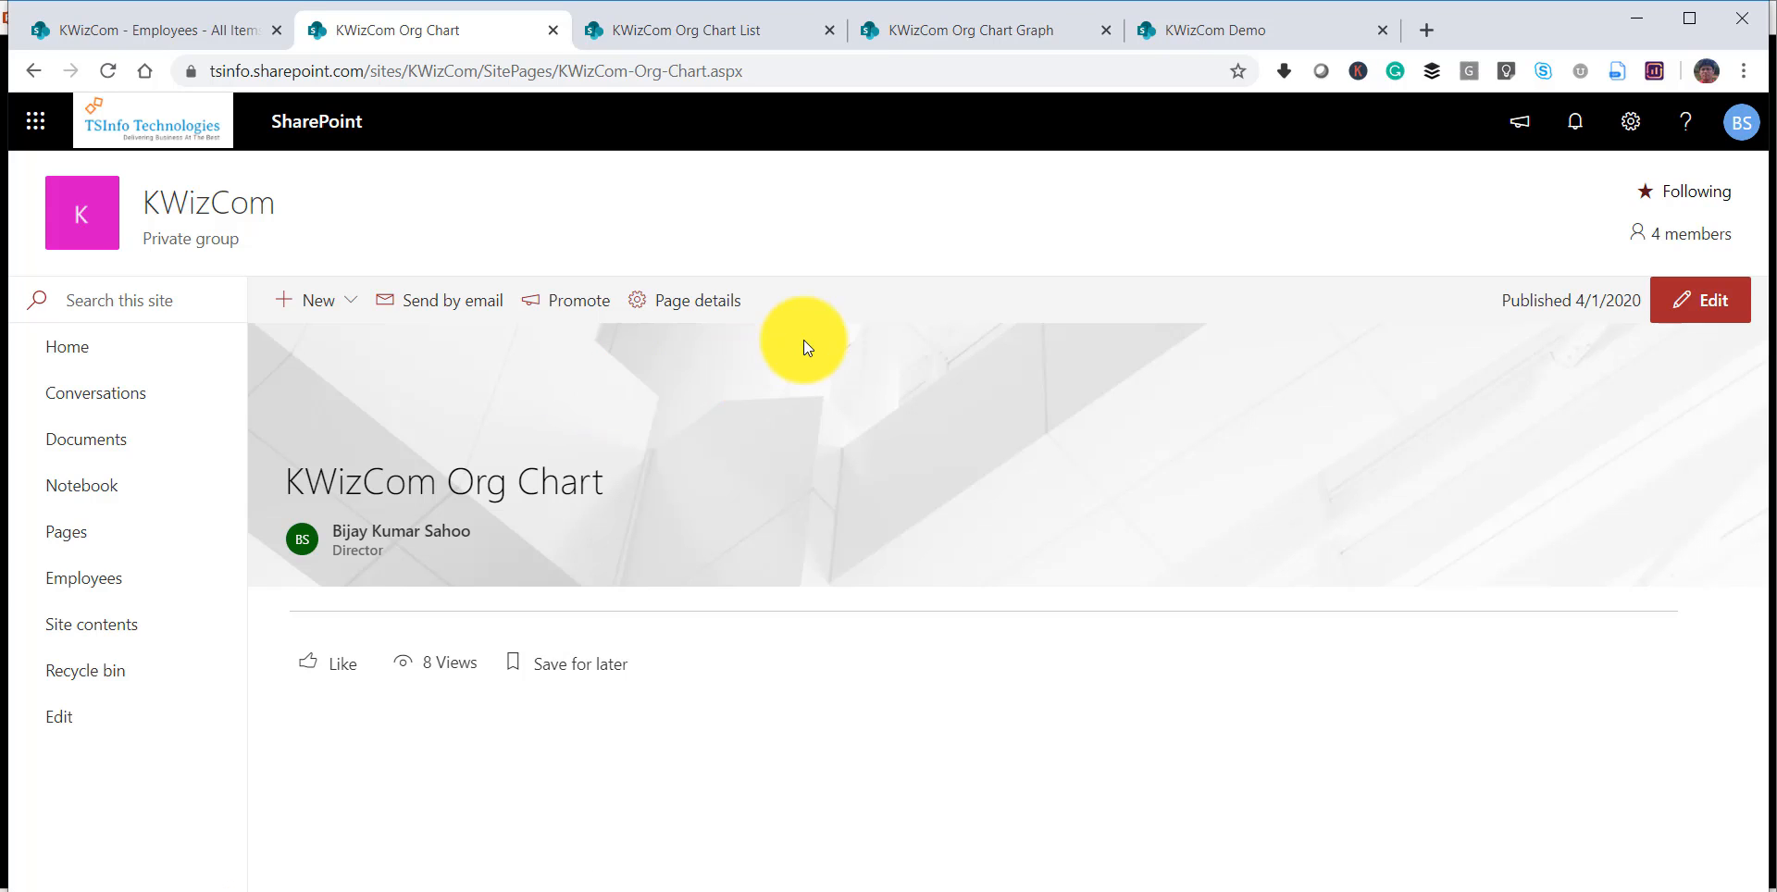
Put the KWizCom Org Chart page in edit mode and add the Org. Chart web part to its empty section.
left_click(1703, 298)
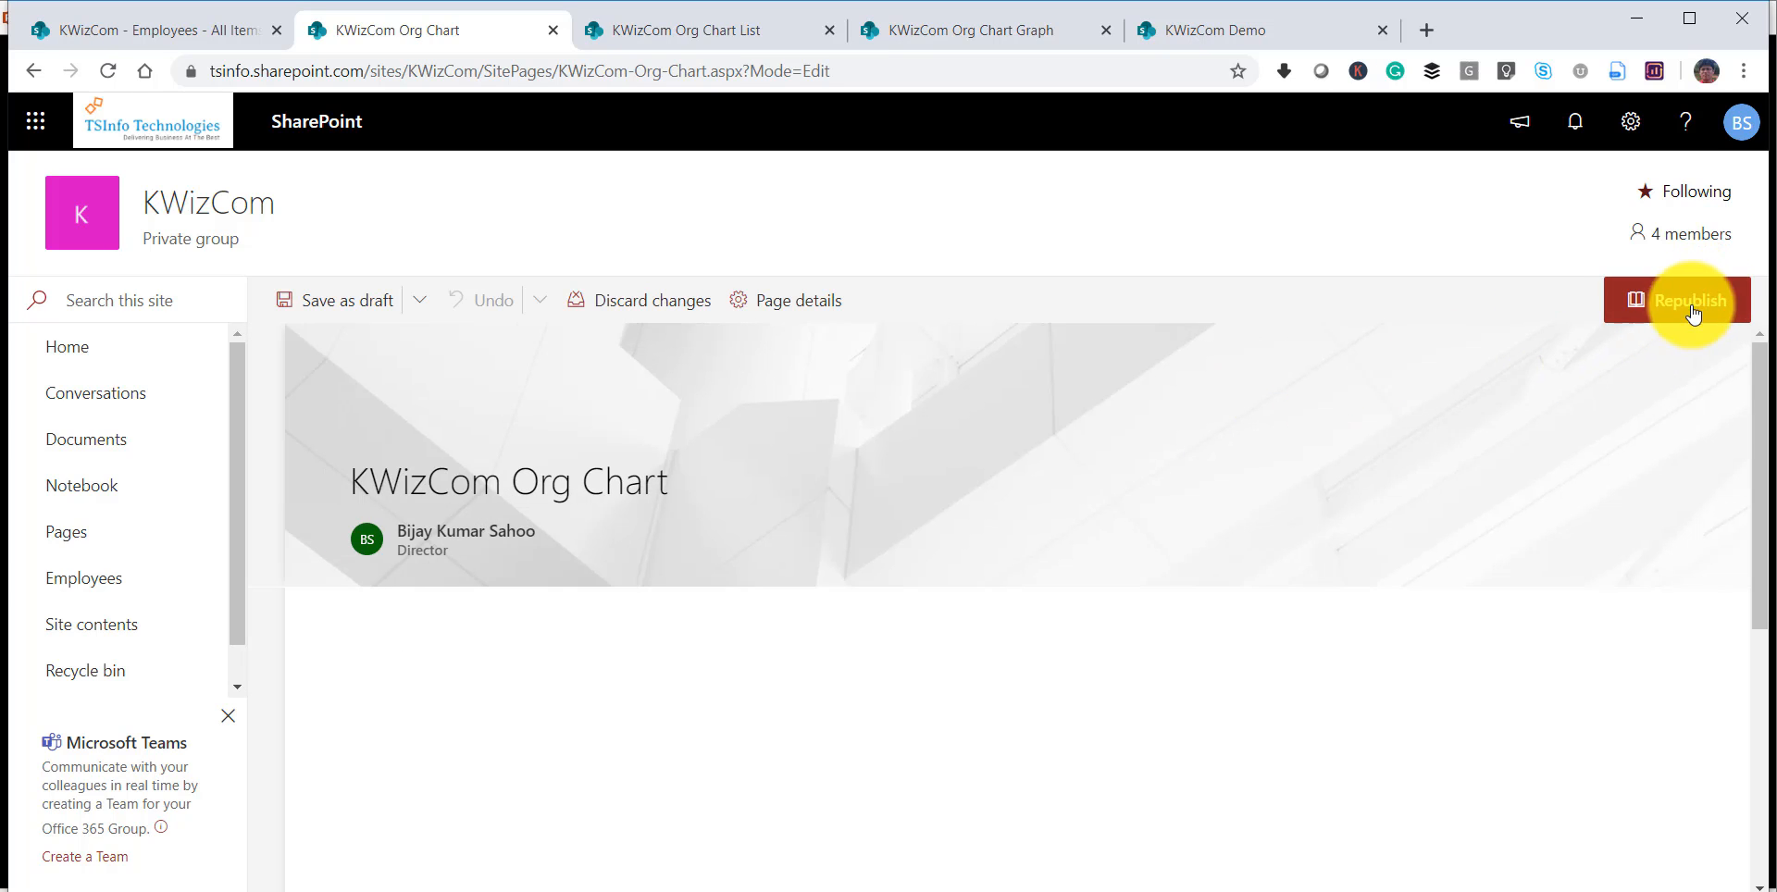
left_click(1031, 600)
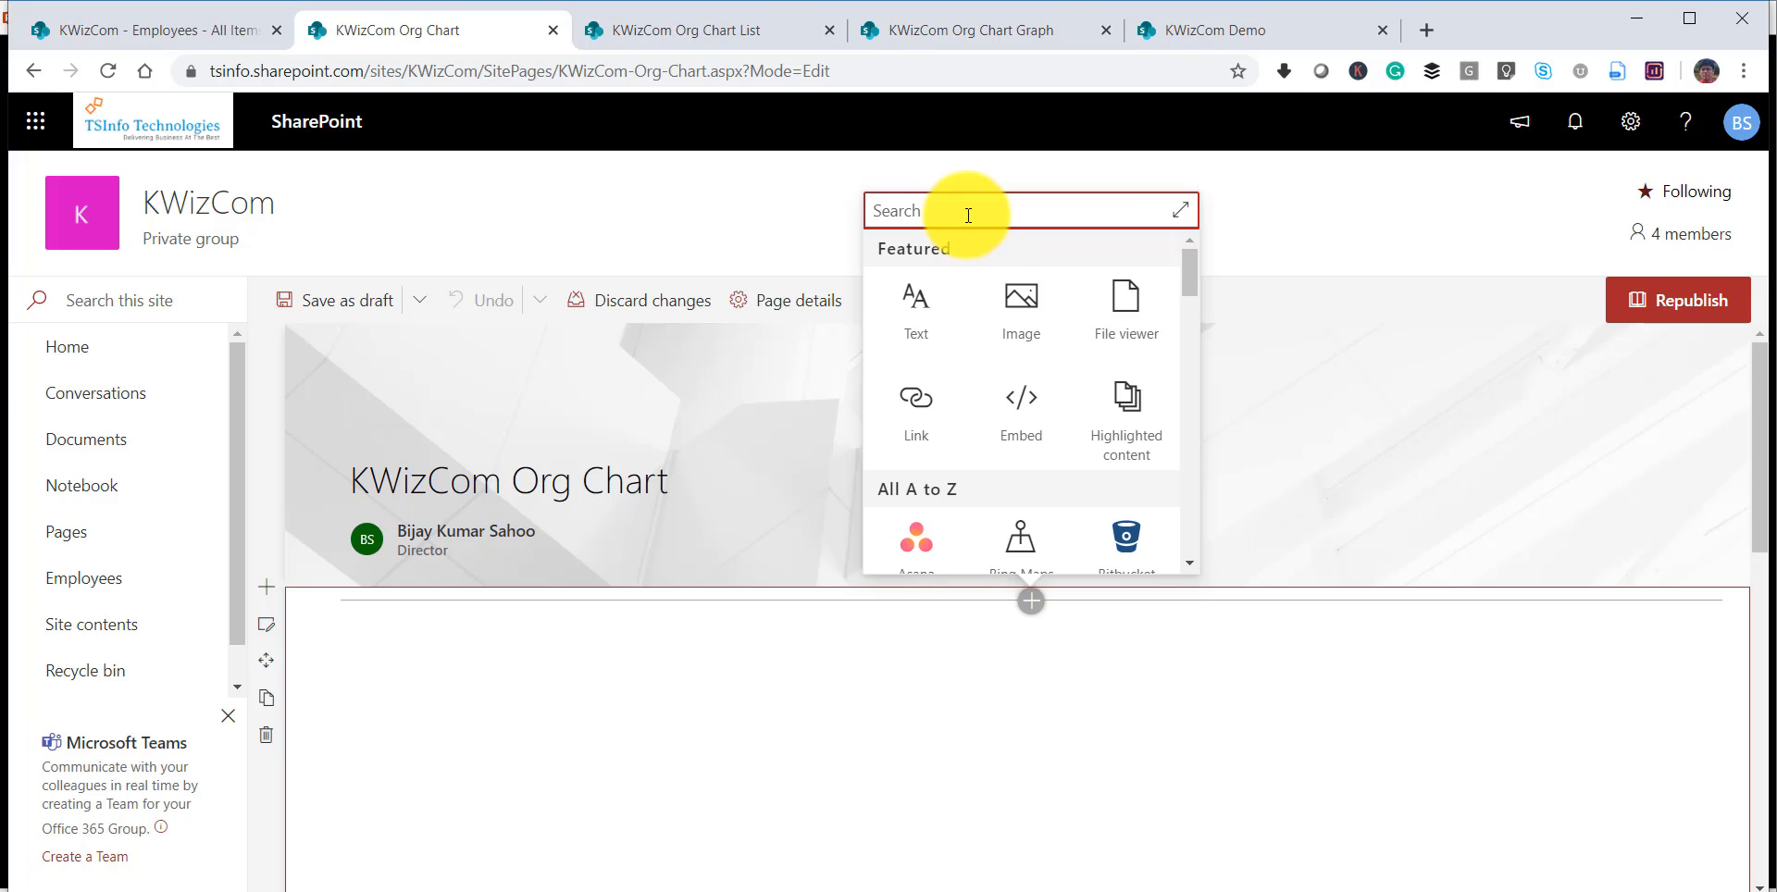
type("org")
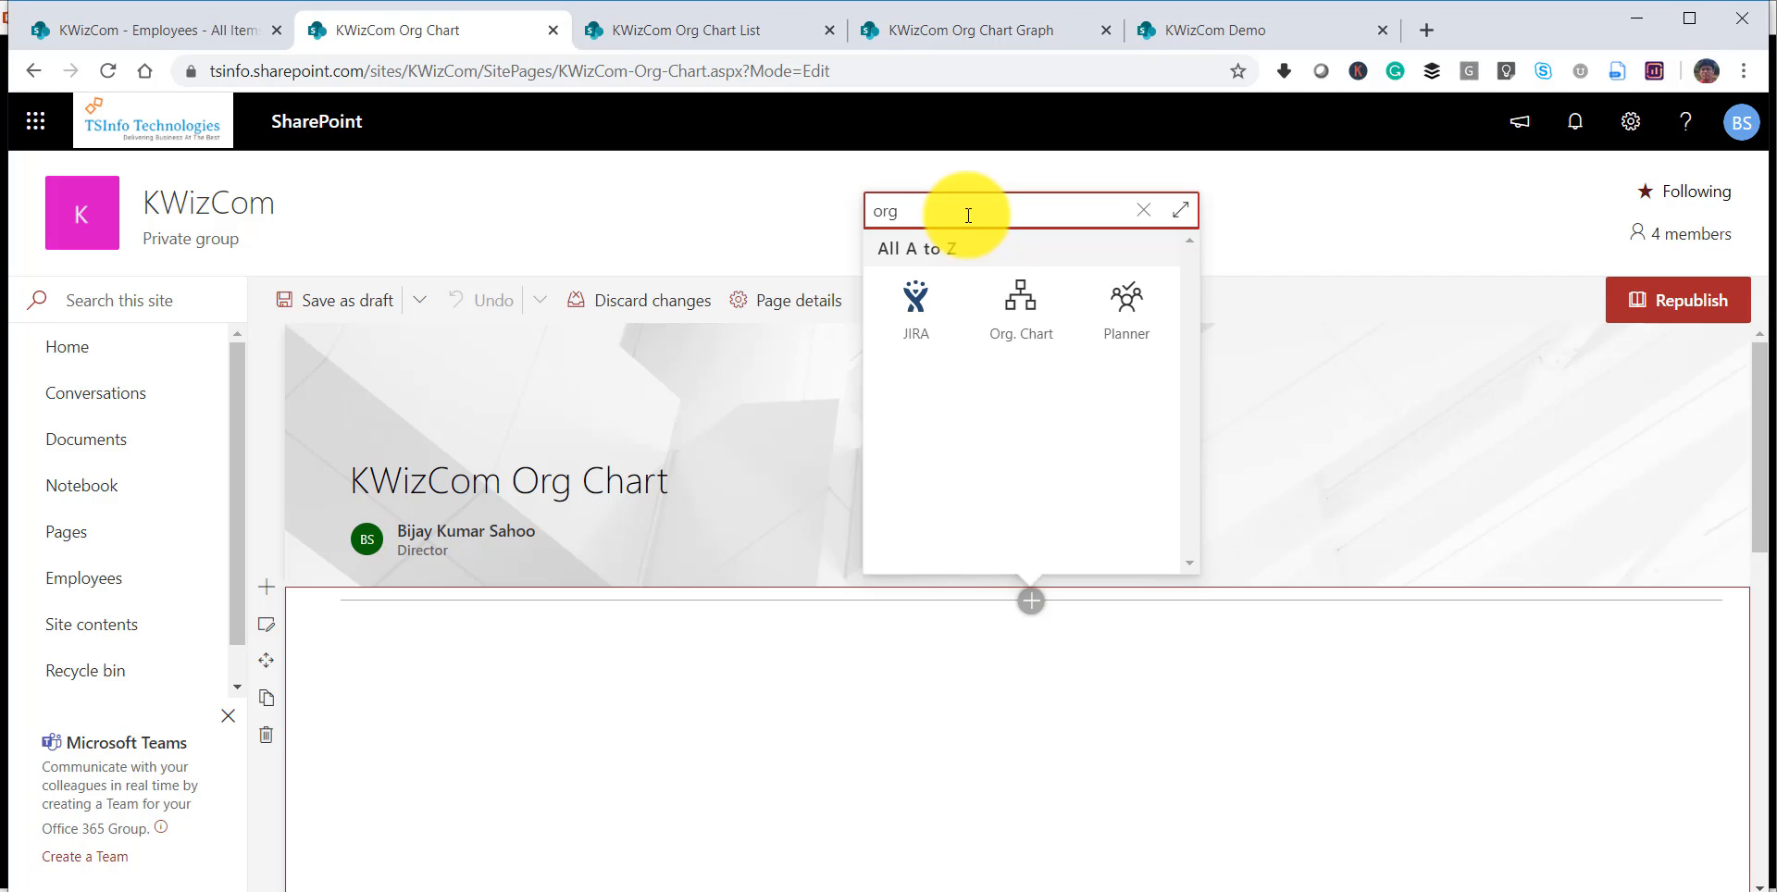
left_click(1021, 301)
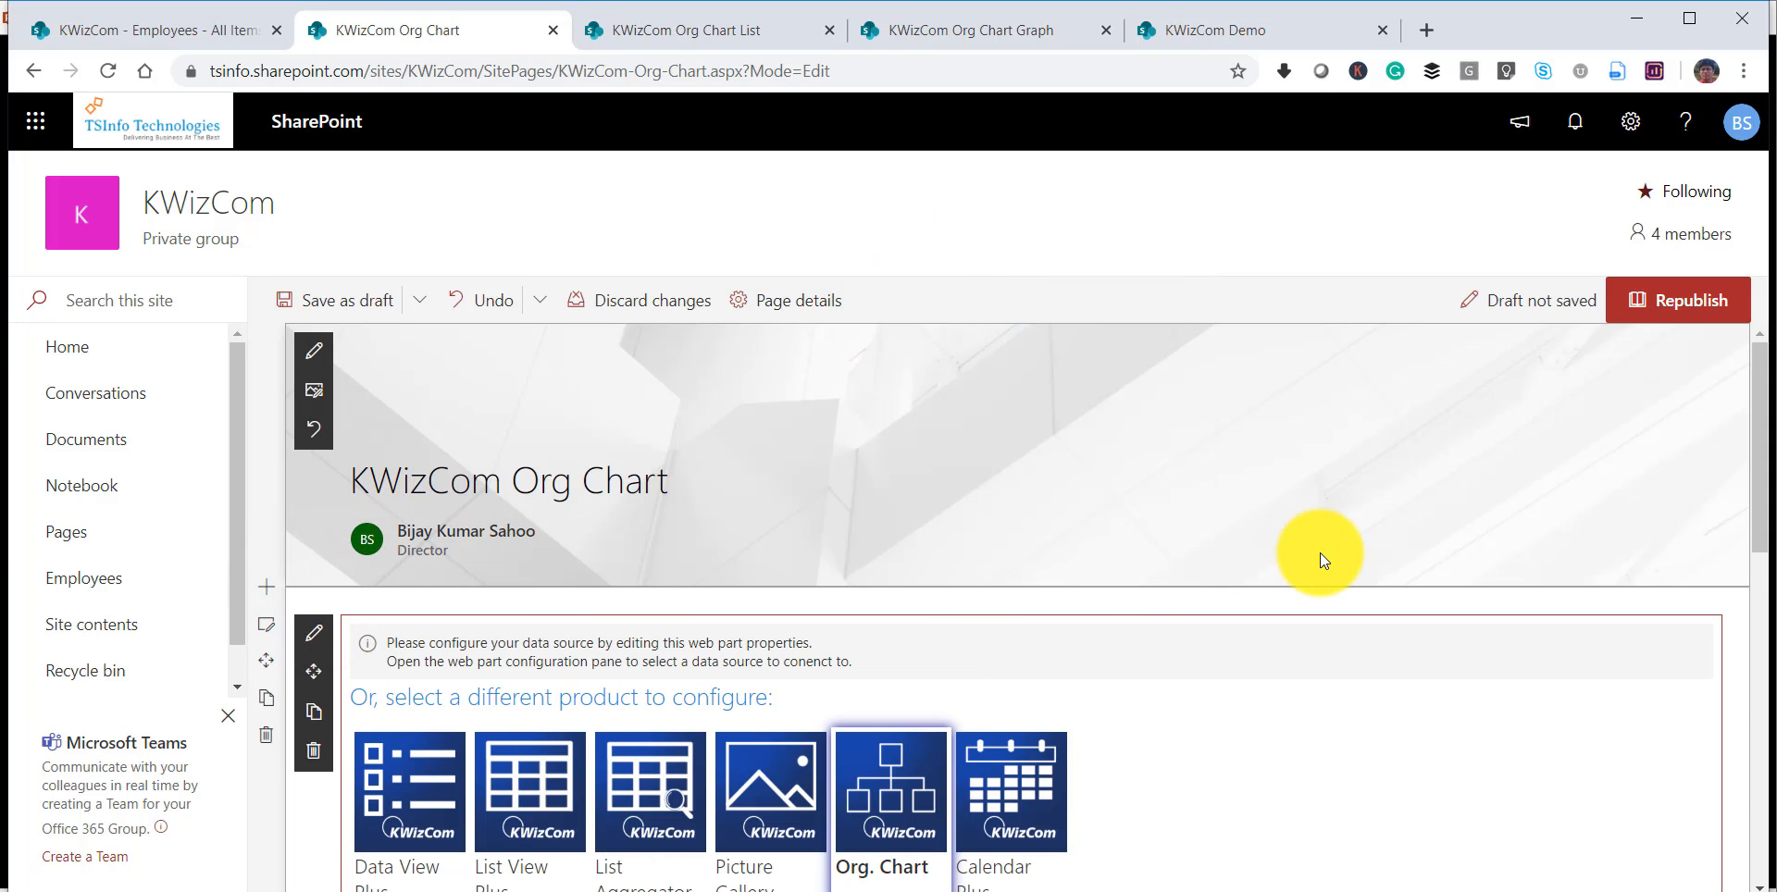
Open the configuration of the Org. Chart web part and set its data source type to Graph API (Pro).
scroll(1321, 555, "down", 3)
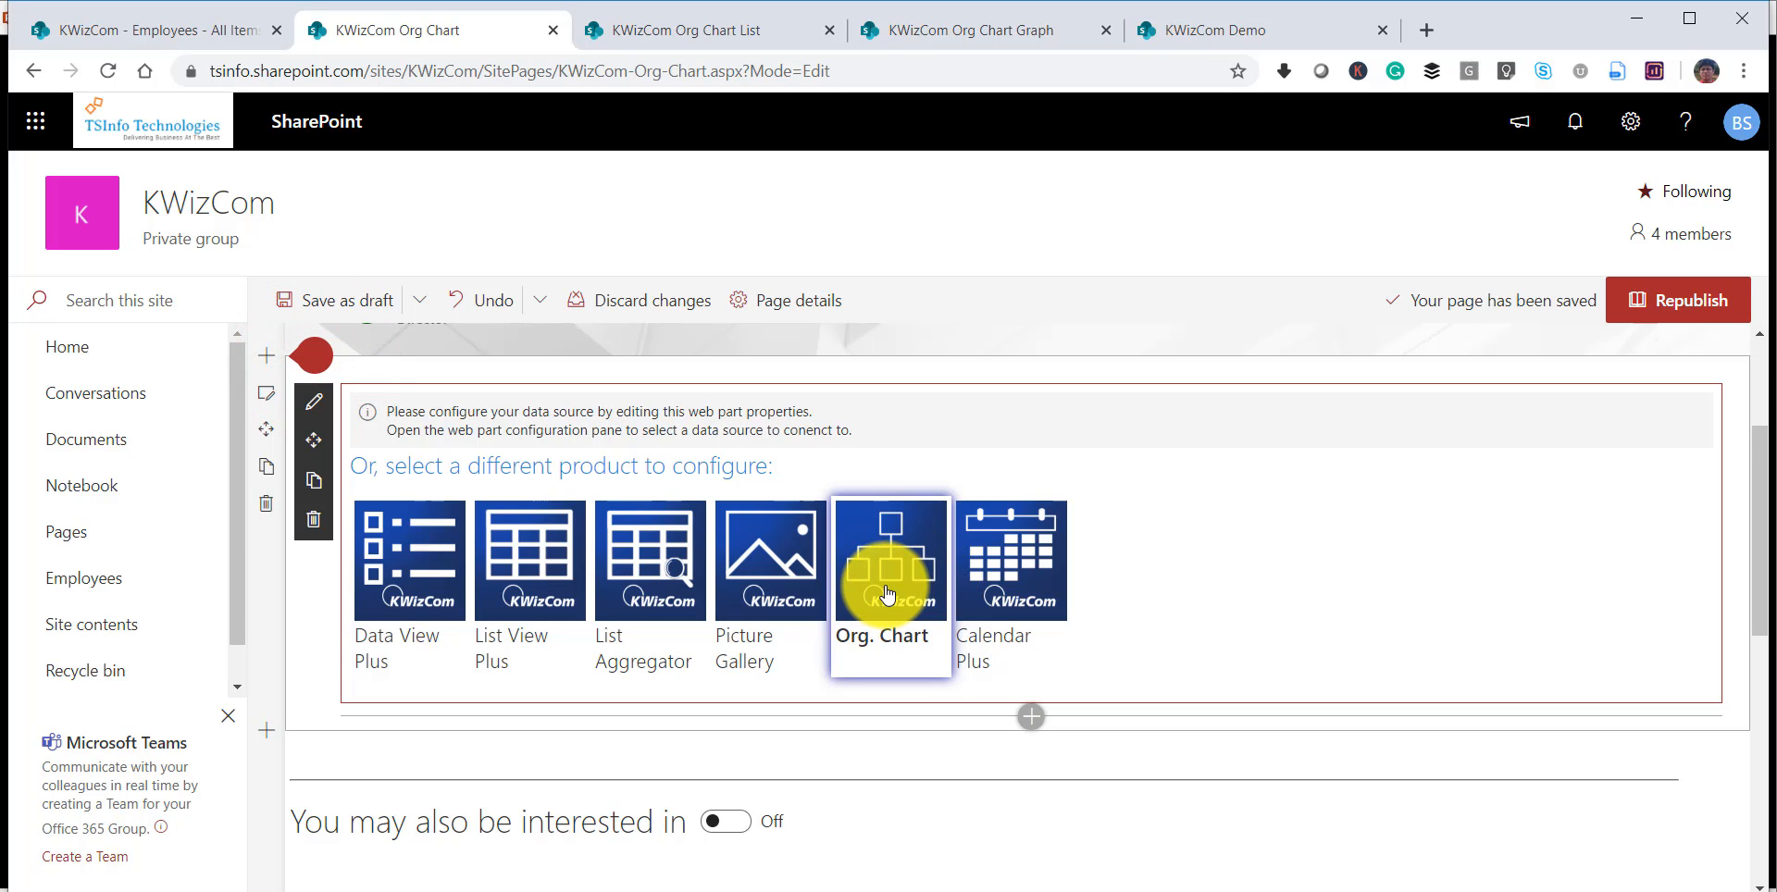
left_click(888, 592)
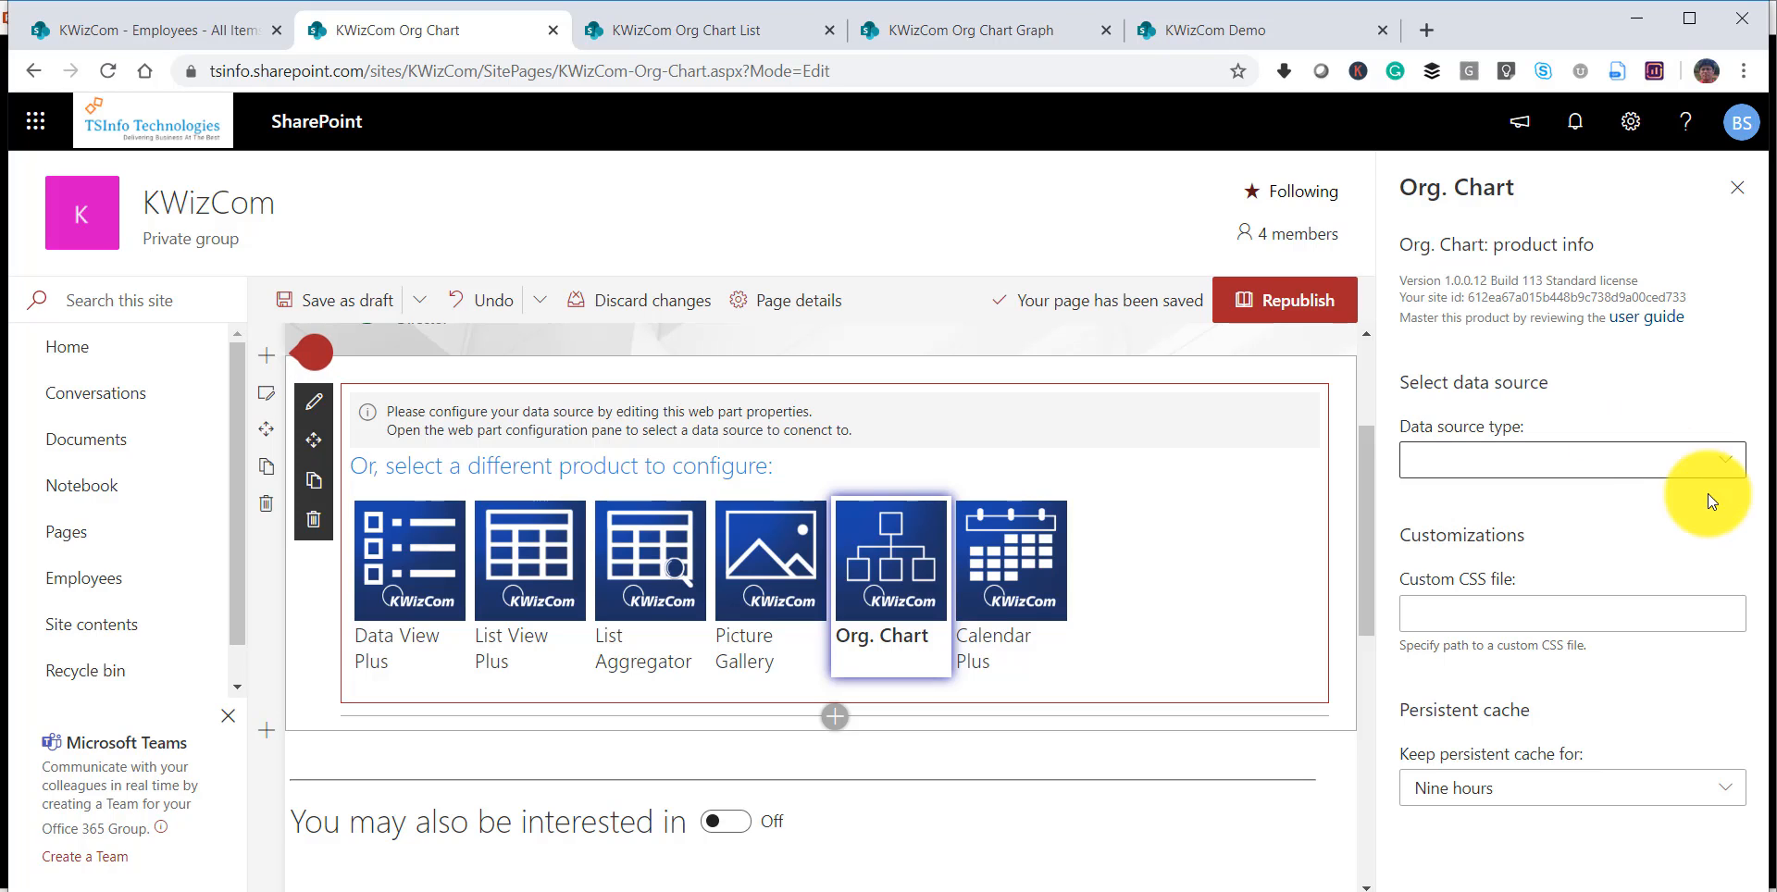
left_click(1712, 466)
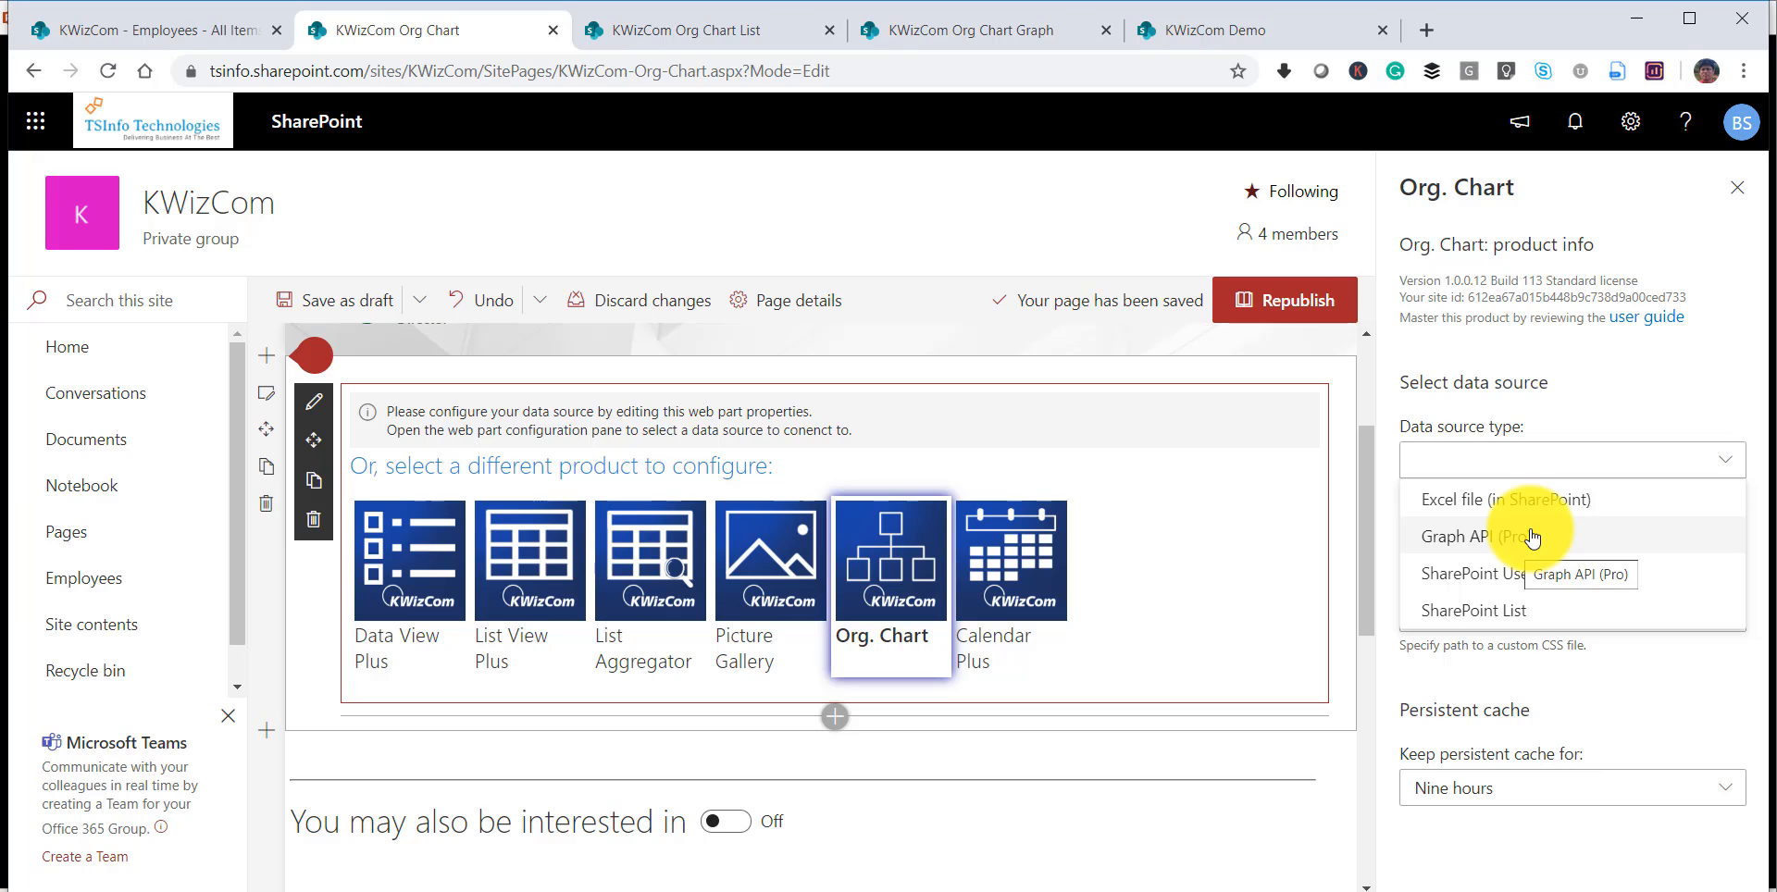
left_click(1490, 538)
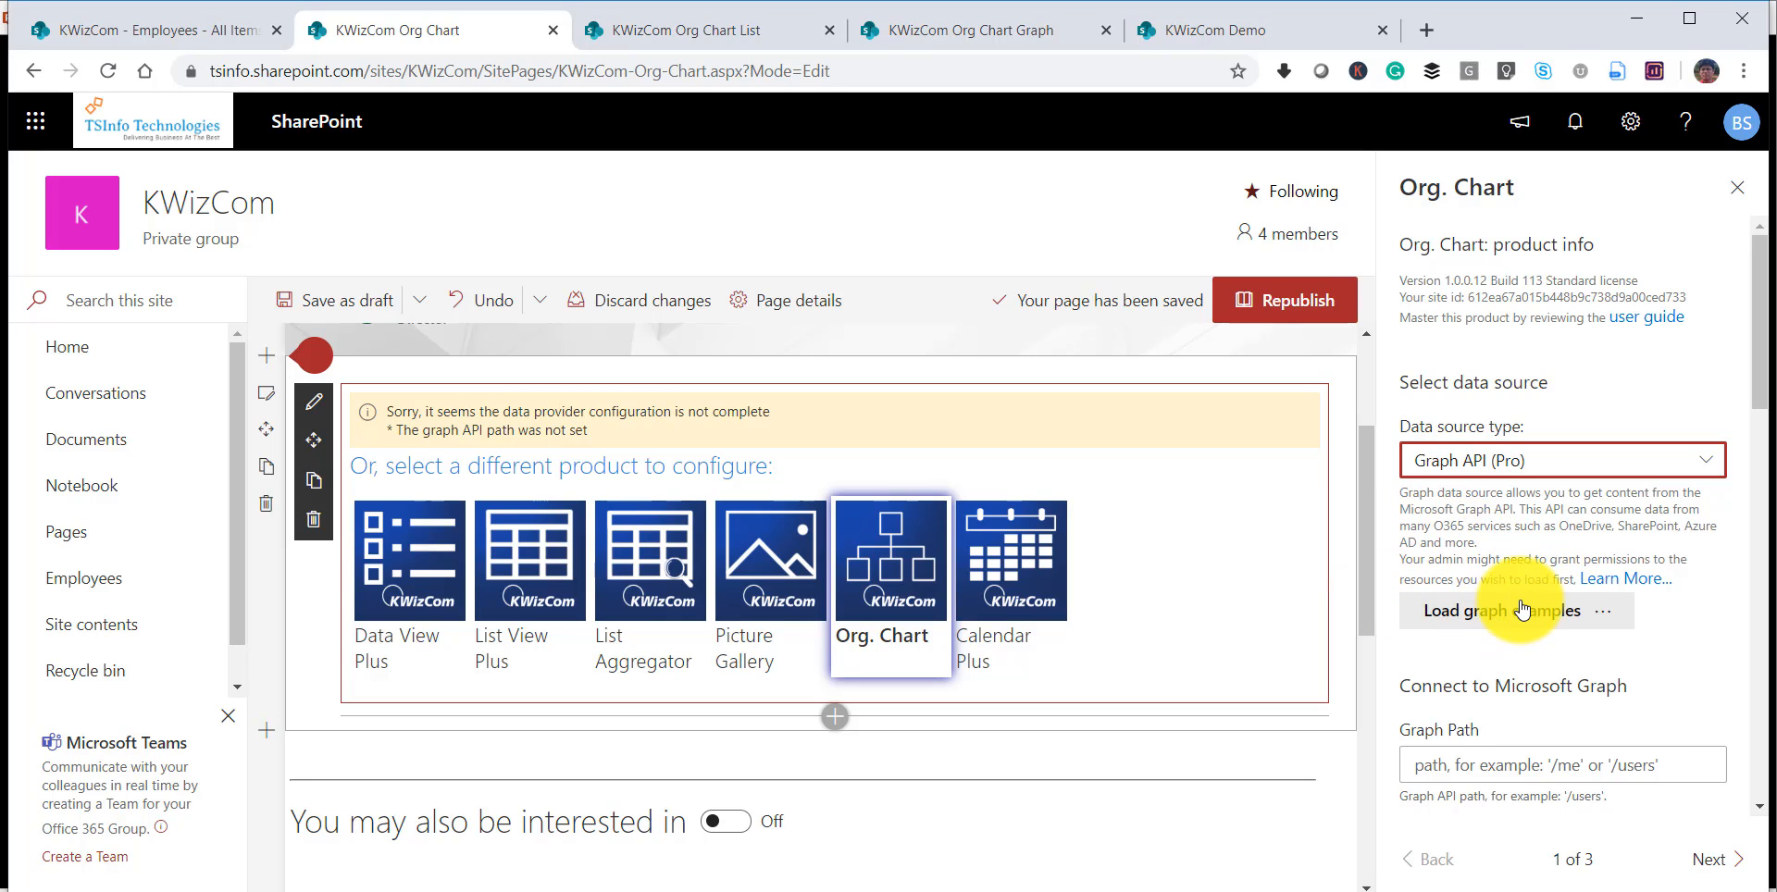
Load the "AD org chart users" graph example and accept resetting the controls to match the sample.
scroll(1550, 713, "down", 1)
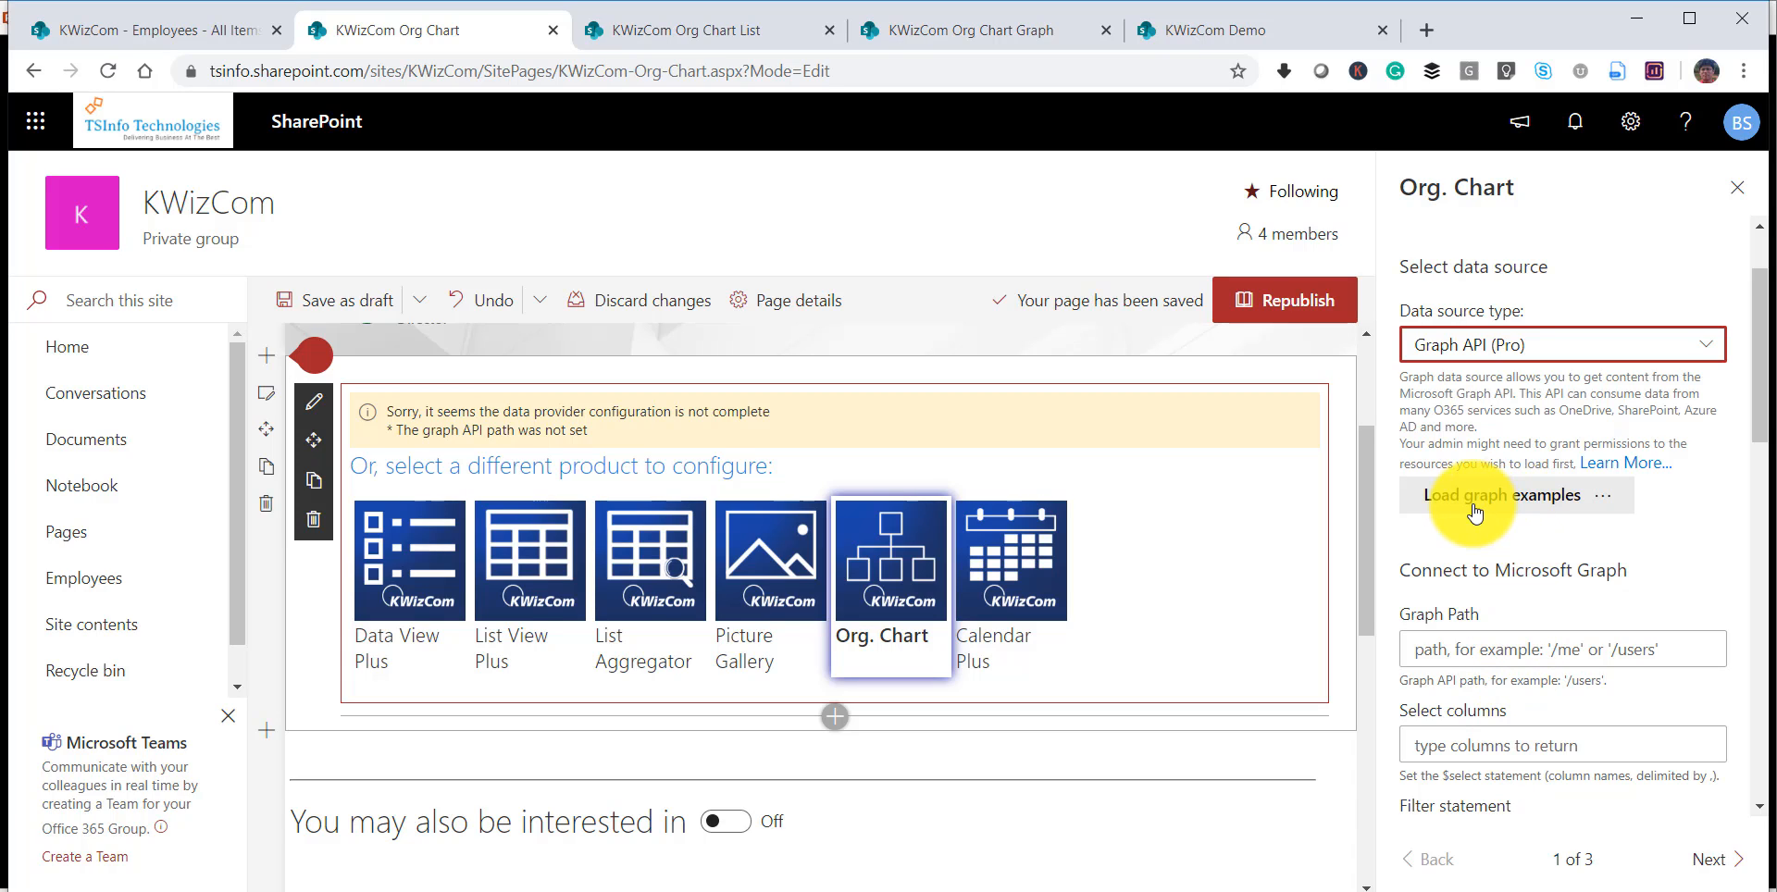
left_click(1481, 509)
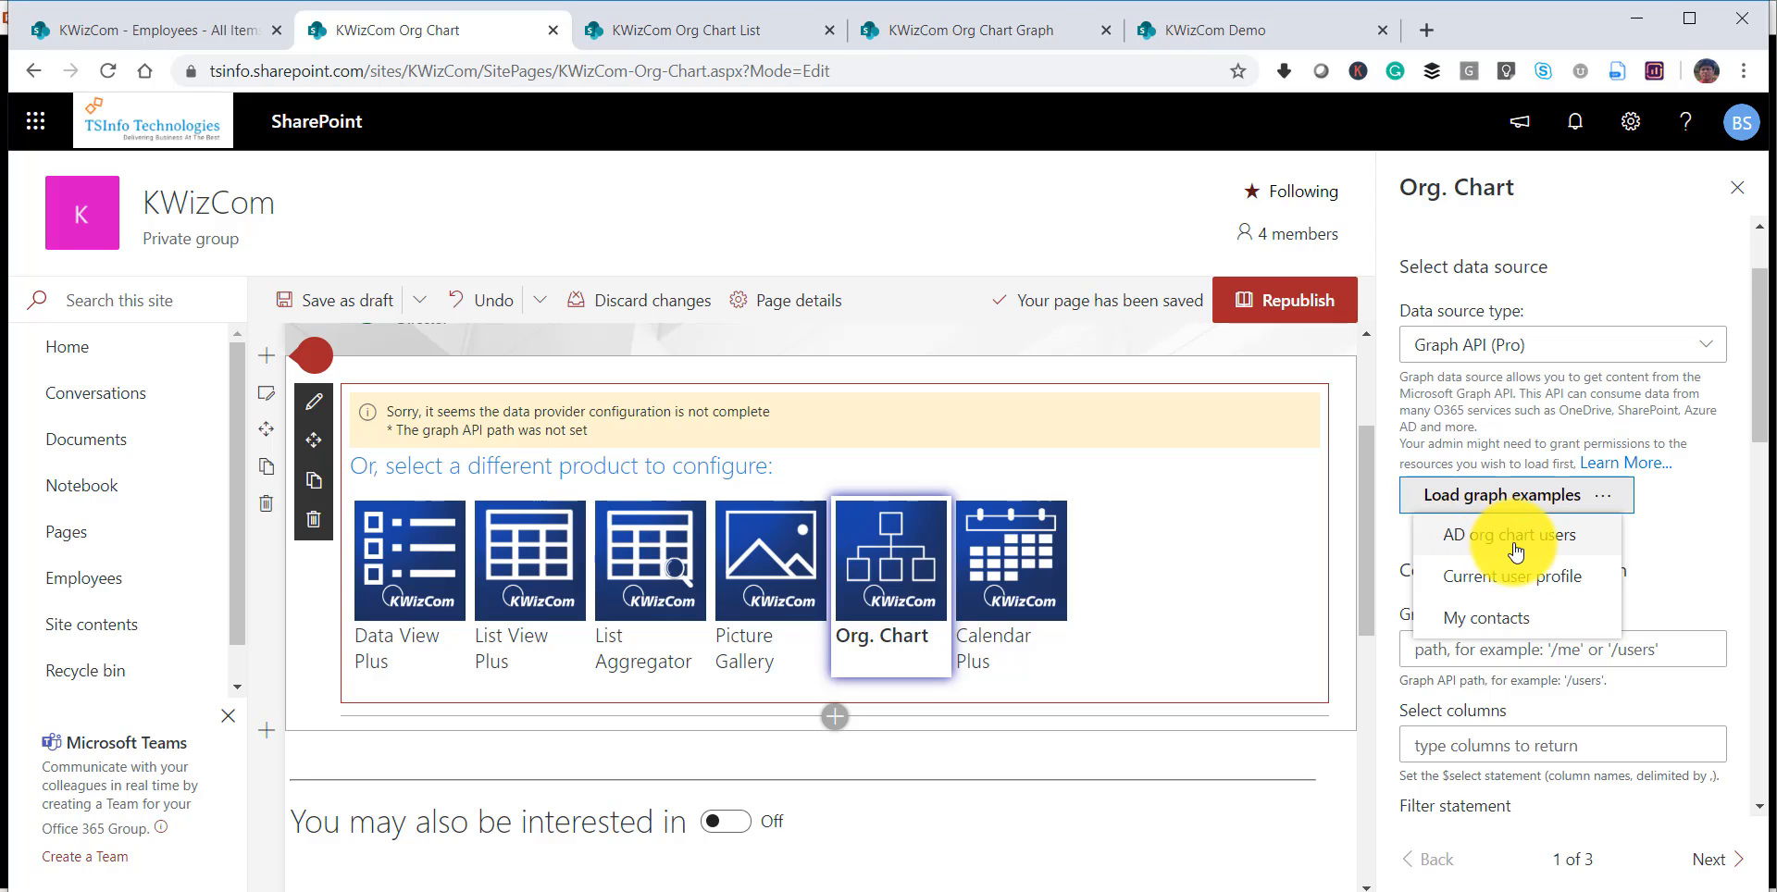
left_click(1478, 544)
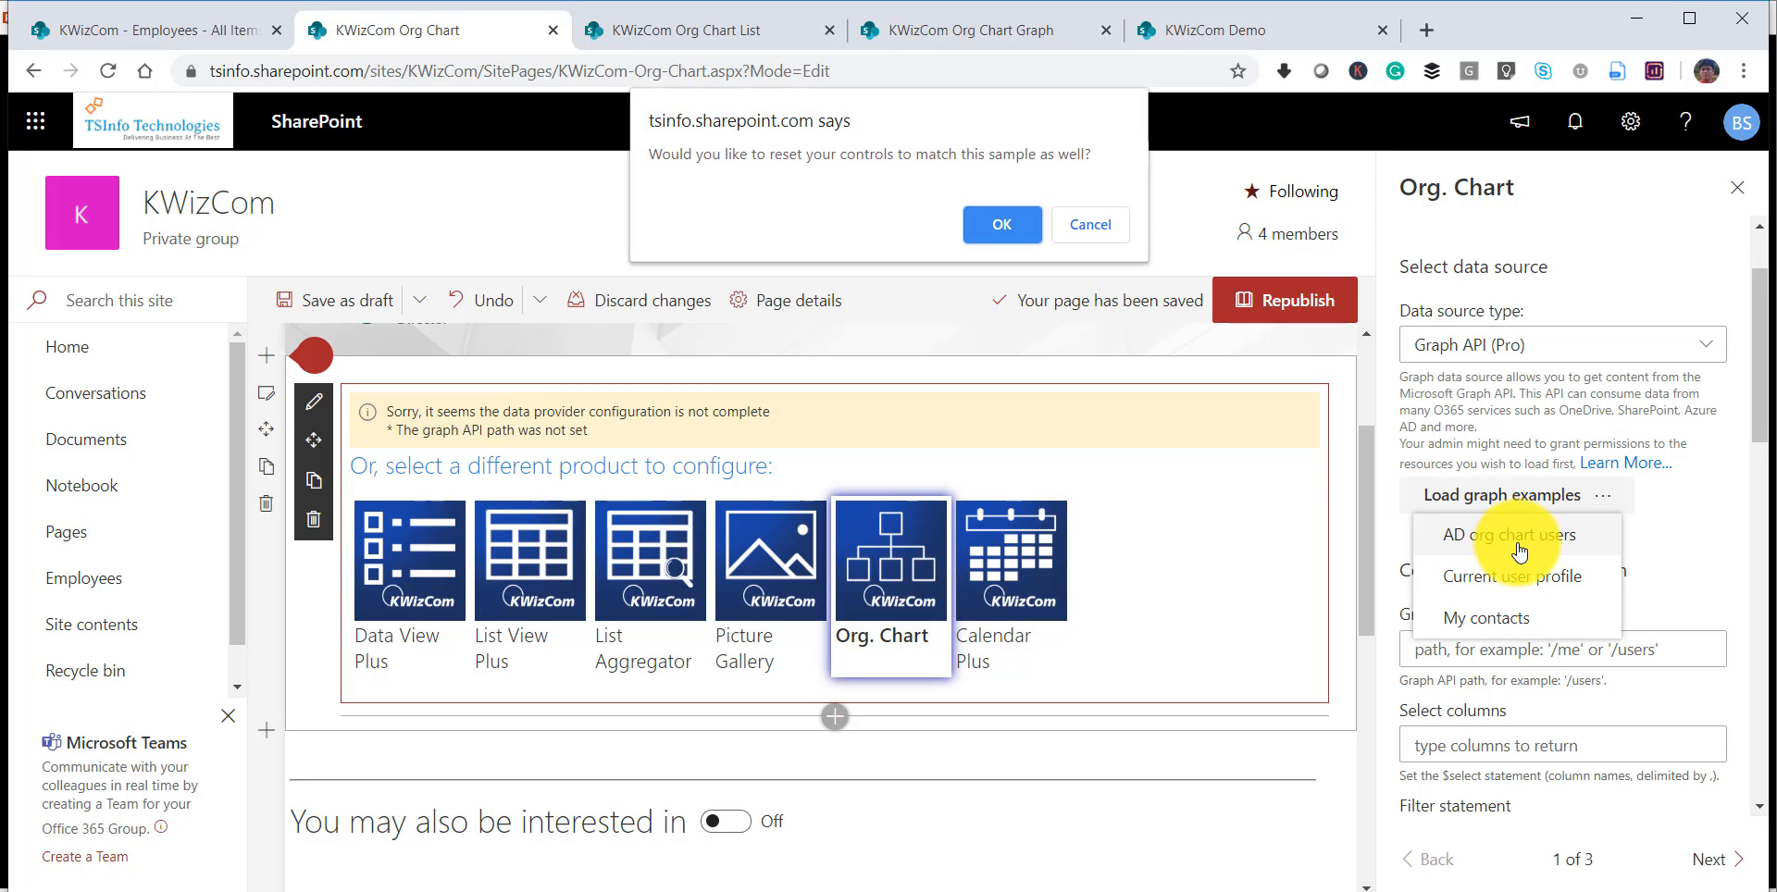
left_click(996, 223)
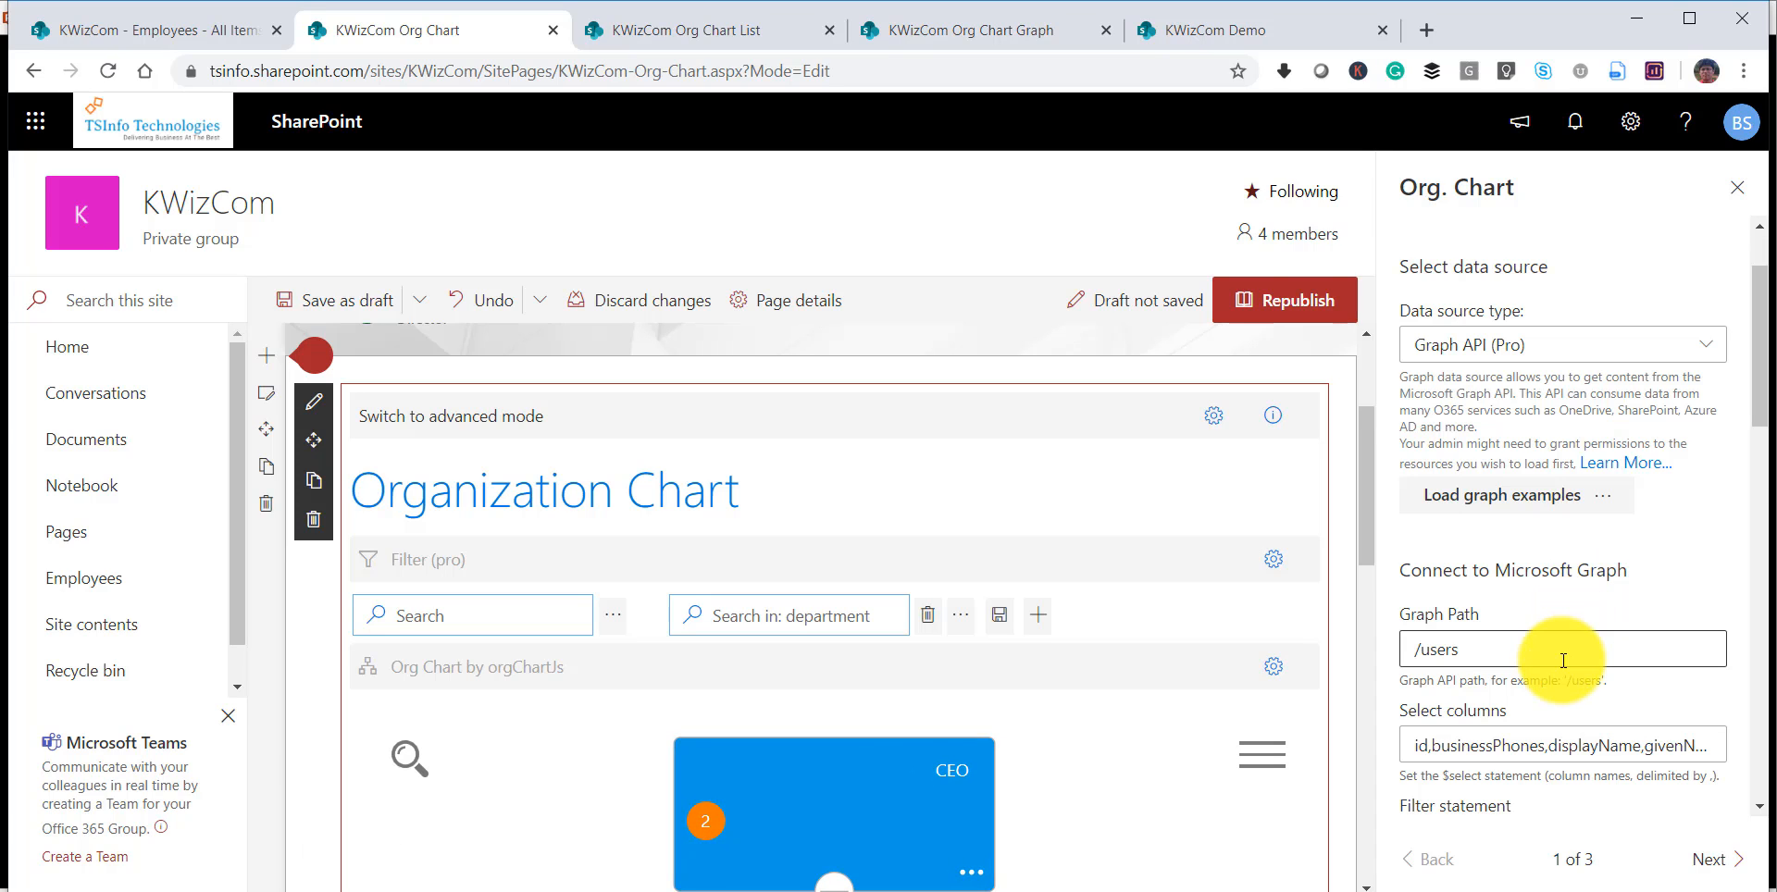
Review the Microsoft Graph query settings, chart preview, expanded properties, and the column info and column mapping pages.
scroll(1573, 653, "down", 3)
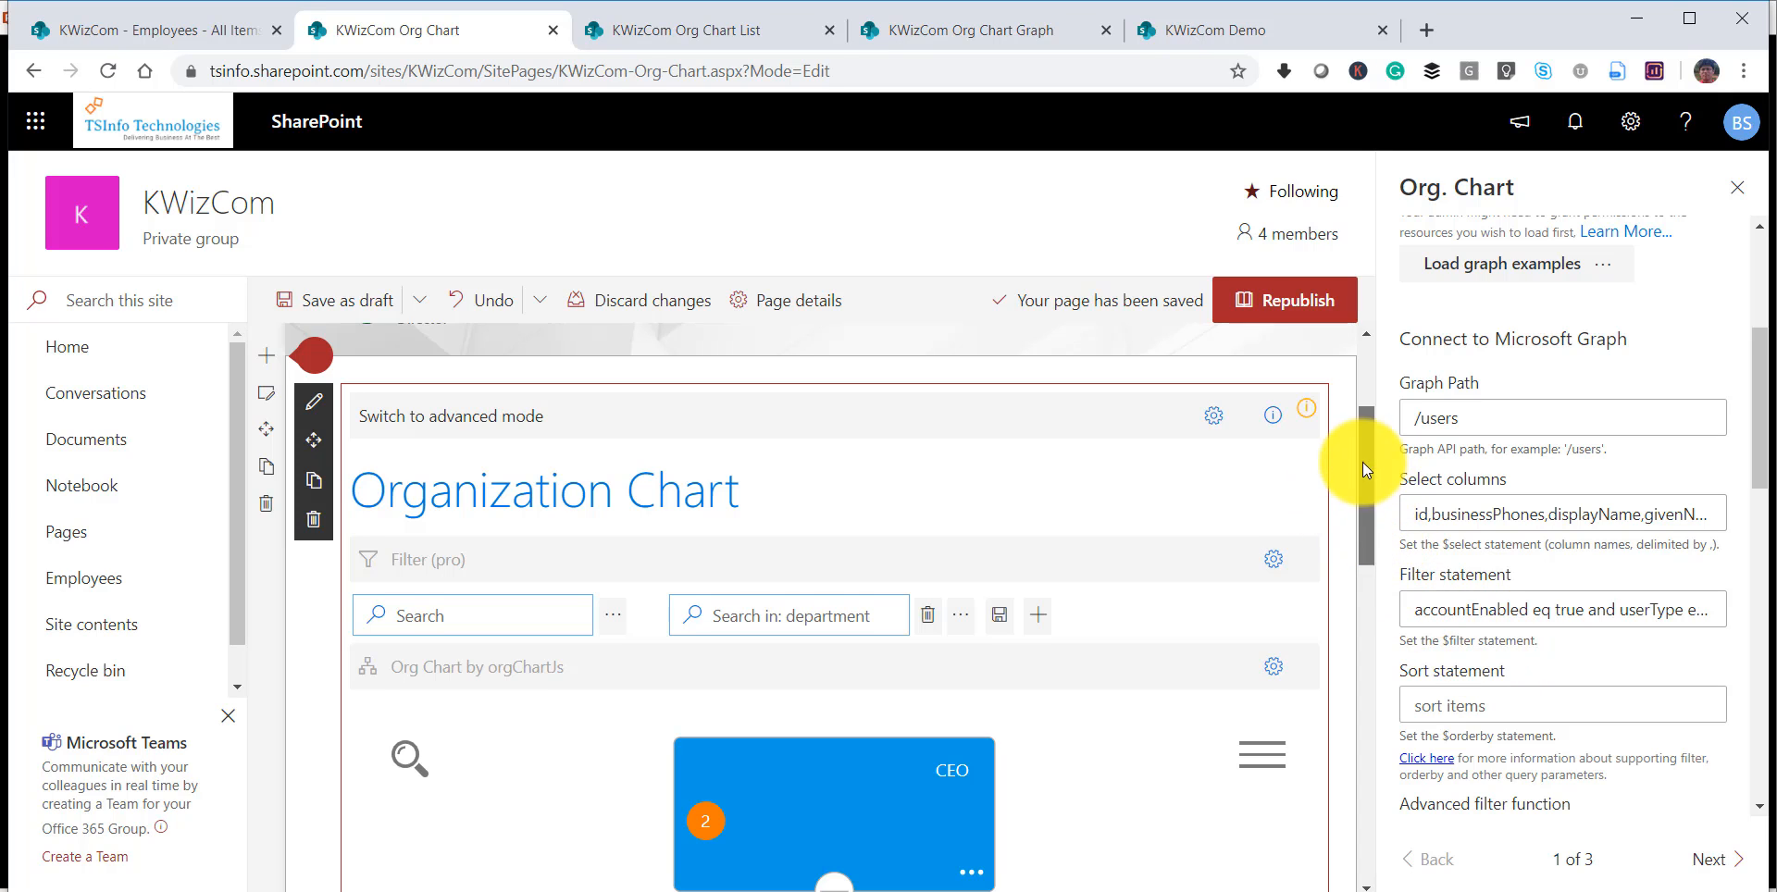
left_click_drag(1363, 463, 1377, 581)
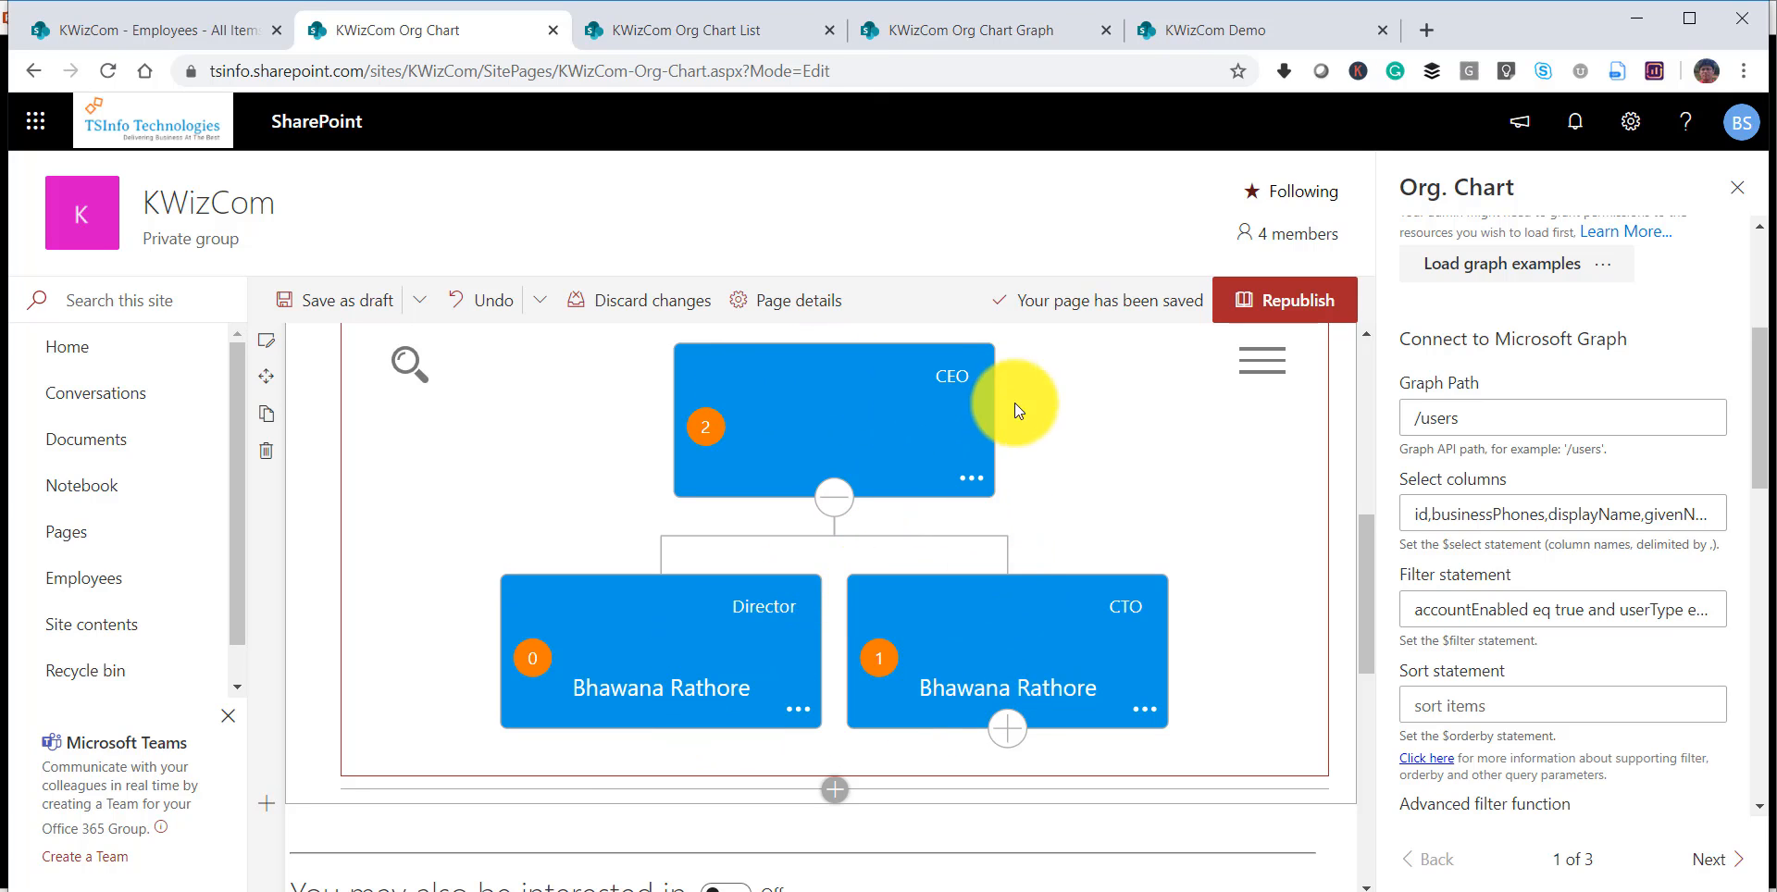
scroll(1688, 648, "down", 5)
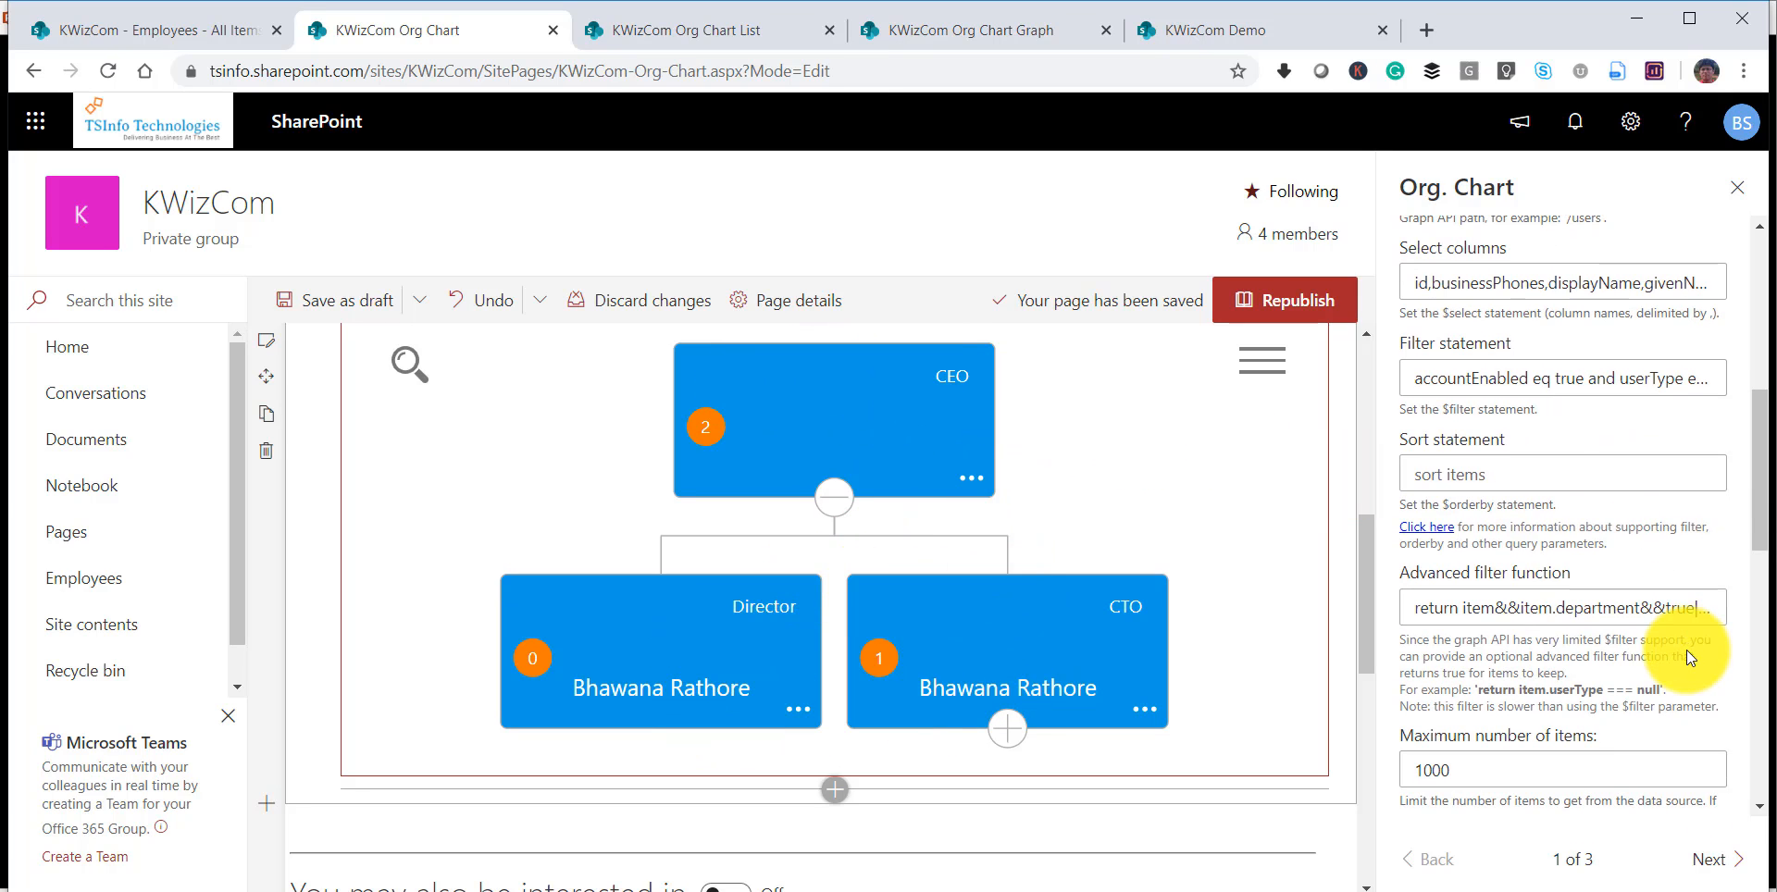
scroll(1686, 650, "up", 1)
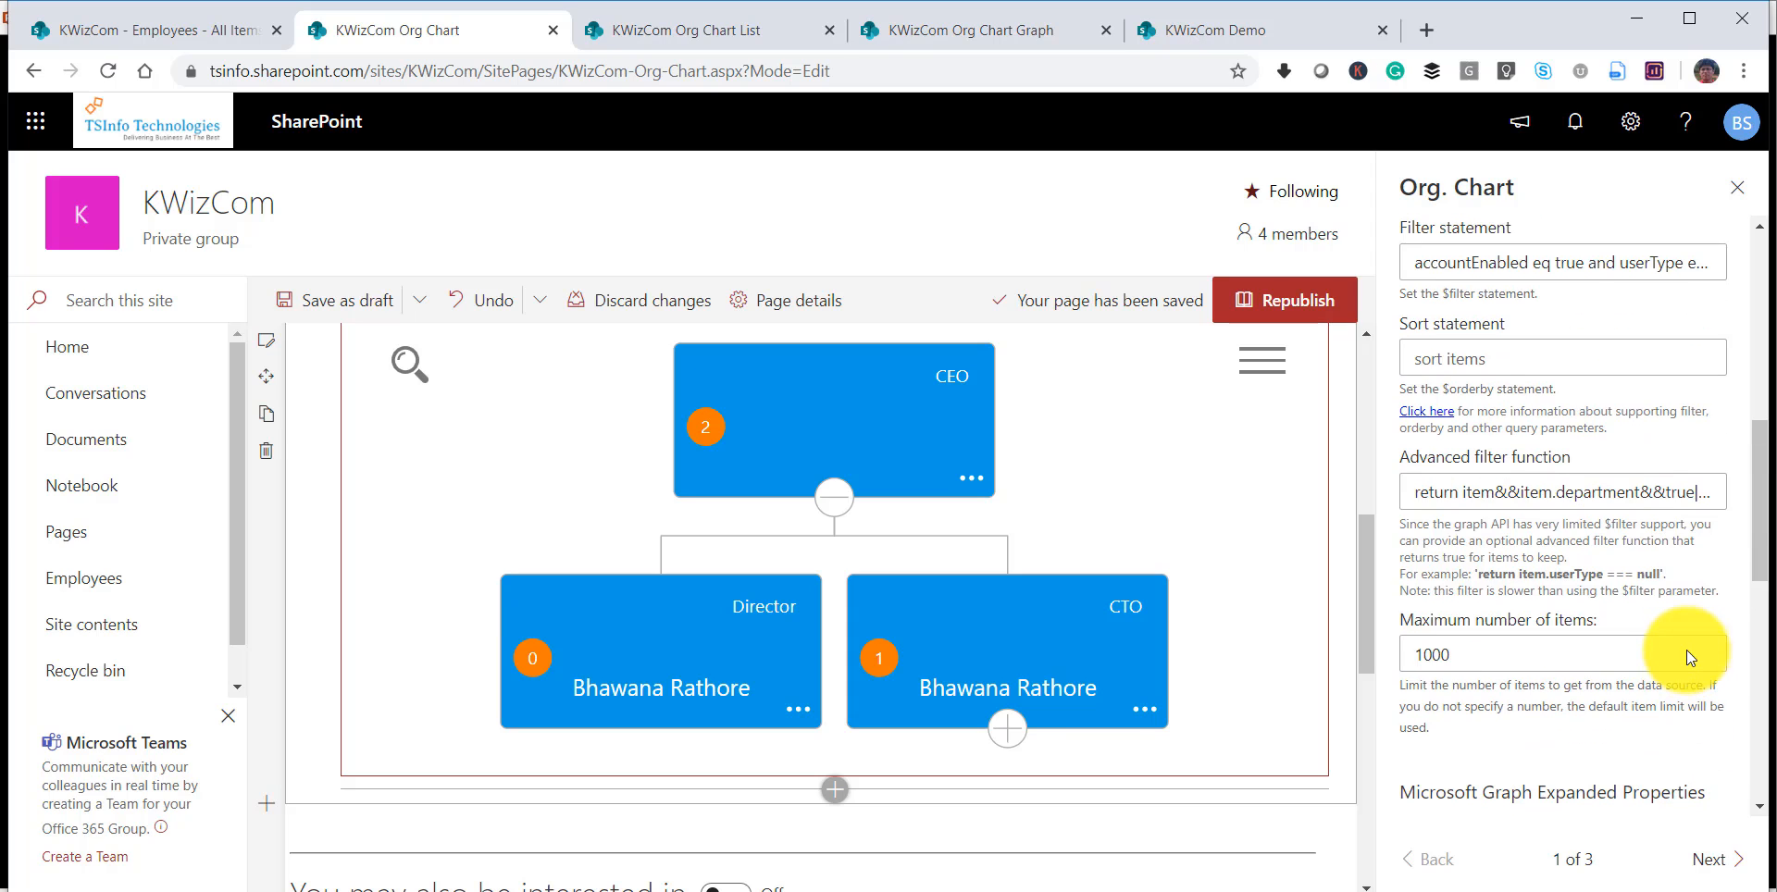
scroll(1488, 606, "down", 1)
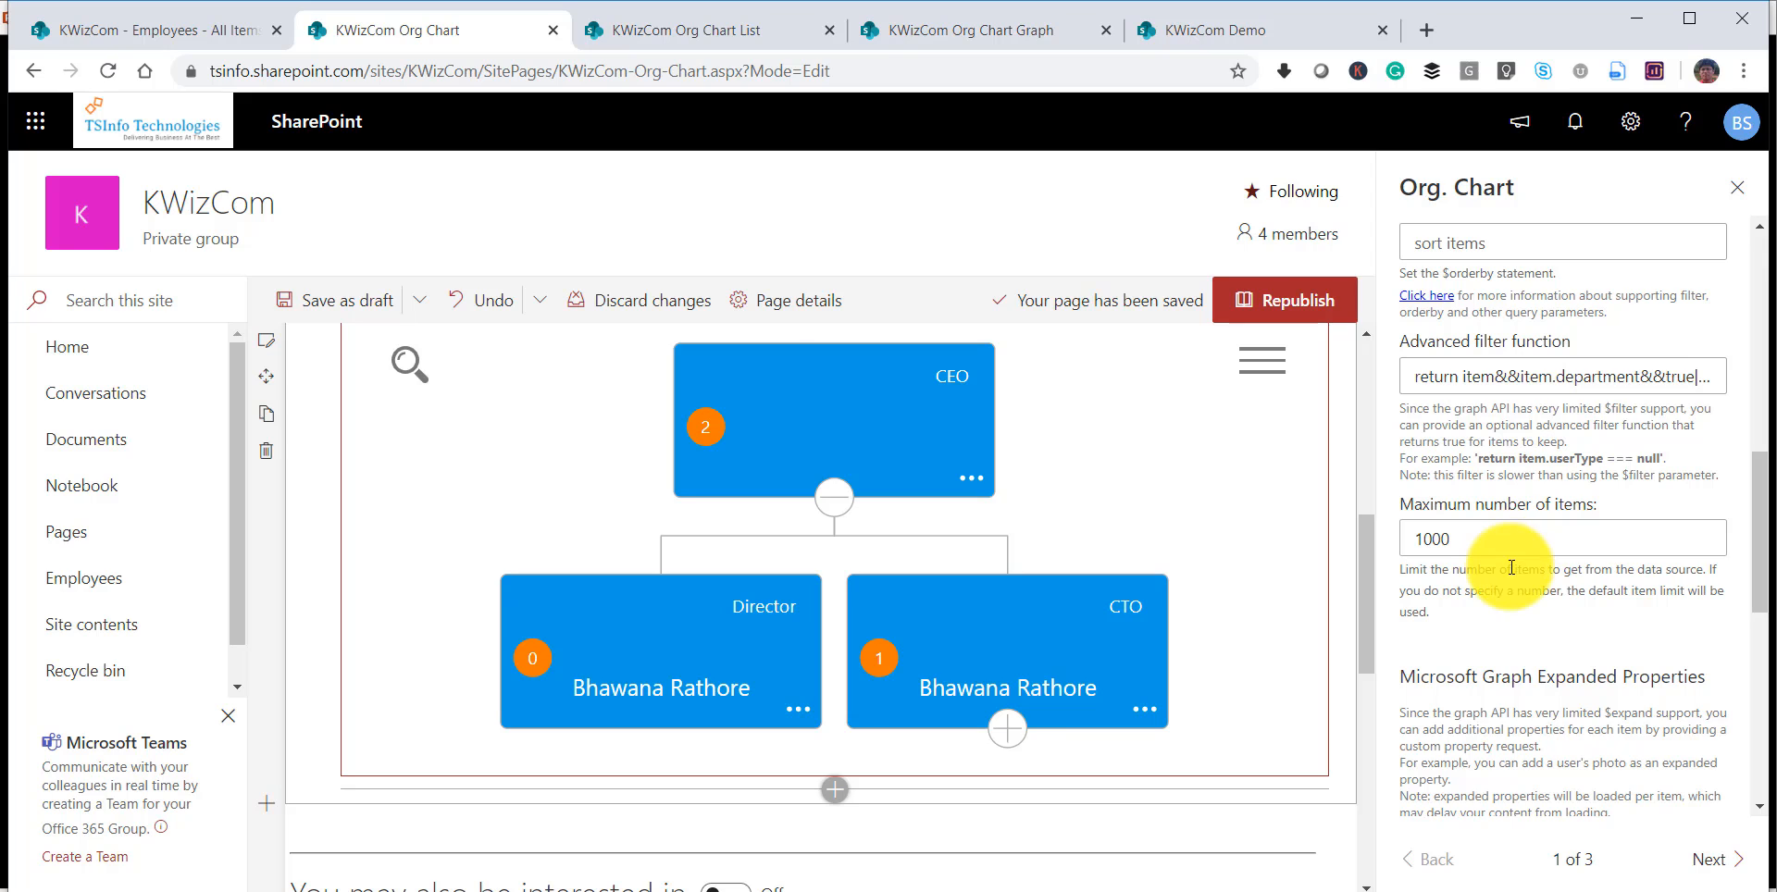
scroll(1541, 713, "down", 1)
scroll(1553, 767, "down", 3)
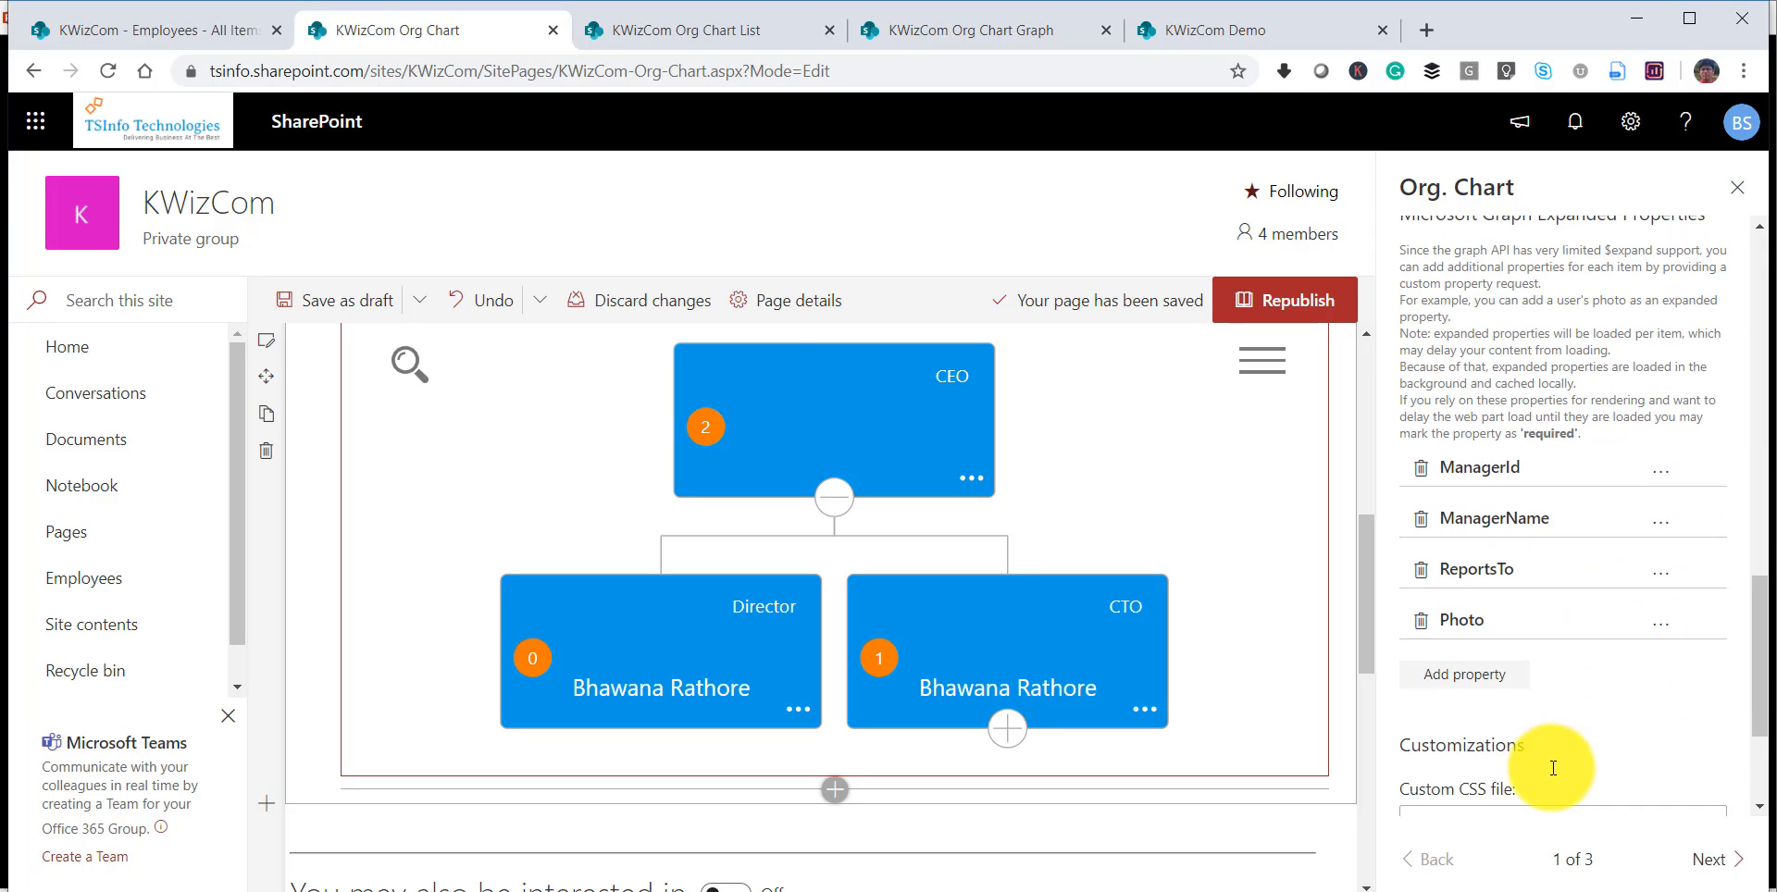
left_click(1709, 873)
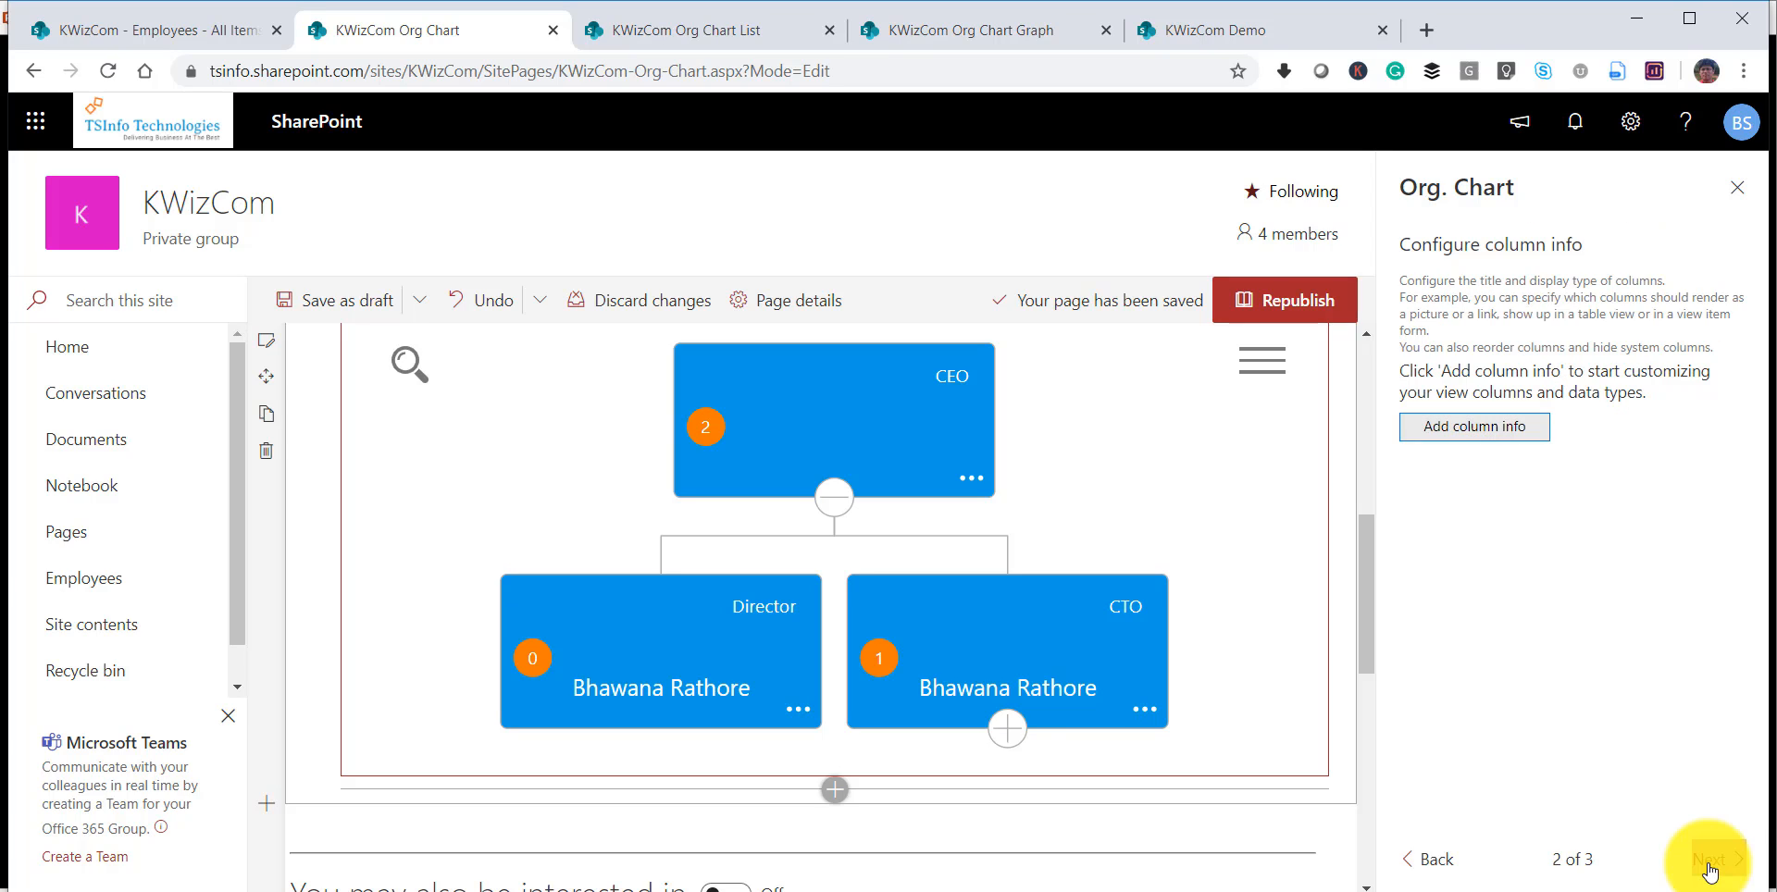
left_click(1710, 865)
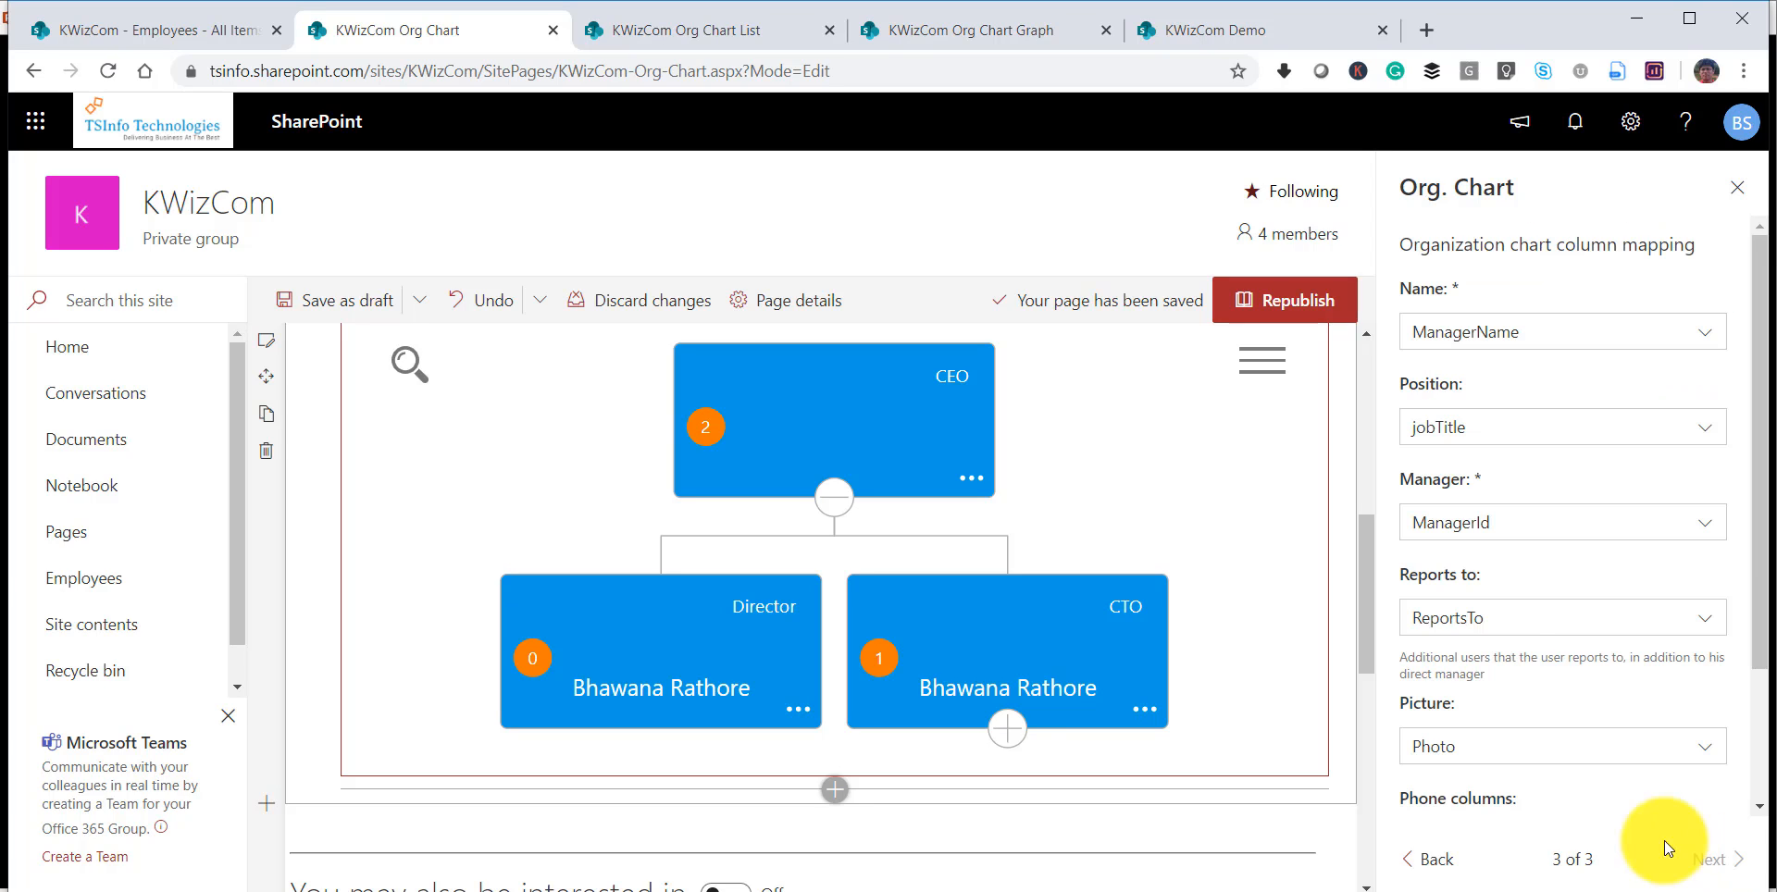
left_click(1430, 859)
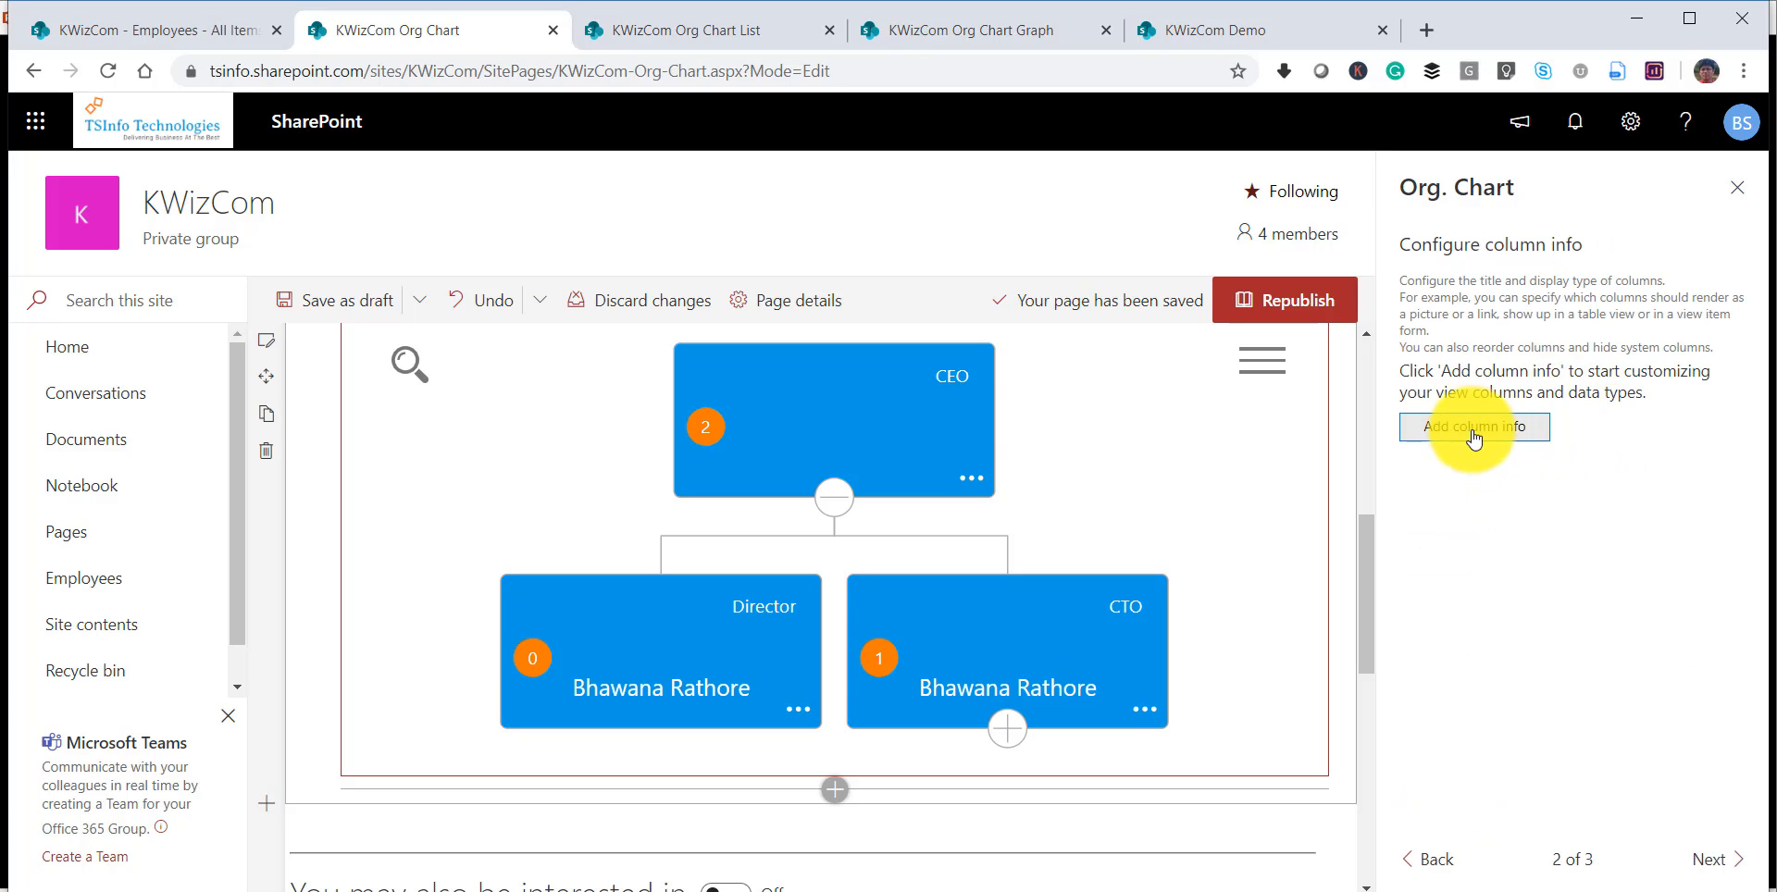
In the organization chart column mapping, set Name to displayName and Manager to ManagerName.
left_click(1699, 862)
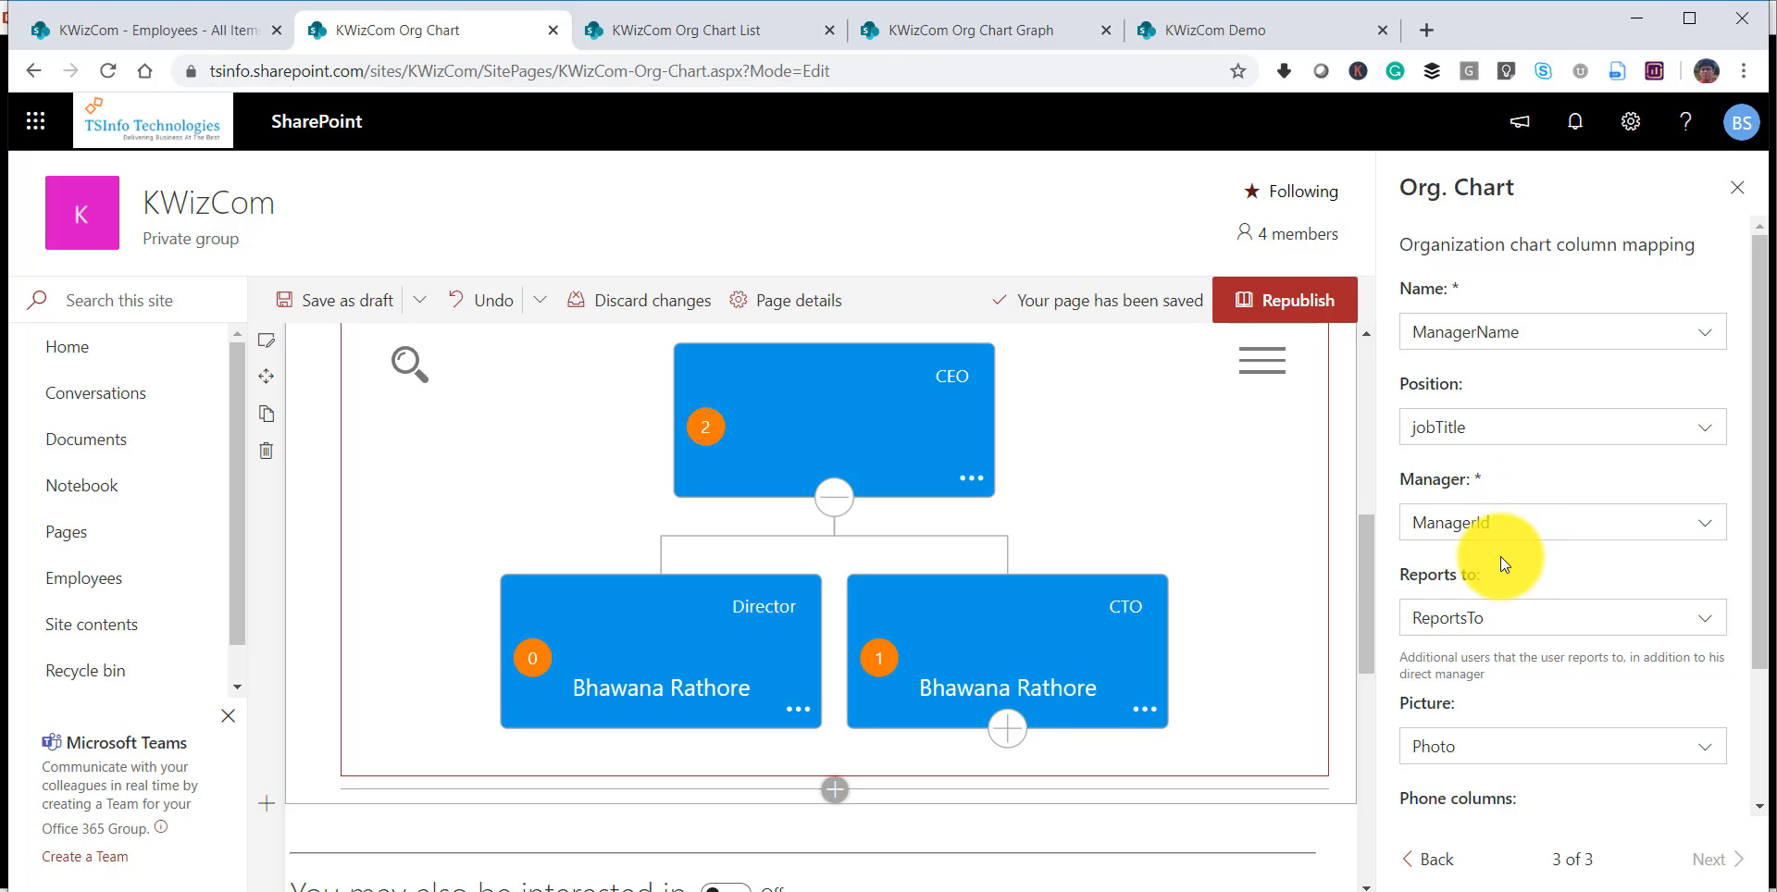
left_click(1466, 335)
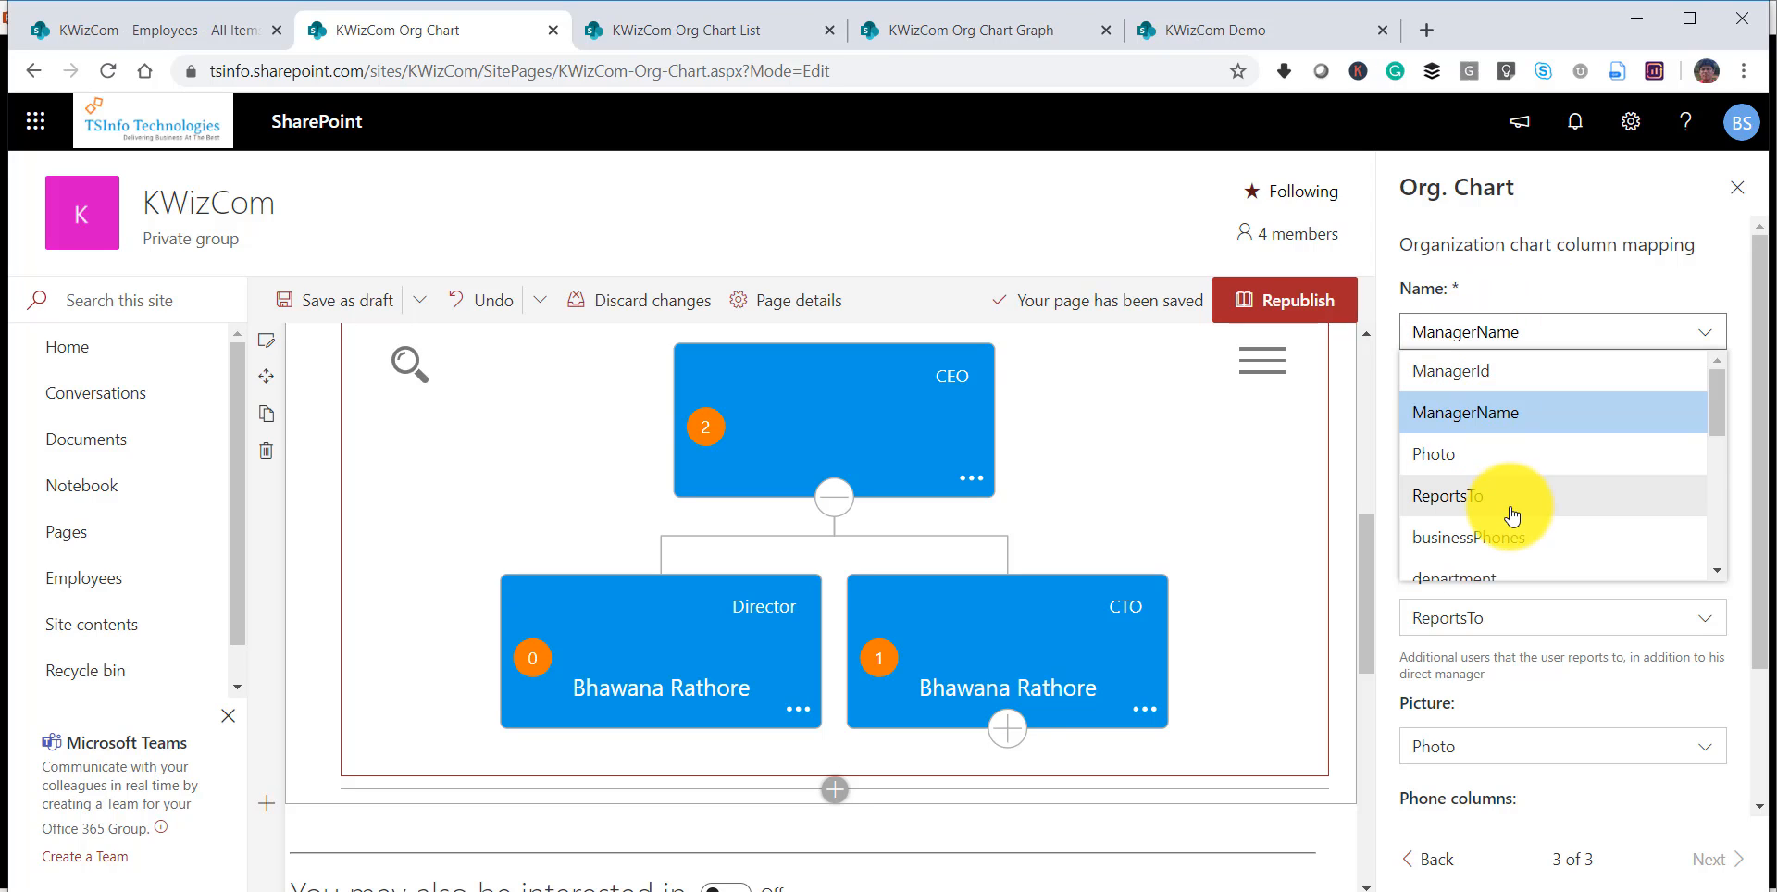
scroll(1513, 513, "down", 3)
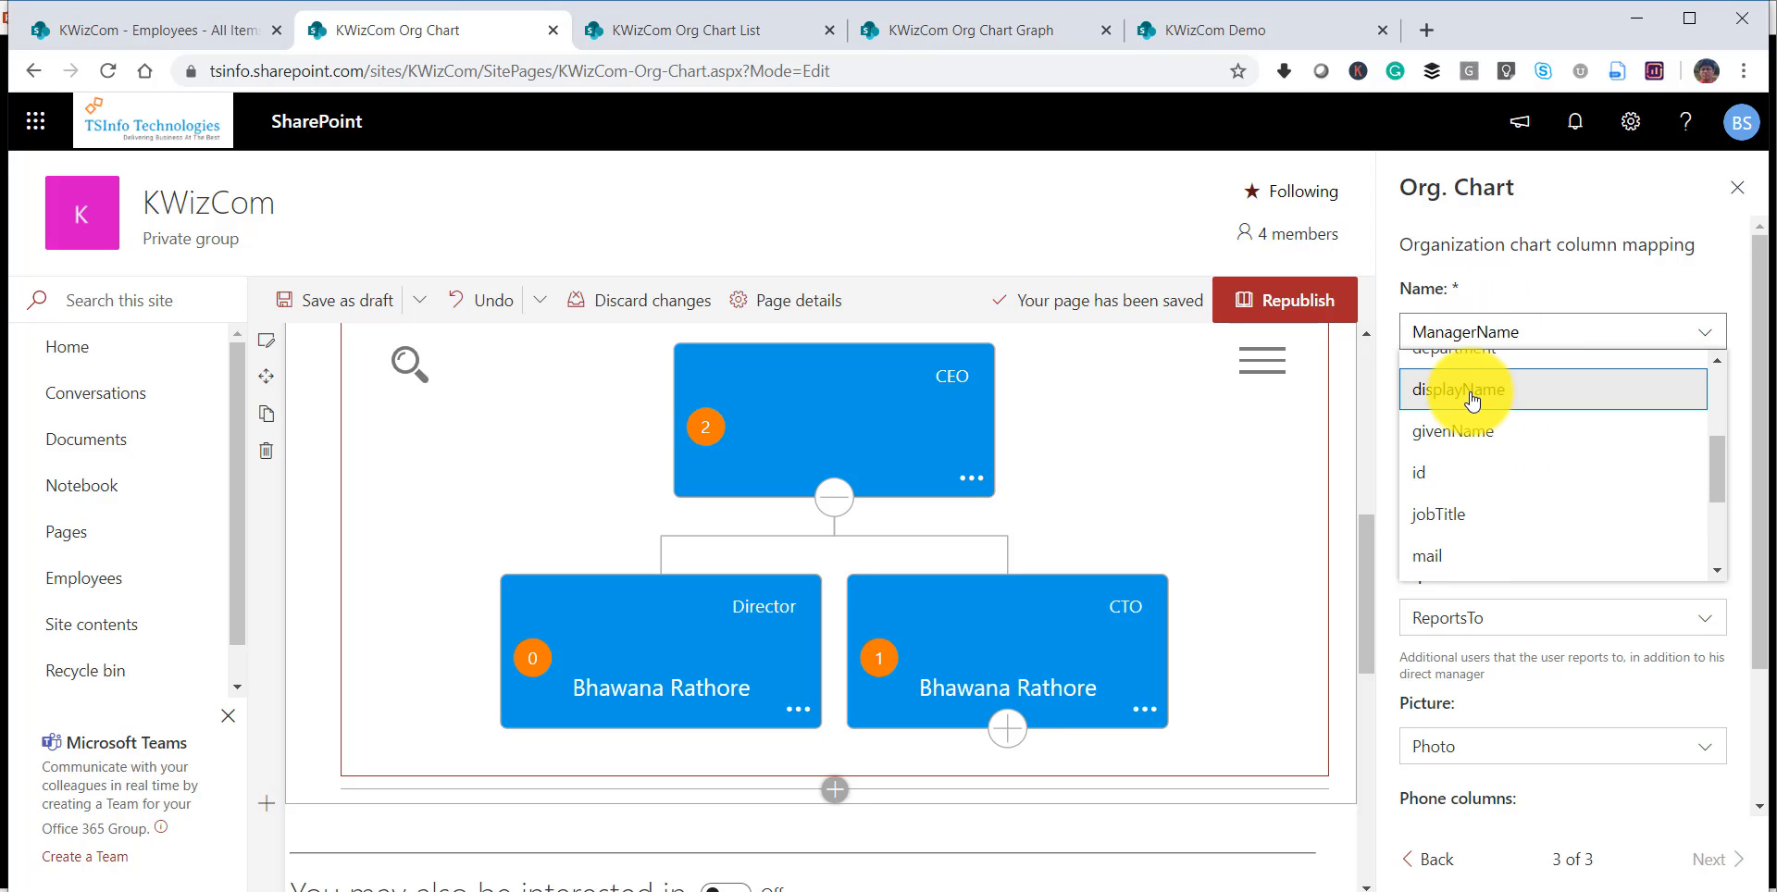
left_click(1485, 406)
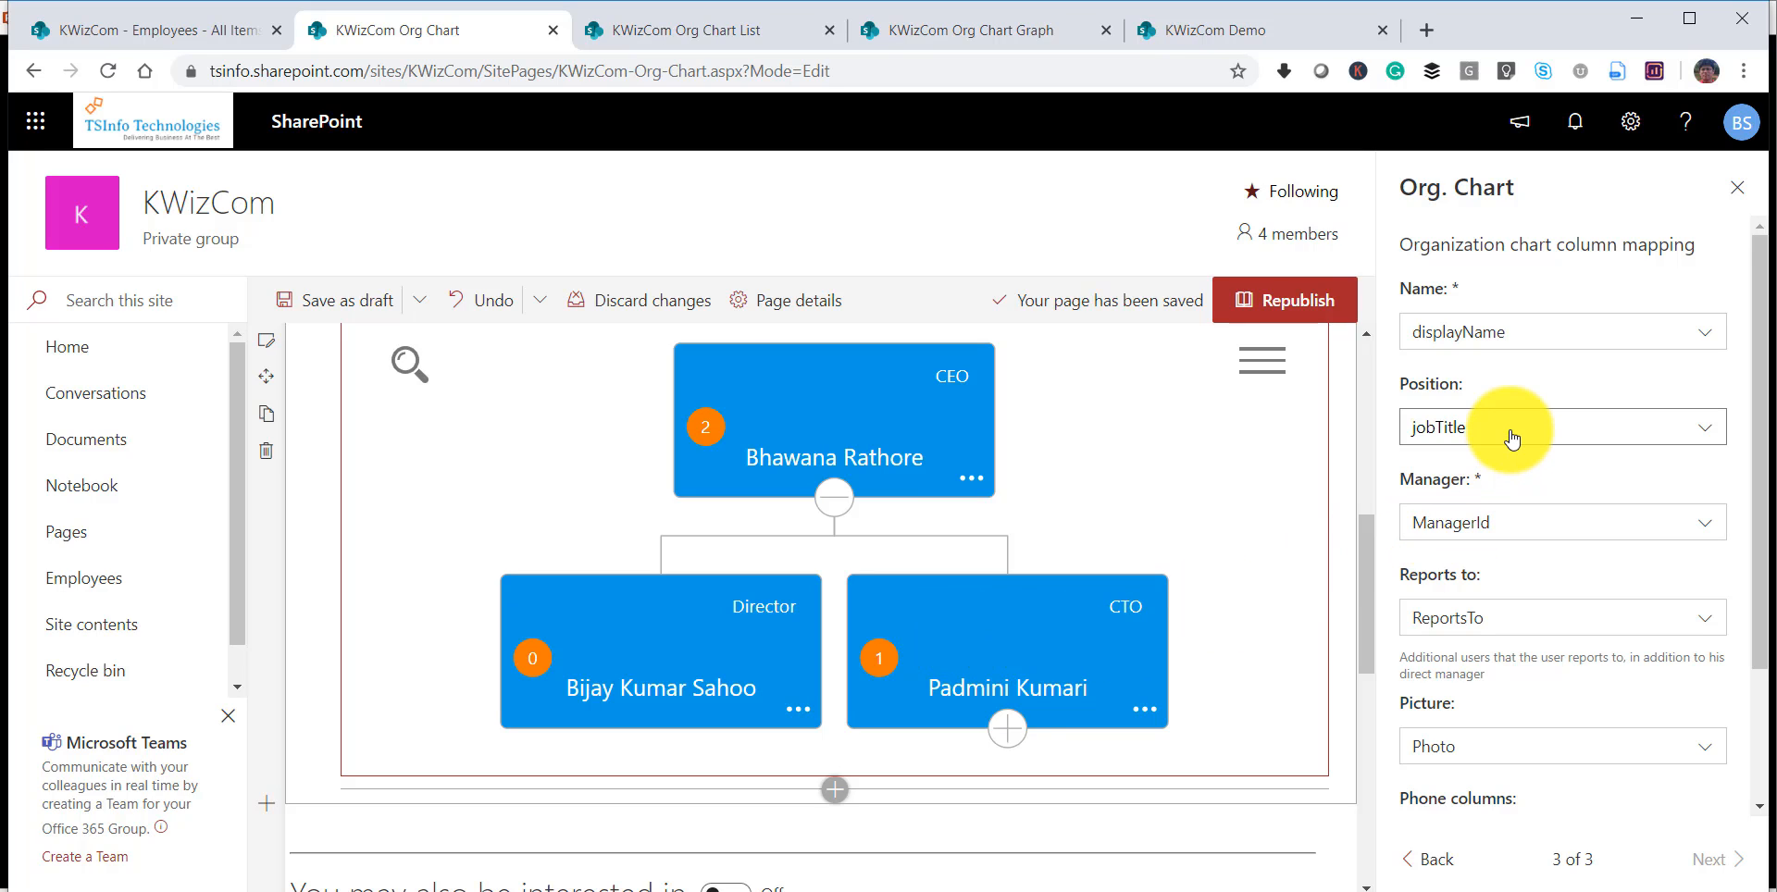
left_click(1523, 533)
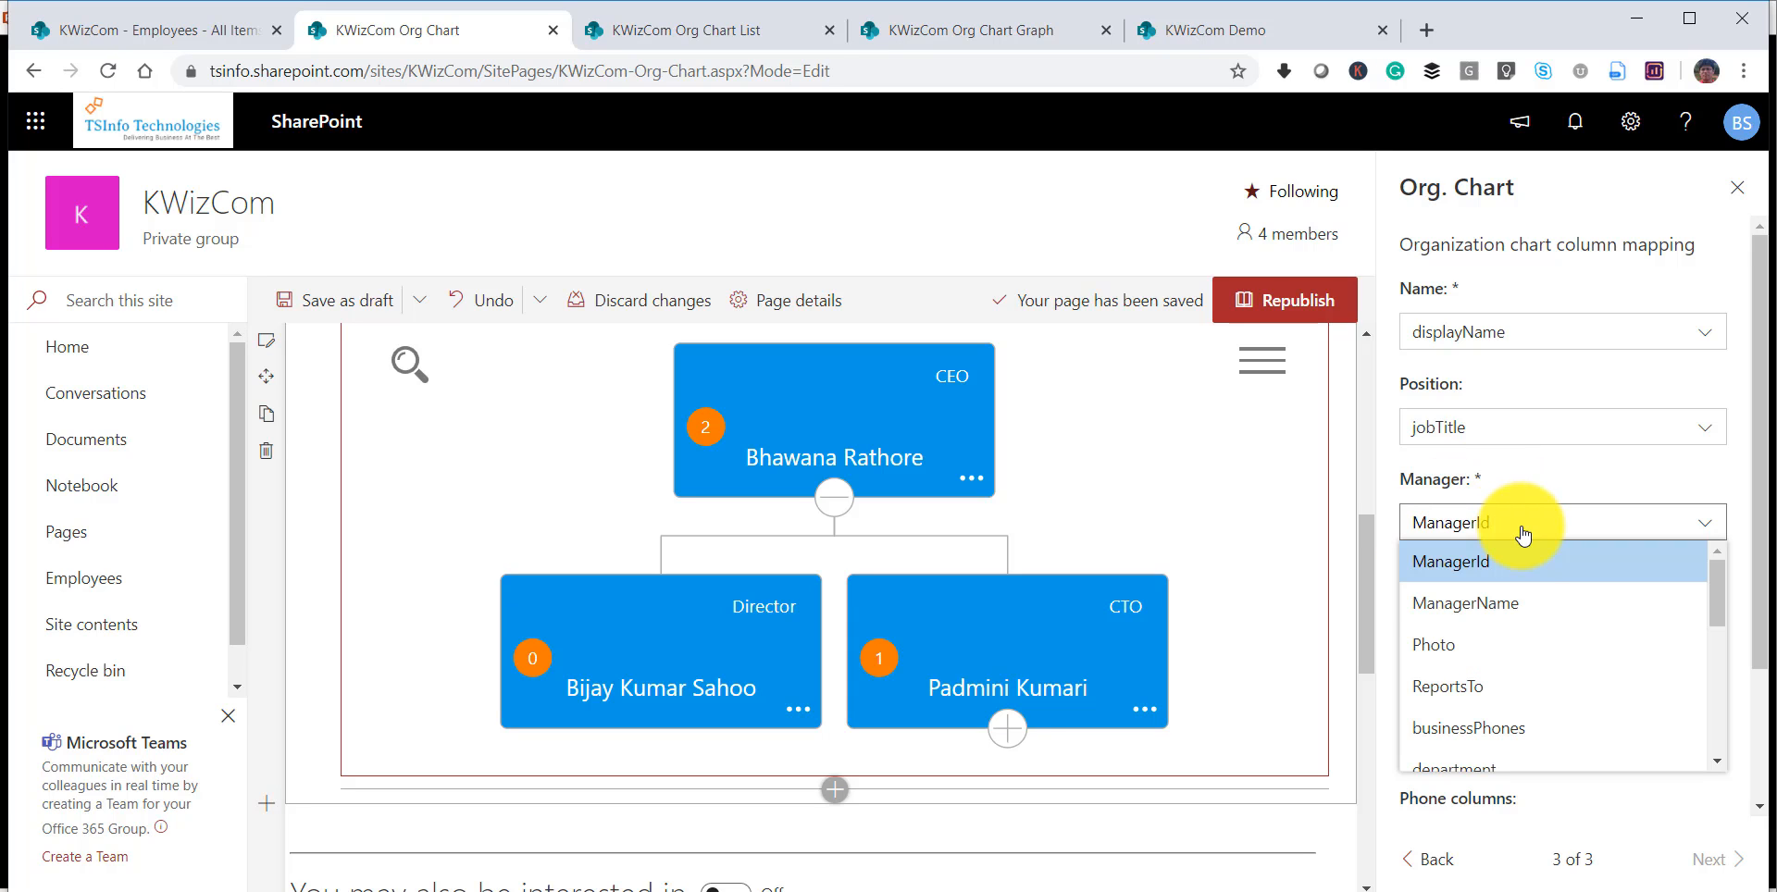
left_click(1481, 603)
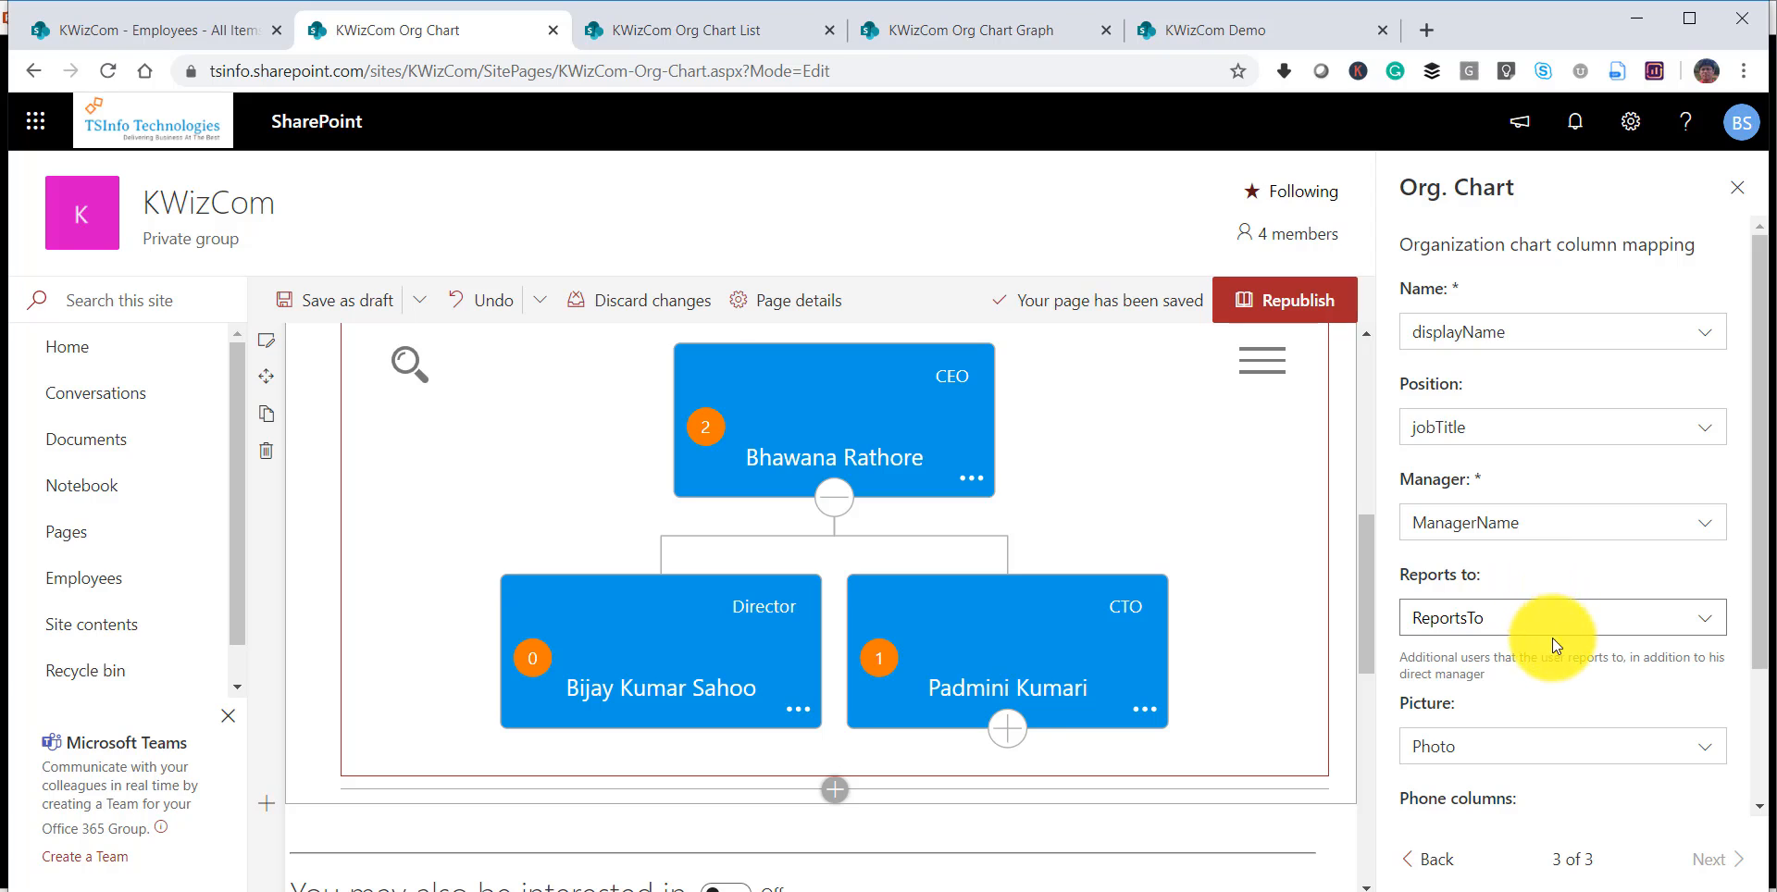
Check the remaining column mappings, then close the web part settings and republish the page.
scroll(1506, 620, "down", 2)
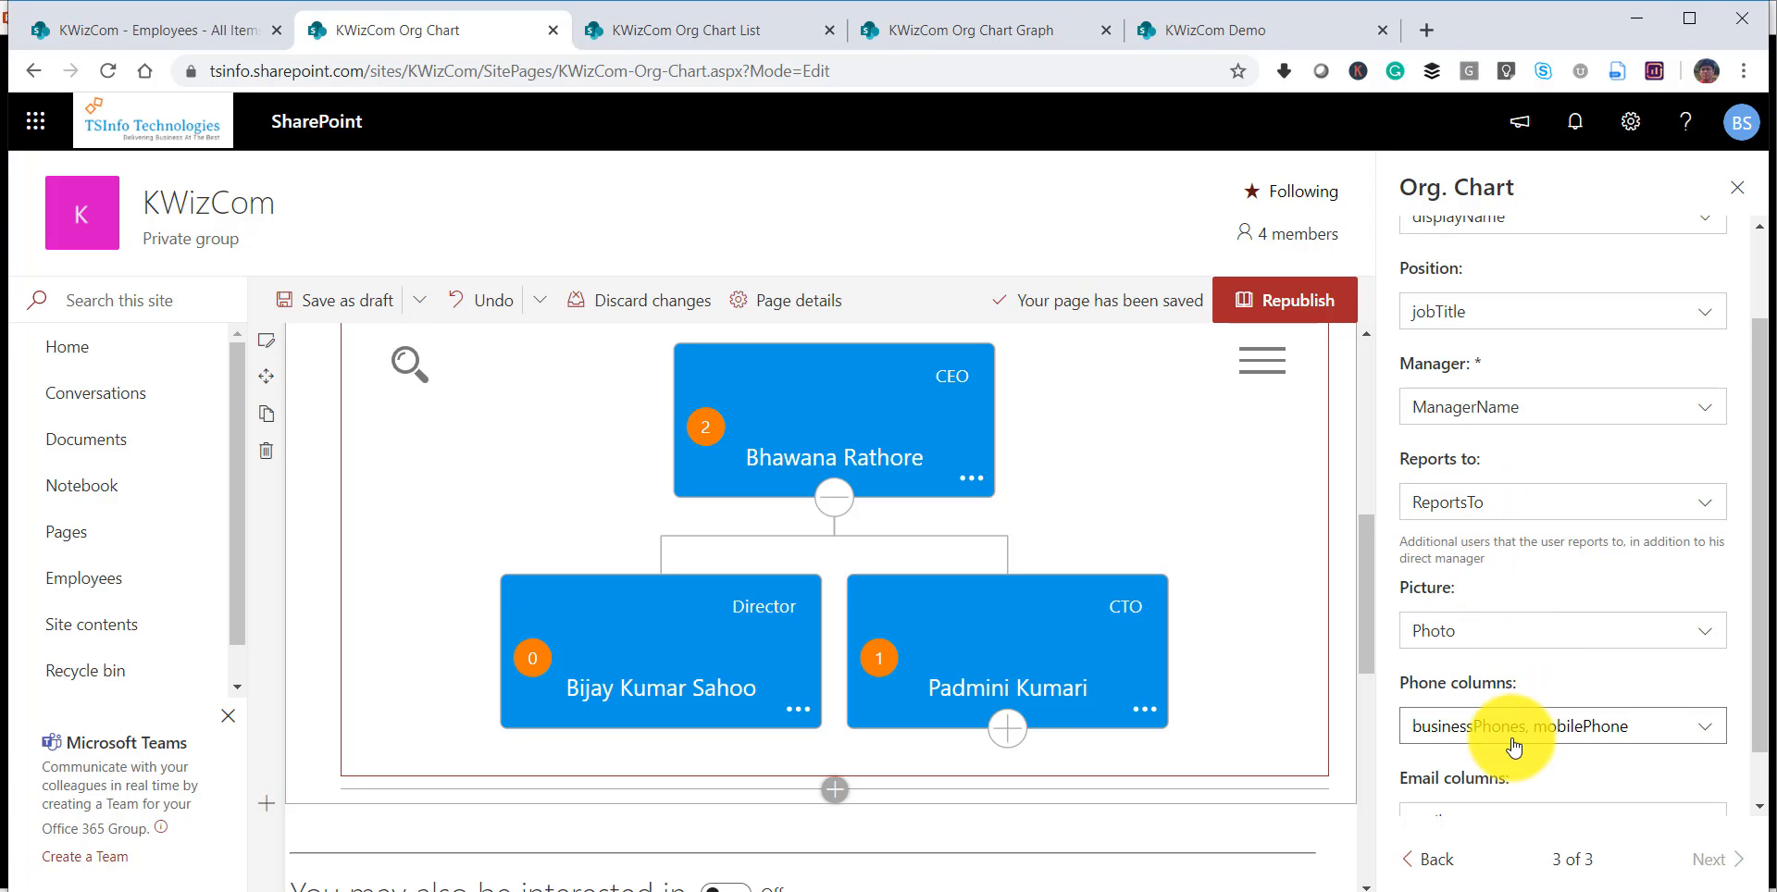
scroll(1516, 708, "down", 1)
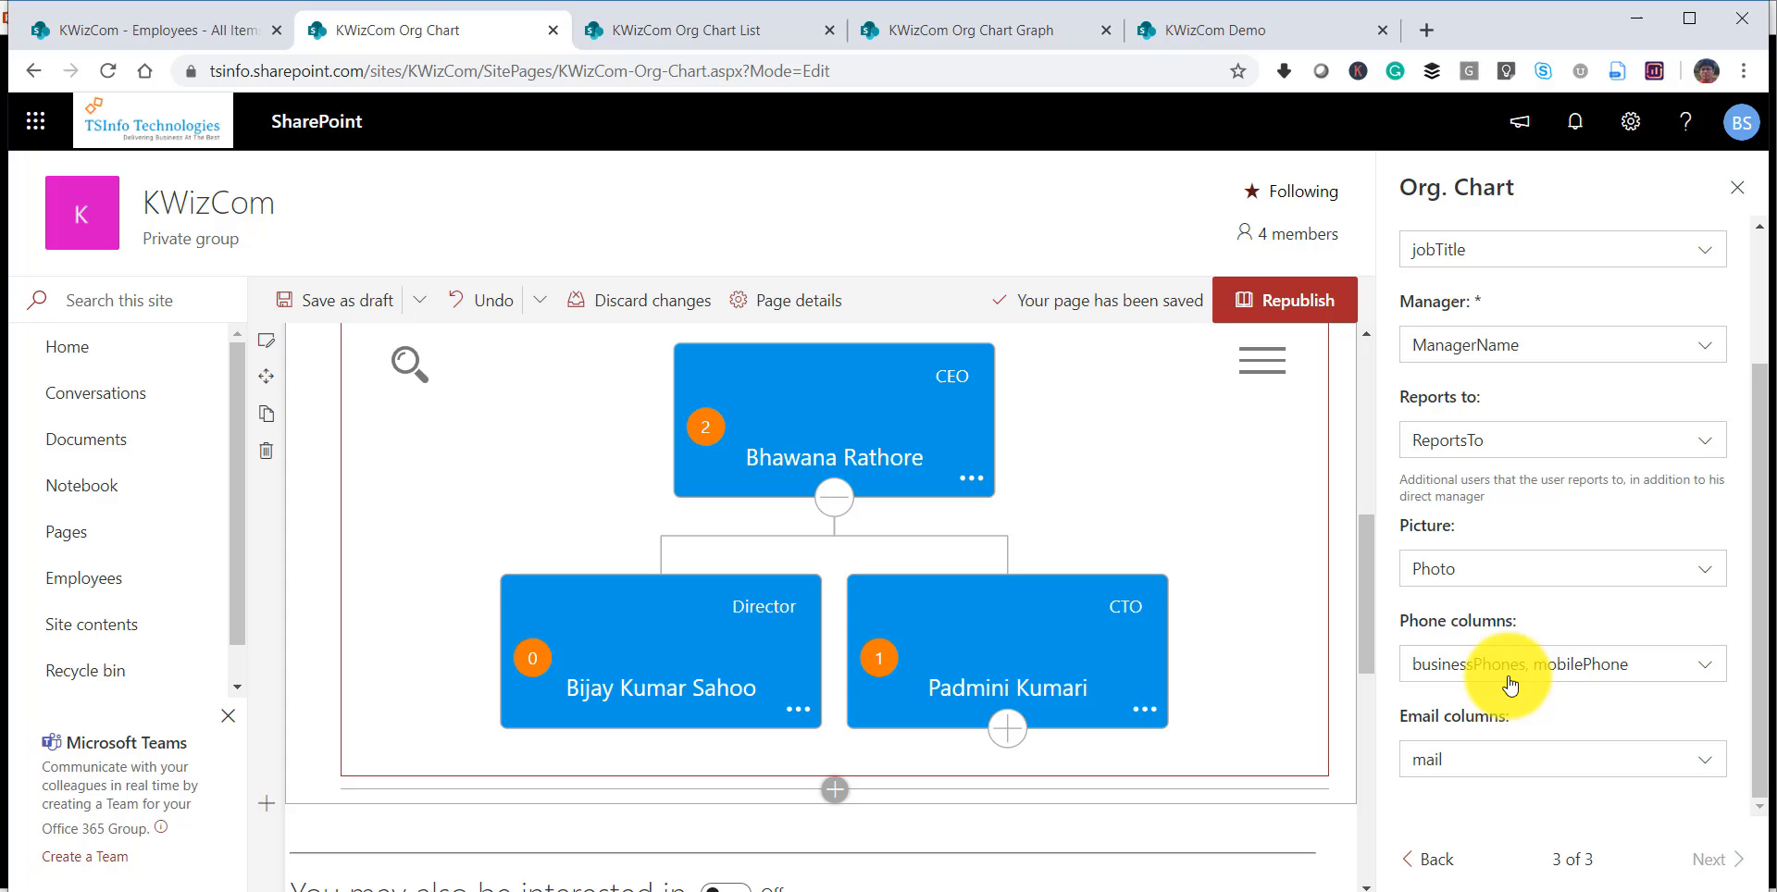
left_click(1737, 188)
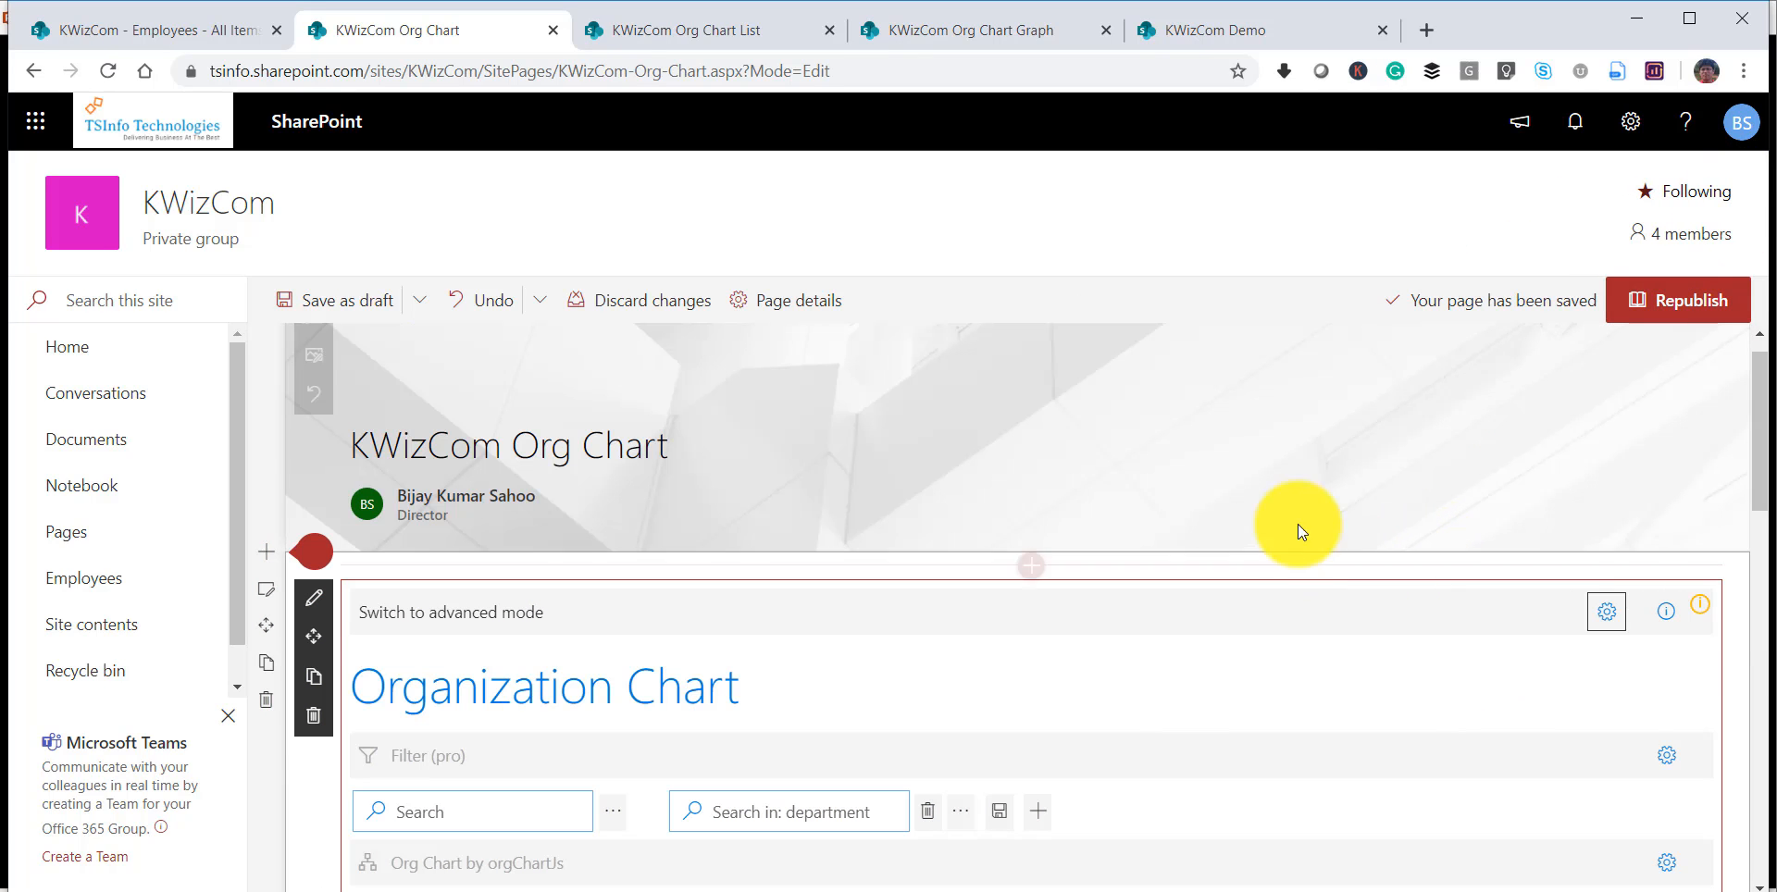
left_click(1682, 306)
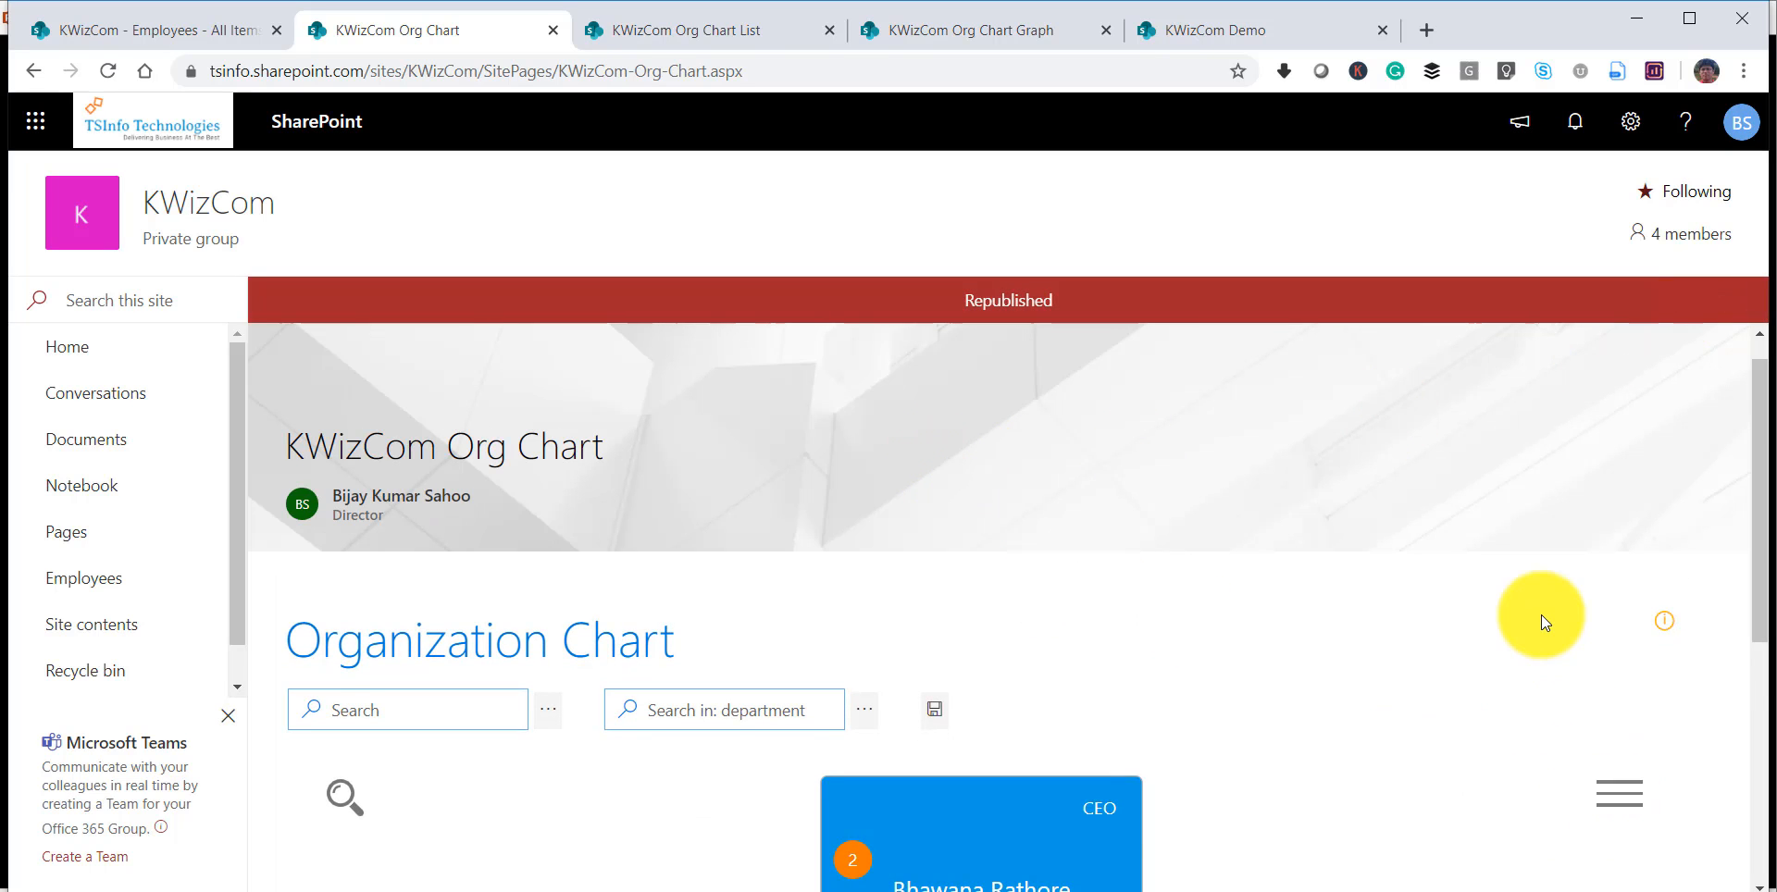
Expand the CTO and Developer branches of the published organization chart to view the lower reporting levels.
scroll(1541, 614, "down", 5)
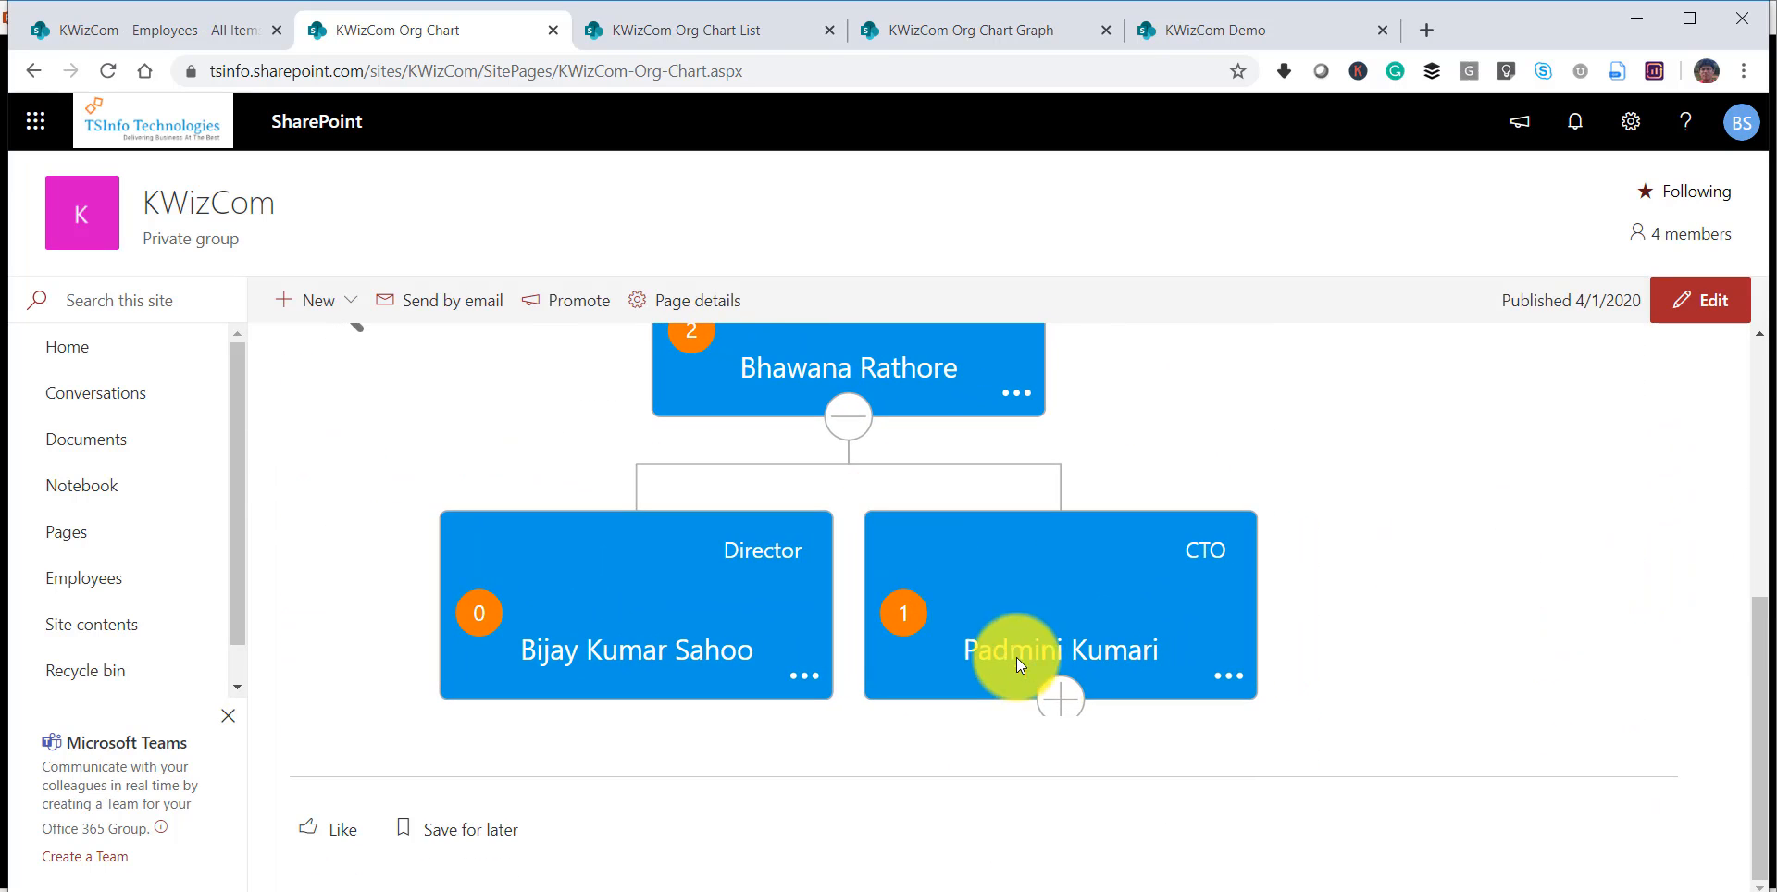
left_click(1057, 699)
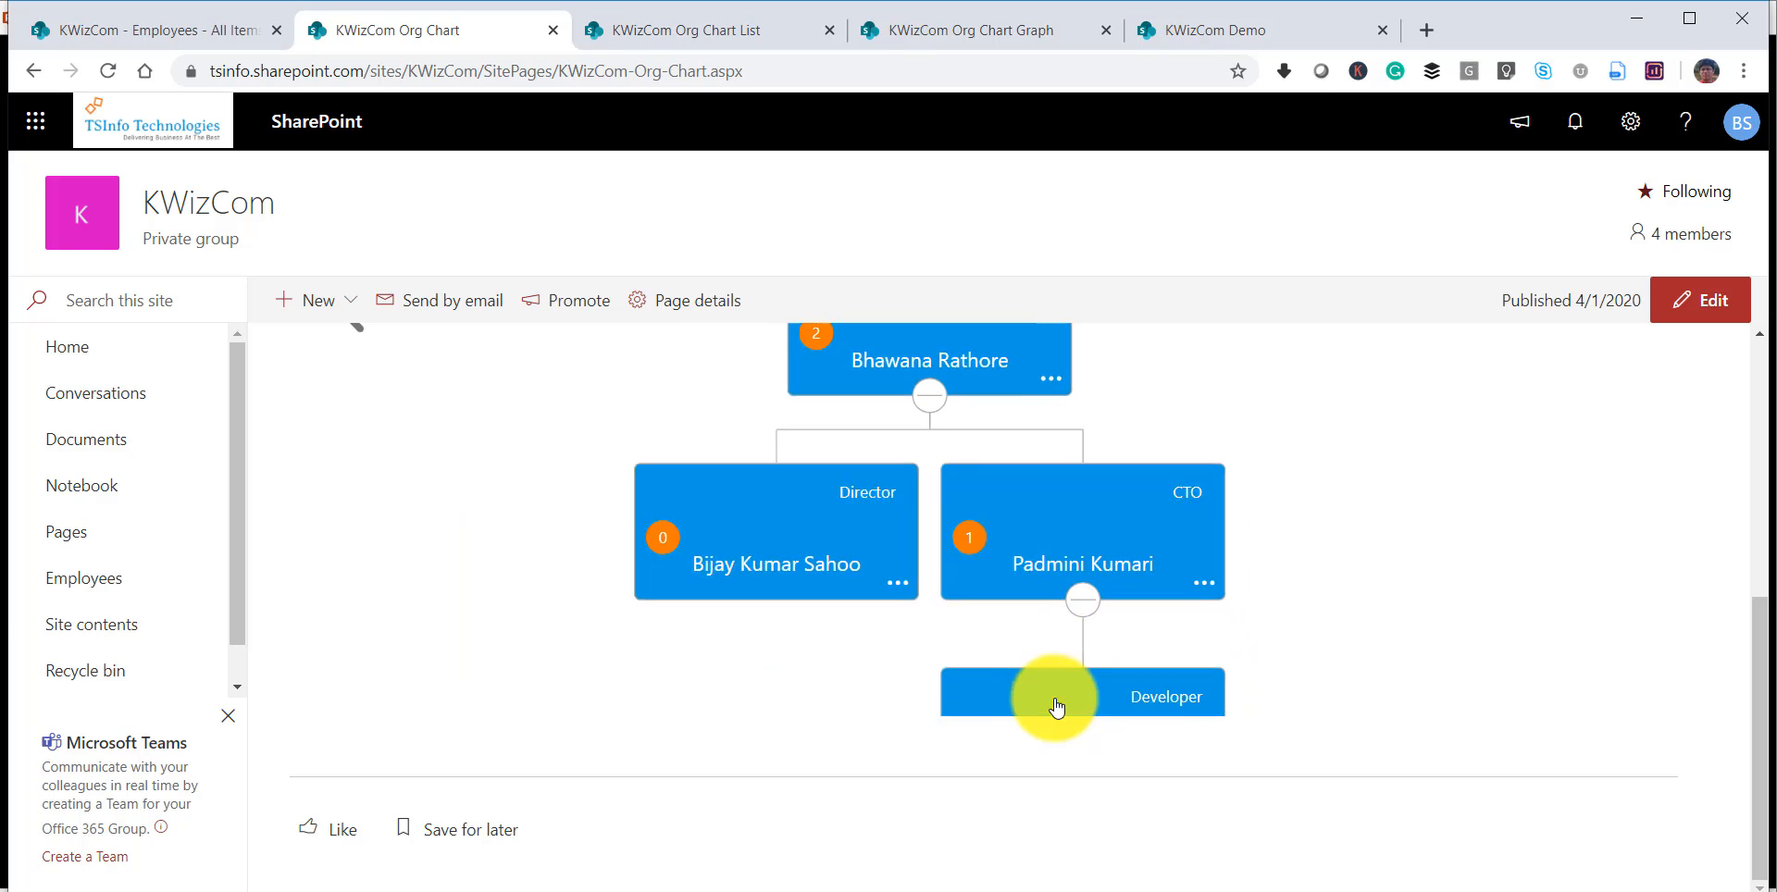
left_click(1115, 685)
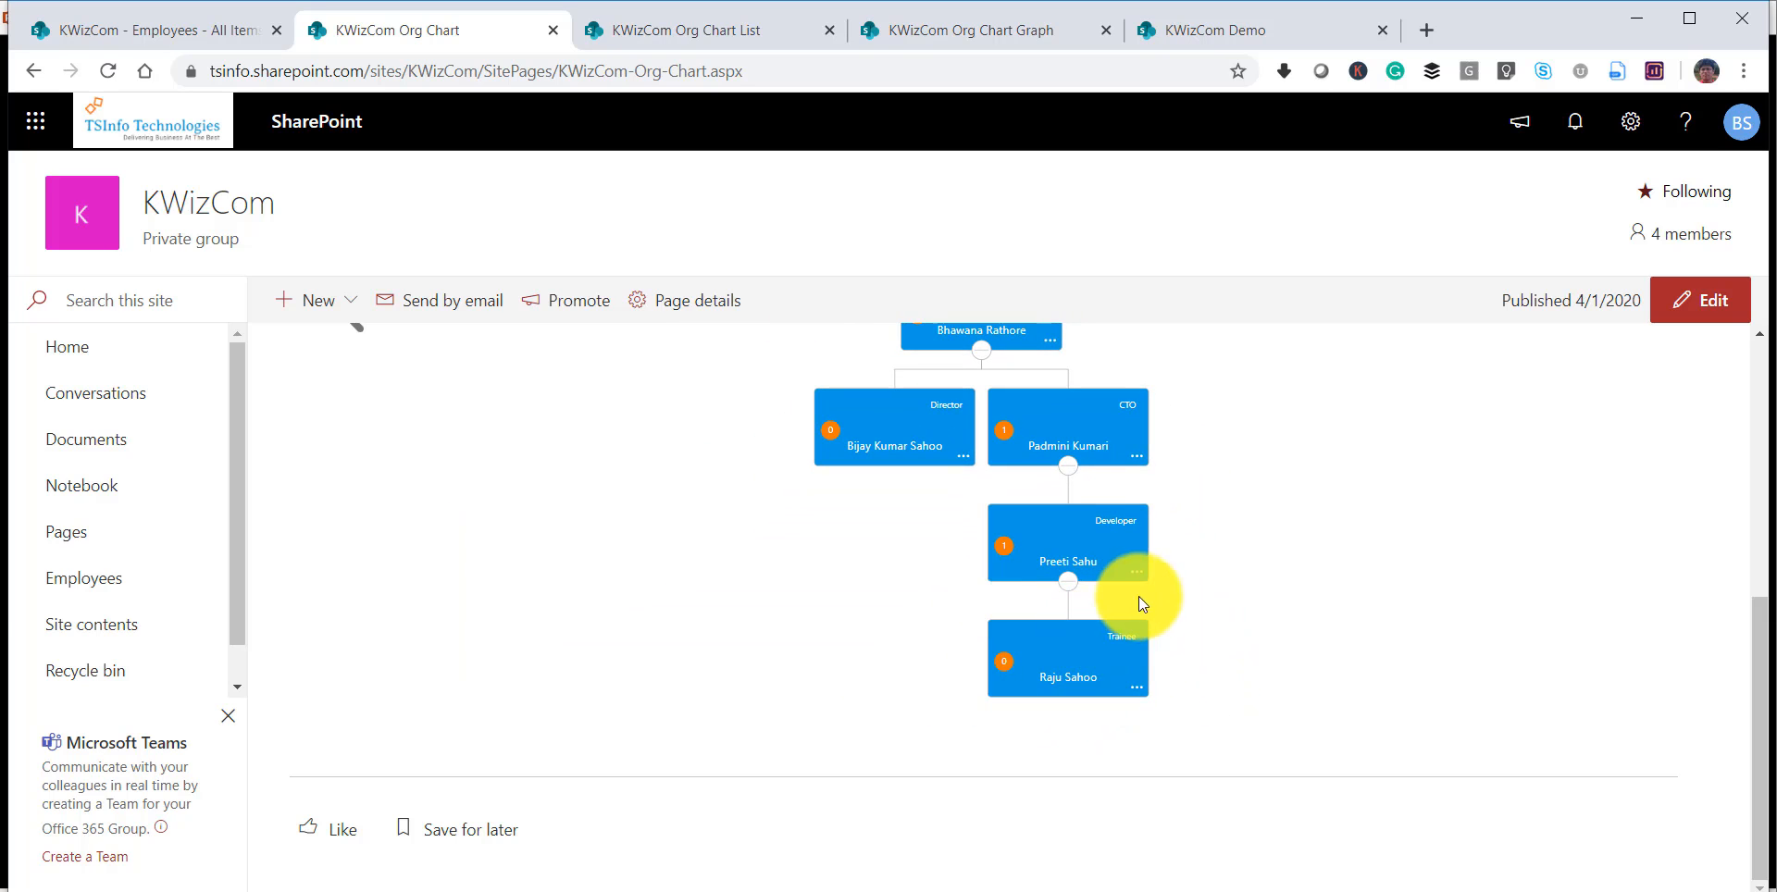
scroll(881, 492, "up", 2)
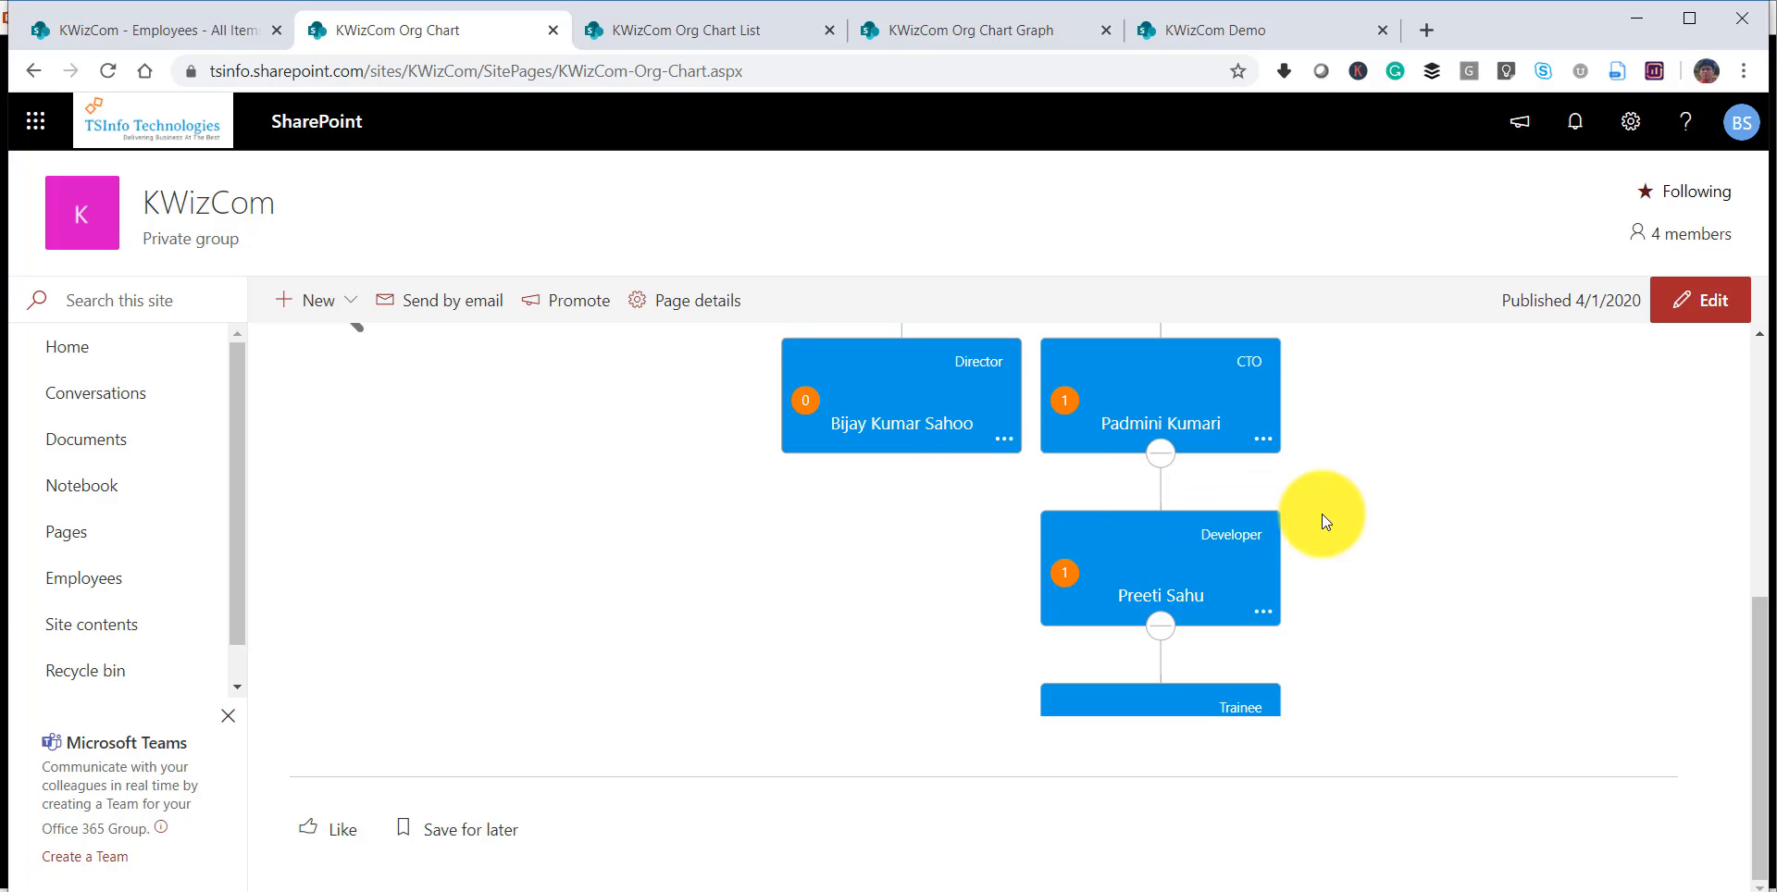
left_click_drag(1321, 514, 1315, 466)
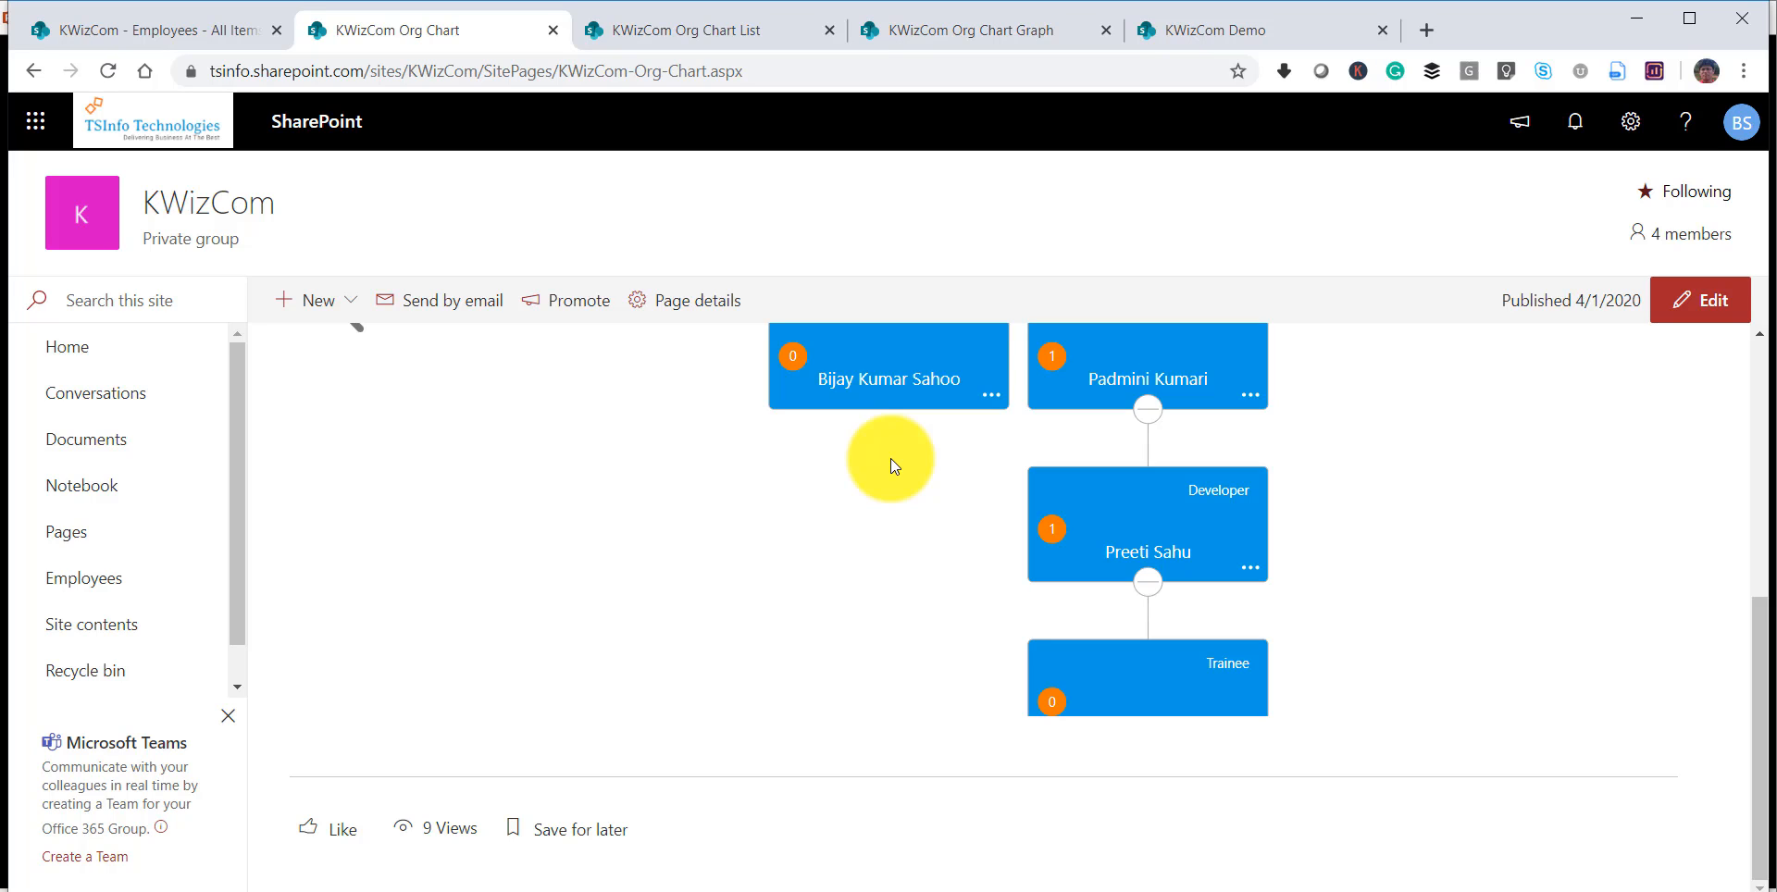
left_click(960, 891)
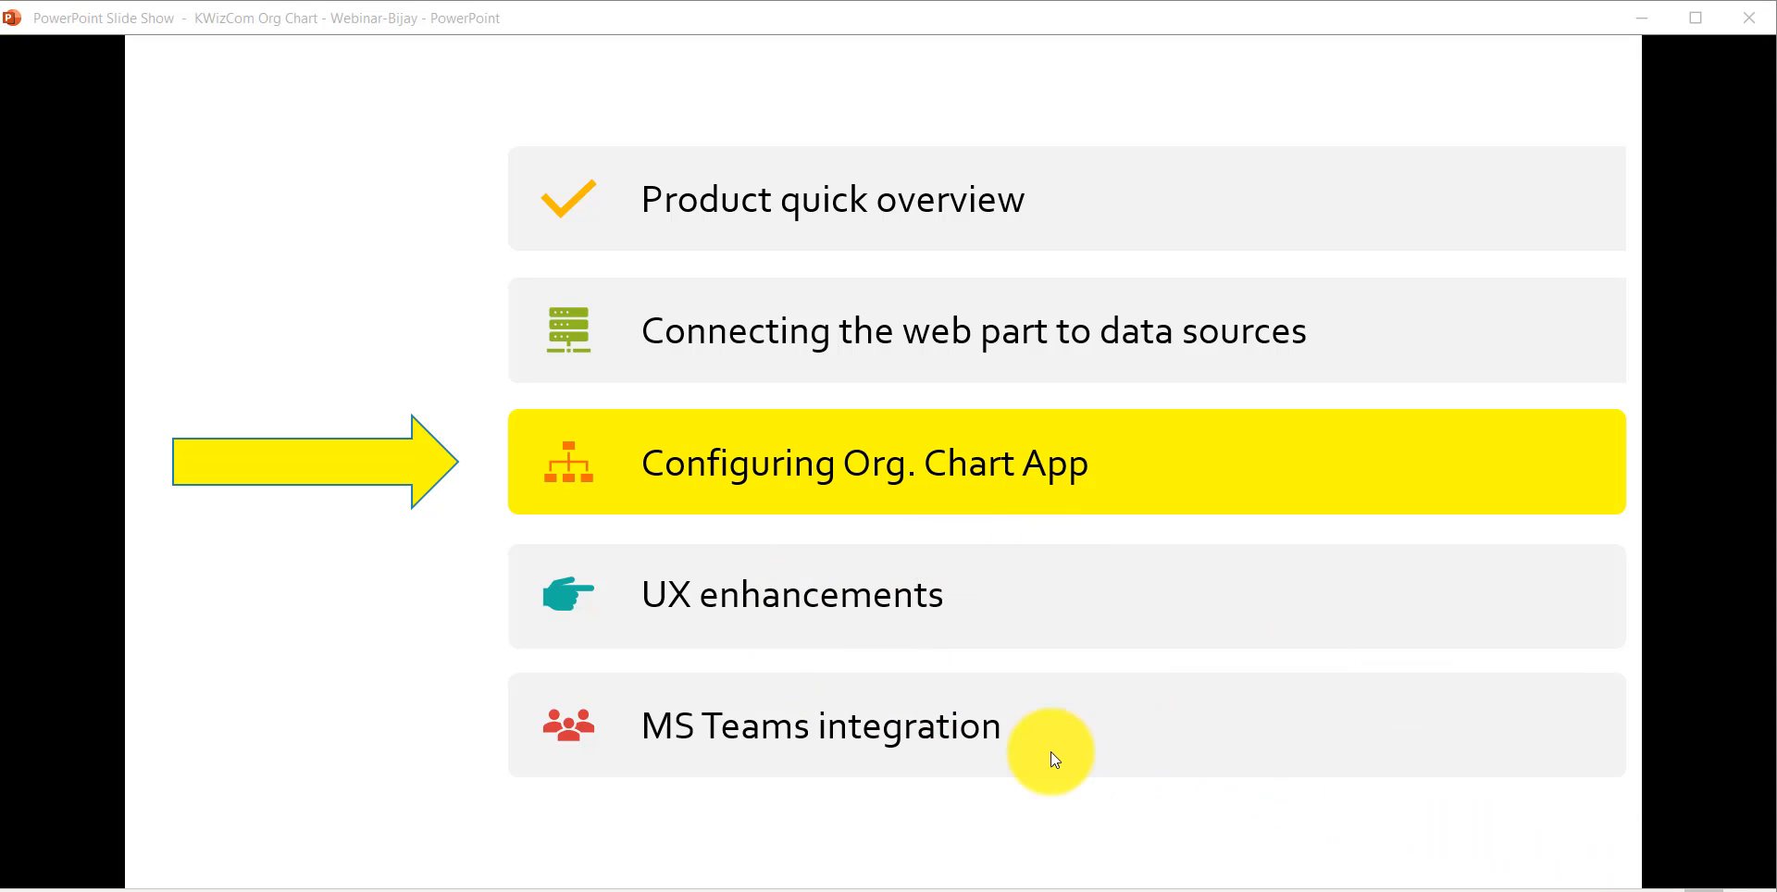
left_click(592, 891)
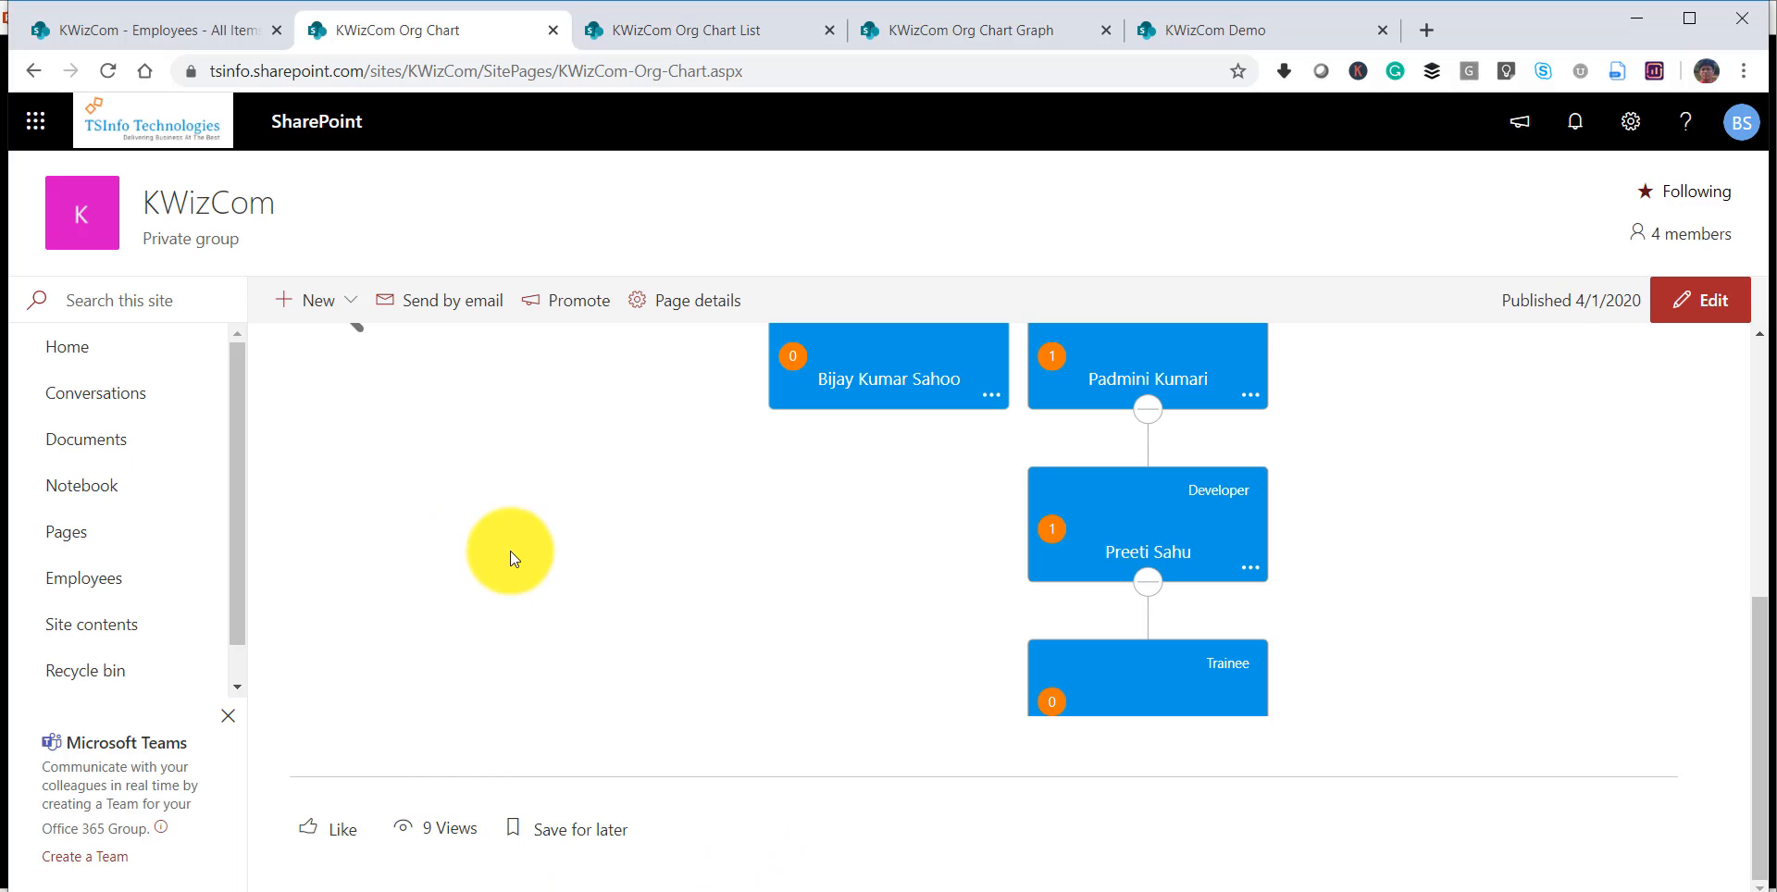
Examine the Employees list's columns and records, including the Manager, Photo and ReportsTo values.
left_click(209, 35)
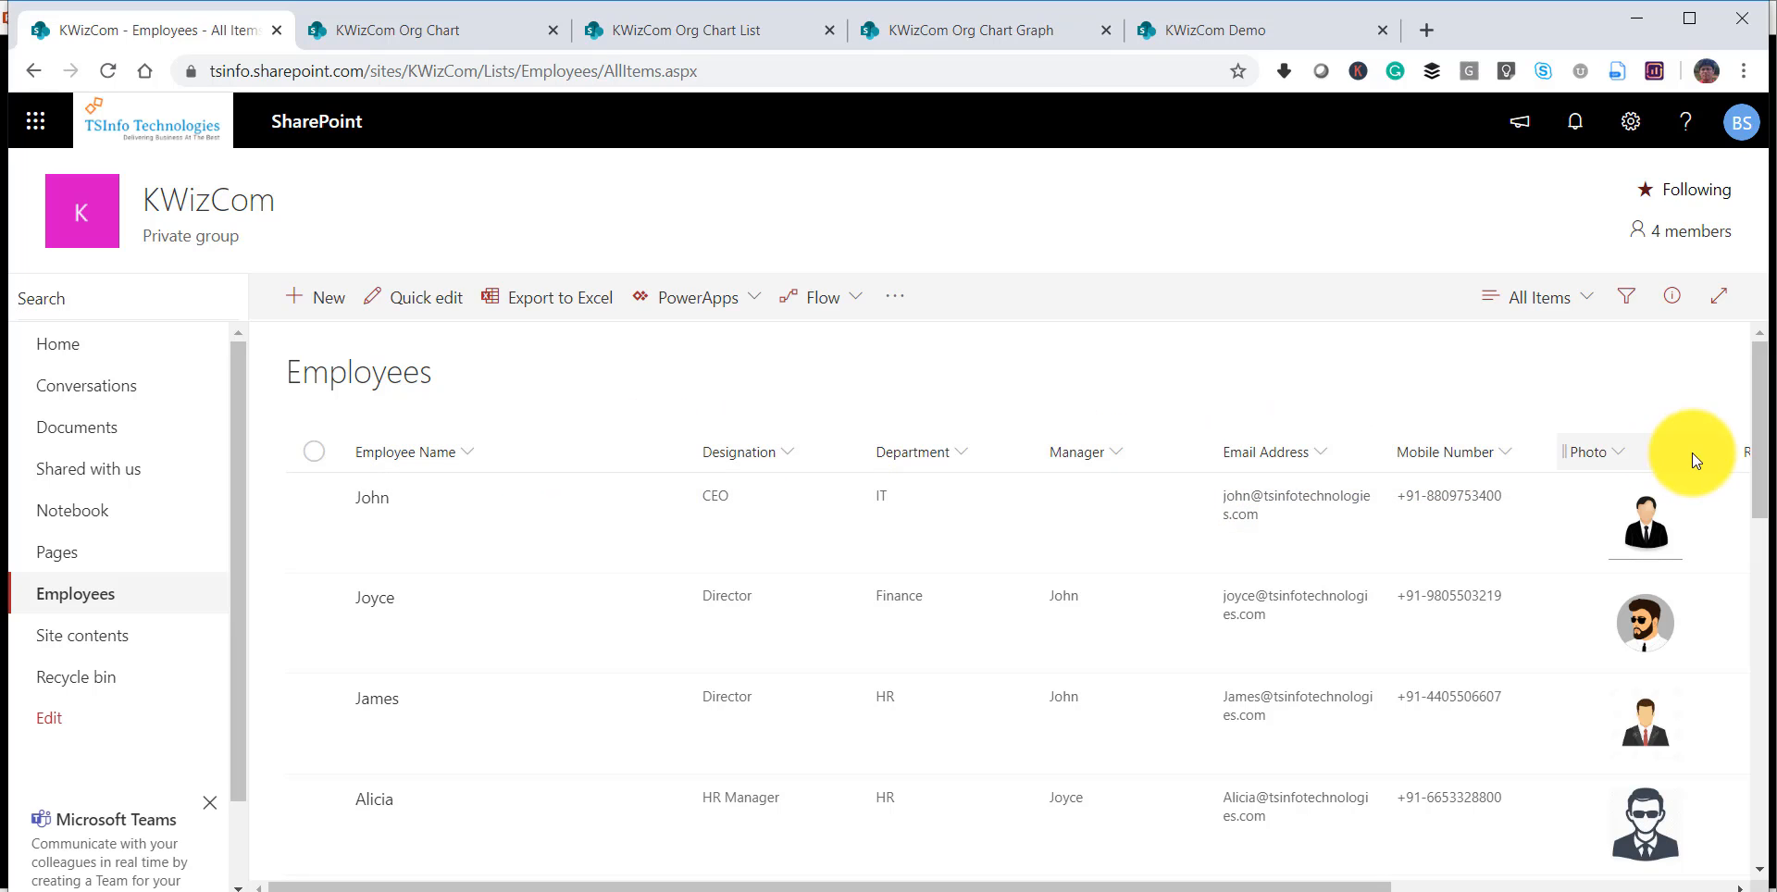
left_click_drag(856, 887, 1176, 887)
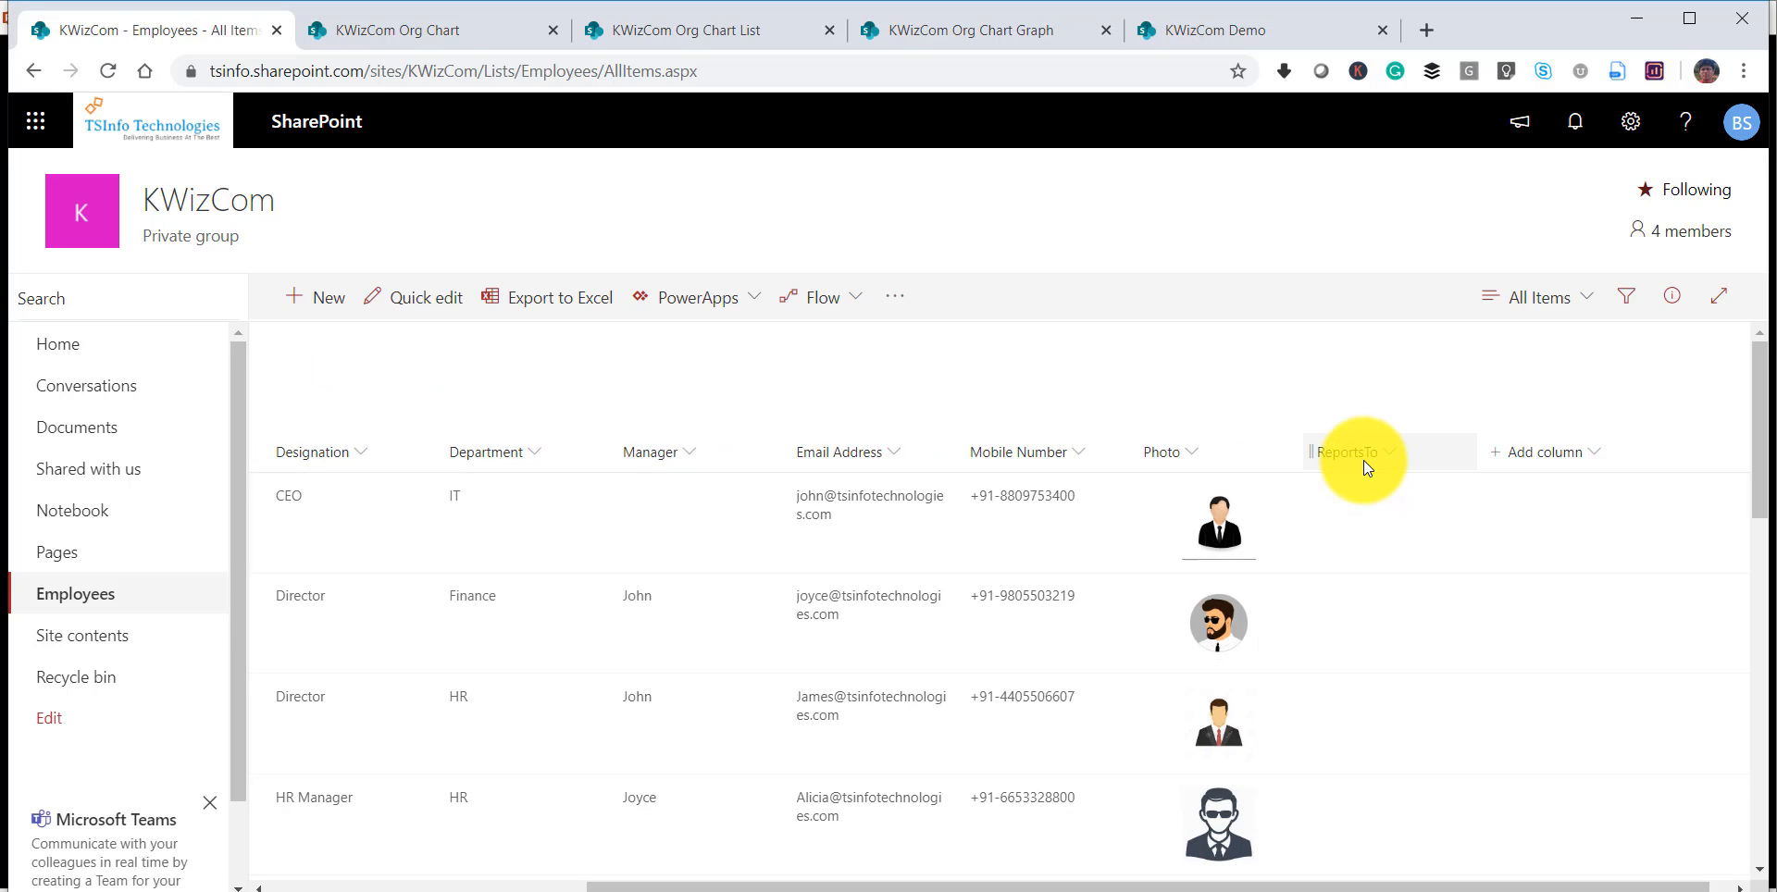
scroll(1377, 550, "down", 3)
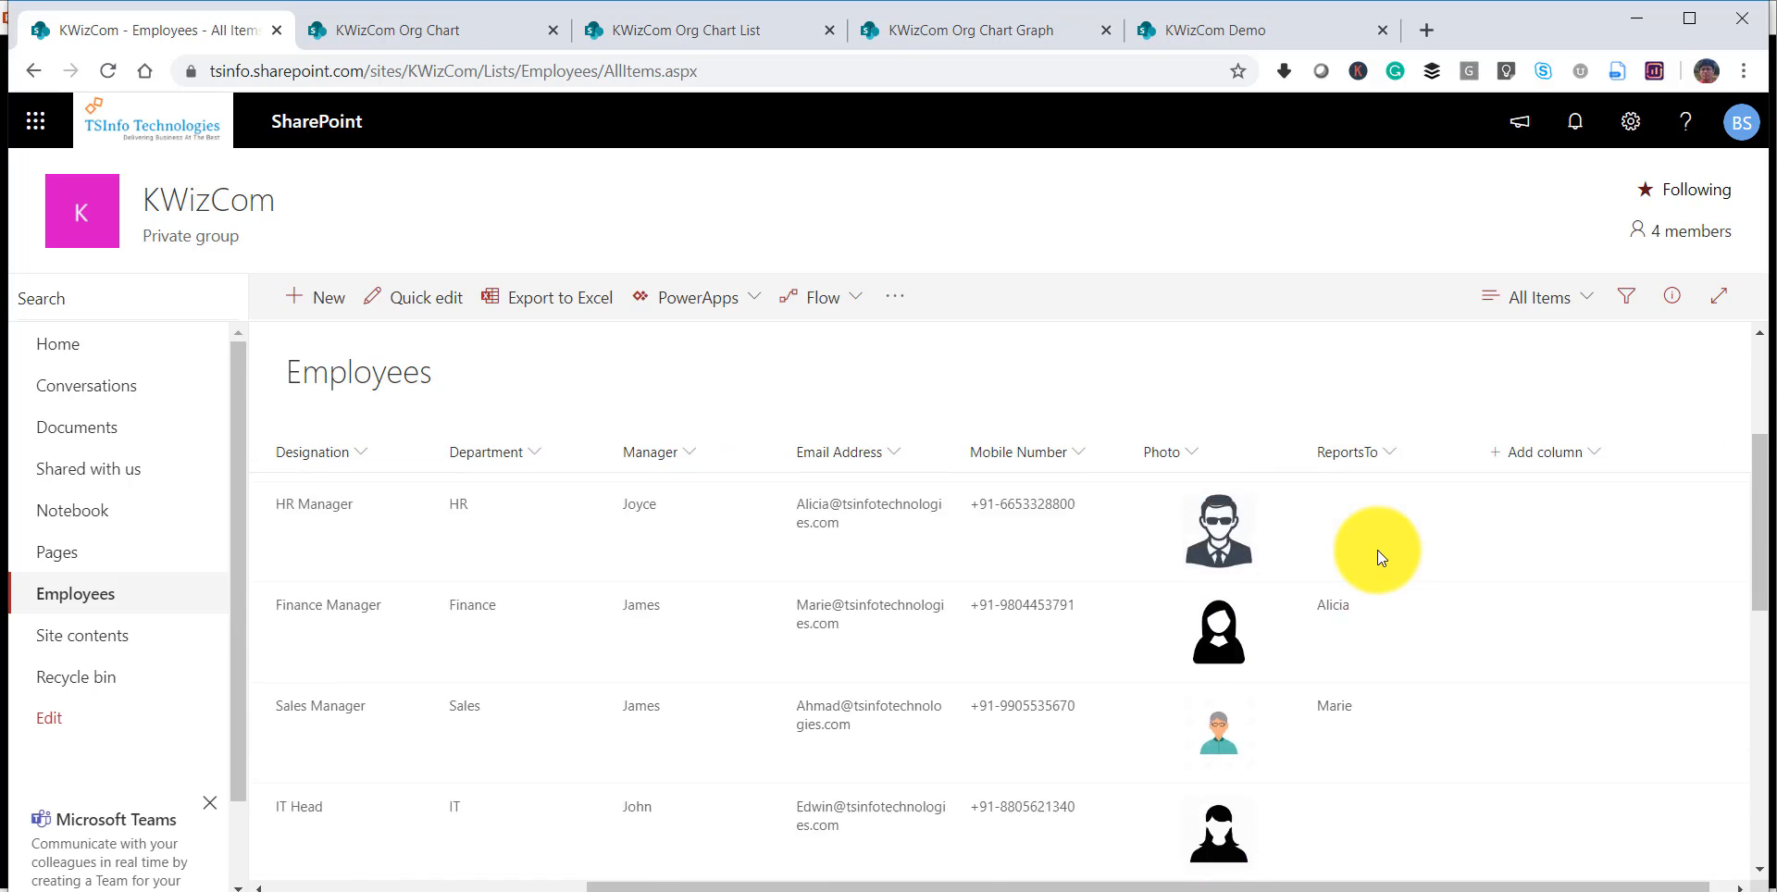
scroll(1377, 561, "up", 1)
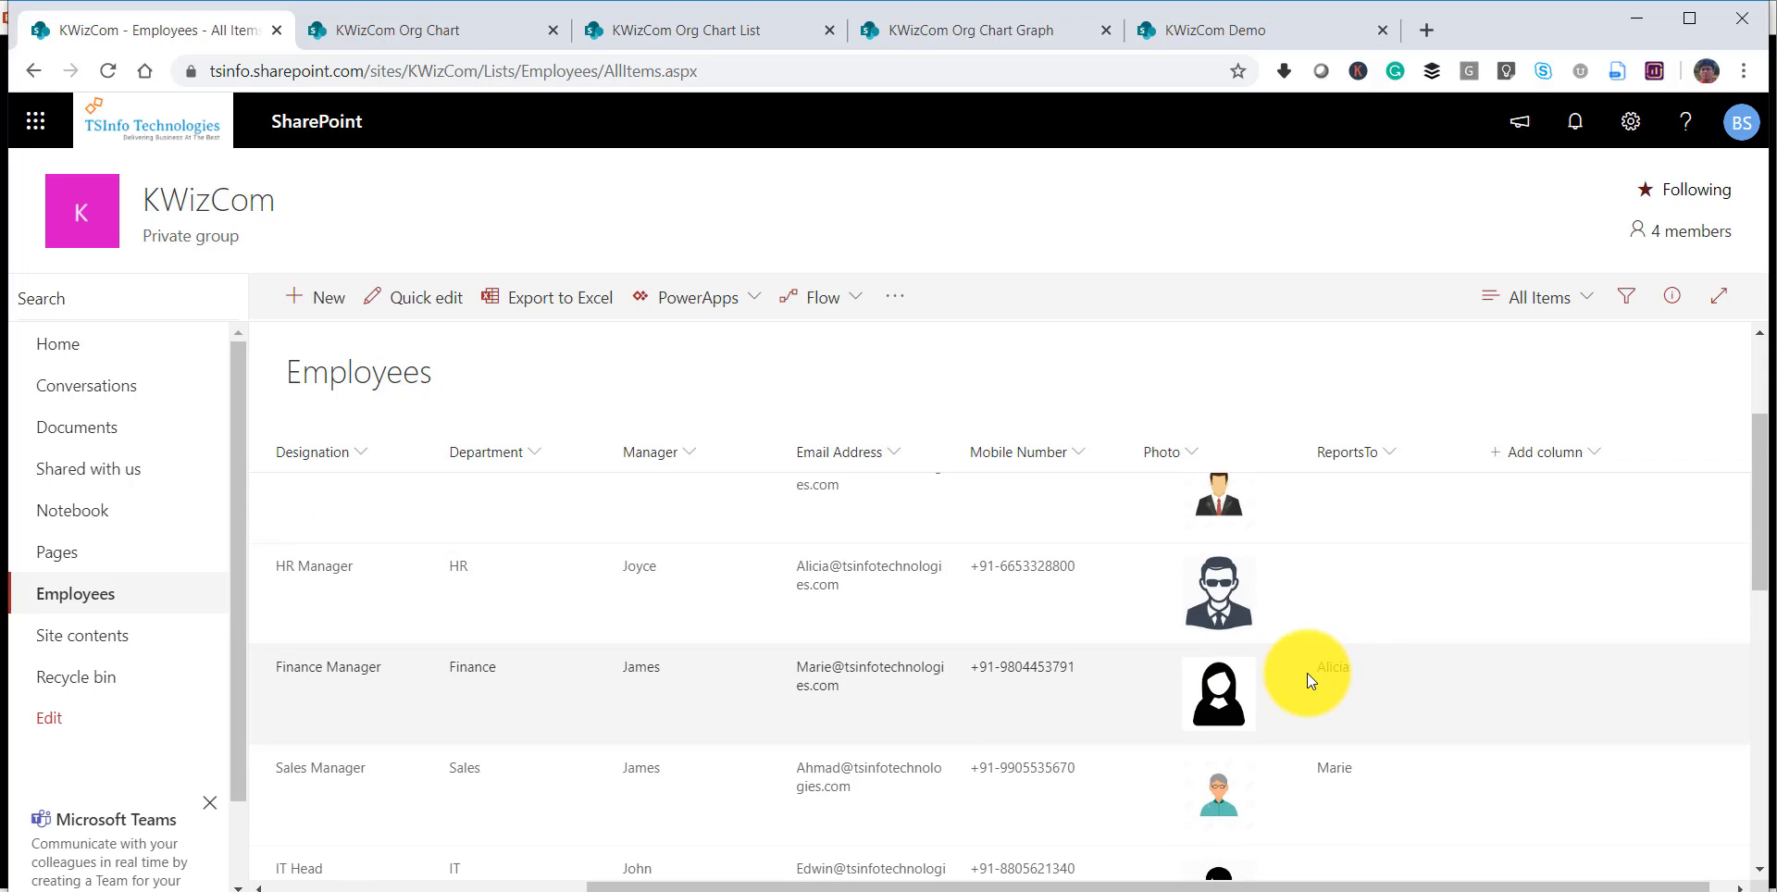
mouse_move(949, 870)
left_mouse_down()
mouse_move(635, 864)
mouse_move(967, 866)
left_mouse_up()
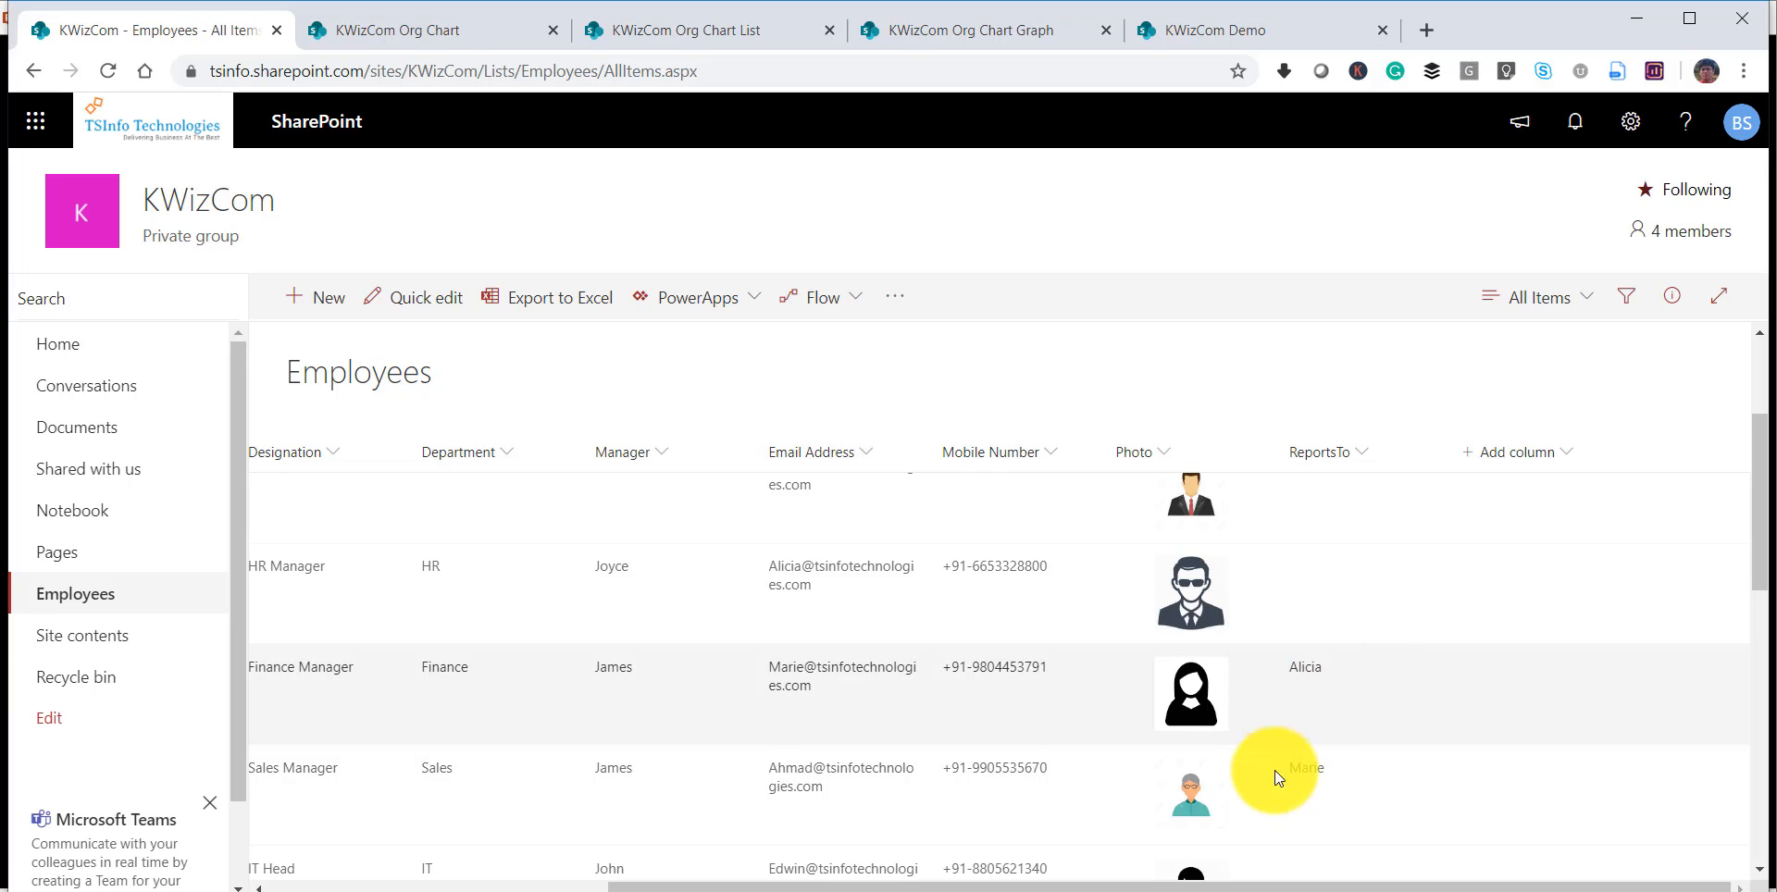
left_click_drag(1123, 885, 985, 884)
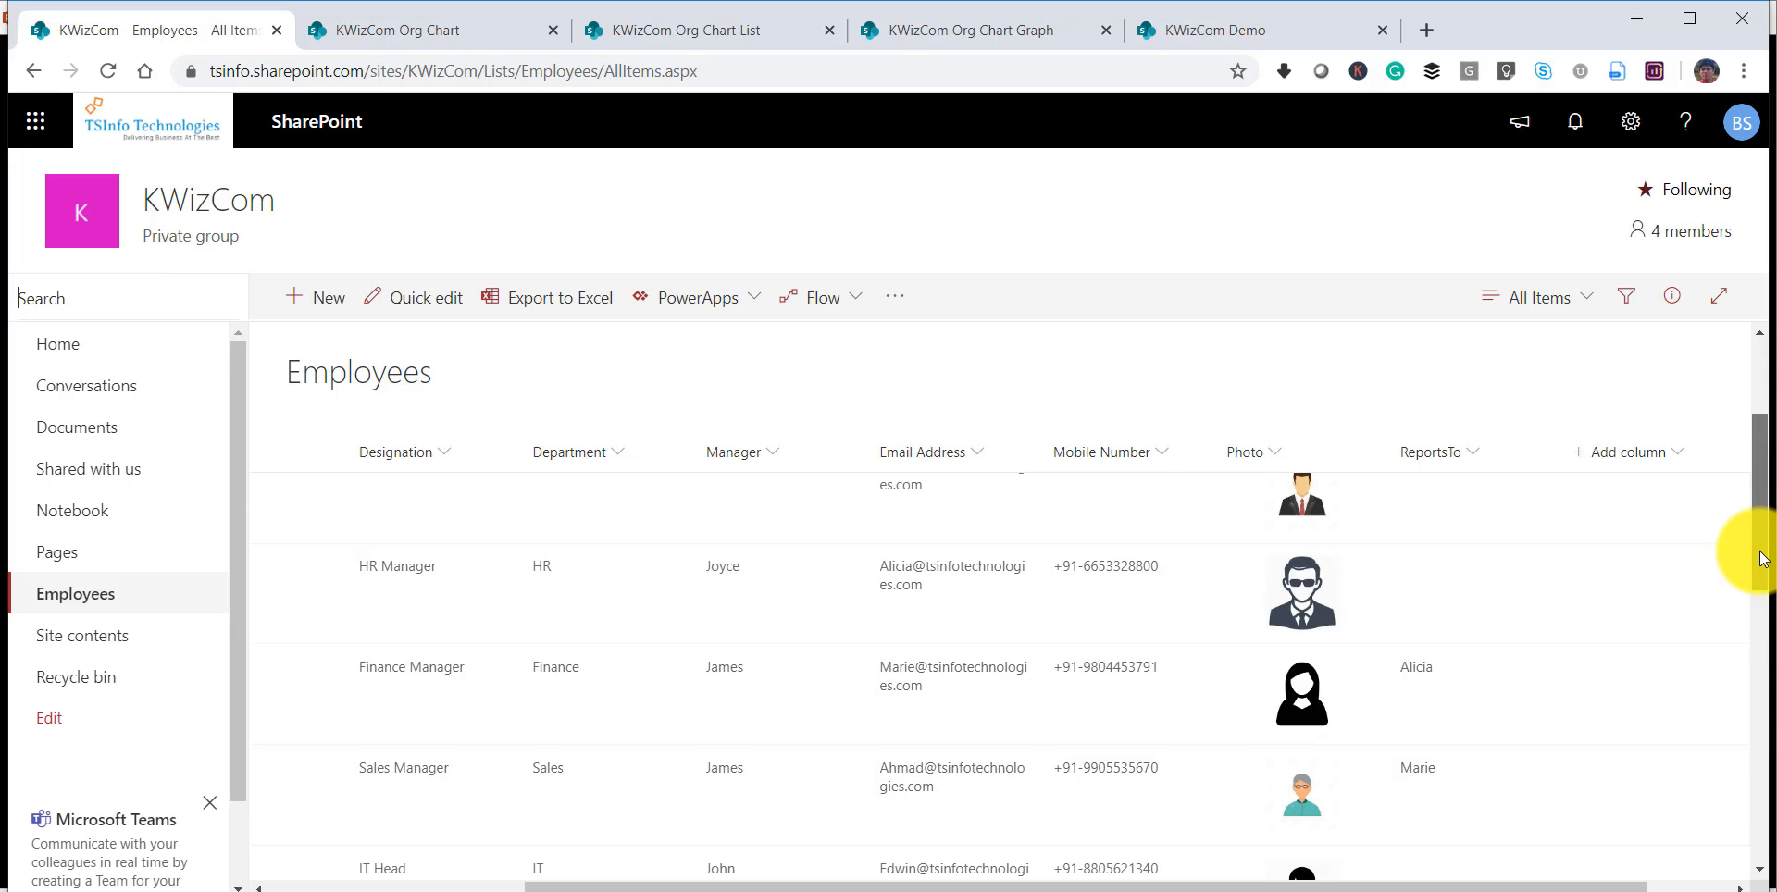
left_click_drag(1757, 555, 1754, 696)
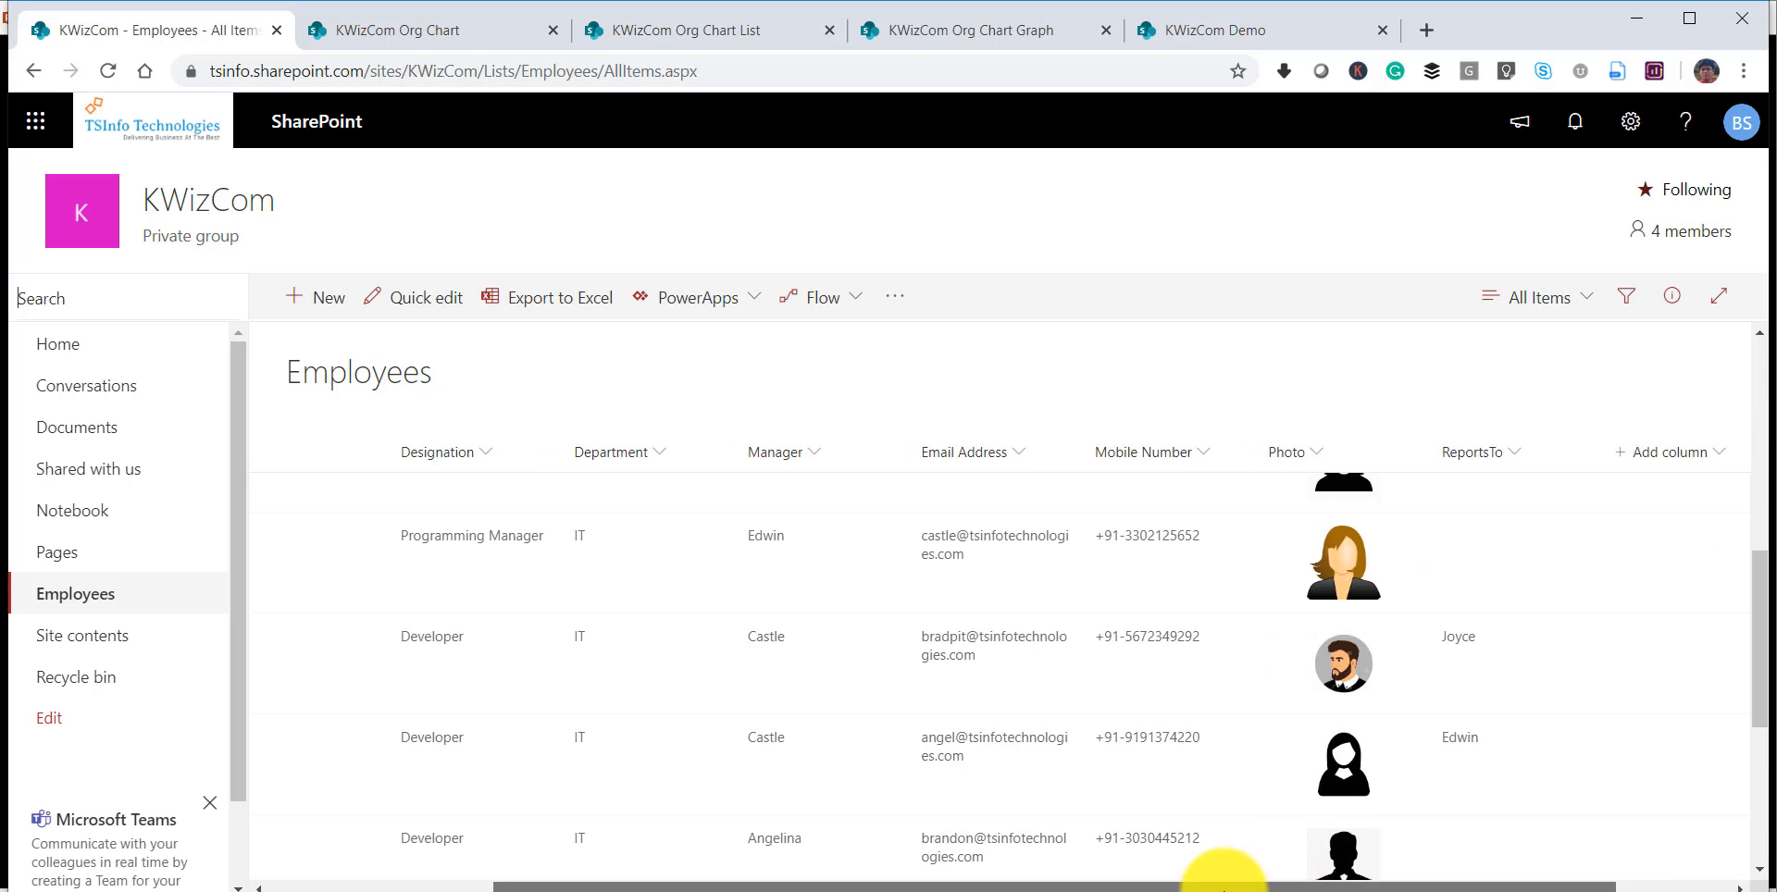
left_click_drag(1229, 879, 768, 859)
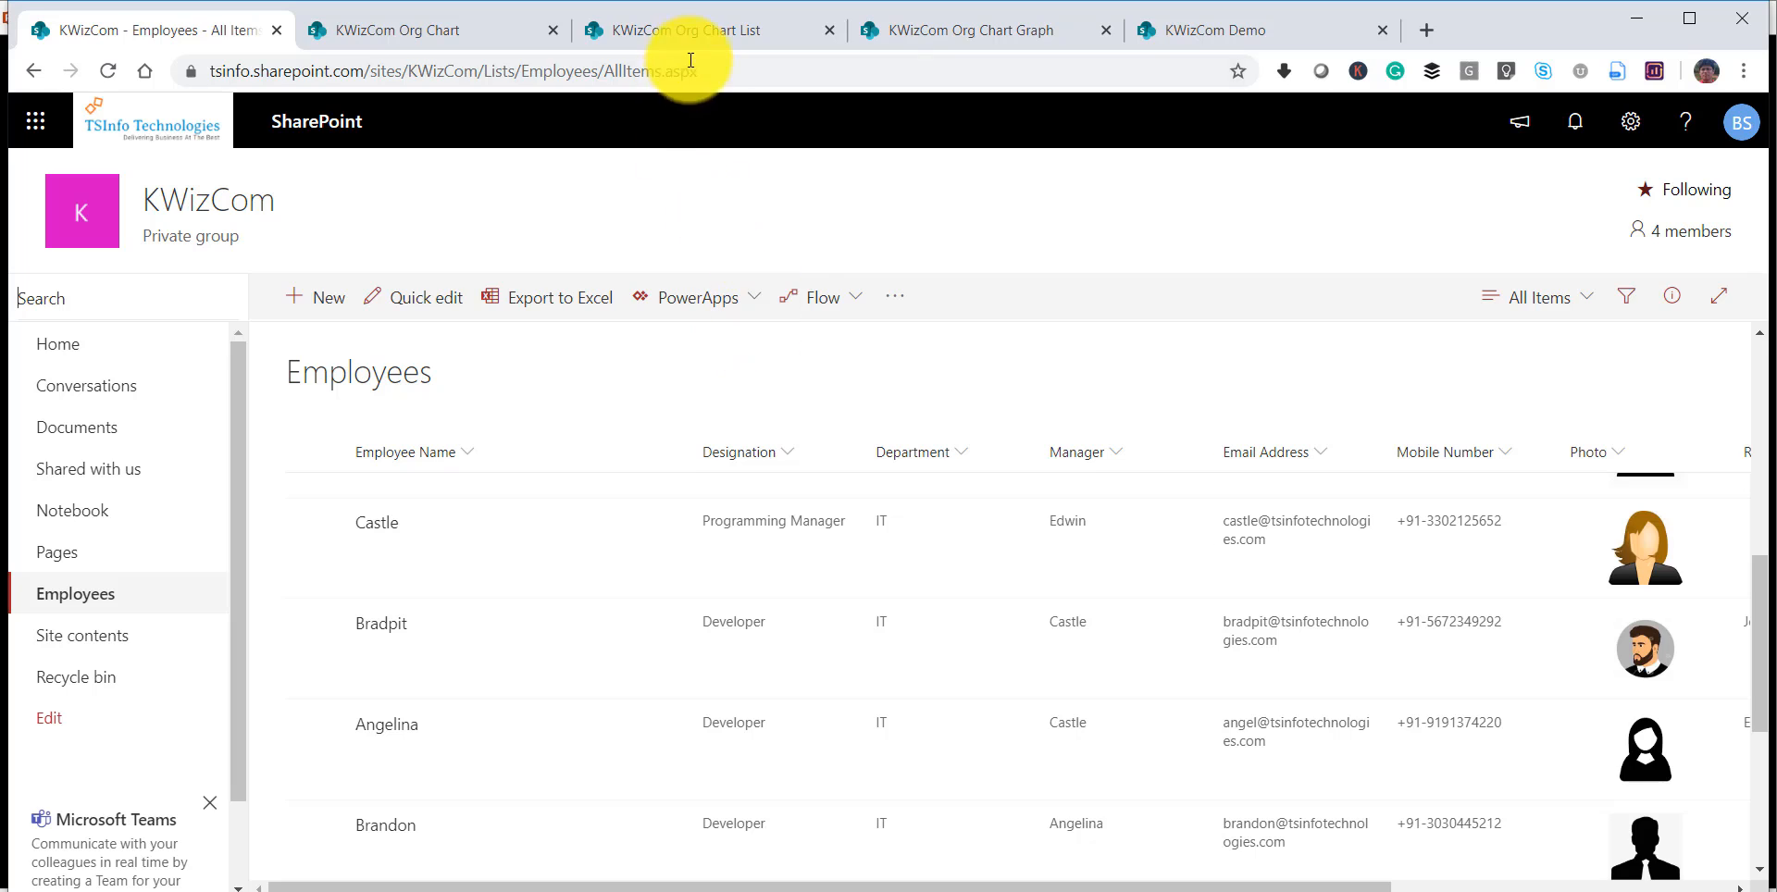
Put the KWizCom Org Chart page in edit mode and delete its existing organization chart web part.
left_click(441, 35)
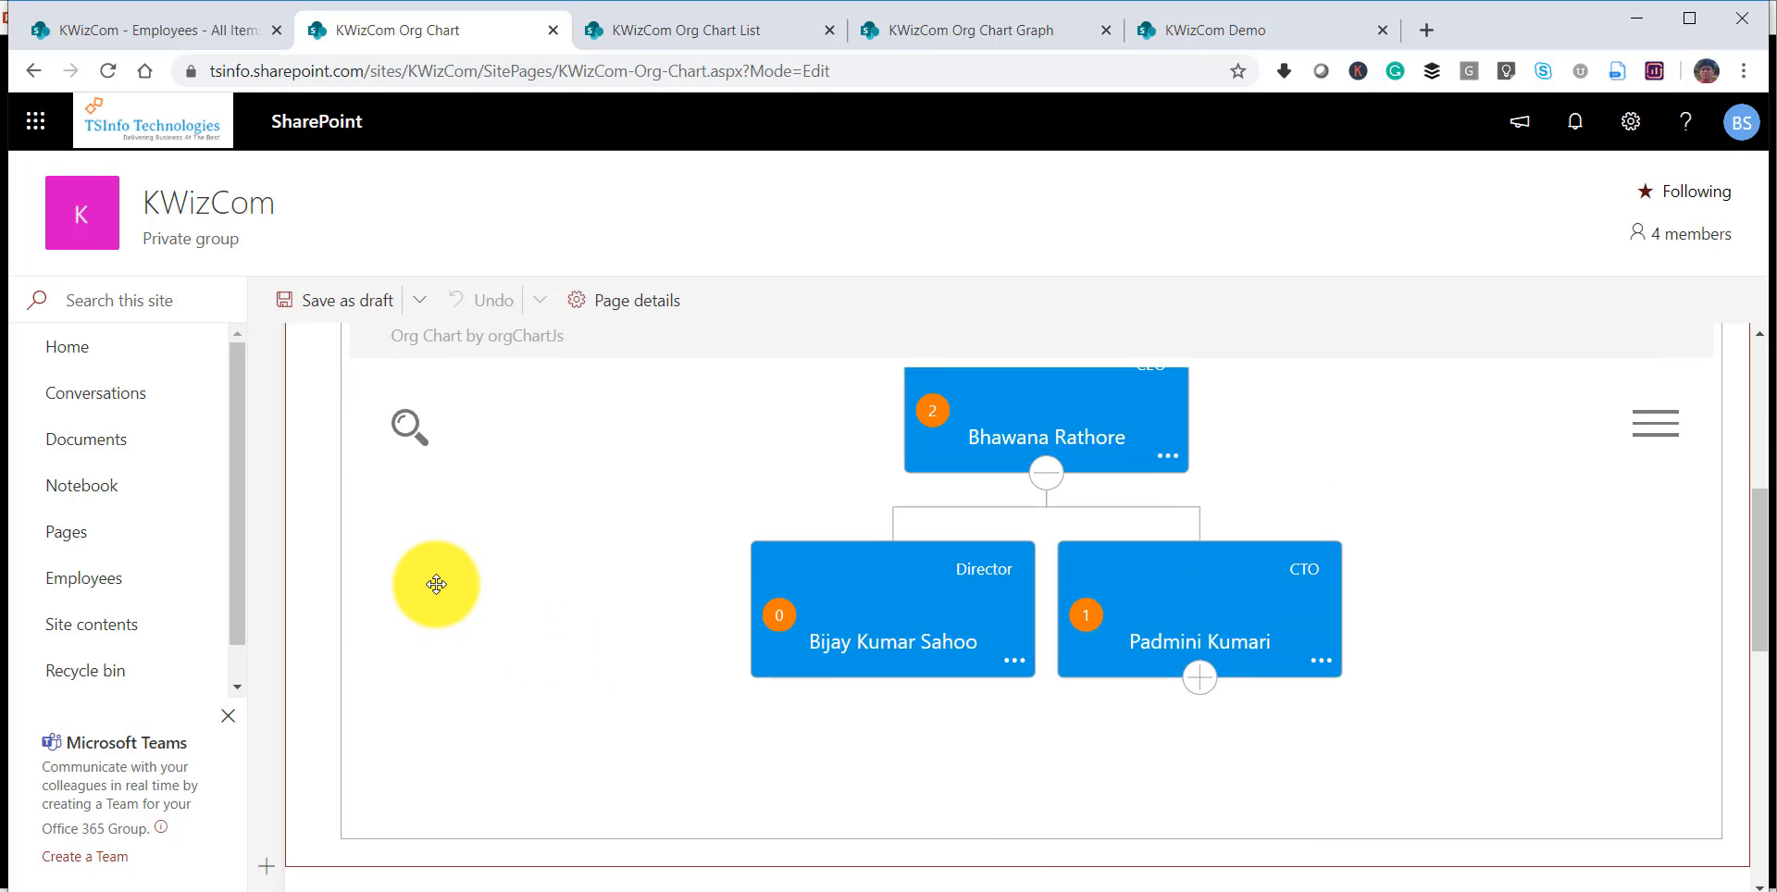
left_click_drag(1759, 555, 1762, 370)
left_click(313, 581)
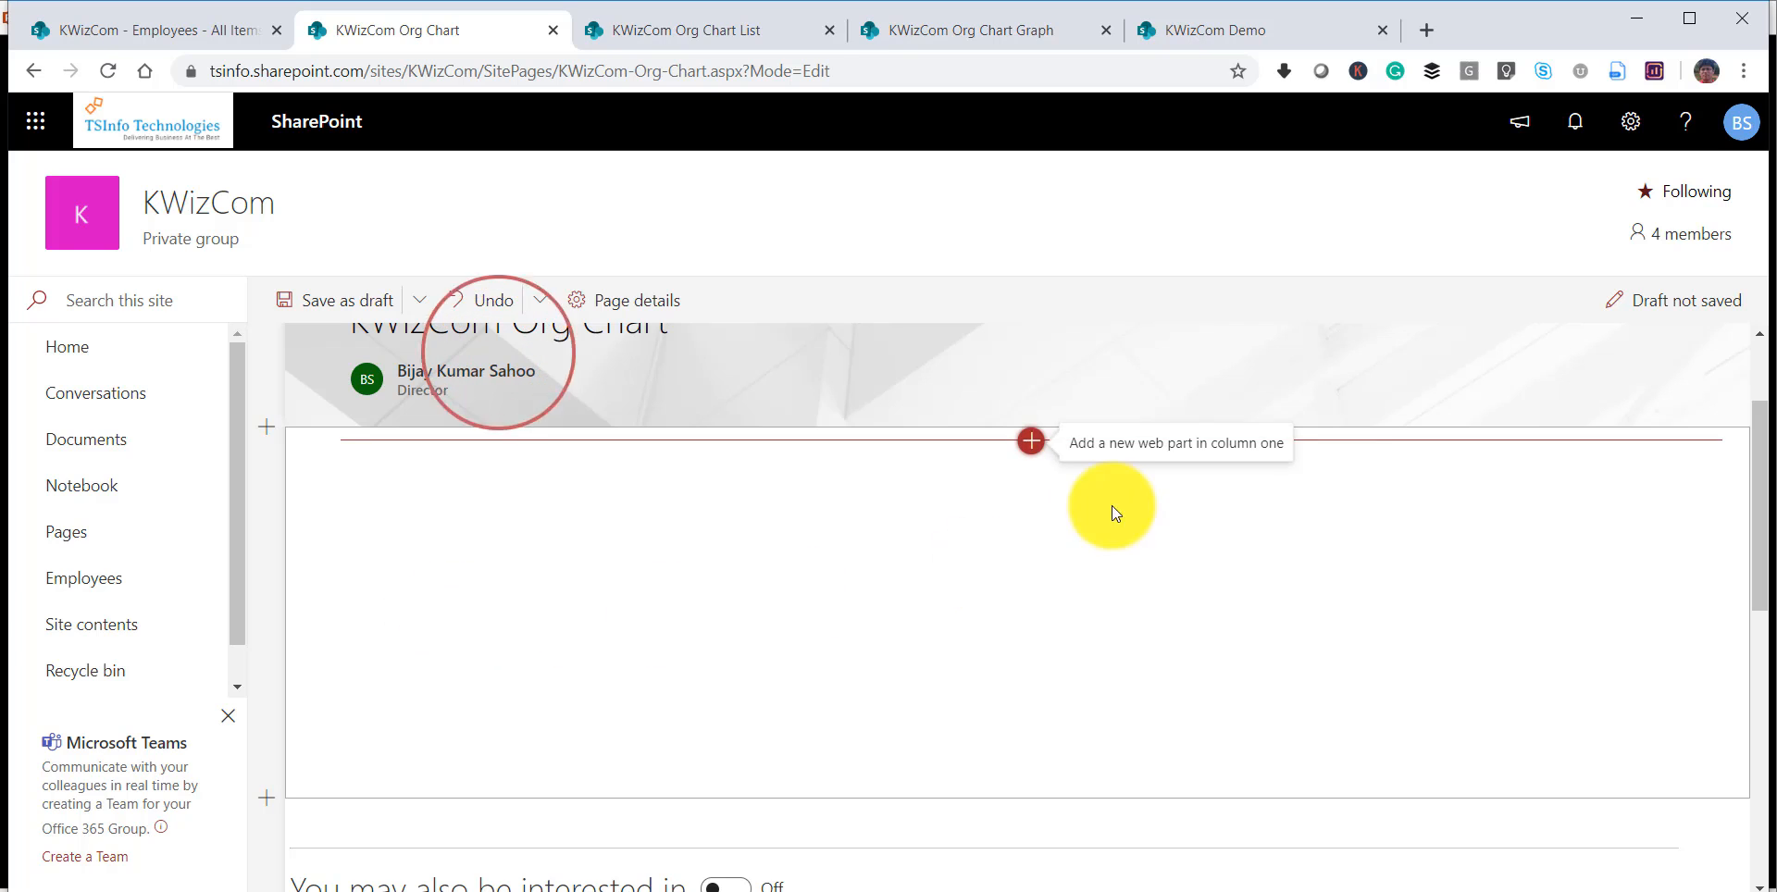
Add a new Org. Chart web part to the empty page section and open its configuration.
left_click(1030, 440)
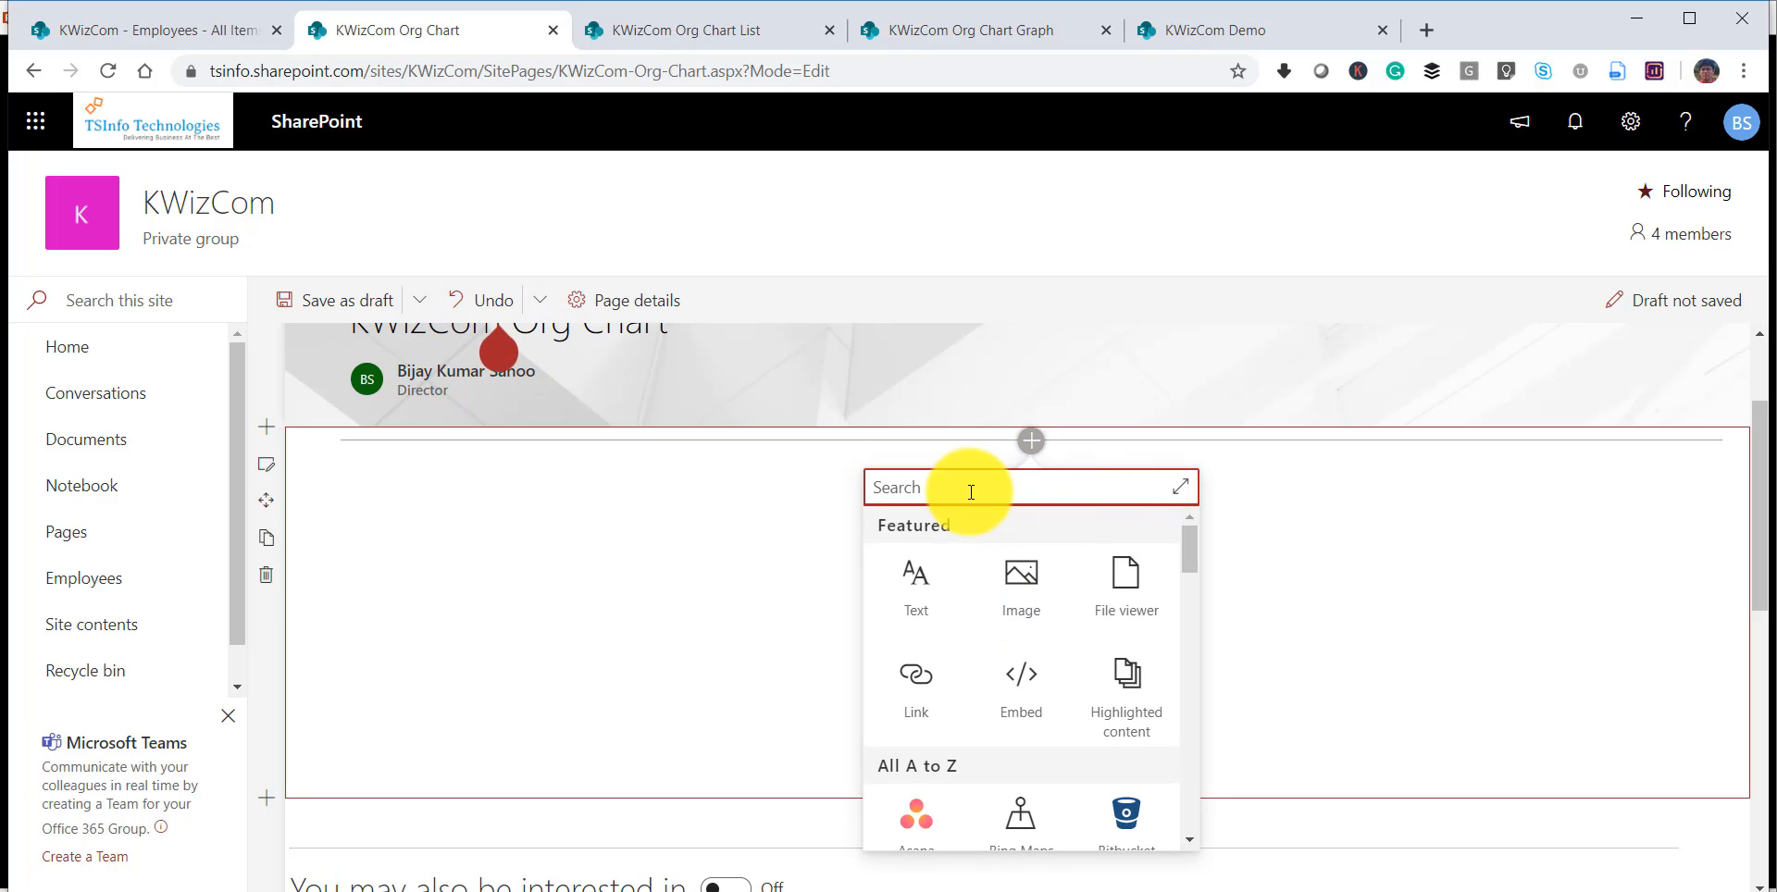
type("rg")
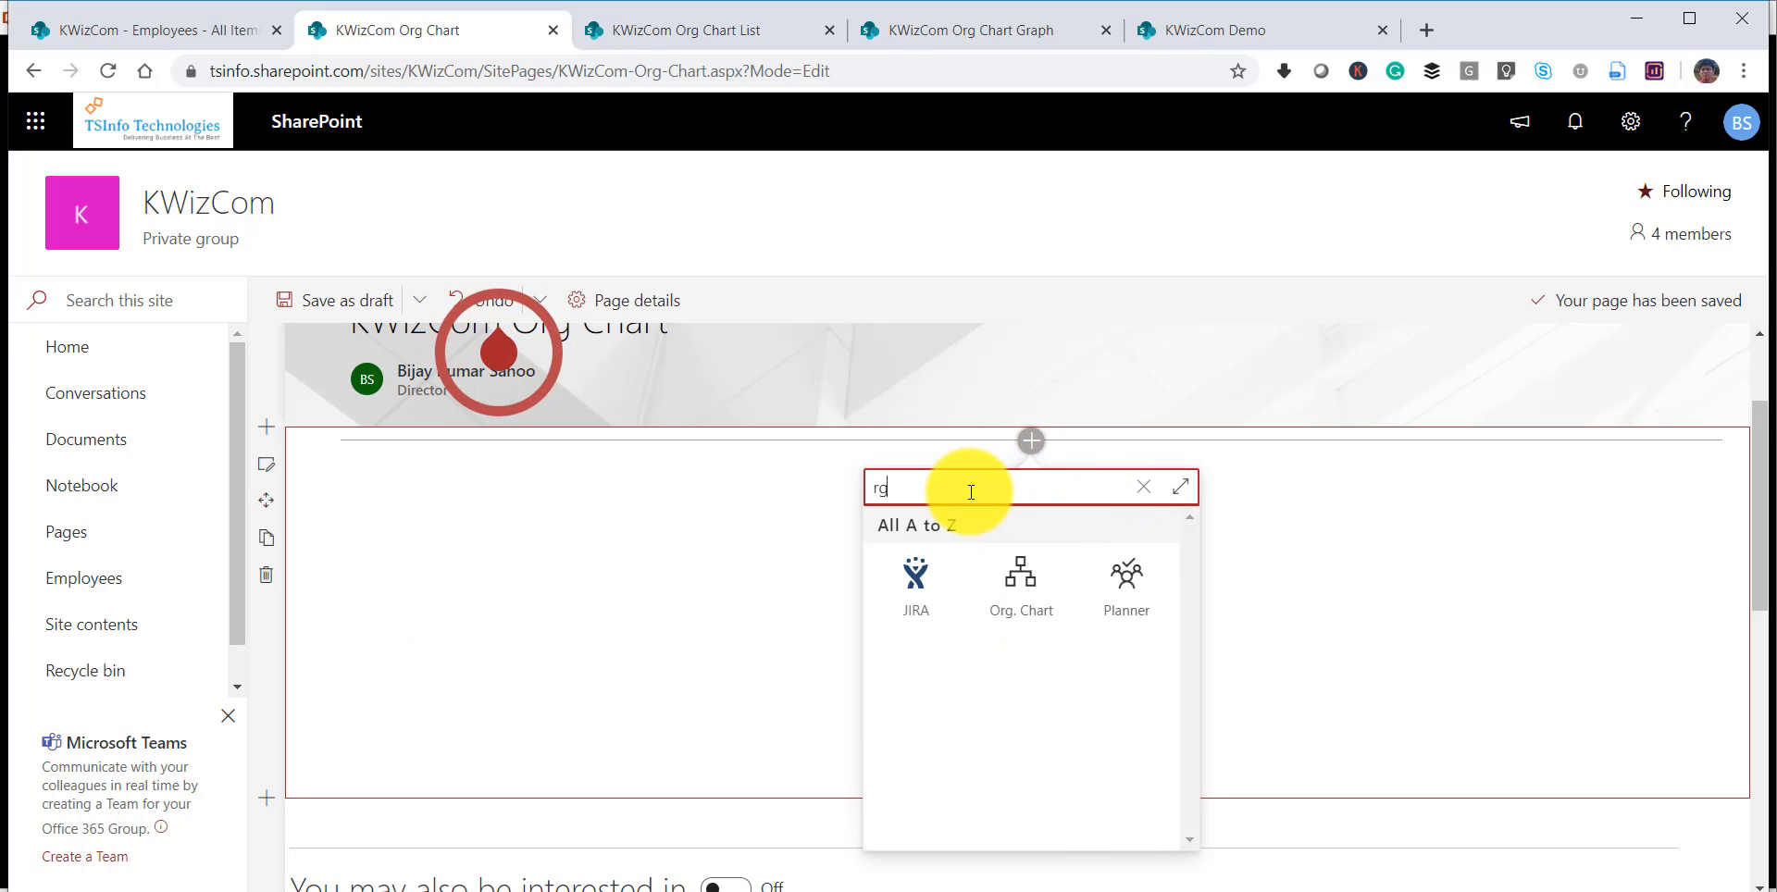
left_click(1021, 583)
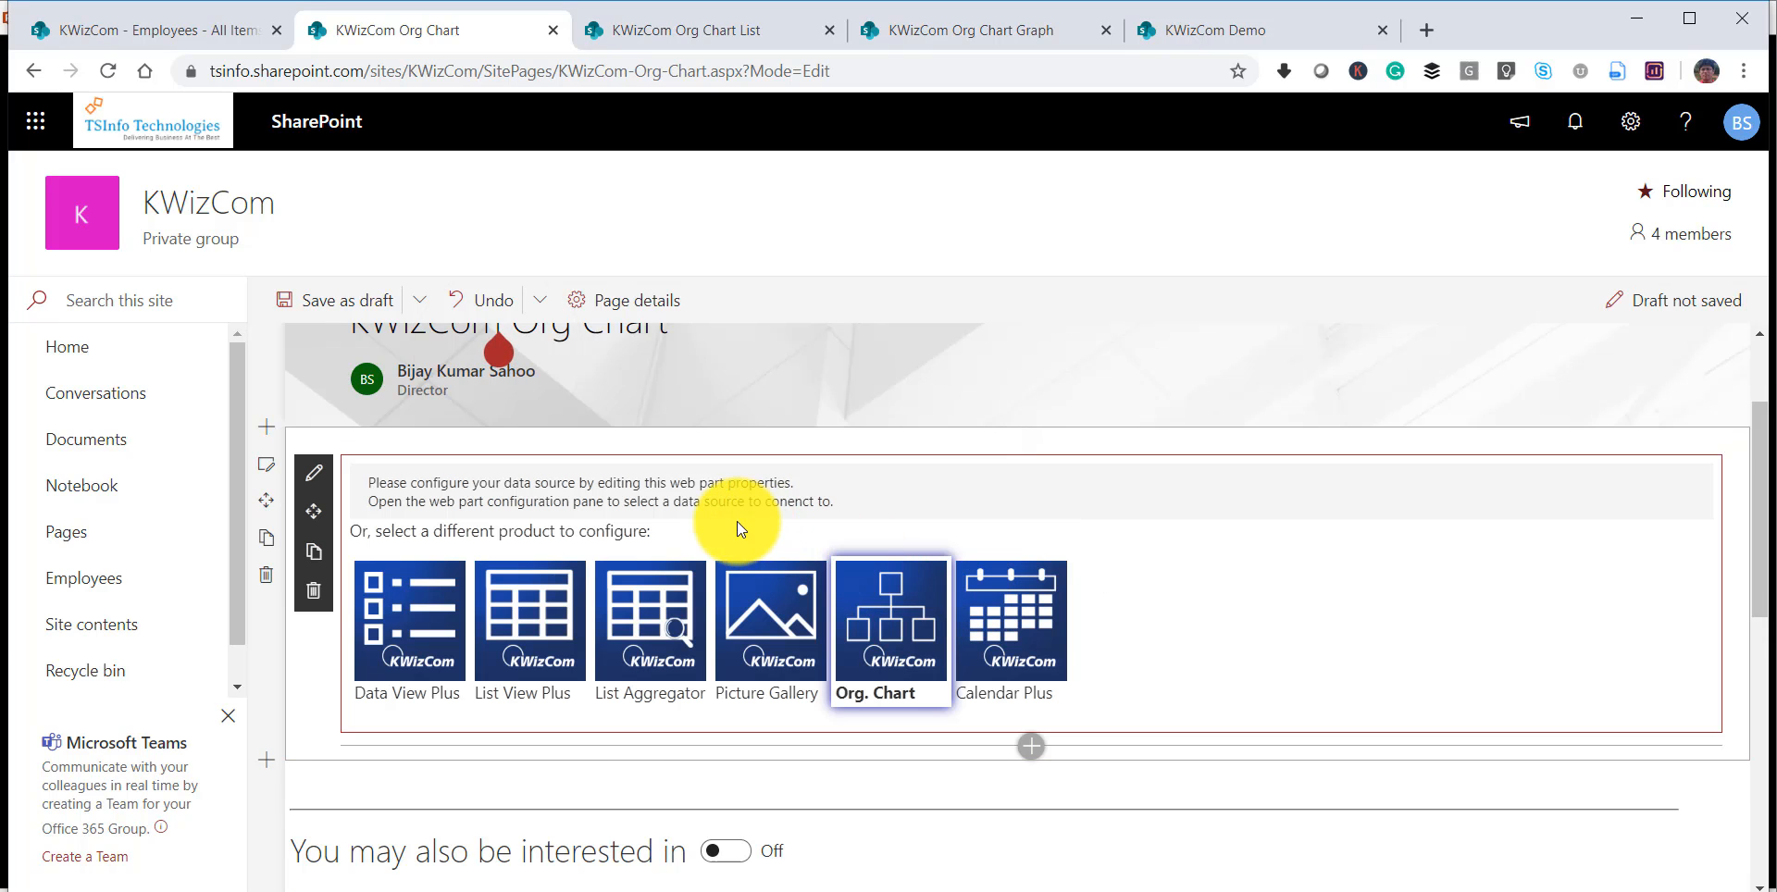
left_click(903, 621)
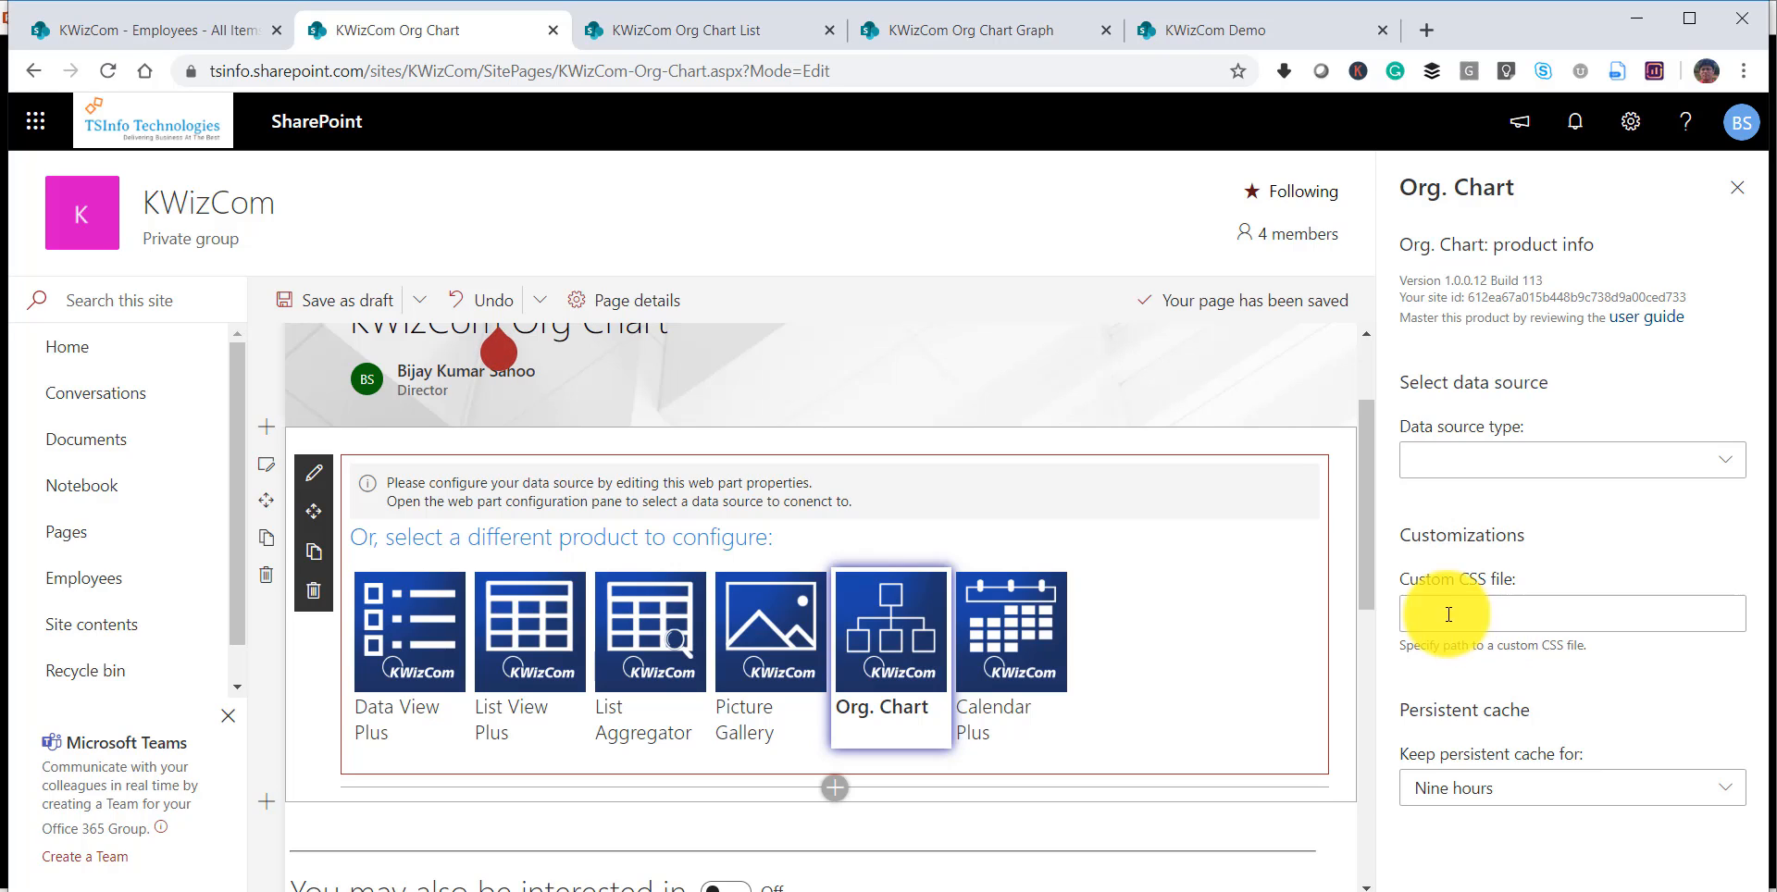
Set the web part's data source type to SharePoint List and connect it to the Employees list on the current site.
left_click(1481, 468)
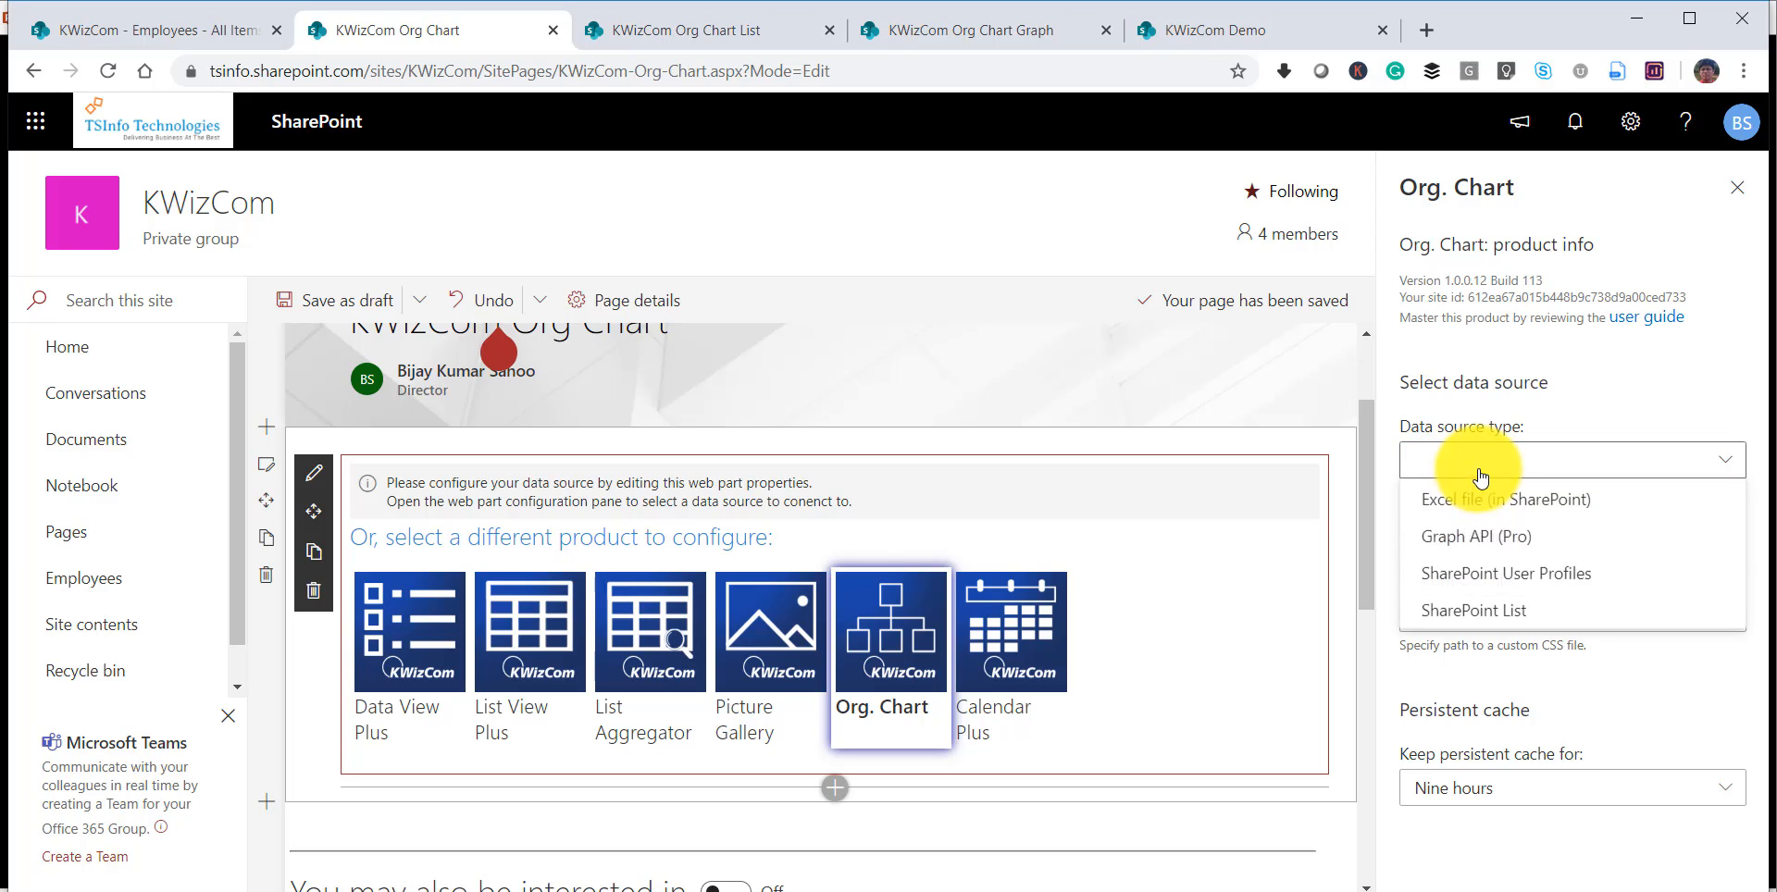
left_click(1503, 611)
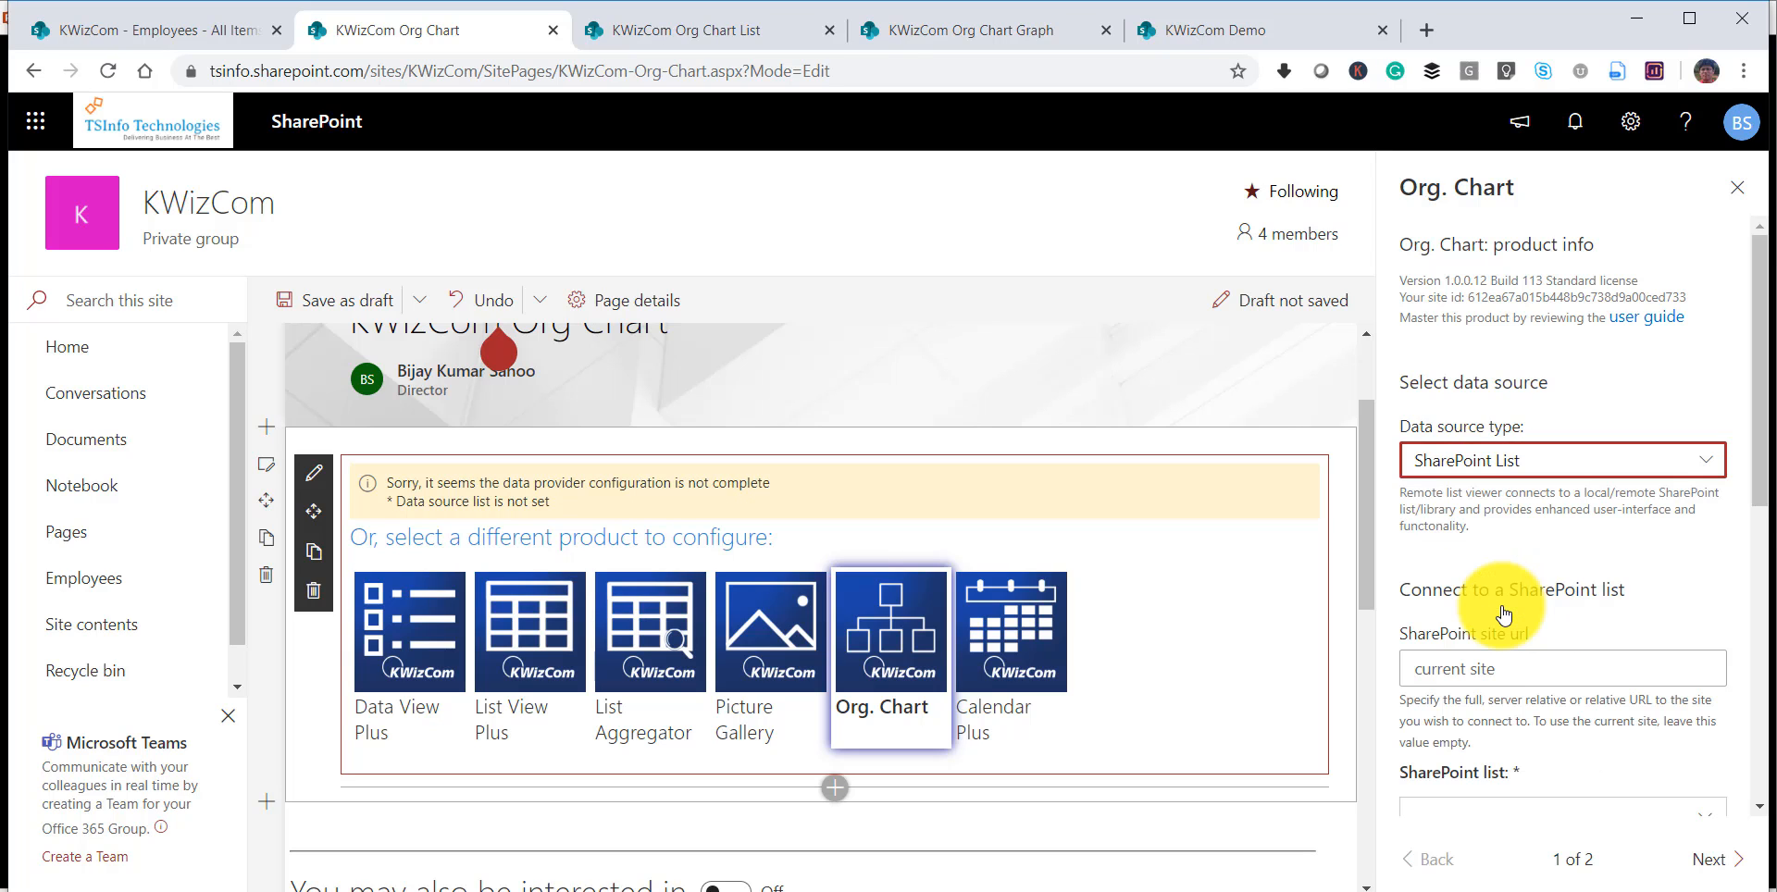
left_click_drag(1757, 442, 1753, 547)
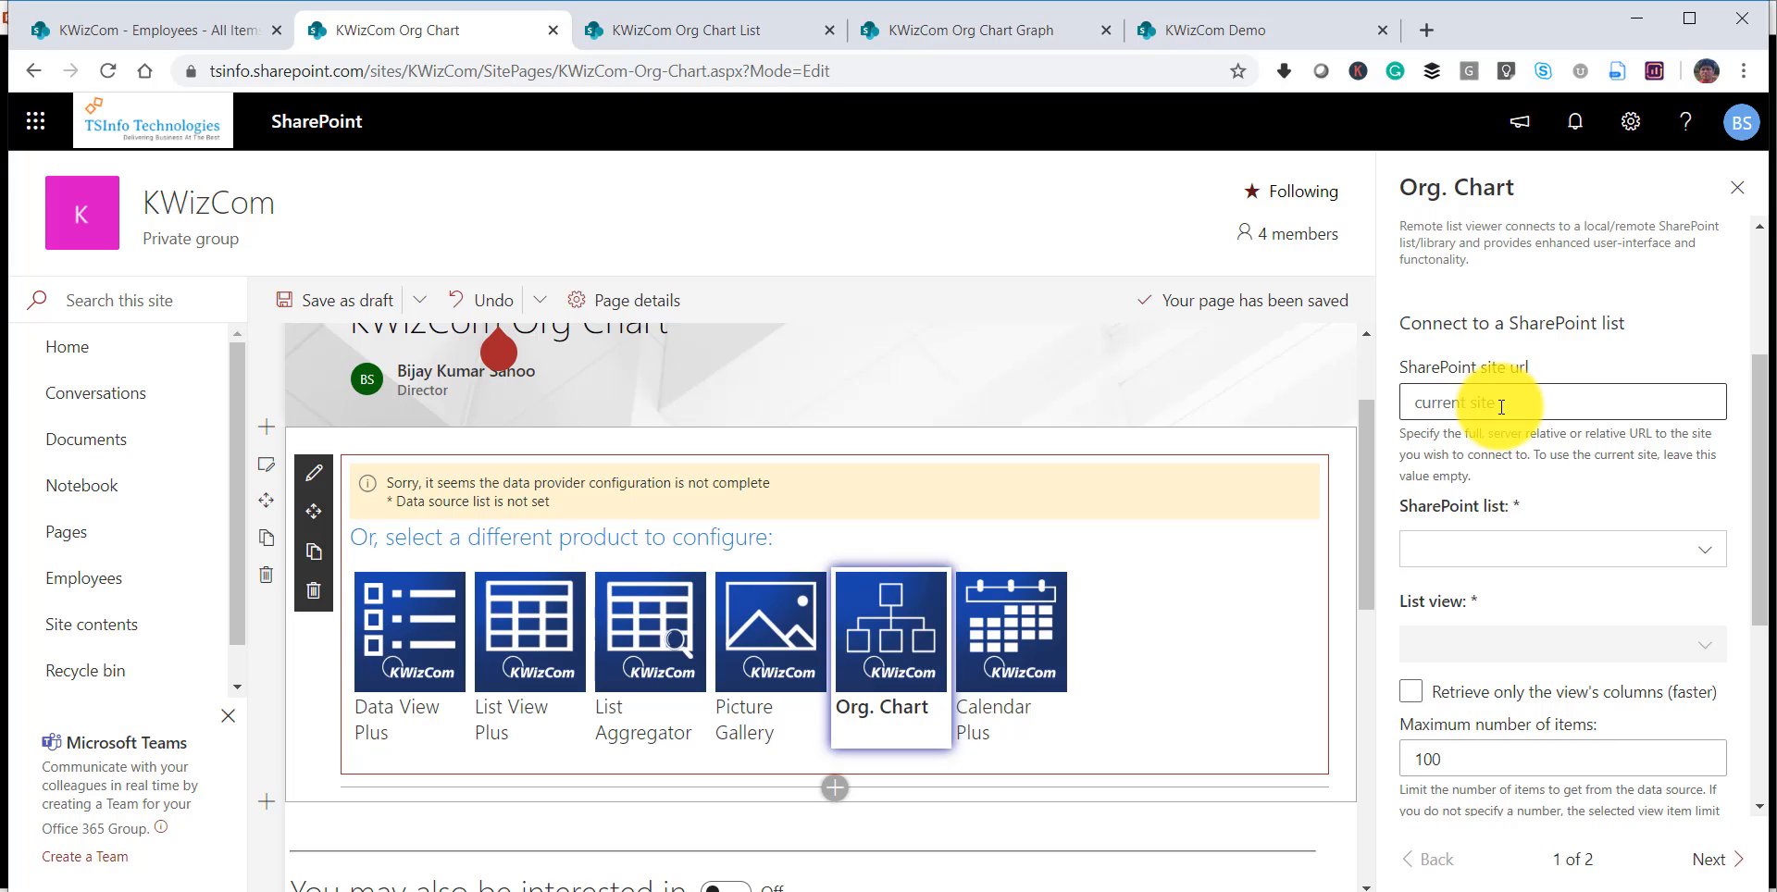
left_click(1470, 552)
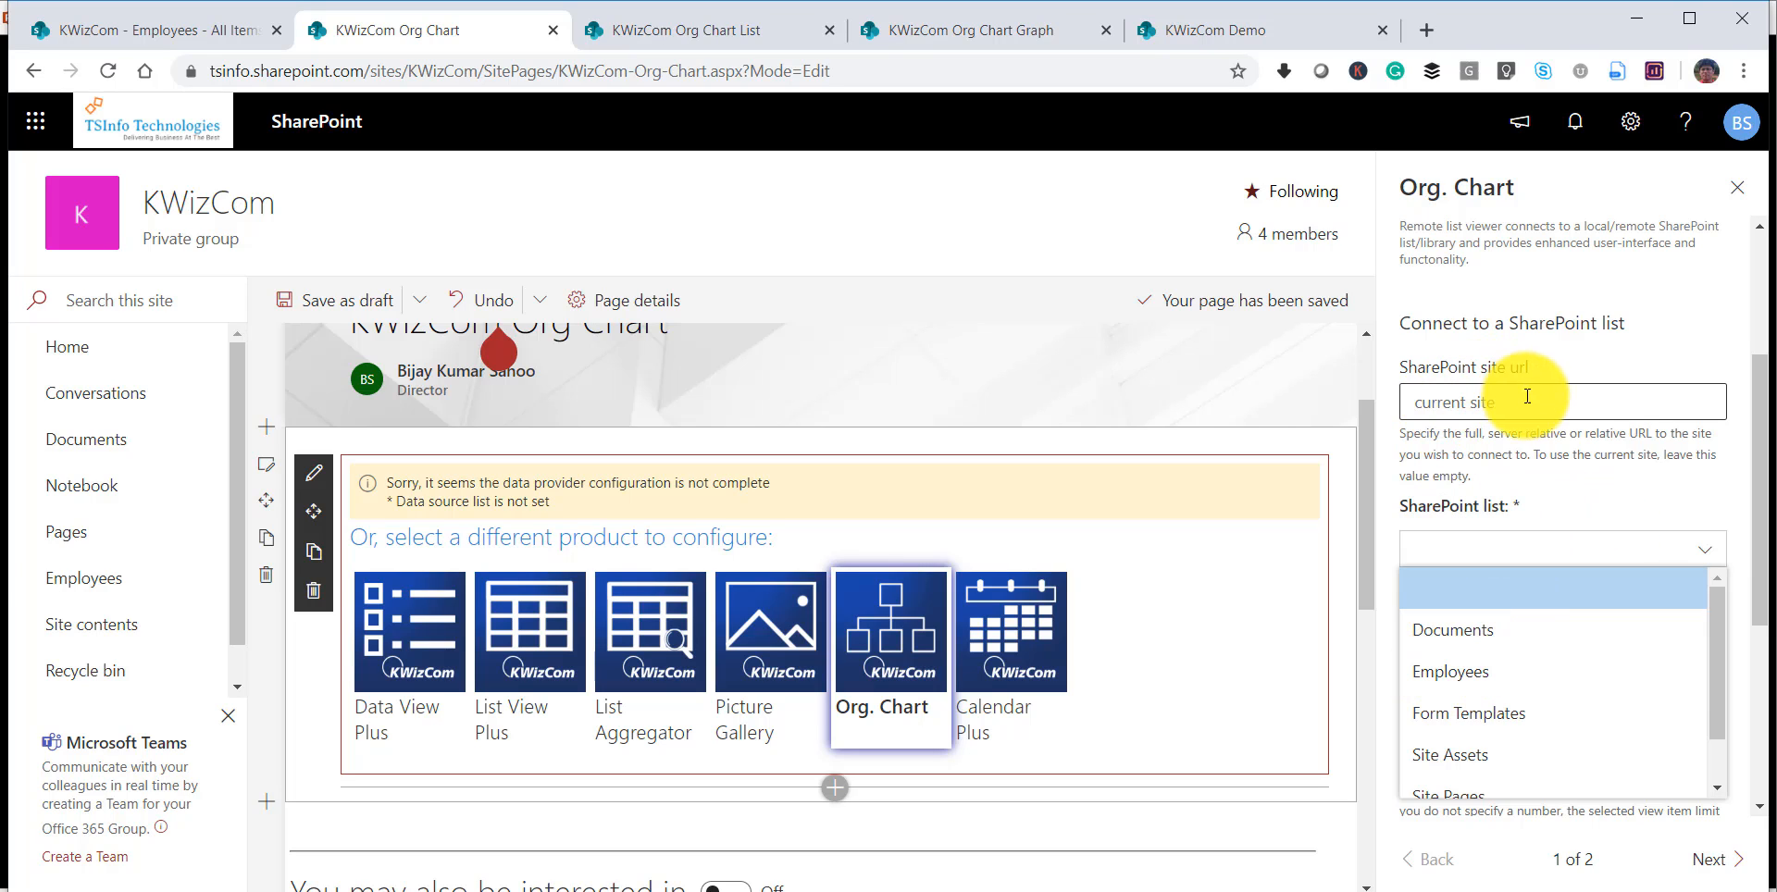
left_click(1462, 672)
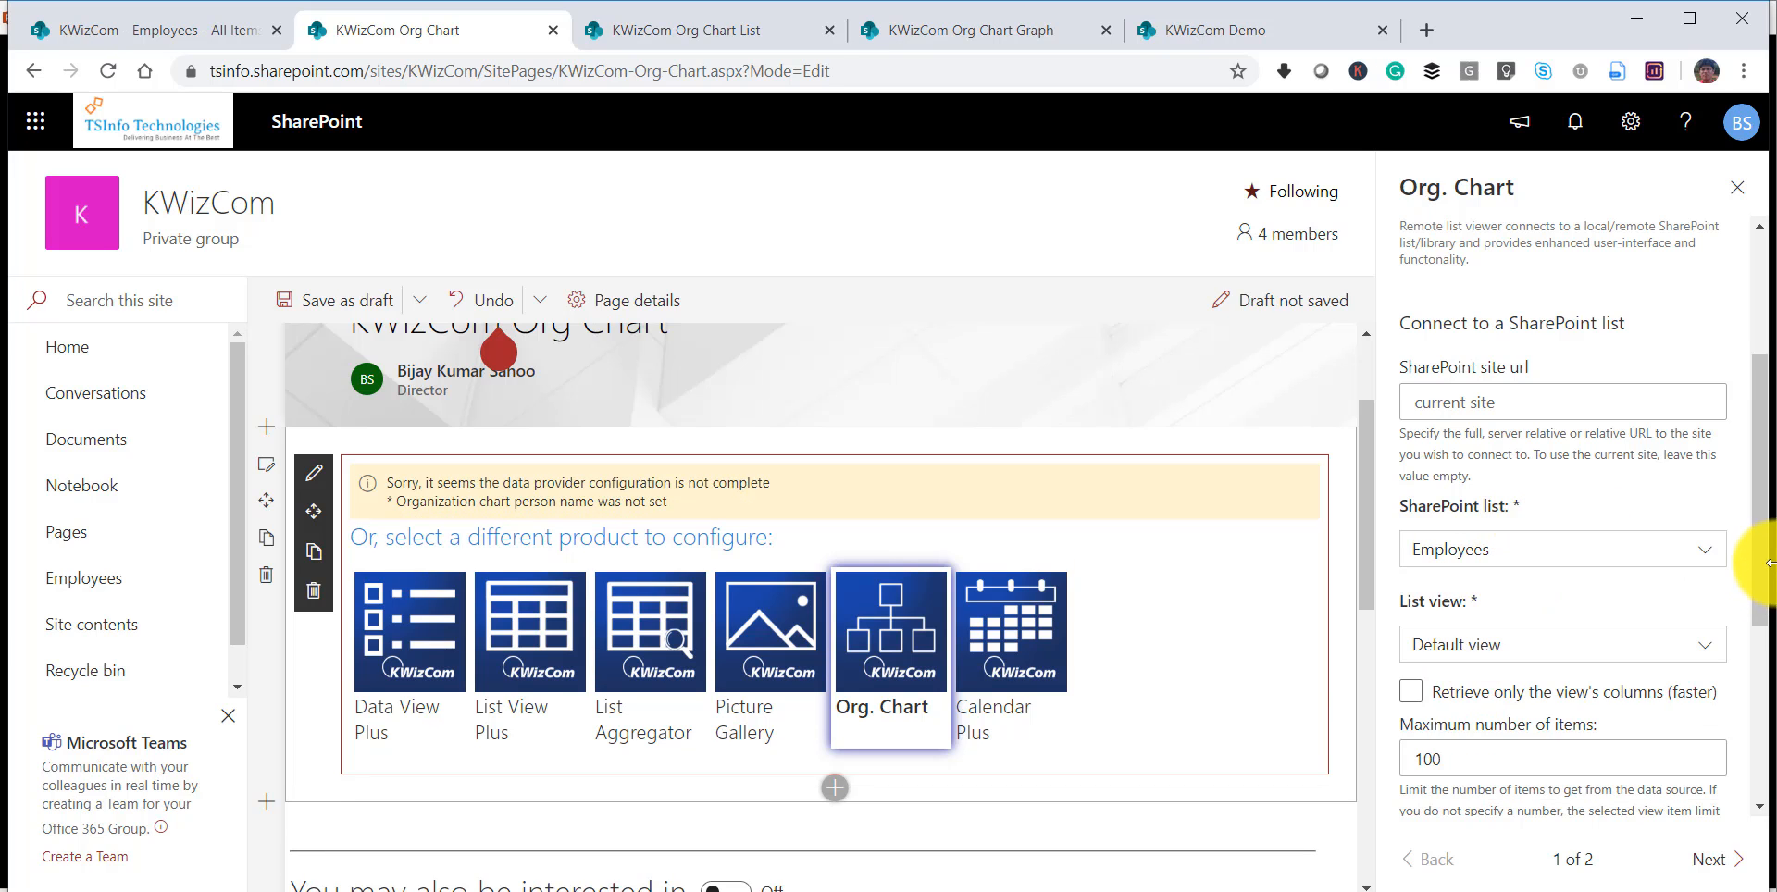
Go to the second settings page, organization chart column mapping, and set Name to the Title column.
scroll(1641, 479, "down", 3)
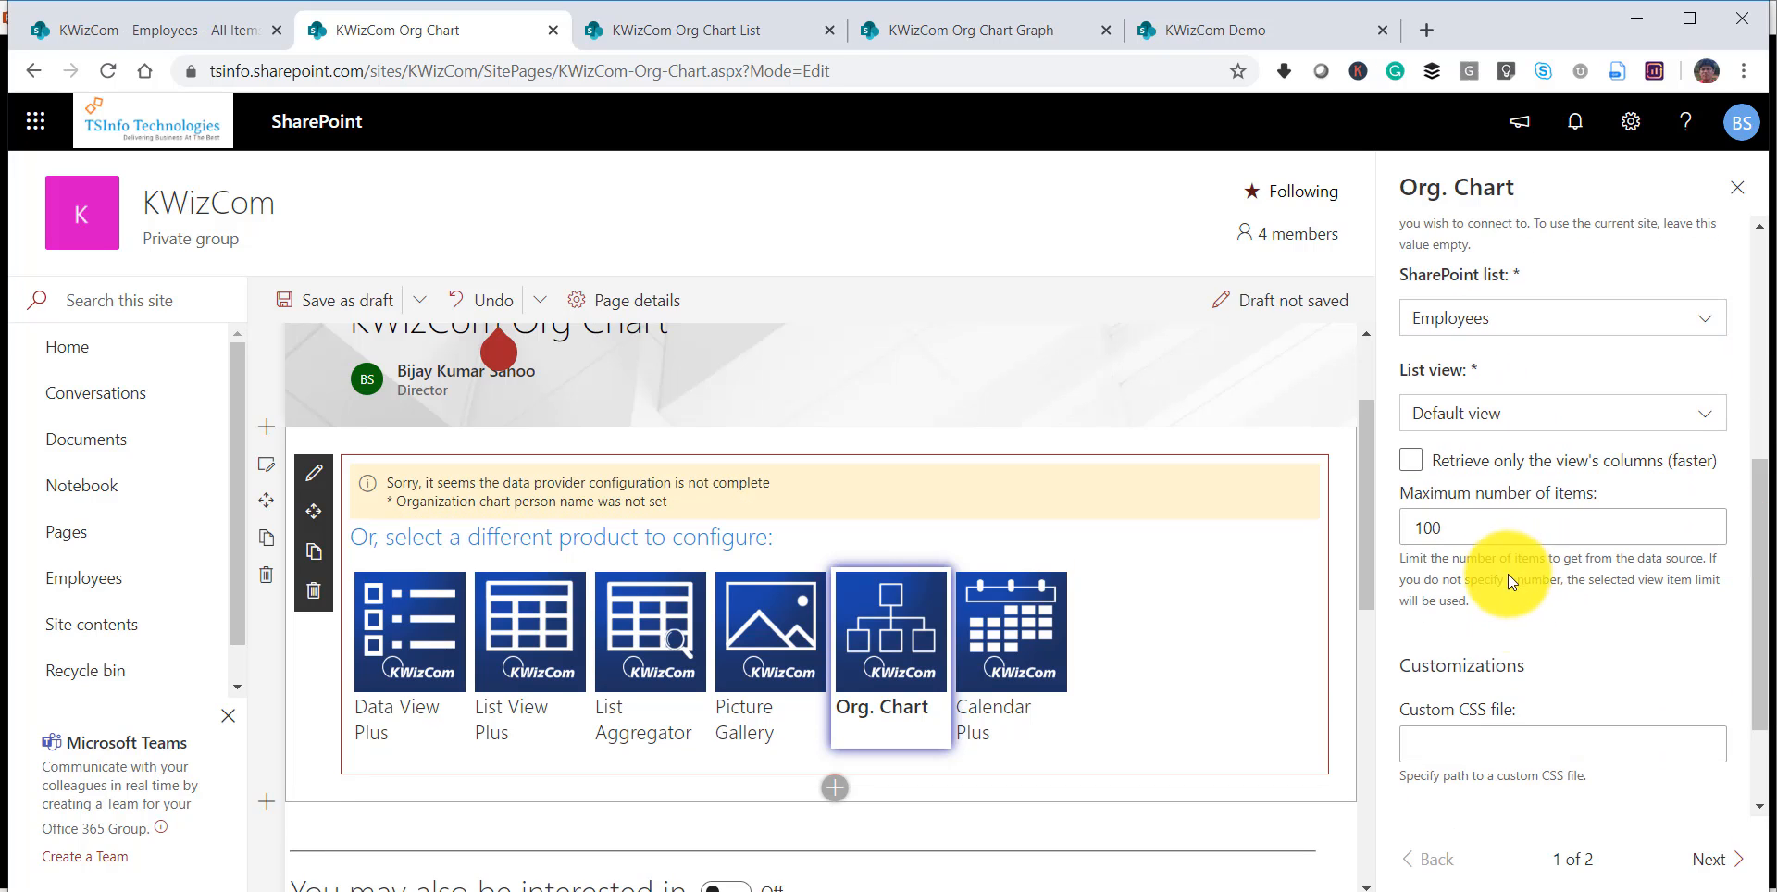
scroll(1556, 705, "down", 2)
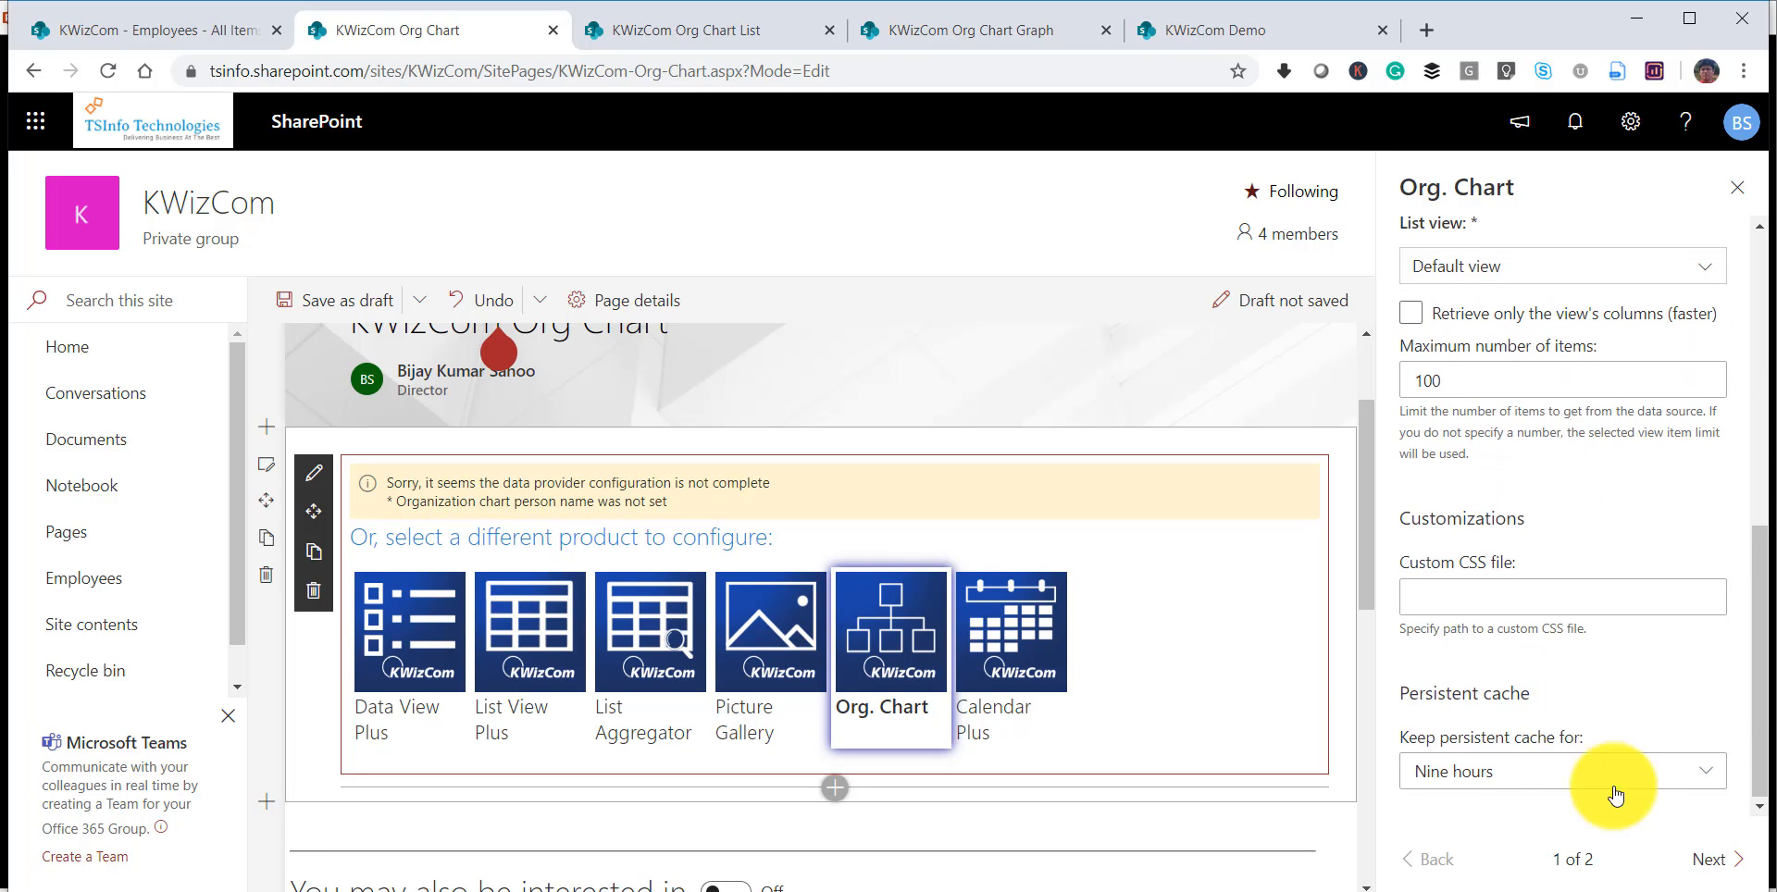
left_click(1708, 861)
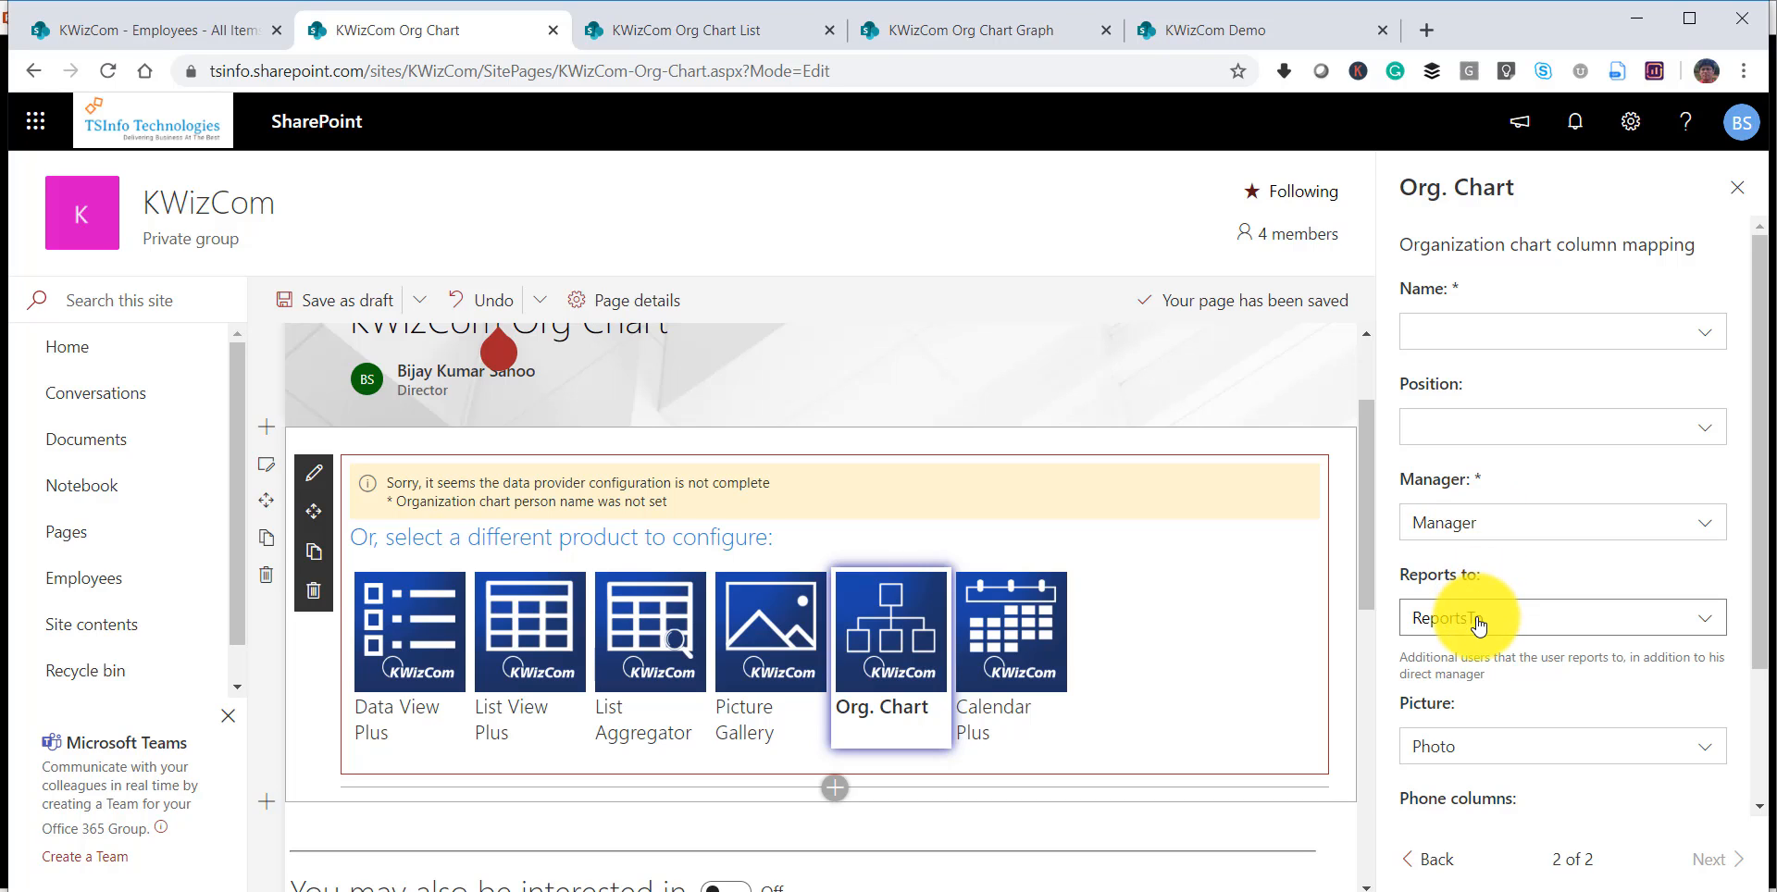
left_click(1463, 342)
scroll(1476, 453, "down", 6)
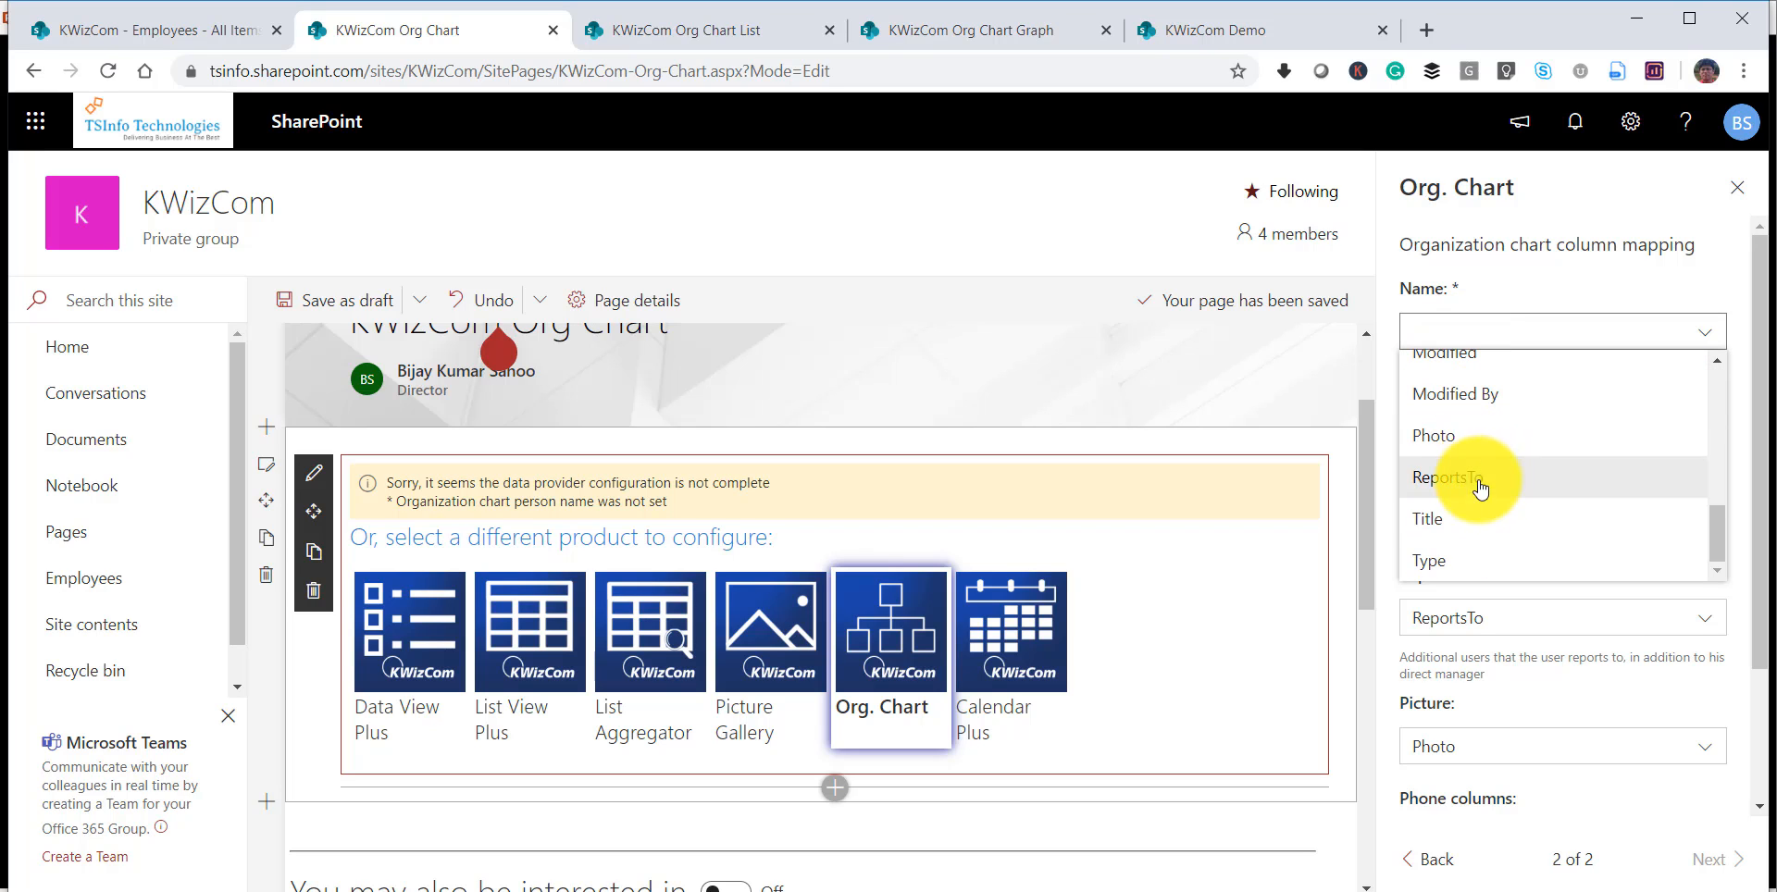
left_click(1477, 514)
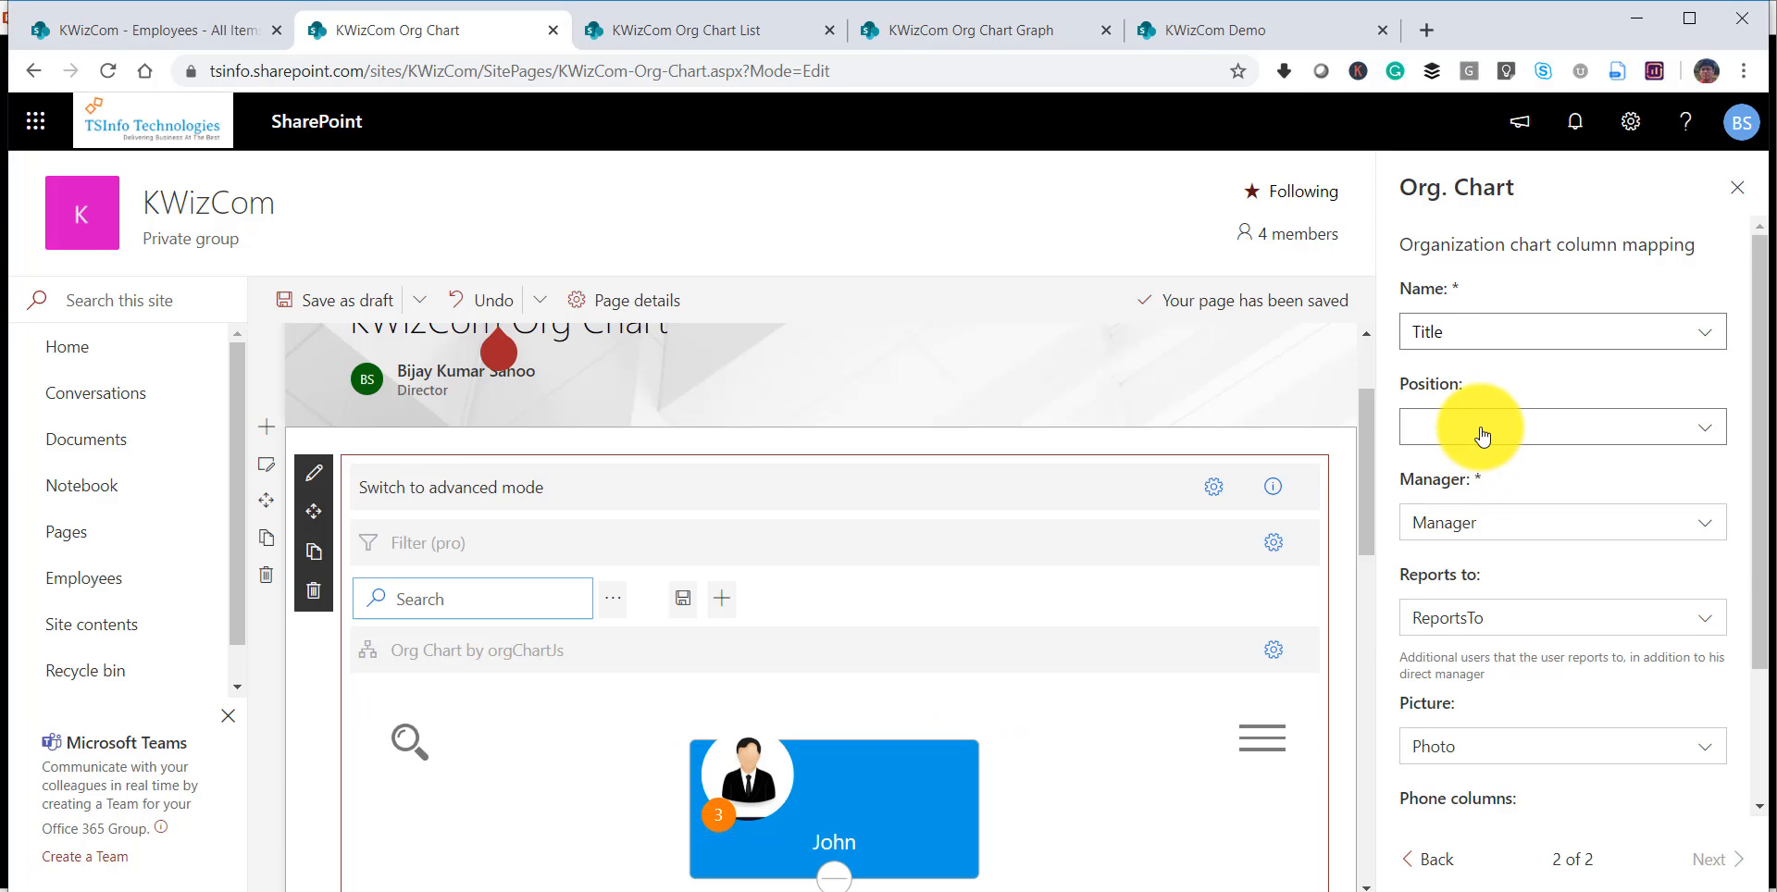
Set the Position mapping of the organization chart to the Designation column.
left_click(1482, 433)
scroll(1503, 560, "down", 2)
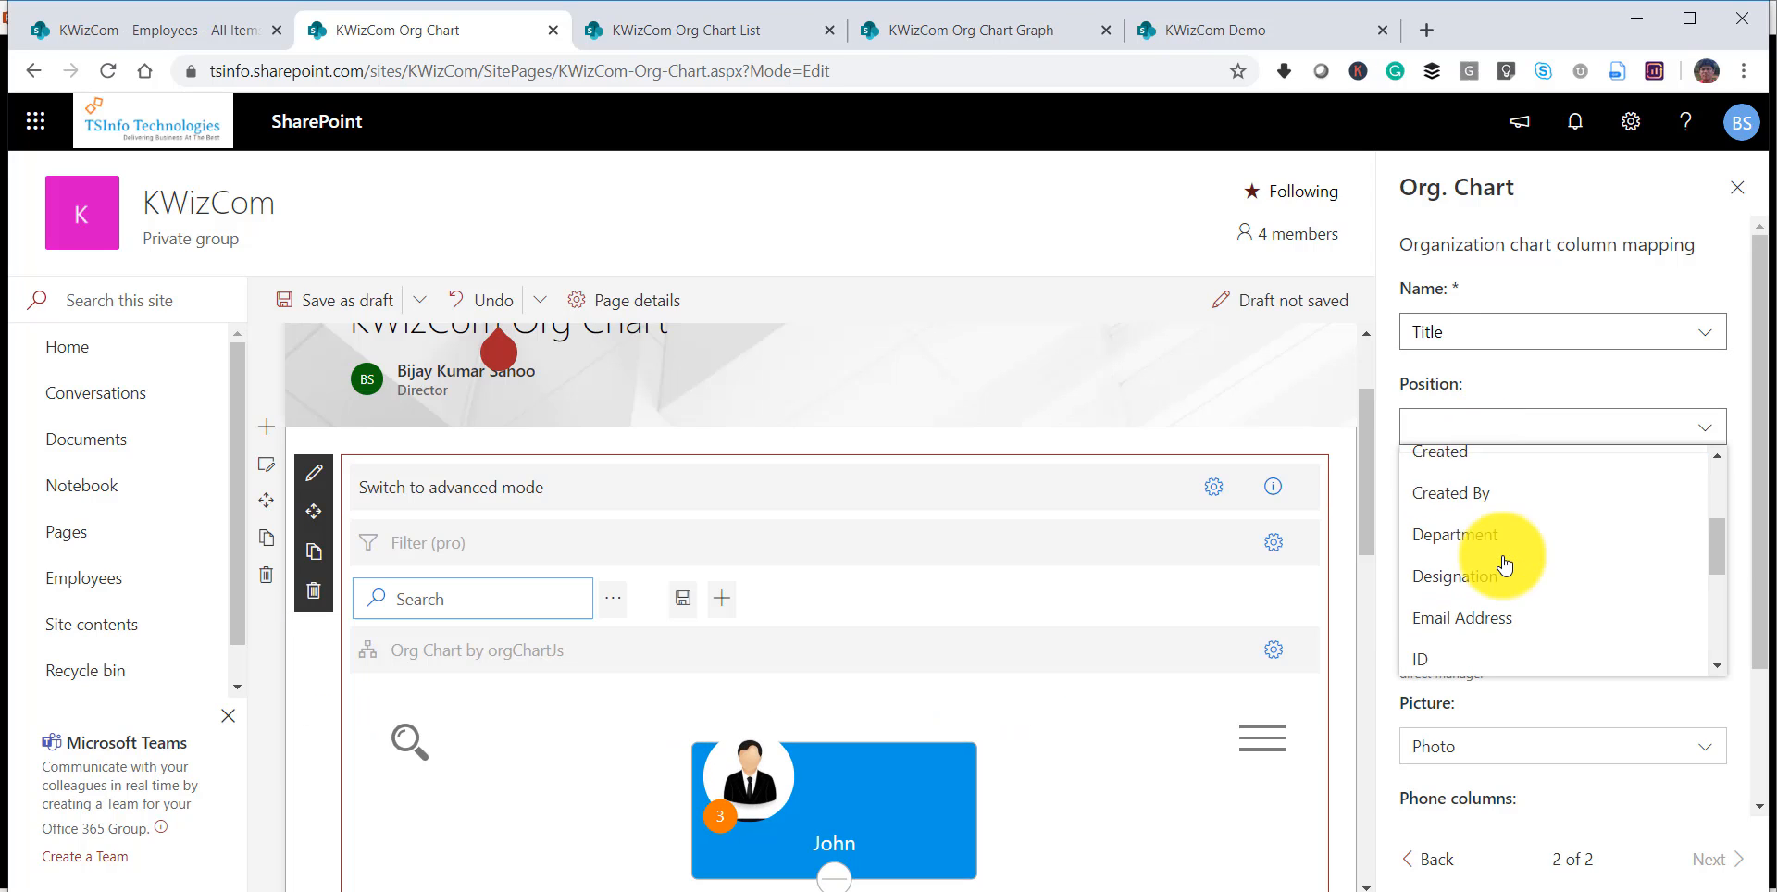
scroll(1499, 555, "up", 1)
scroll(1486, 569, "down", 1)
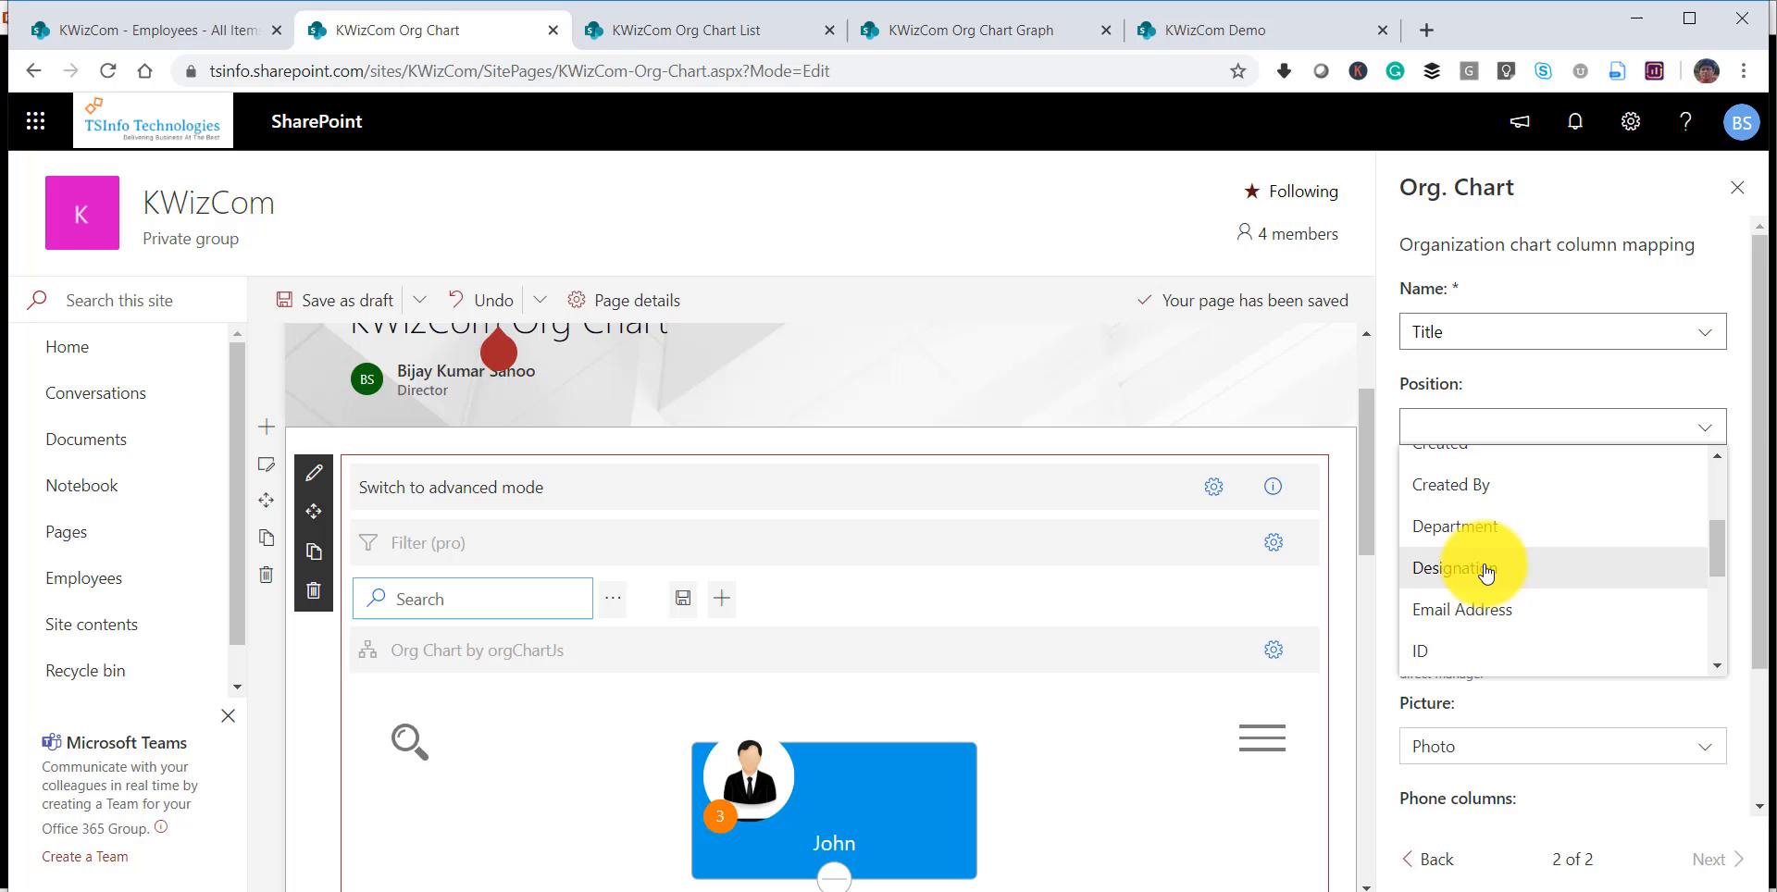
left_click(1539, 553)
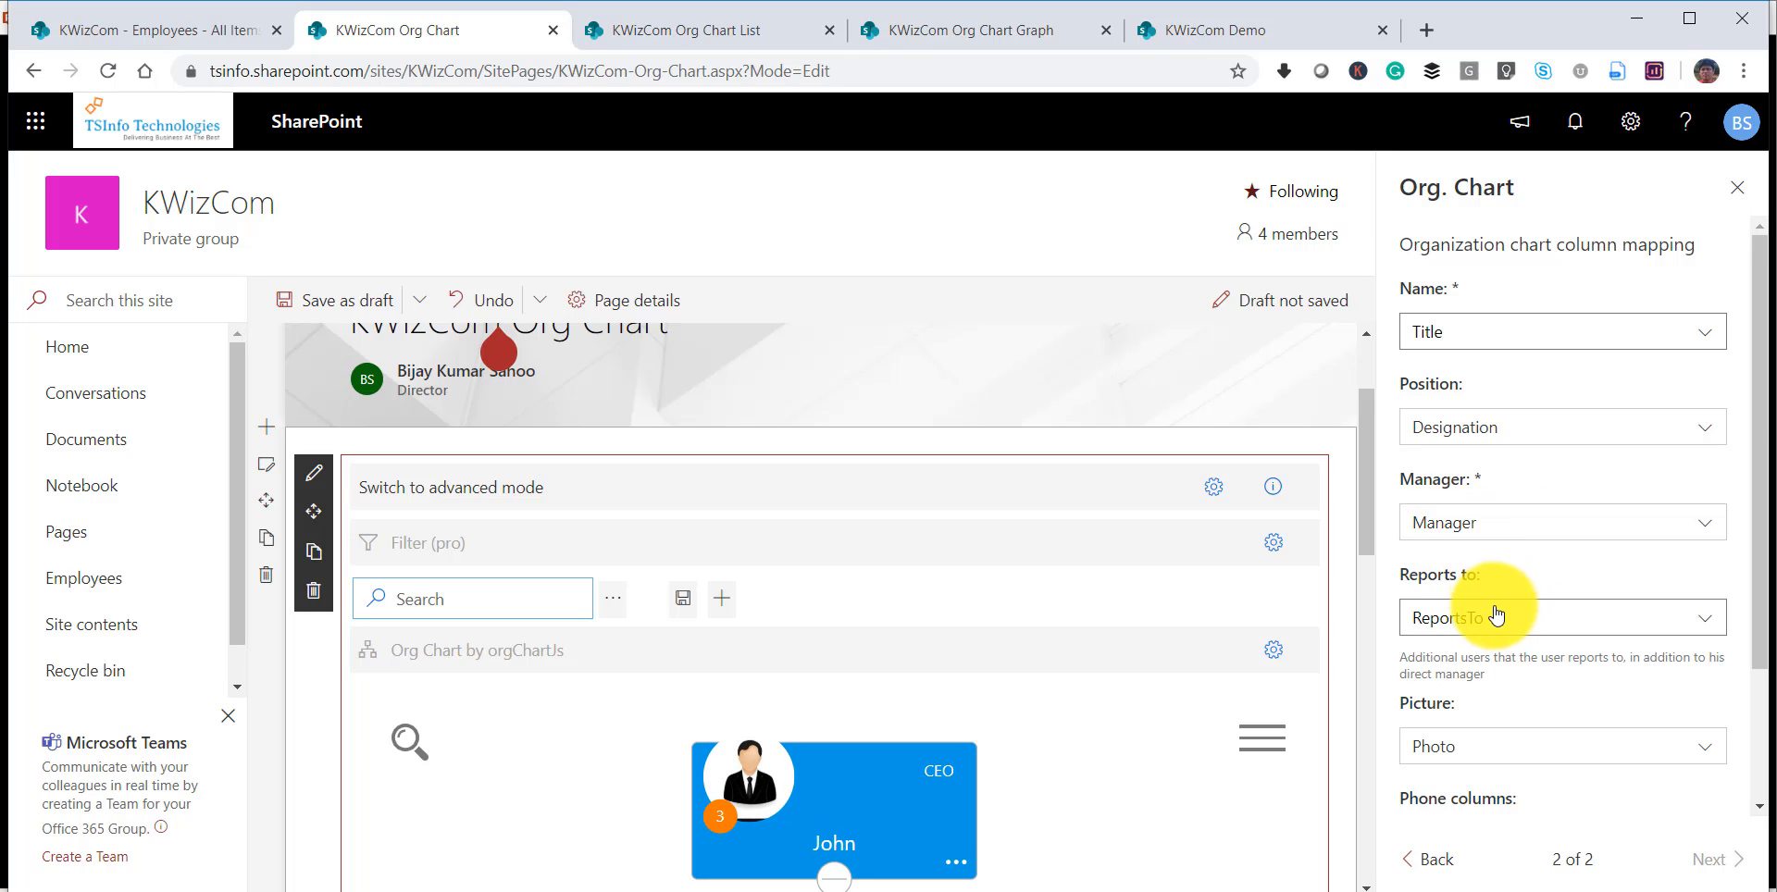
Check the remaining picture, phone and email column mappings, then close the web part settings.
scroll(1496, 615, "down", 2)
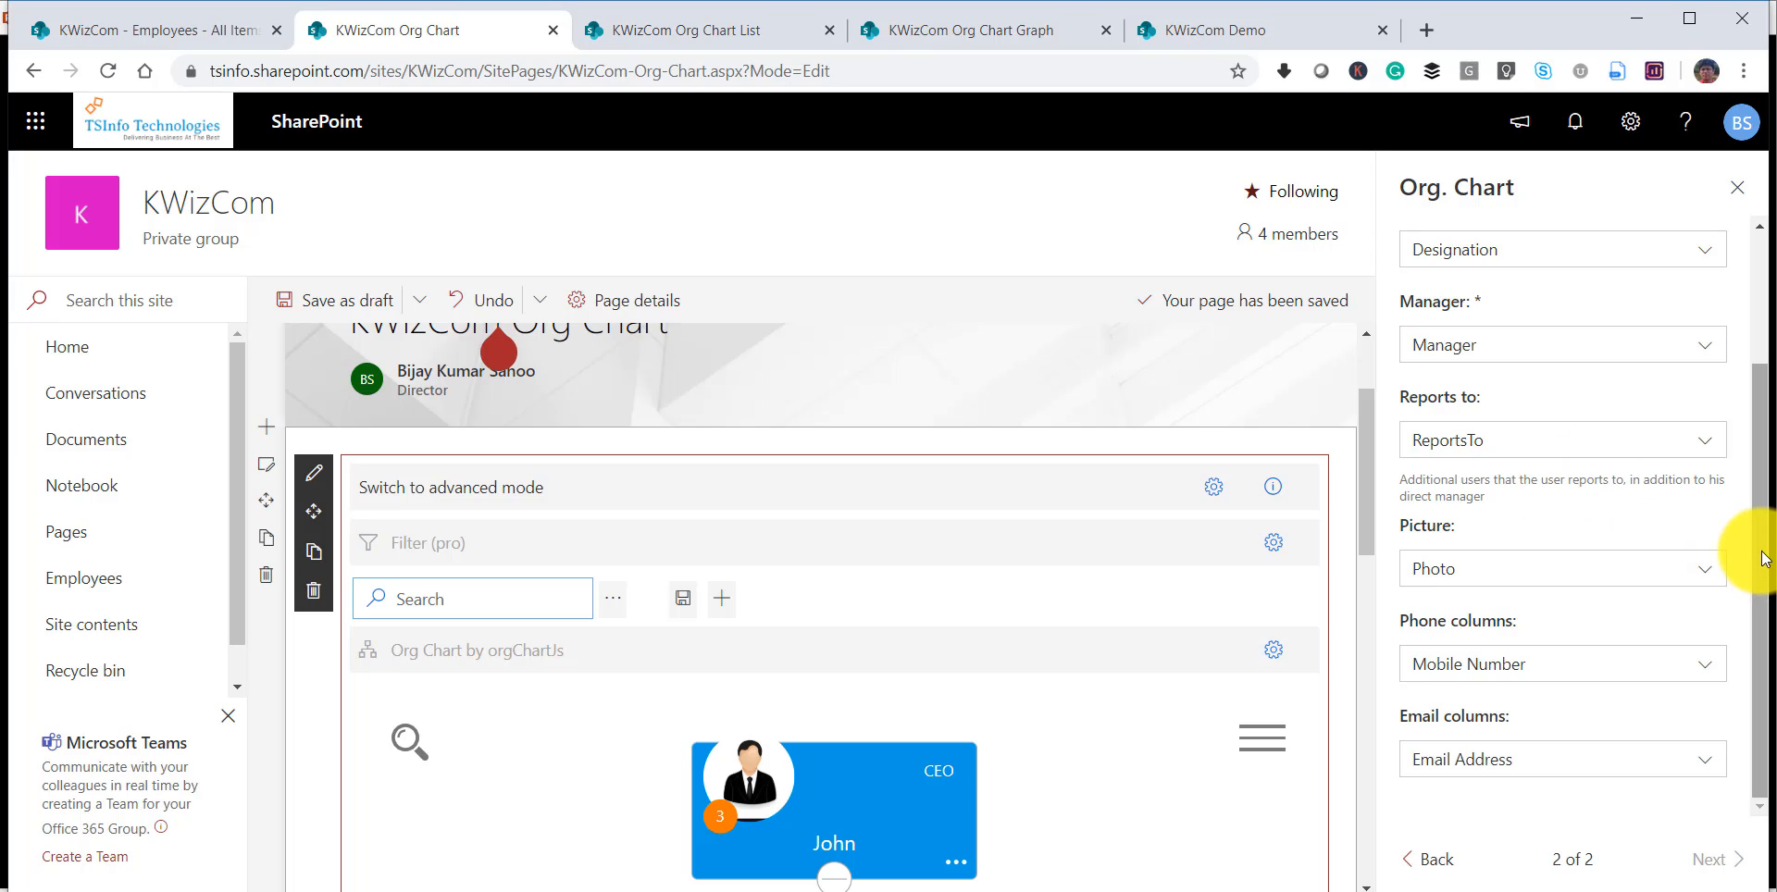
left_click_drag(1761, 551, 1740, 222)
left_click(1737, 188)
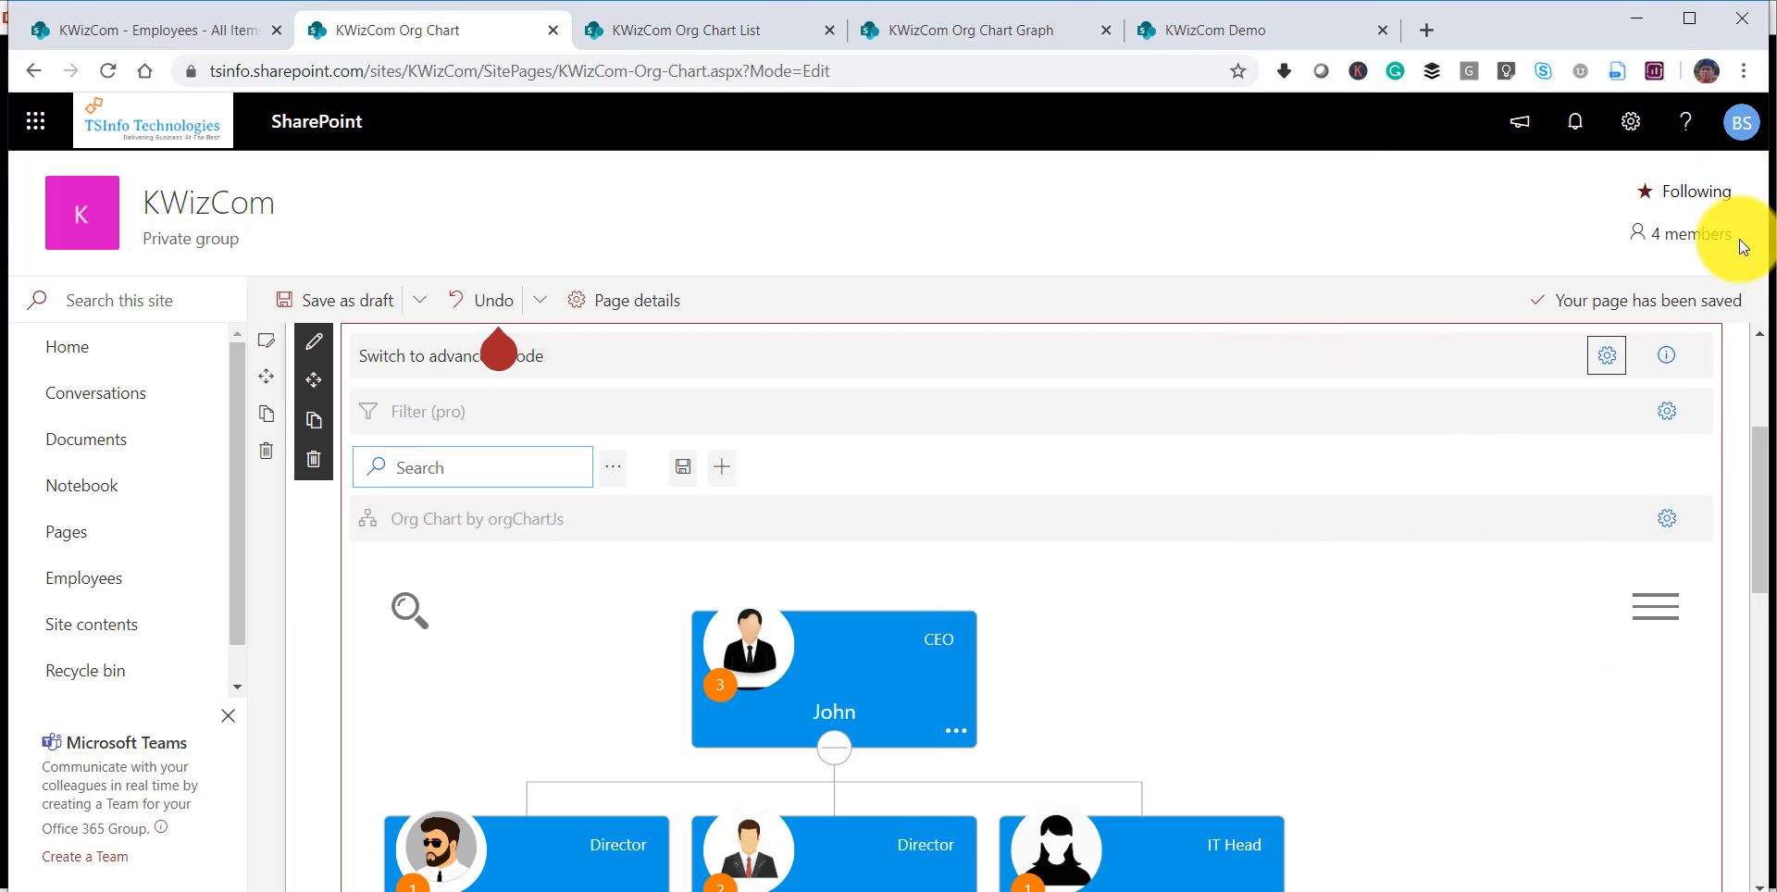
Show the organization chart in full screen and zoom out to view the CEO and the level below.
left_click(1656, 609)
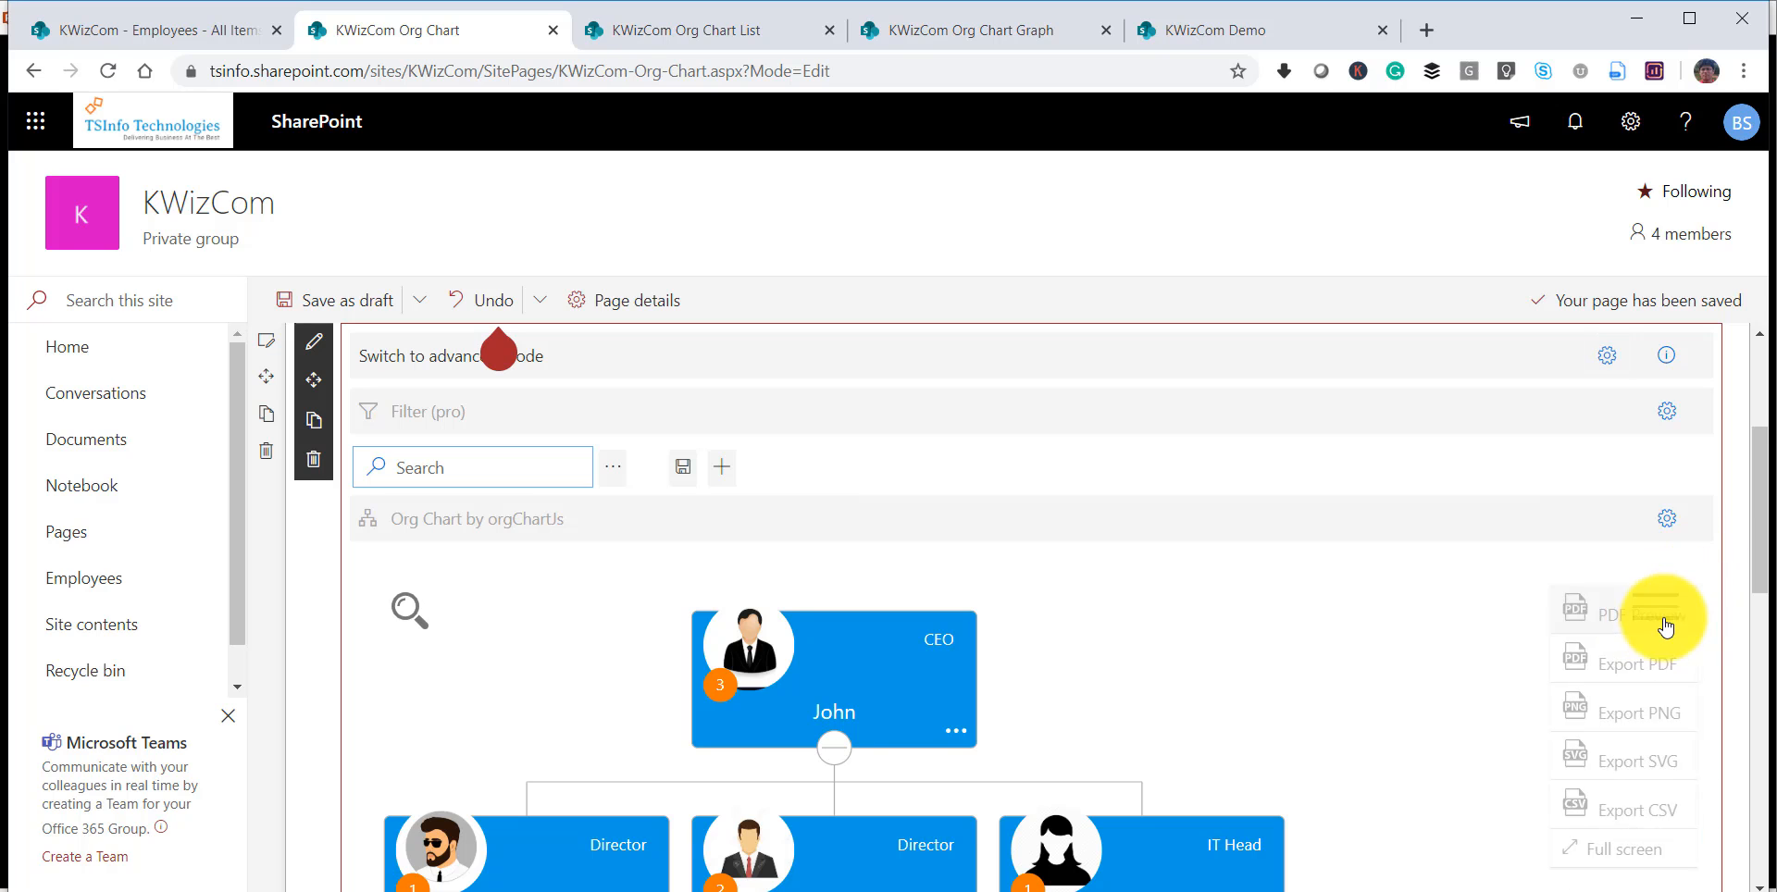
left_click(1606, 872)
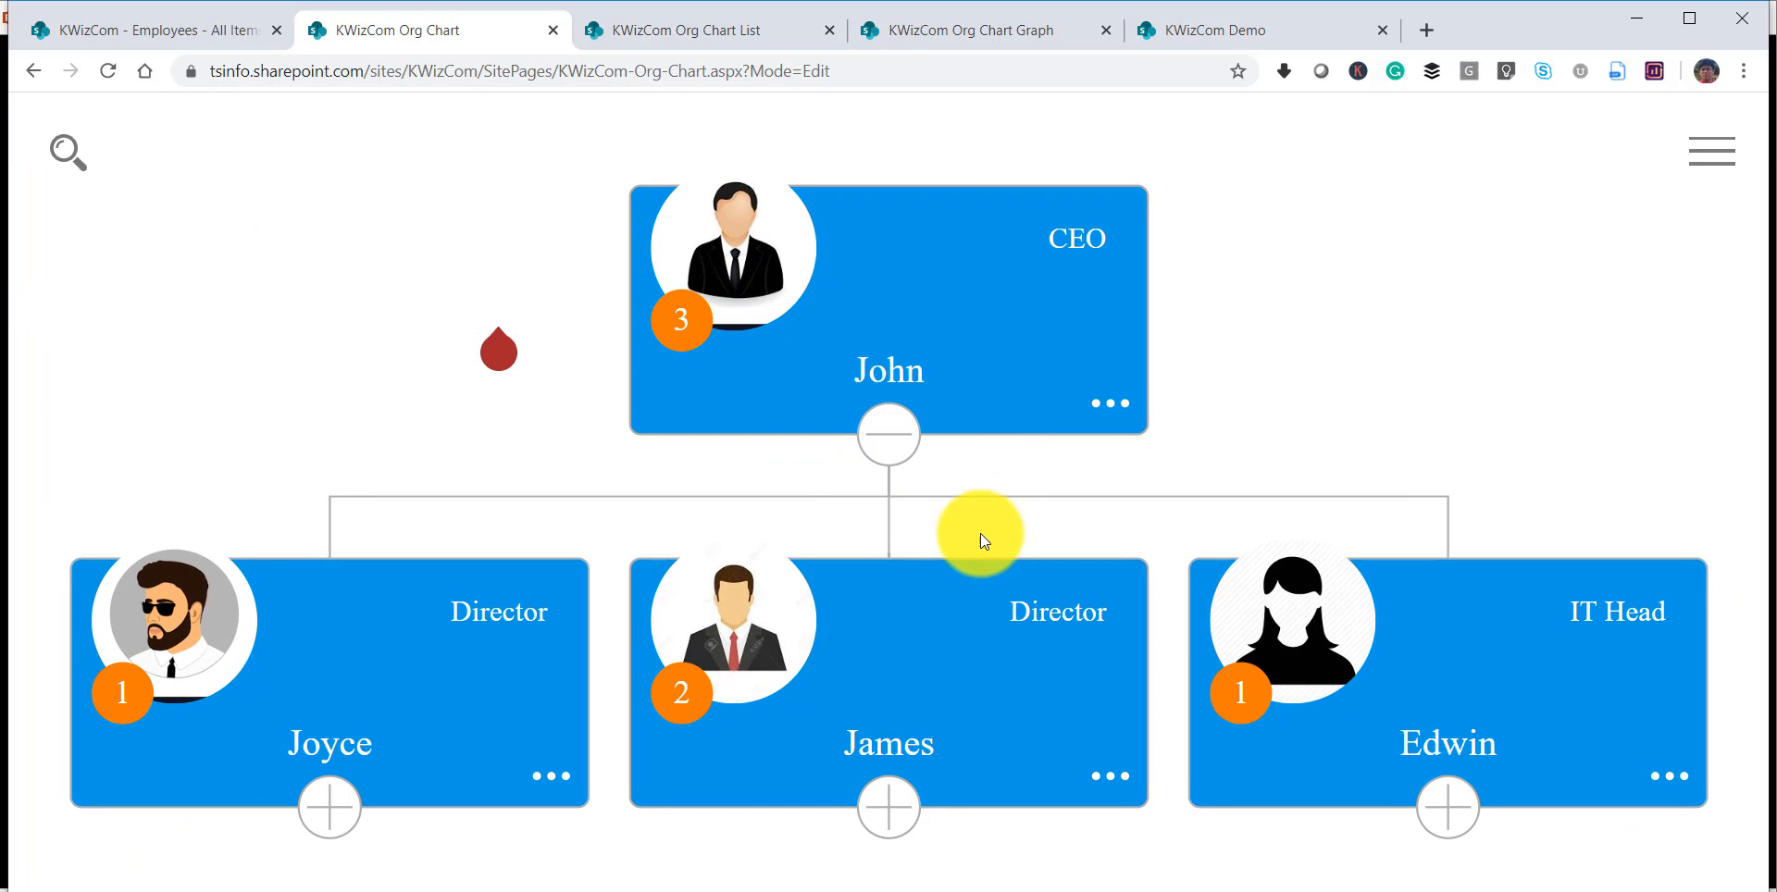
scroll(980, 537, "down", 4)
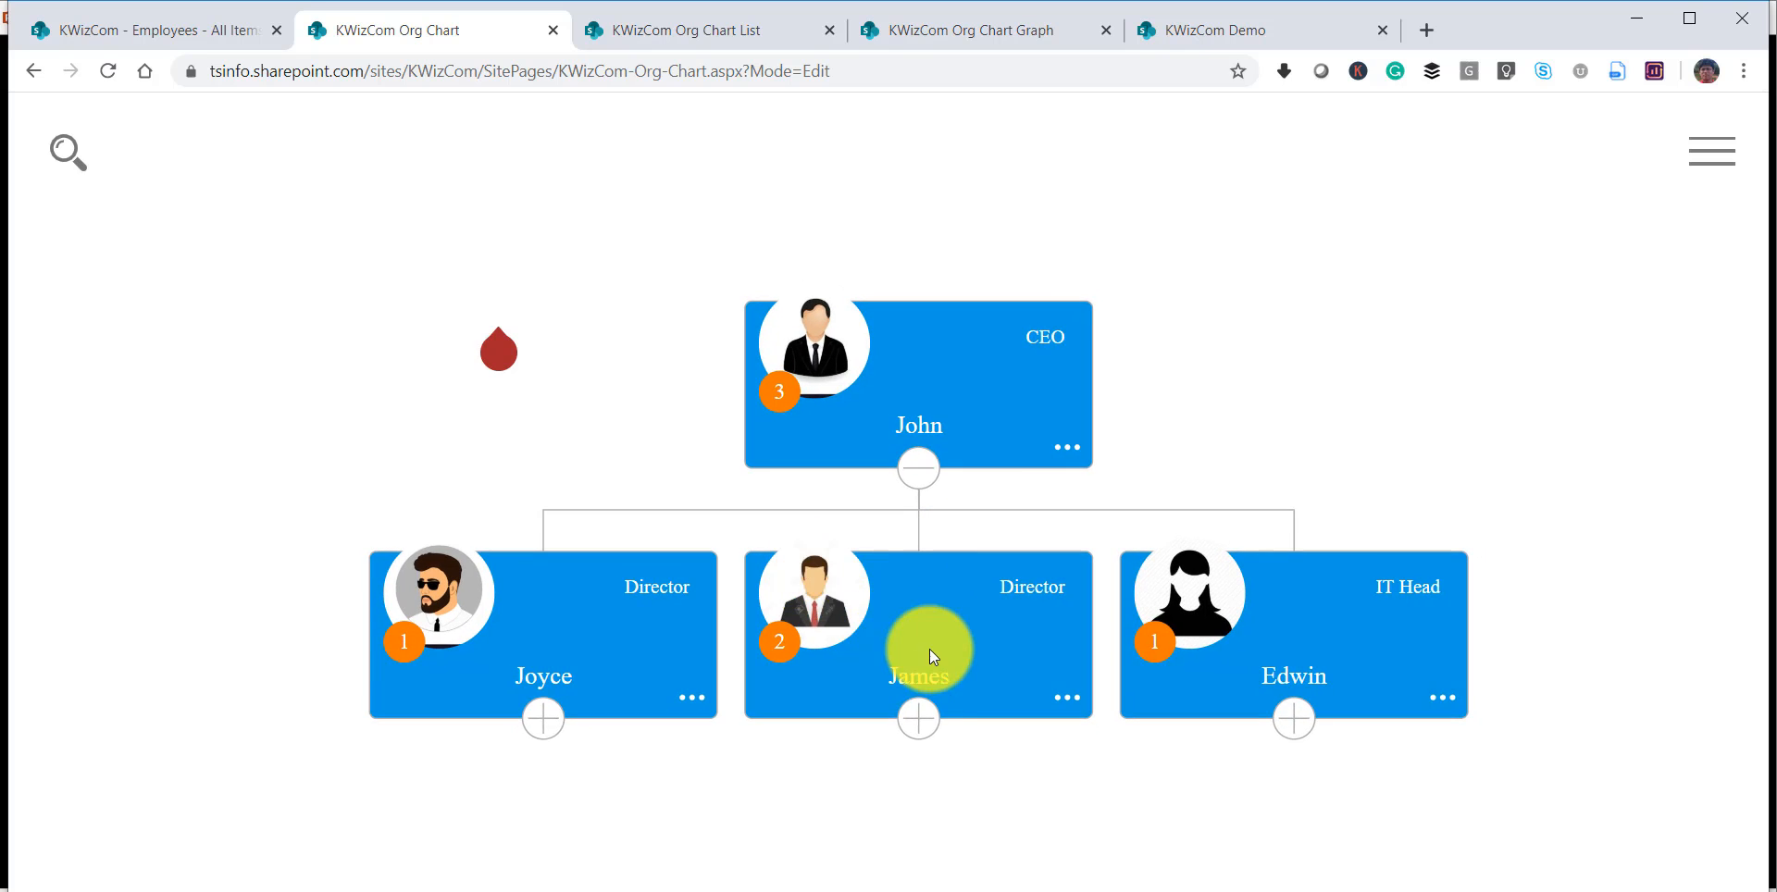
Expand the branches below both Directors, the IT Head and the Programming Manager in the full-screen organization chart.
left_click(926, 722)
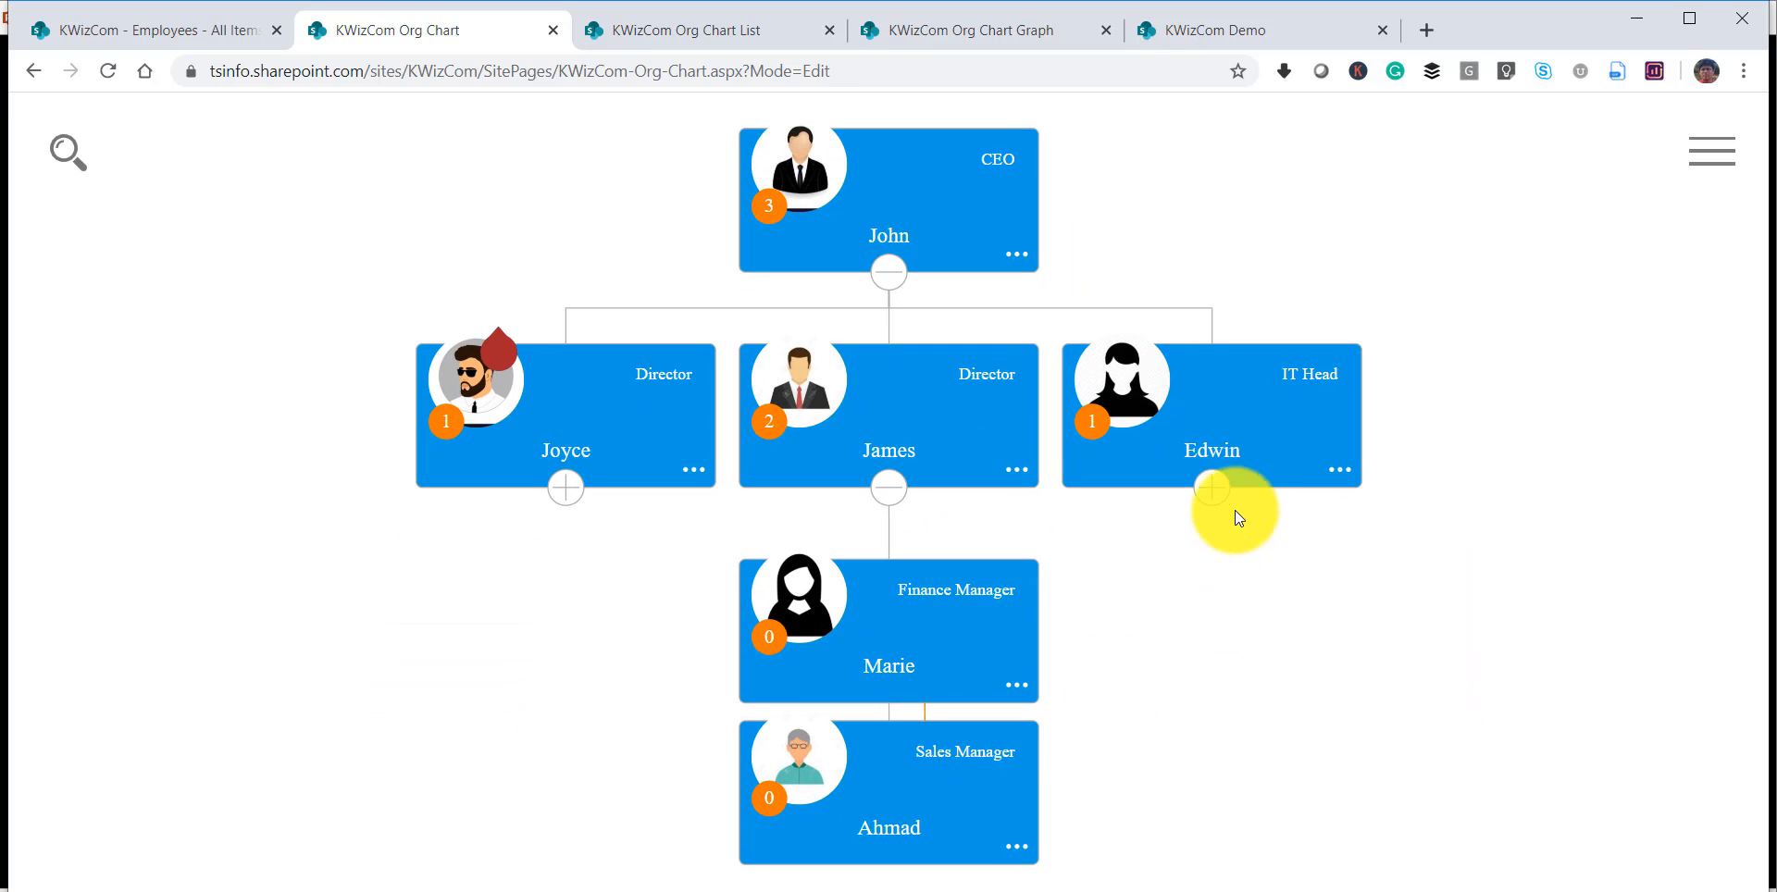
left_click(1212, 490)
left_click(546, 488)
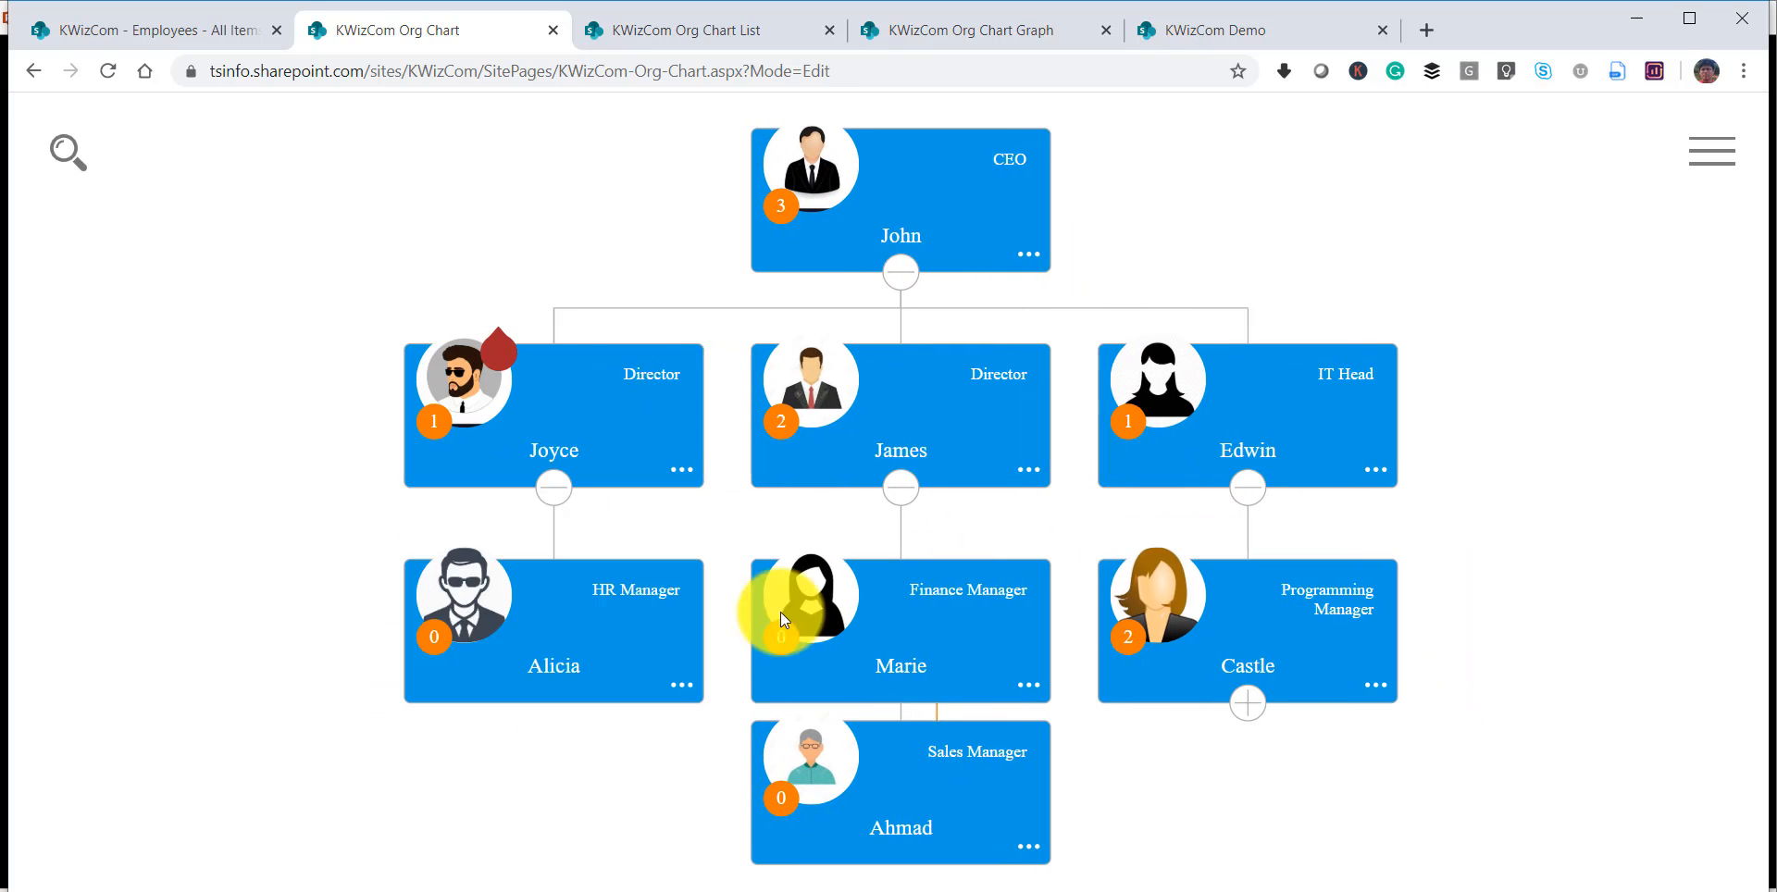
left_click(1235, 703)
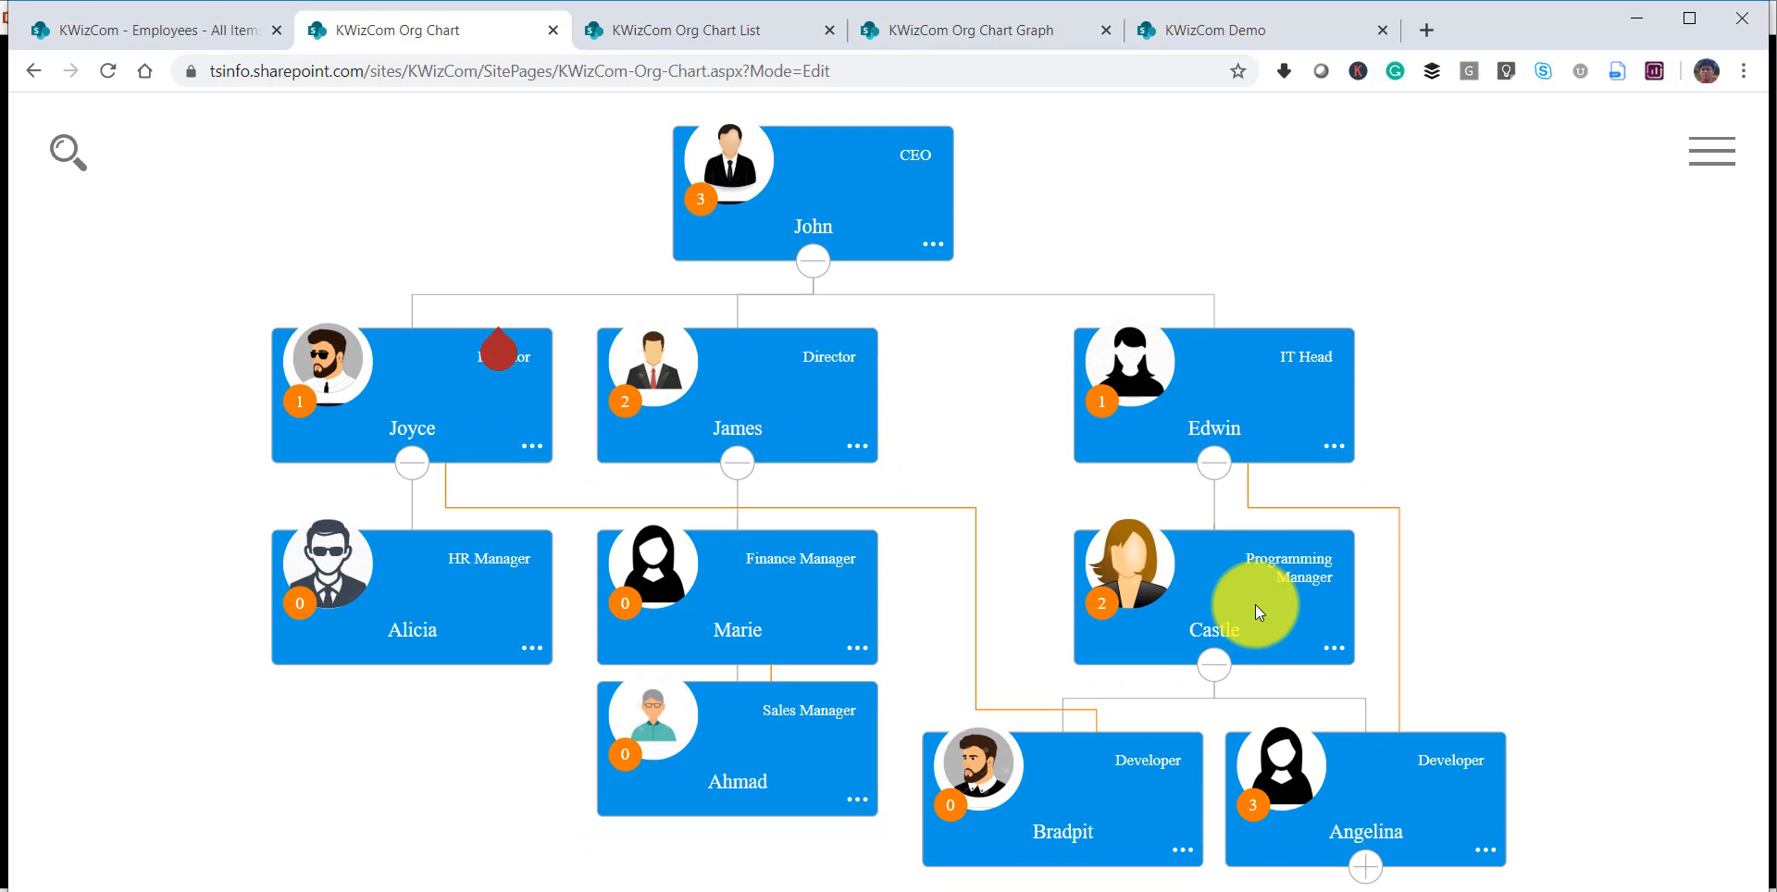
Leave the full-screen view and look over the organization chart web part on the page.
left_click(1709, 146)
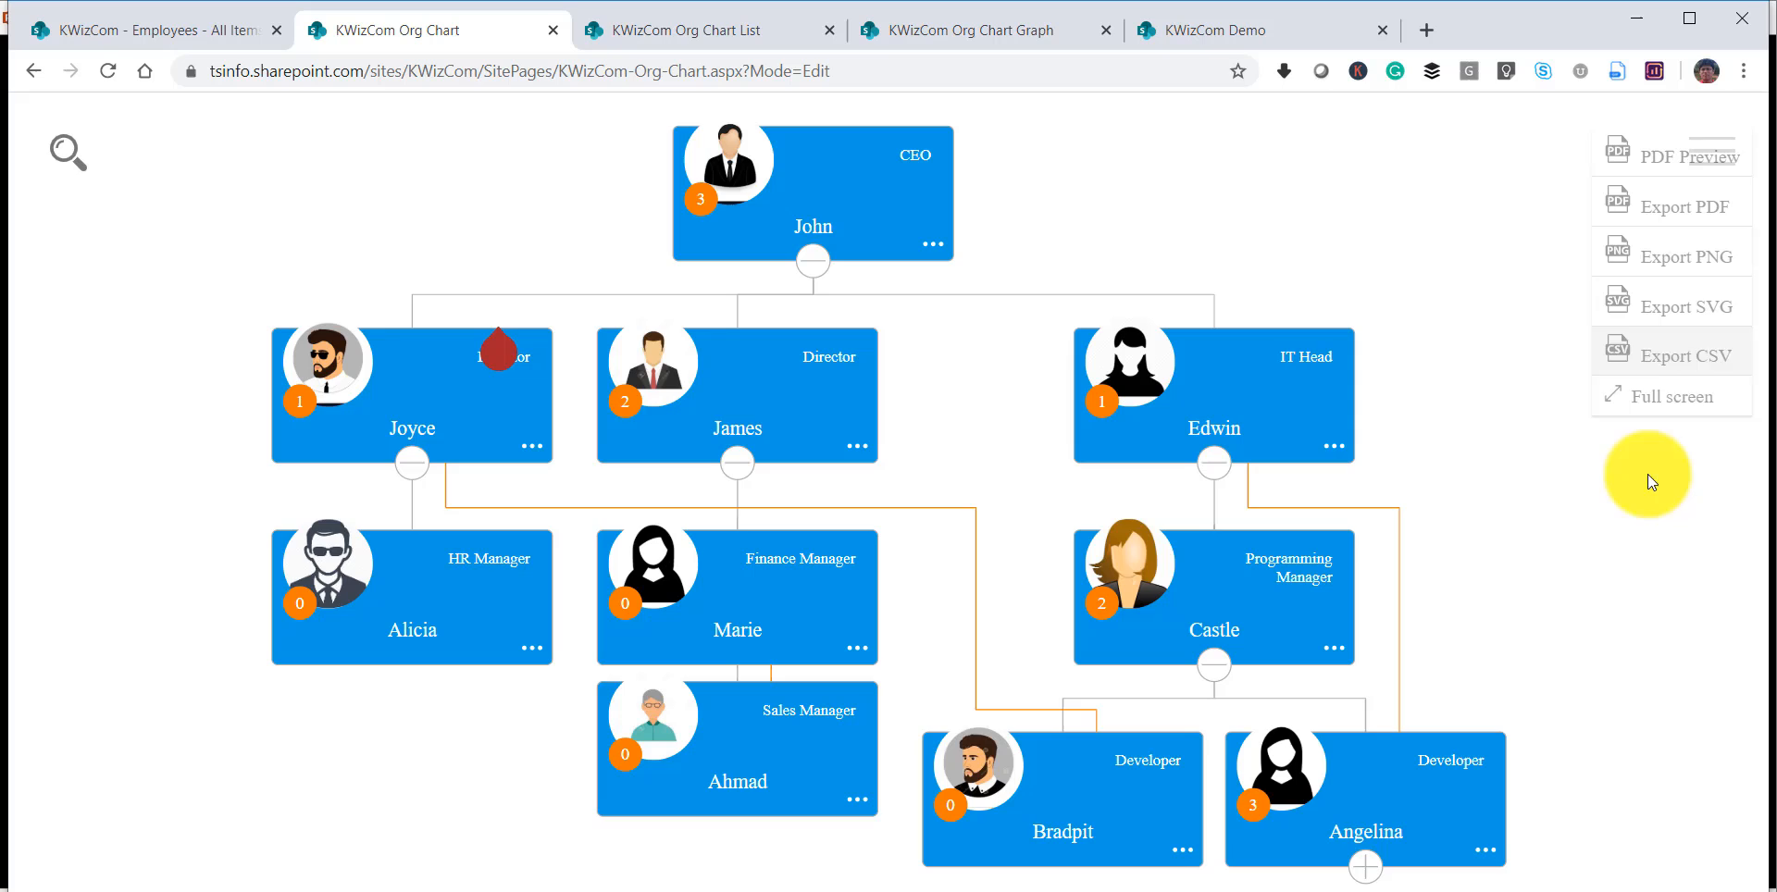
left_click(1634, 407)
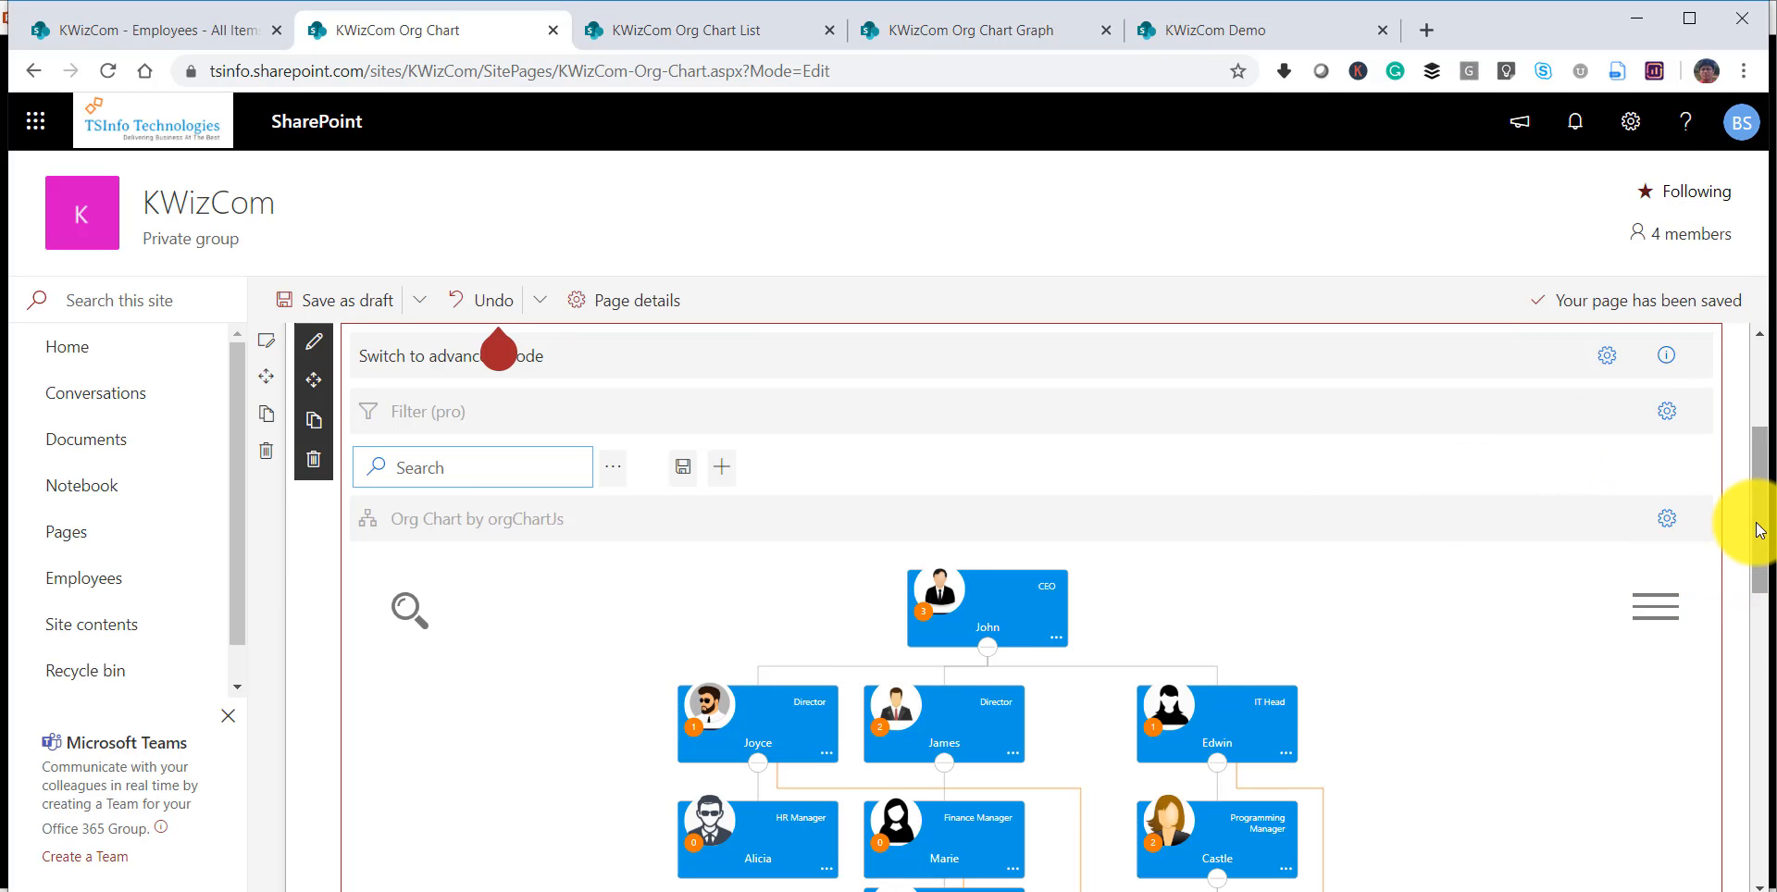
left_click_drag(1746, 524, 1758, 566)
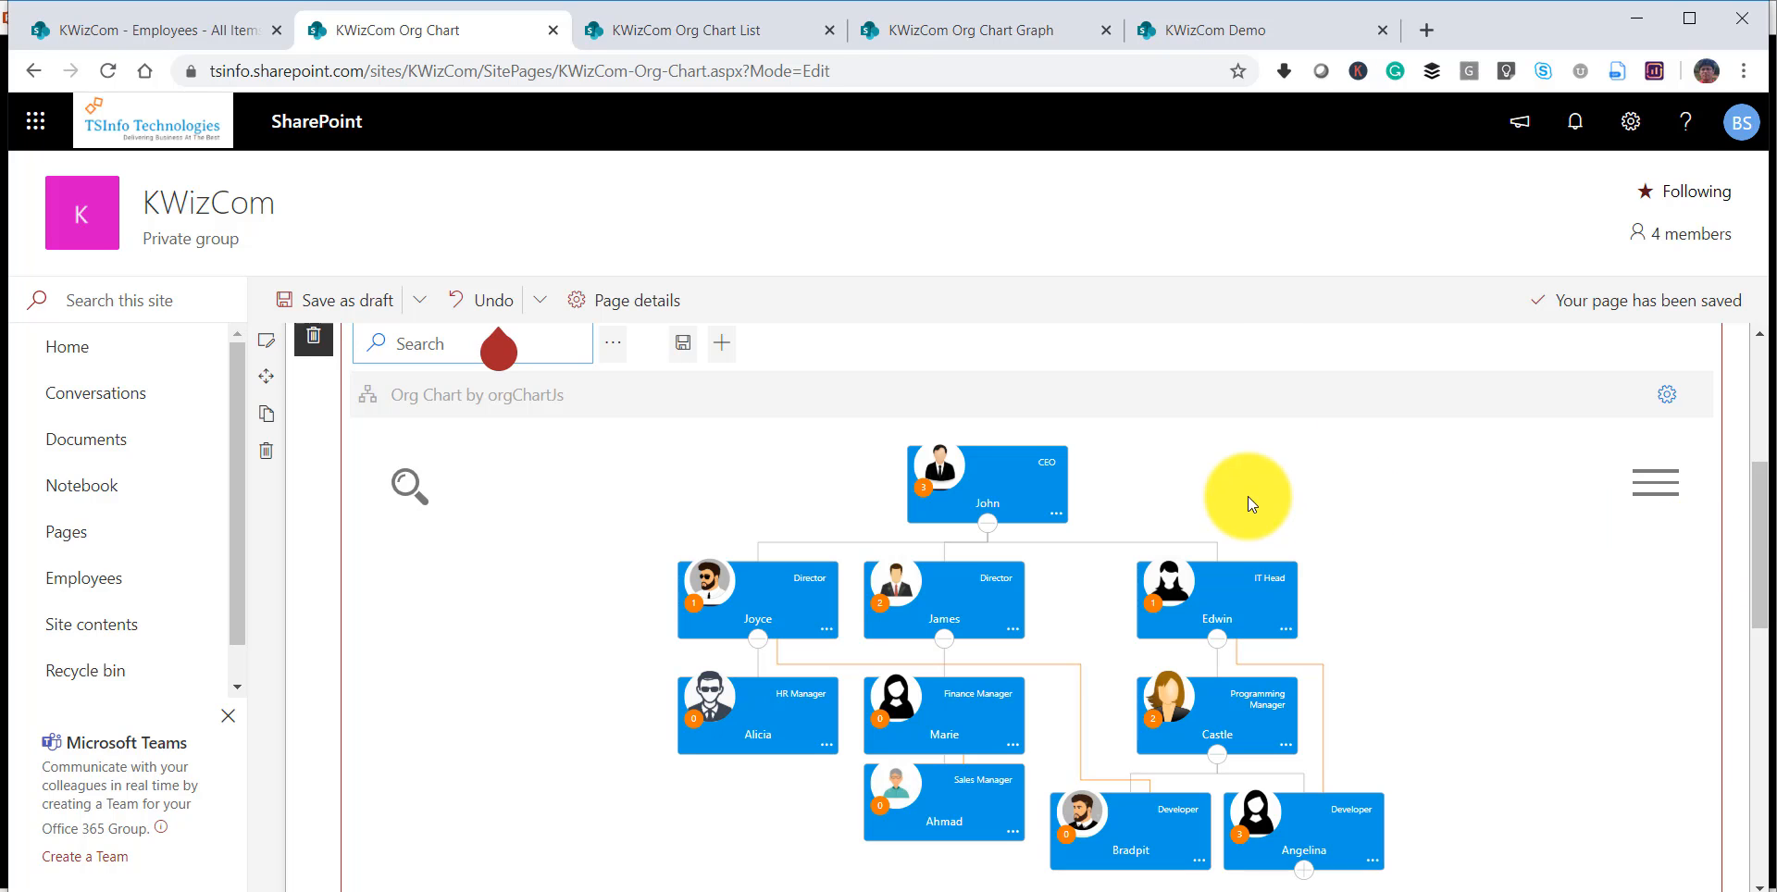
scroll(1634, 428, "up", 4)
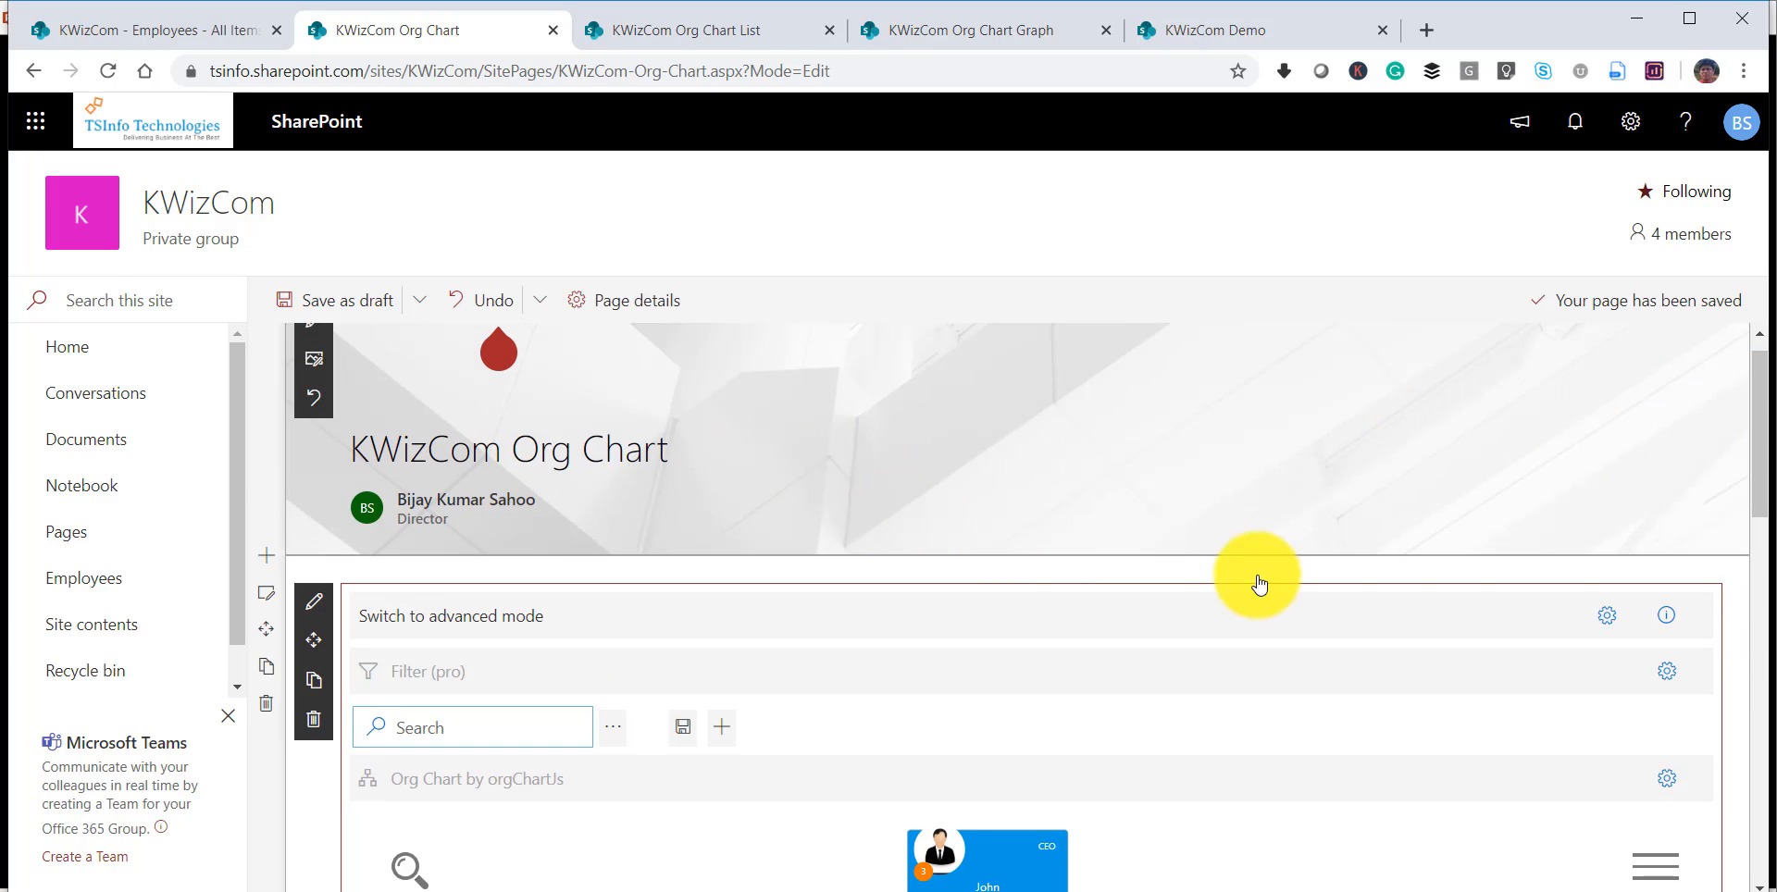
left_click_drag(1758, 464, 1763, 537)
scroll(1614, 396, "down", 1)
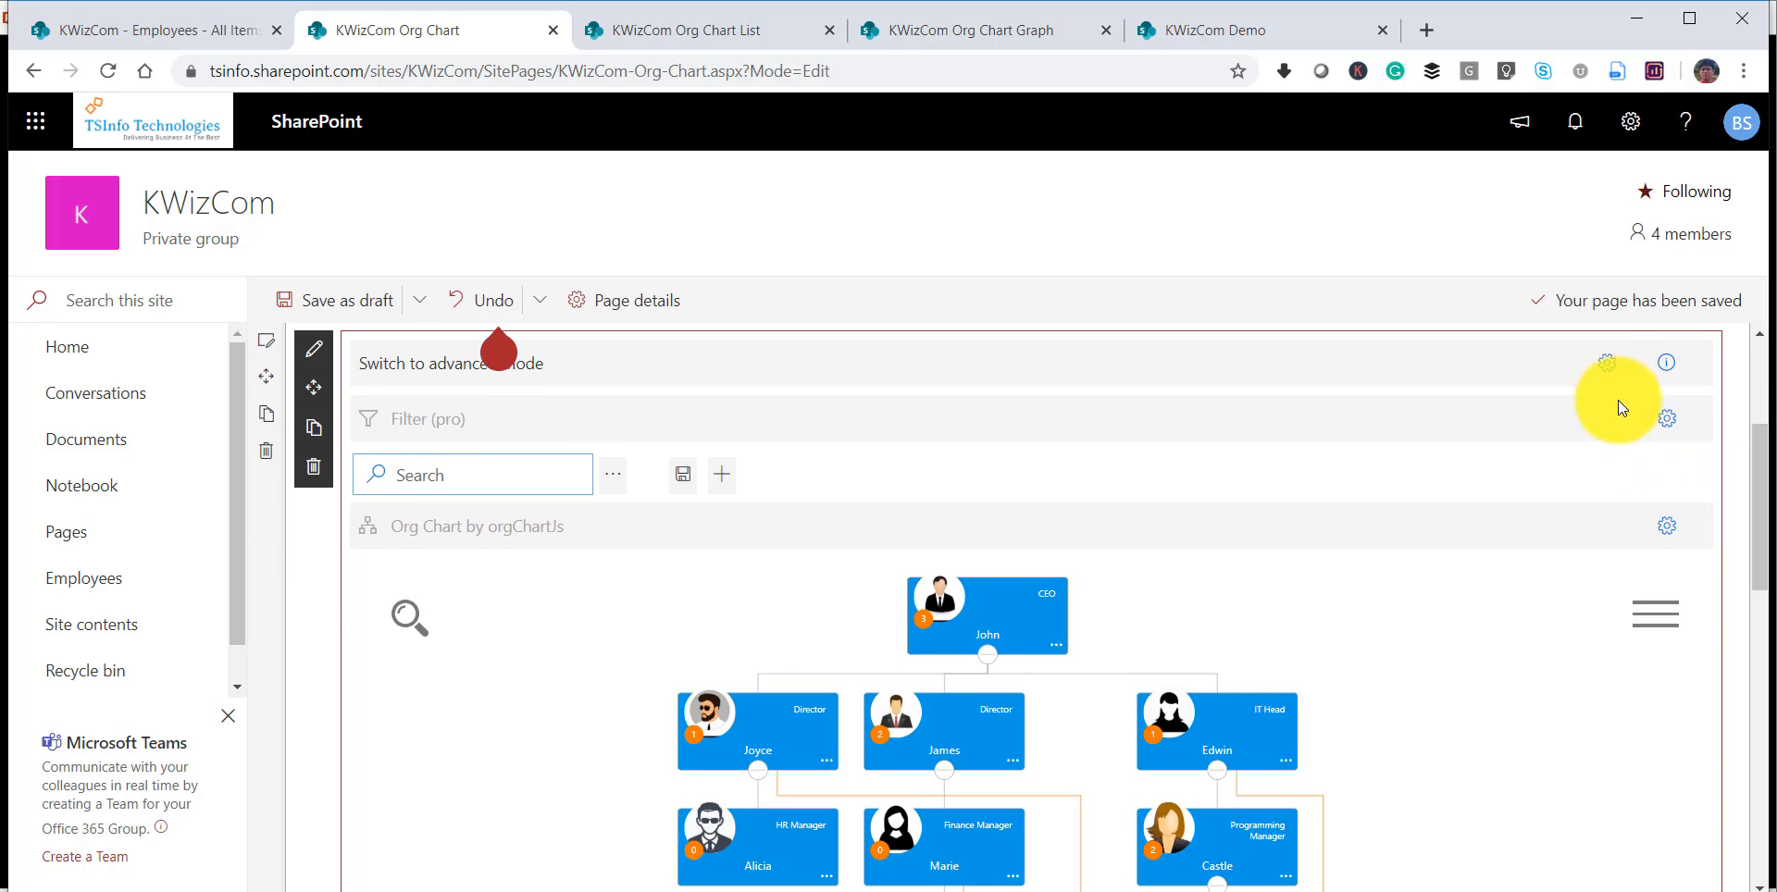
Turn on Conditional Formatting in the web part's template settings, then close the settings.
left_click(1607, 362)
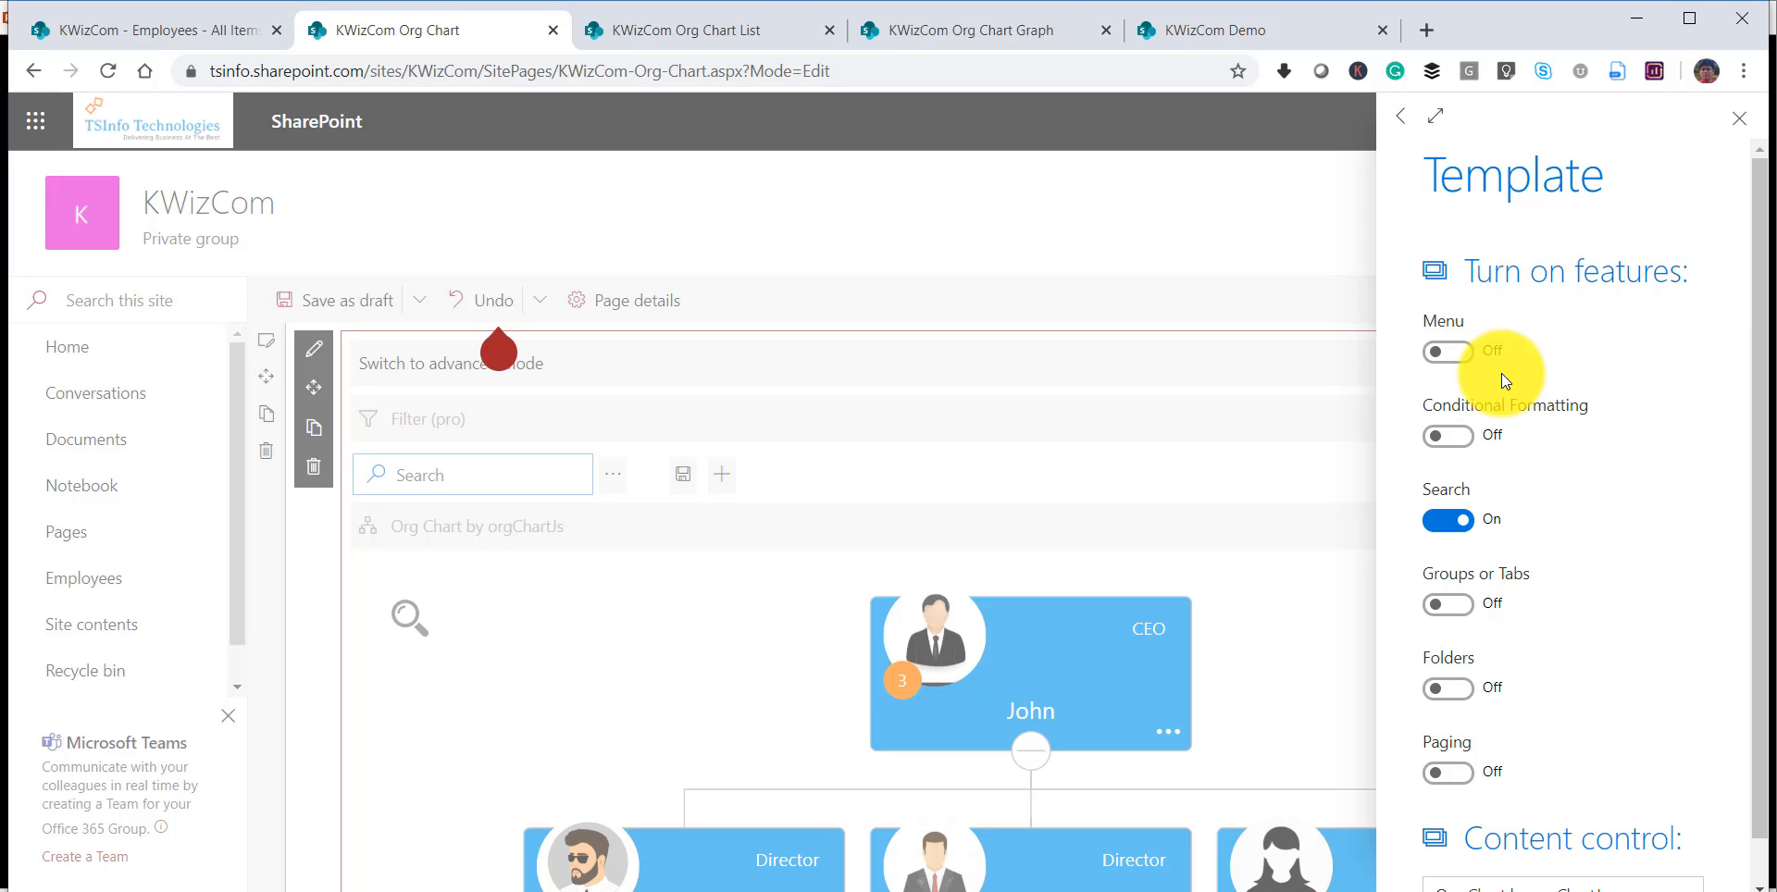
left_click(1448, 437)
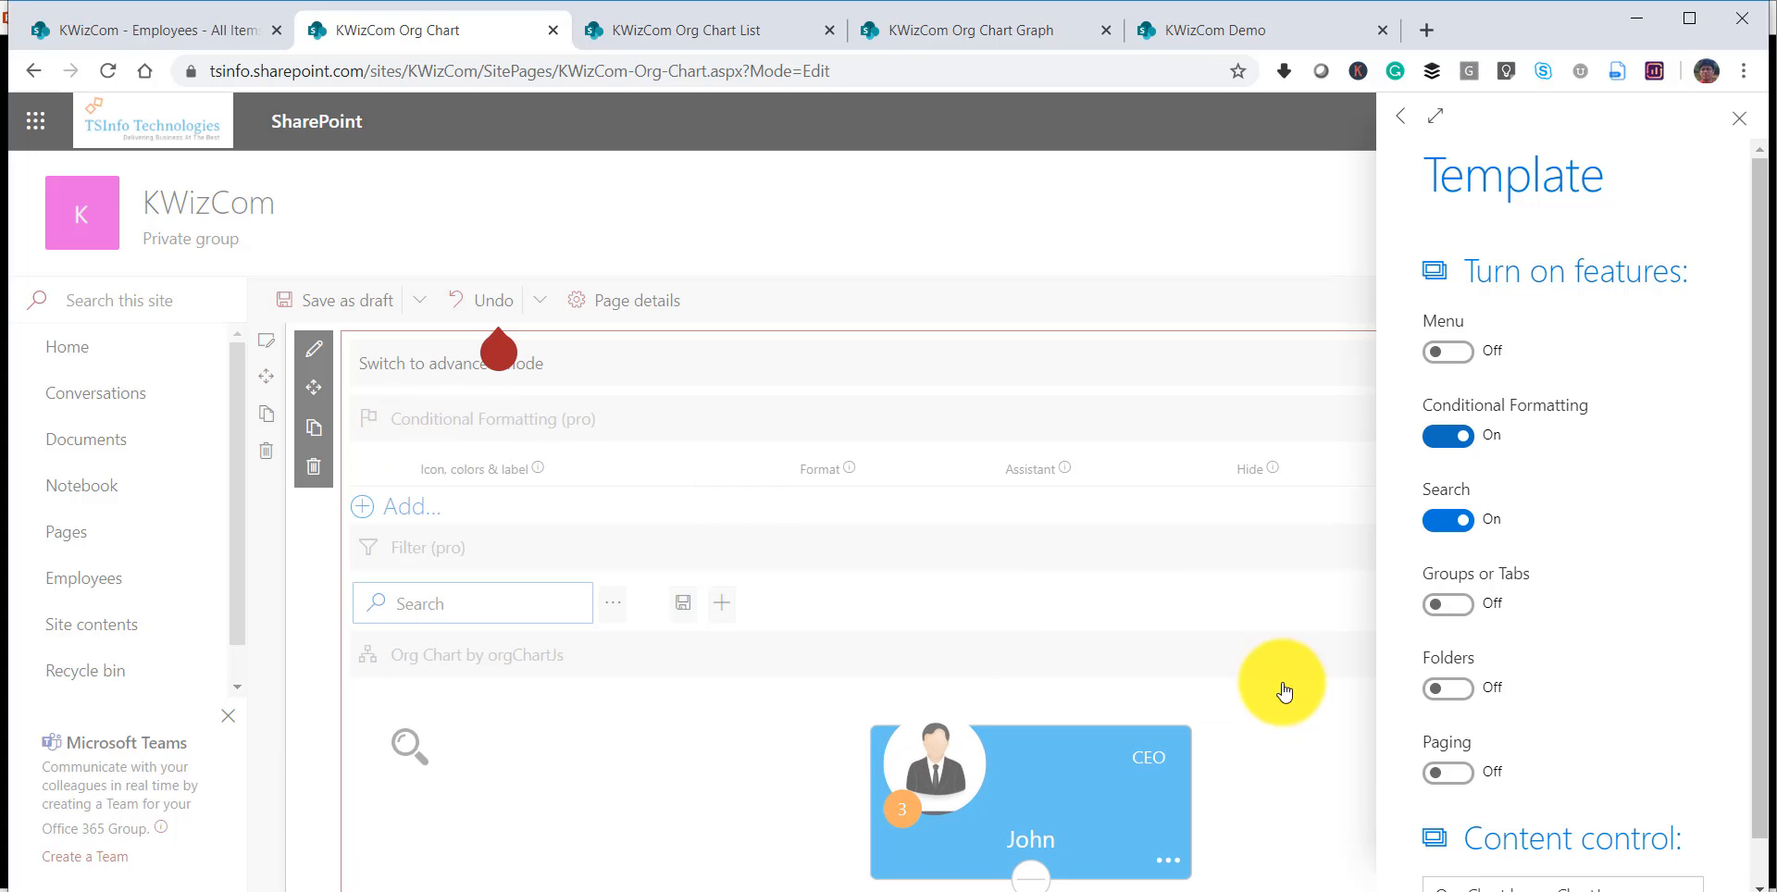
scroll(1467, 696, "down", 1)
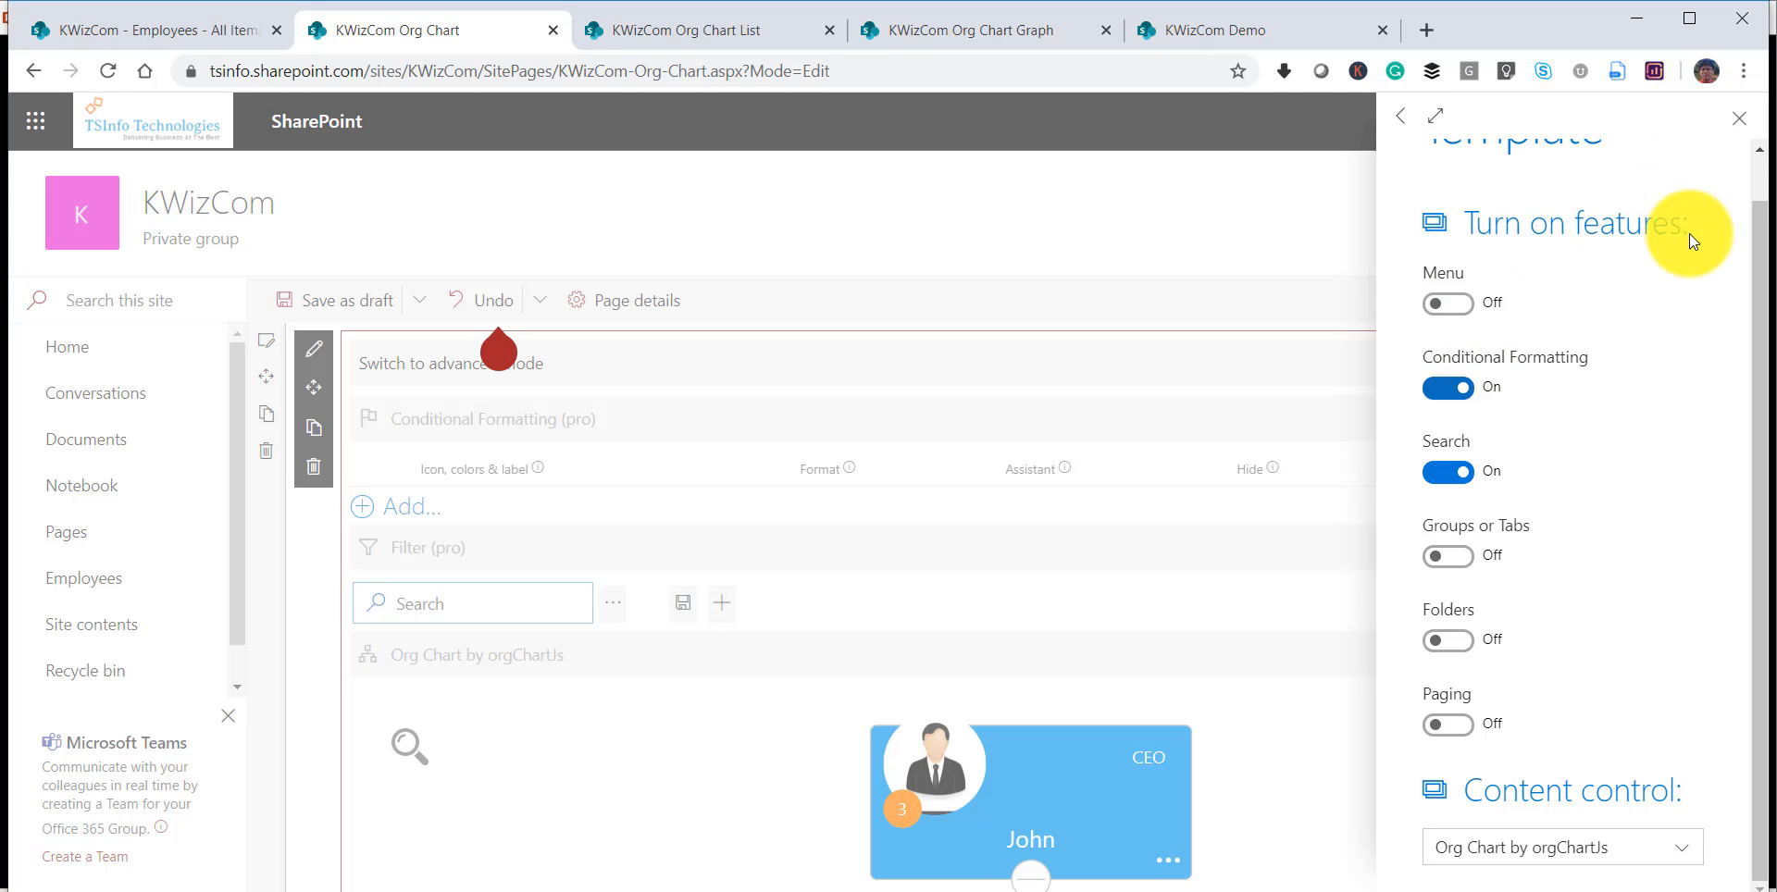
left_click(1738, 117)
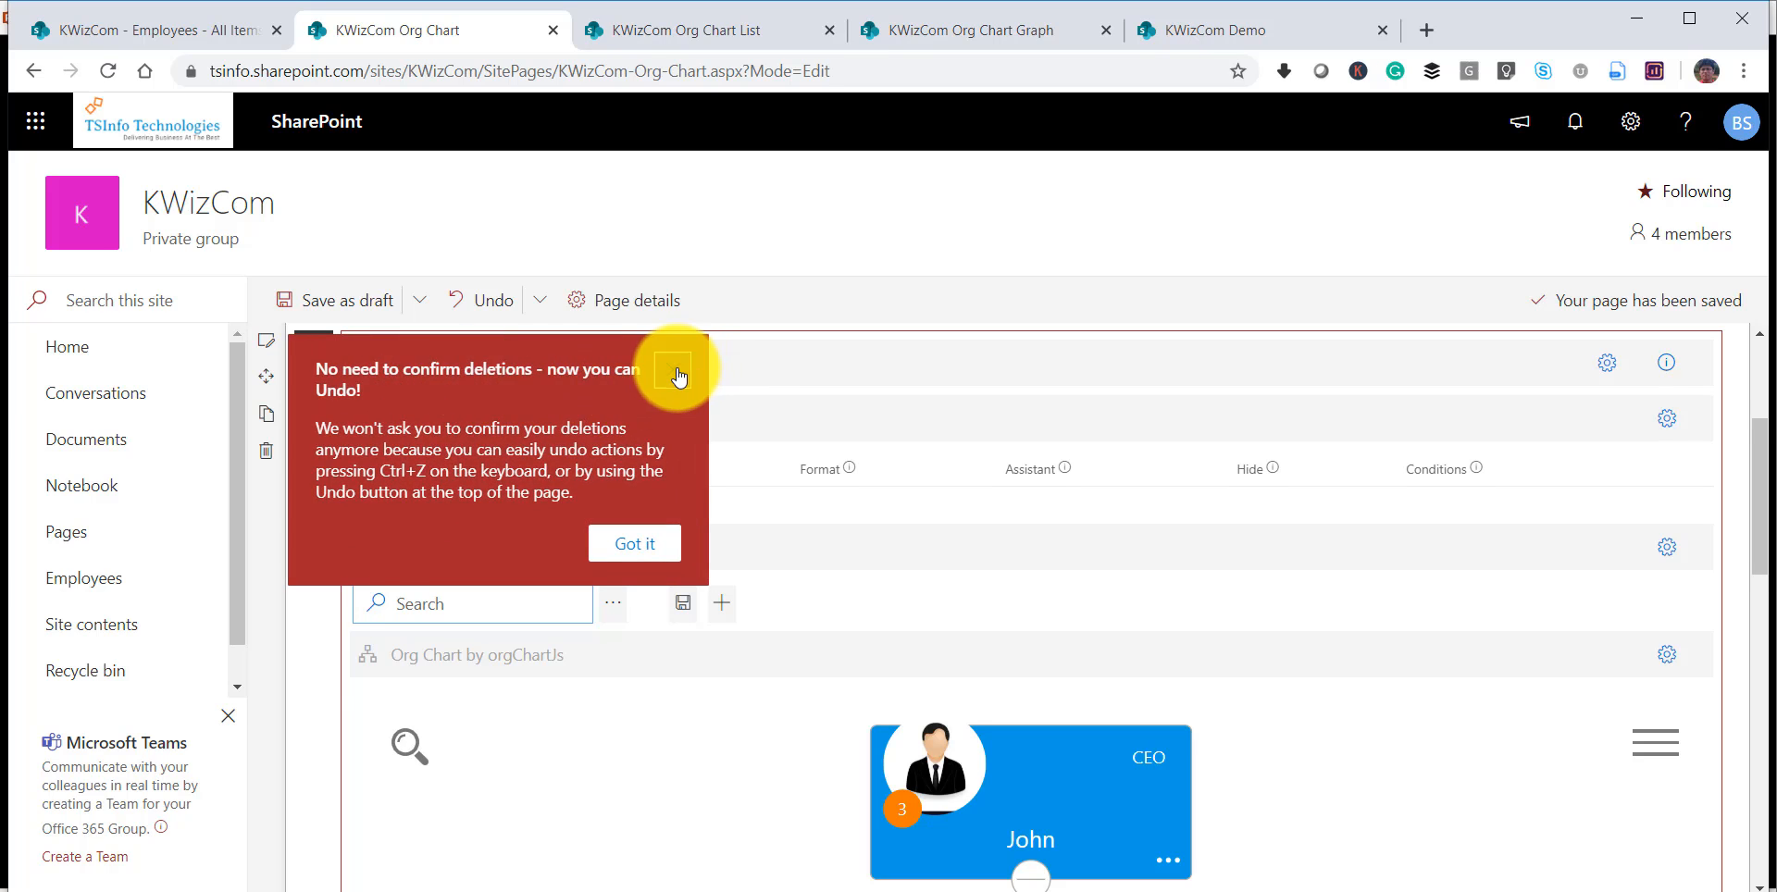
left_click(677, 372)
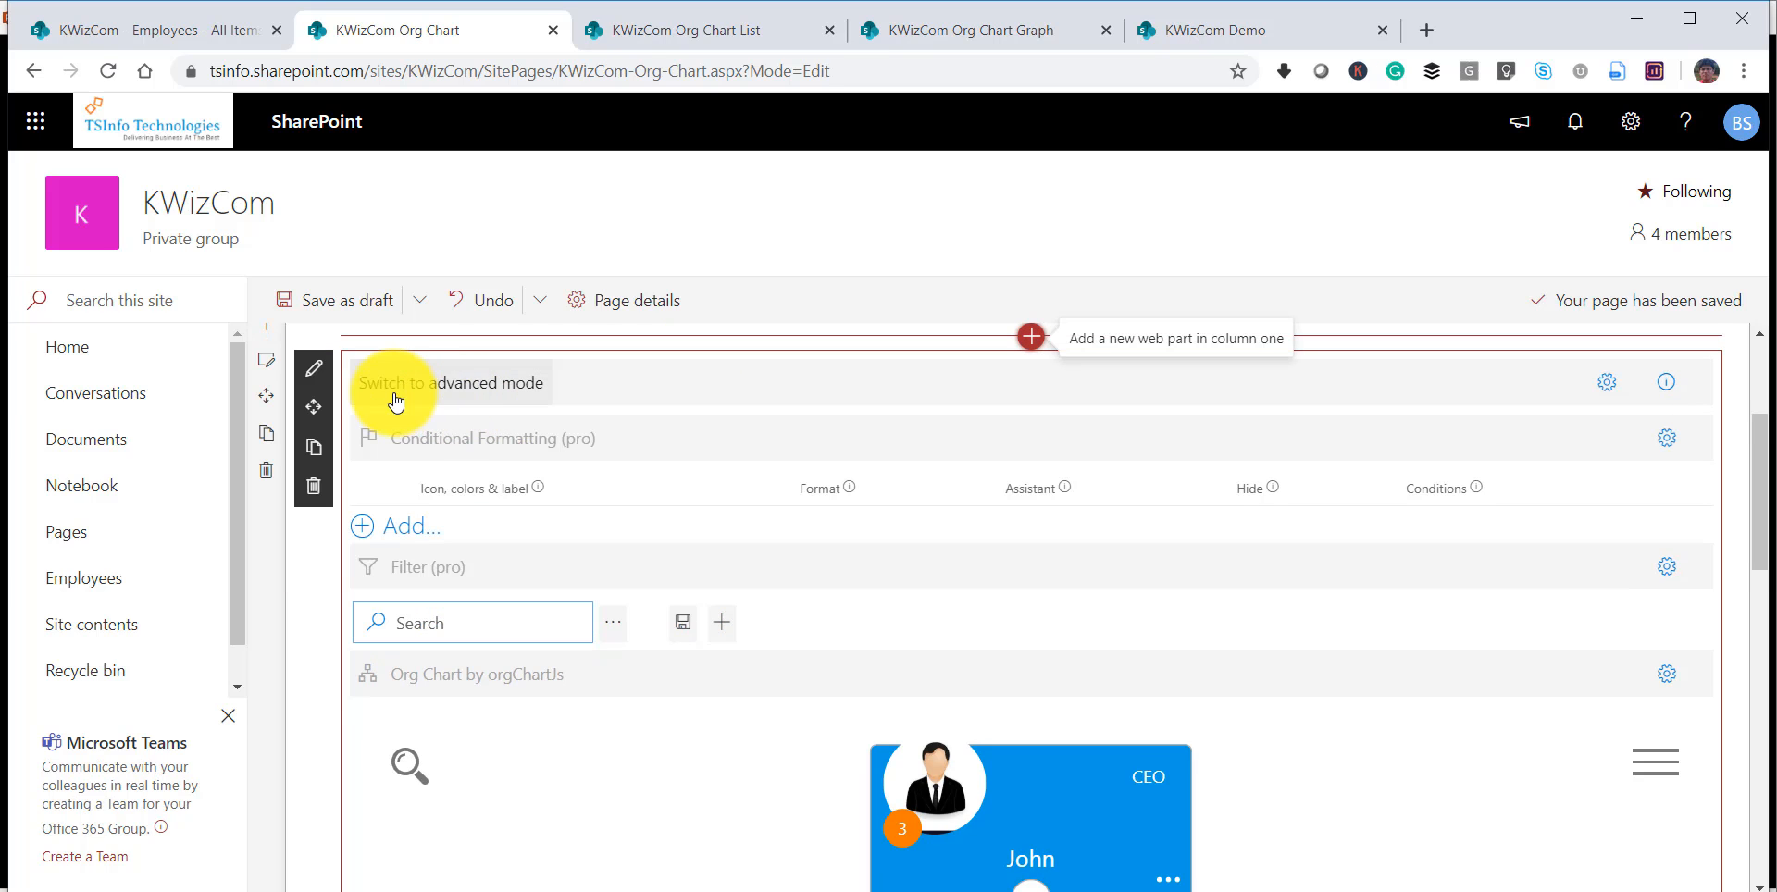
Switch the web part to advanced mode and open the settings of the Org Chart by orgChartJs control.
left_click(451, 396)
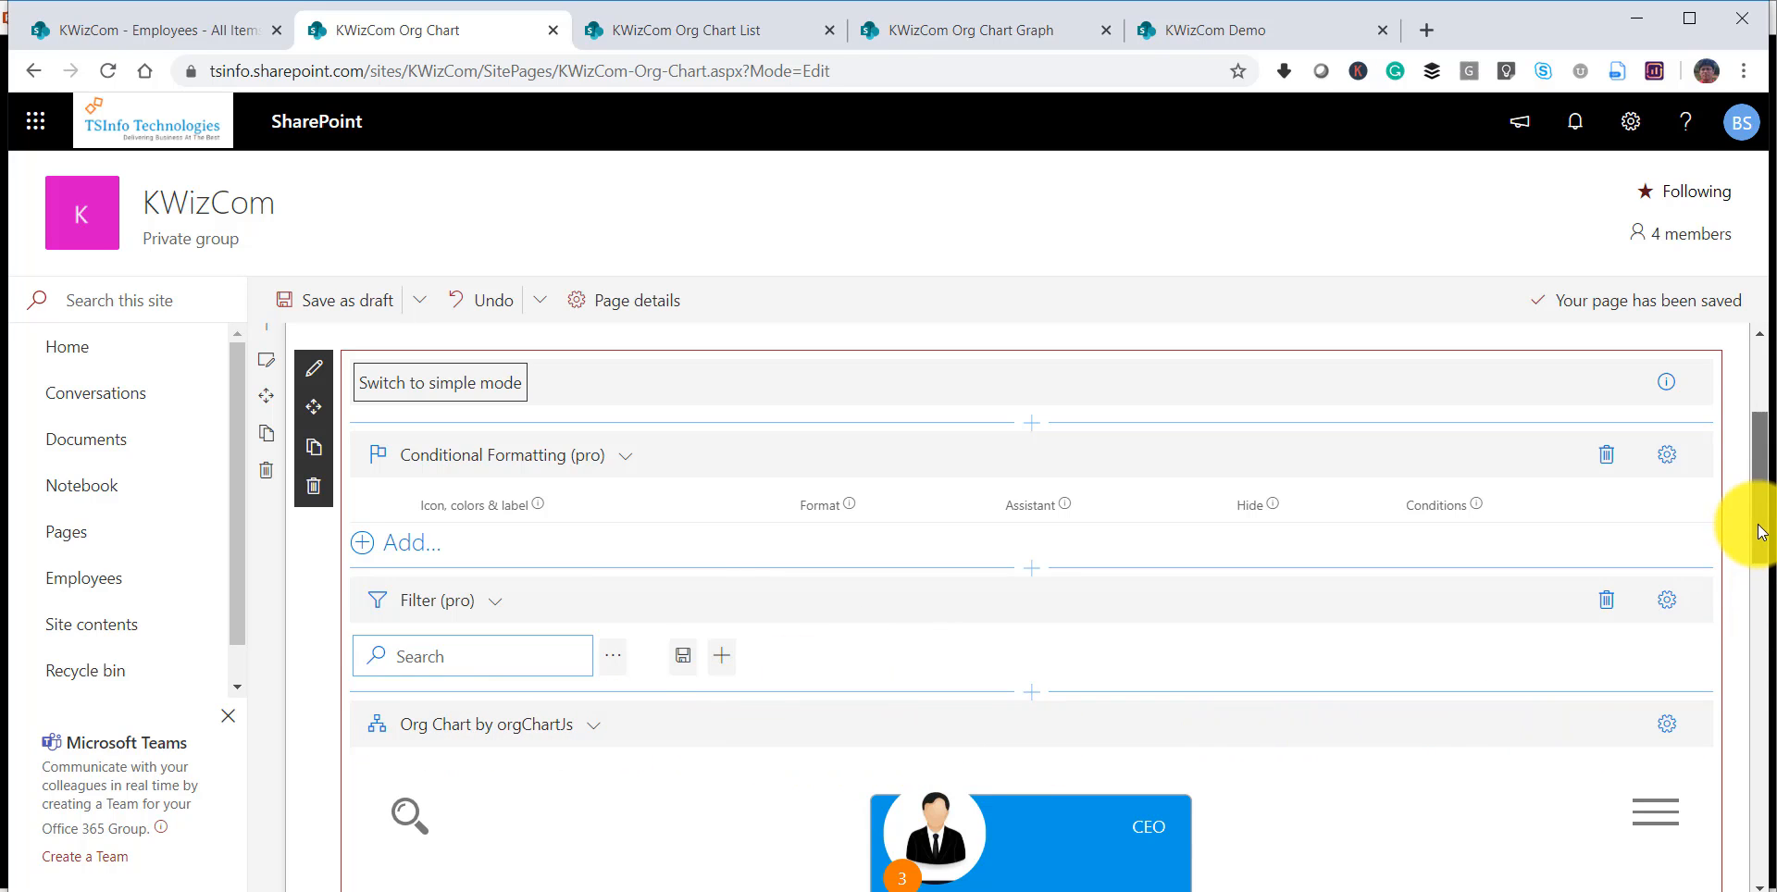
left_click_drag(1755, 528, 1769, 599)
left_click(1671, 470)
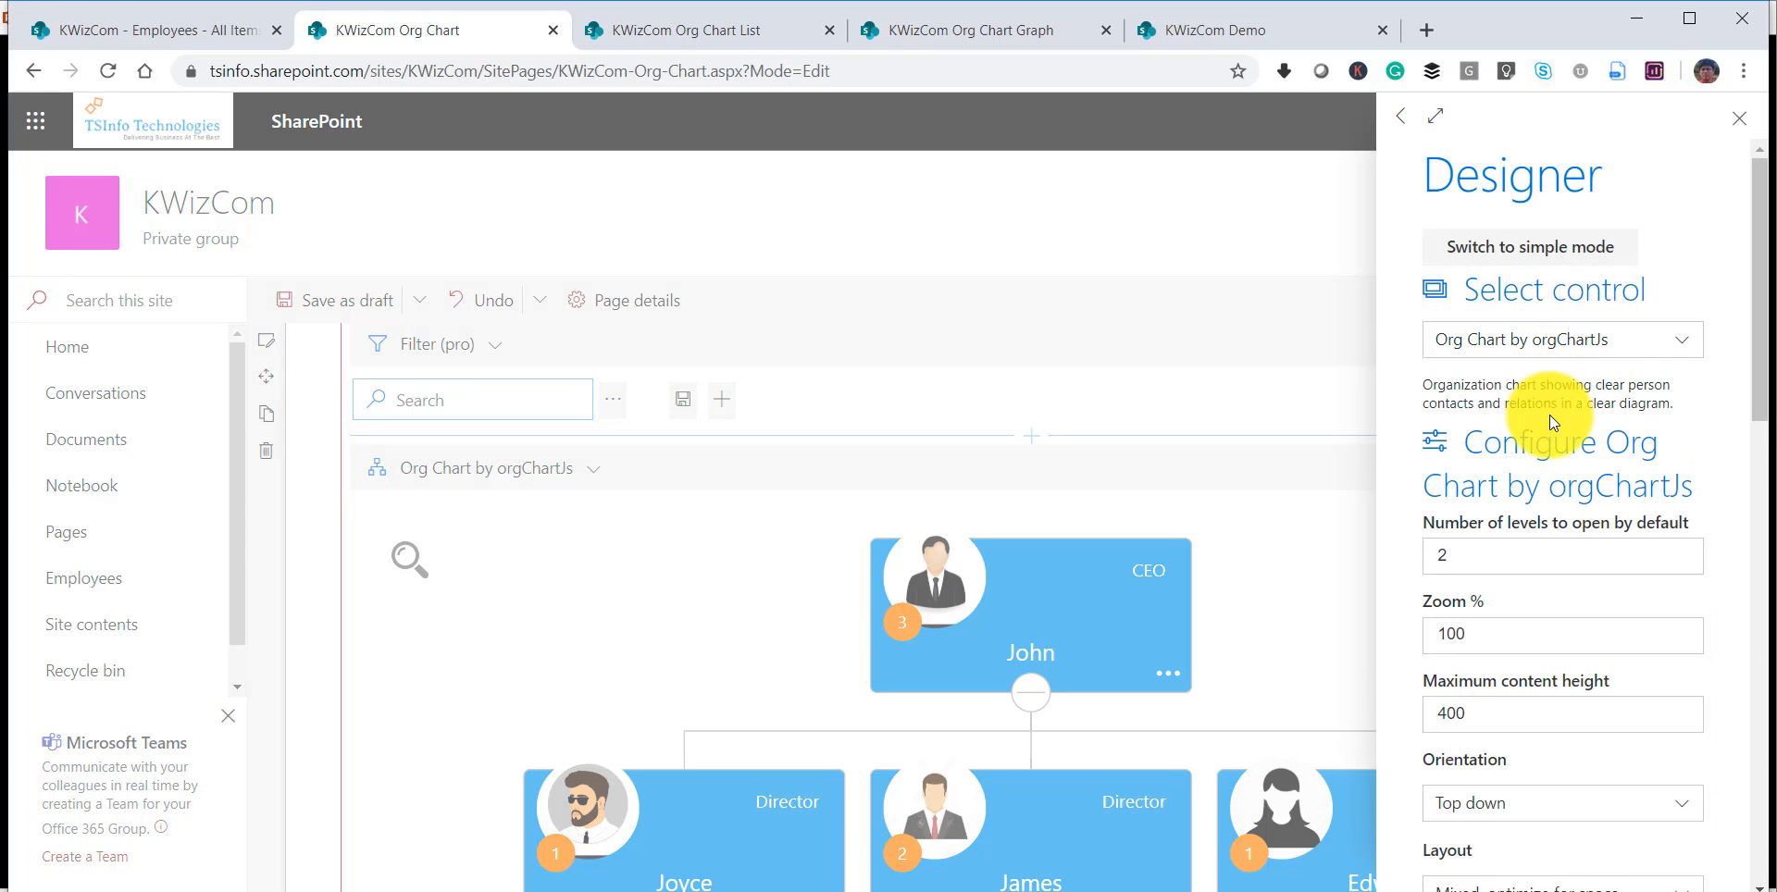
Keep Org Chart by orgChartJs as the control and set the number of levels to open by default to 3.
left_click(1677, 342)
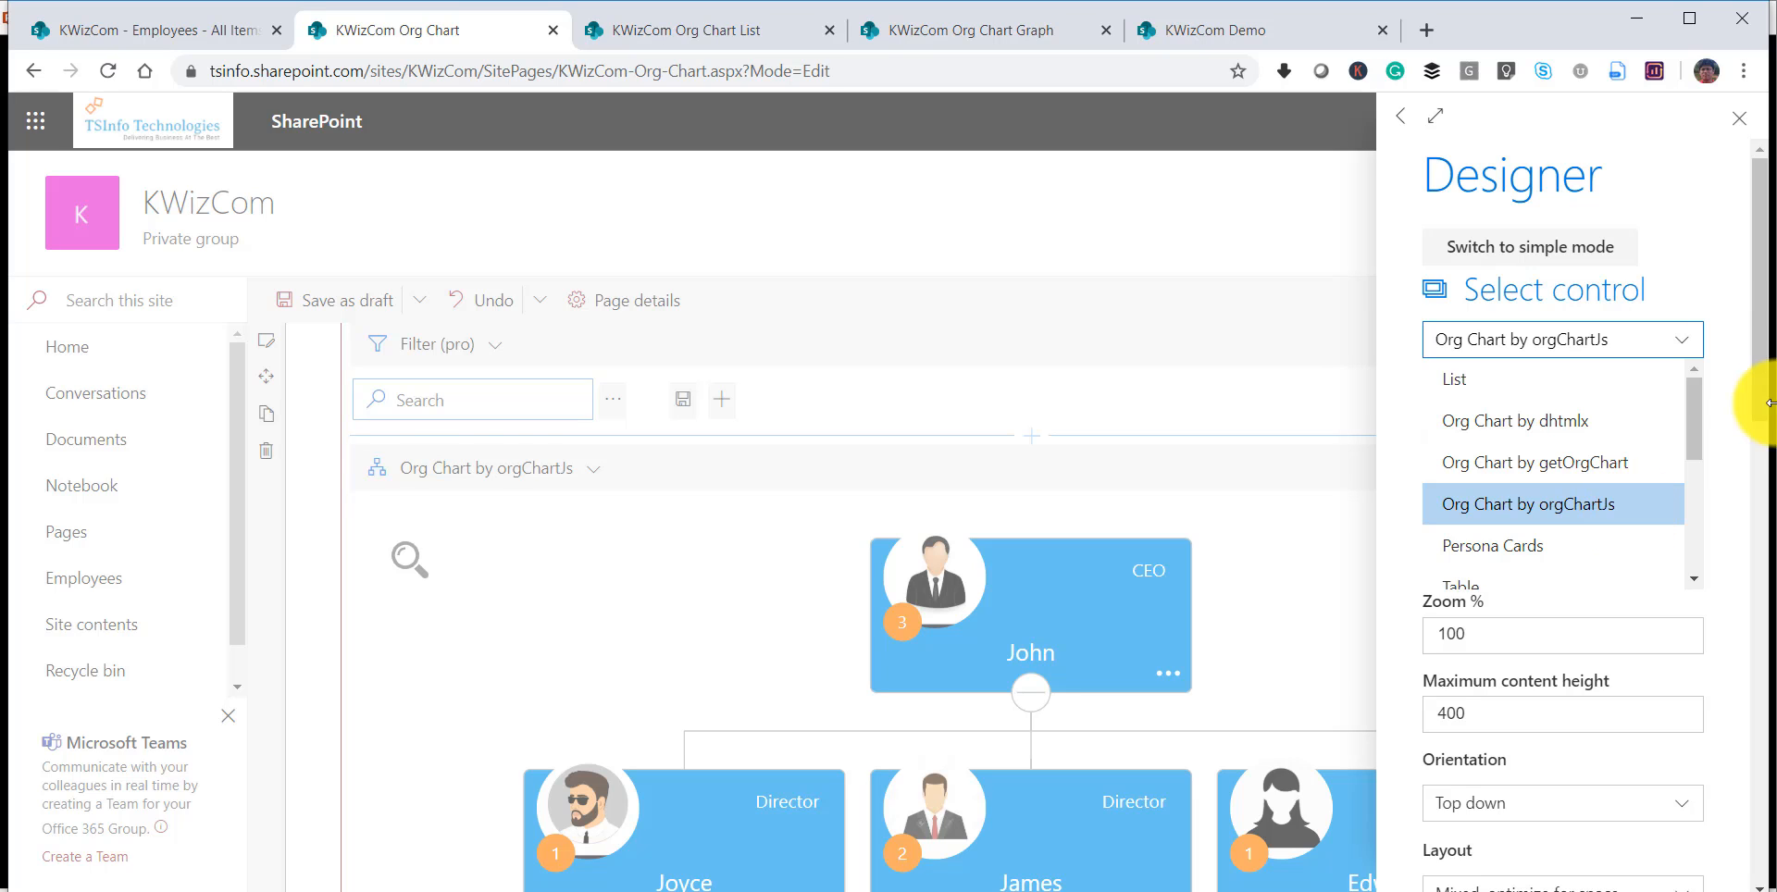
left_click(1709, 350)
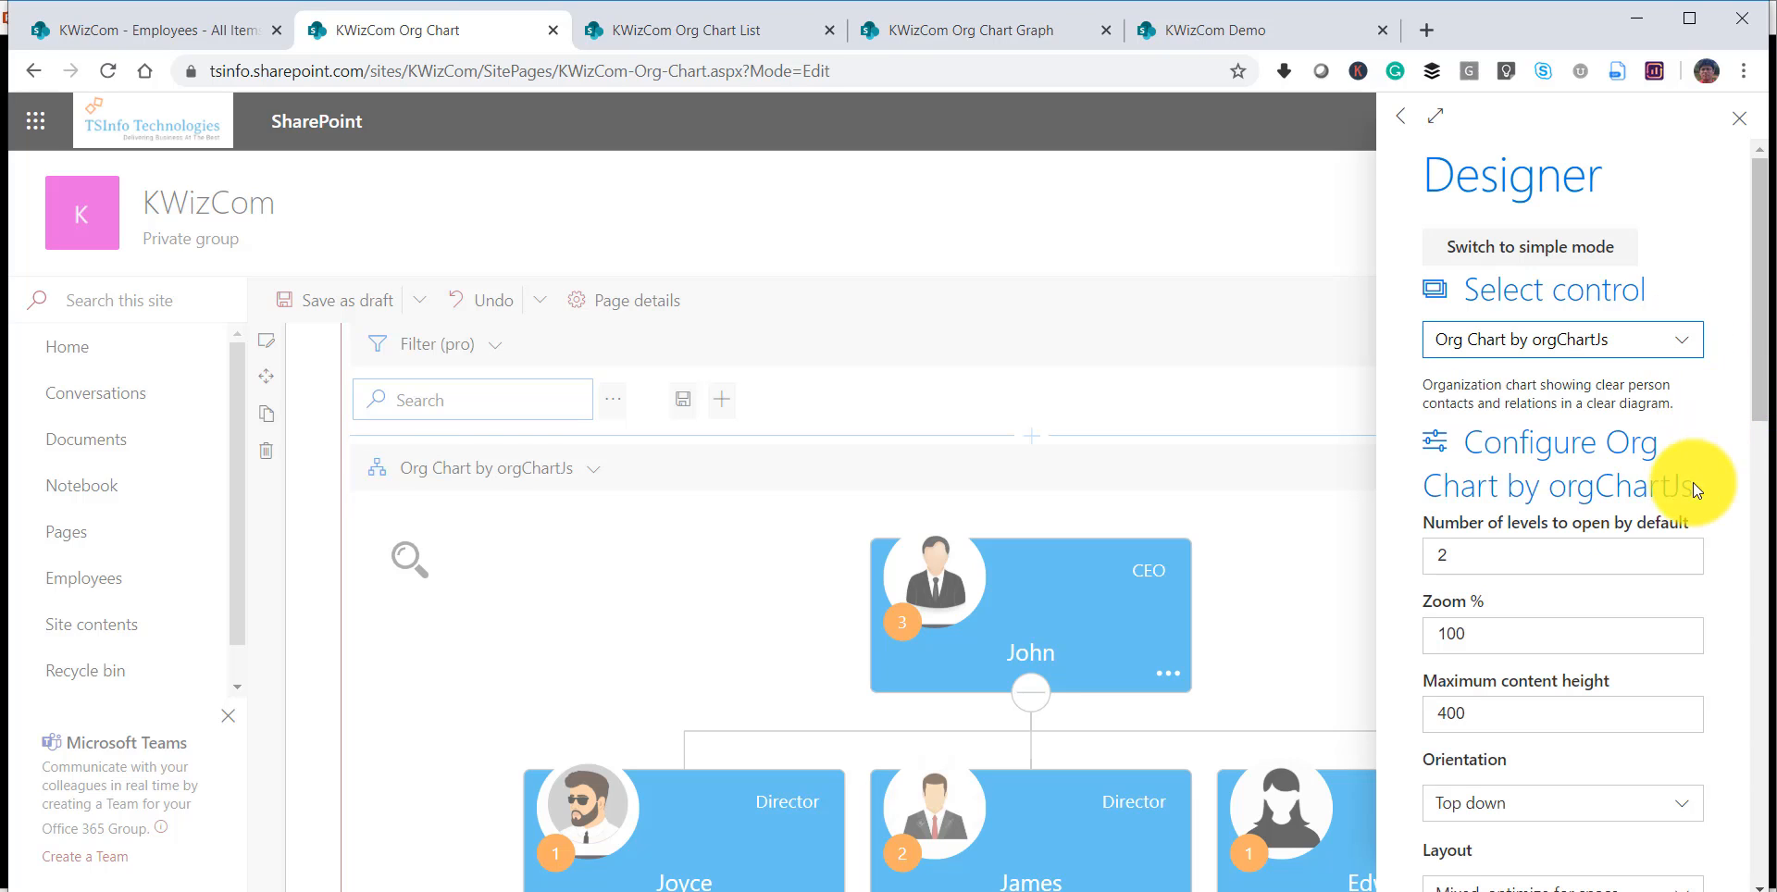
left_click(1495, 549)
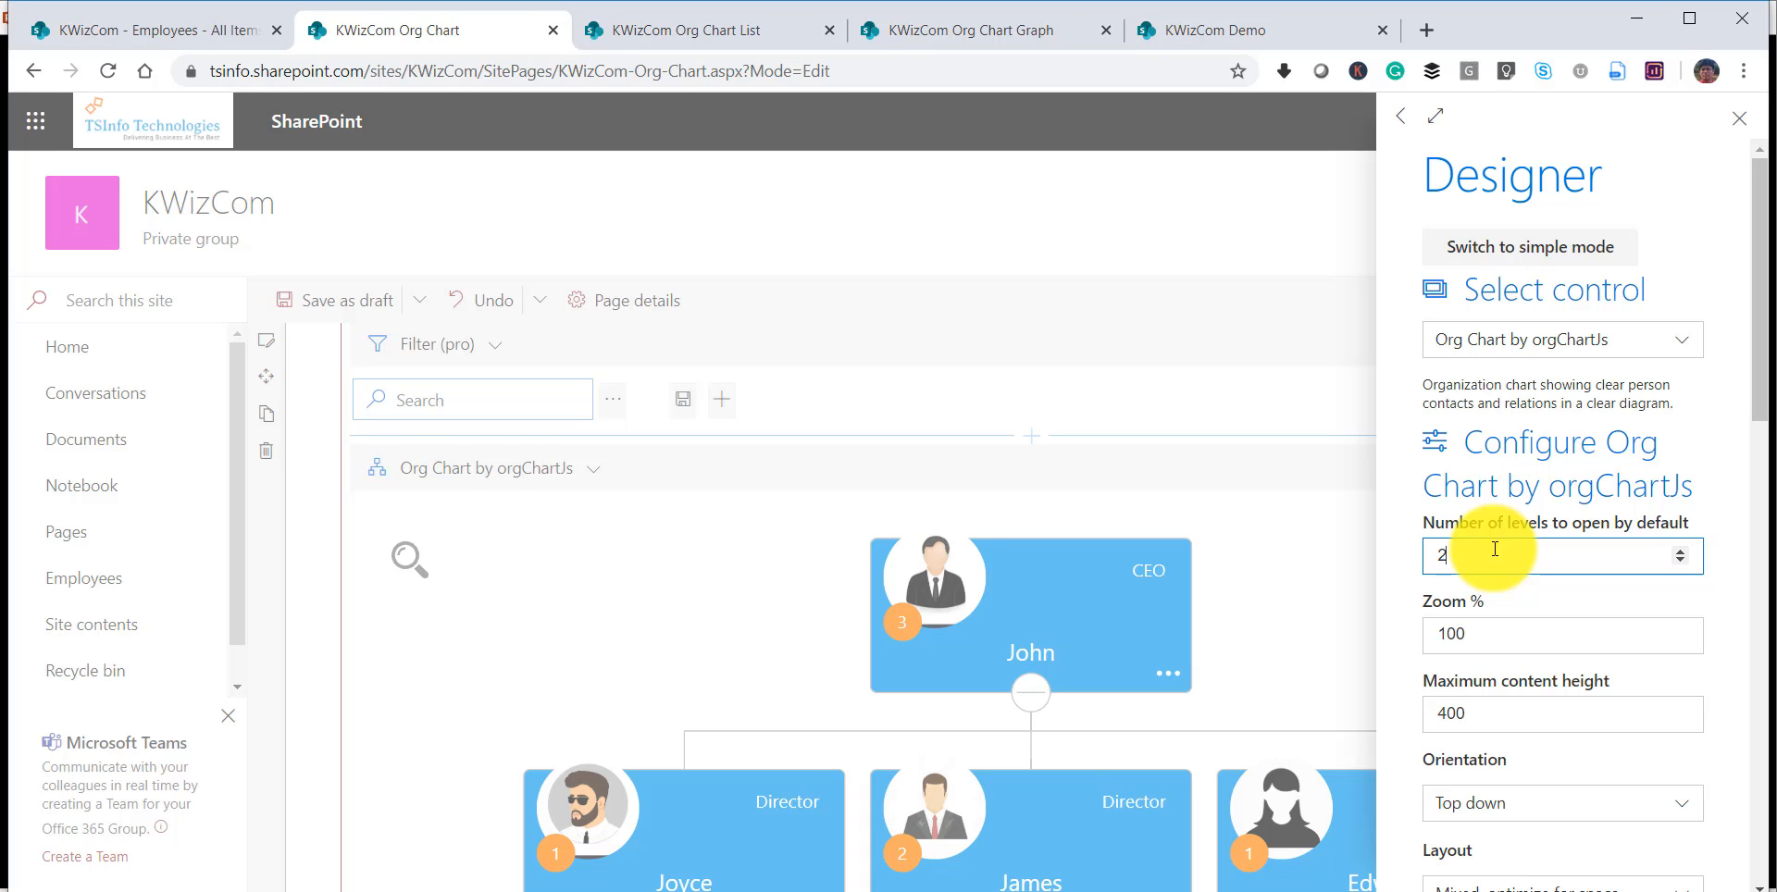
left_click(1680, 551)
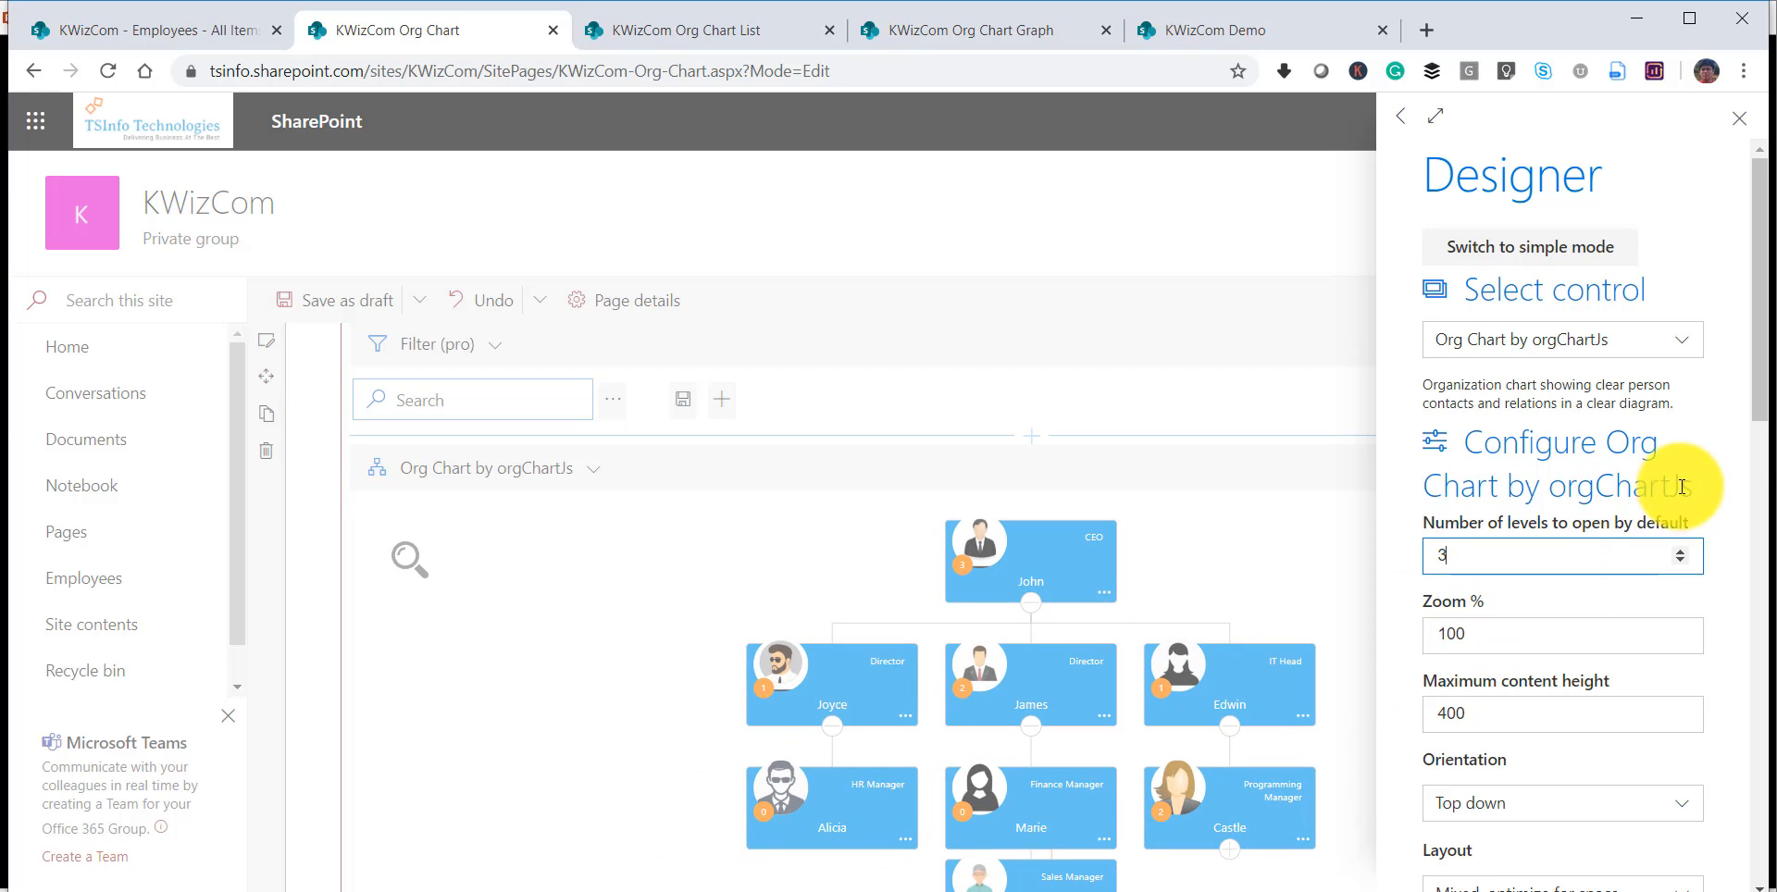
Check the available chart orientations and keep Top down.
left_click_drag(1759, 383, 1755, 493)
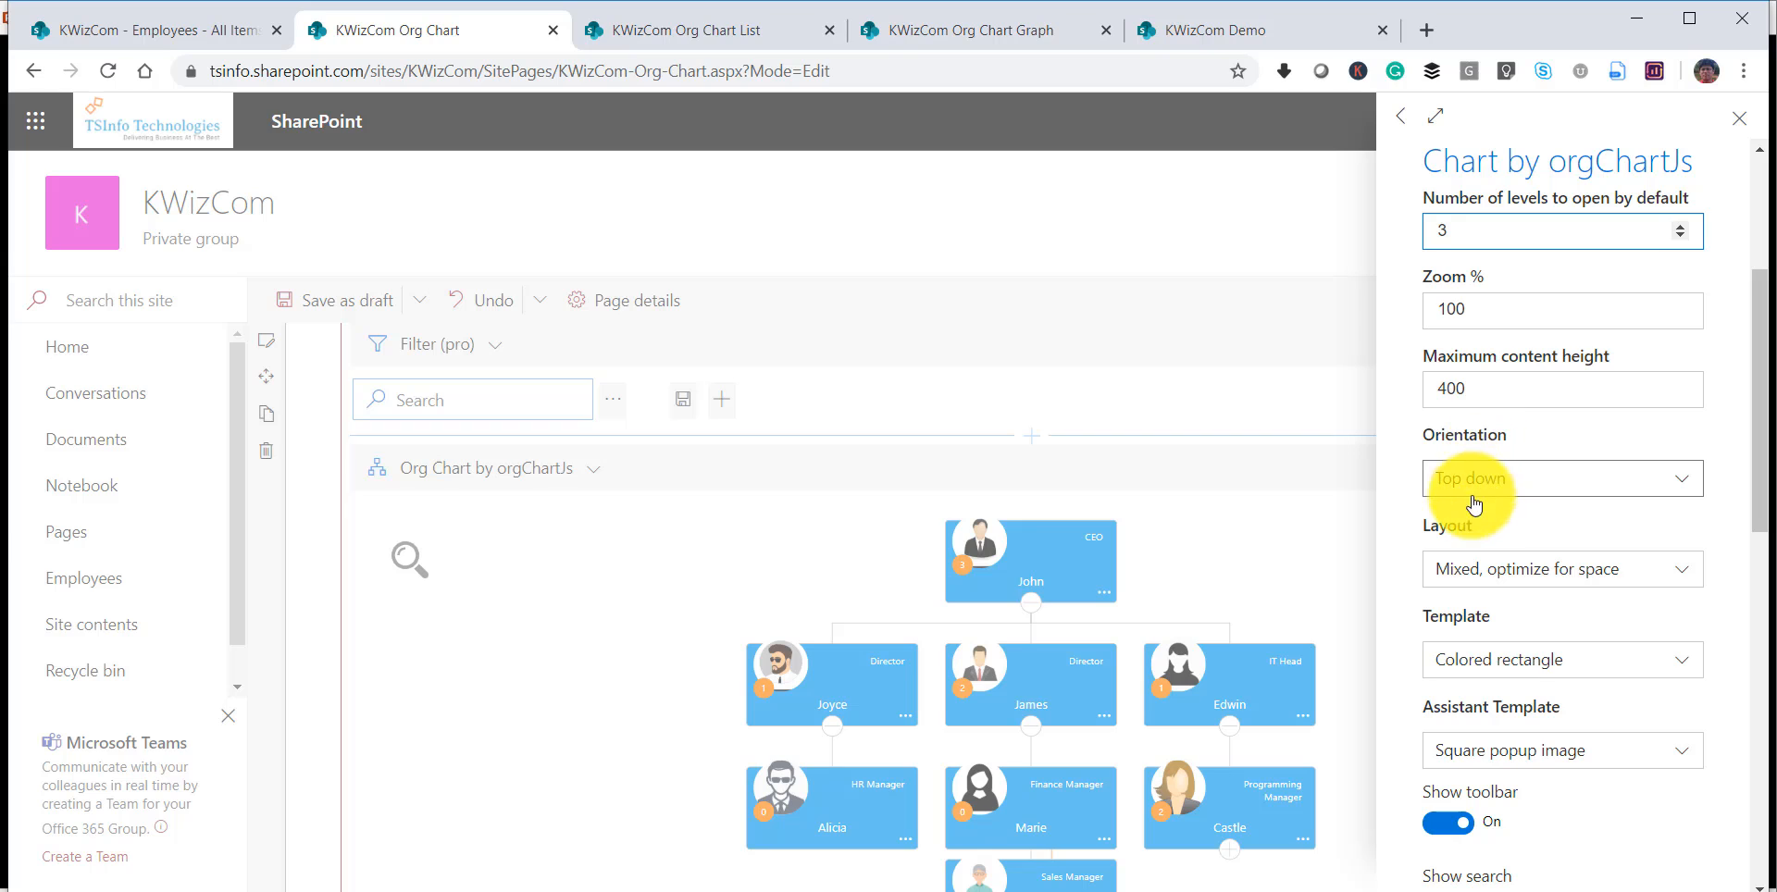
left_click(1528, 491)
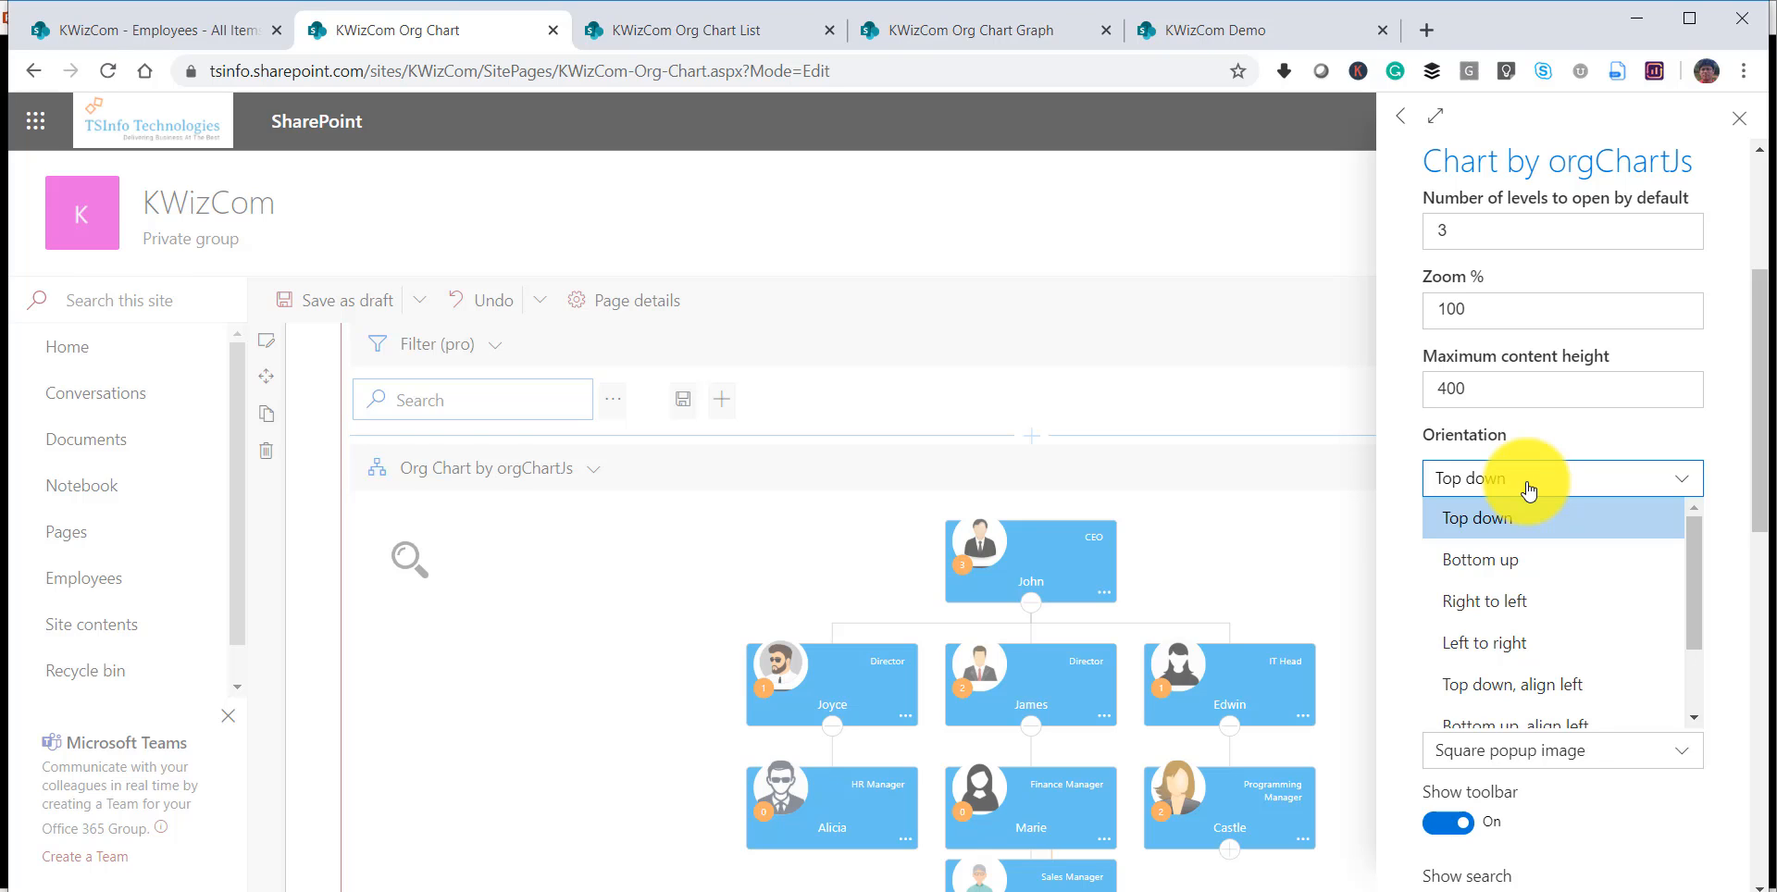
left_click(1487, 518)
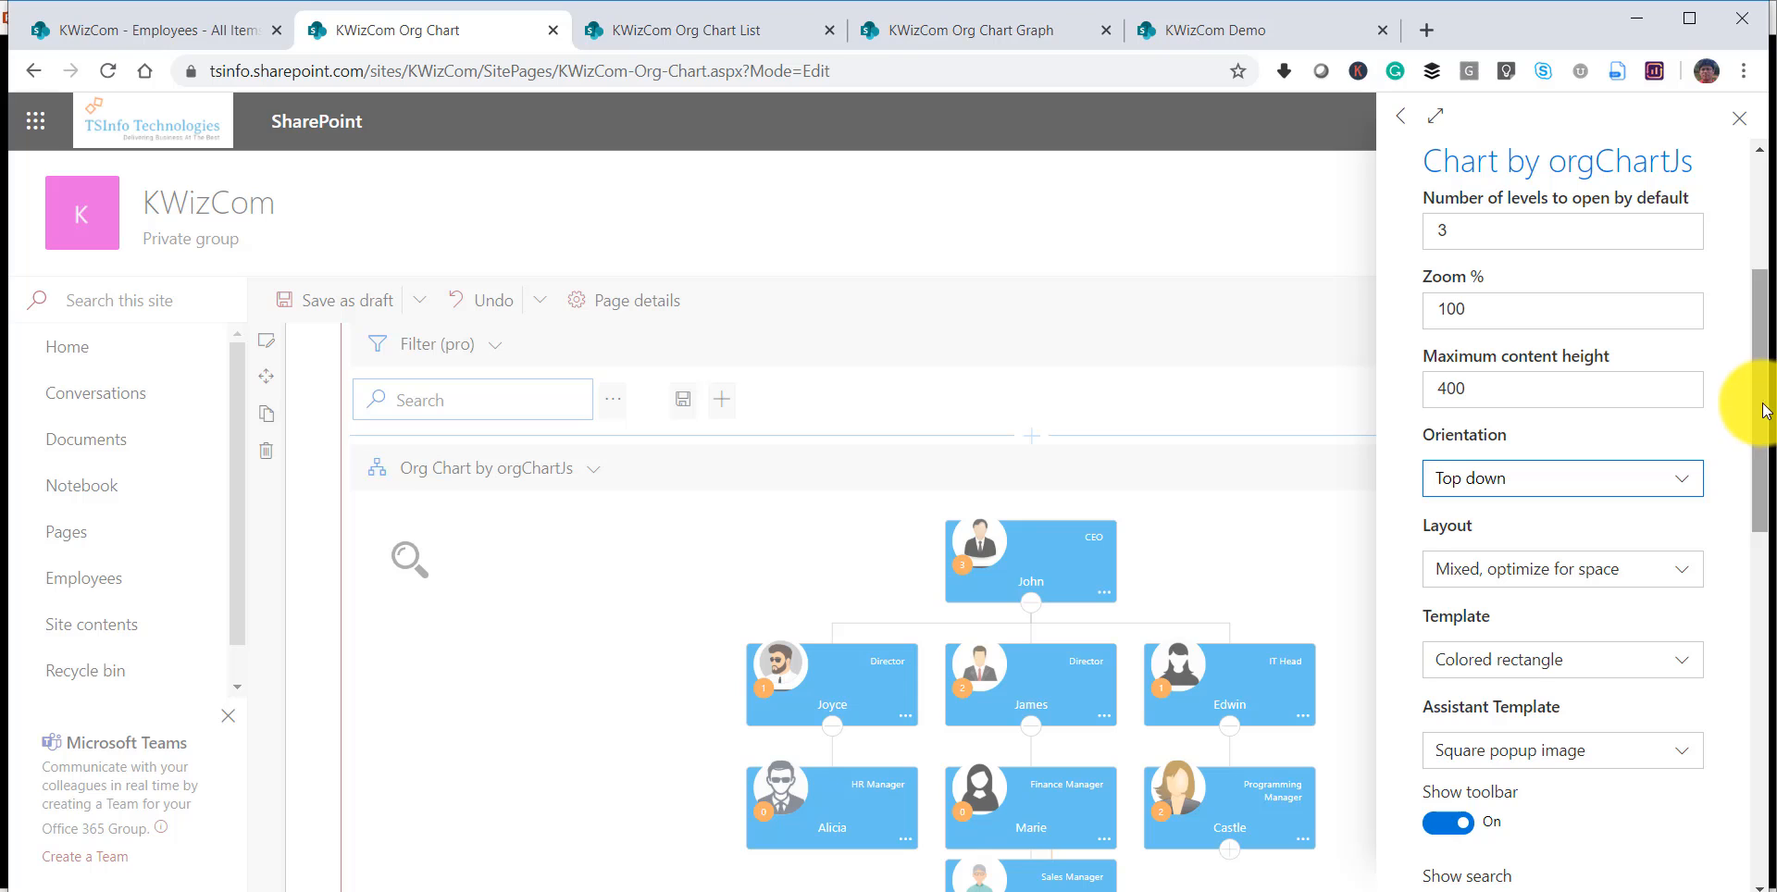
Set the chart's template to Card with 3 lines of text and close the settings.
left_click_drag(1754, 385, 1754, 476)
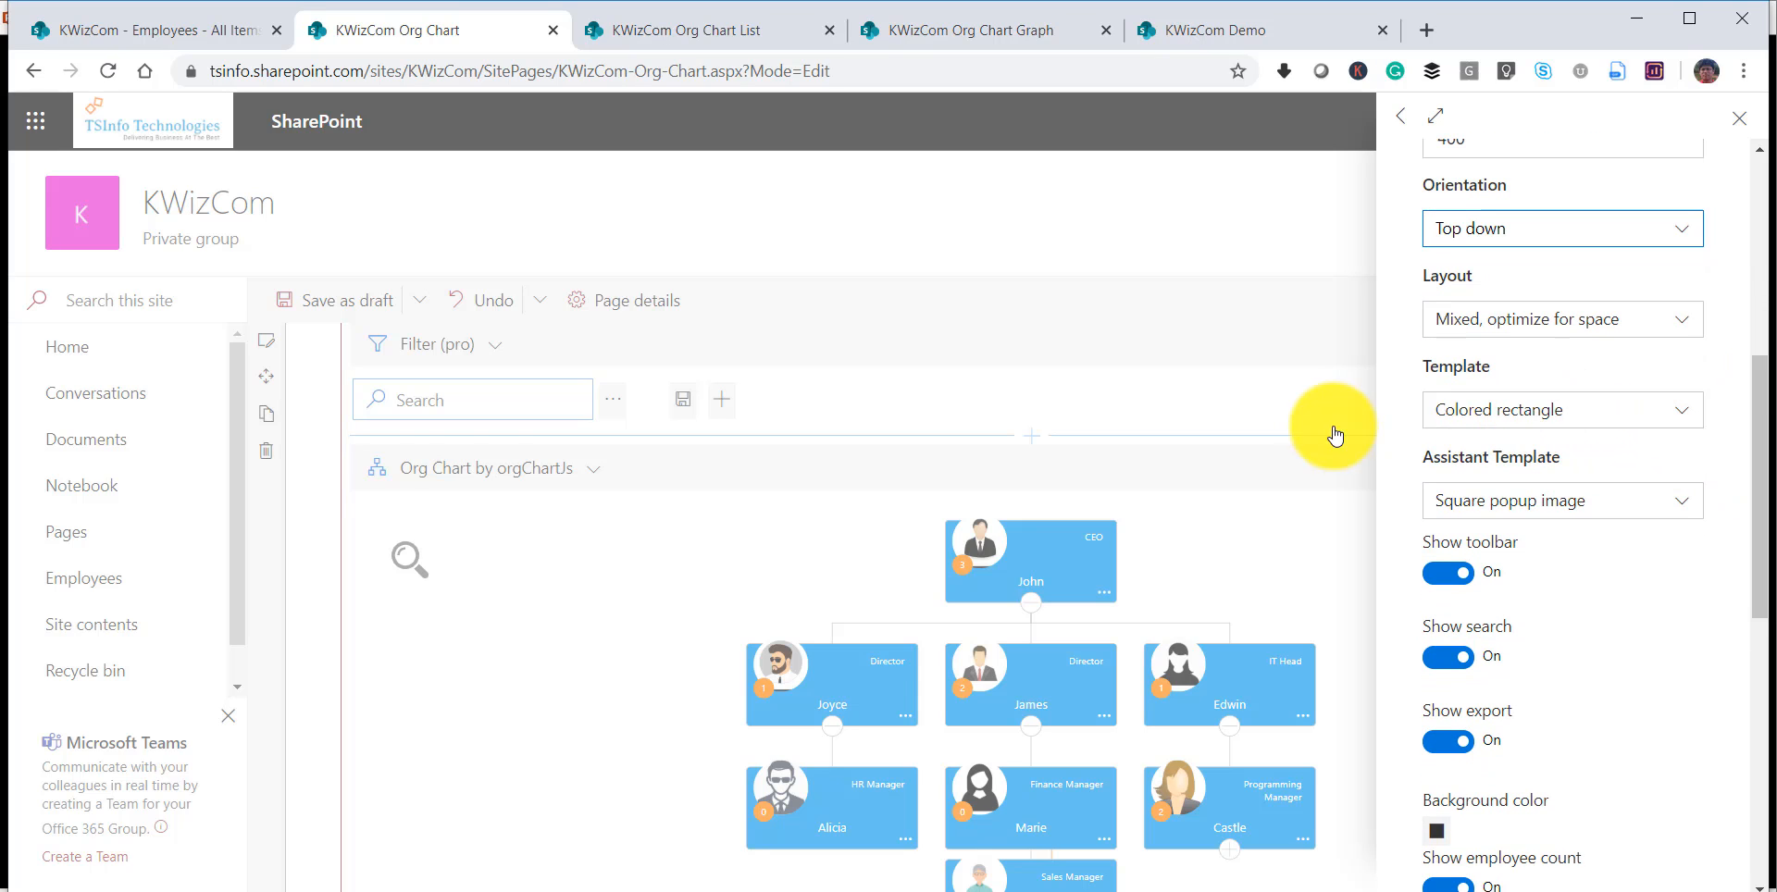
left_click(1487, 422)
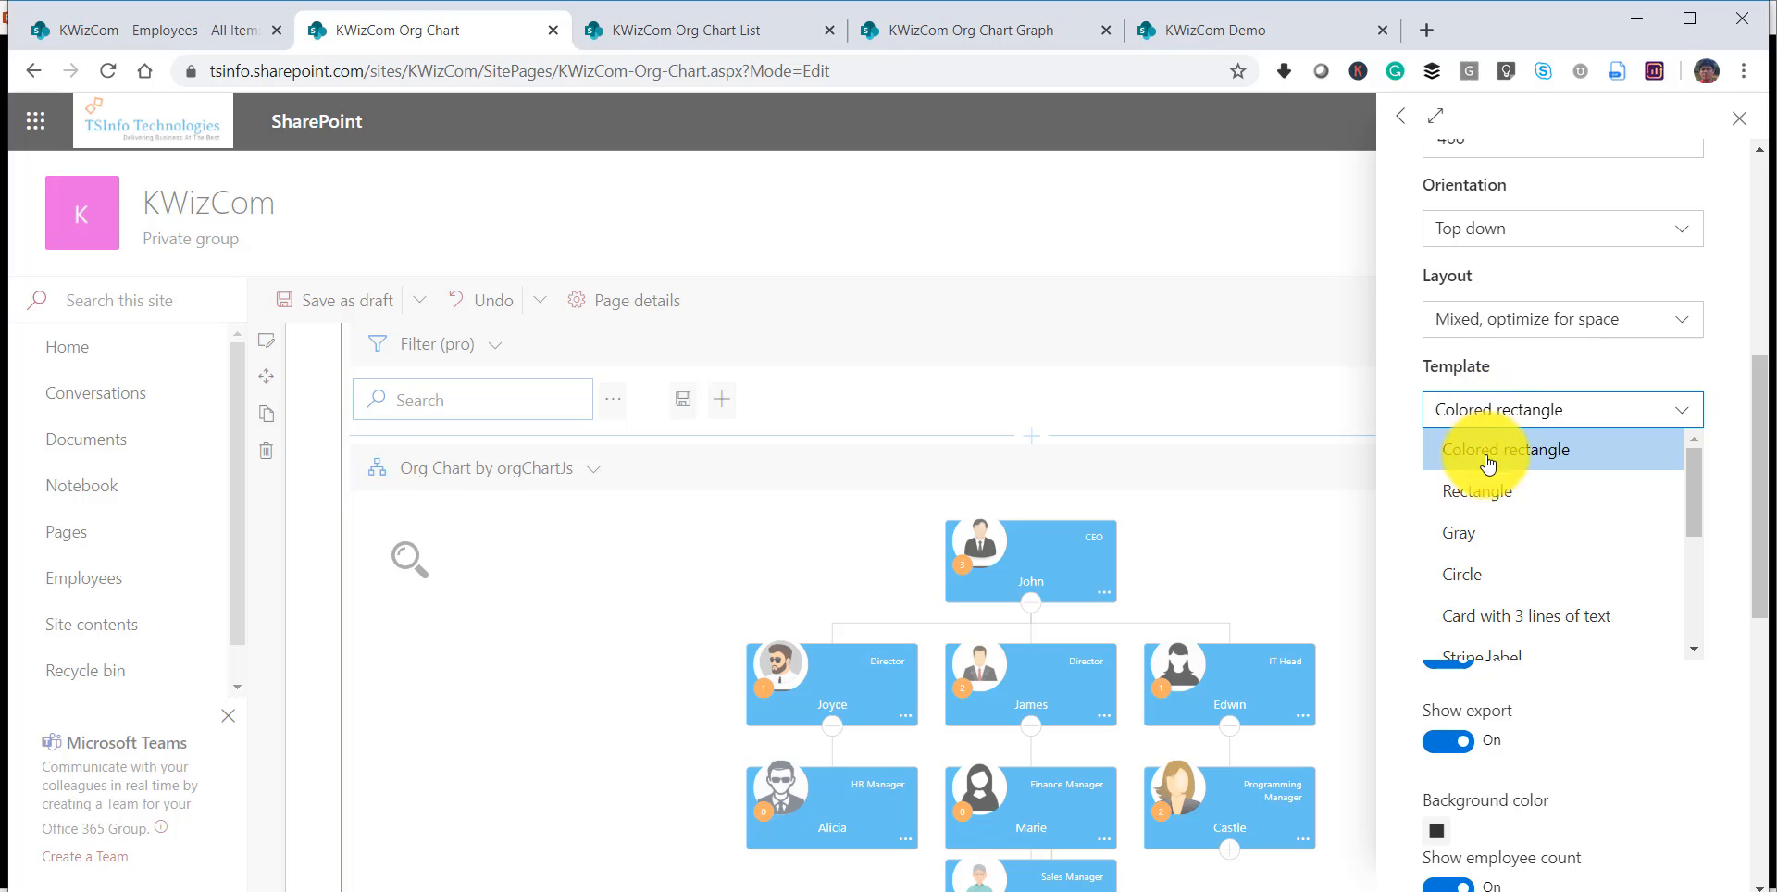
scroll(1500, 553, "down", 1)
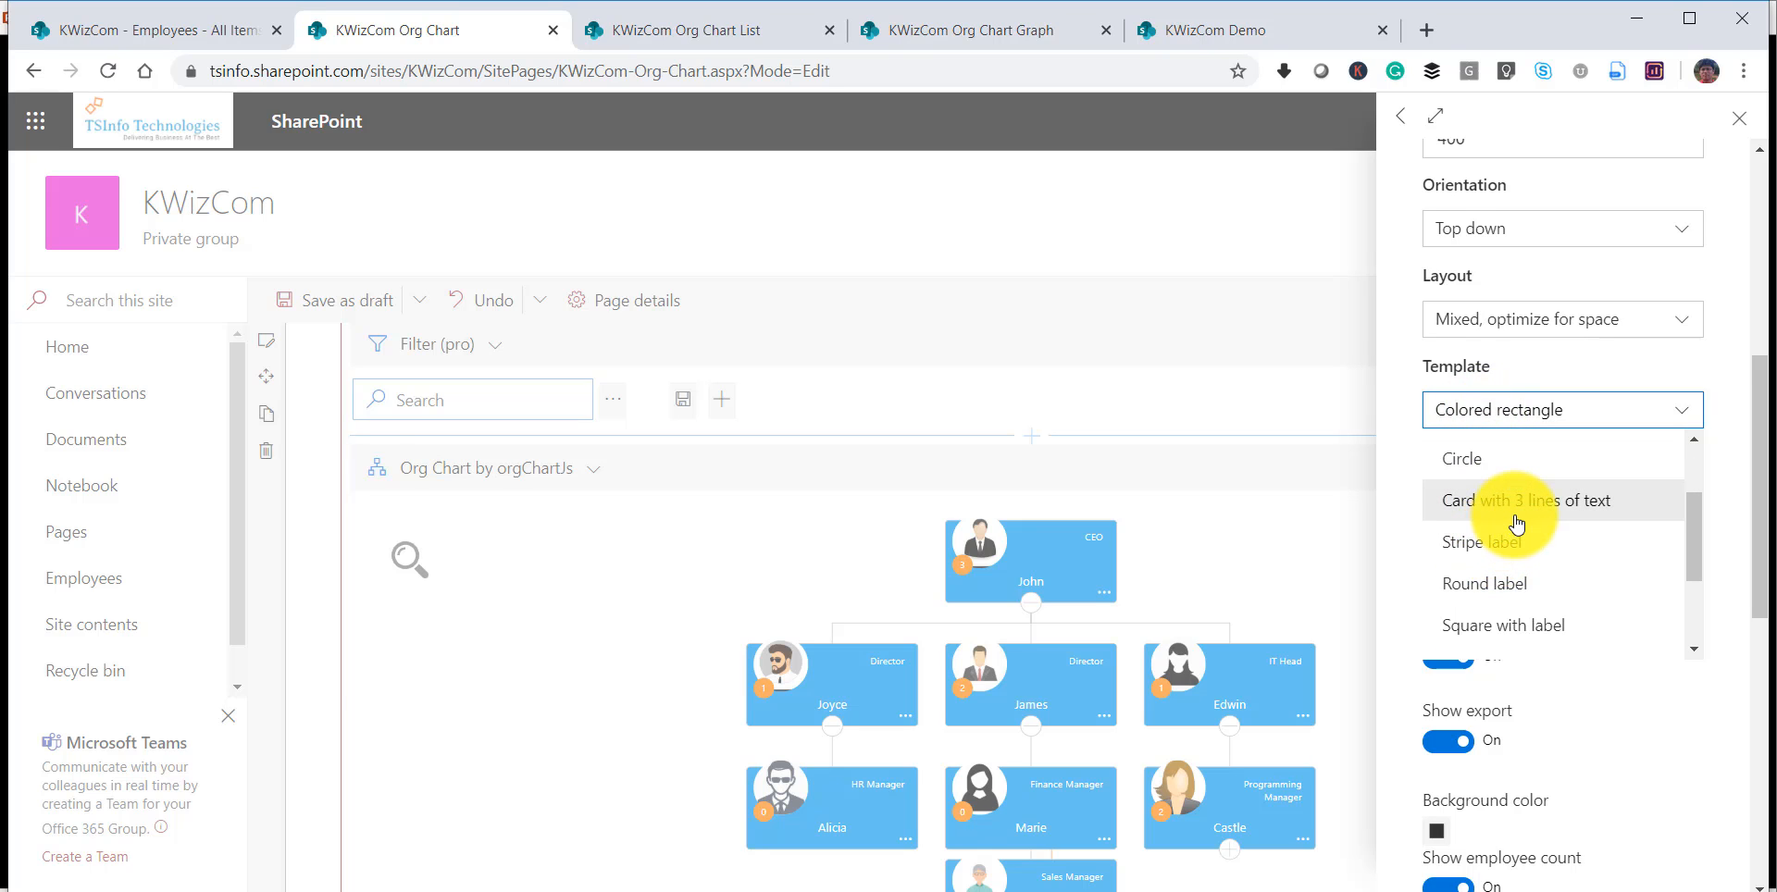
left_click(1508, 507)
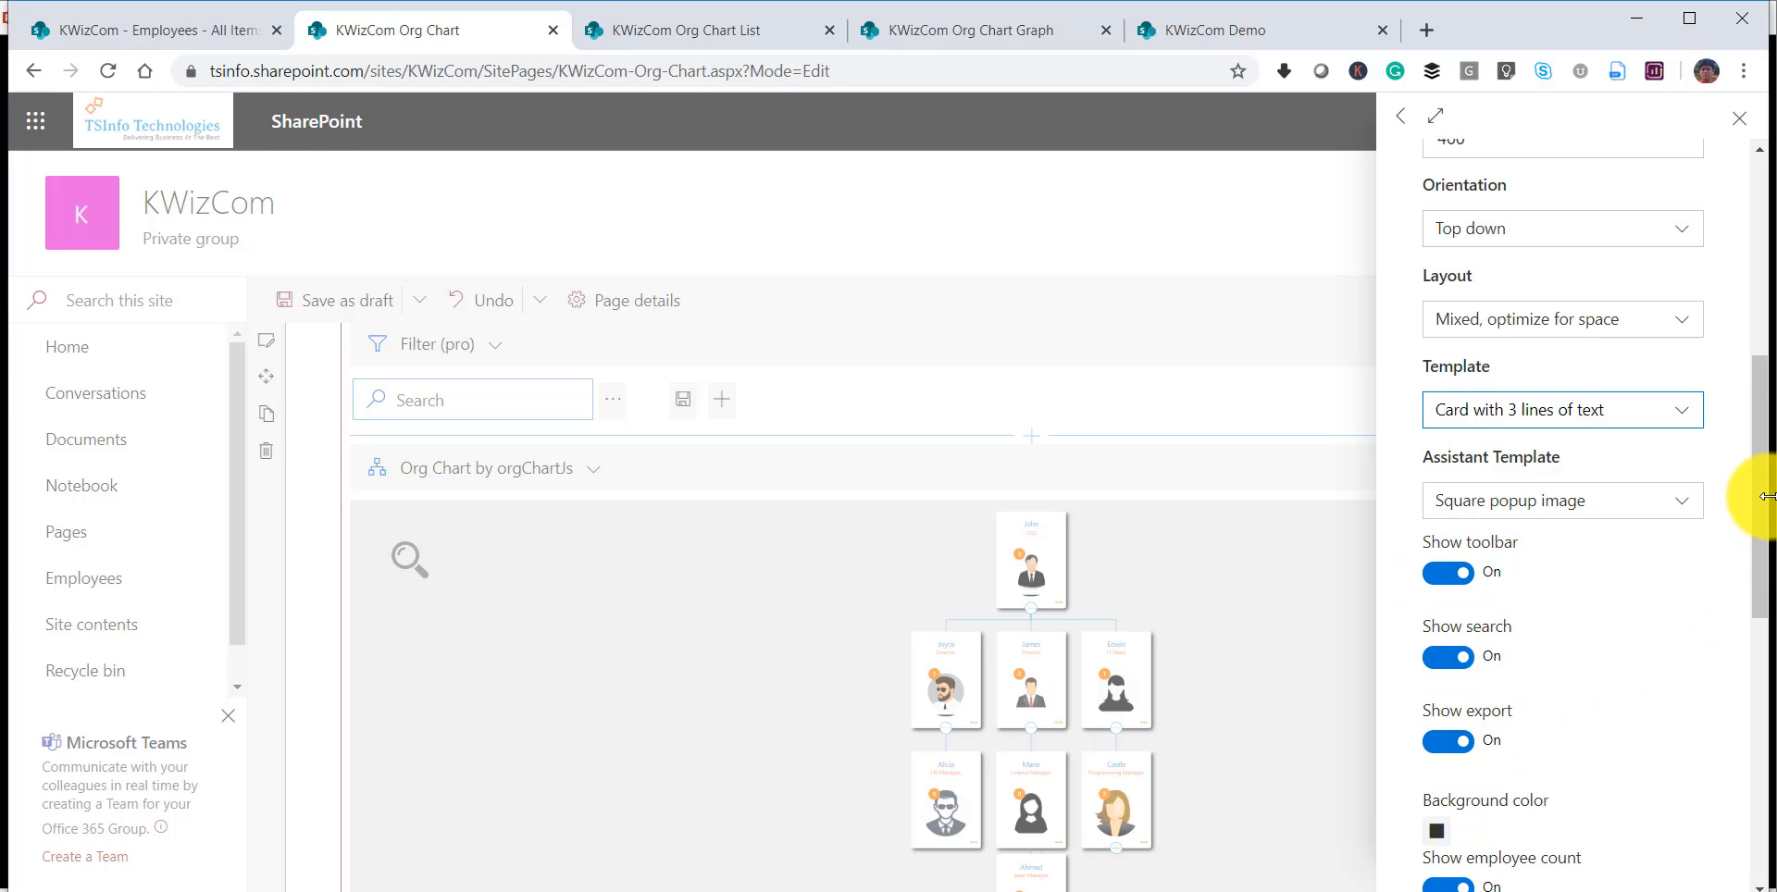
left_click_drag(1759, 476, 1769, 579)
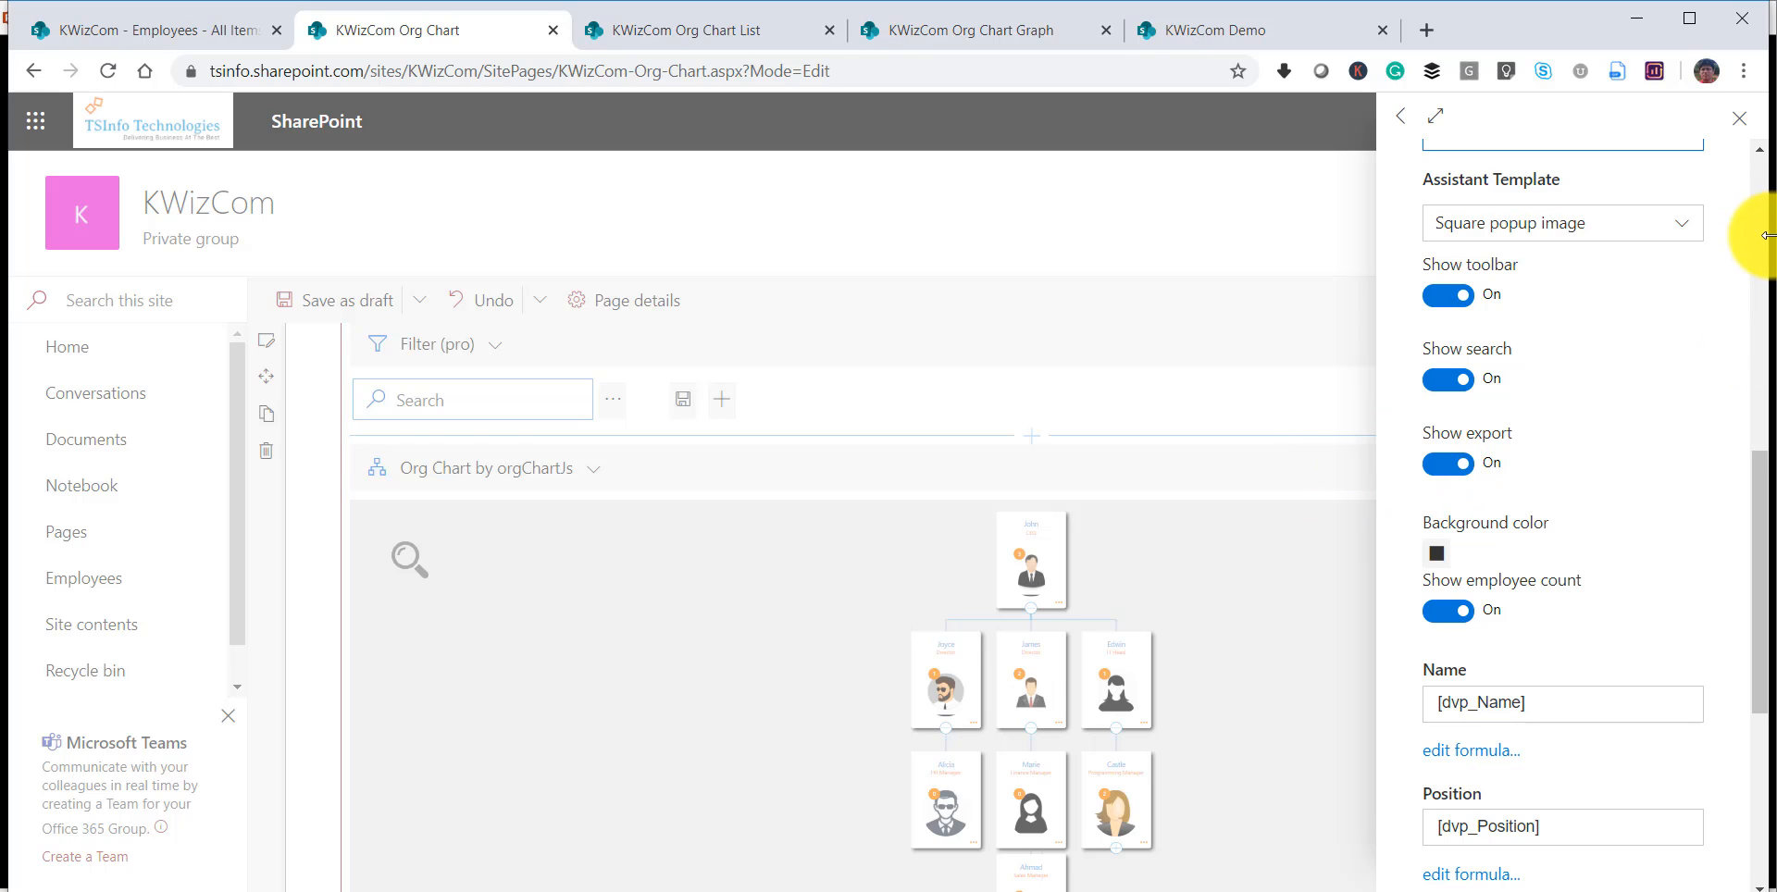
left_click(1729, 118)
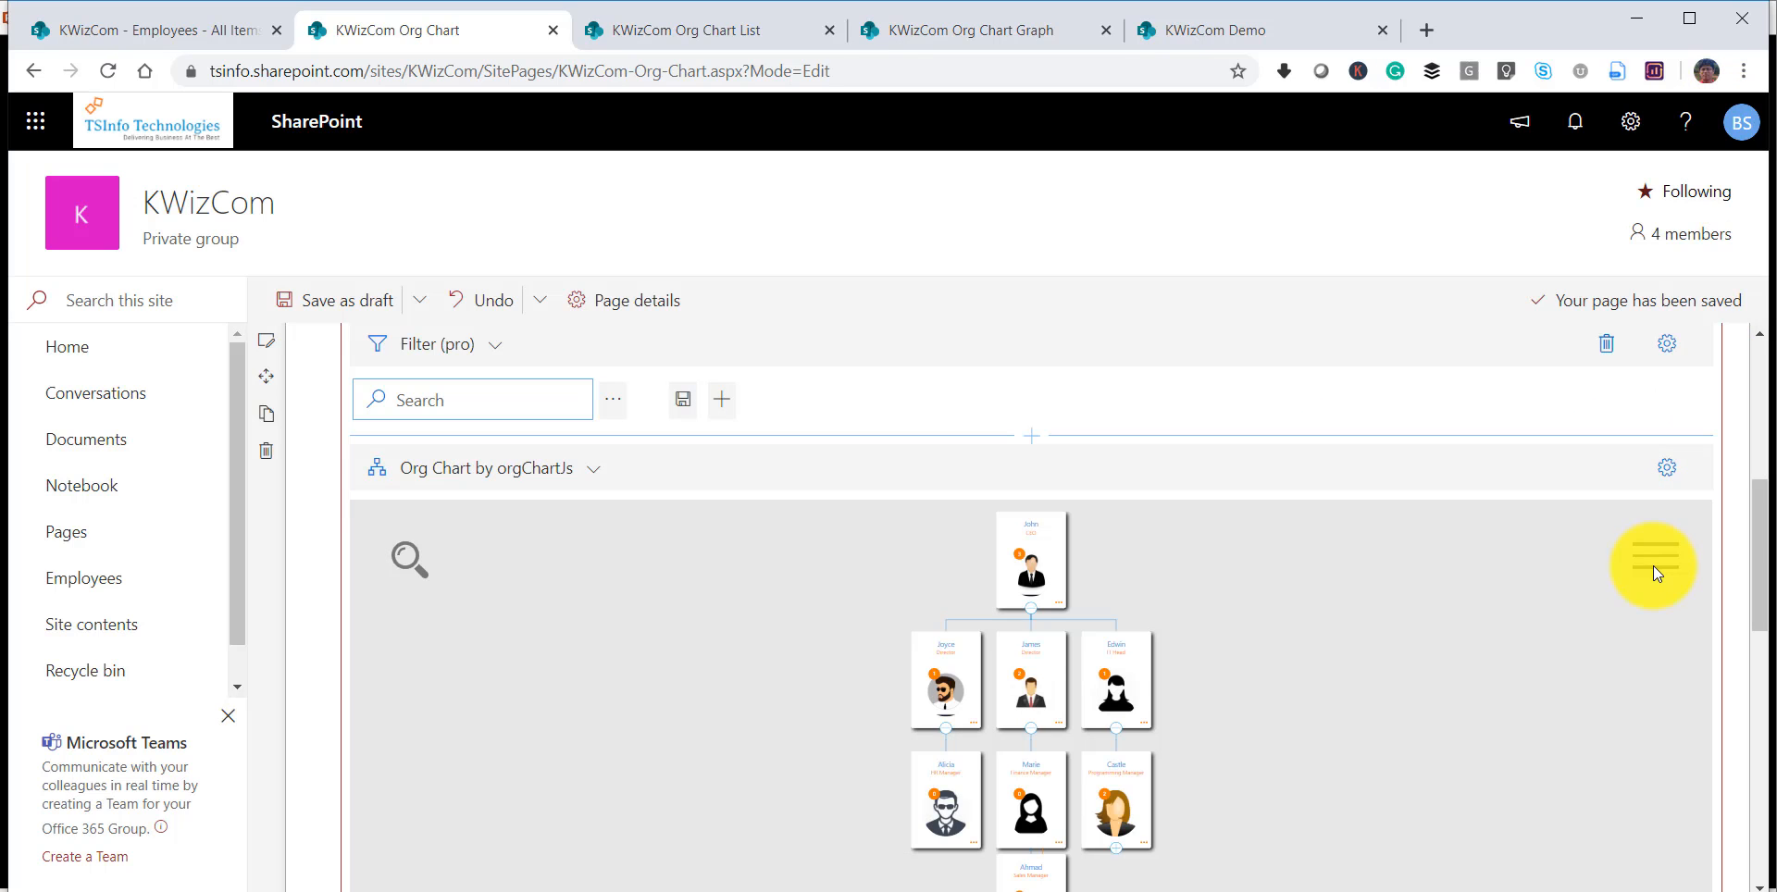
Turn off Show employee count in the organization chart settings and close them.
left_click(1664, 470)
scroll(1549, 629, "down", 5)
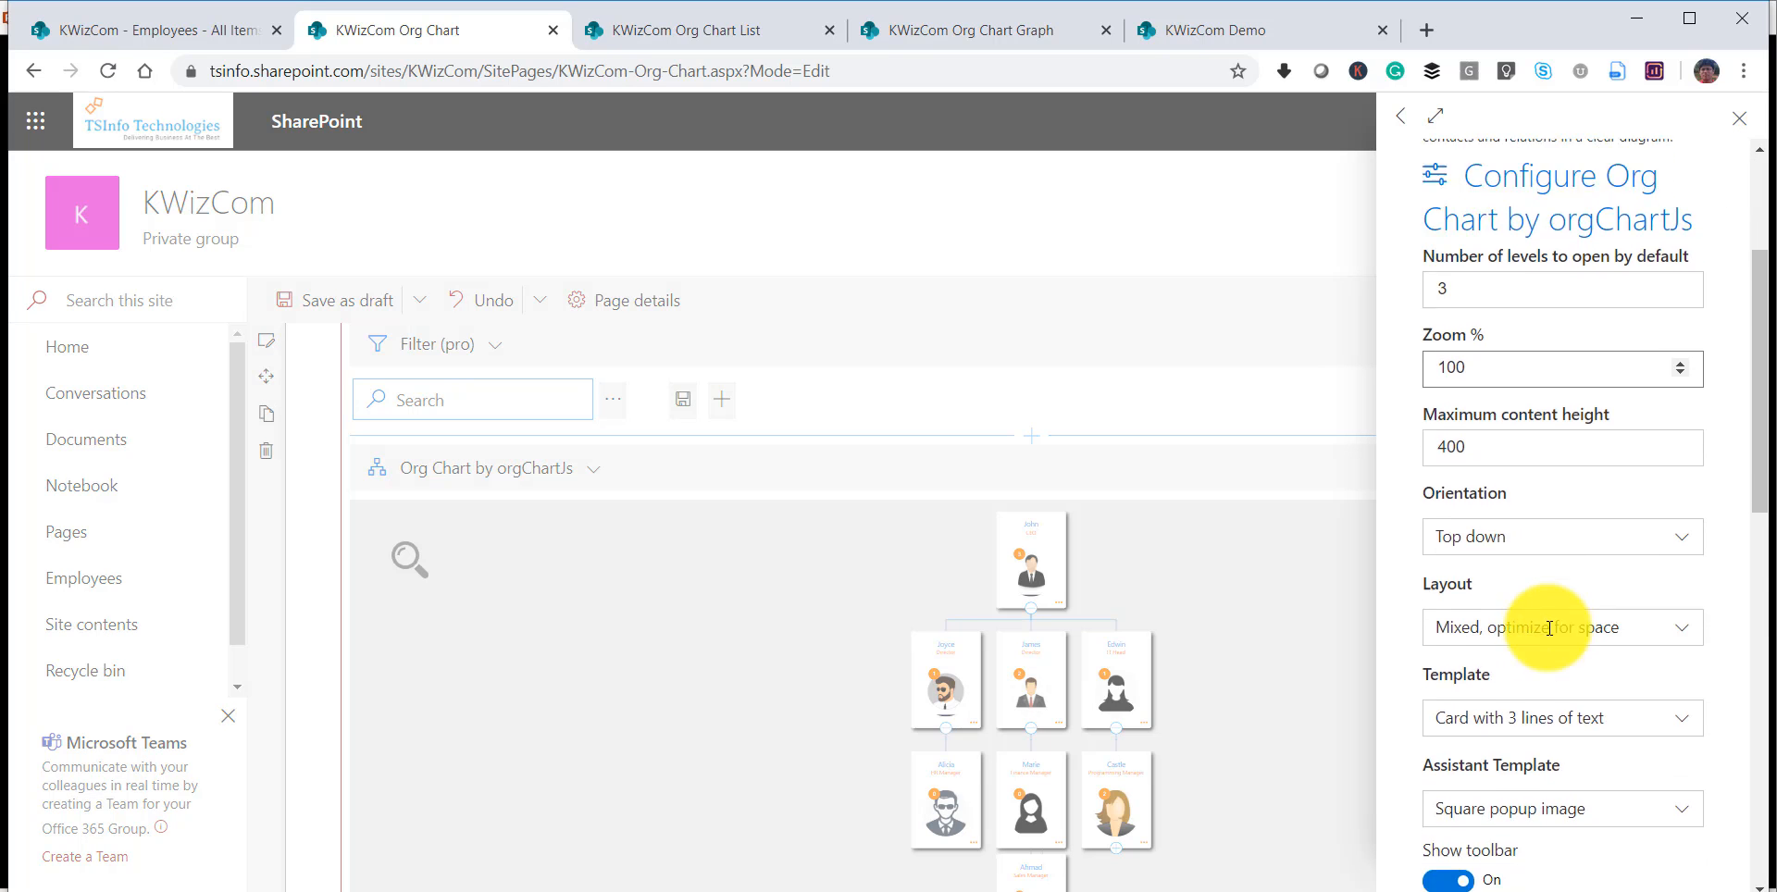
scroll(1549, 629, "down", 3)
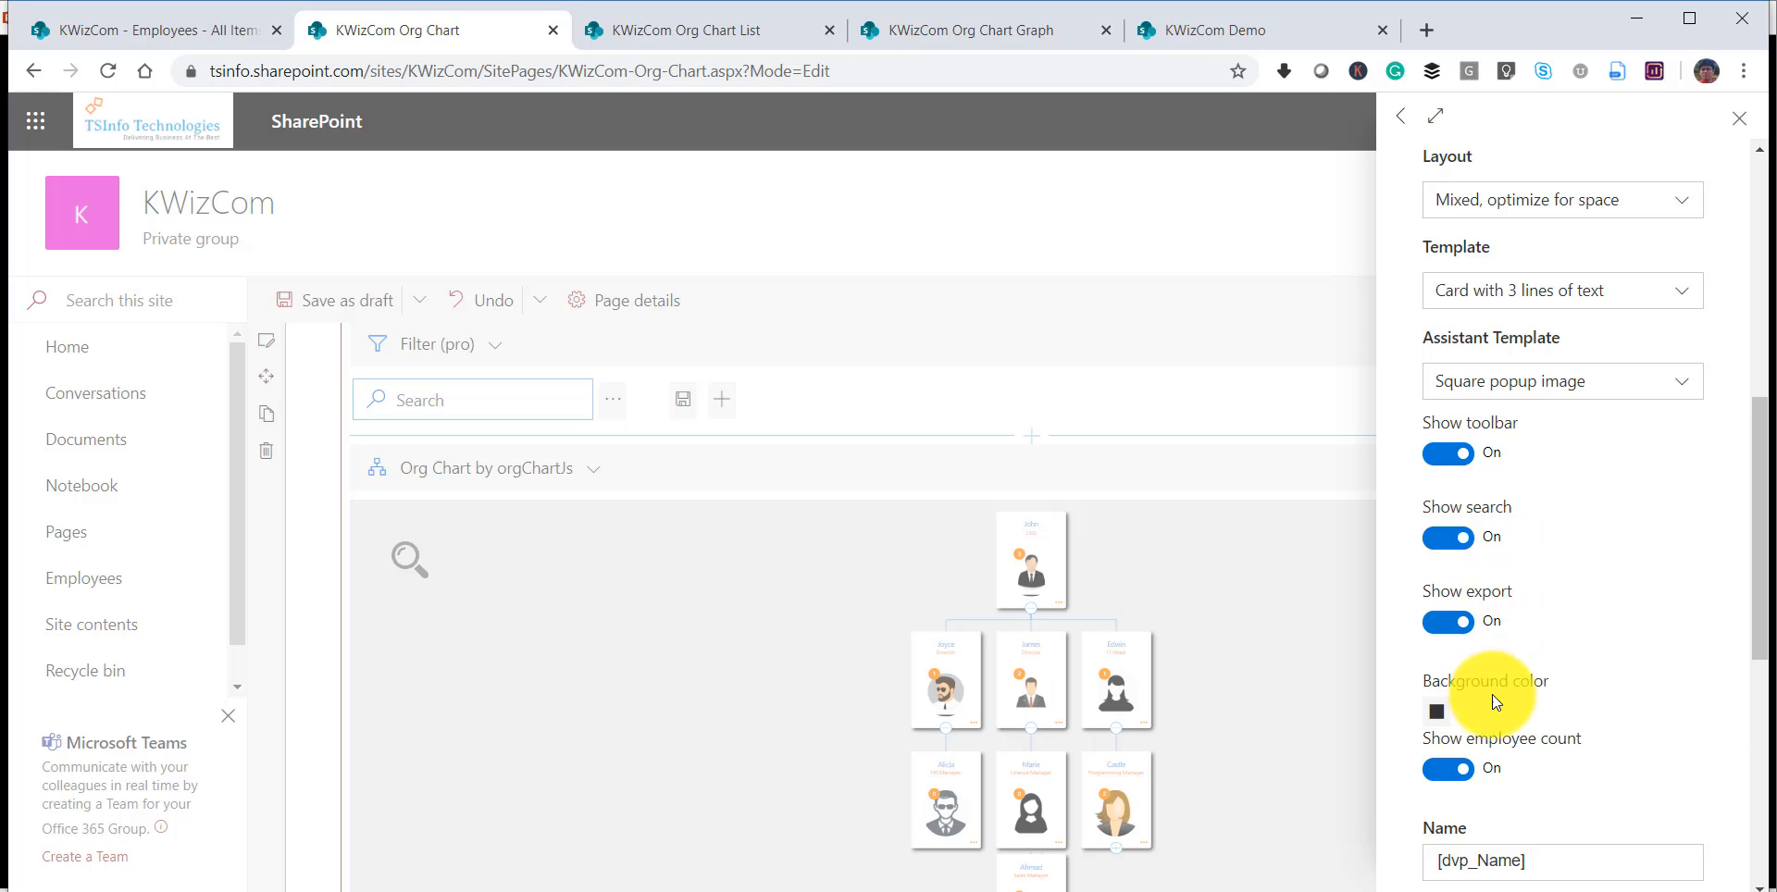
scroll(1492, 694, "down", 3)
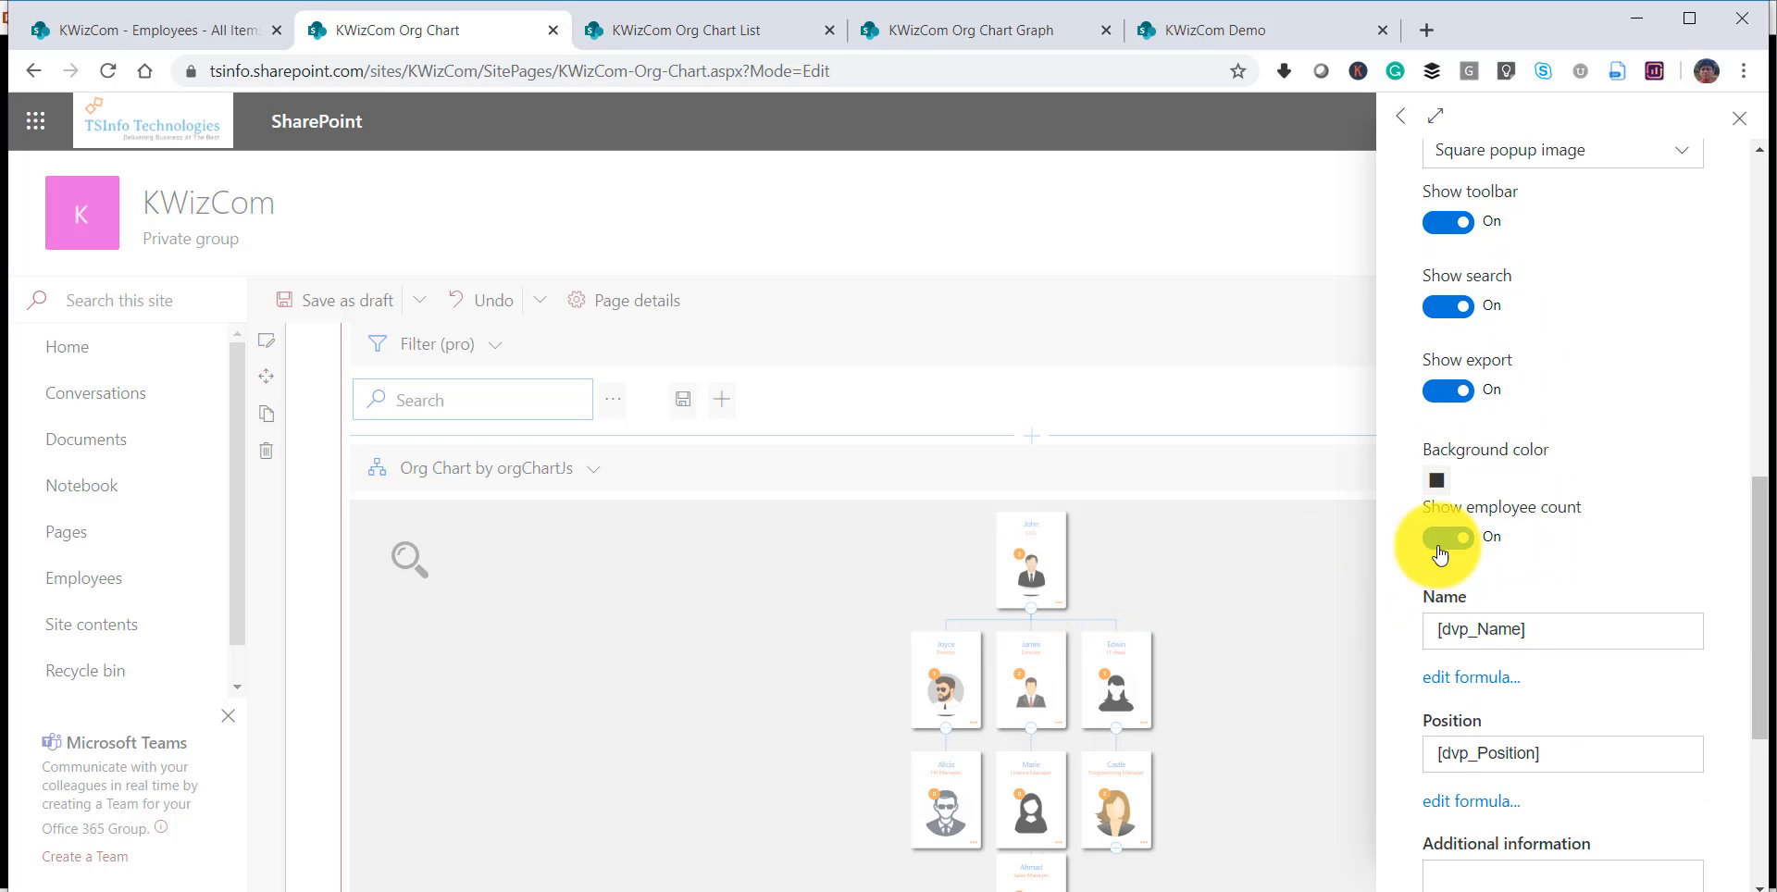
left_click(1442, 552)
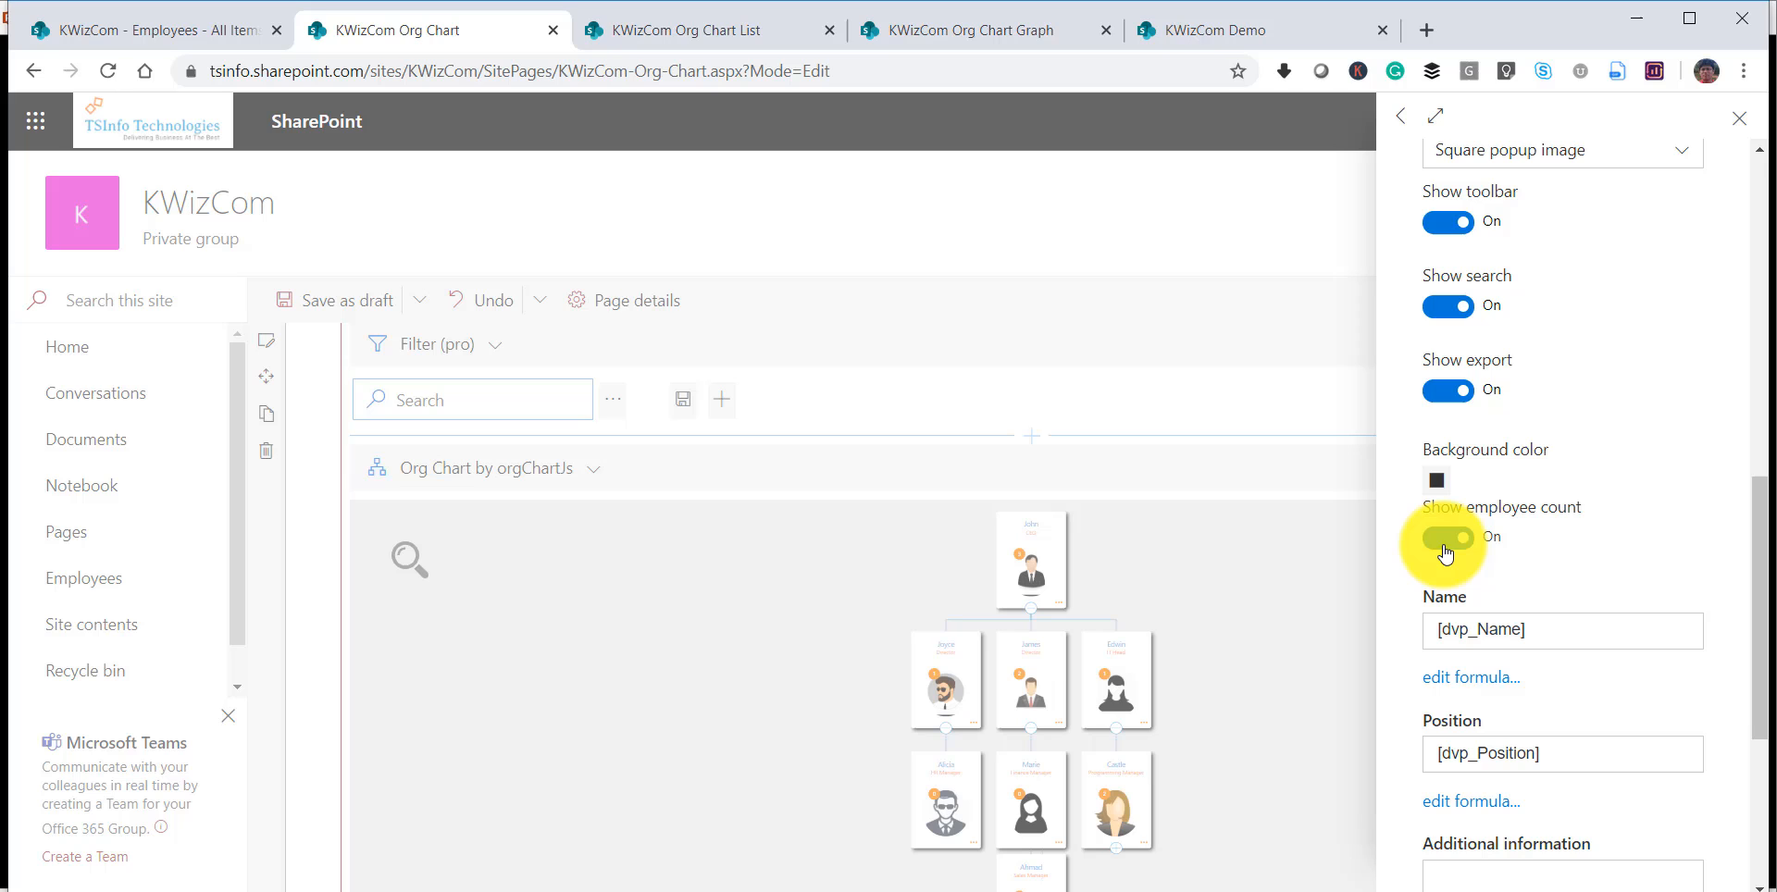
left_click(1309, 385)
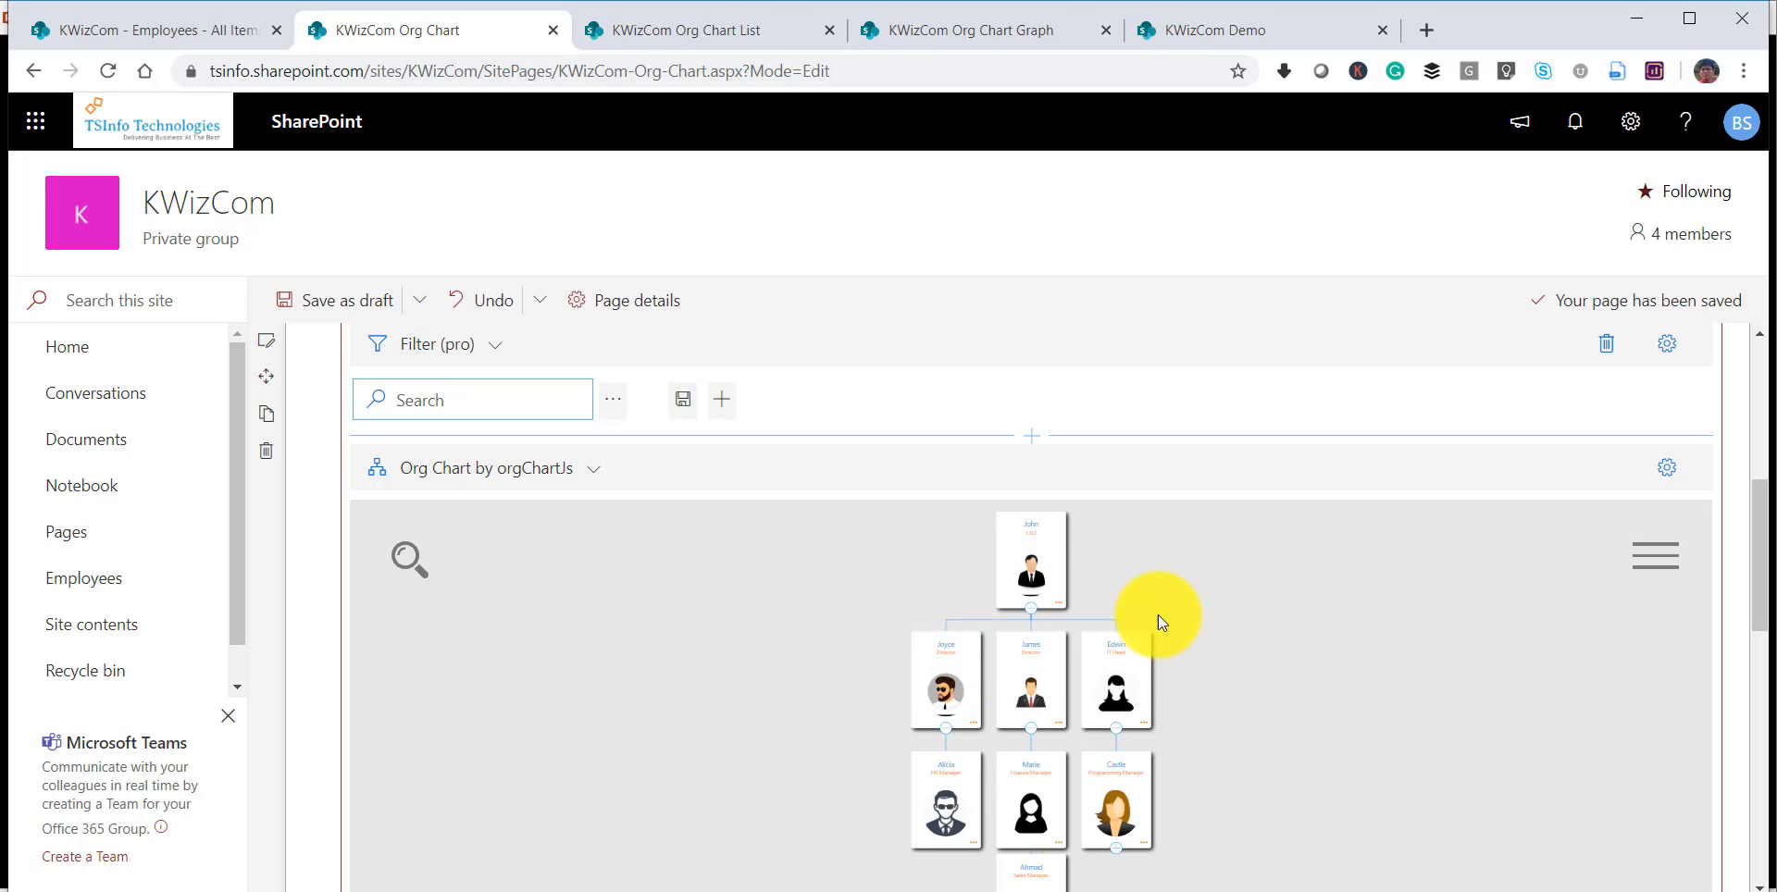
Set the chart cards' Additional information formula to the Mobile Number column, close the settings and inspect the cards up close.
left_click(1663, 555)
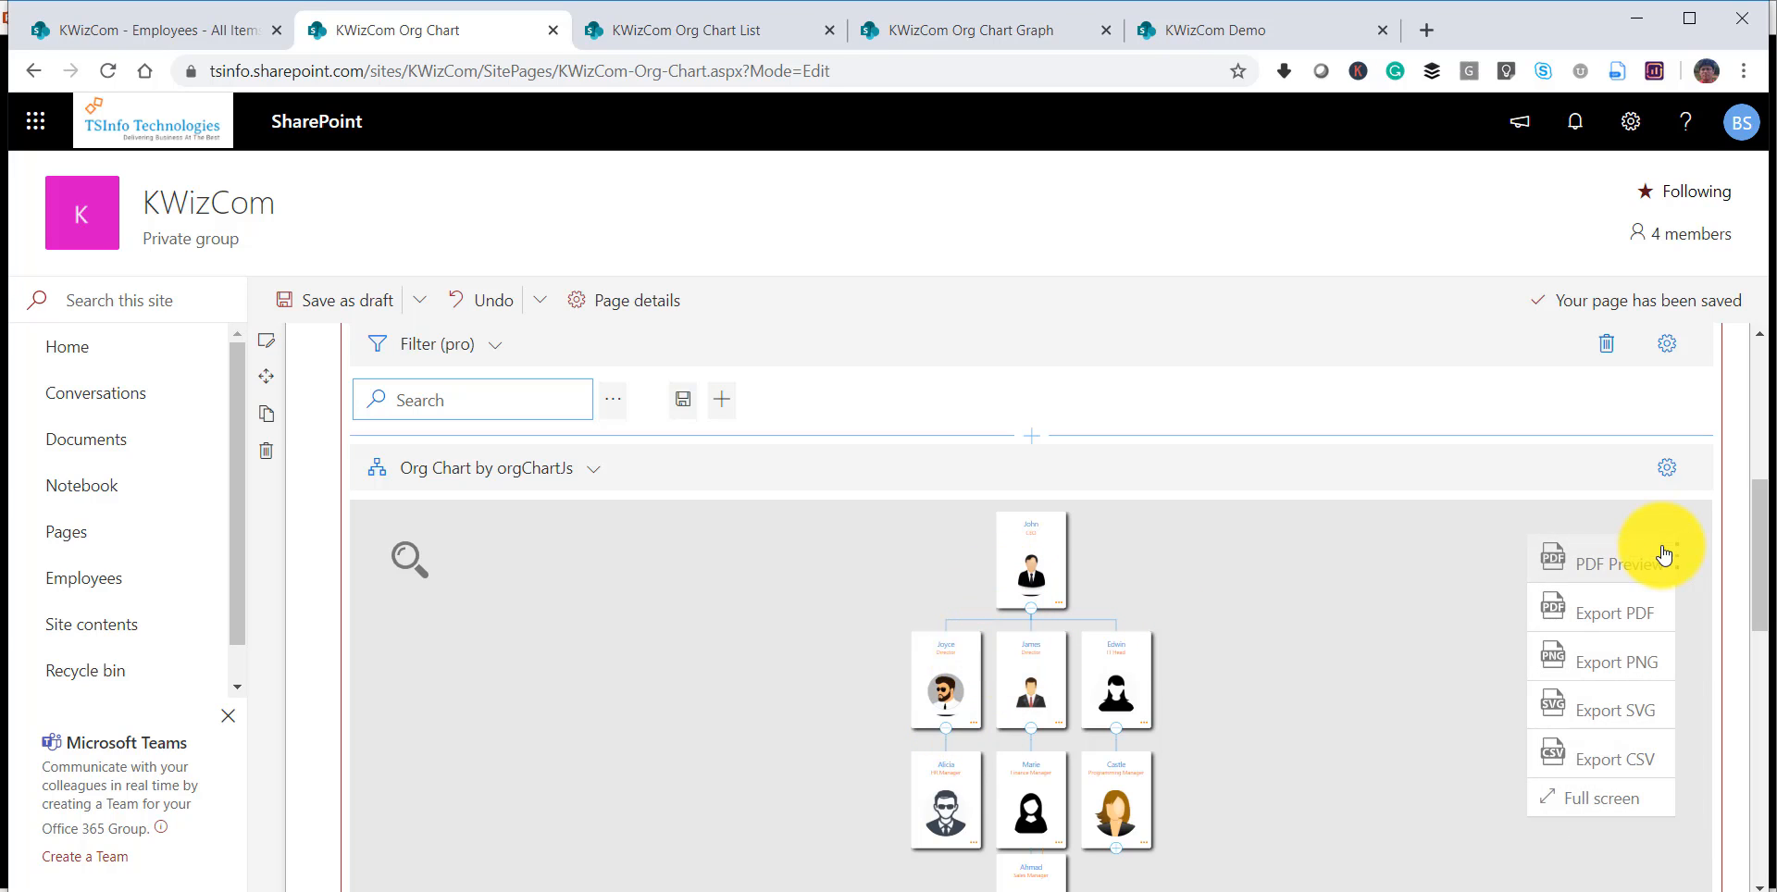
left_click(1657, 471)
scroll(1555, 627, "down", 10)
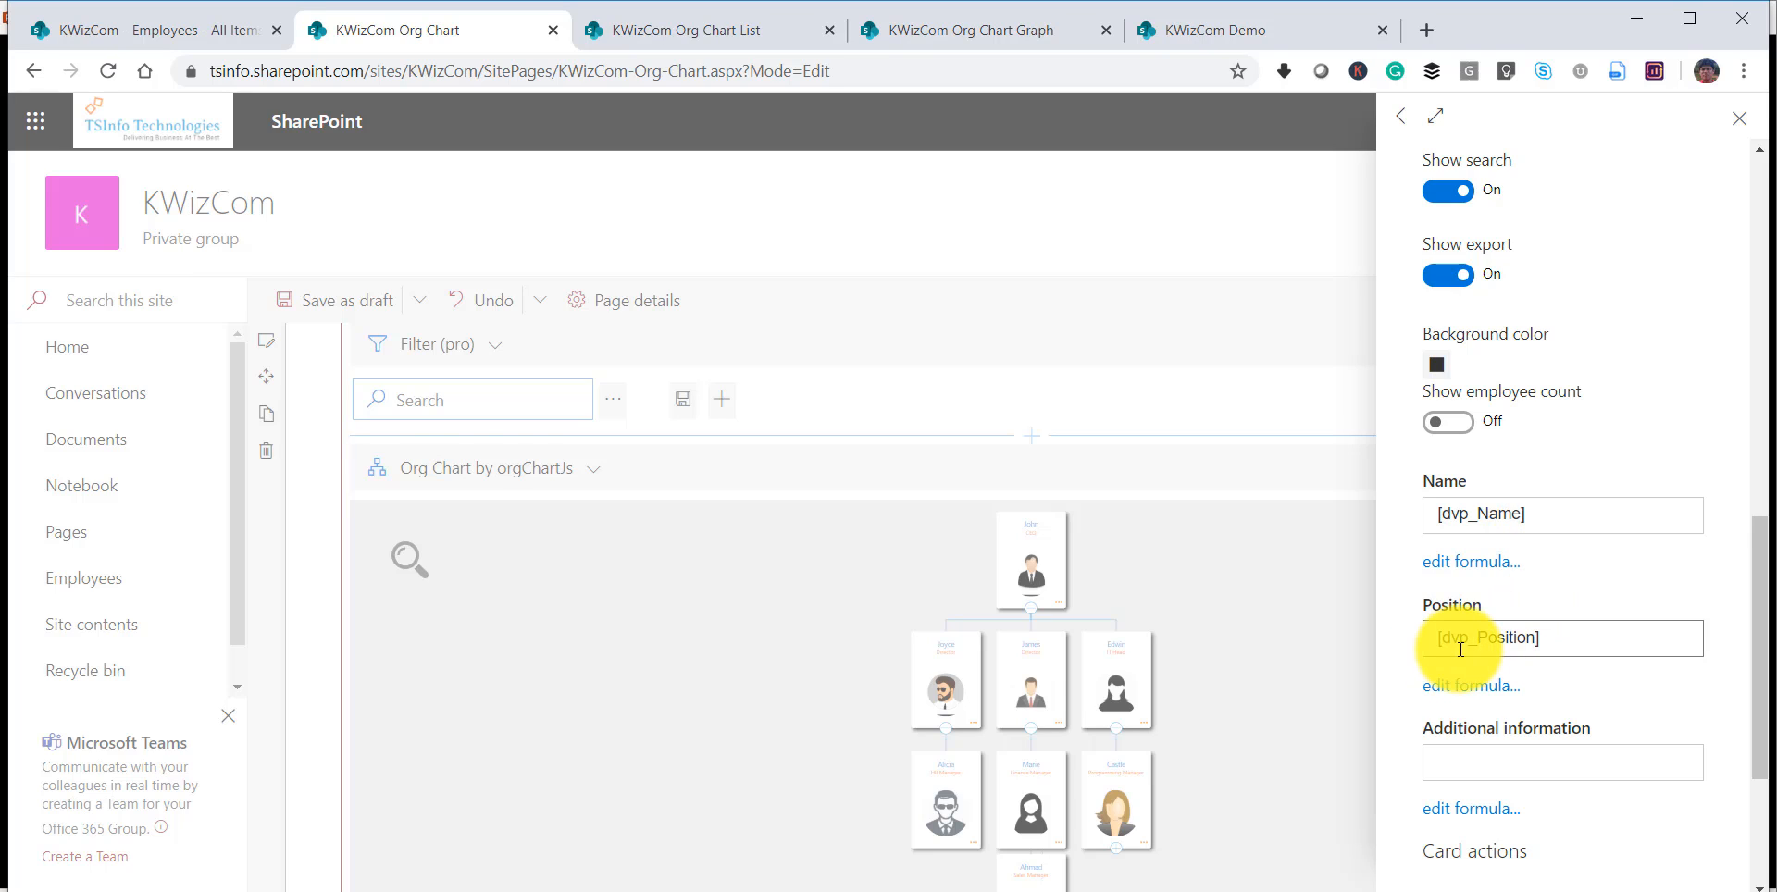
left_click(1464, 761)
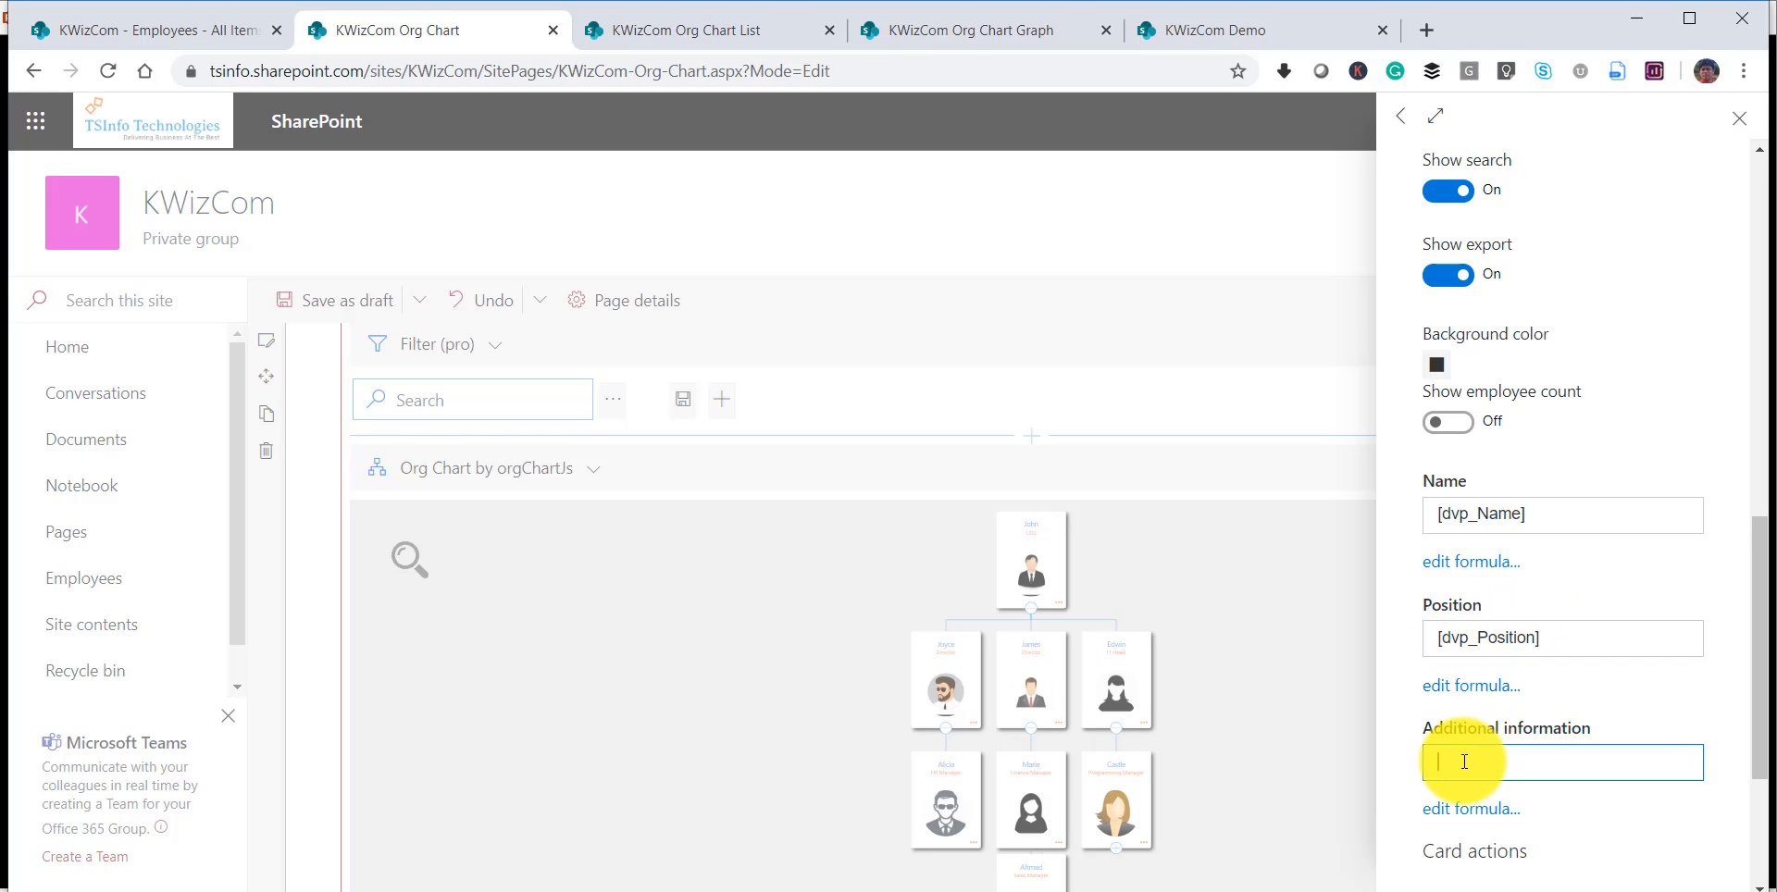
left_click(1476, 812)
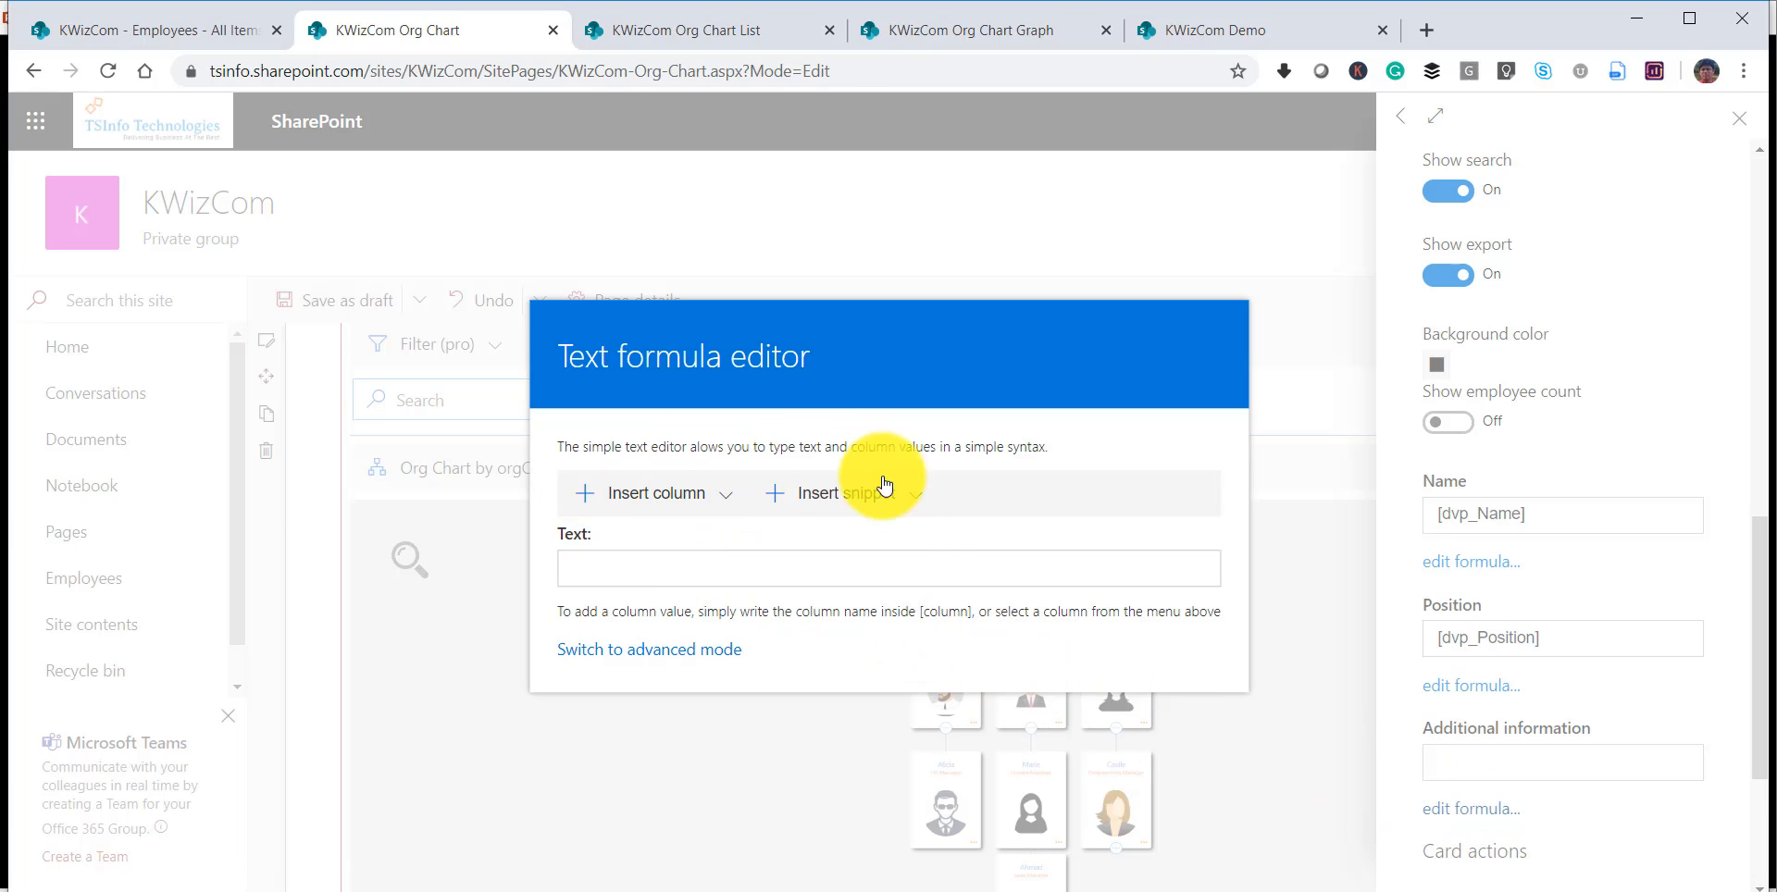
left_click(726, 500)
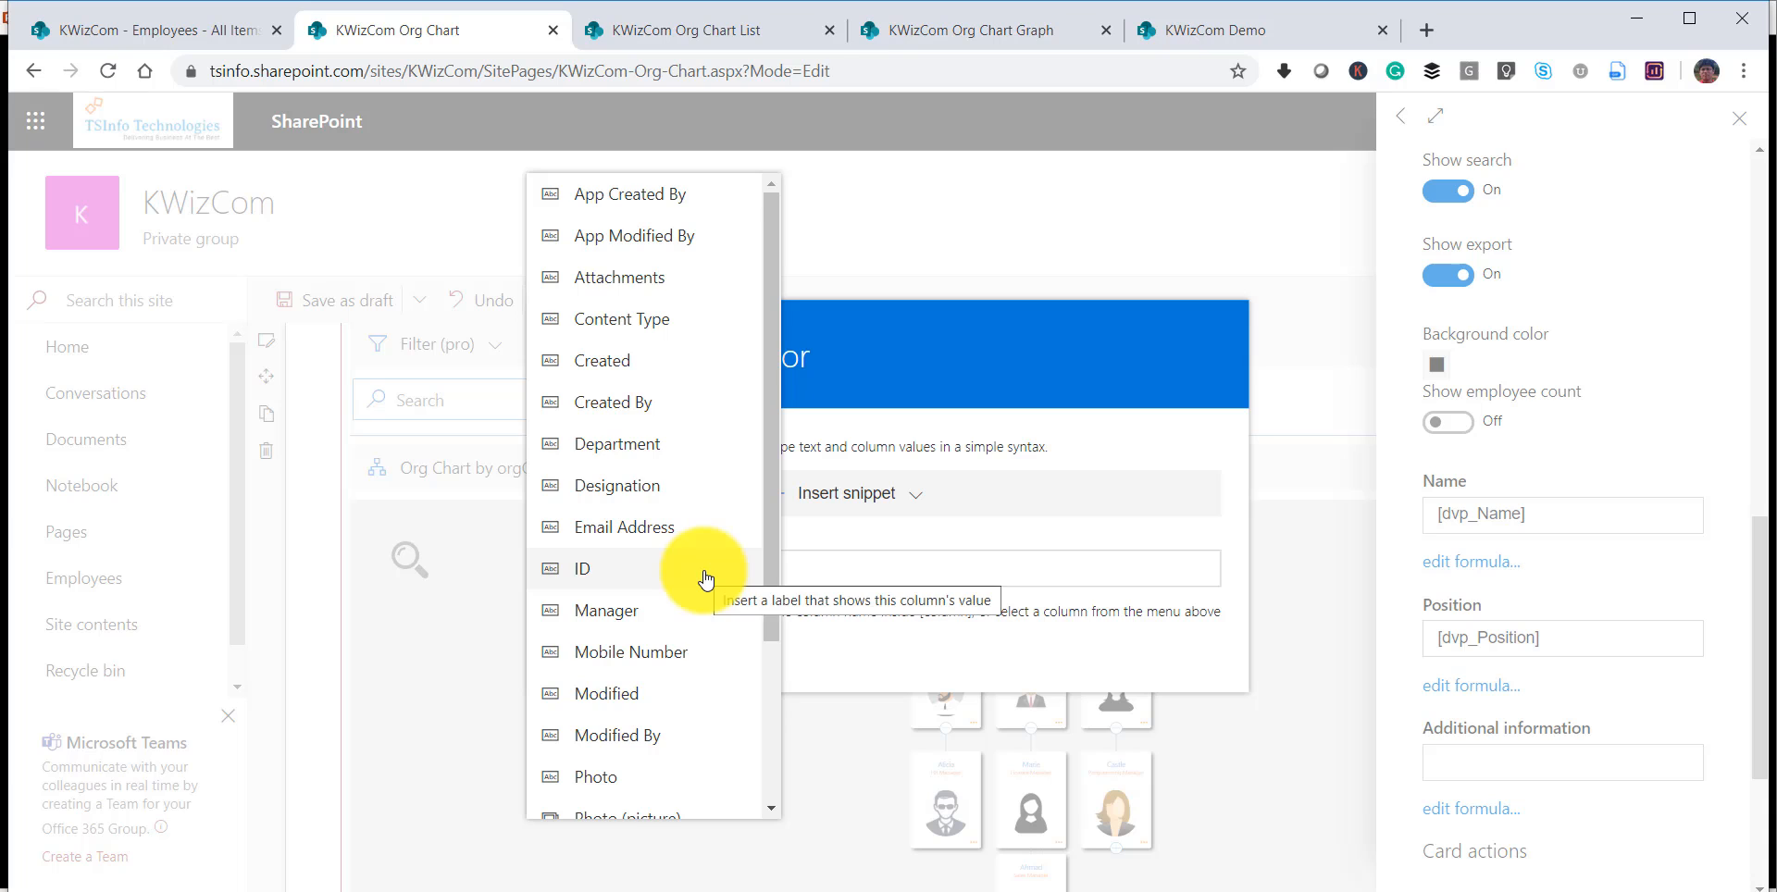
scroll(699, 567, "down", 3)
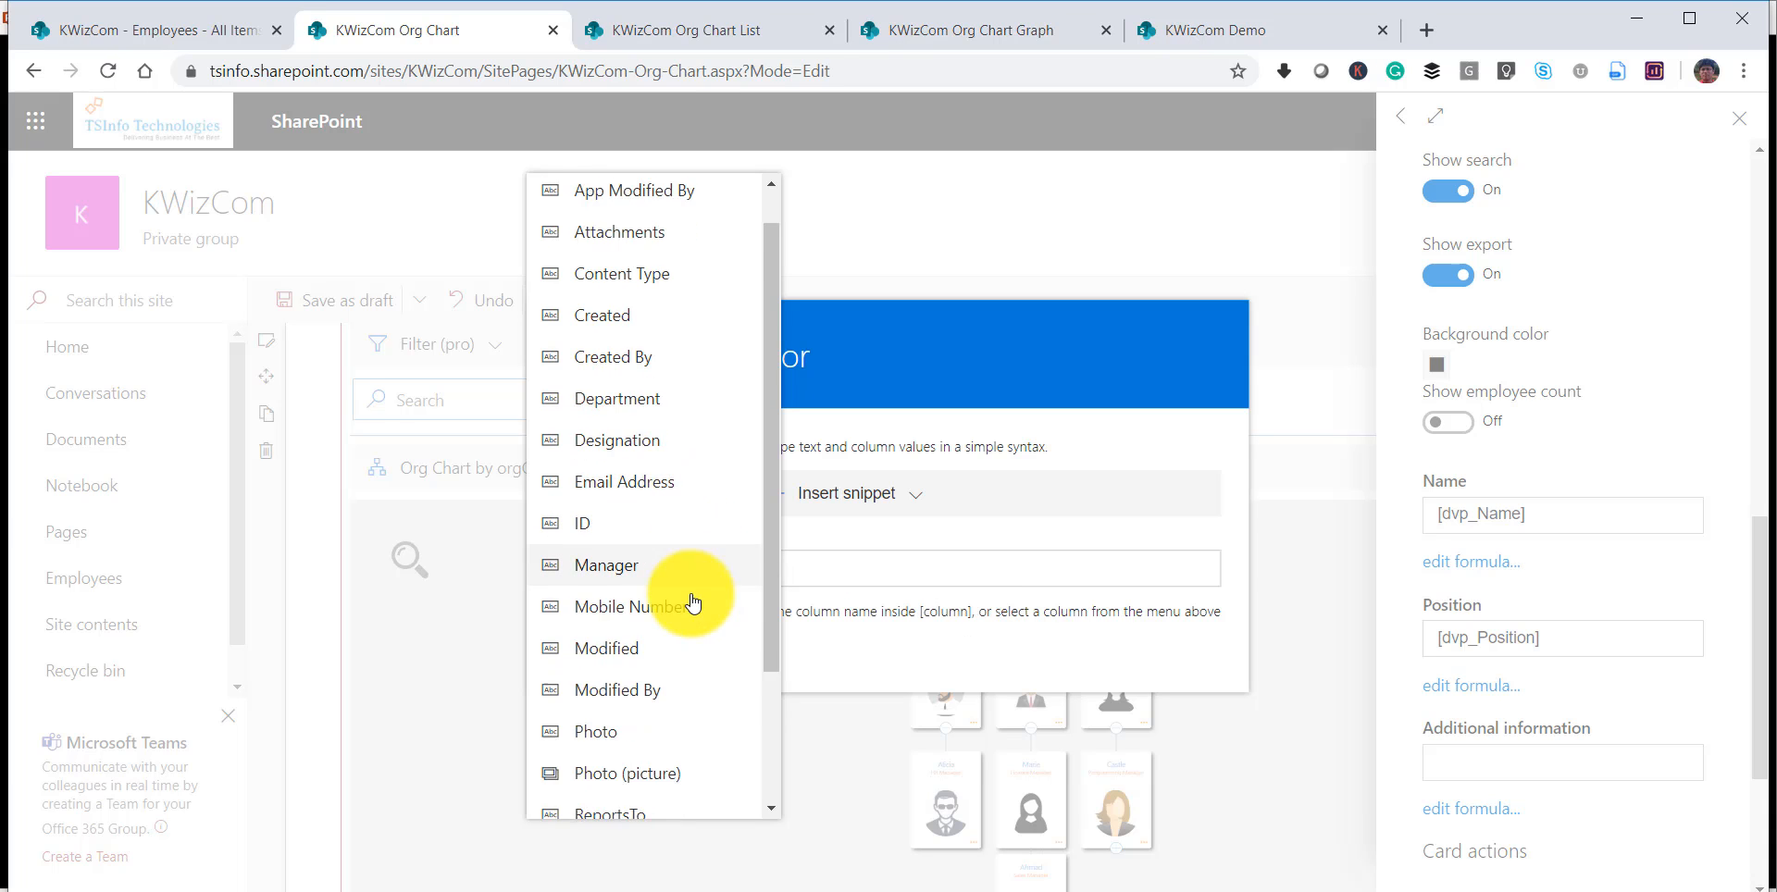
left_click(675, 543)
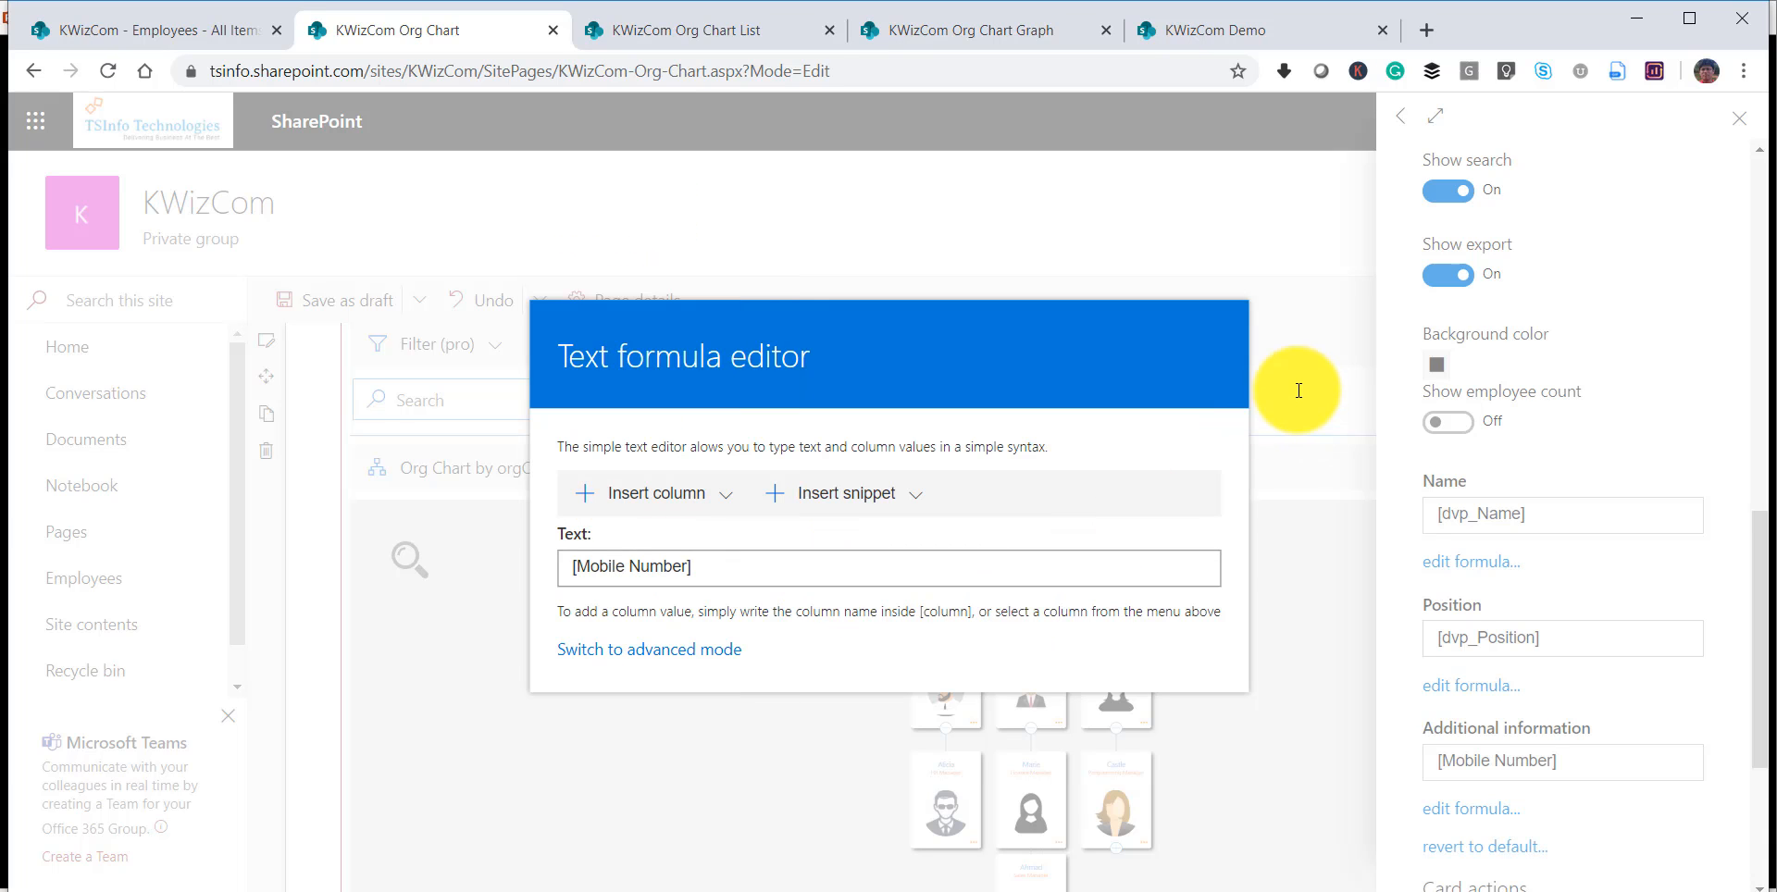
left_click(1336, 445)
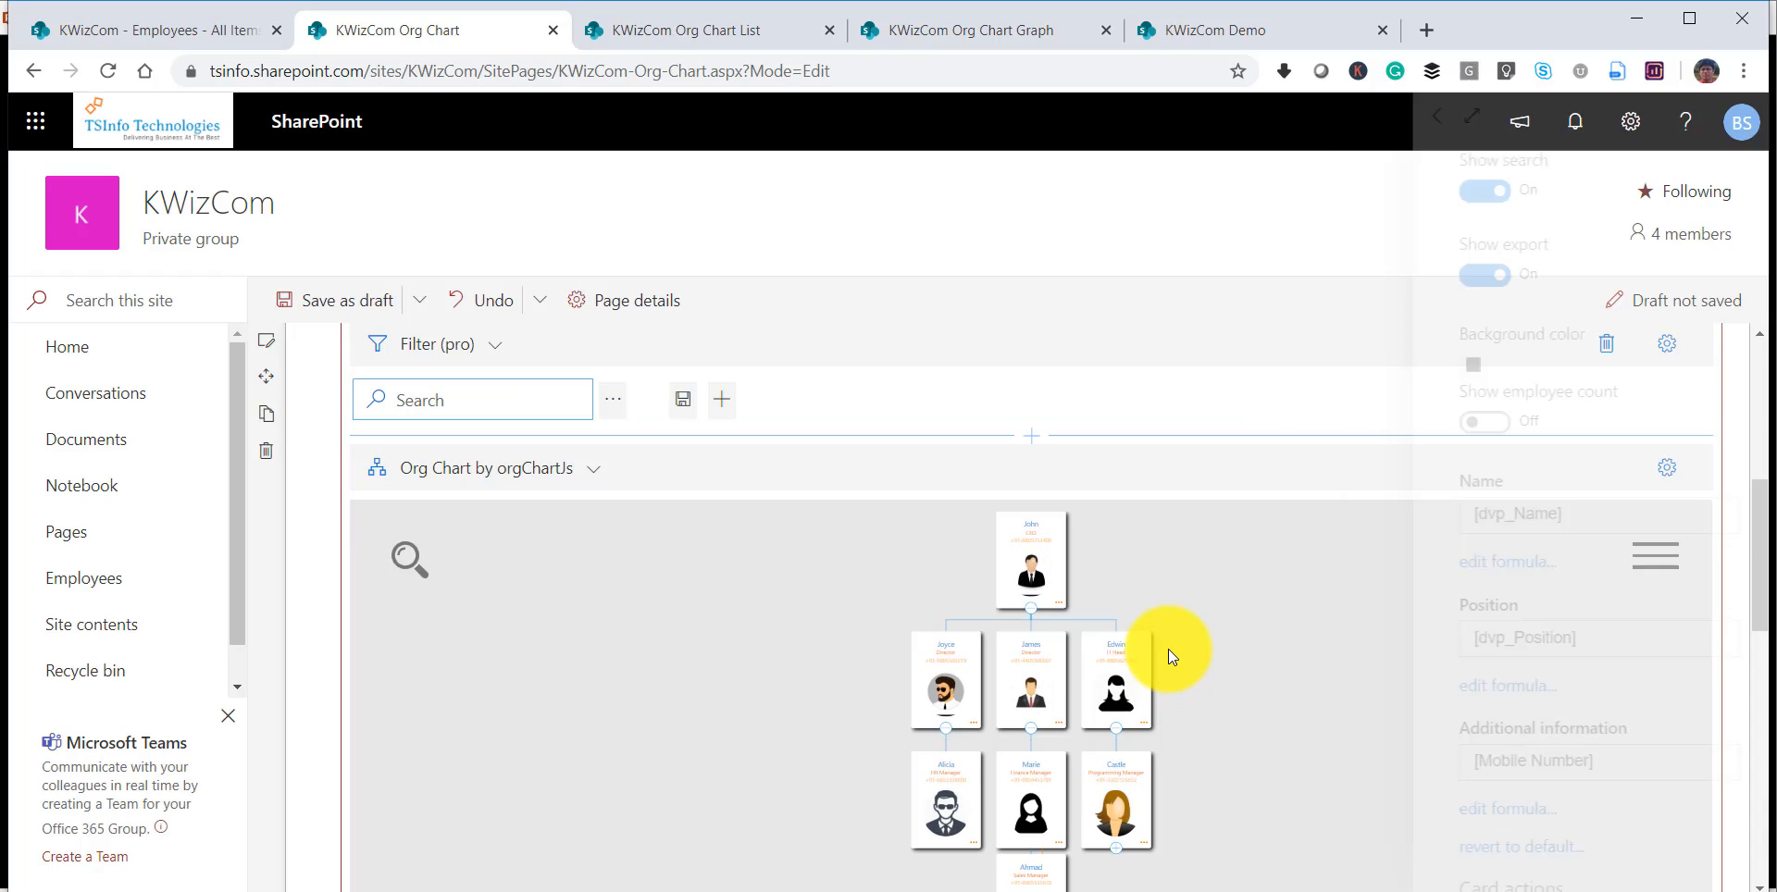
left_click(1168, 656)
scroll(1168, 648, "up", 5)
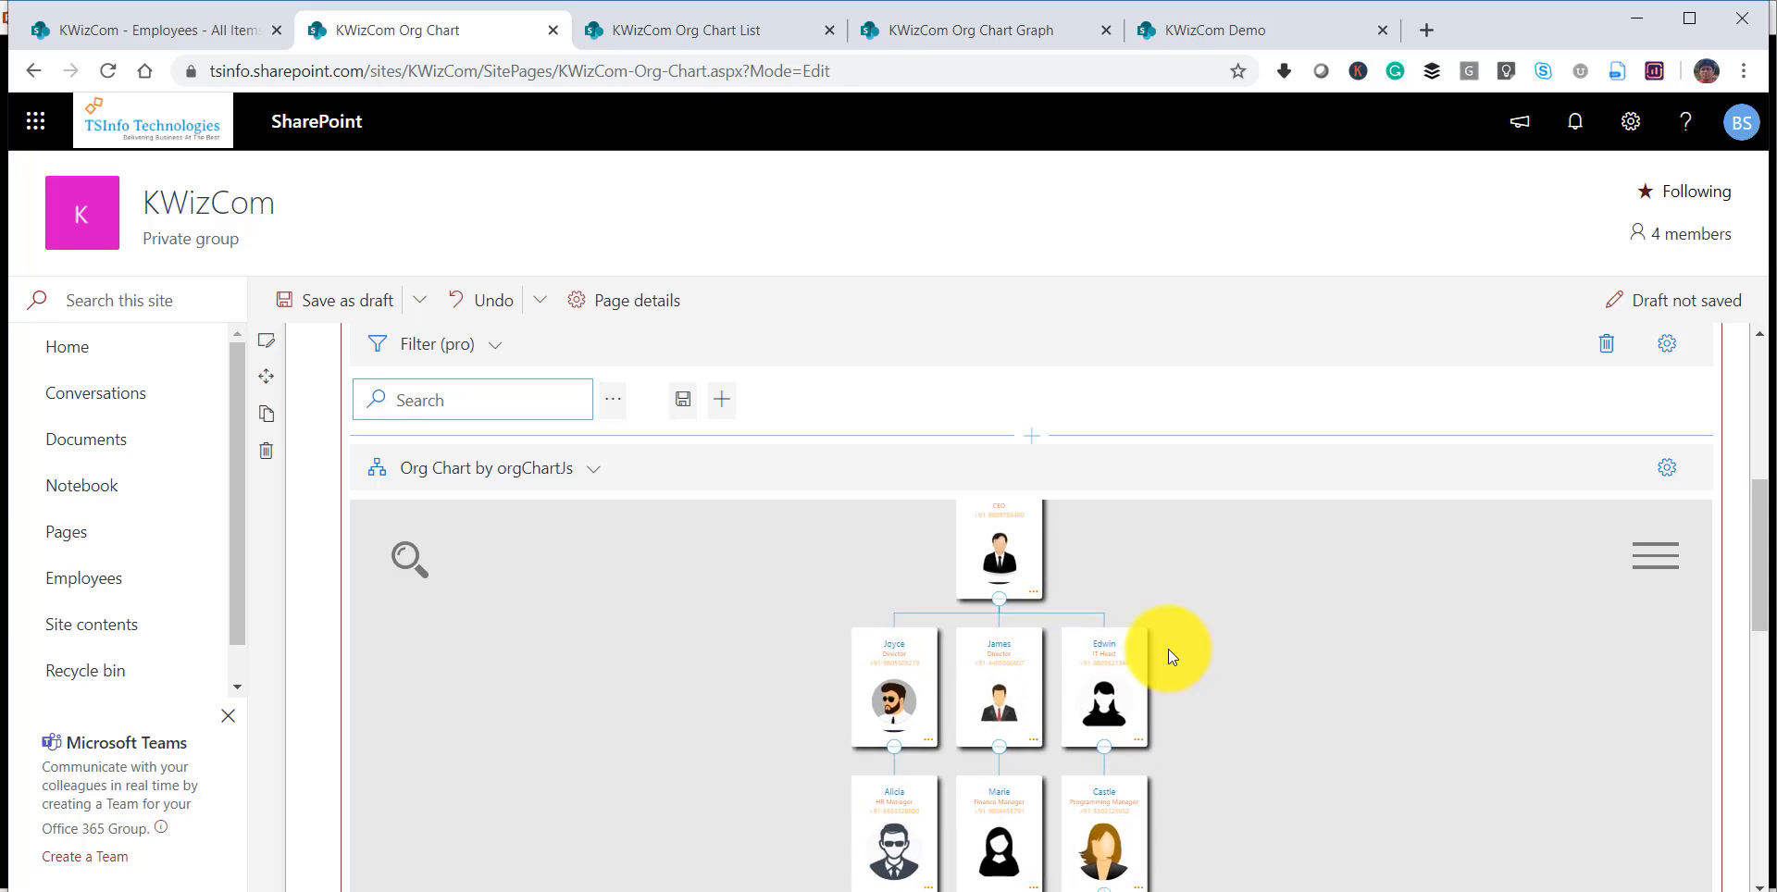
scroll(1067, 658, "up", 1)
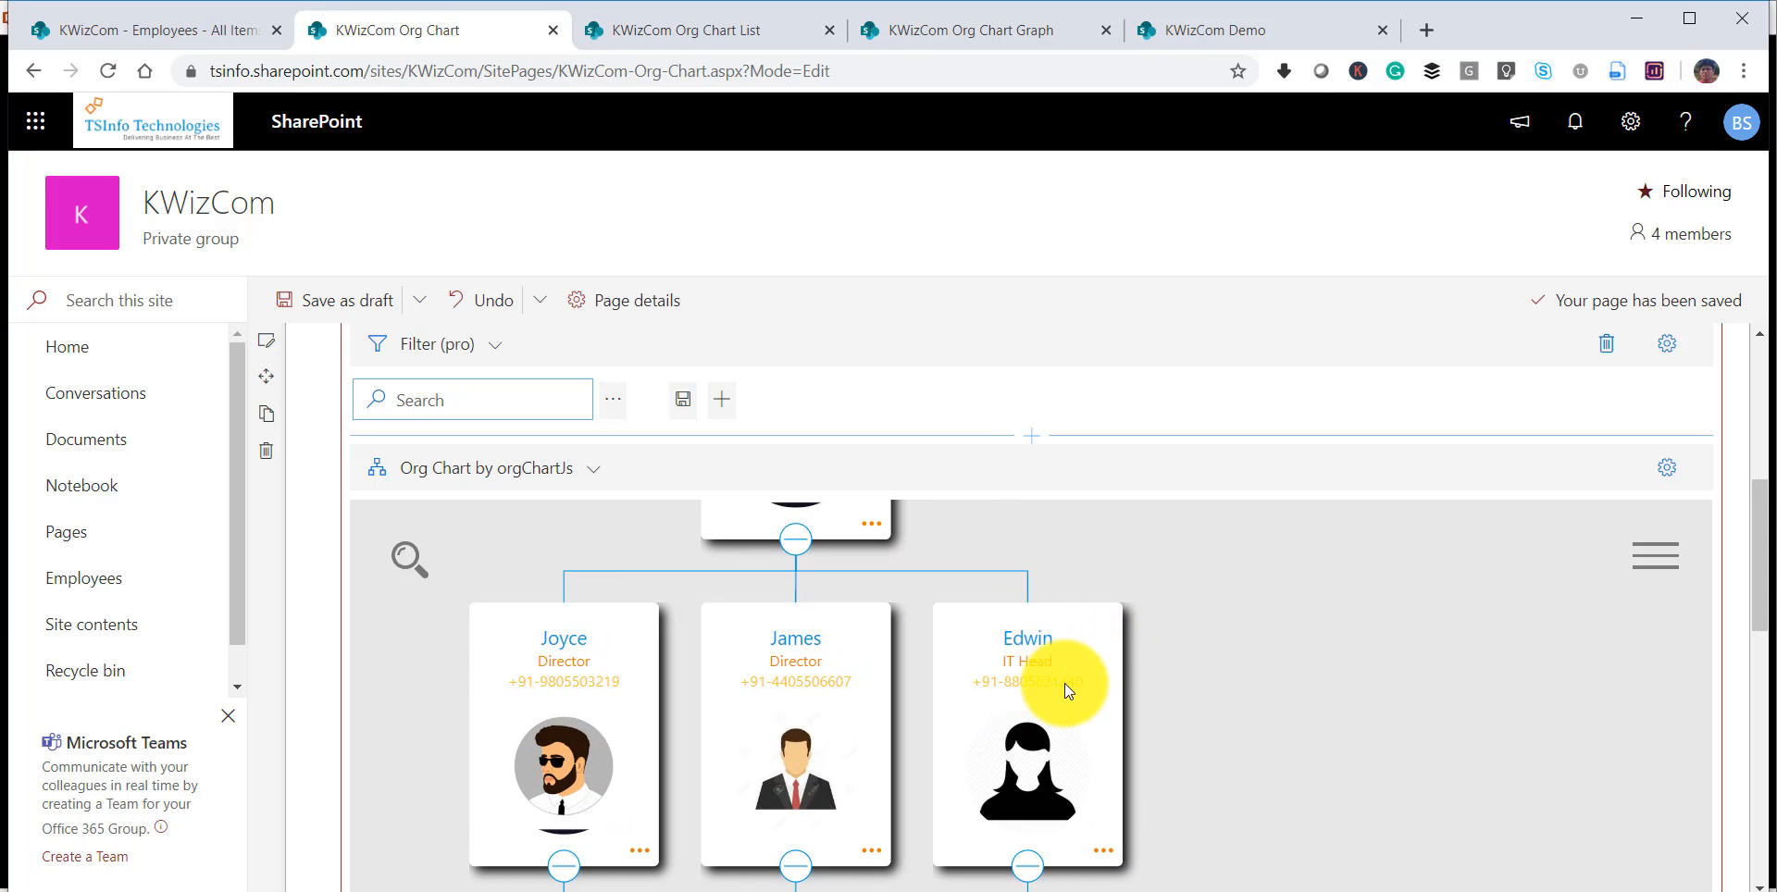
Add a new card action containing the Show city in maps script and close the org chart settings.
left_click(1666, 467)
scroll(1623, 740, "down", 10)
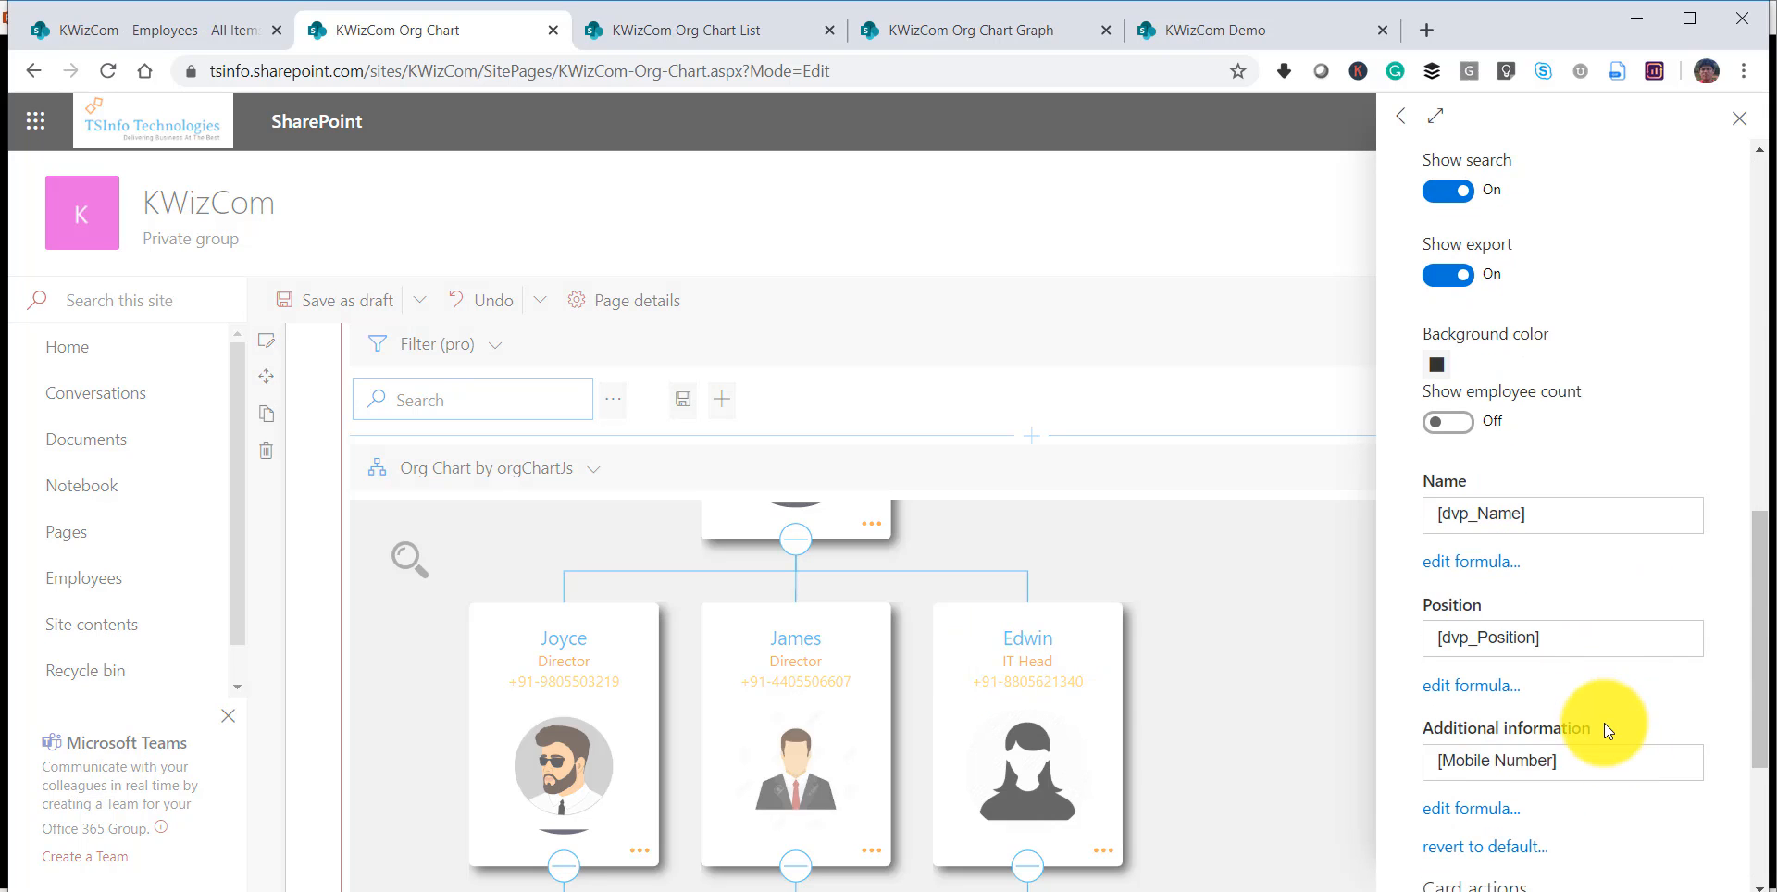
scroll(1603, 723, "down", 3)
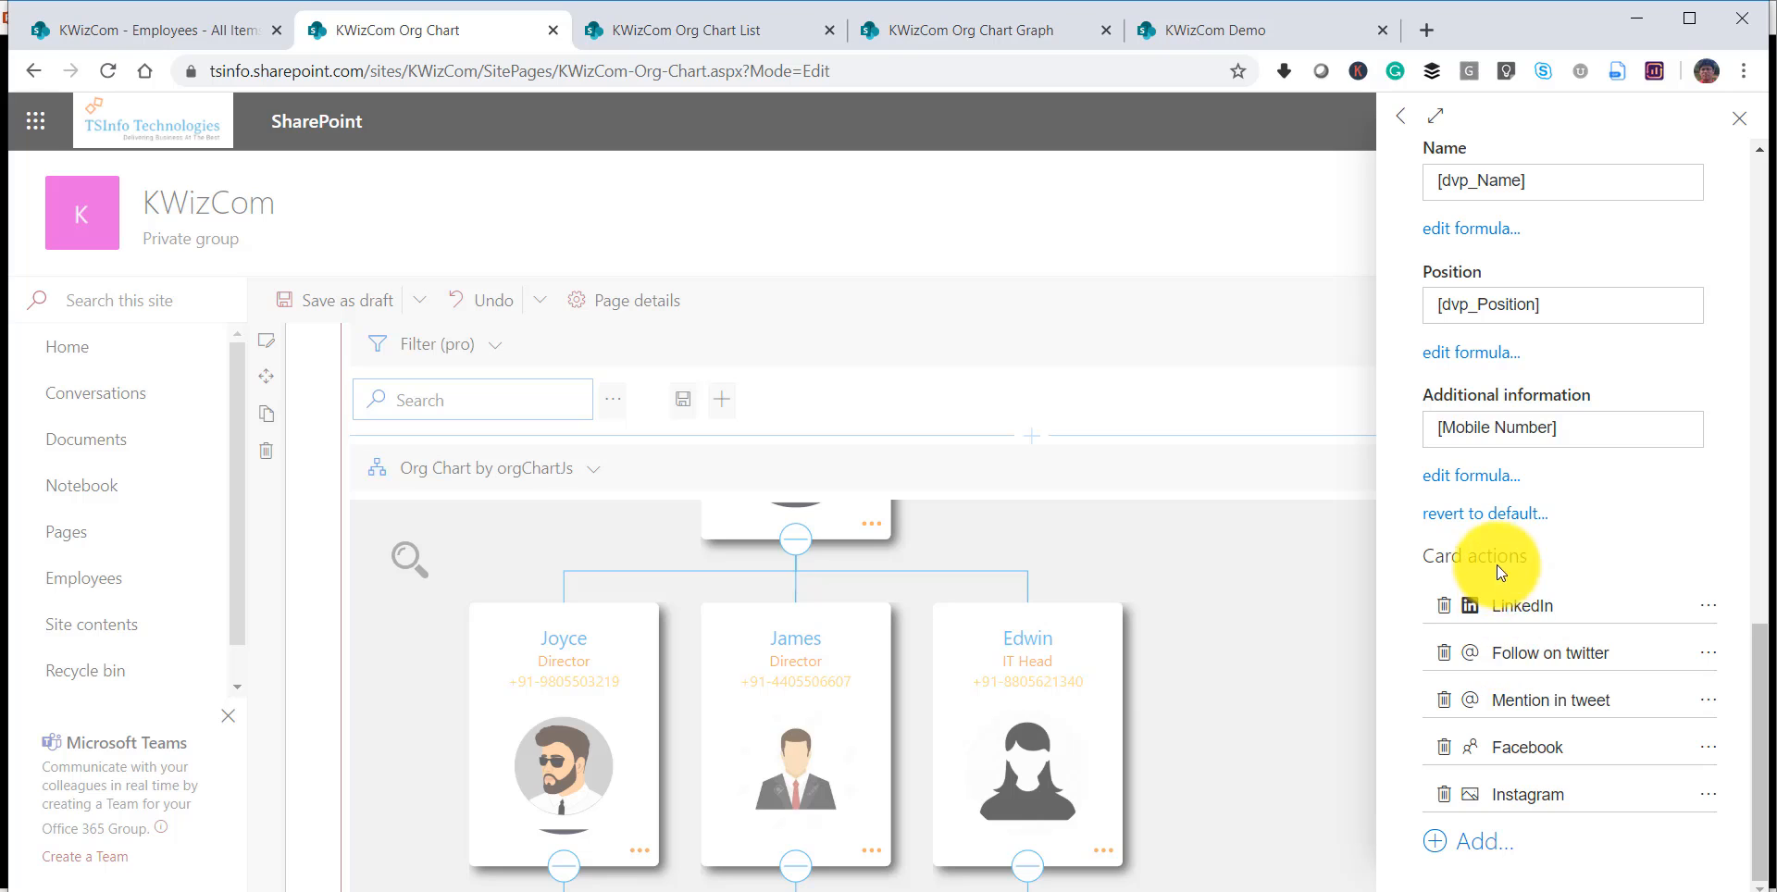
left_click(1482, 856)
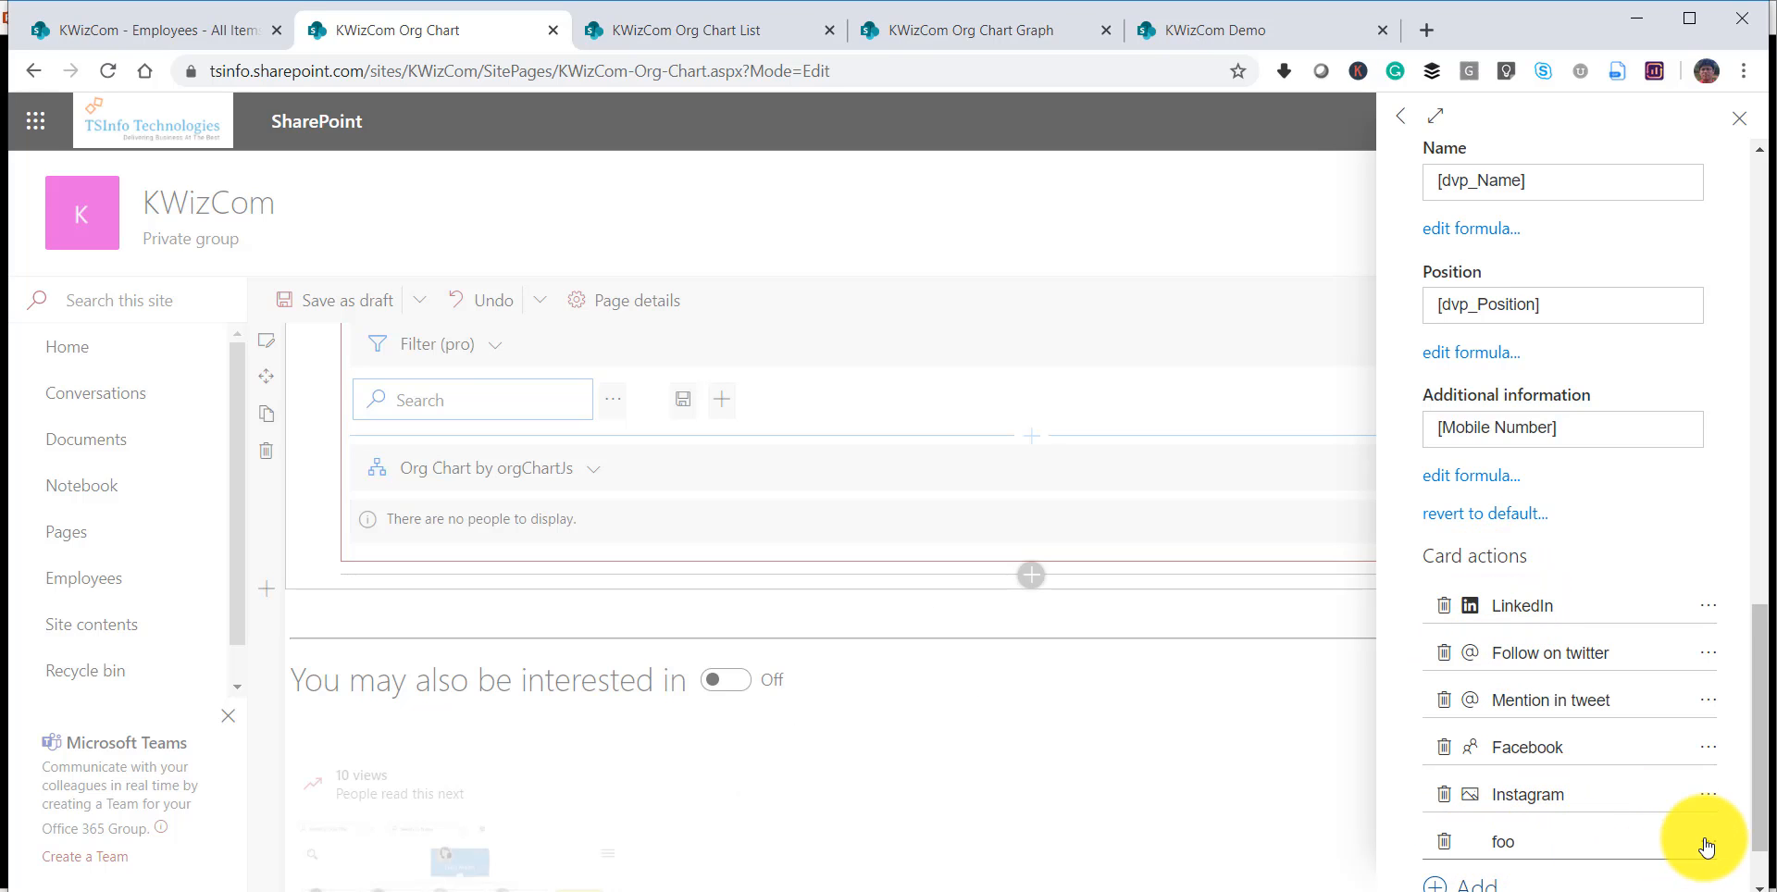
left_click(1702, 843)
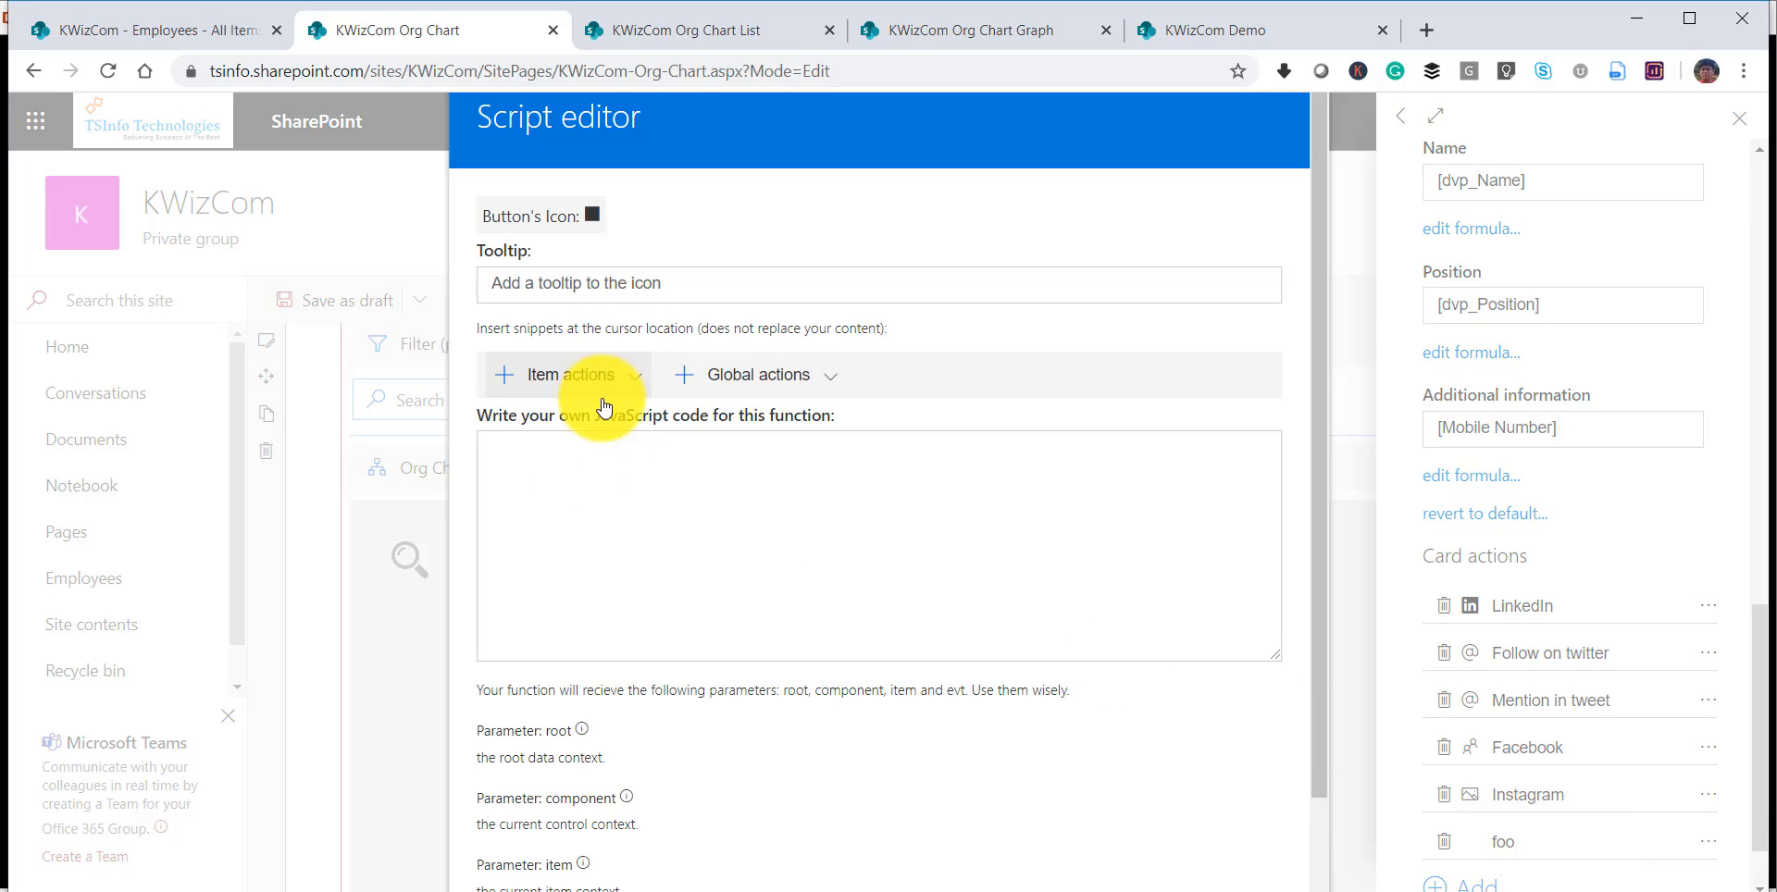
left_click(642, 387)
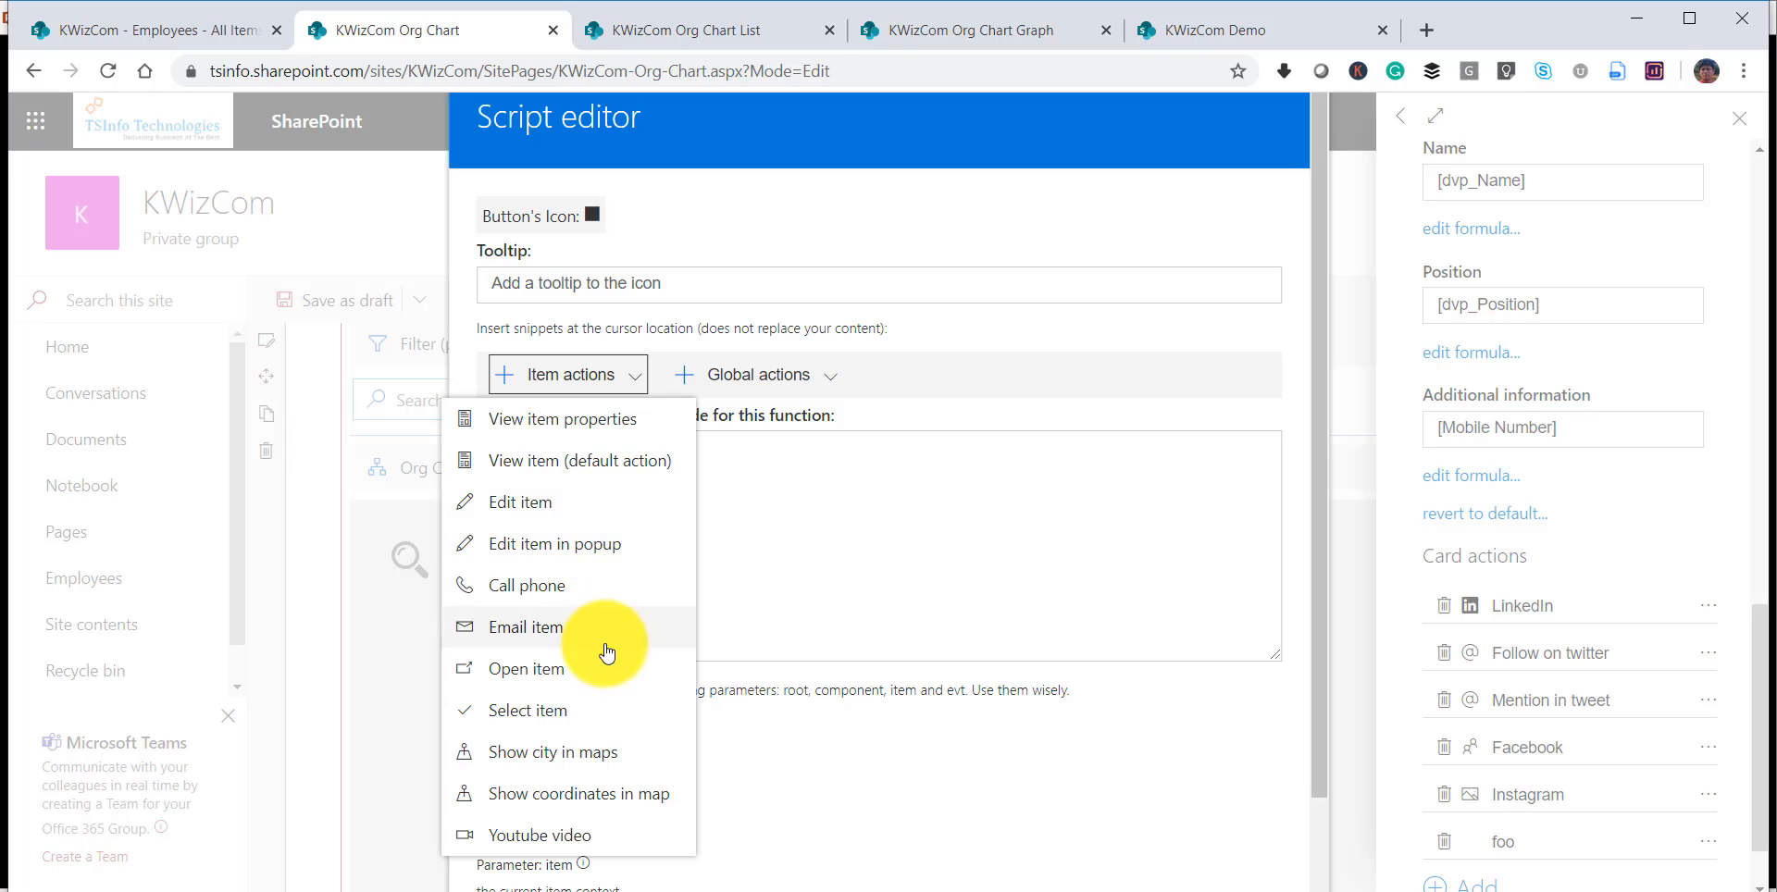
left_click(583, 751)
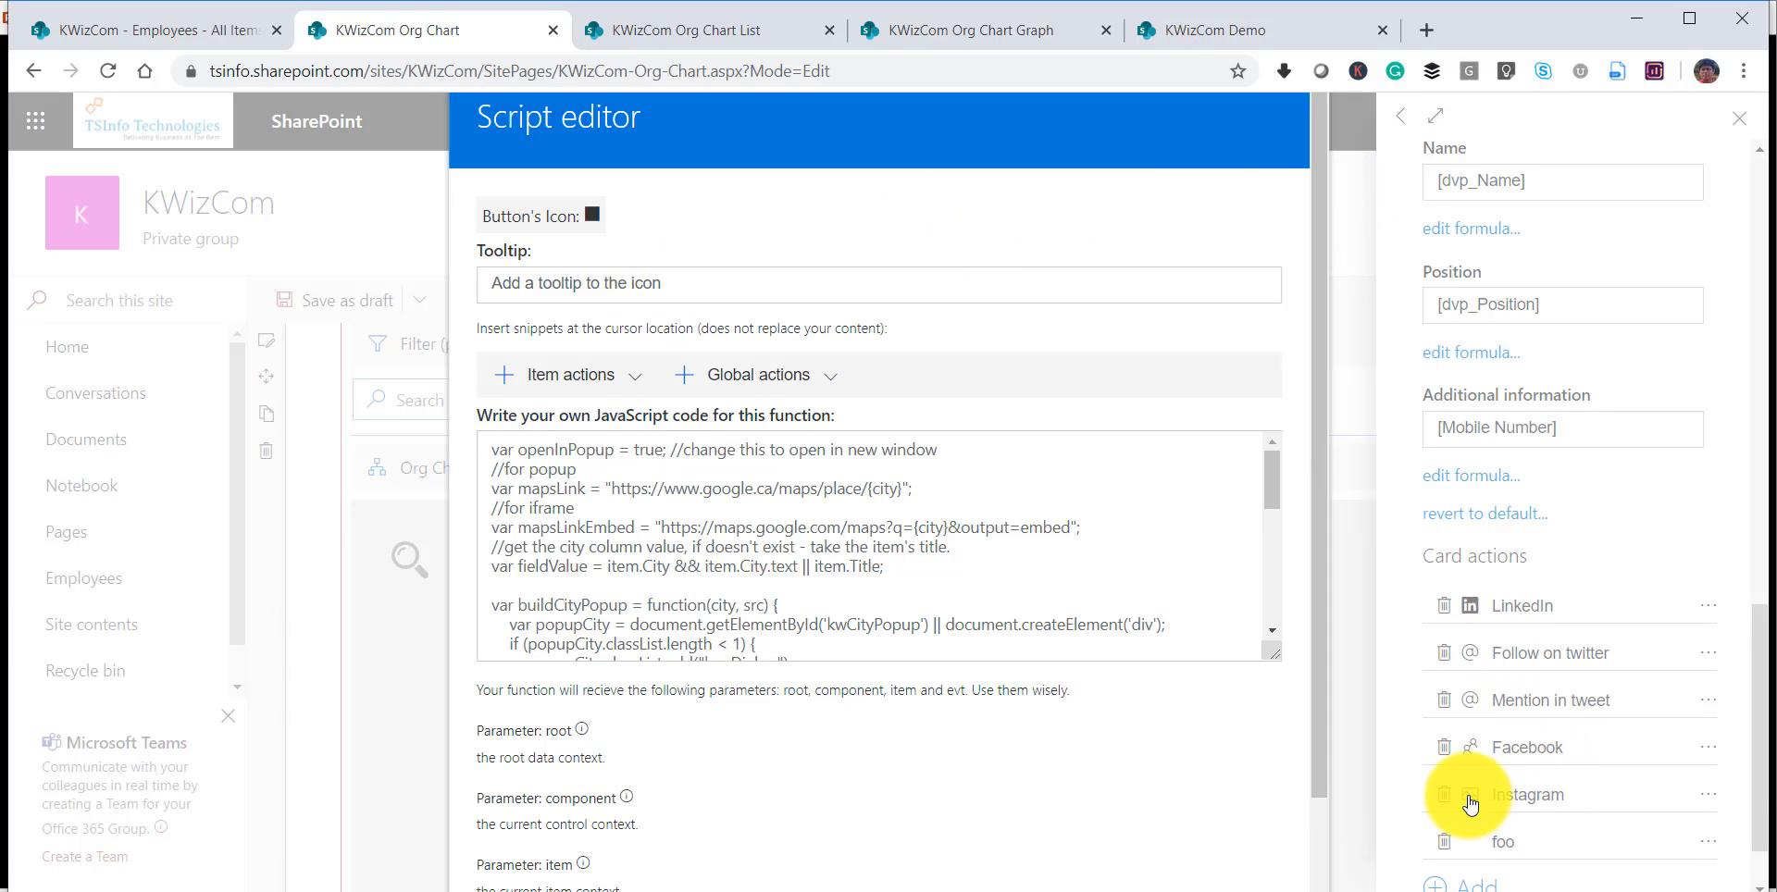
left_click(1759, 738)
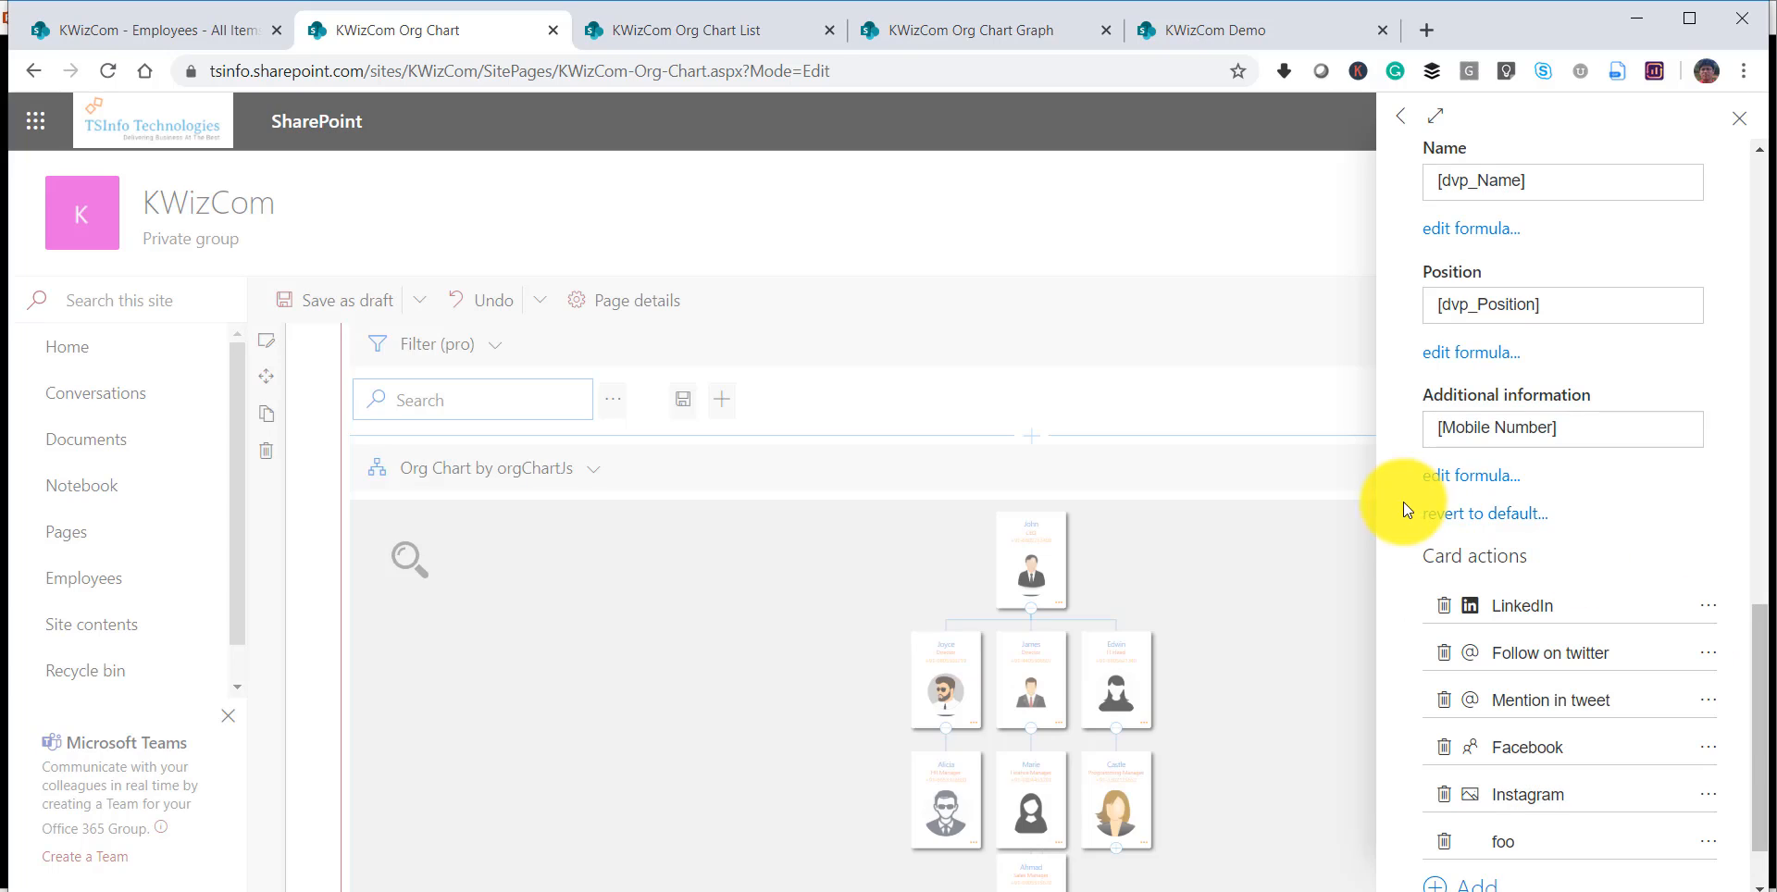
left_click_drag(1758, 635, 1755, 505)
left_click(1739, 117)
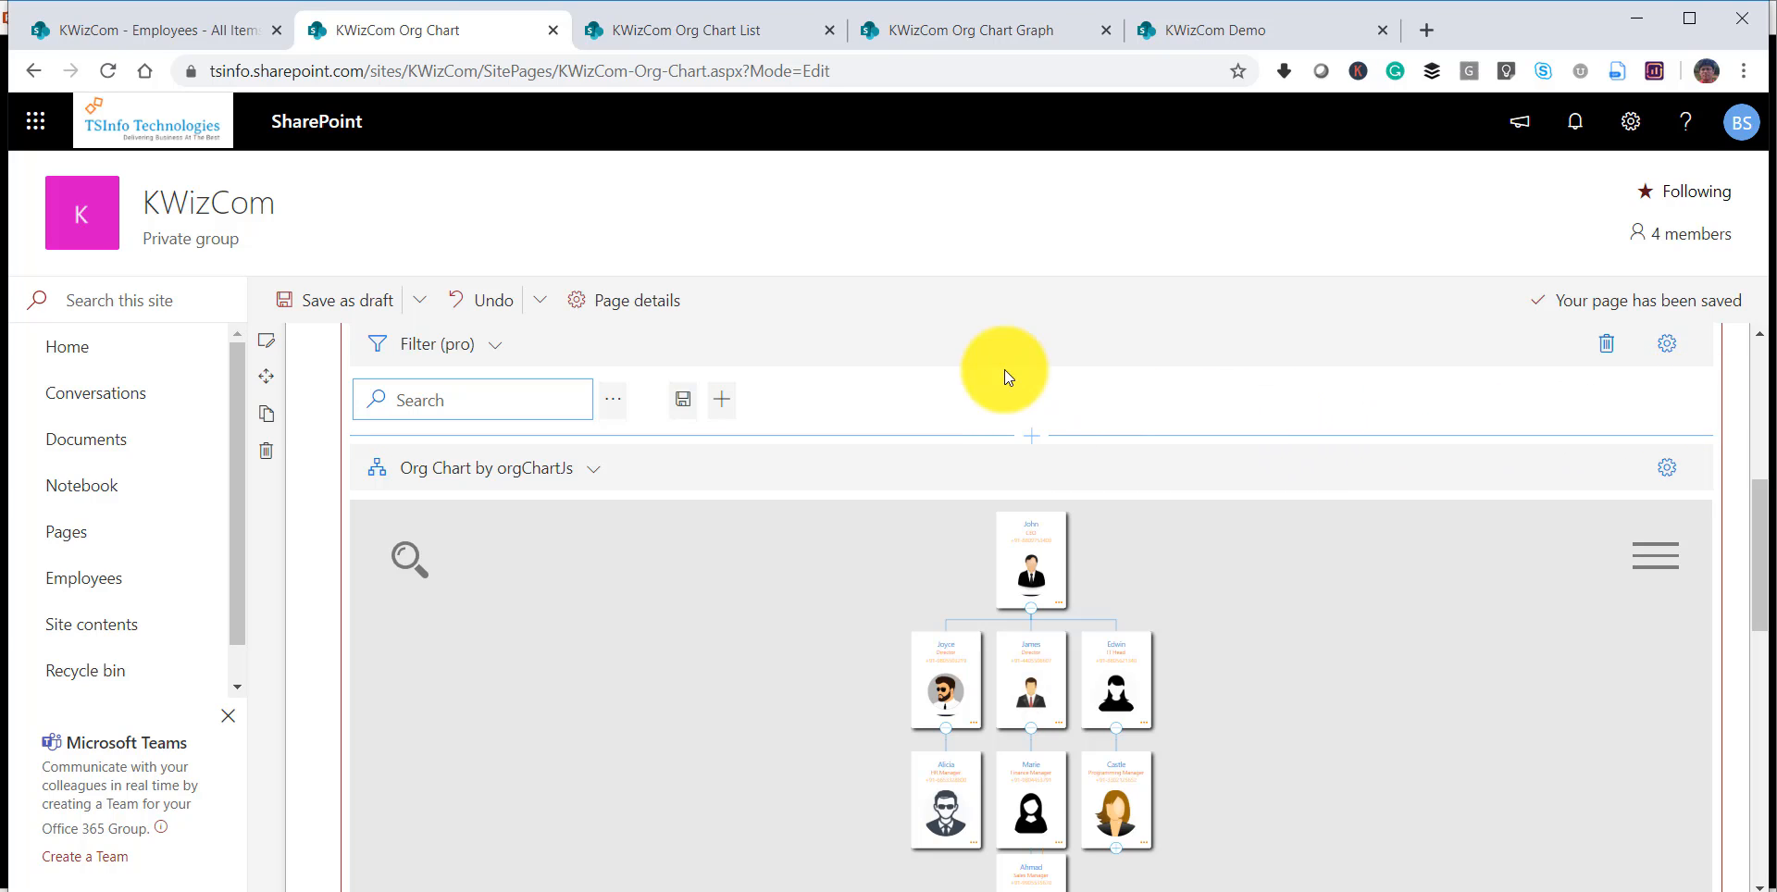
Republish the KWizCom Org Chart page.
left_click_drag(1756, 500, 1757, 333)
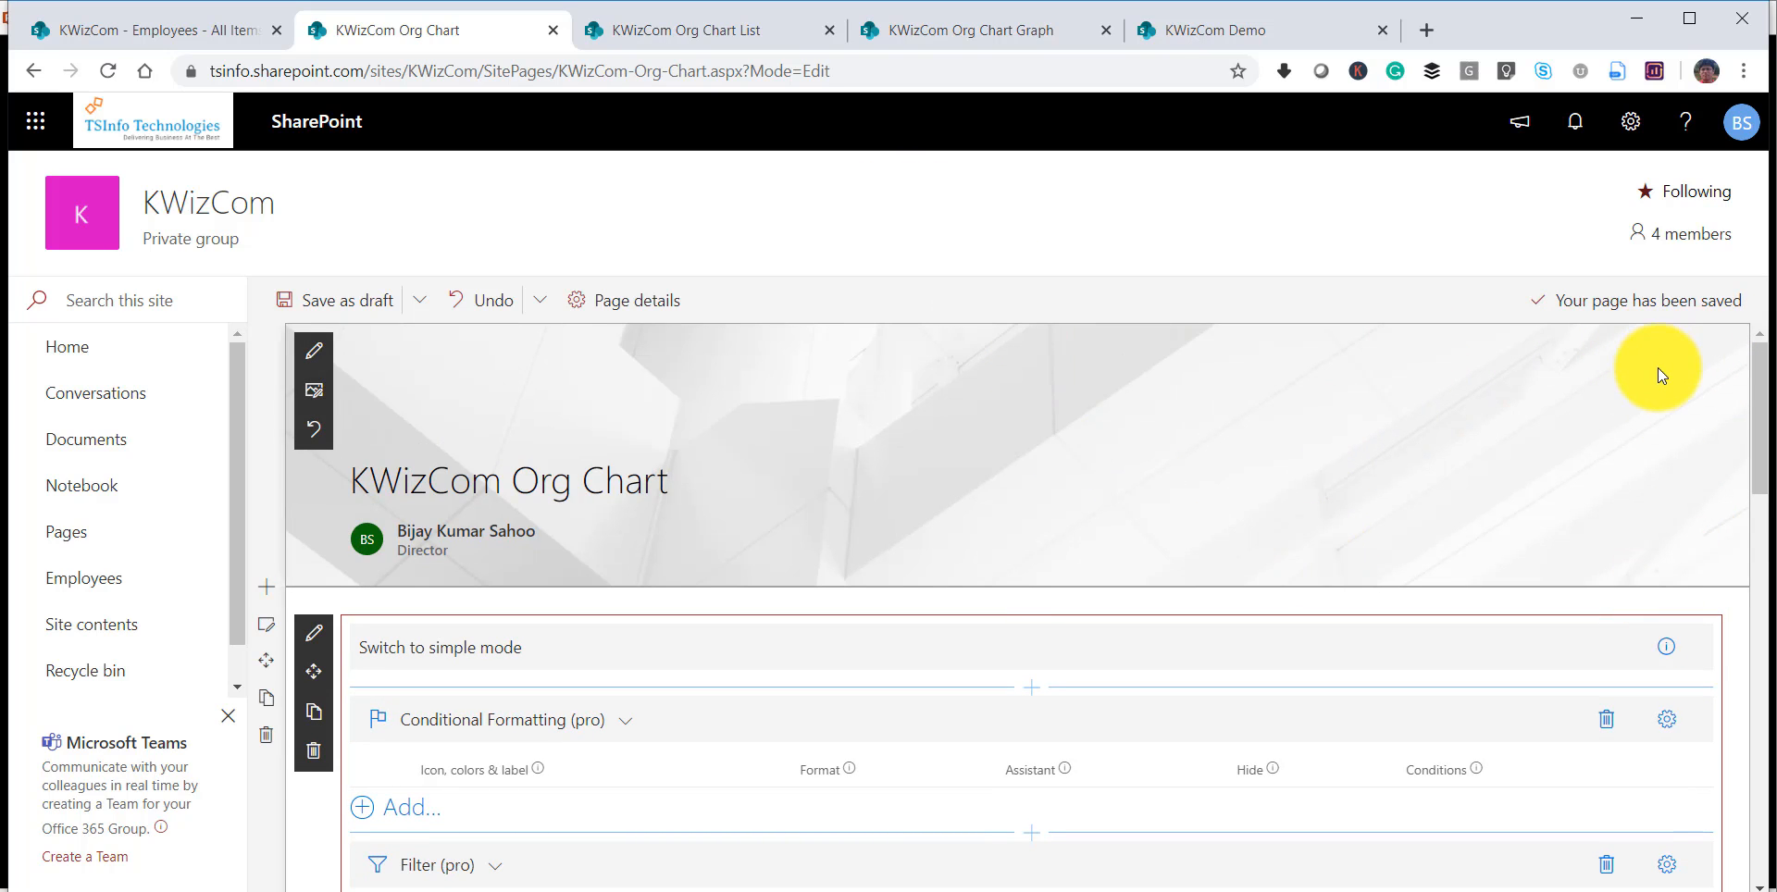
left_click_drag(1758, 436, 1769, 519)
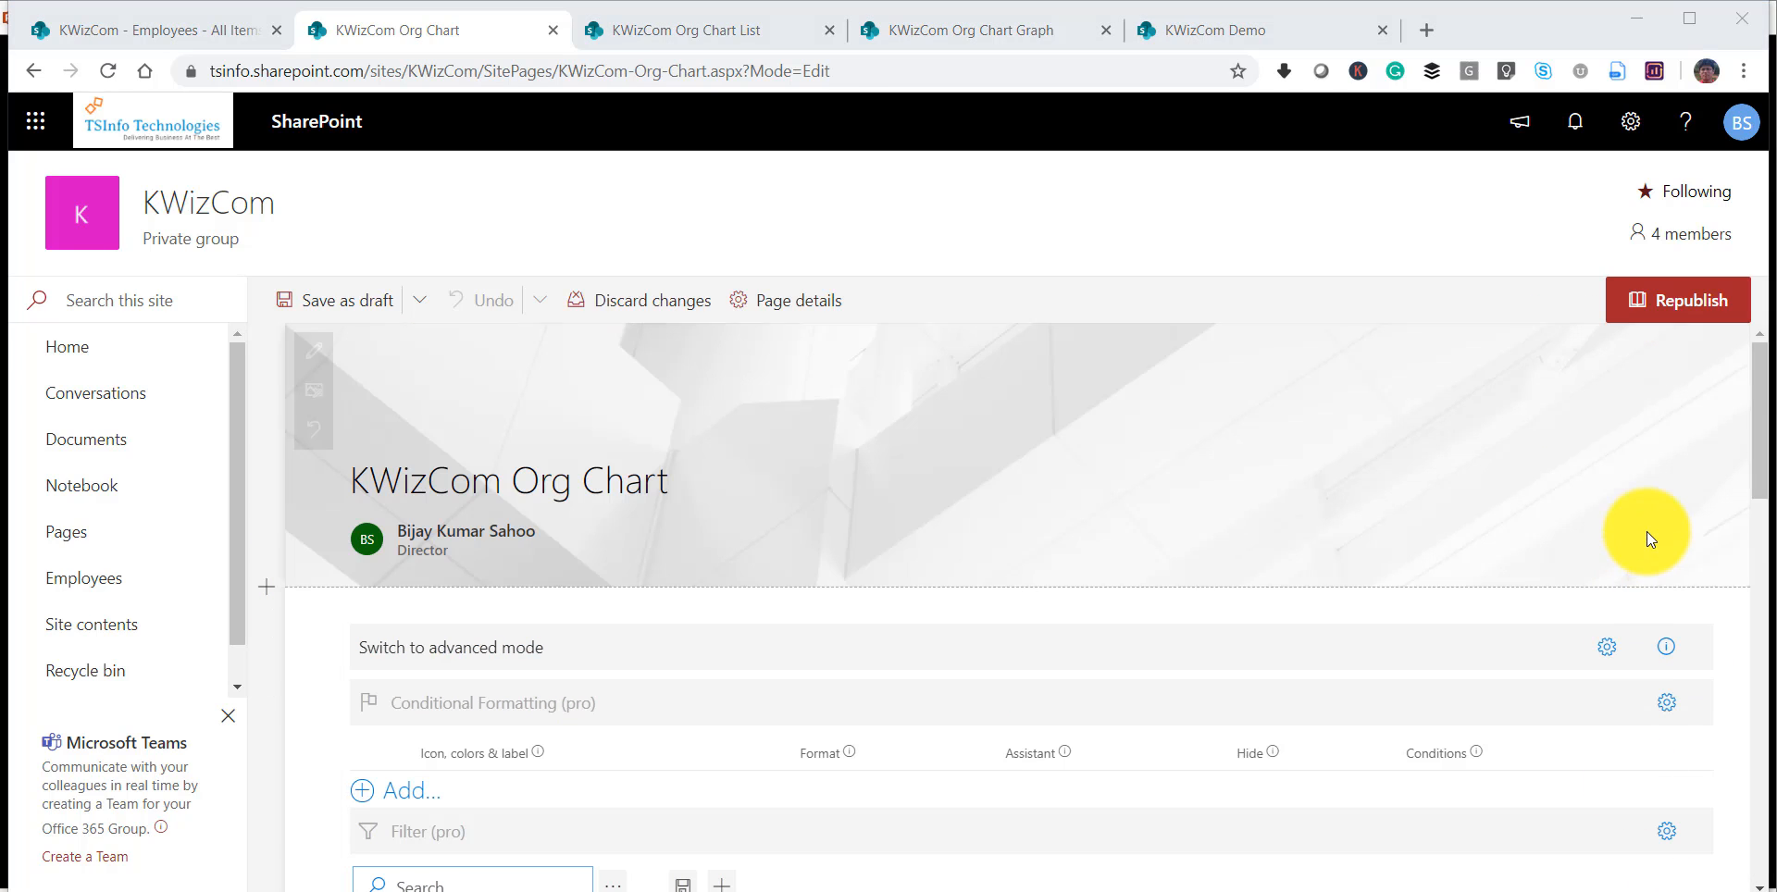
left_click(1675, 304)
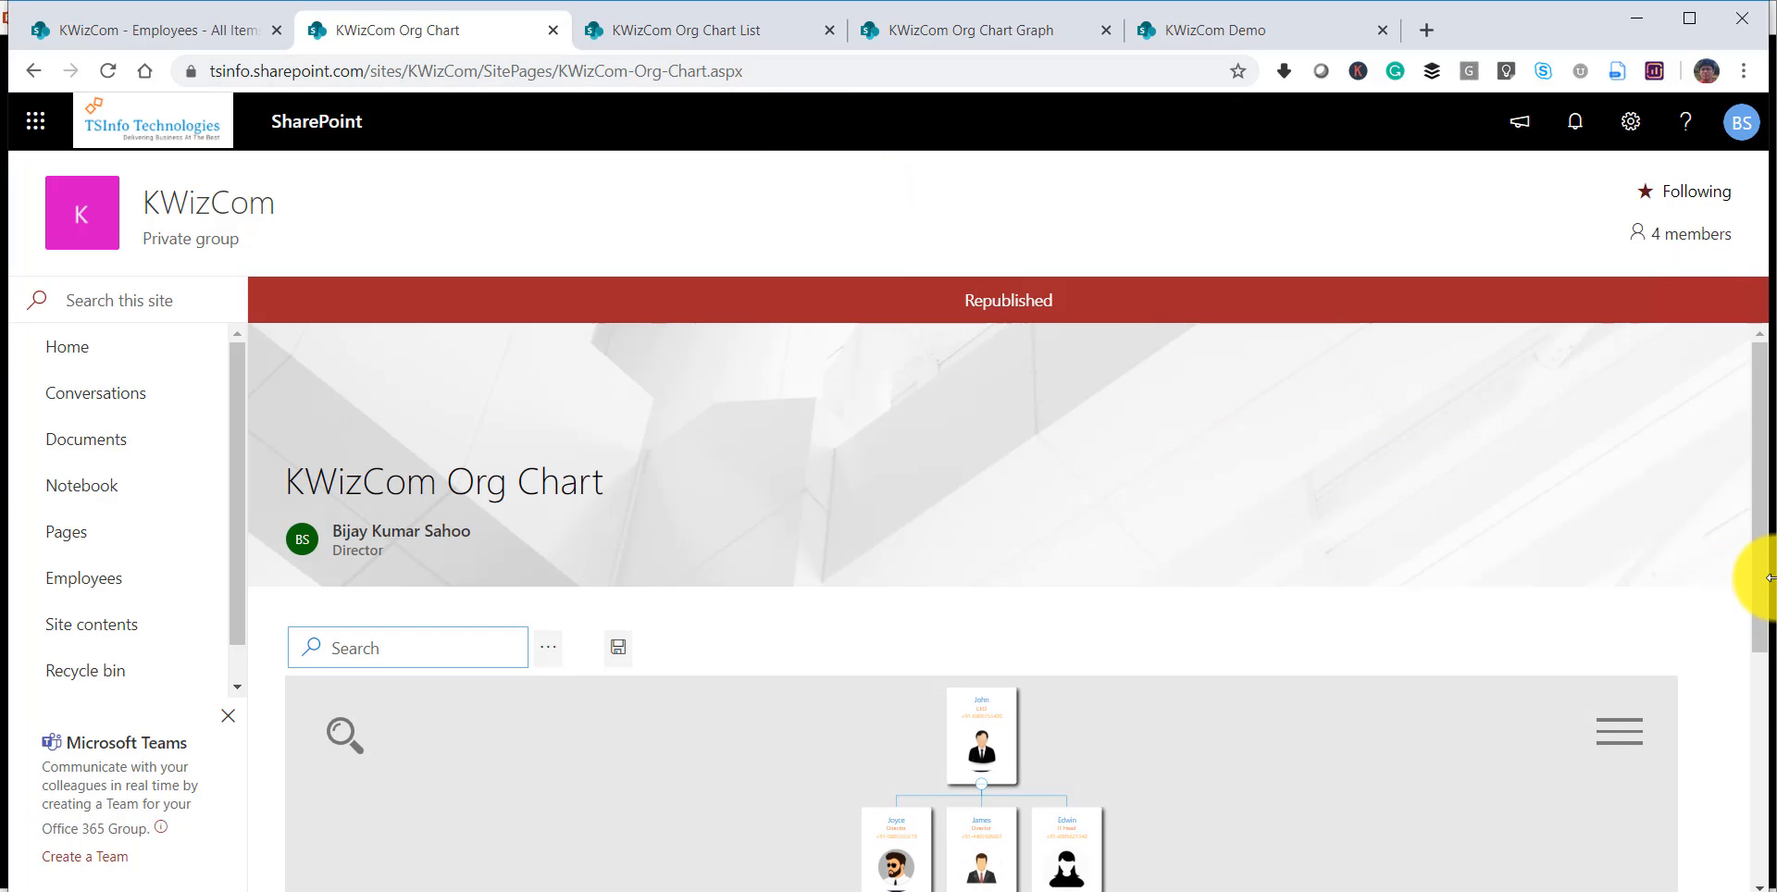
Show the published org chart in full screen and view the contact card of the middle director.
scroll(1749, 686, "down", 4)
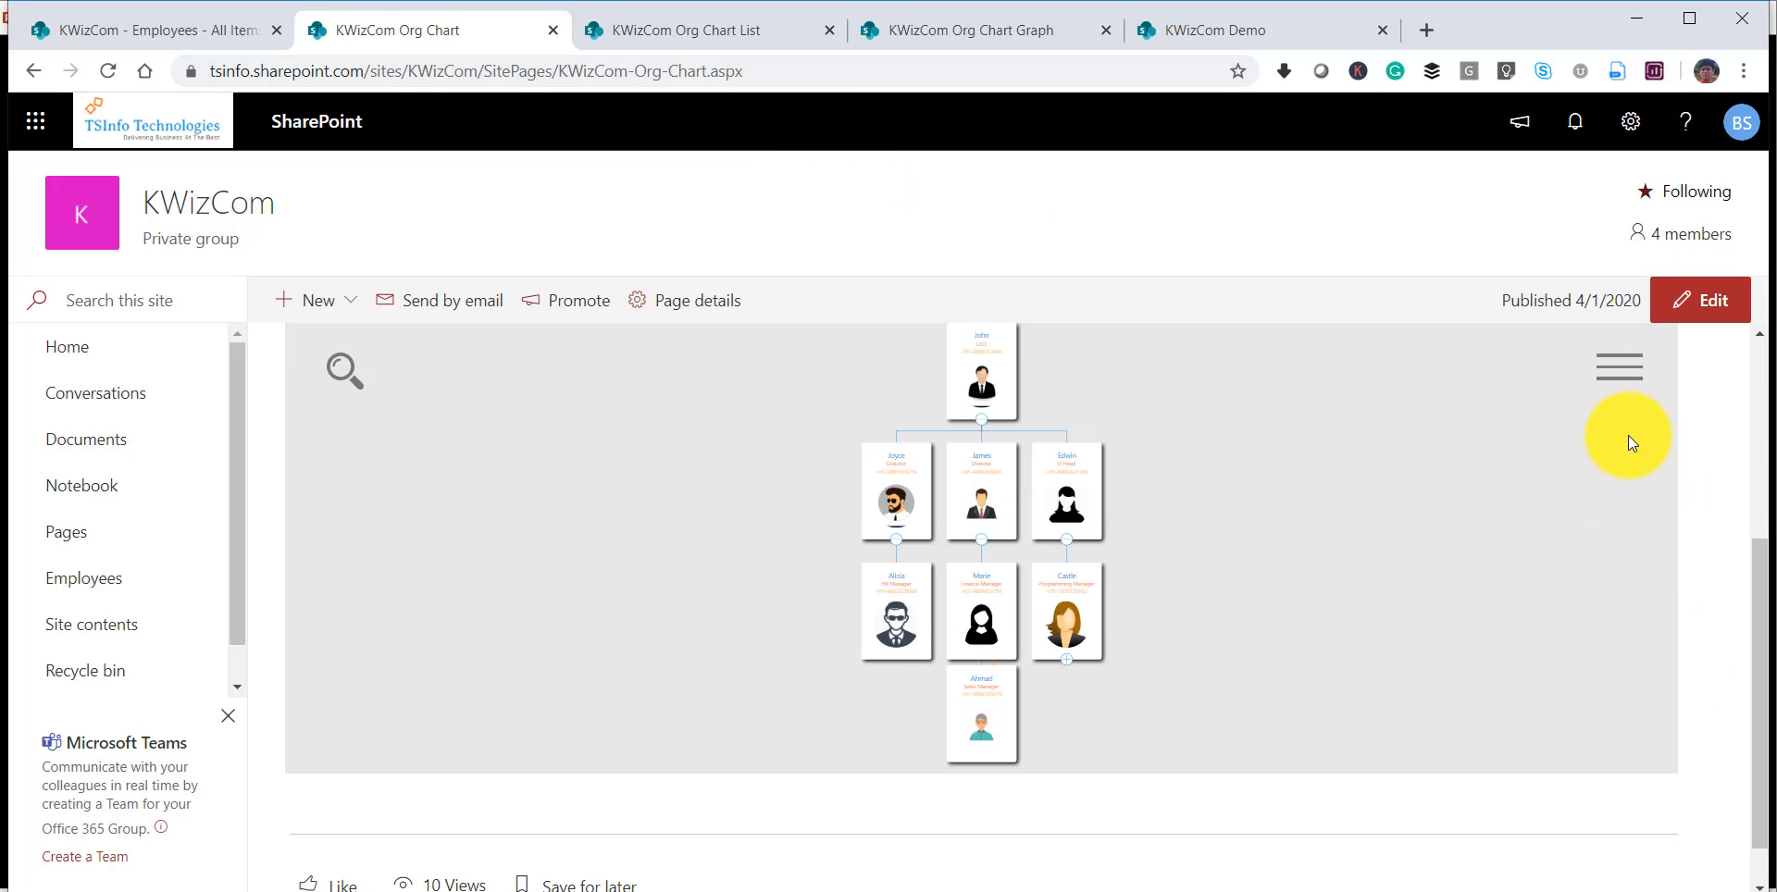
left_click(1615, 368)
left_click(1575, 602)
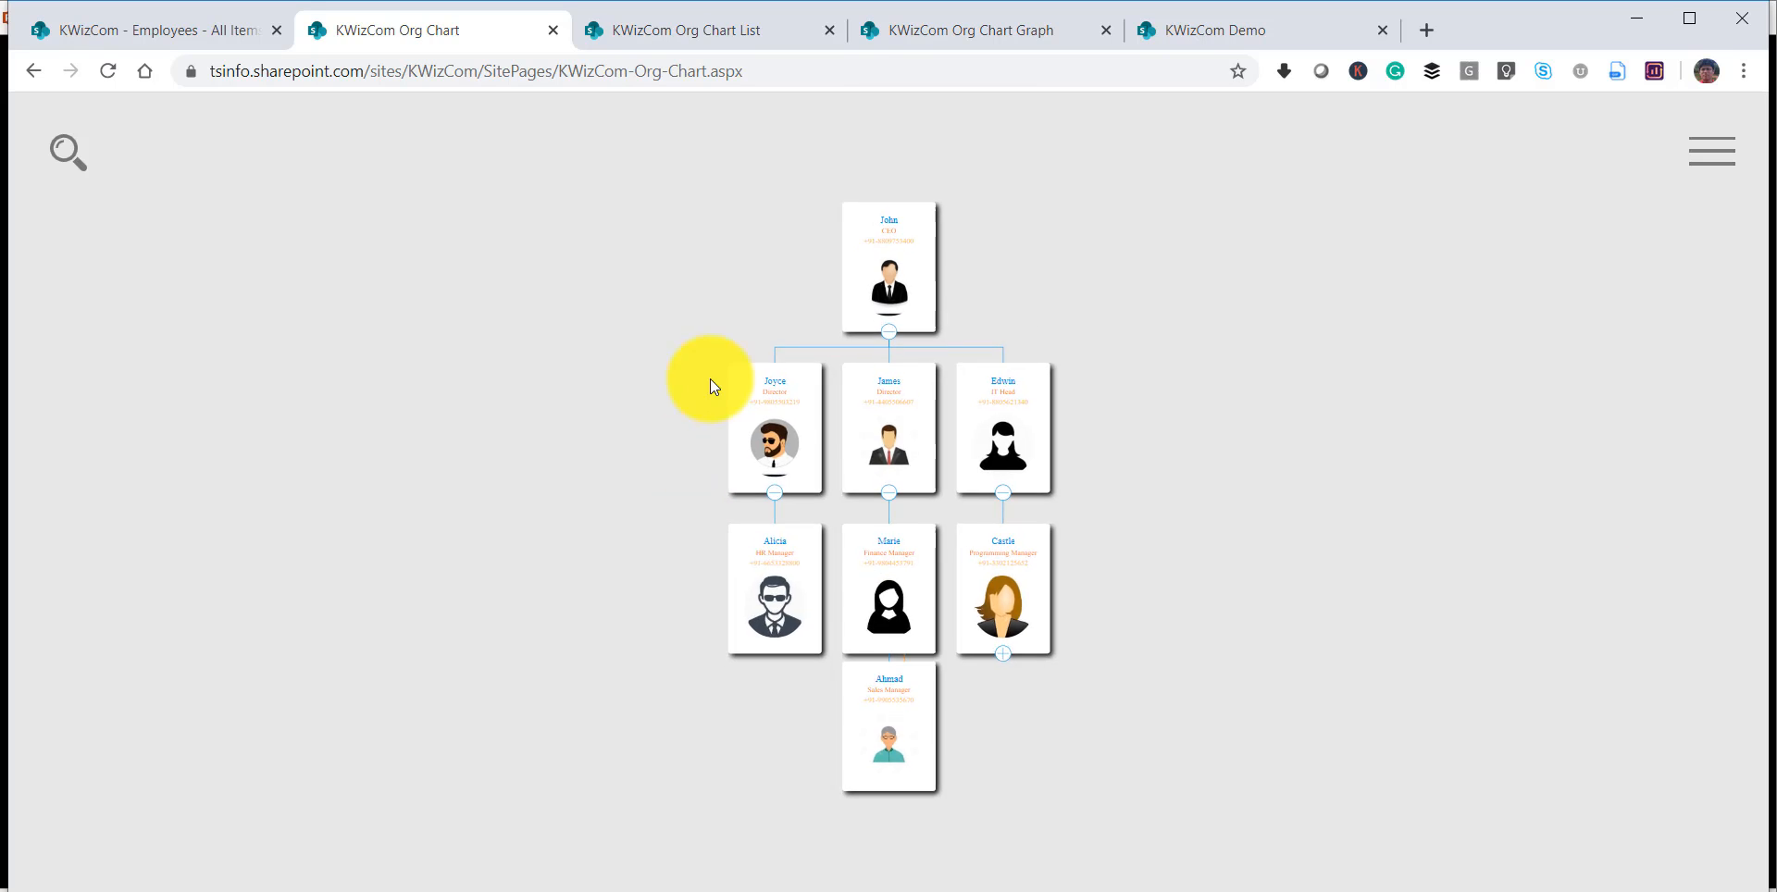
scroll(887, 470, "up", 3)
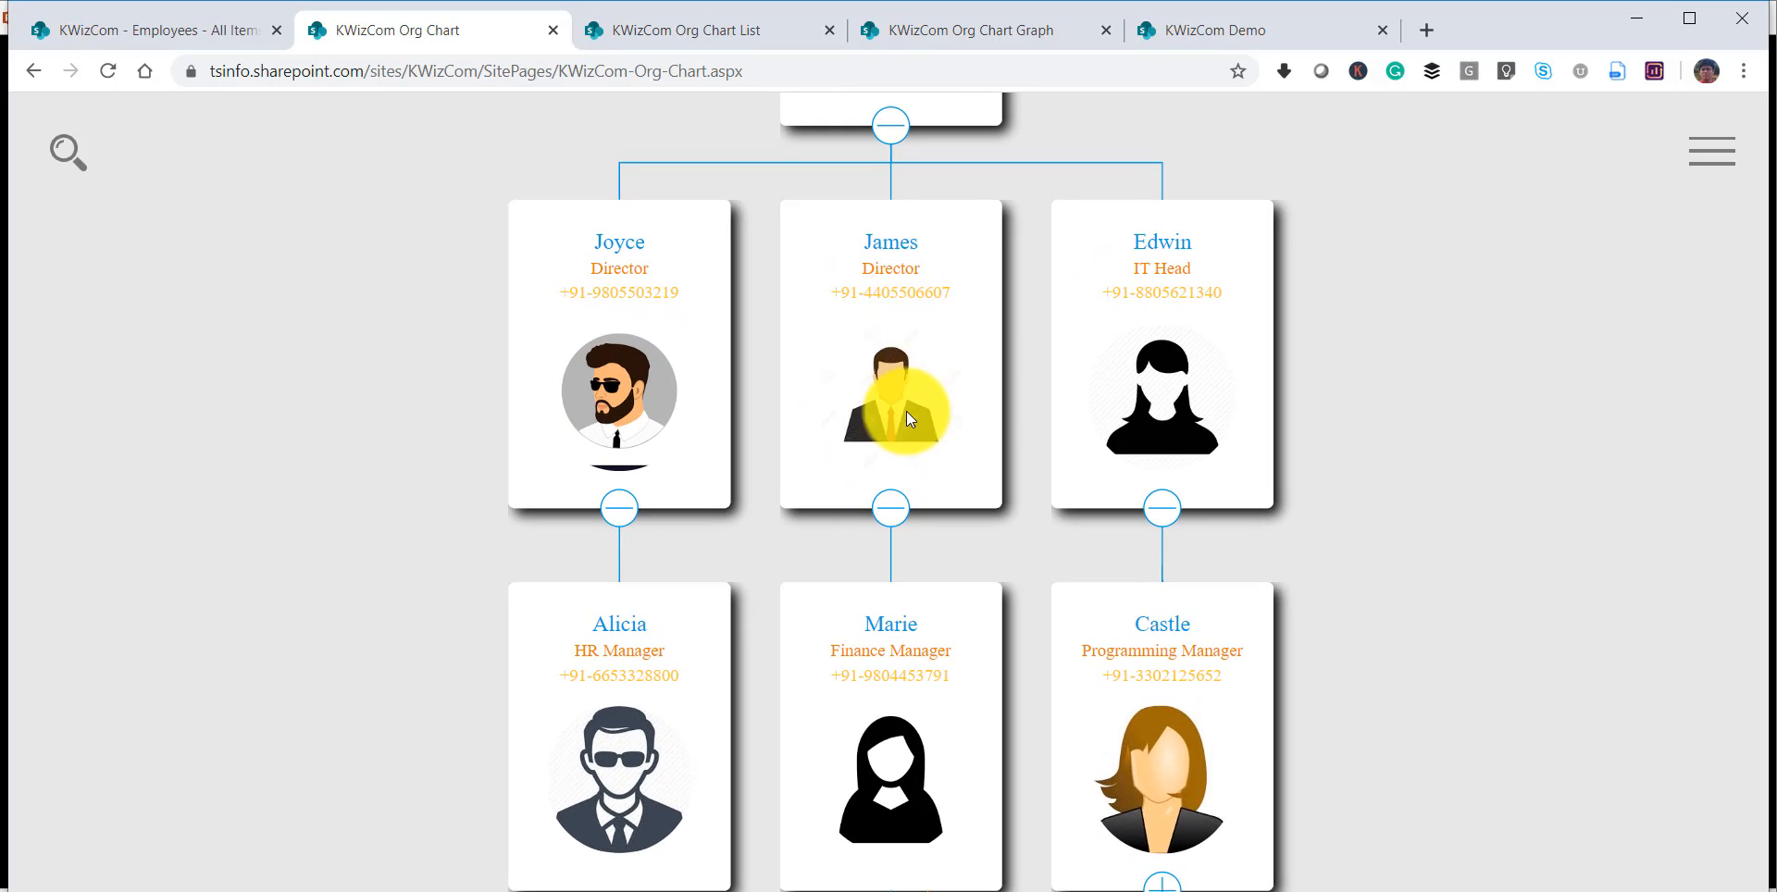
left_click(906, 413)
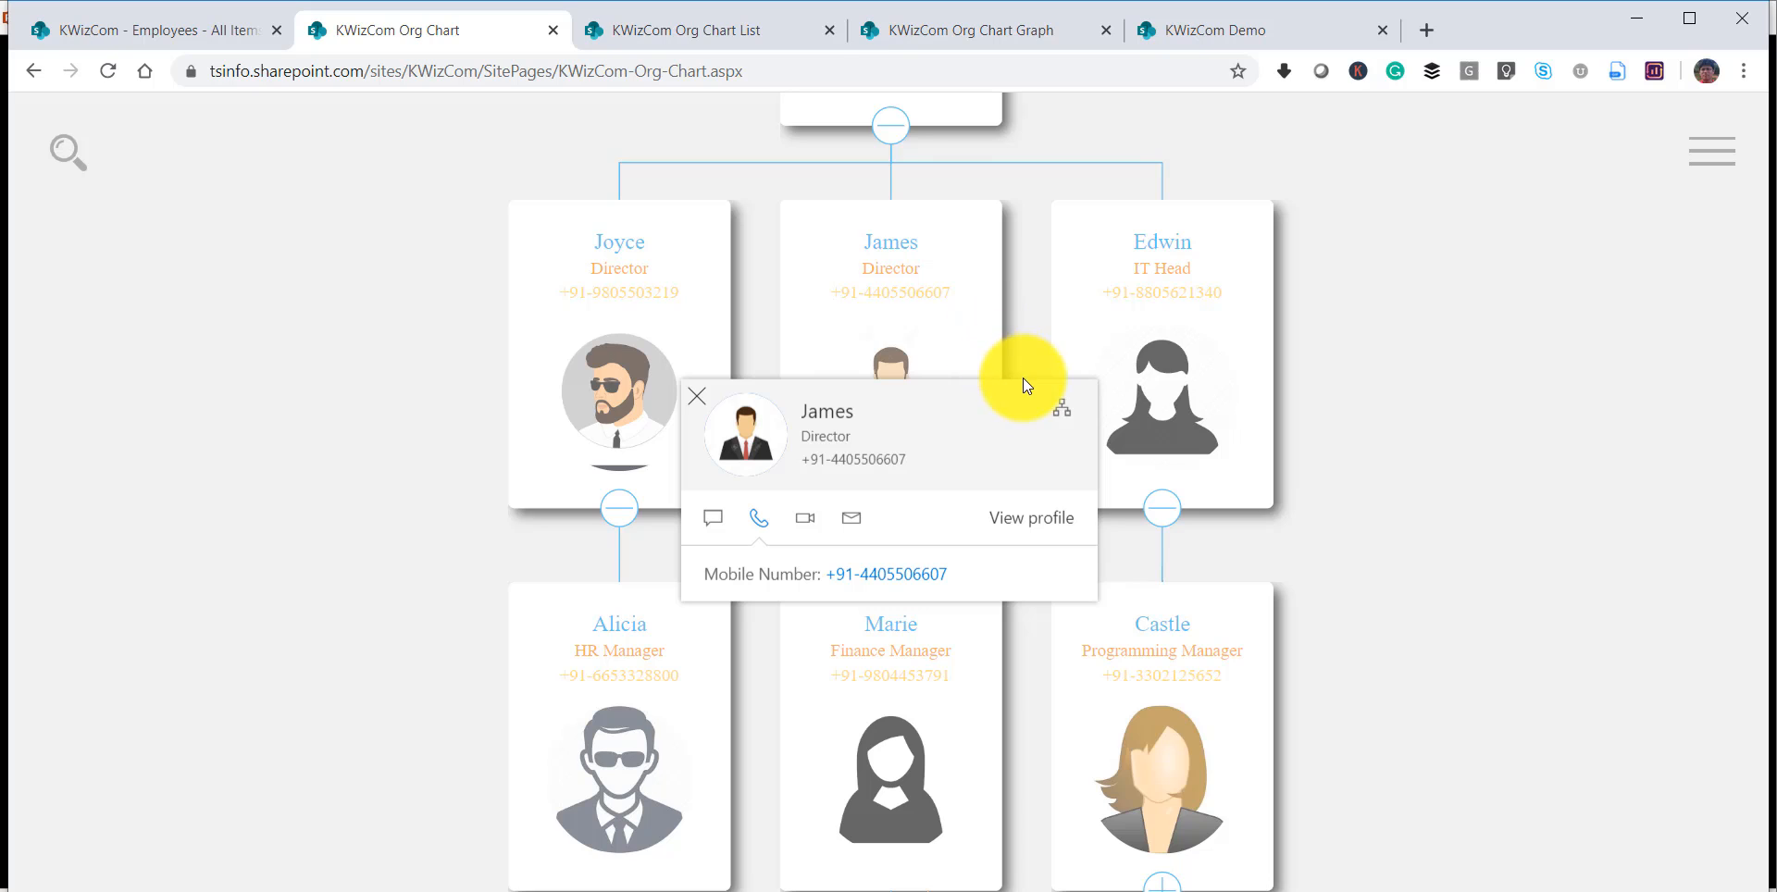
left_click(1414, 426)
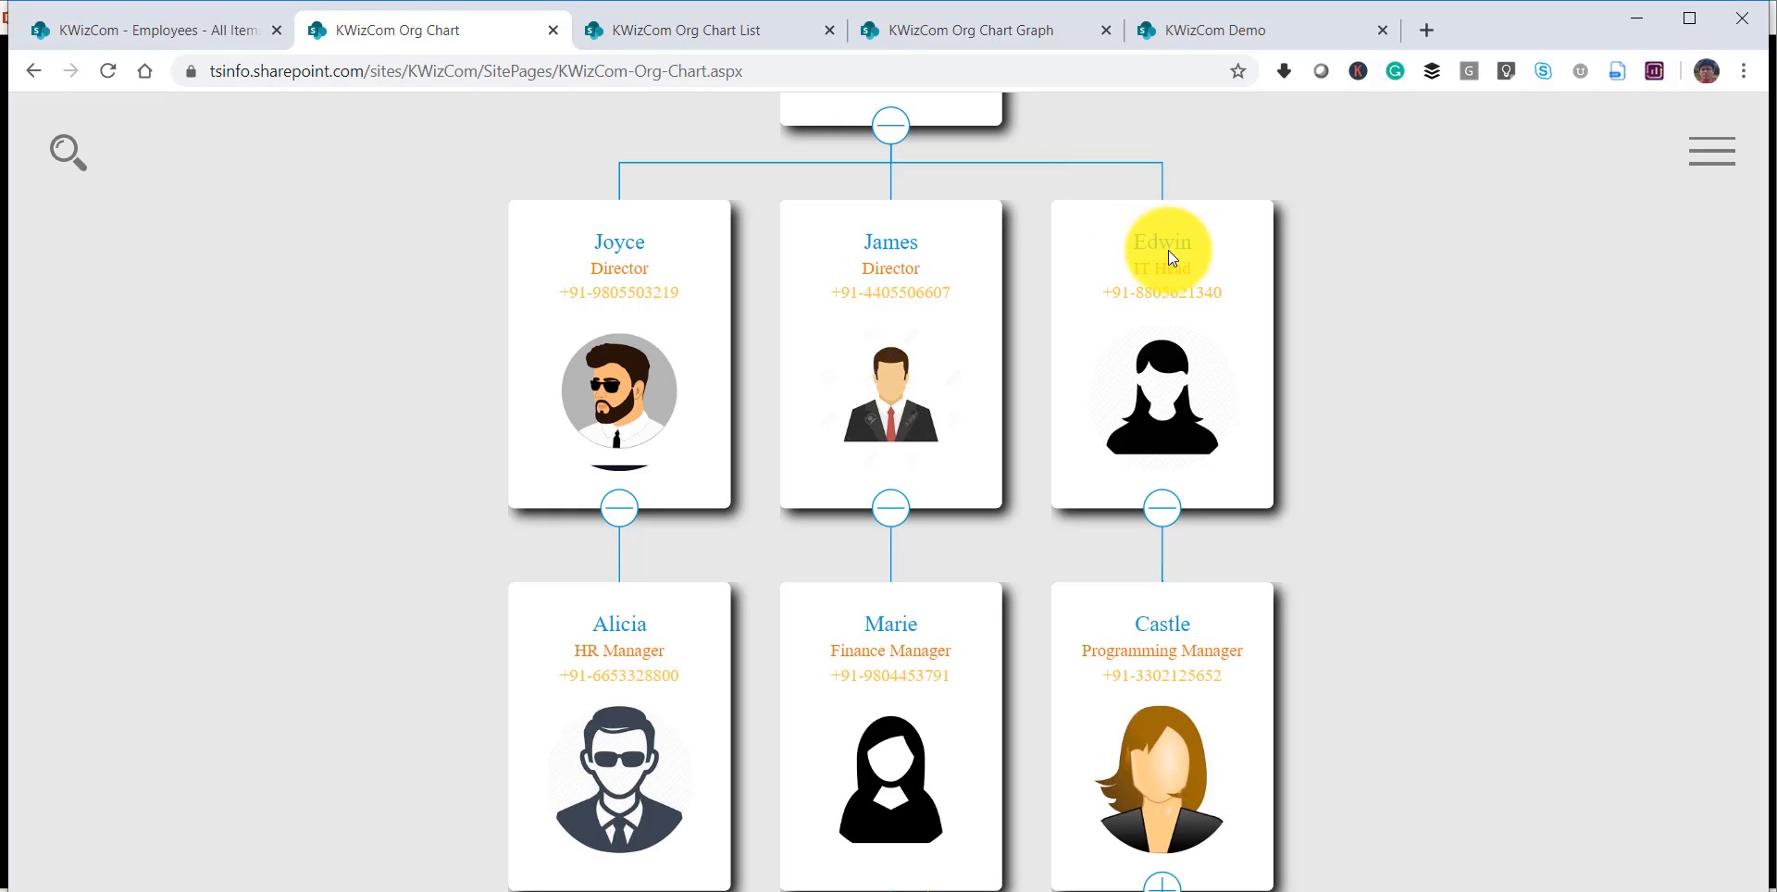
Exit the chart's full-screen view and reopen the page for editing.
left_click(1713, 151)
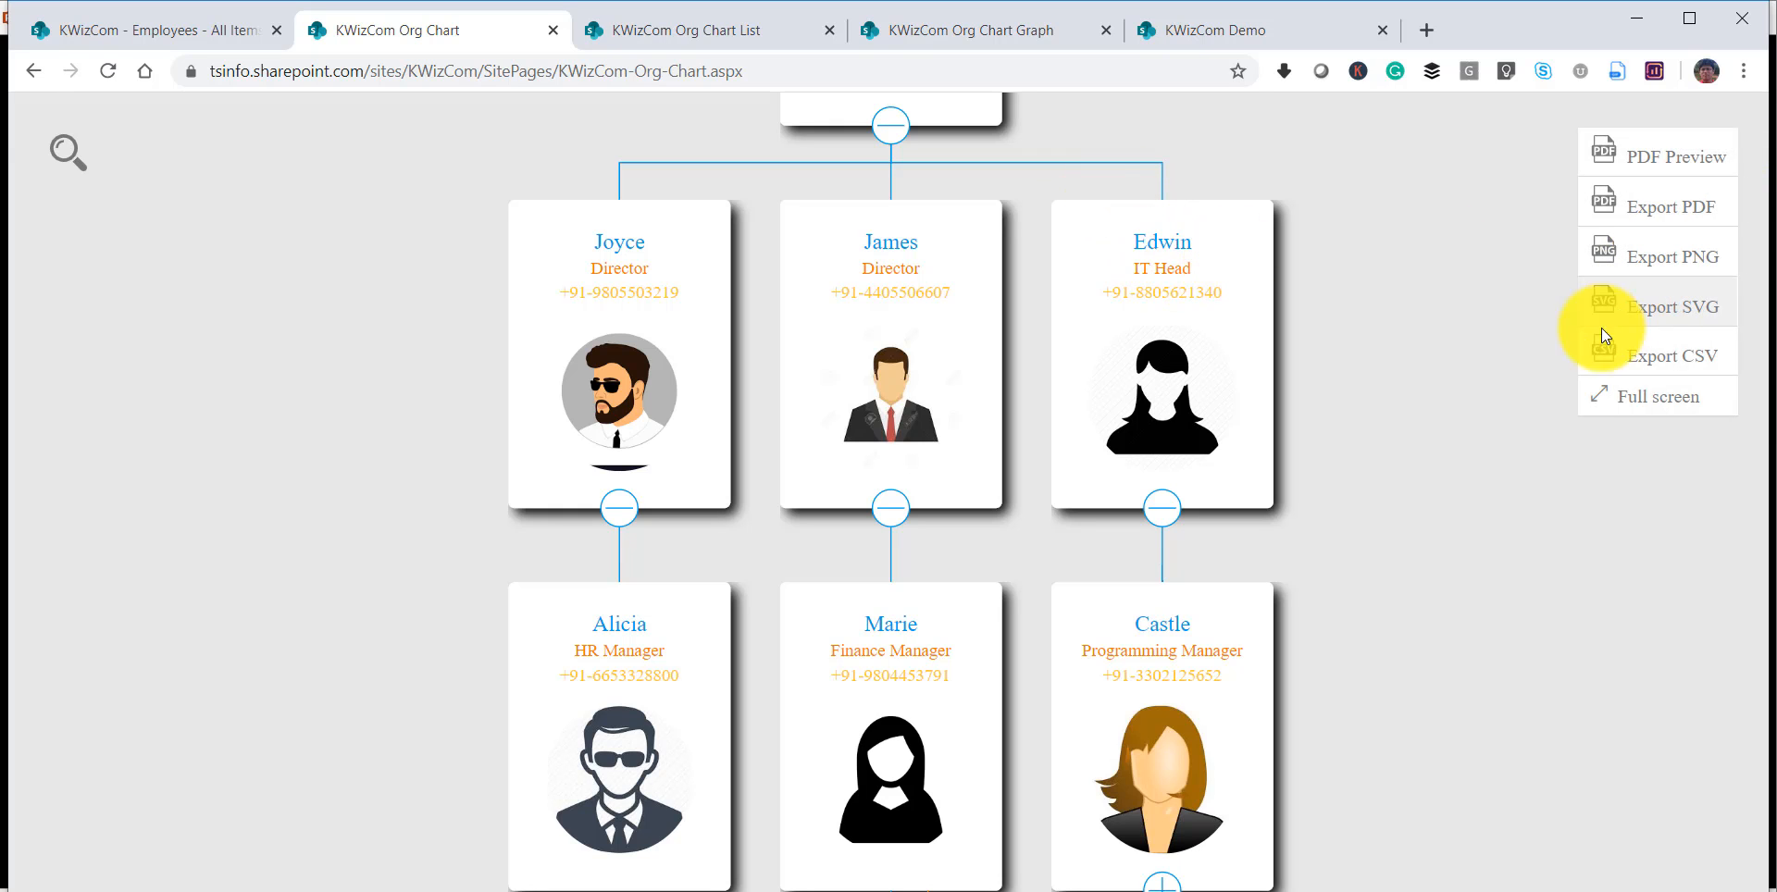
left_click(1623, 398)
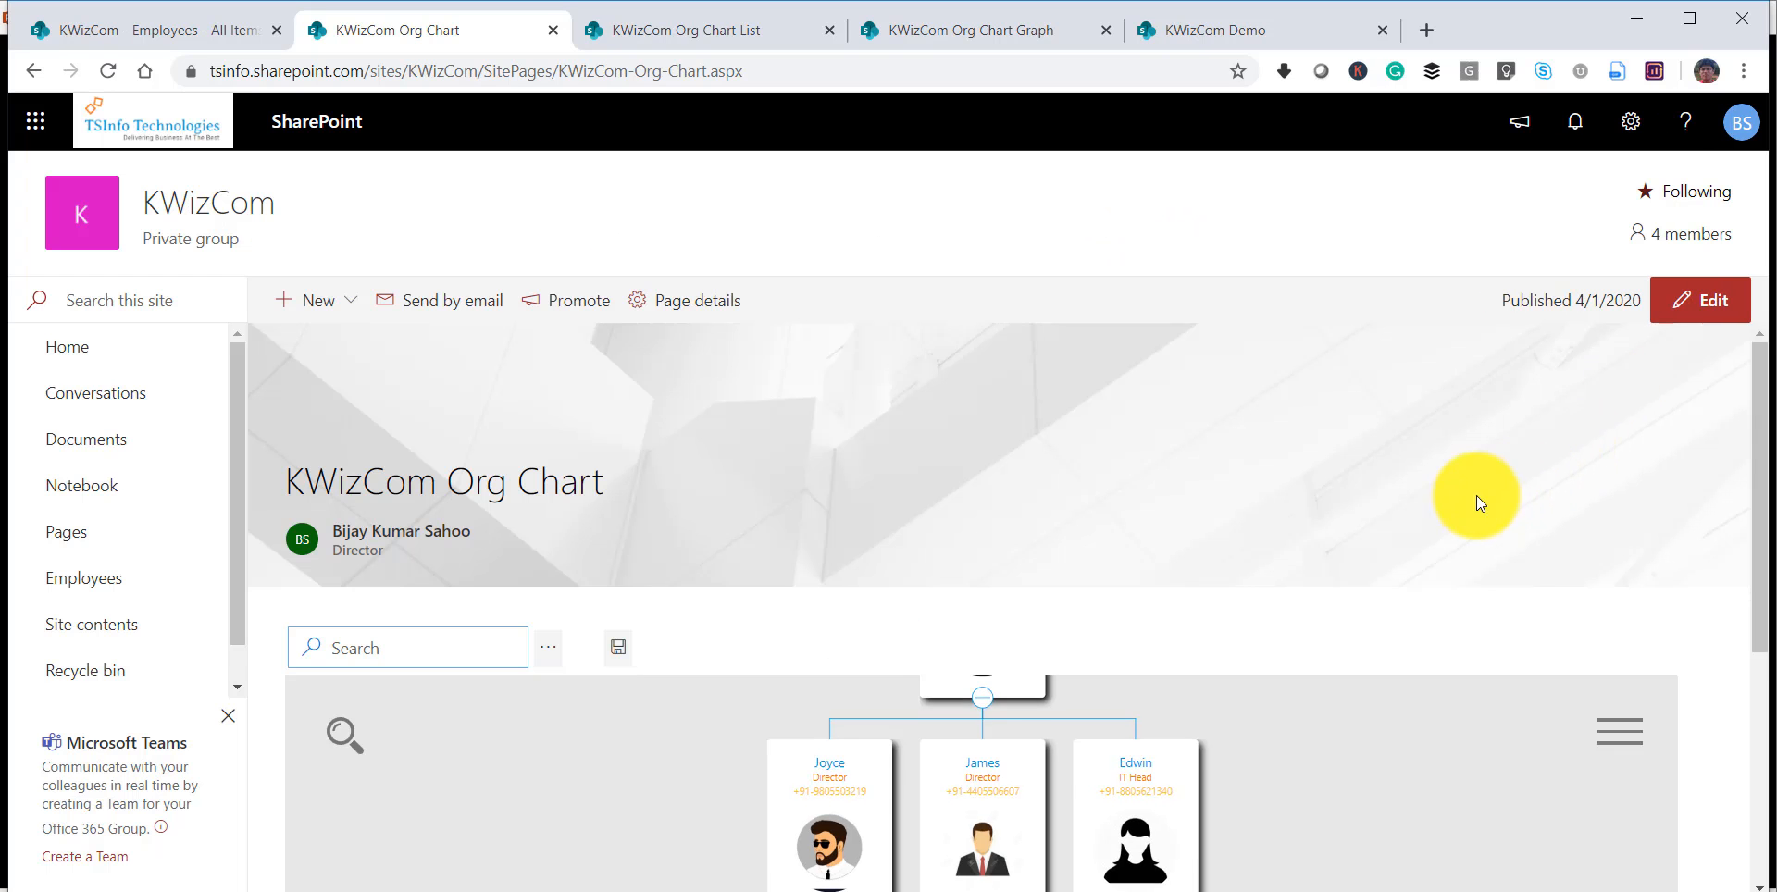
left_click(1711, 312)
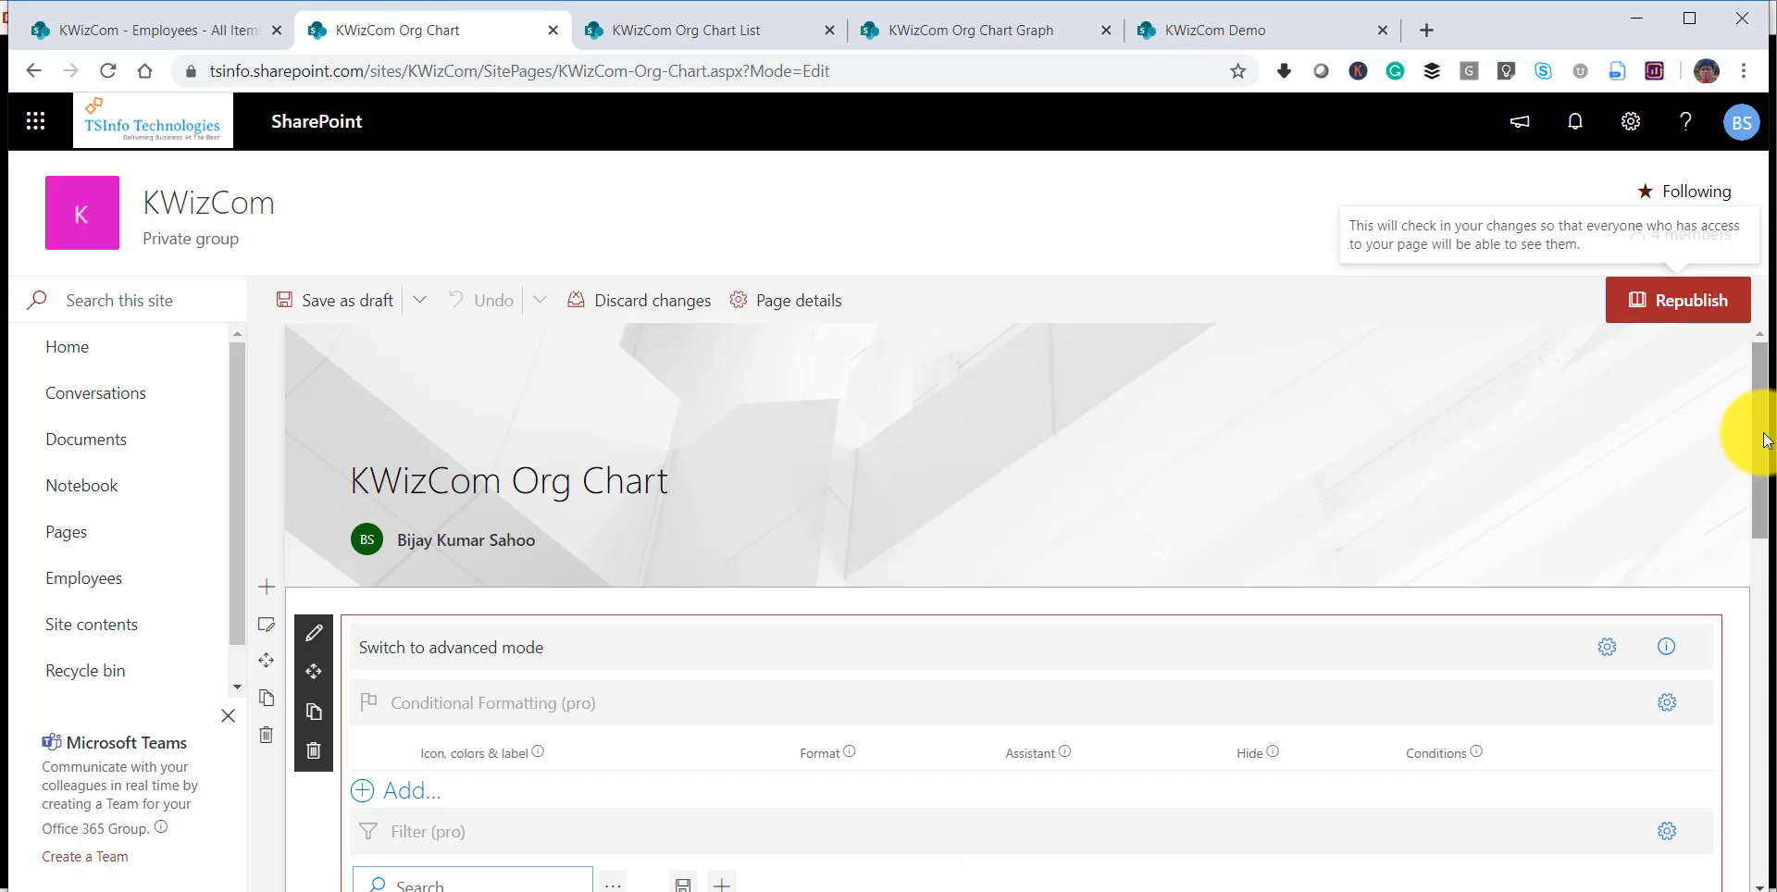
Add a conditional formatting rule for the entire item and turn on its Assistant option.
left_click_drag(1762, 439, 1752, 602)
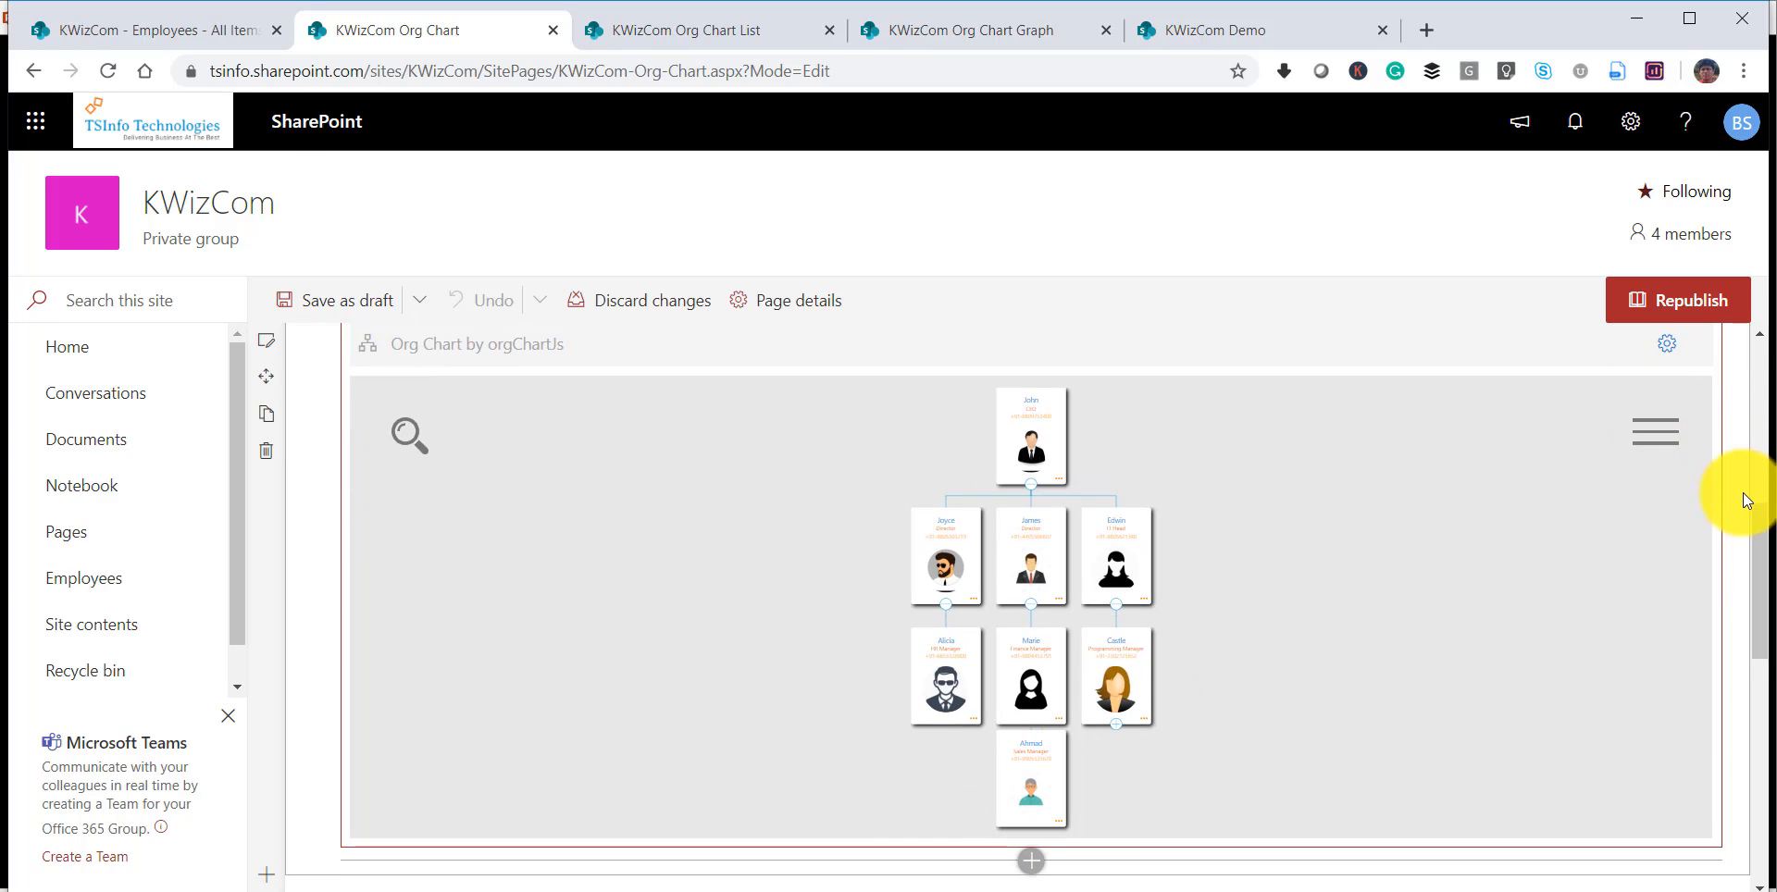
left_click_drag(1755, 490, 1763, 446)
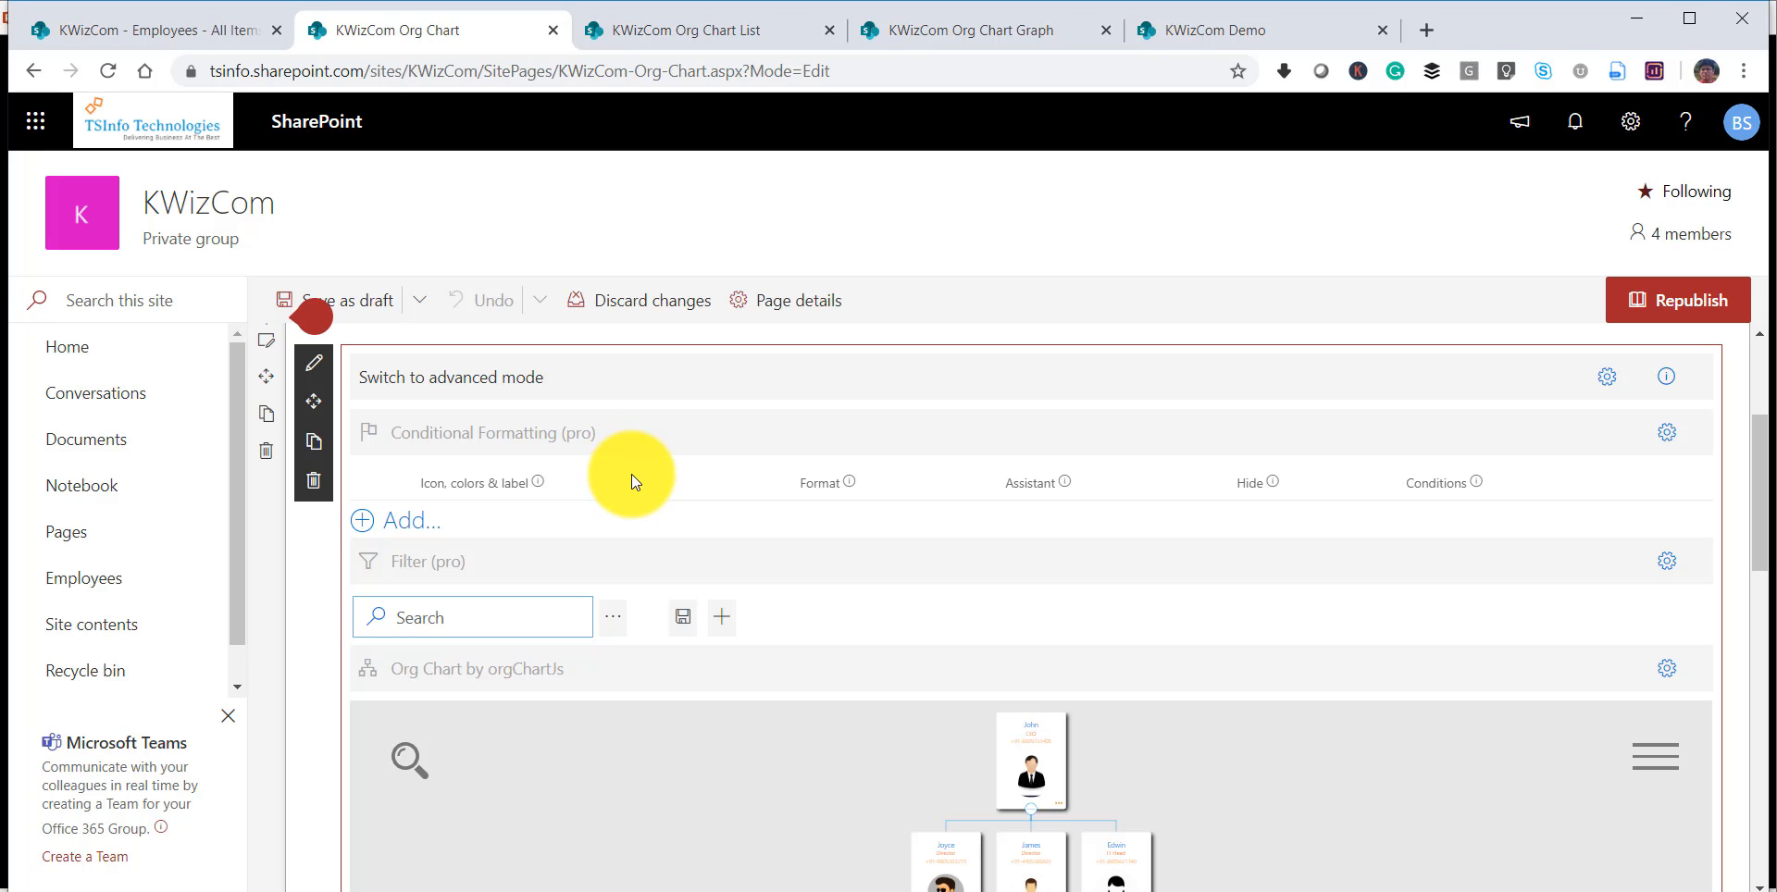
left_click(402, 528)
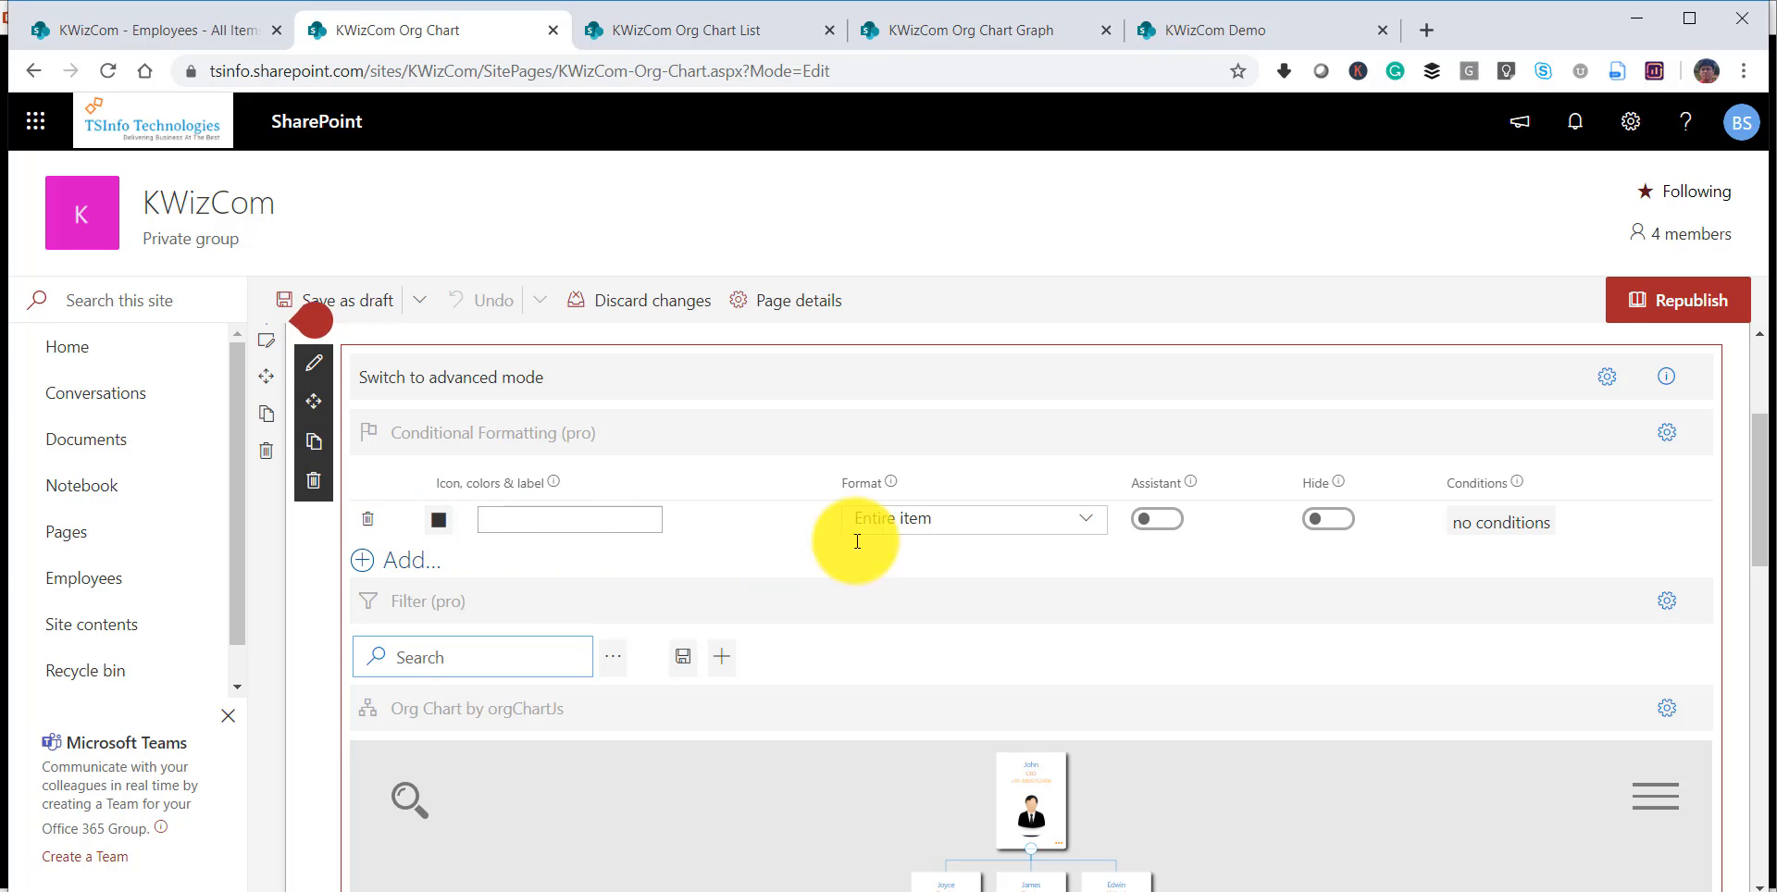
left_click(1152, 520)
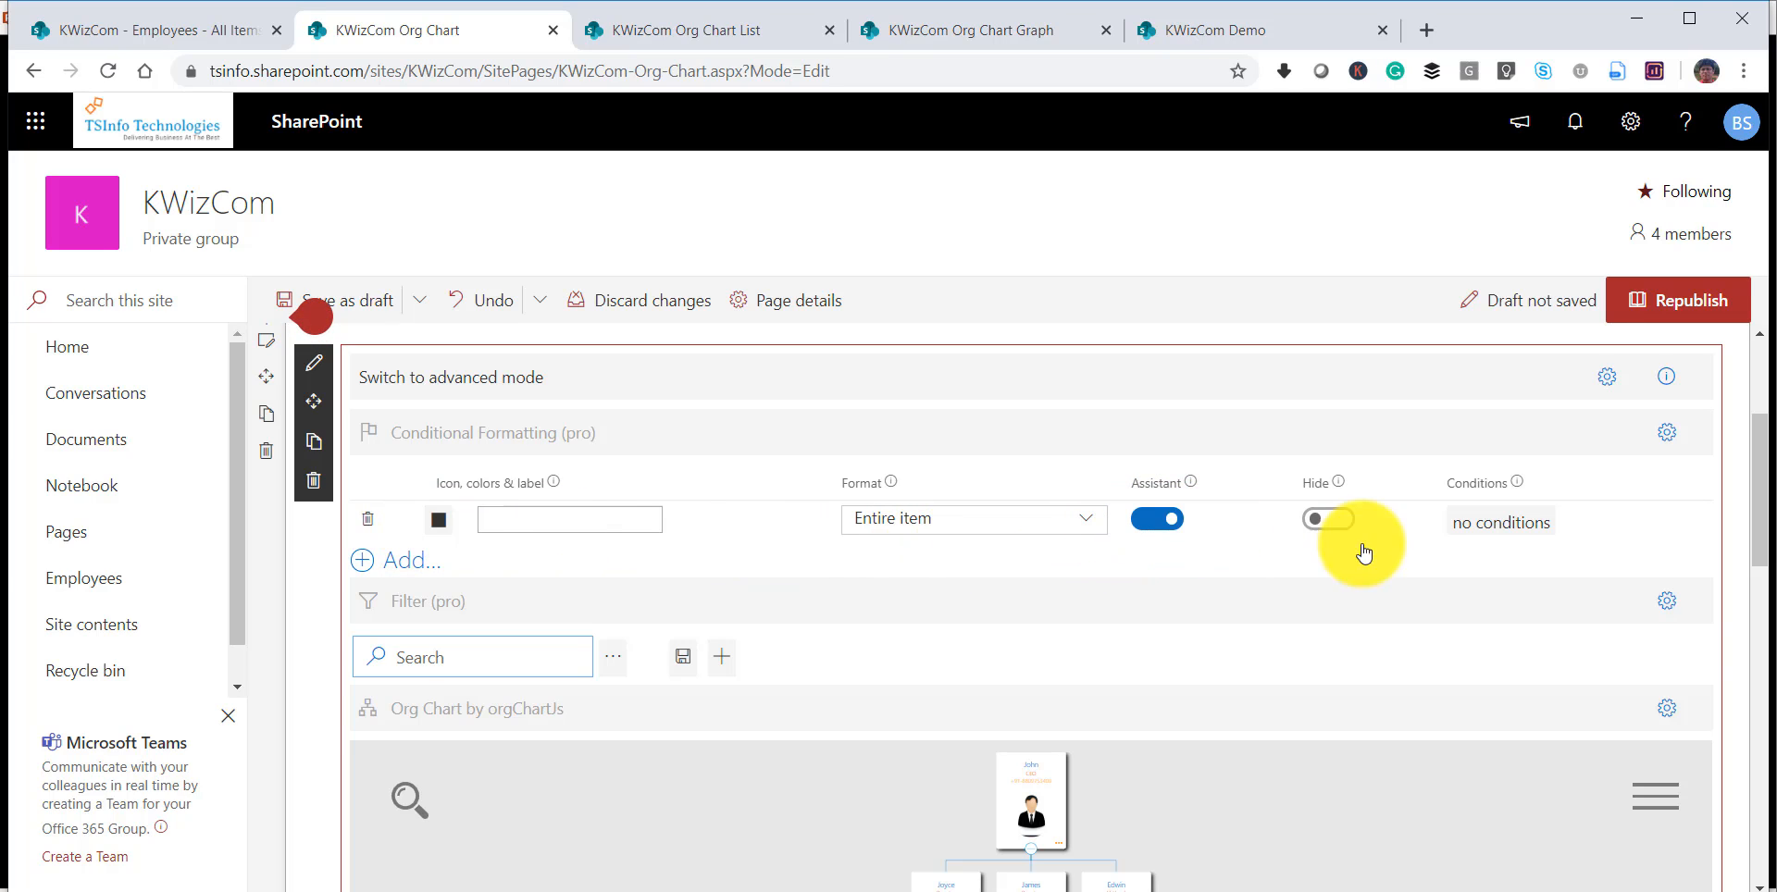
Start a condition for the Assistant formatting rule that compares the Title field using "is equal to".
left_click(1485, 532)
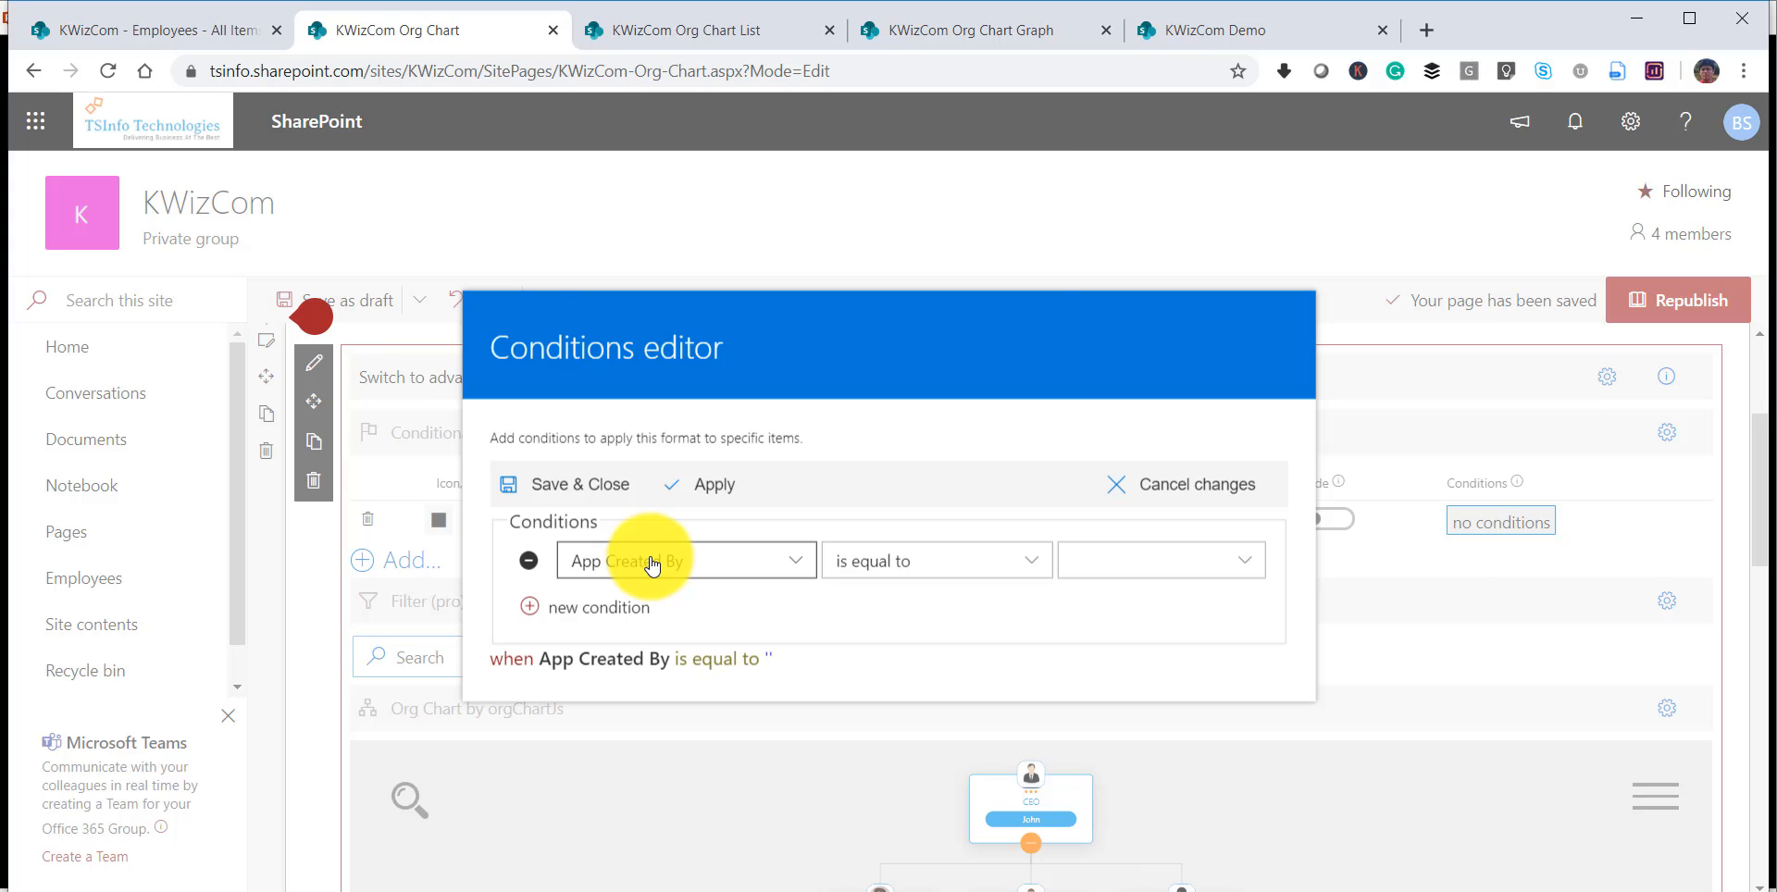
left_click(653, 566)
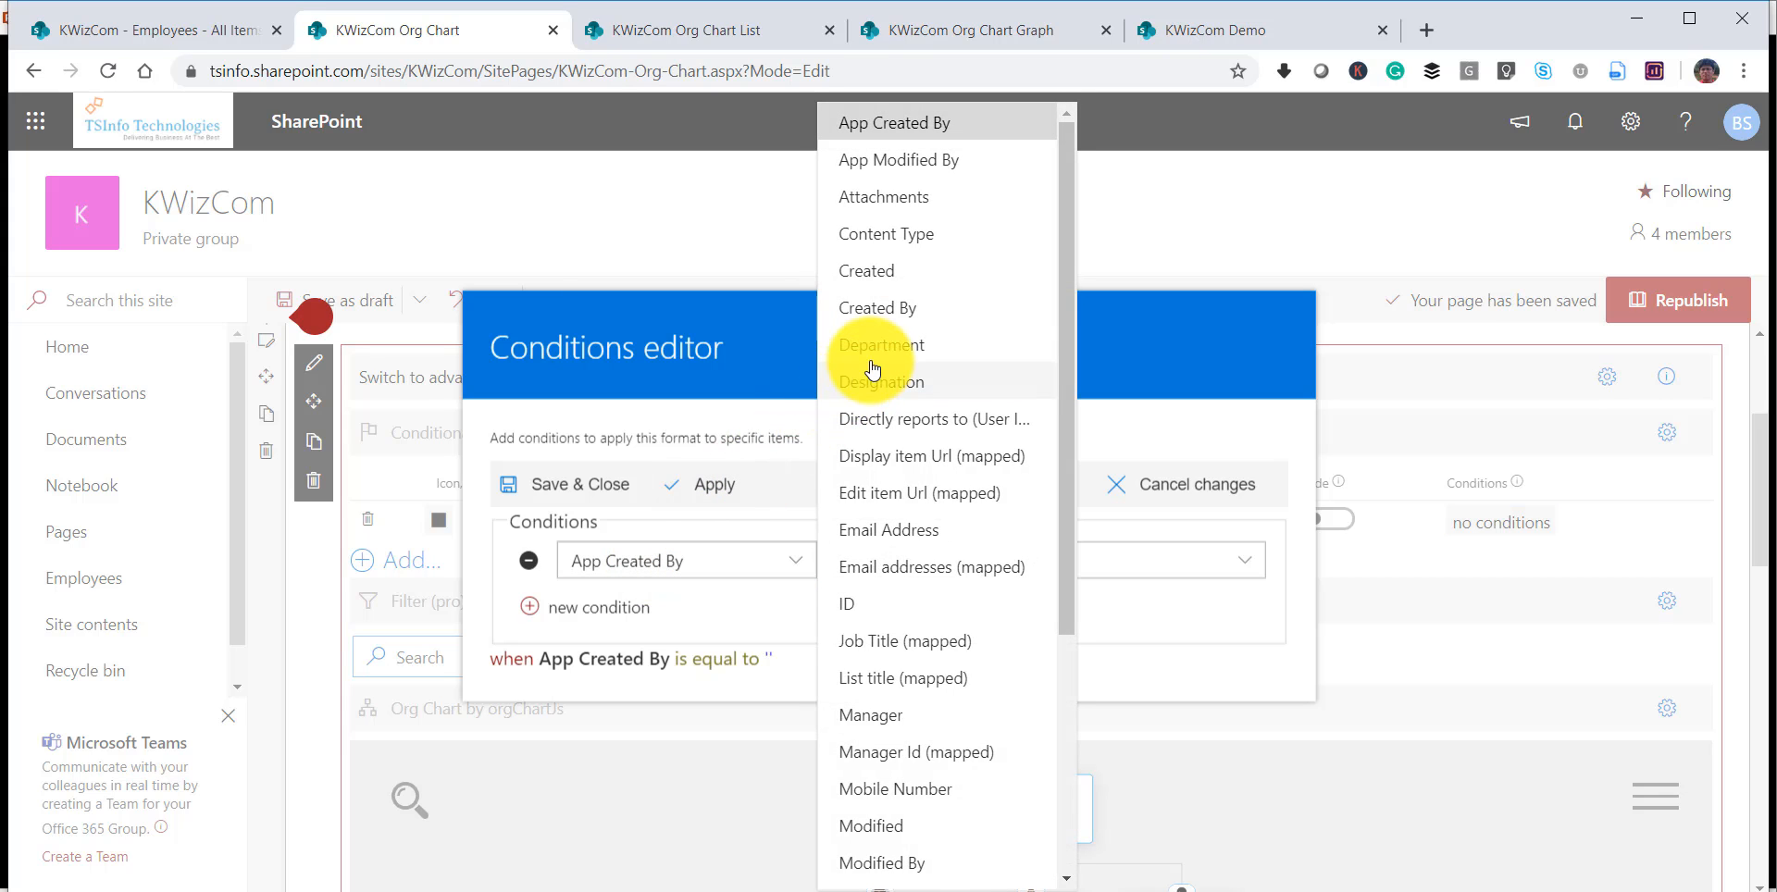
scroll(888, 773, "down", 4)
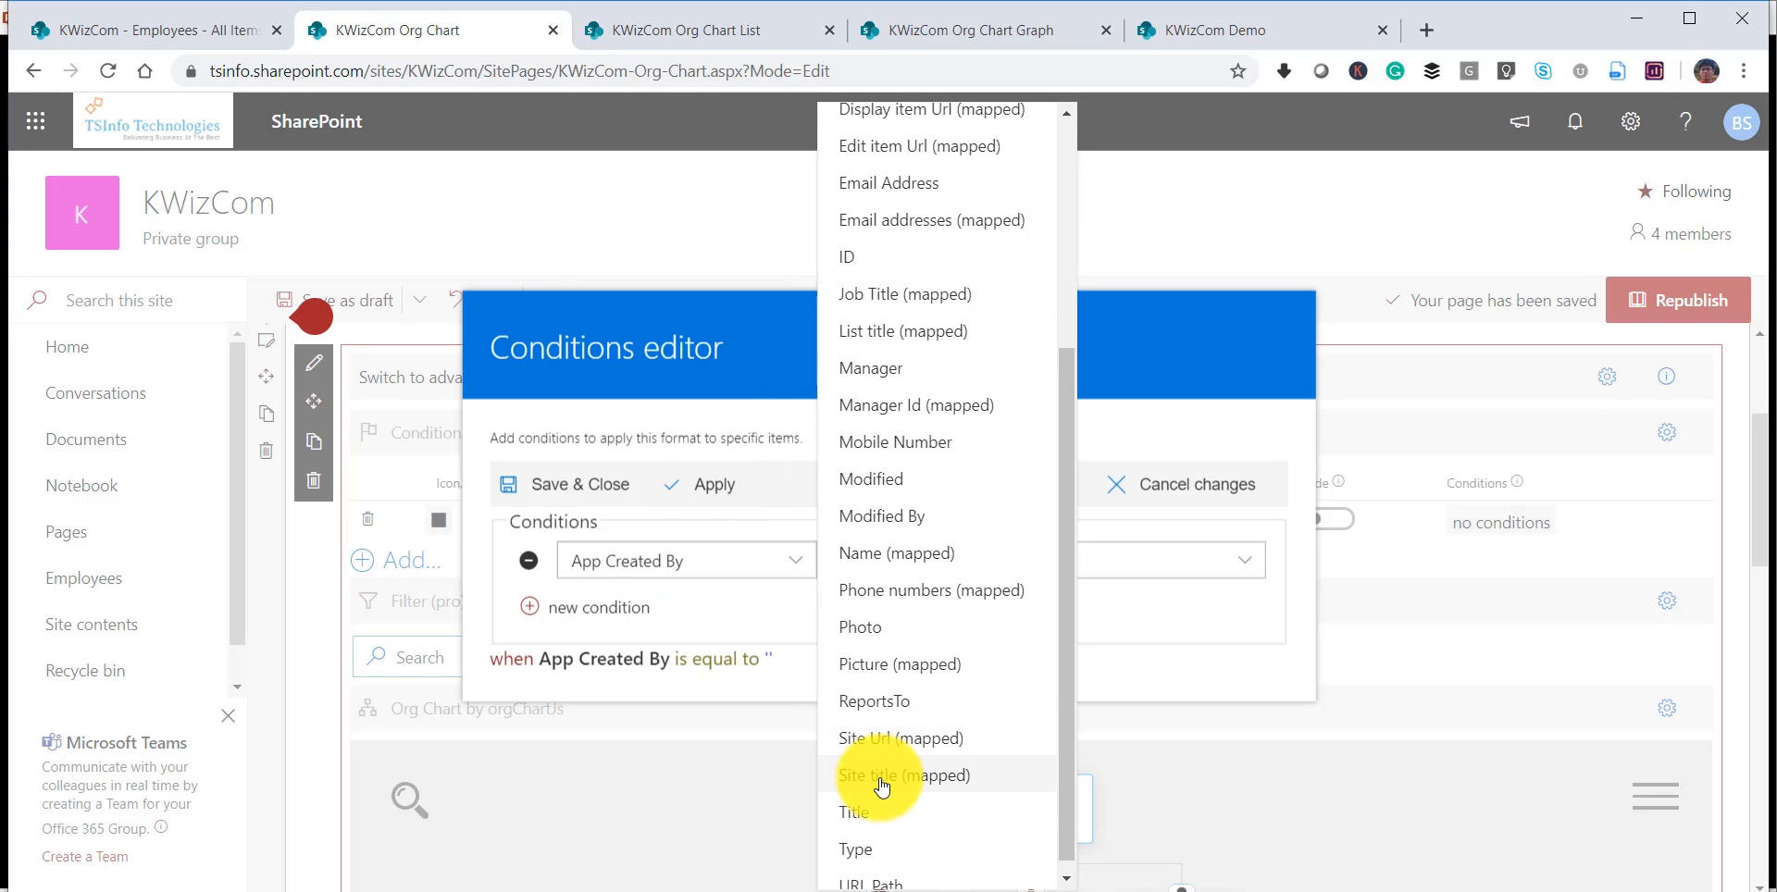
left_click(879, 808)
left_click(1089, 575)
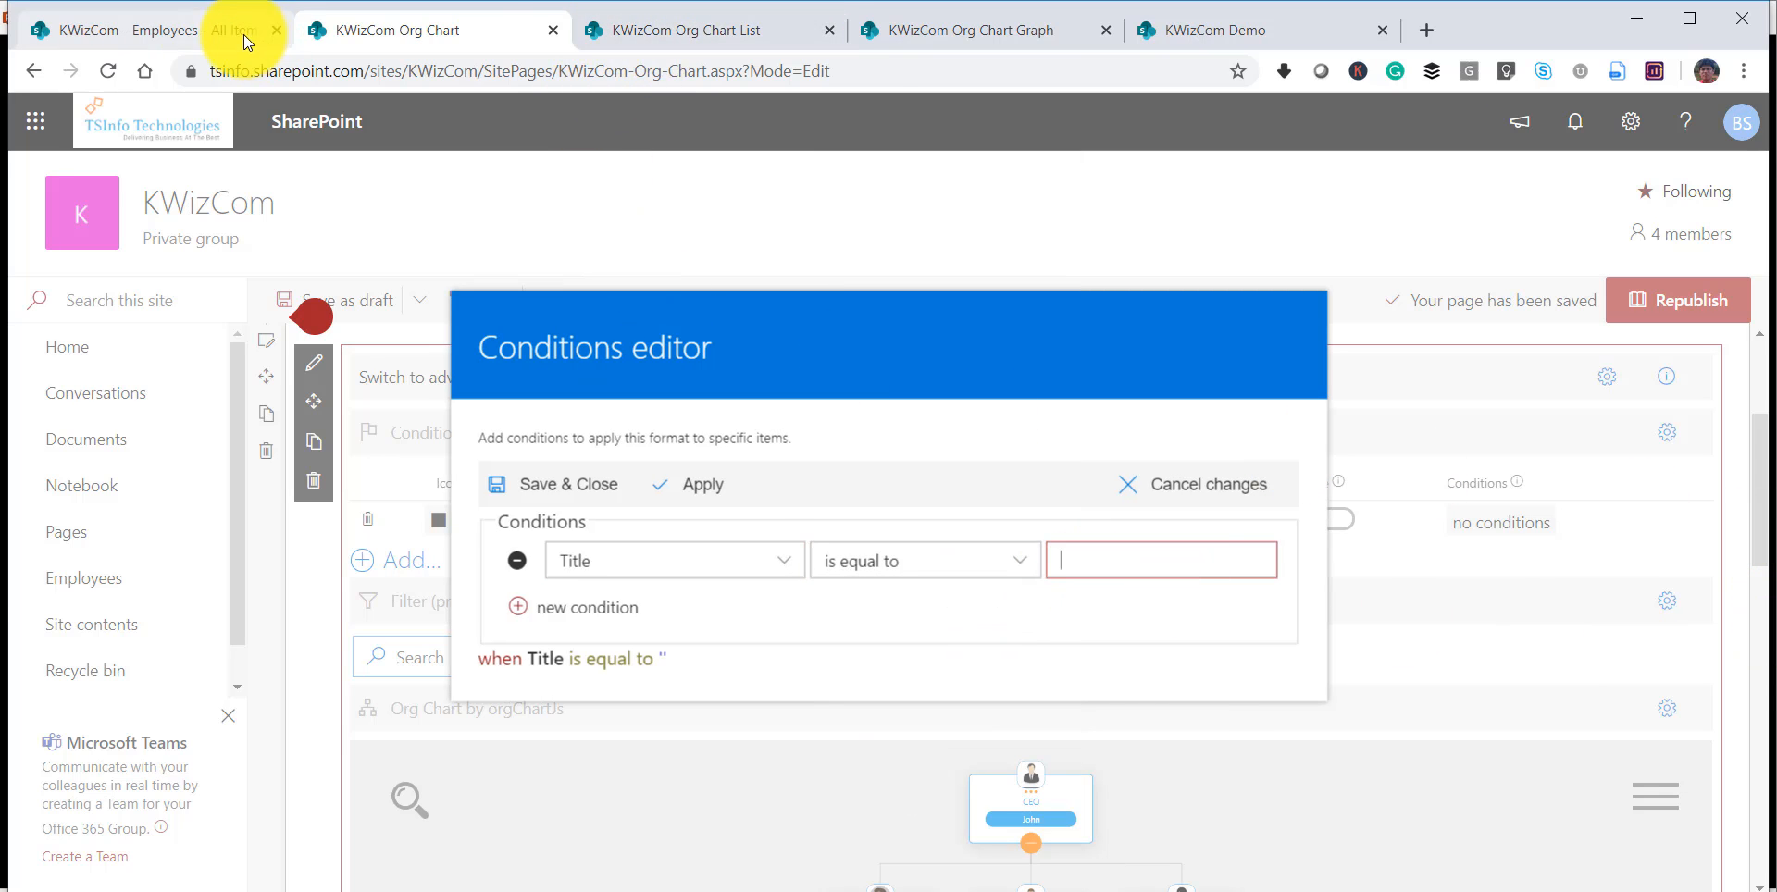
Look up the Finance Manager's name in the Employees list and return to the org chart's conditions editor.
left_click(203, 31)
scroll(496, 690, "down", 4)
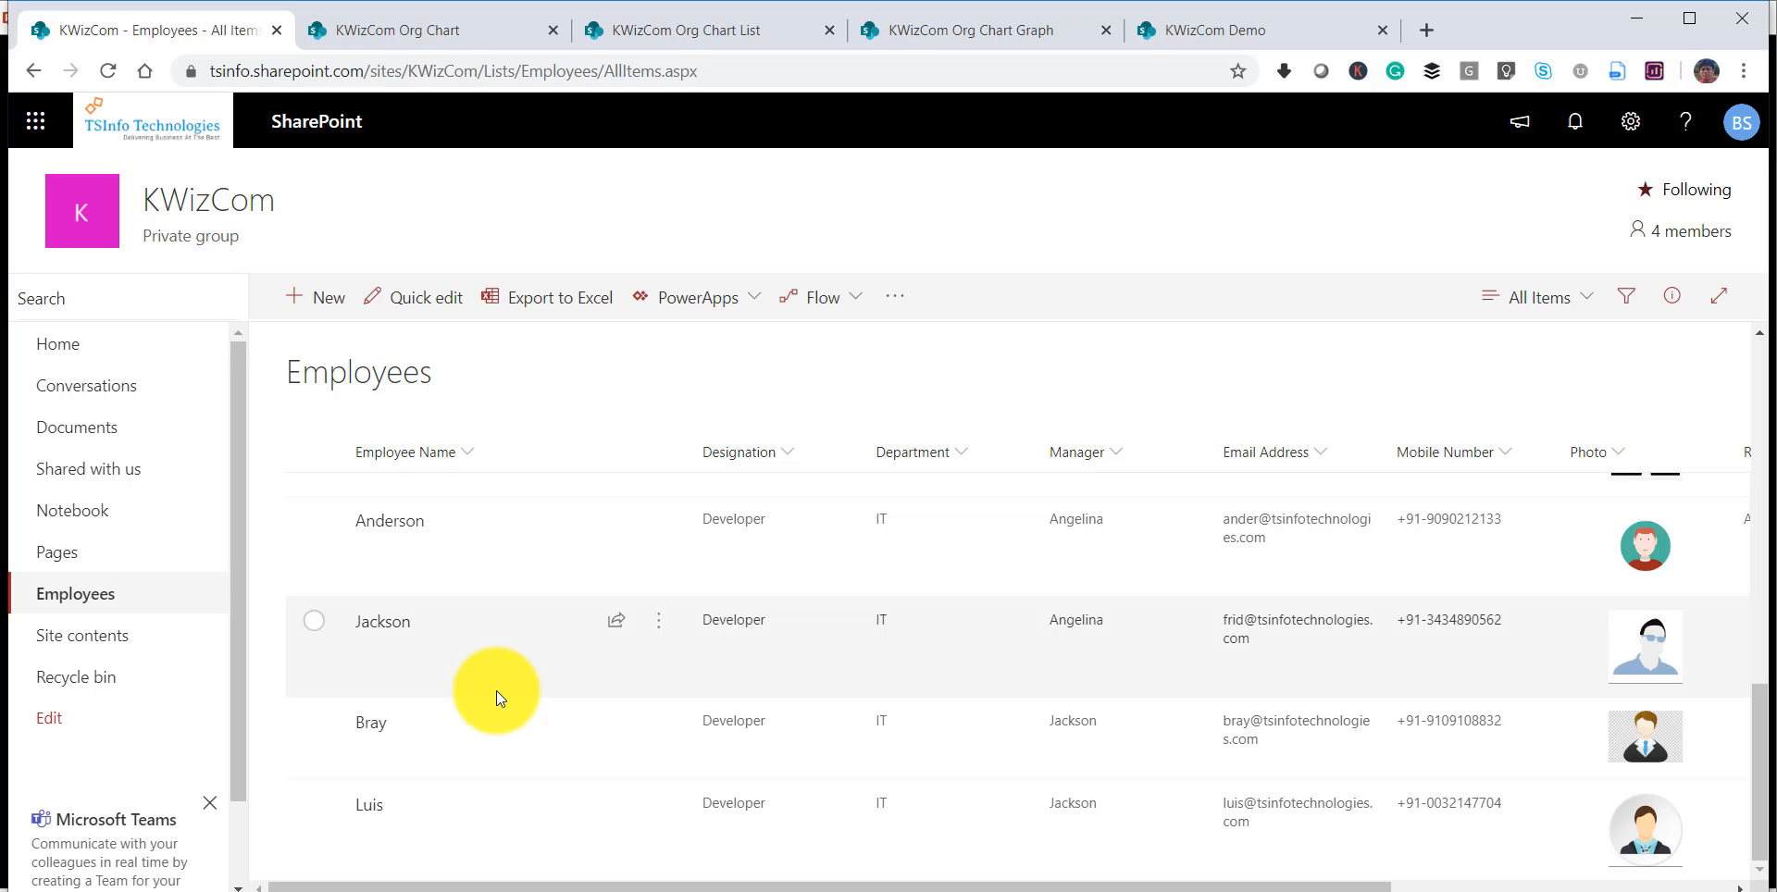
scroll(496, 691, "up", 7)
scroll(496, 691, "up", 4)
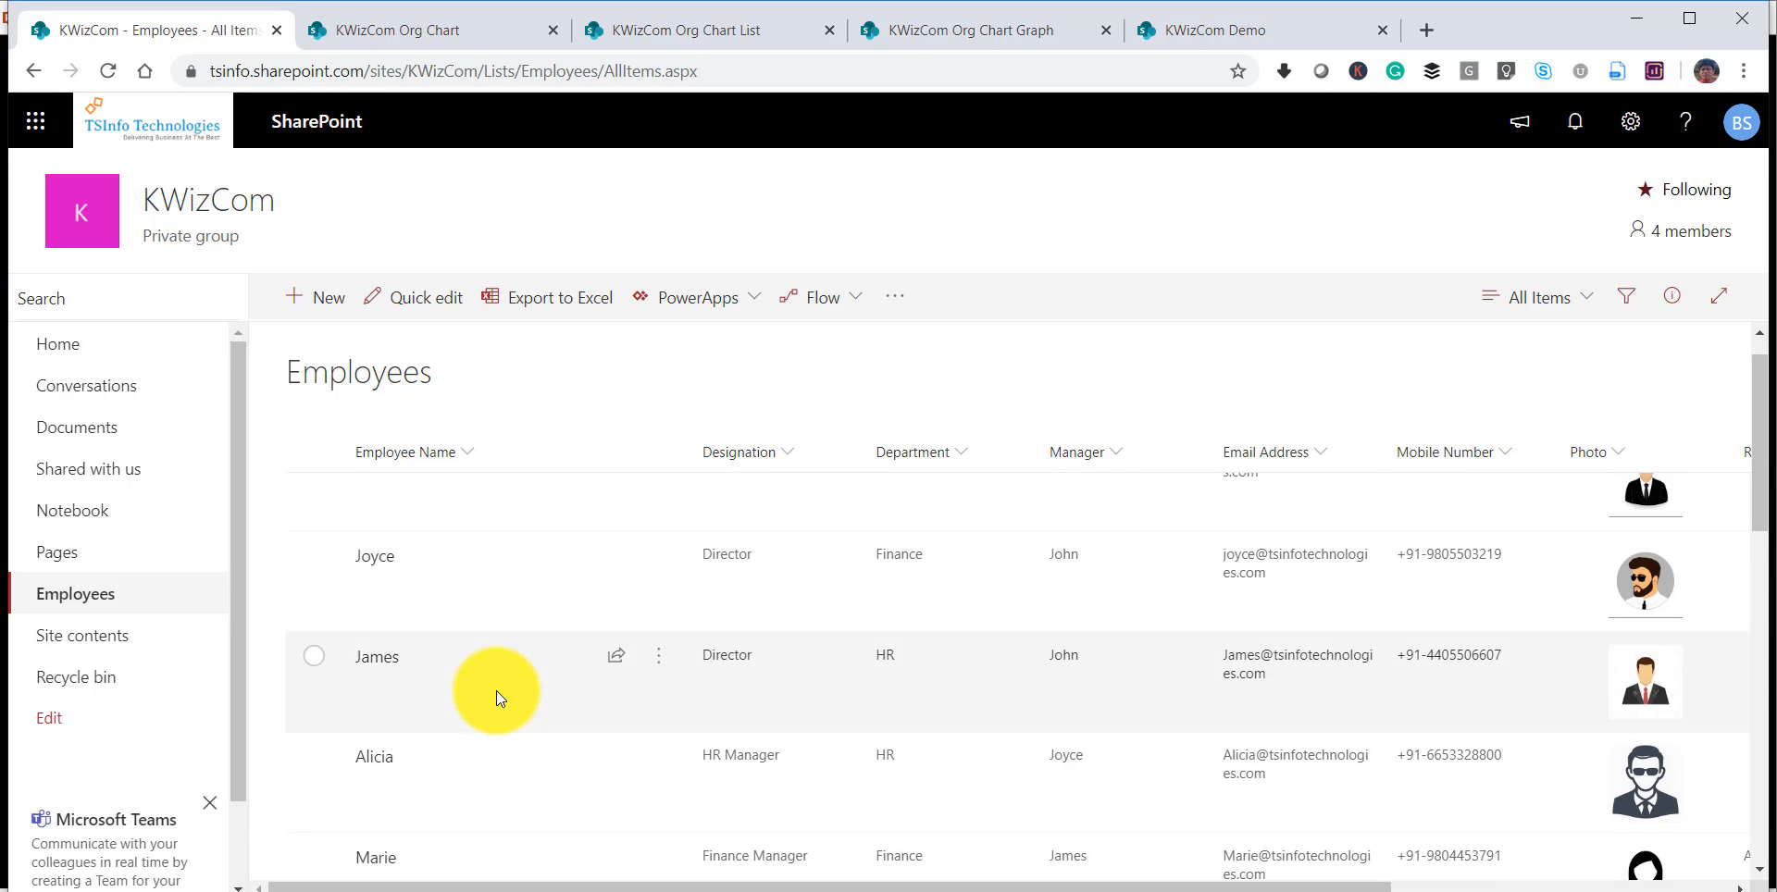
left_click(474, 22)
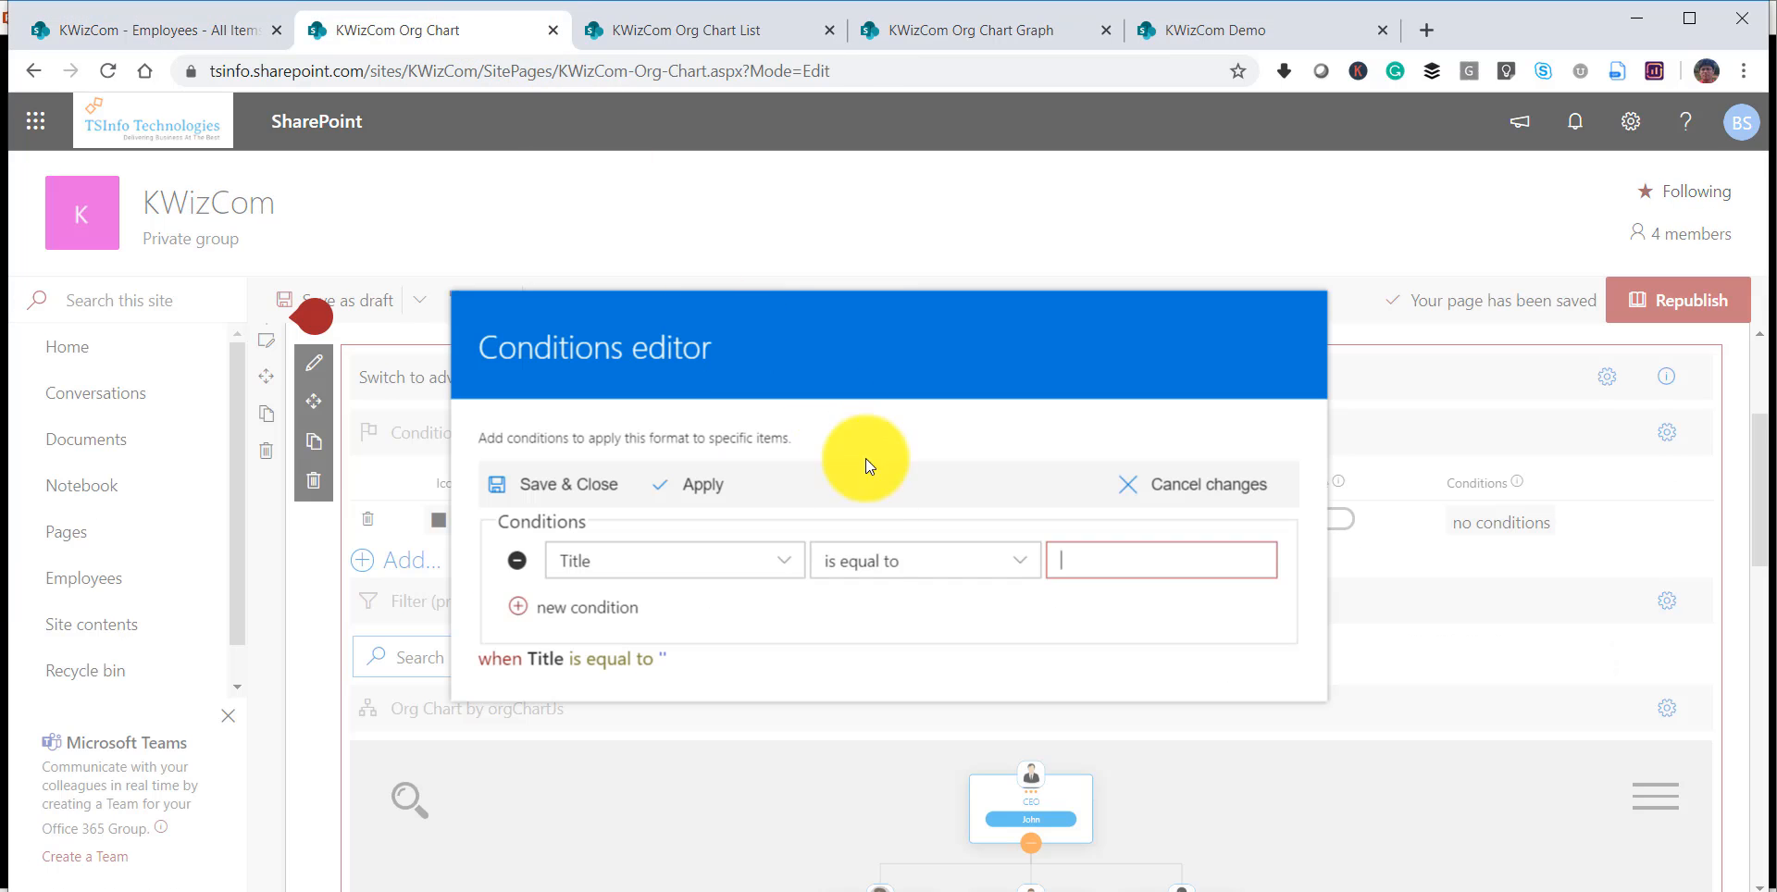
Enter the Finance Manager's name as the Title condition's value, save the condition and republish the page.
type("Marie")
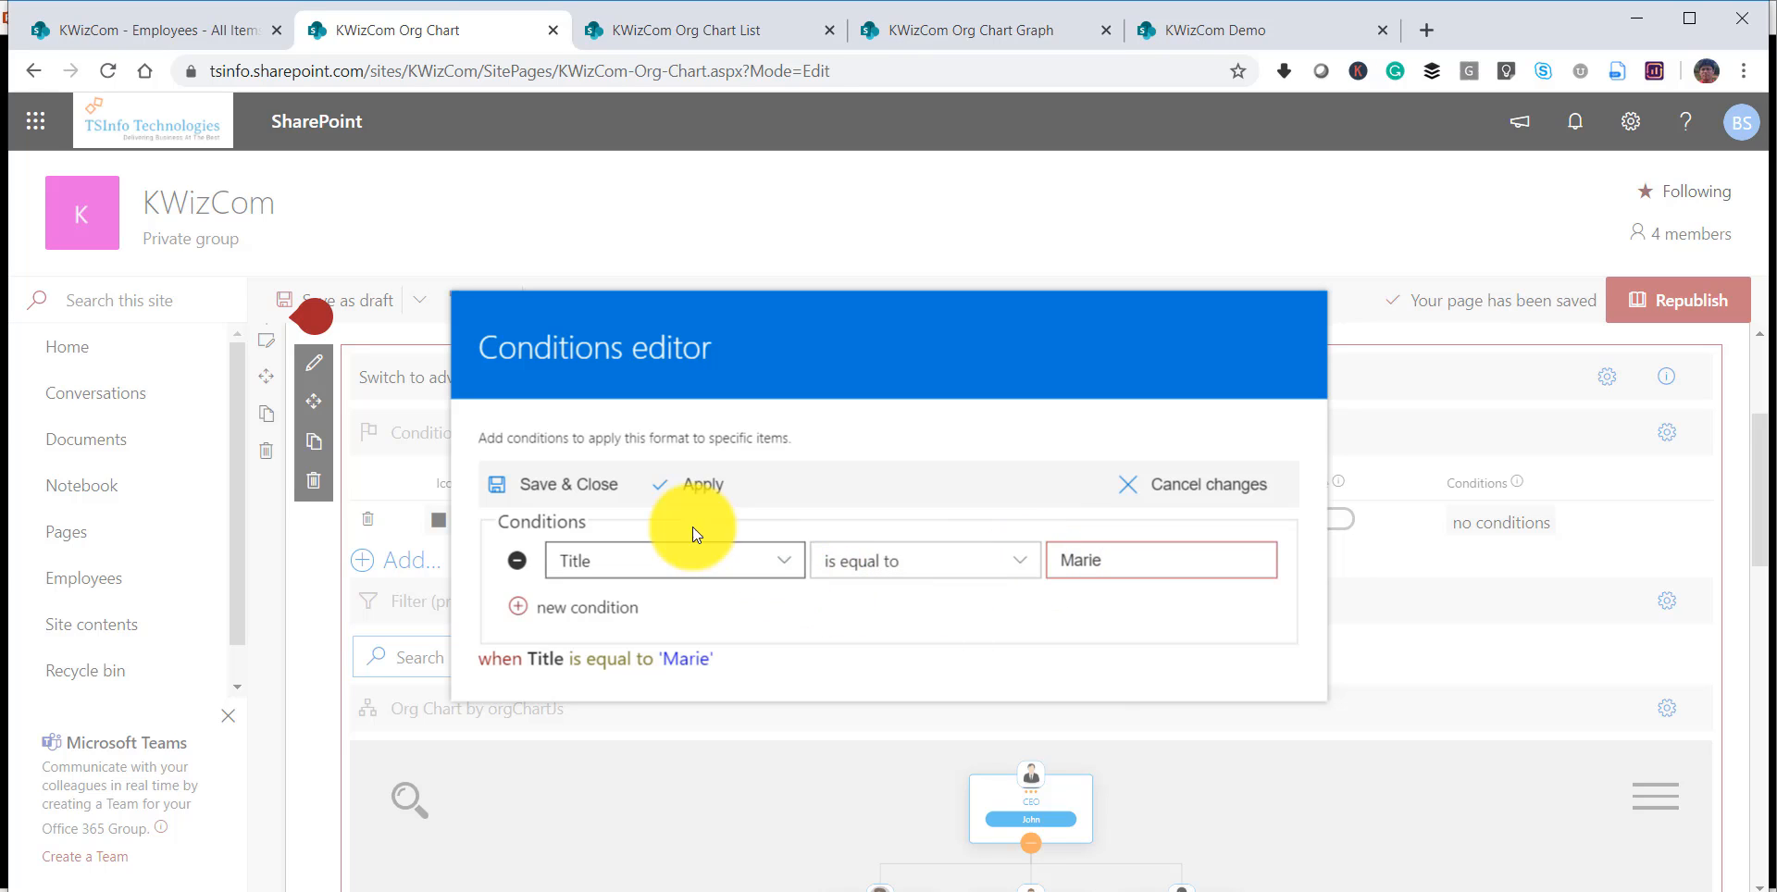
left_click(592, 484)
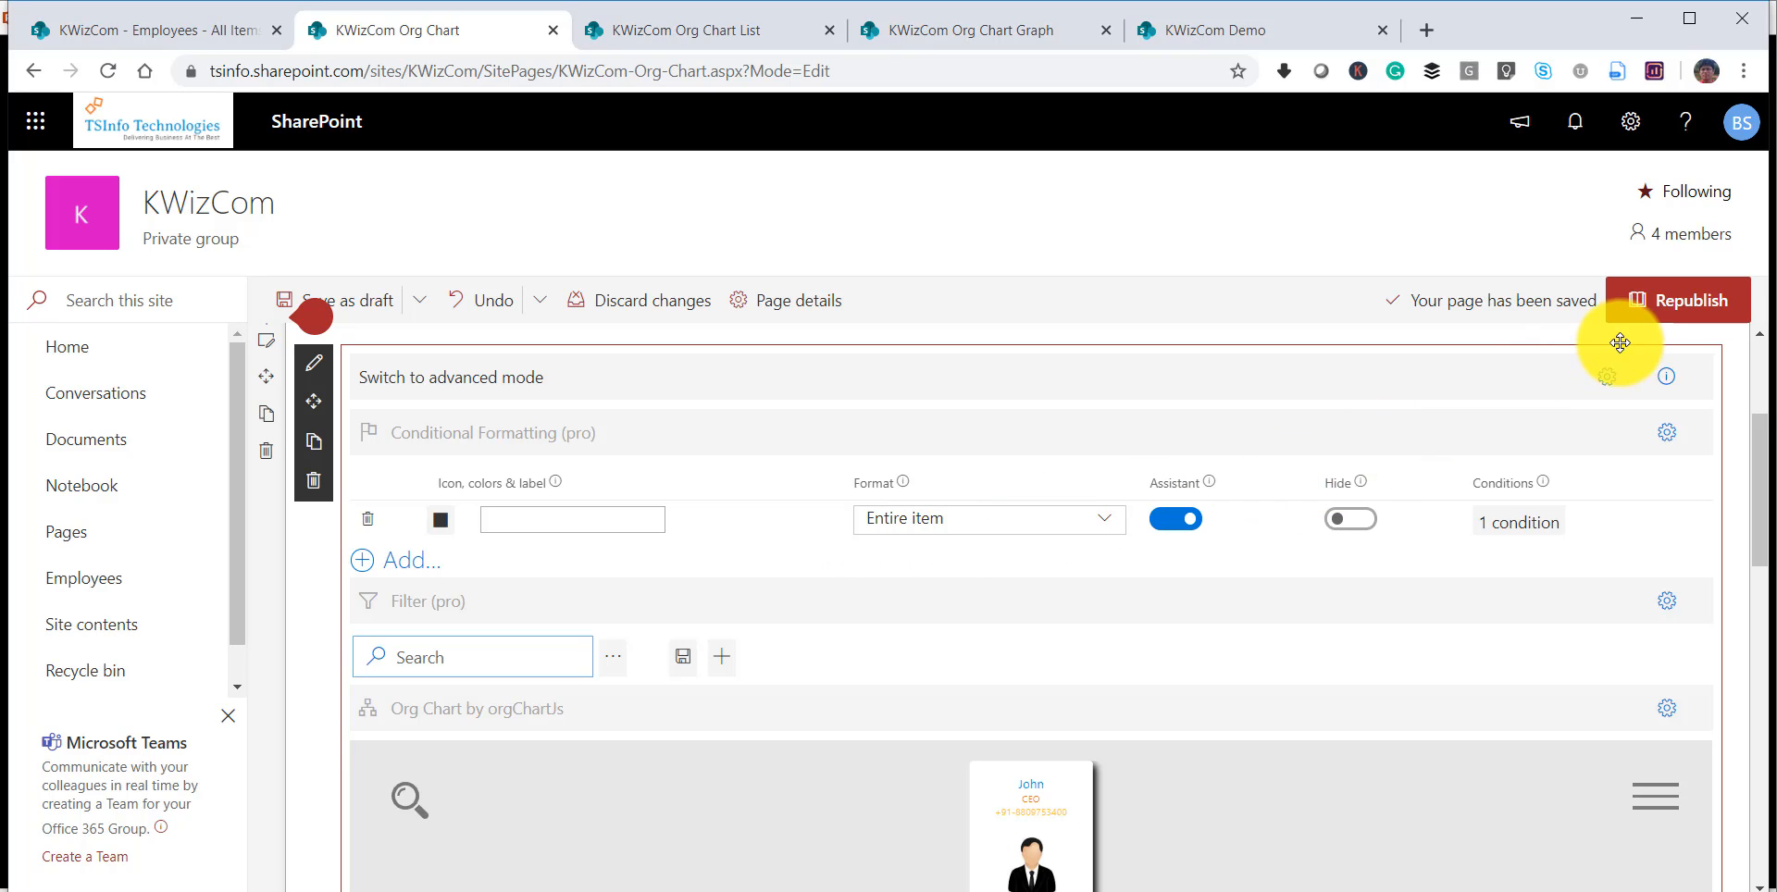
left_click(1669, 313)
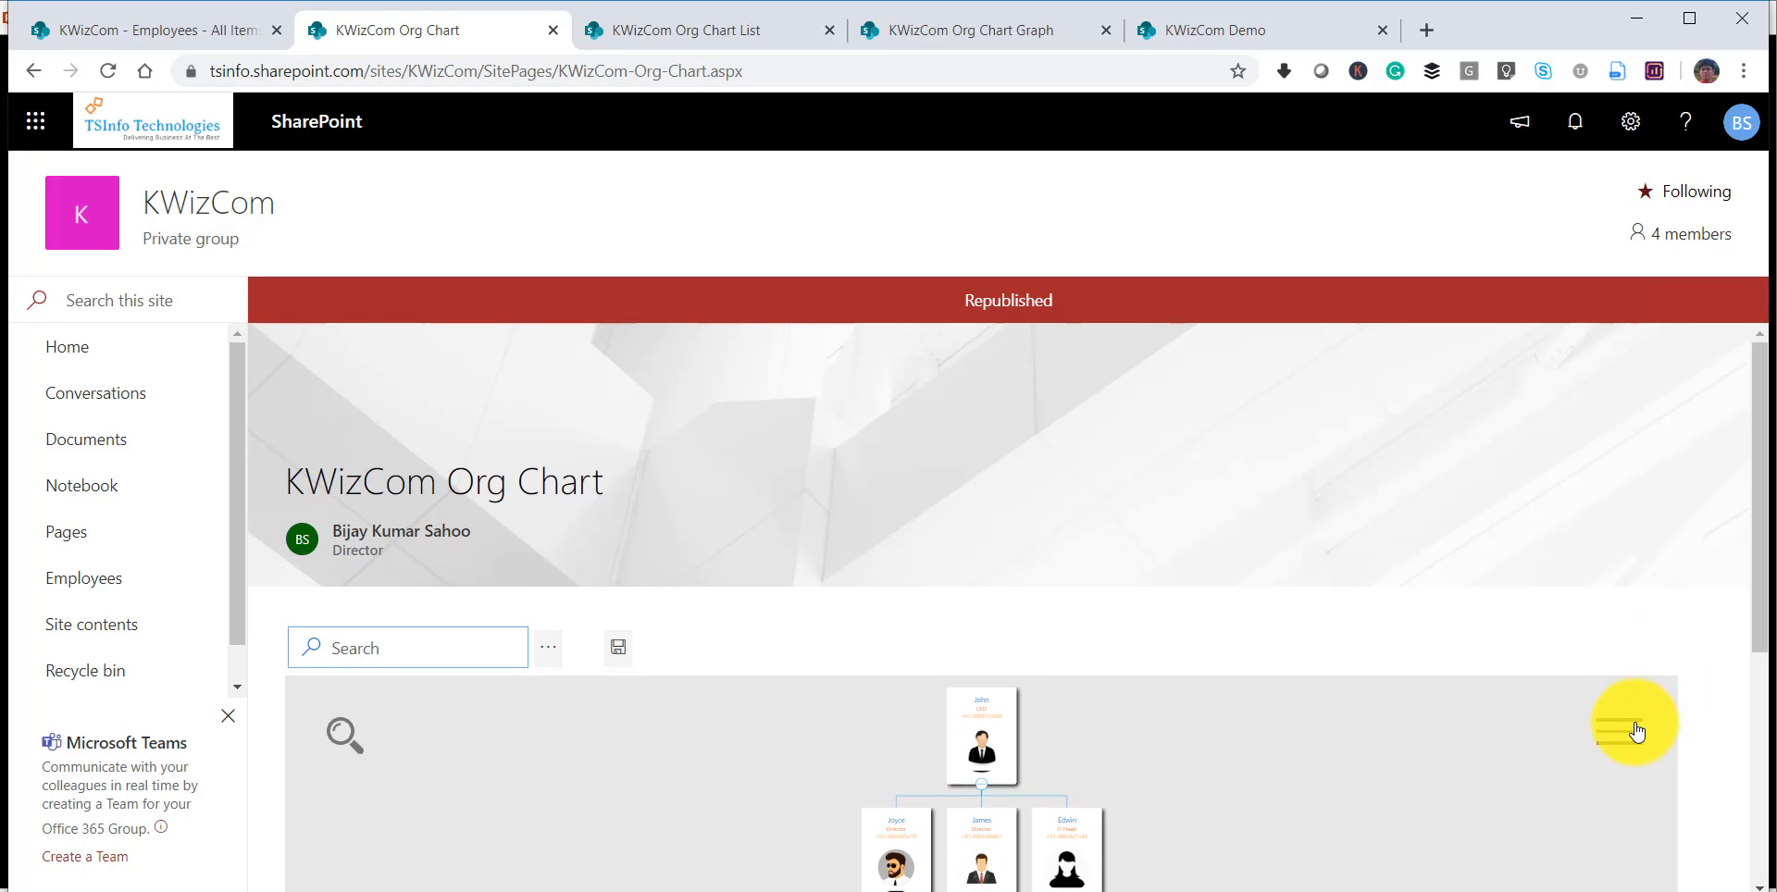
Show the republished org chart in full screen.
left_click(1629, 727)
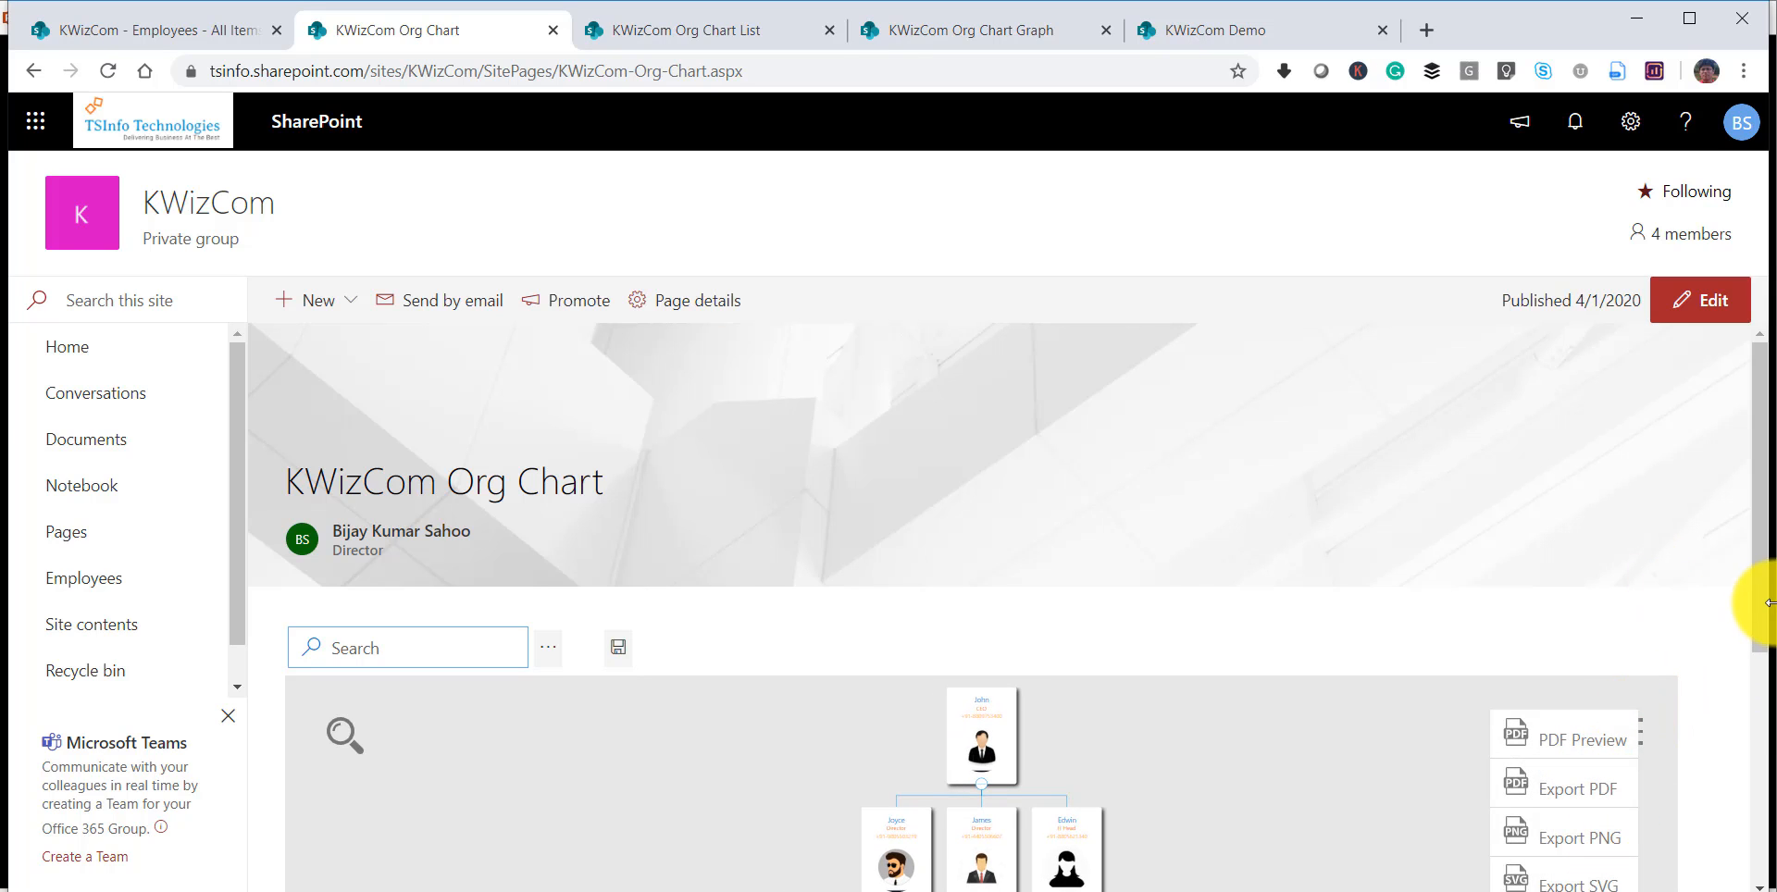
left_click_drag(1761, 589, 1768, 689)
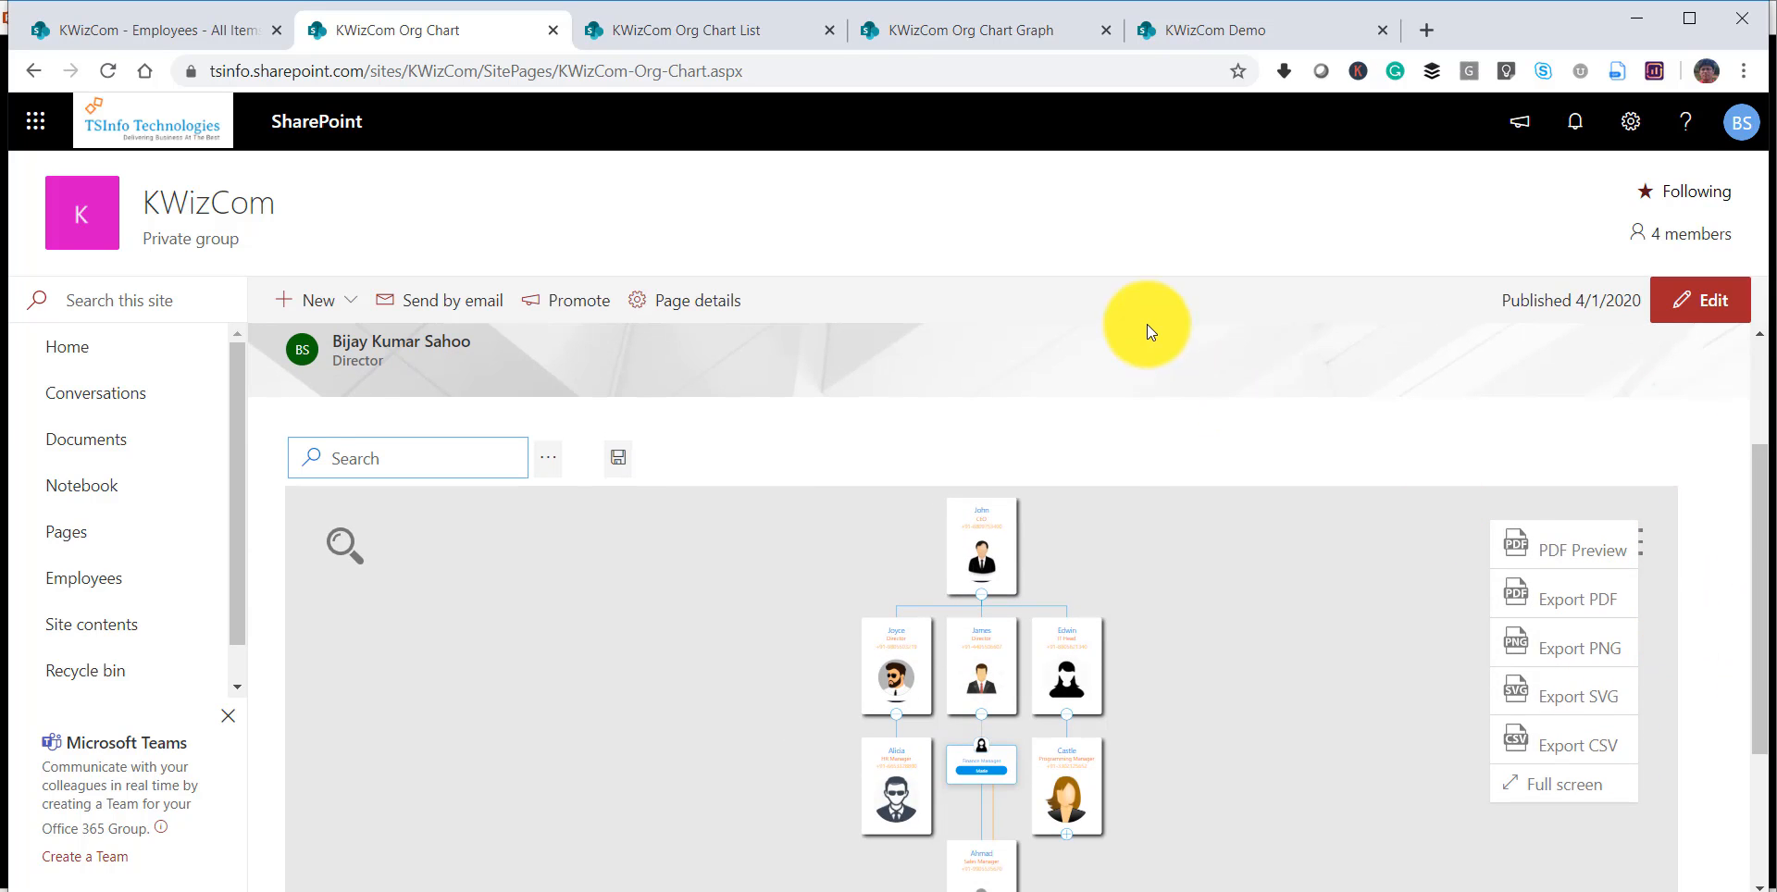
left_click(1562, 784)
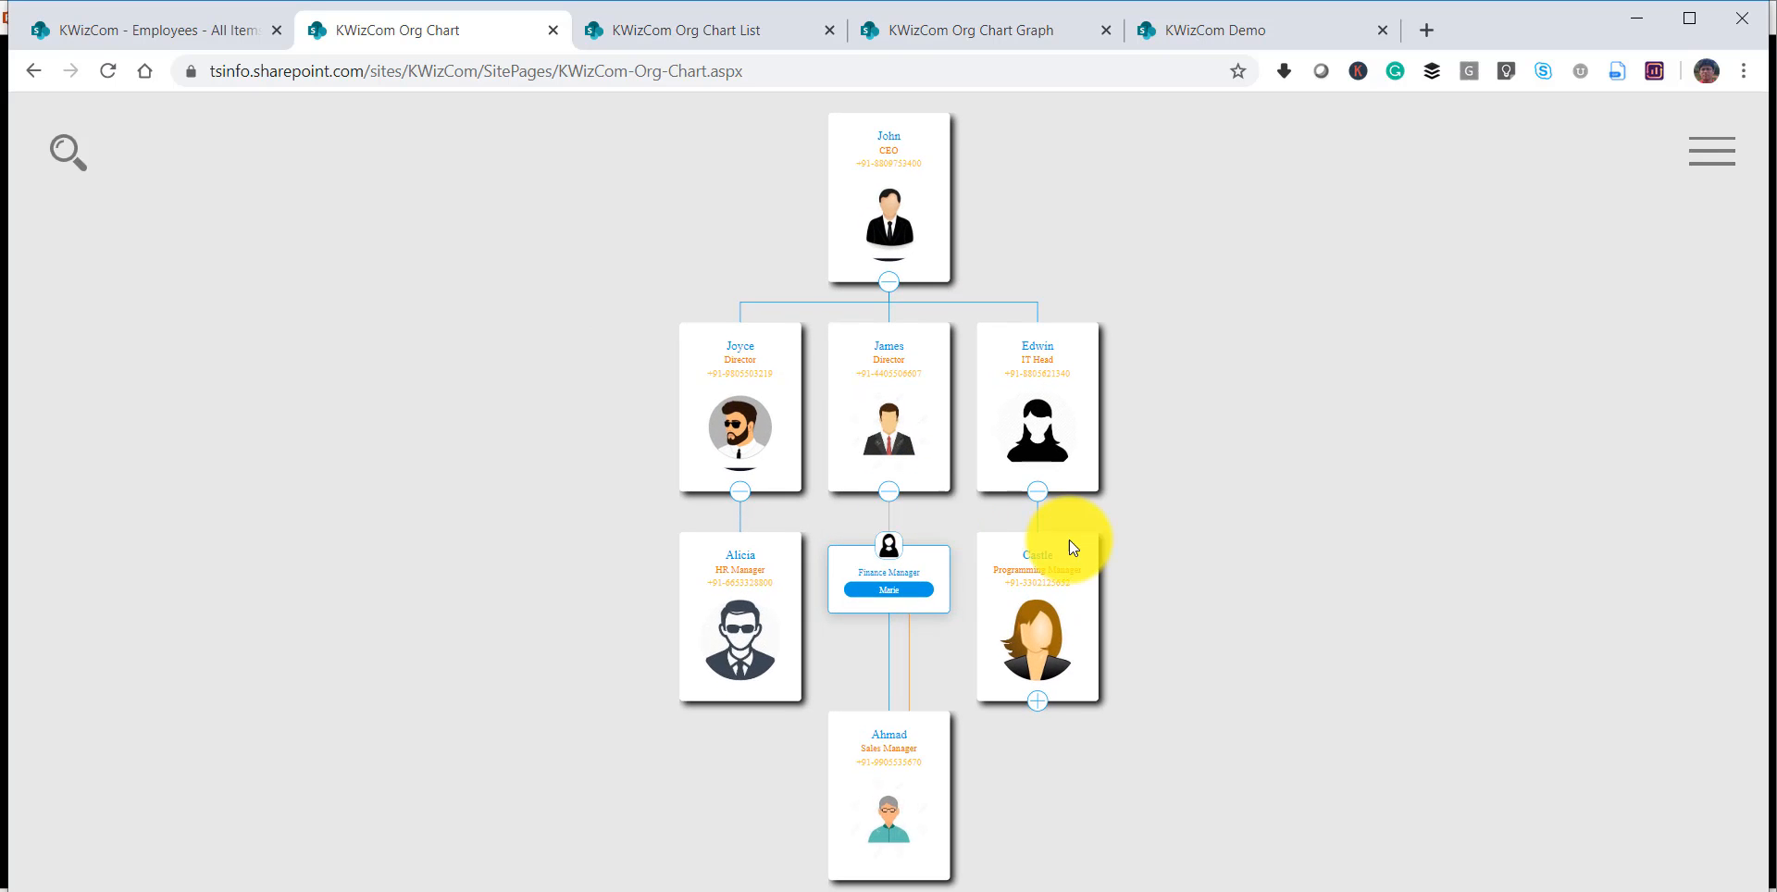
Examine the Finance Manager's assistant-style card and its connections to the director above and the Sales Manager below.
scroll(1036, 542, "up", 5)
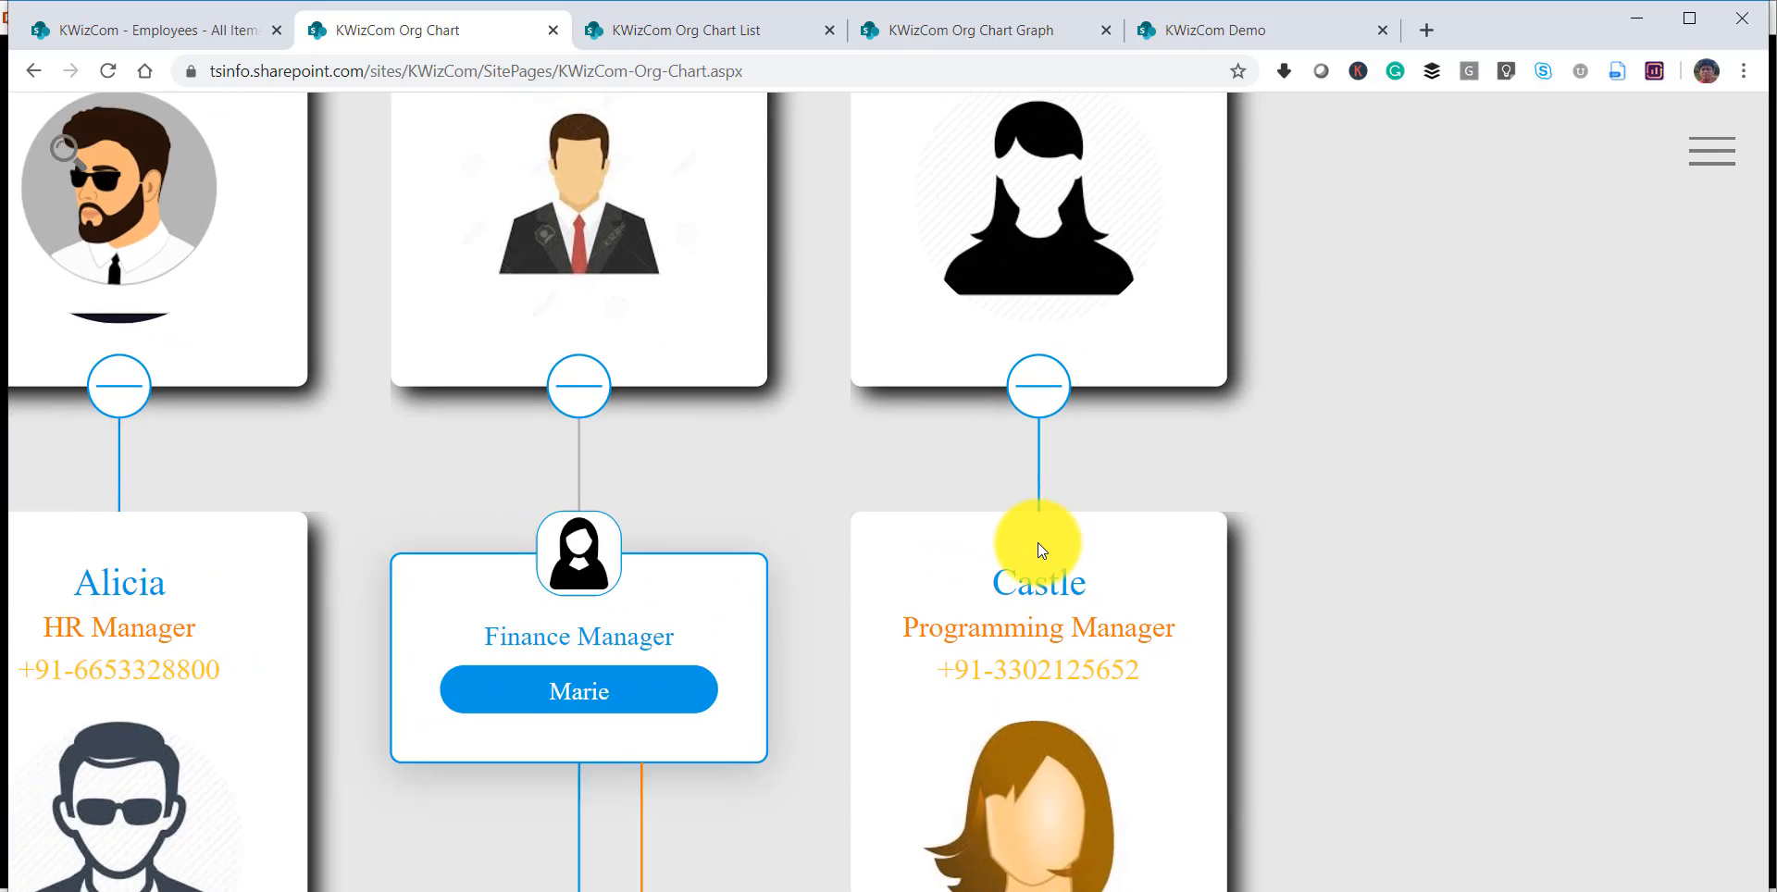
scroll(796, 575, "down", 2)
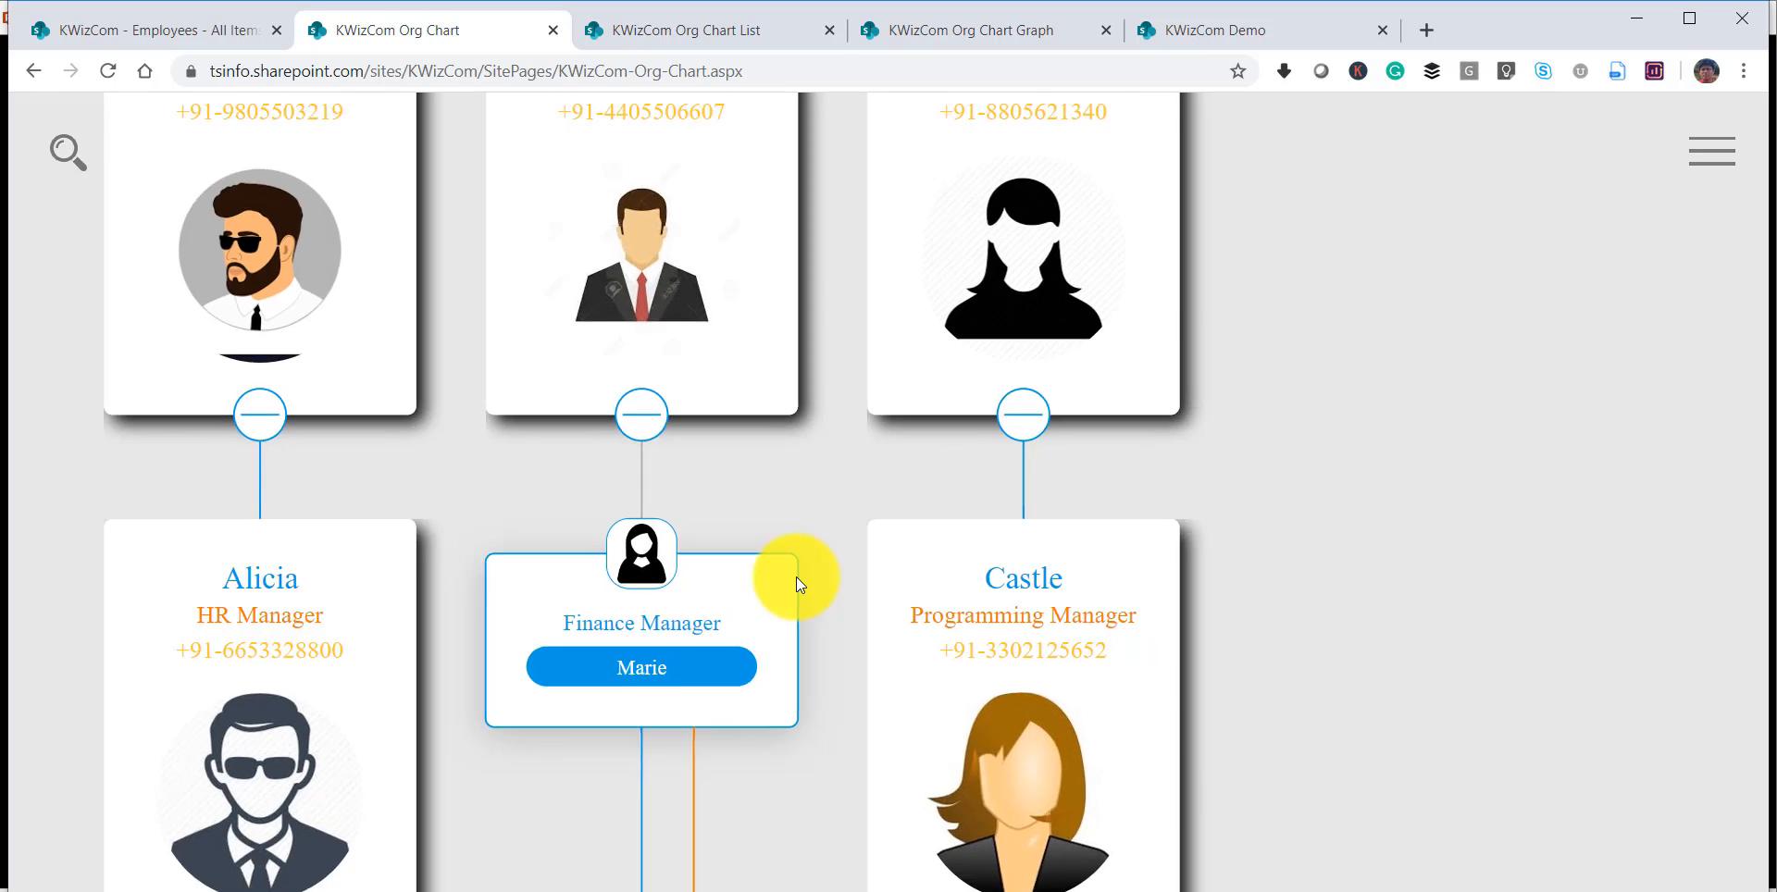
left_click_drag(818, 463, 1003, 681)
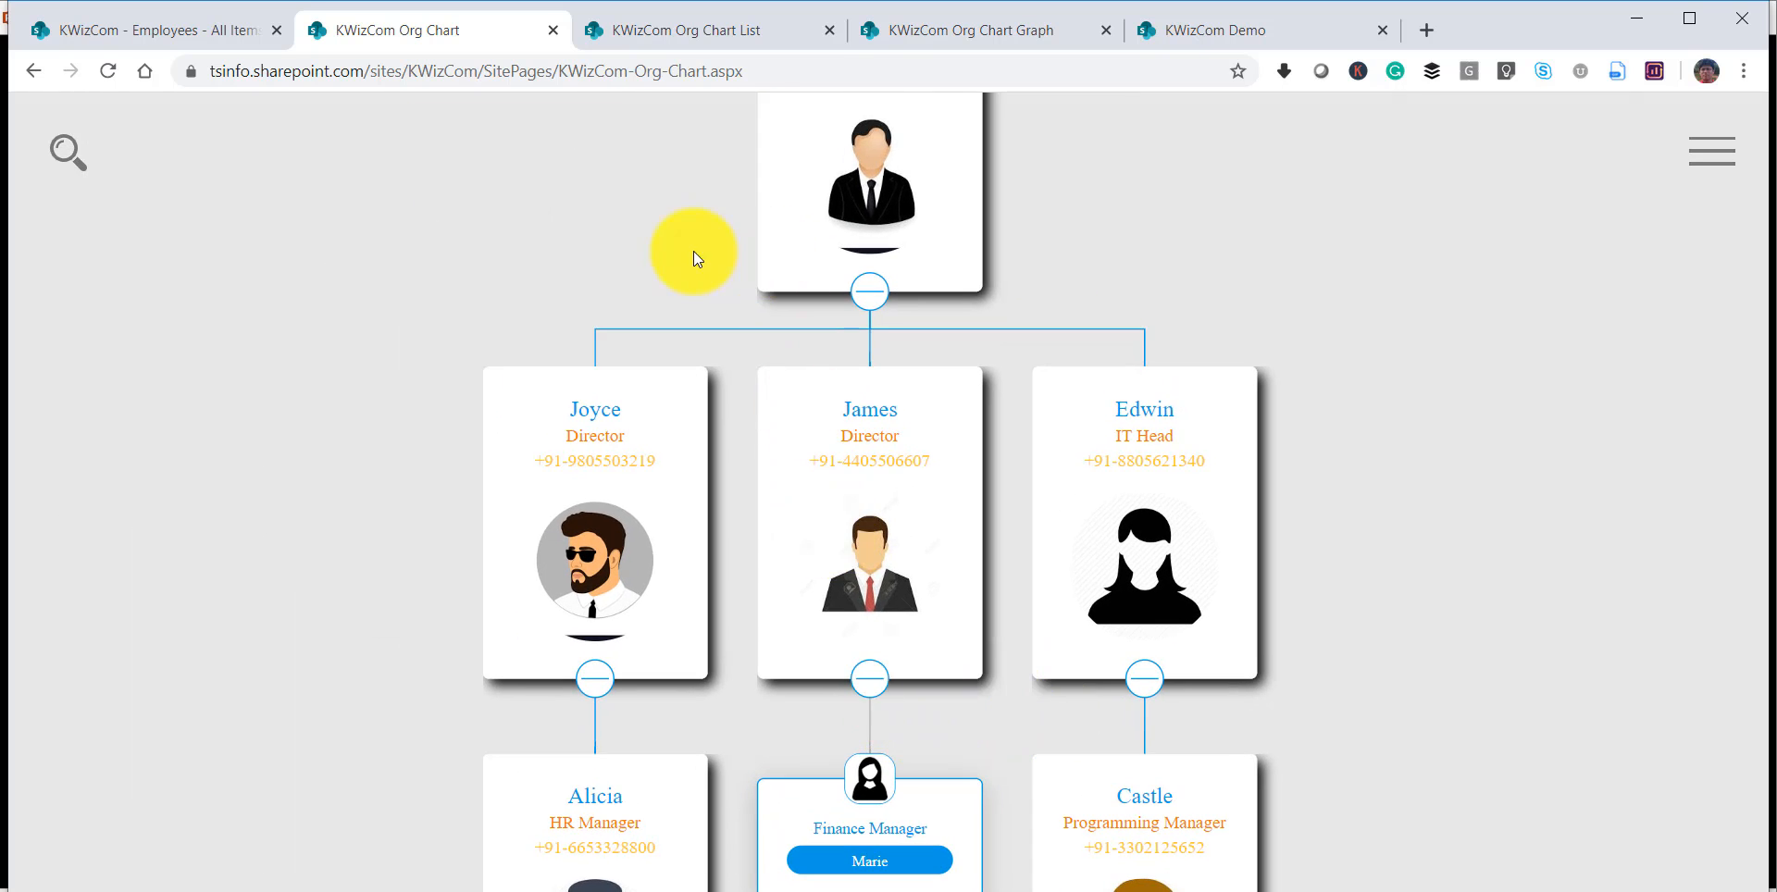
left_click_drag(692, 251, 496, 377)
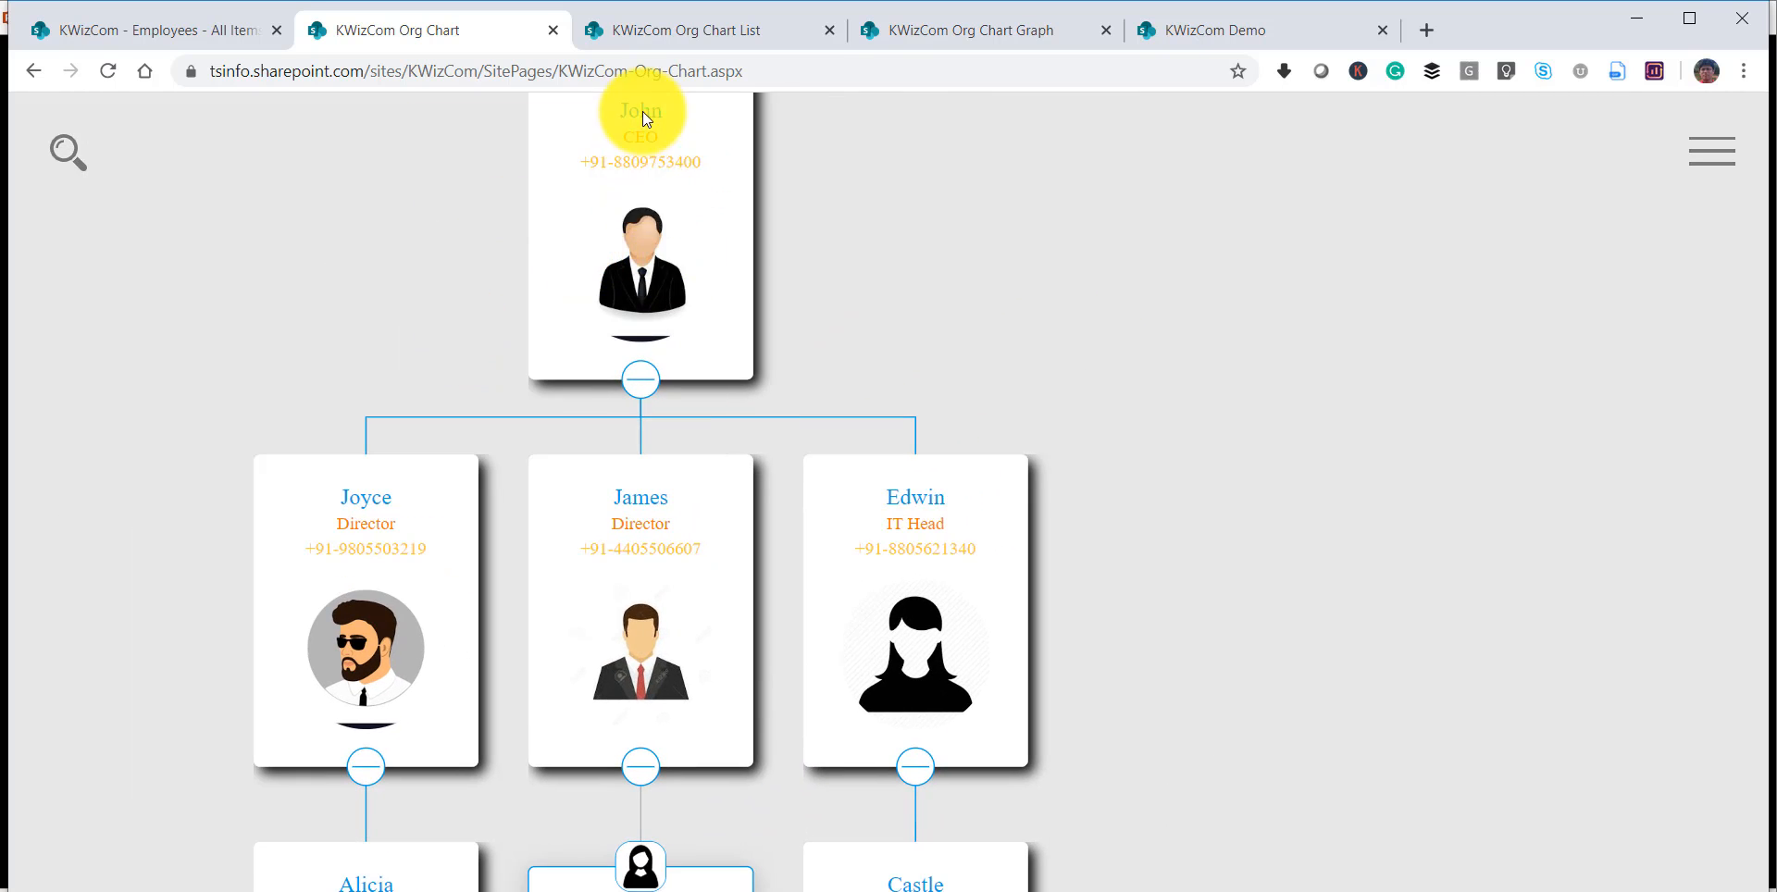
left_click_drag(941, 323, 990, 170)
left_click_drag(1244, 455, 1246, 270)
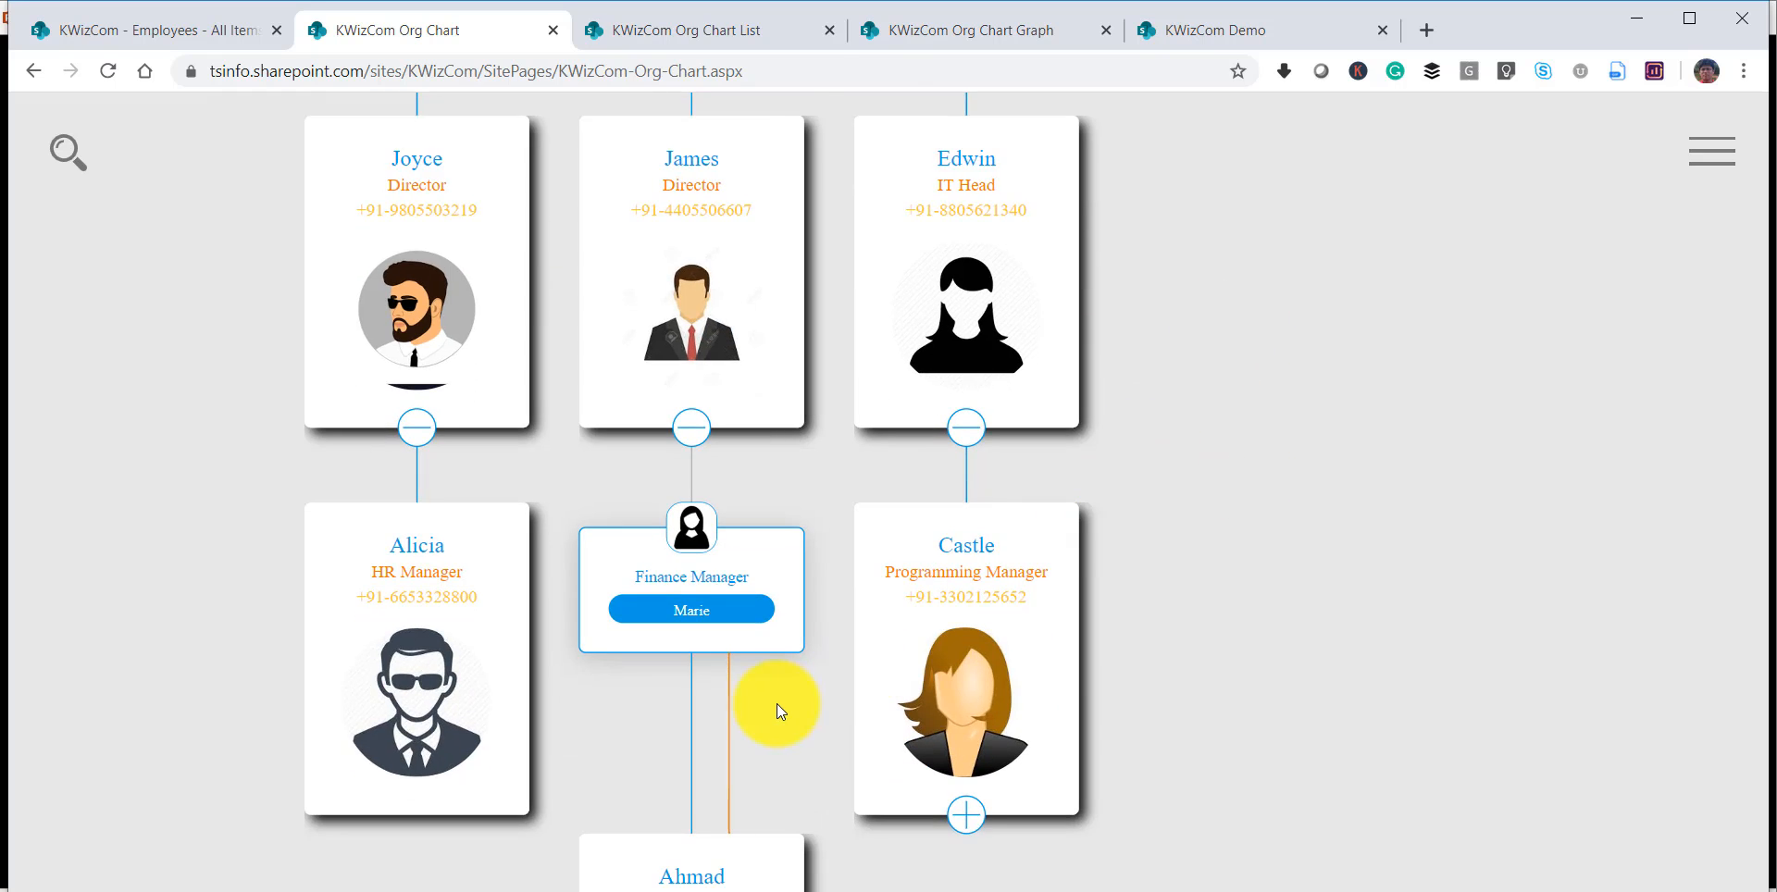
left_click_drag(776, 703, 805, 589)
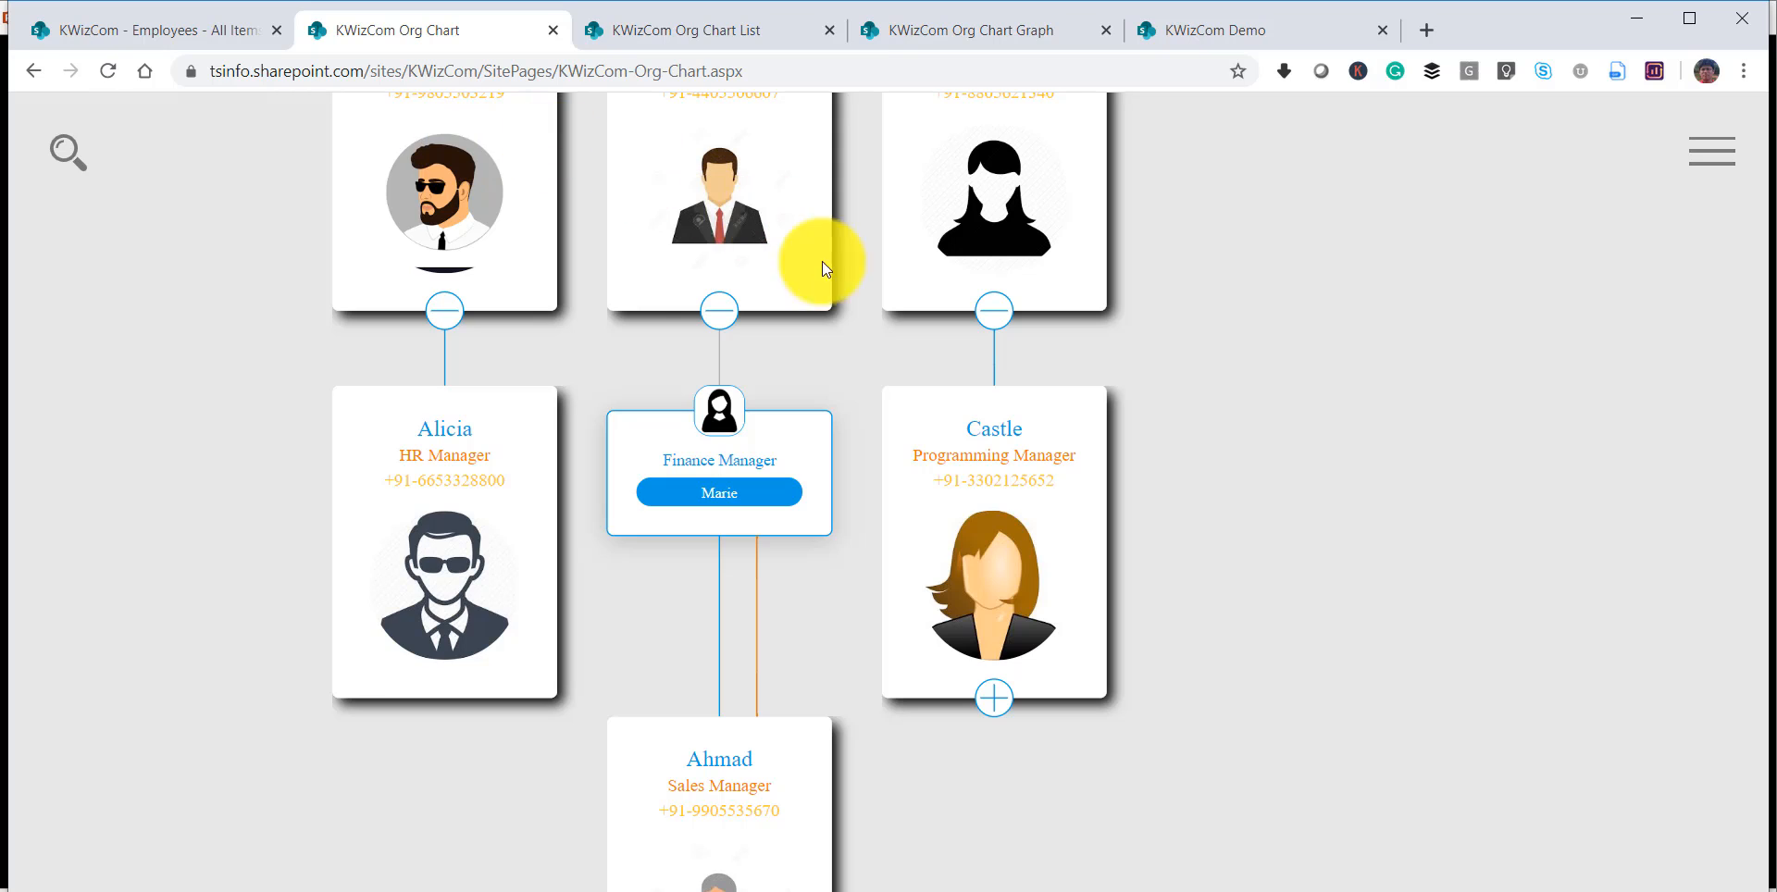
Exit the org chart's full-screen view and open the page for editing again.
left_click(1714, 152)
left_click(1657, 392)
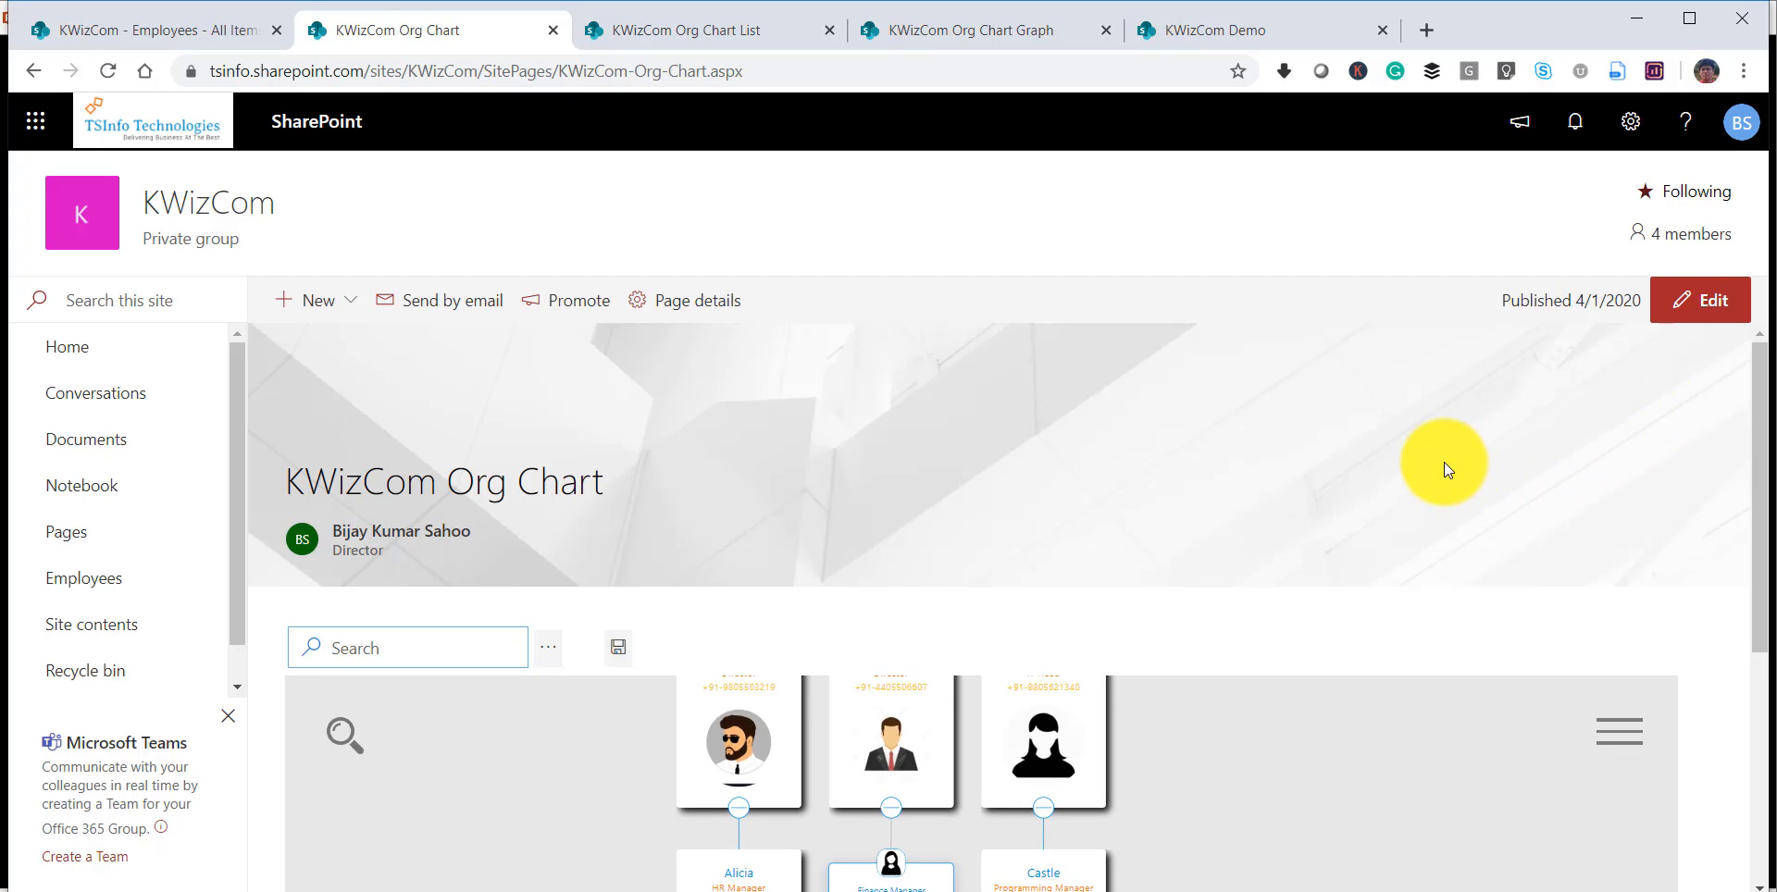
left_click(1712, 300)
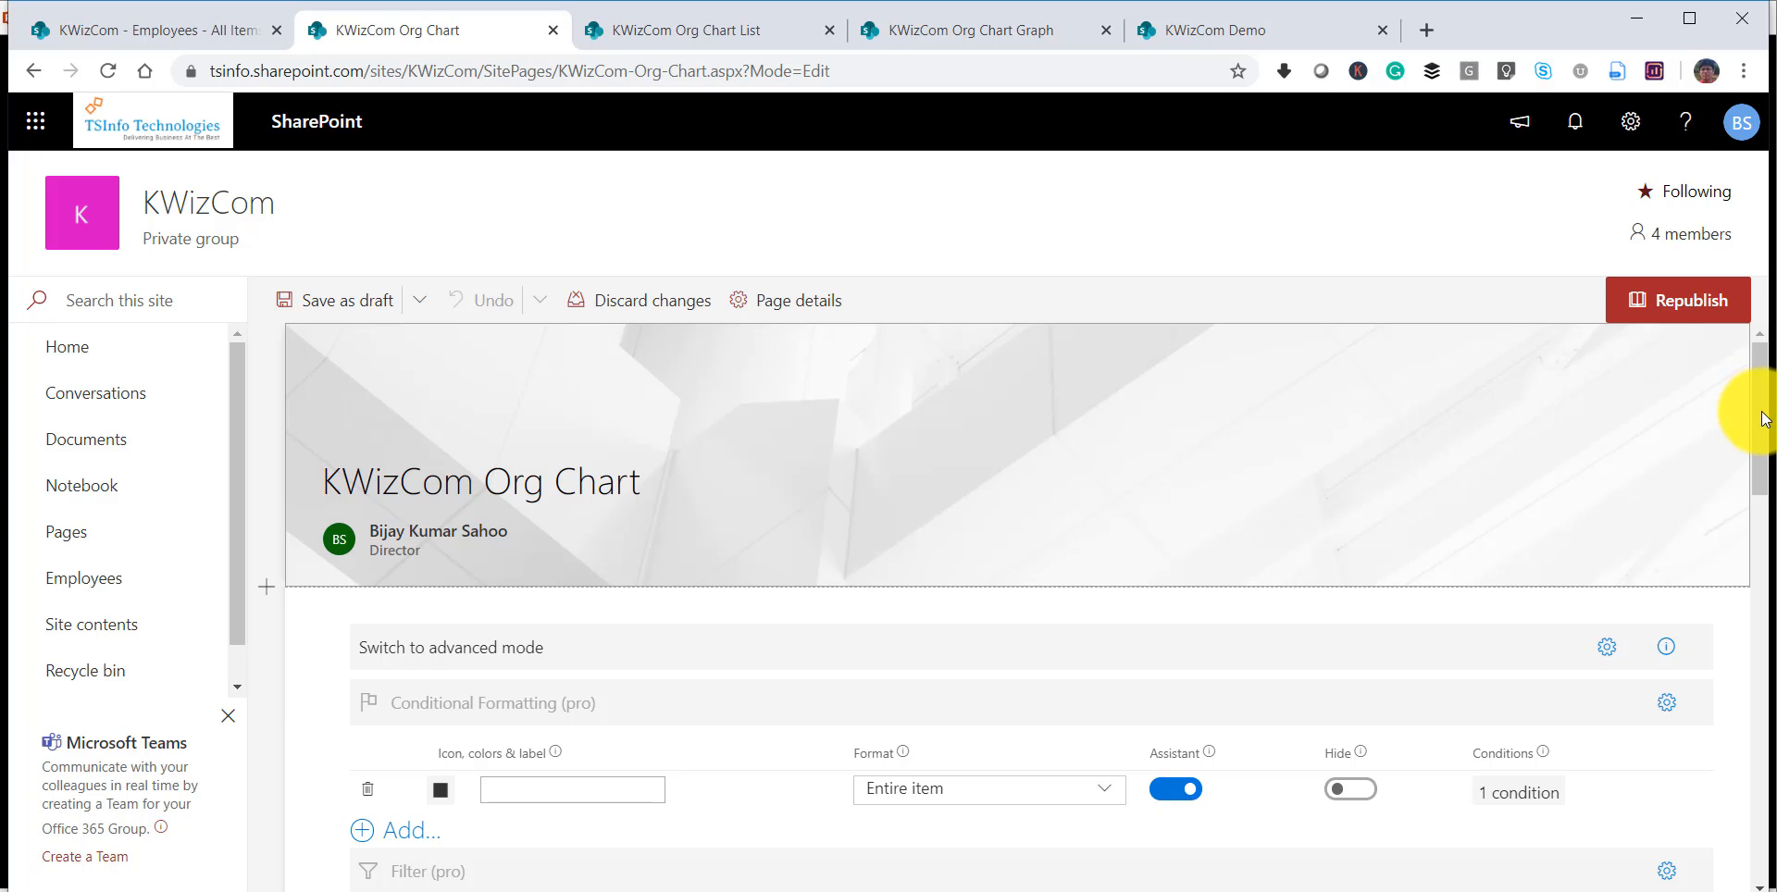
Add a second conditional formatting rule beneath the Assistant rule.
scroll(1740, 475, "down", 2)
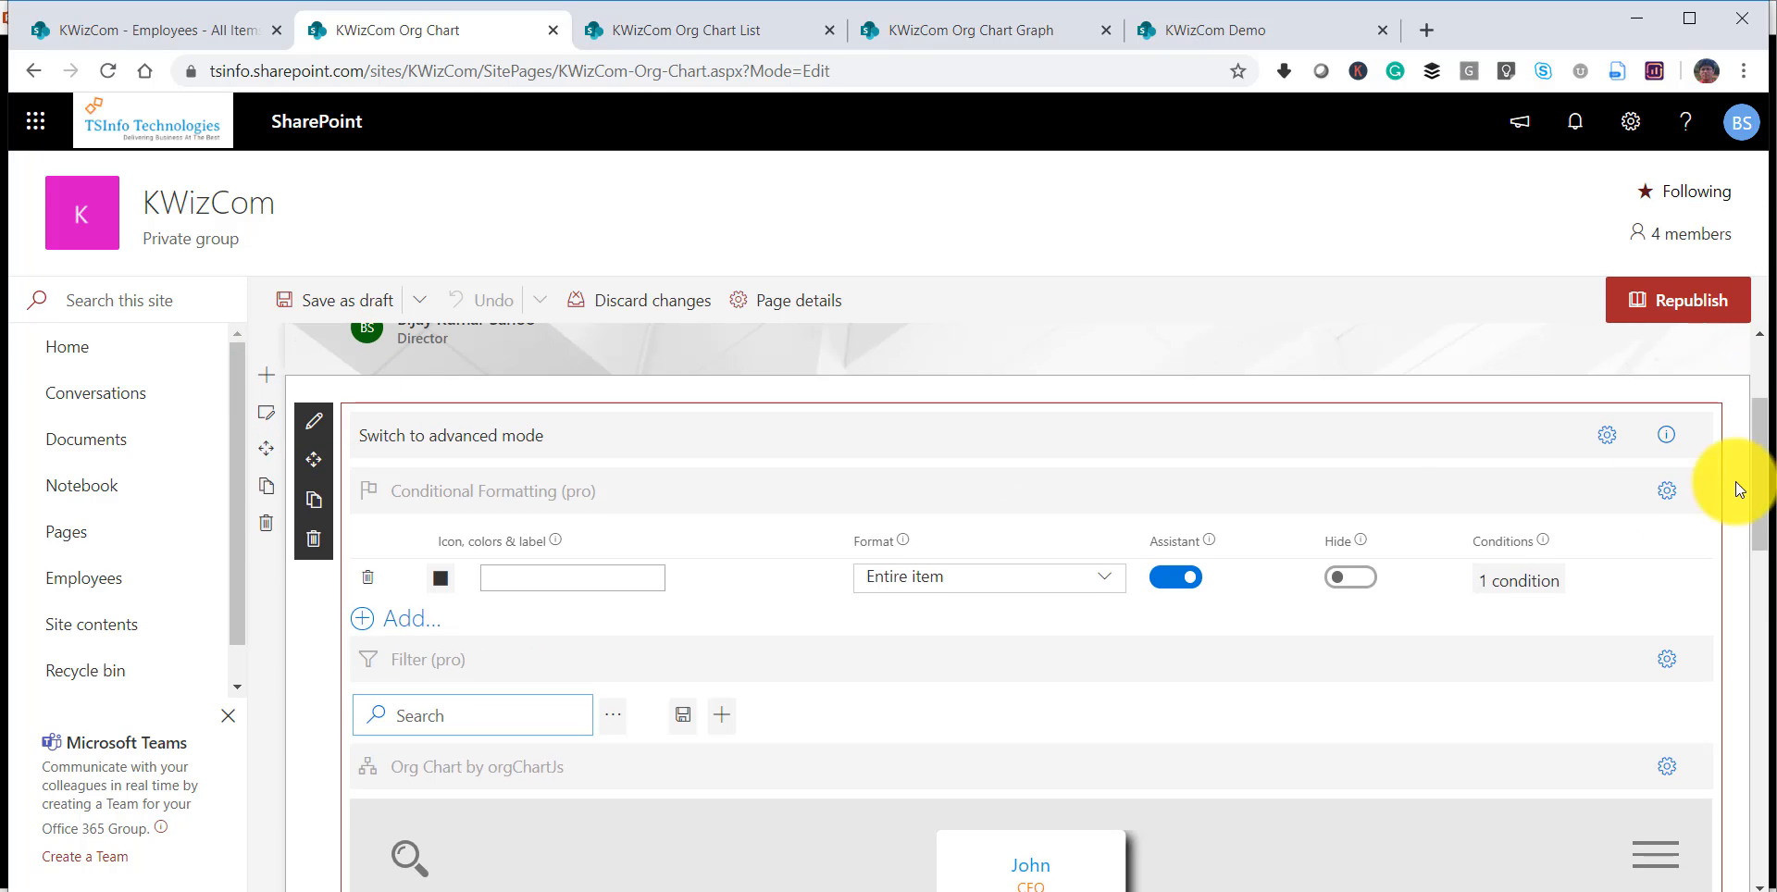
left_click(412, 618)
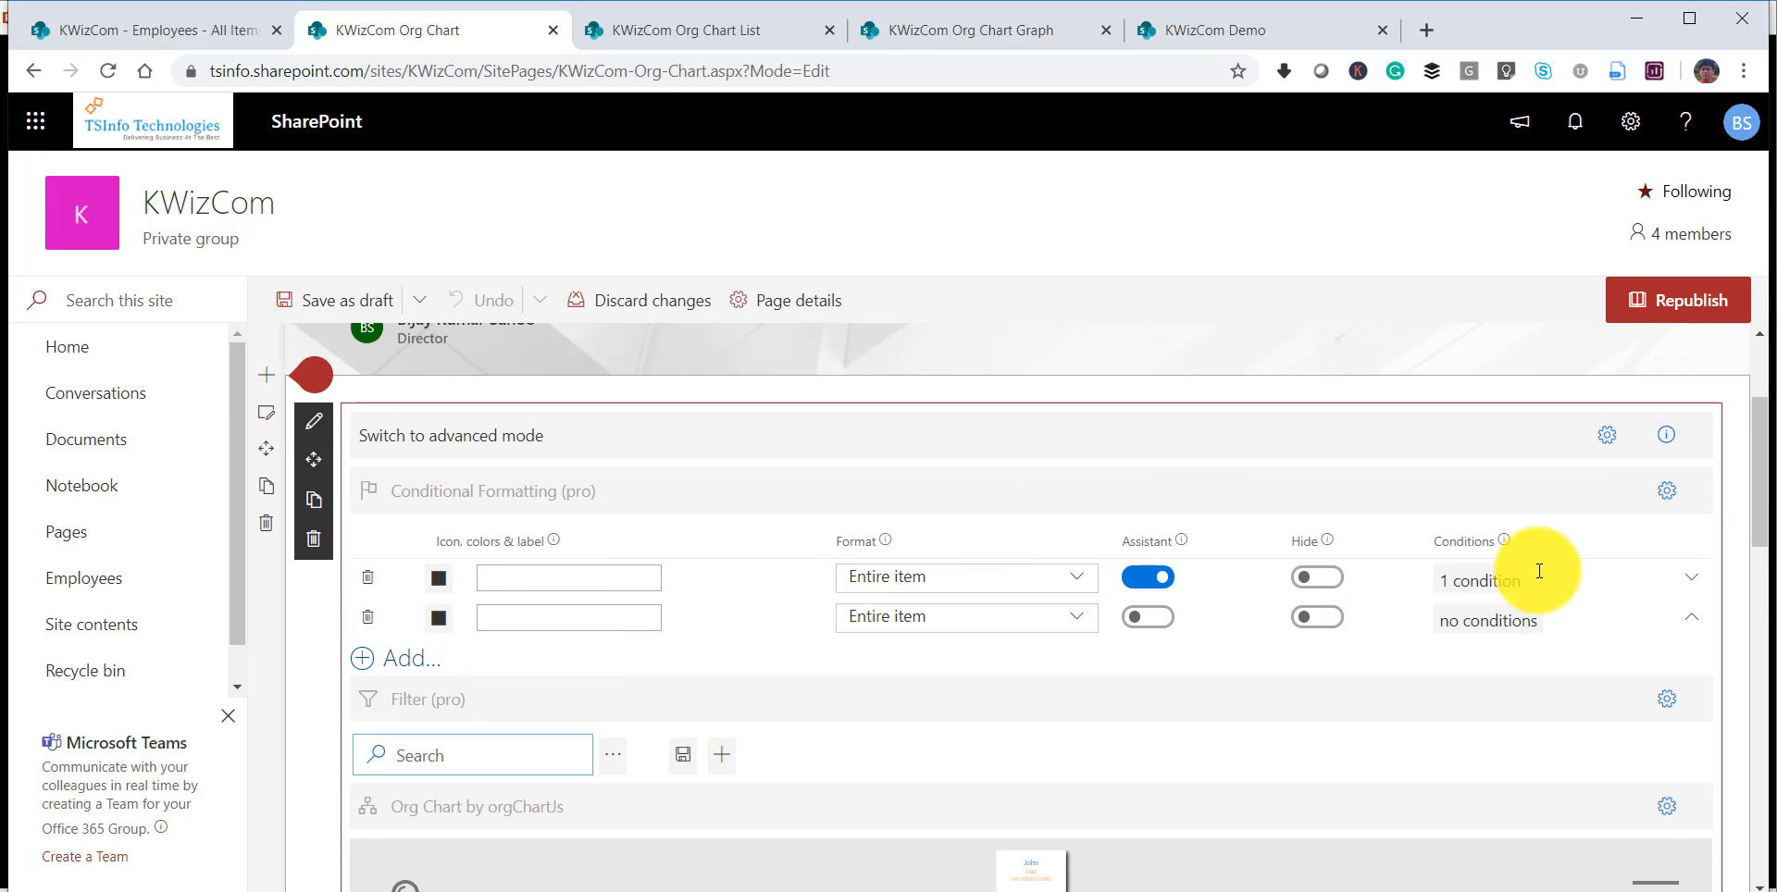
scroll(1759, 537, "down", 3)
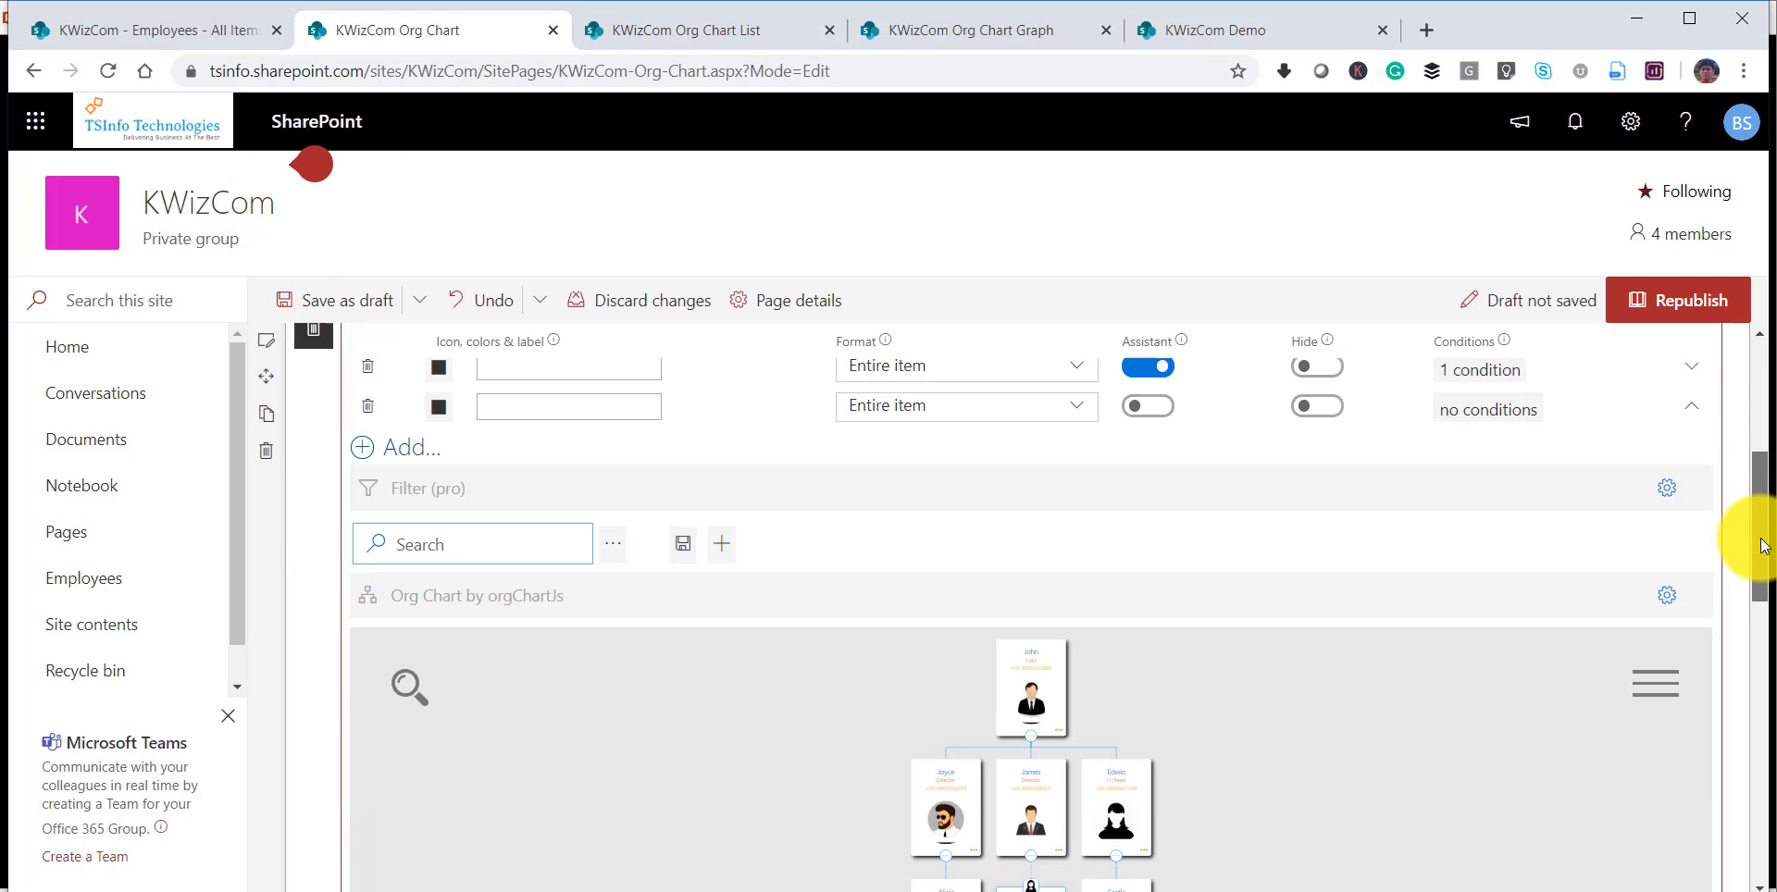
scroll(1763, 521, "up", 1)
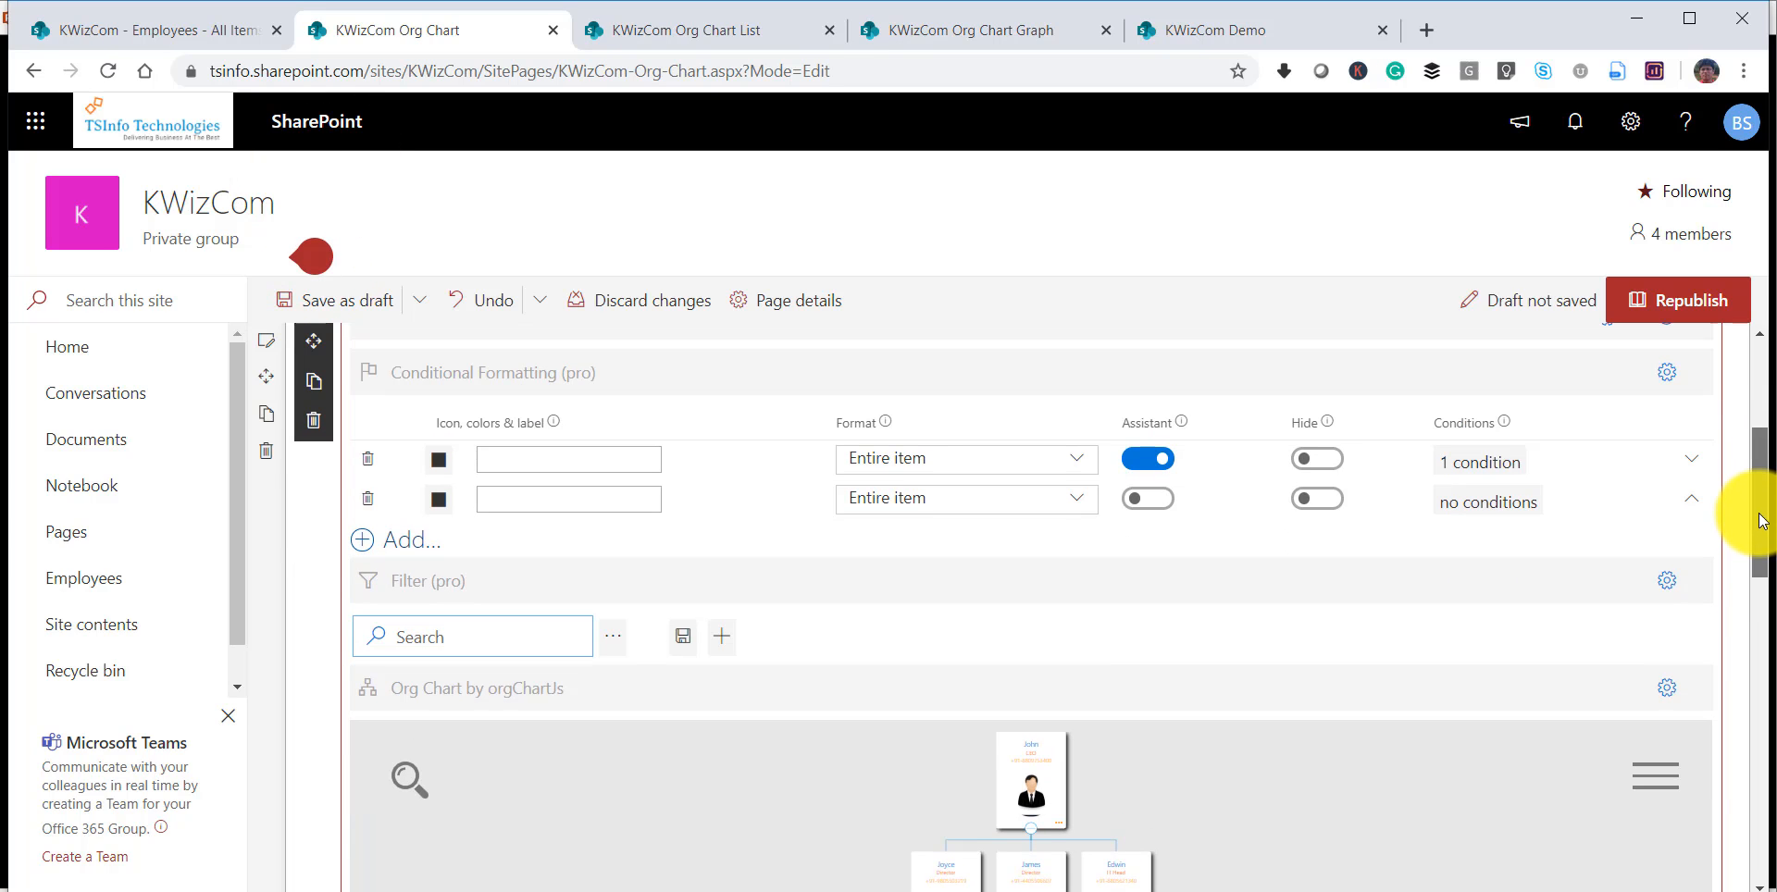
Give the second rule the condition Designation is equal to Director and save it.
left_click(1480, 503)
left_click(658, 561)
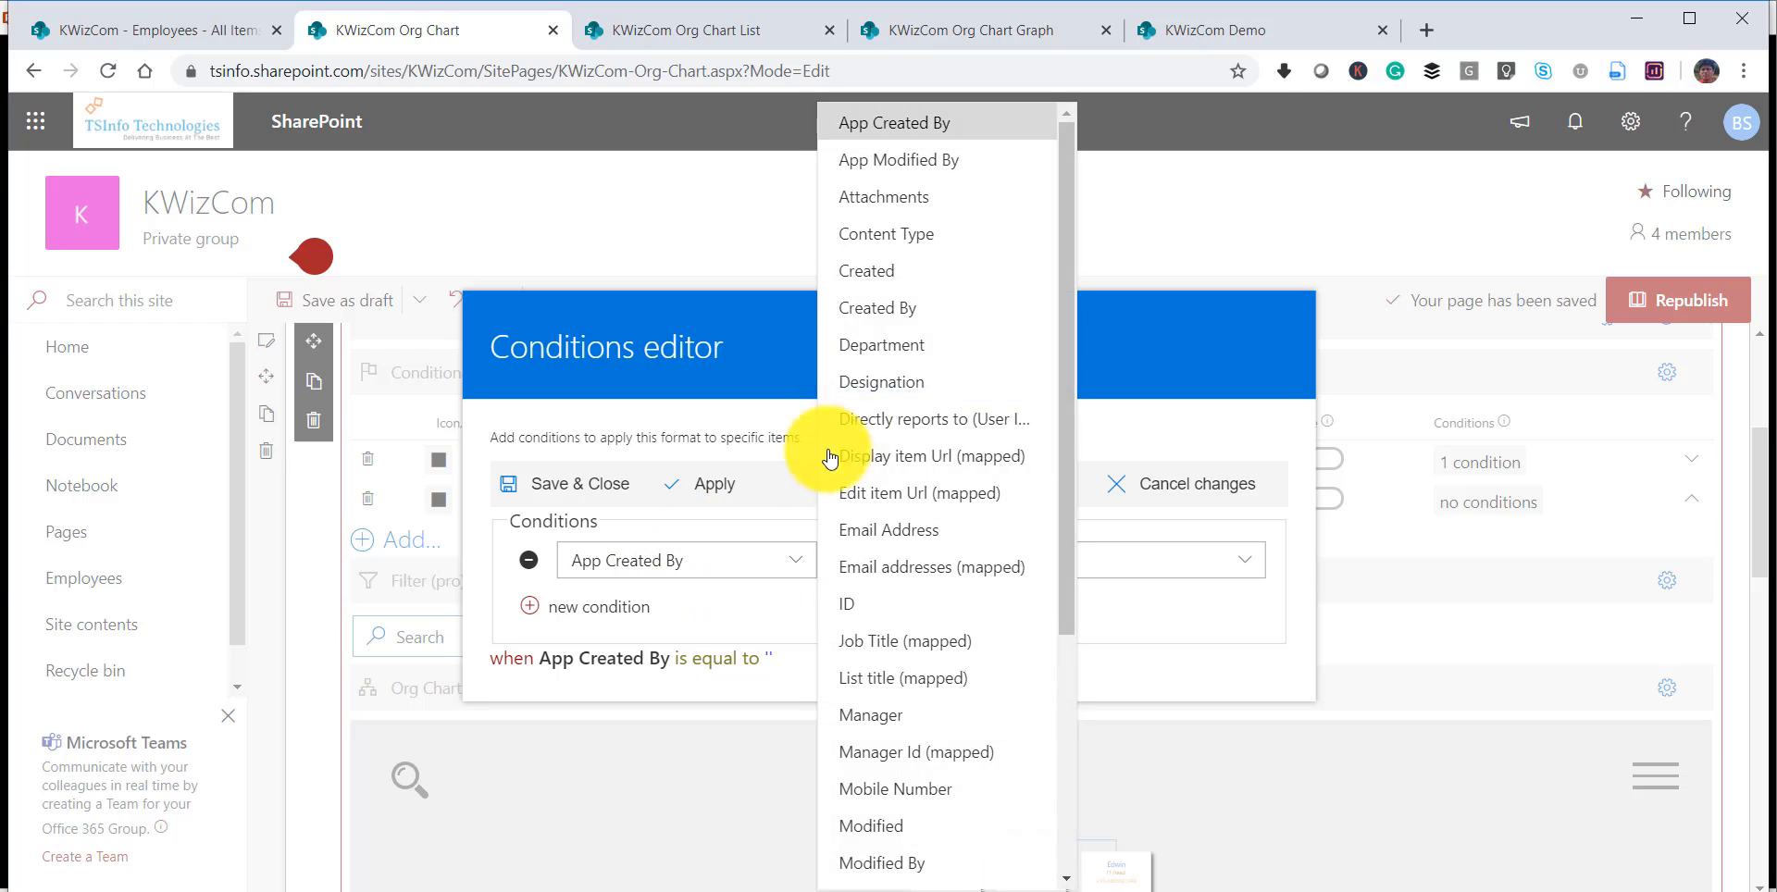
left_click(877, 382)
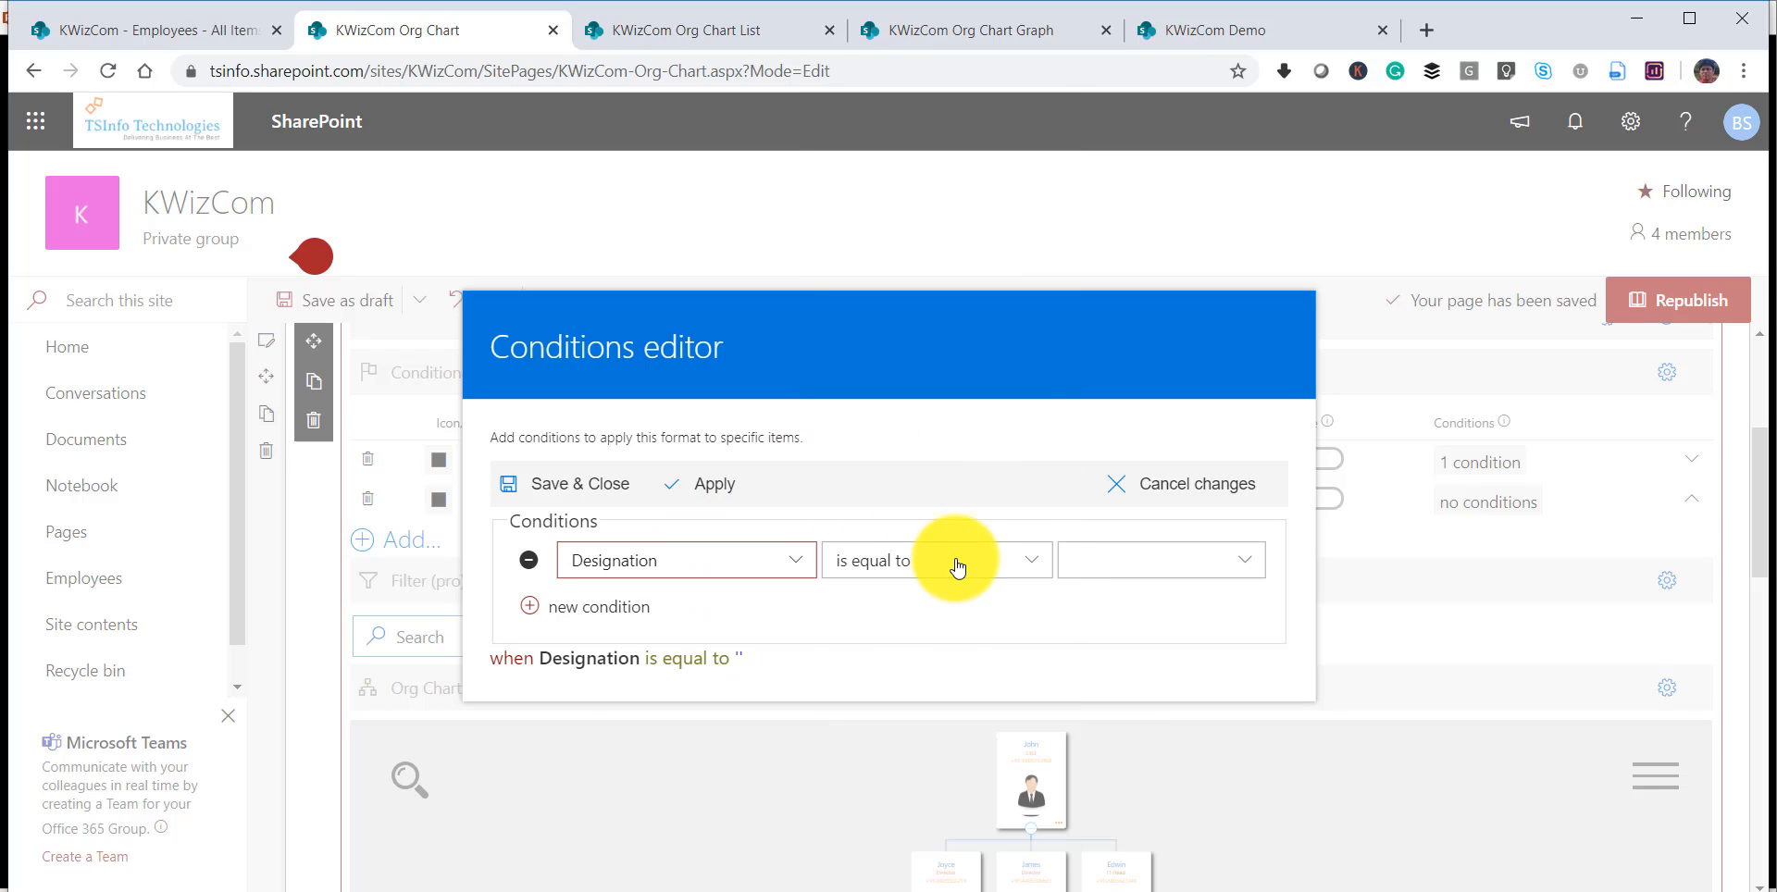
left_click(1104, 564)
left_click(1115, 638)
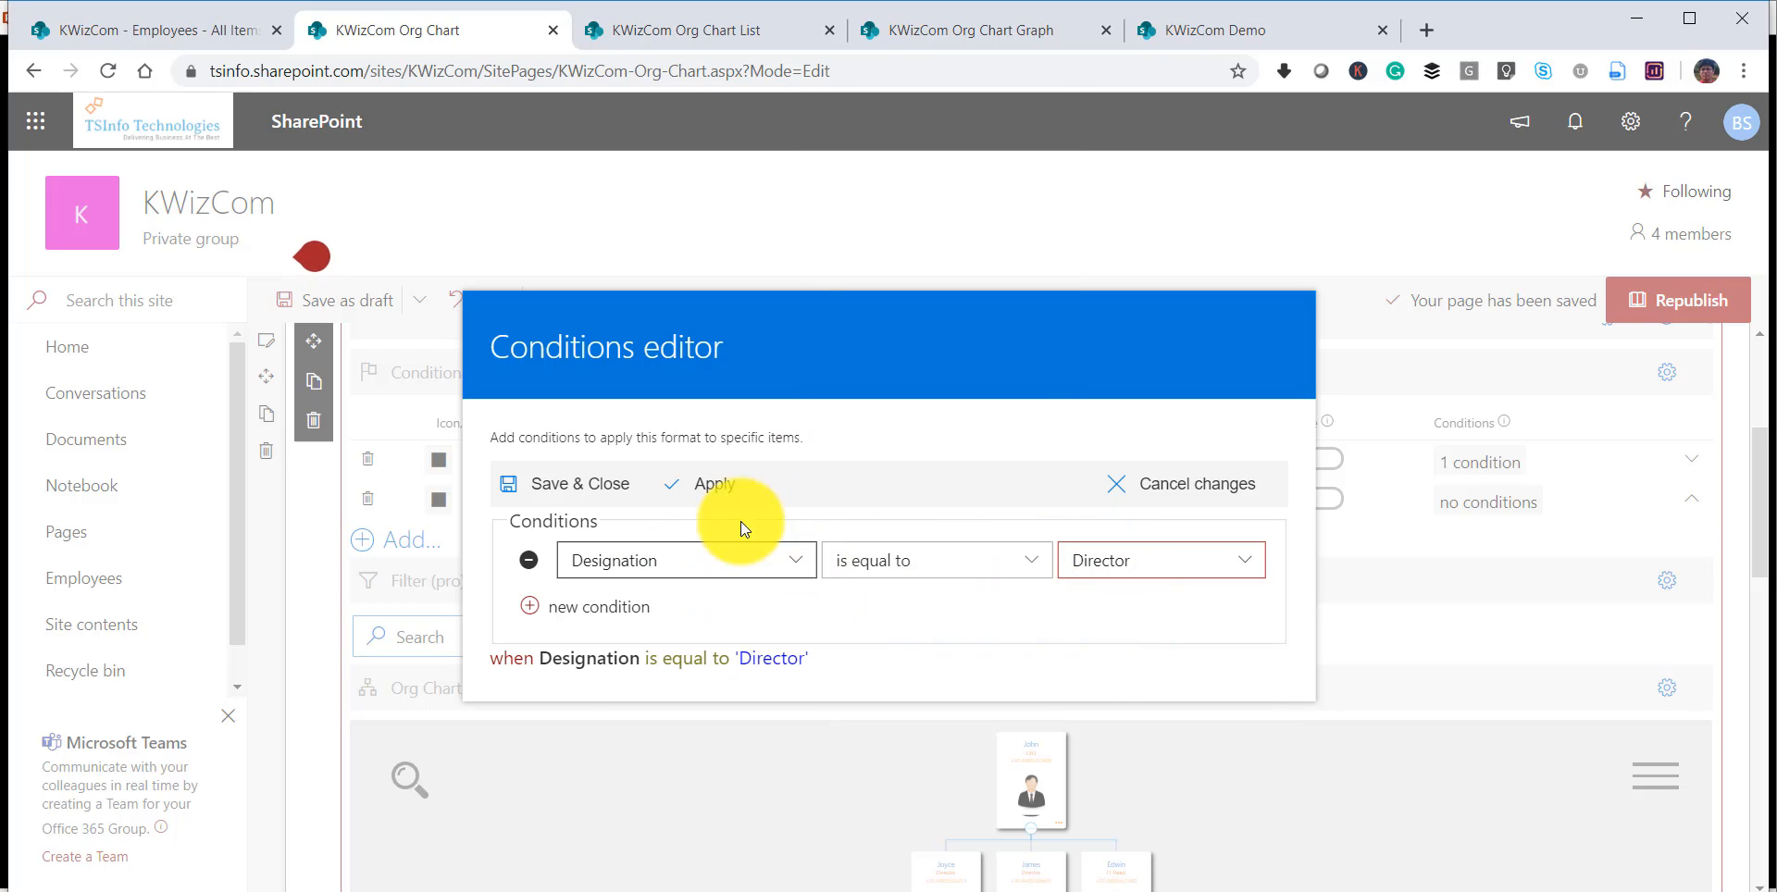
left_click(615, 490)
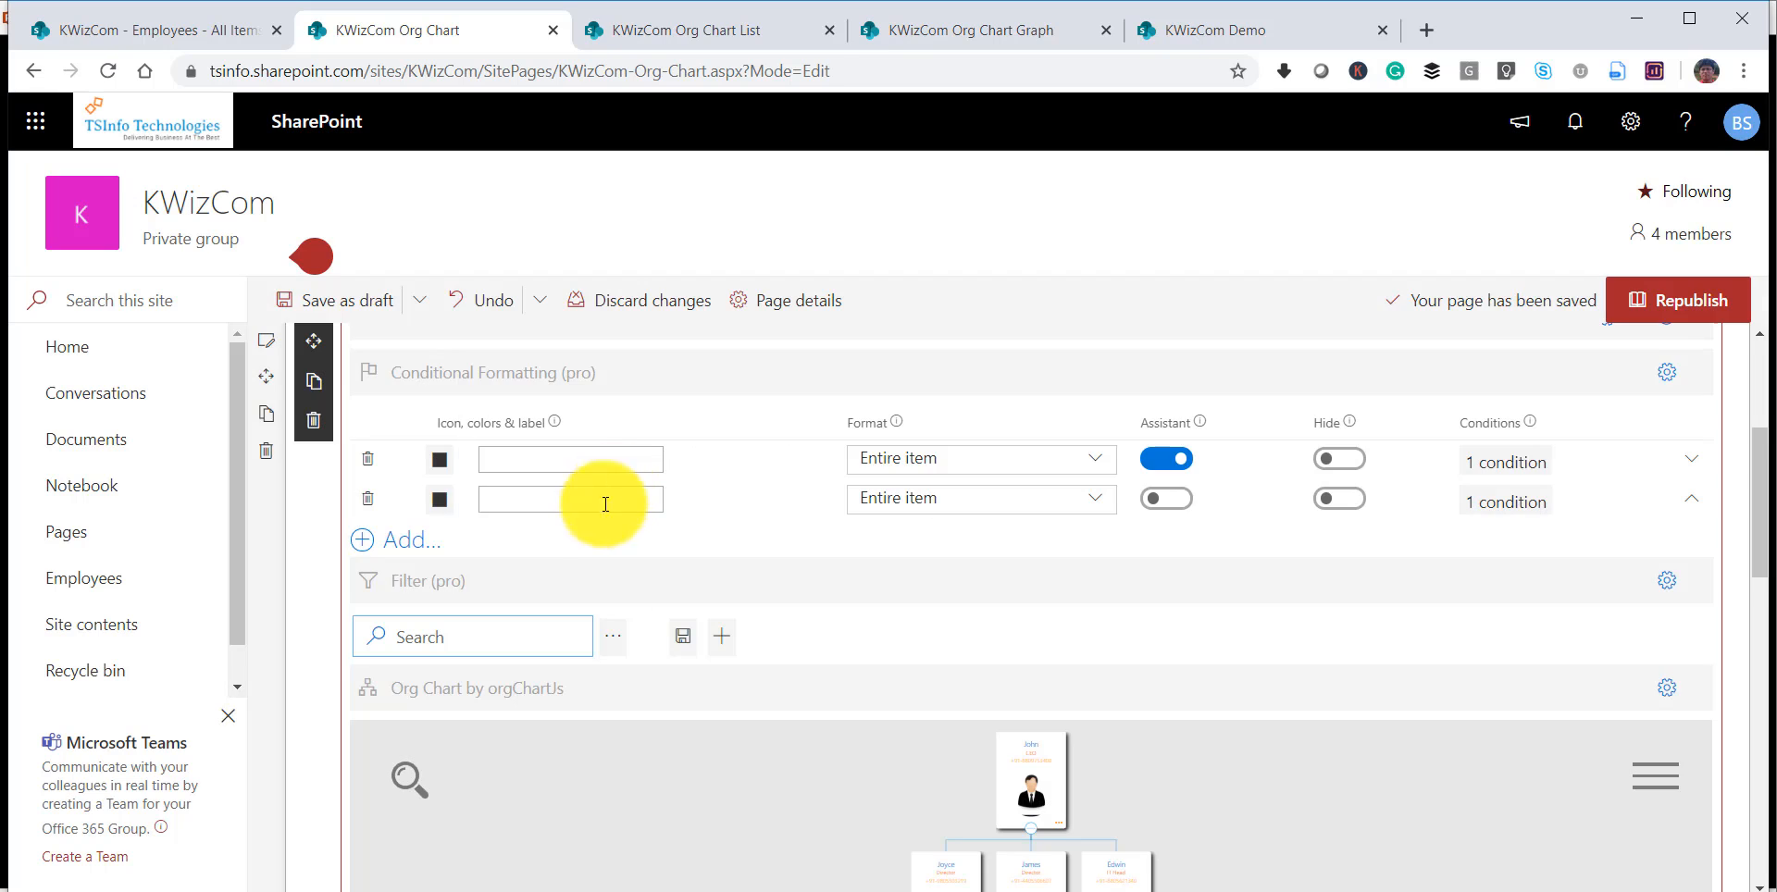
Set the Director rule's background color to yellow #E6E664 and republish the page.
left_click(441, 504)
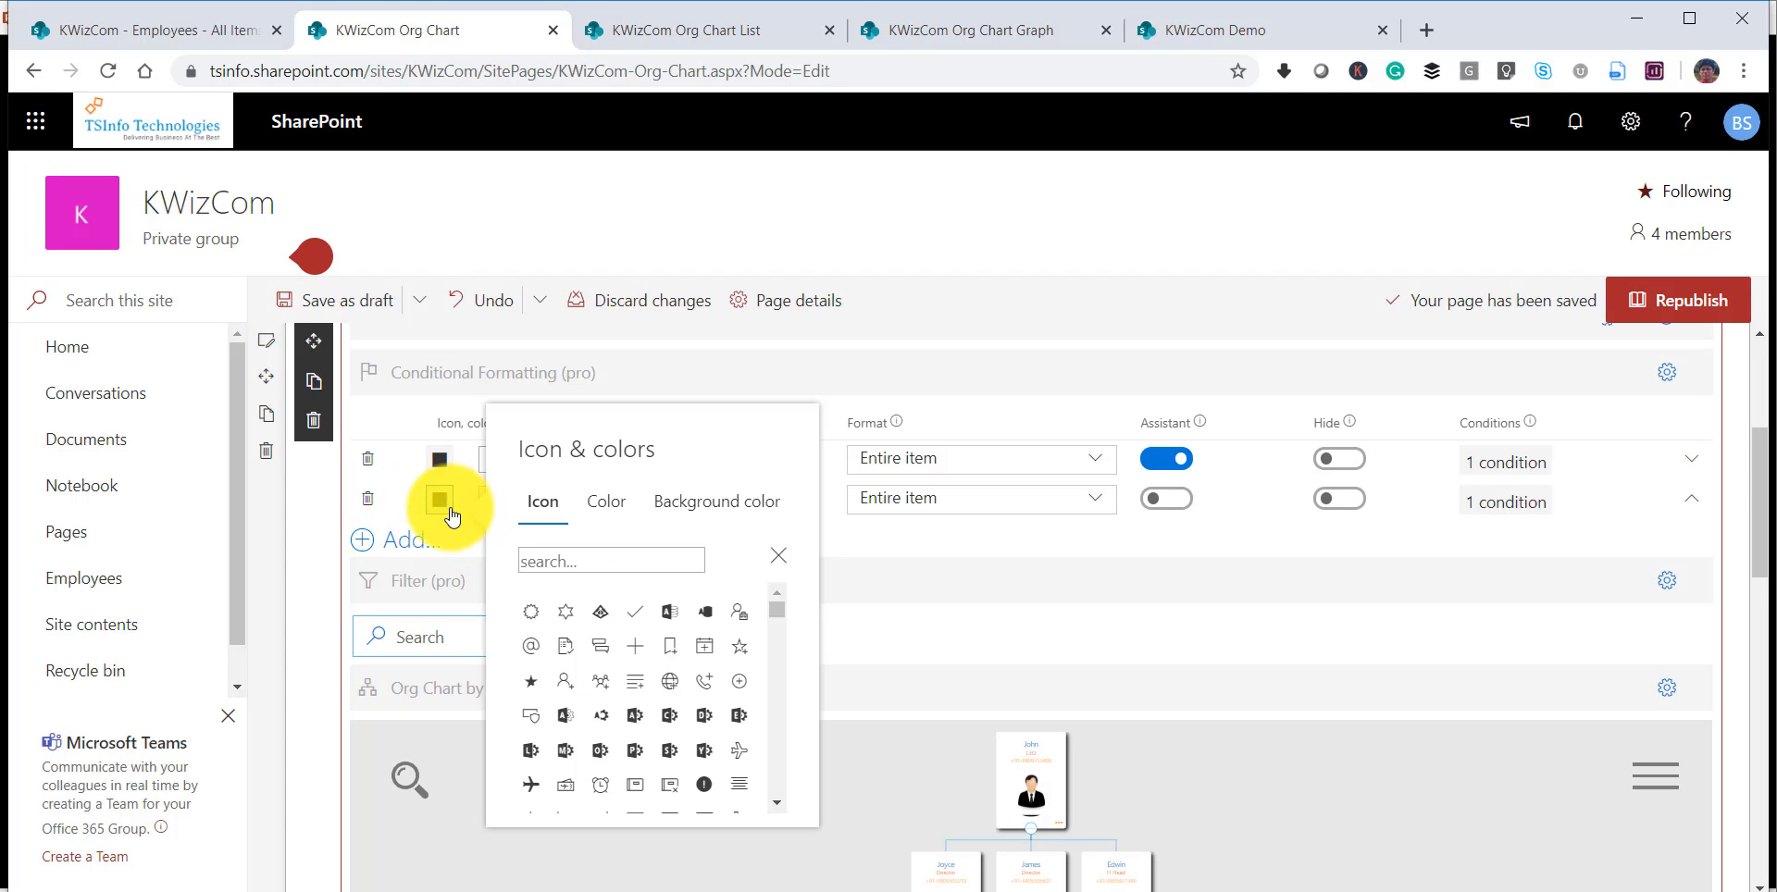
left_click(680, 504)
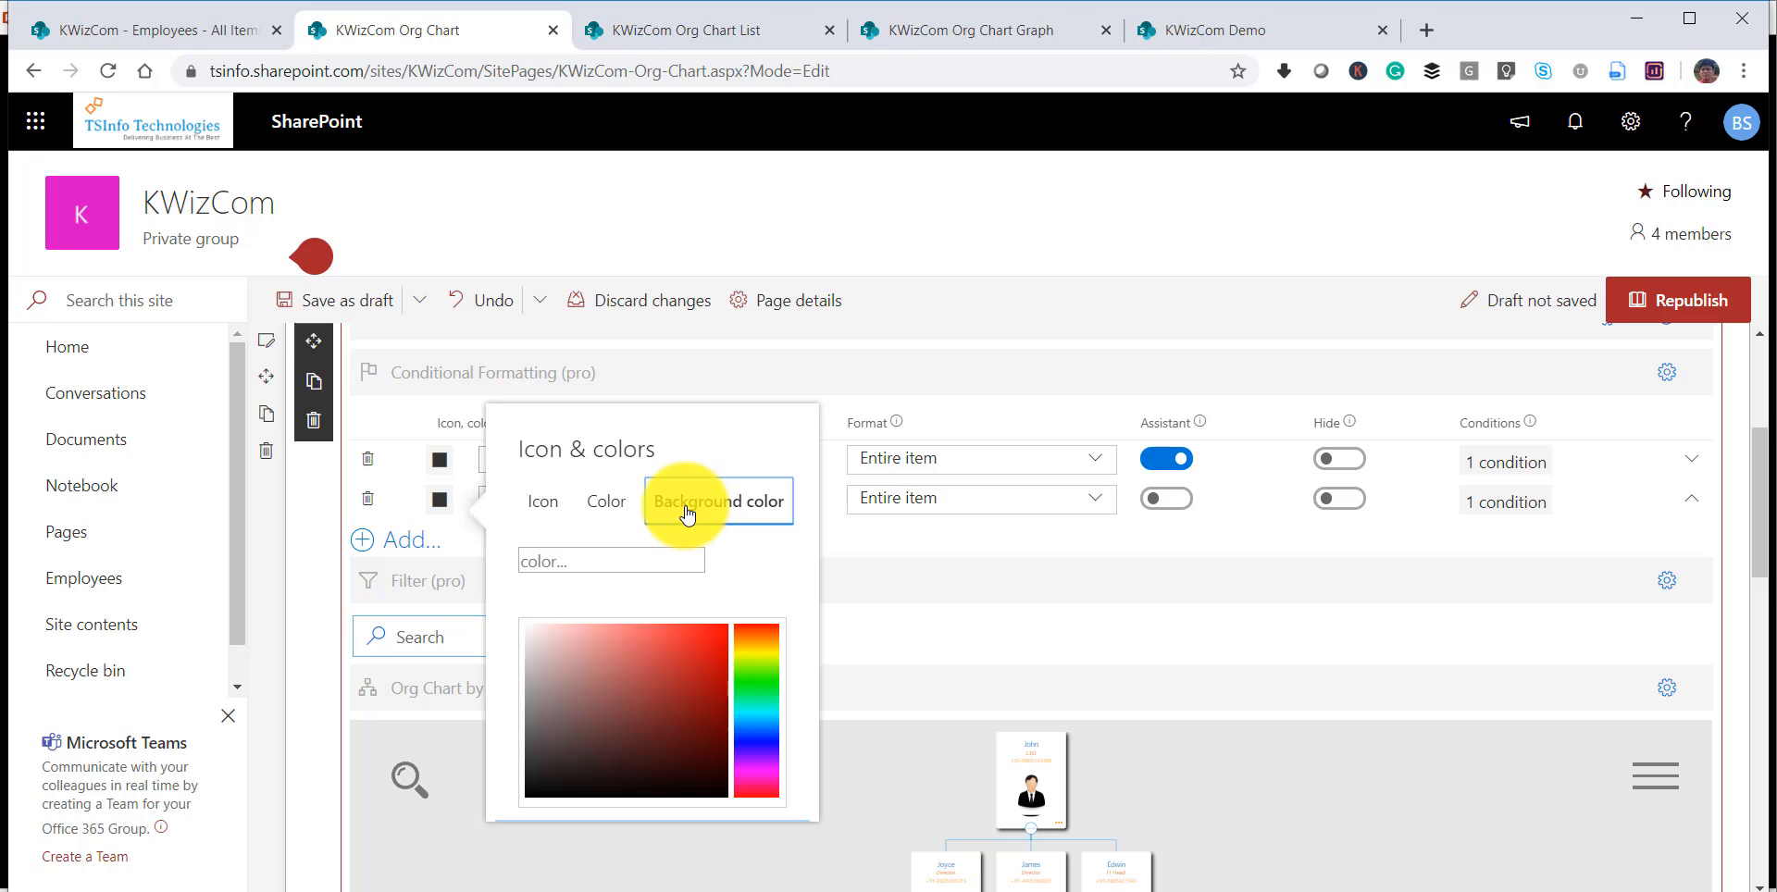
left_click(757, 652)
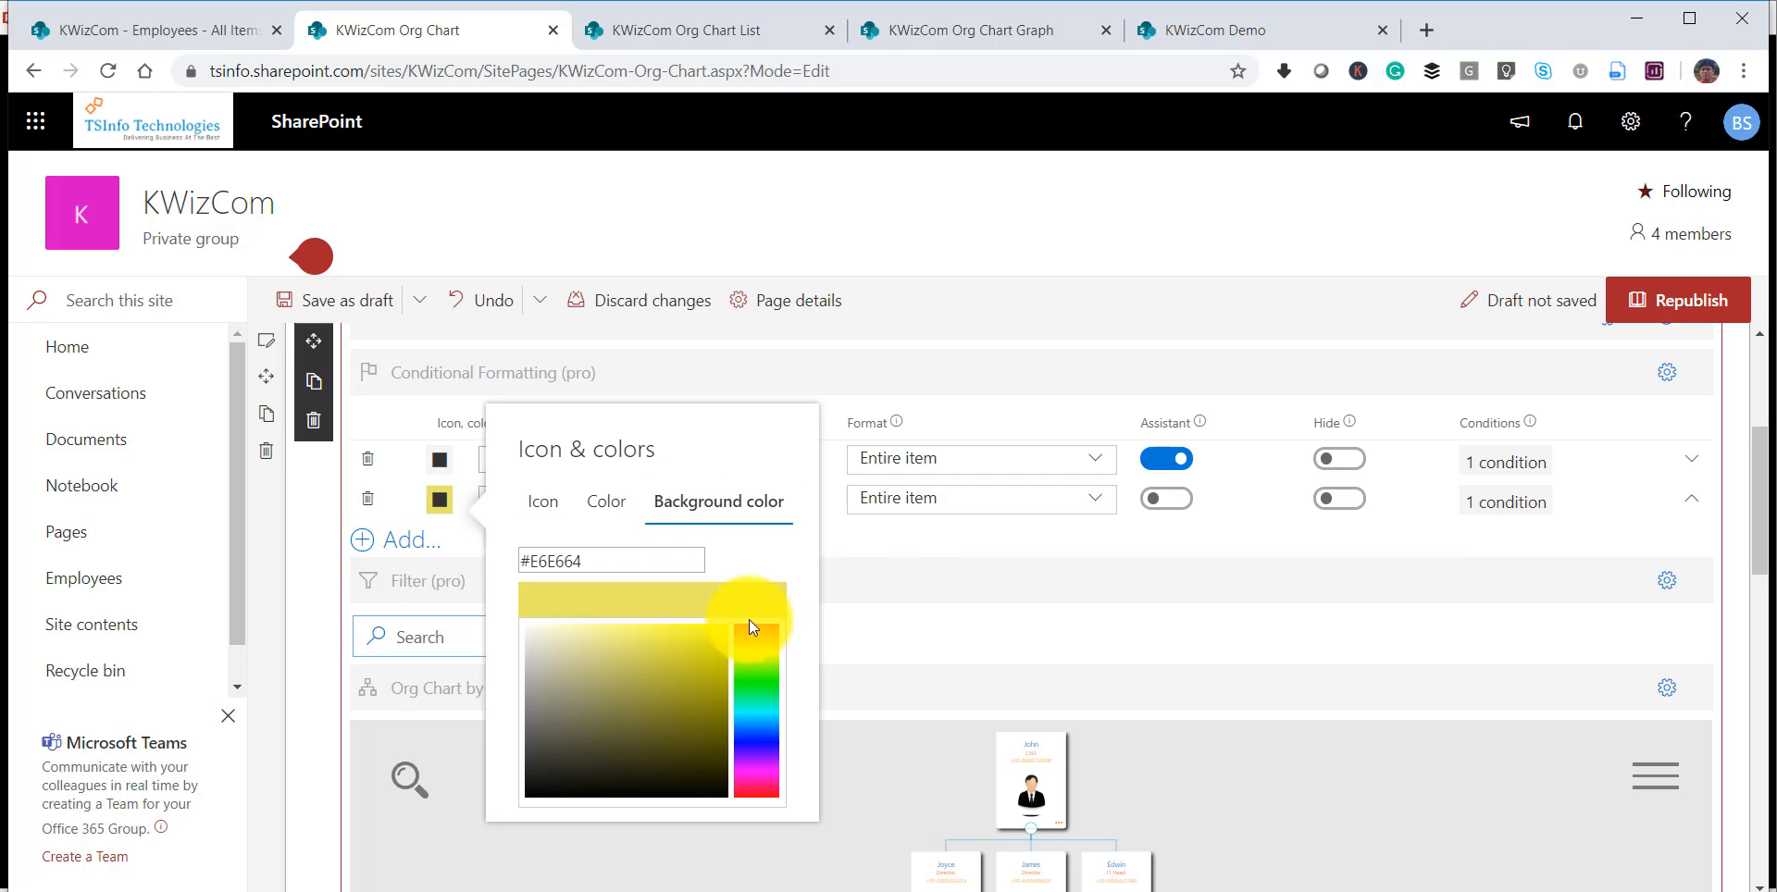
left_click(897, 546)
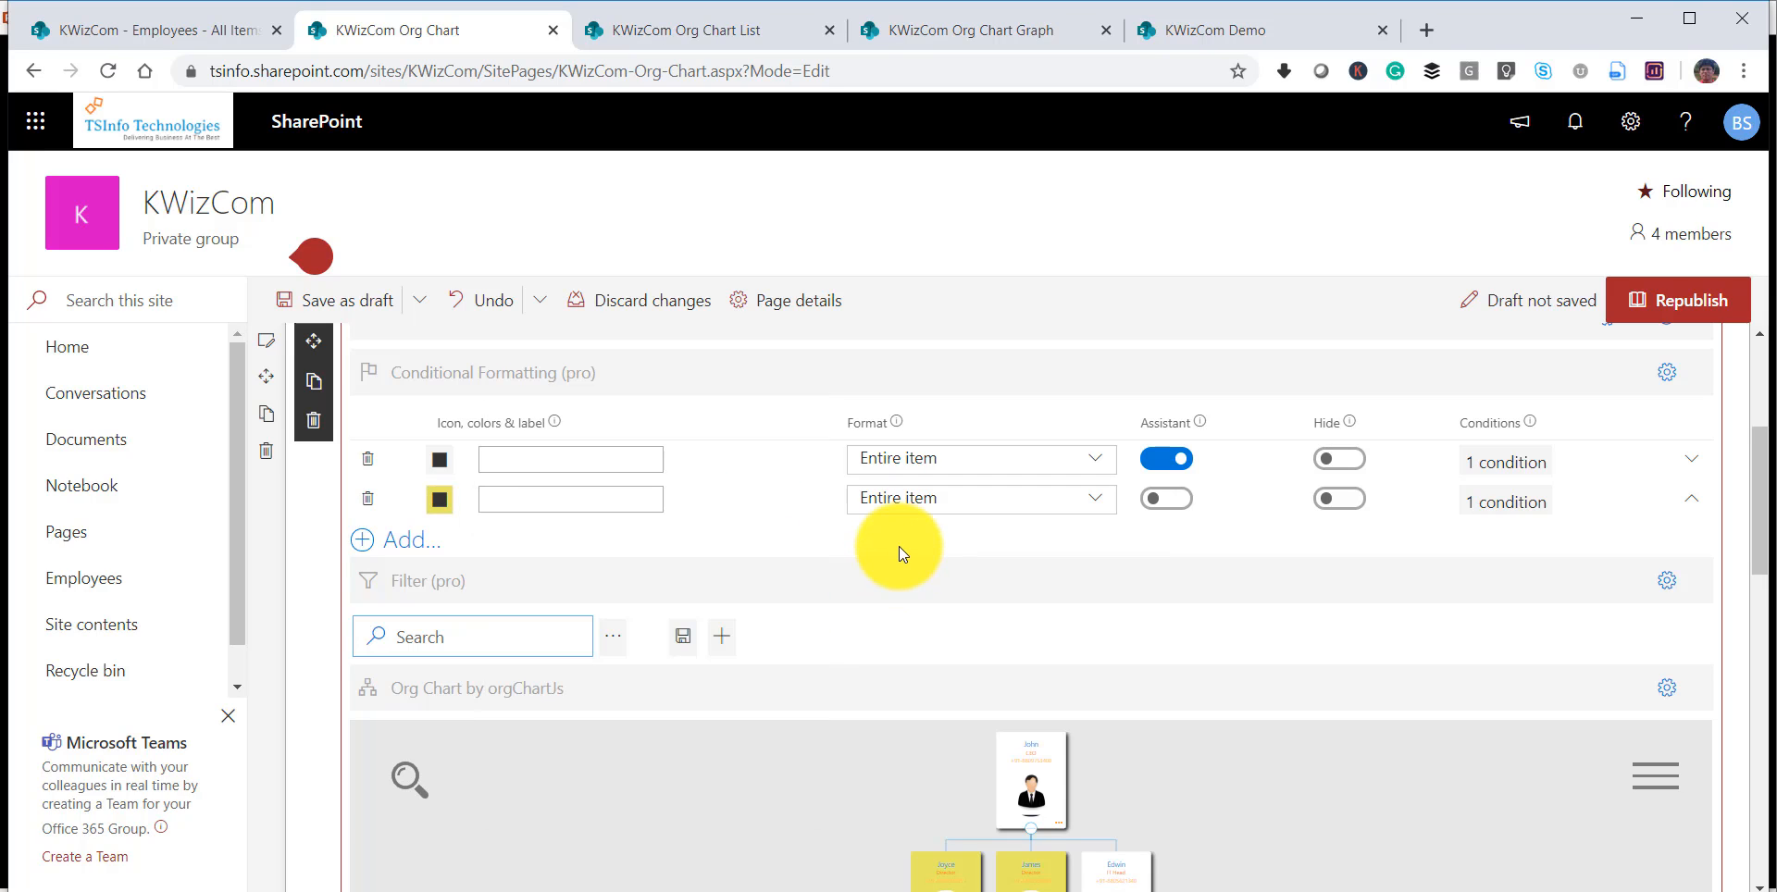
left_click_drag(1757, 535, 1757, 614)
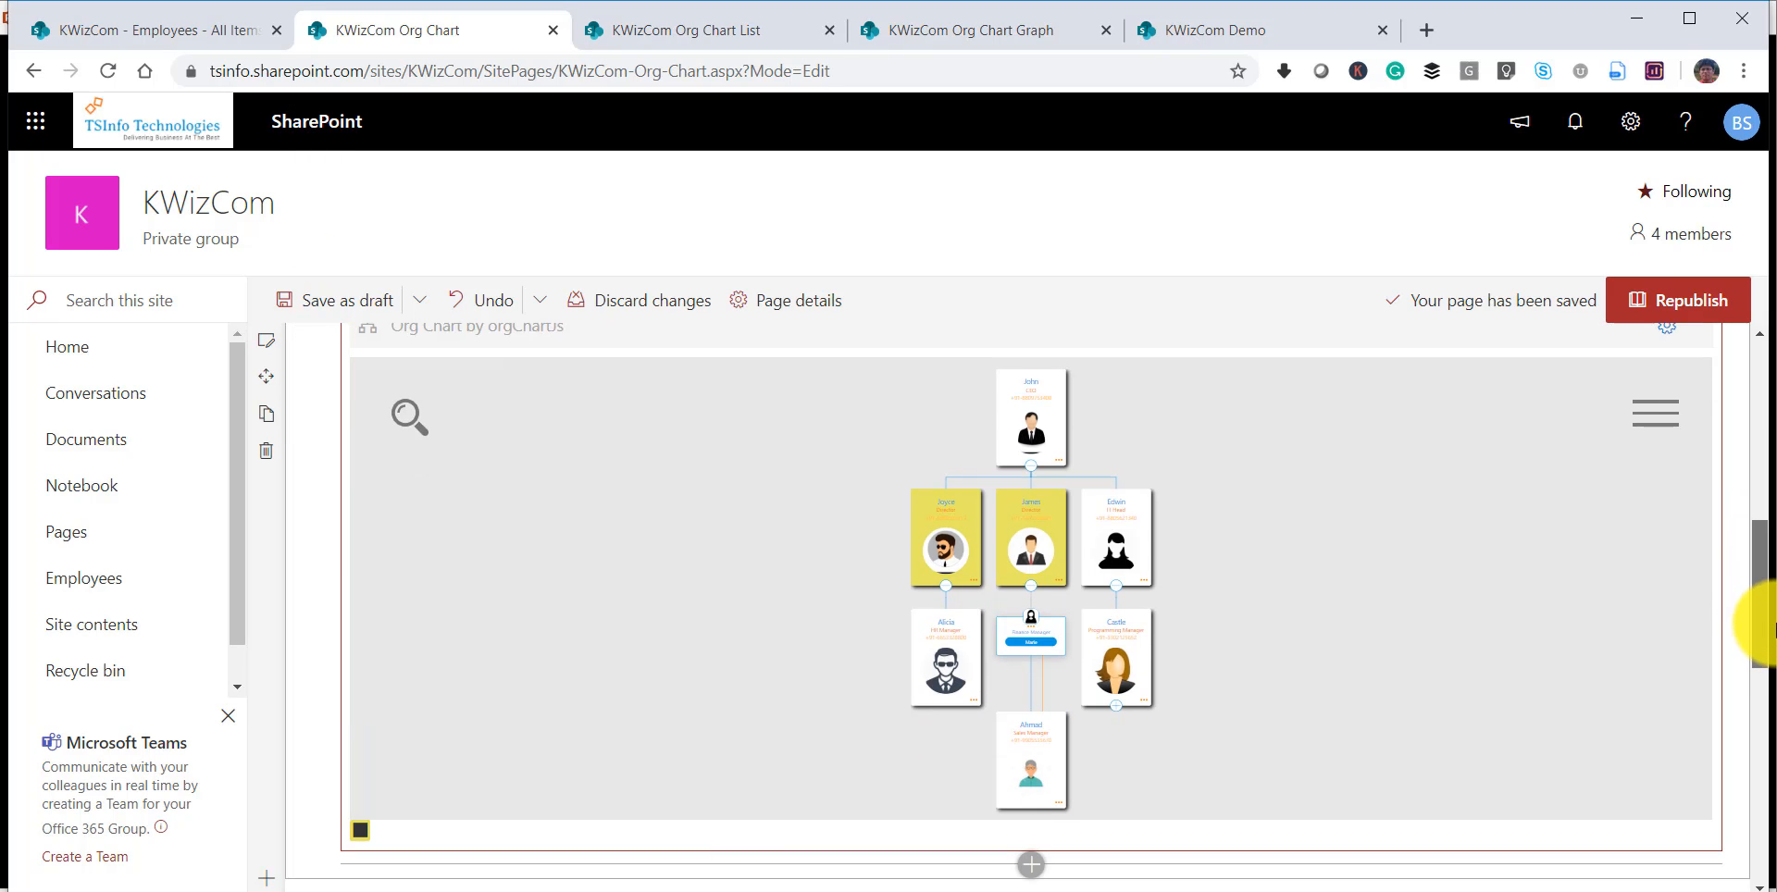
left_click(1694, 310)
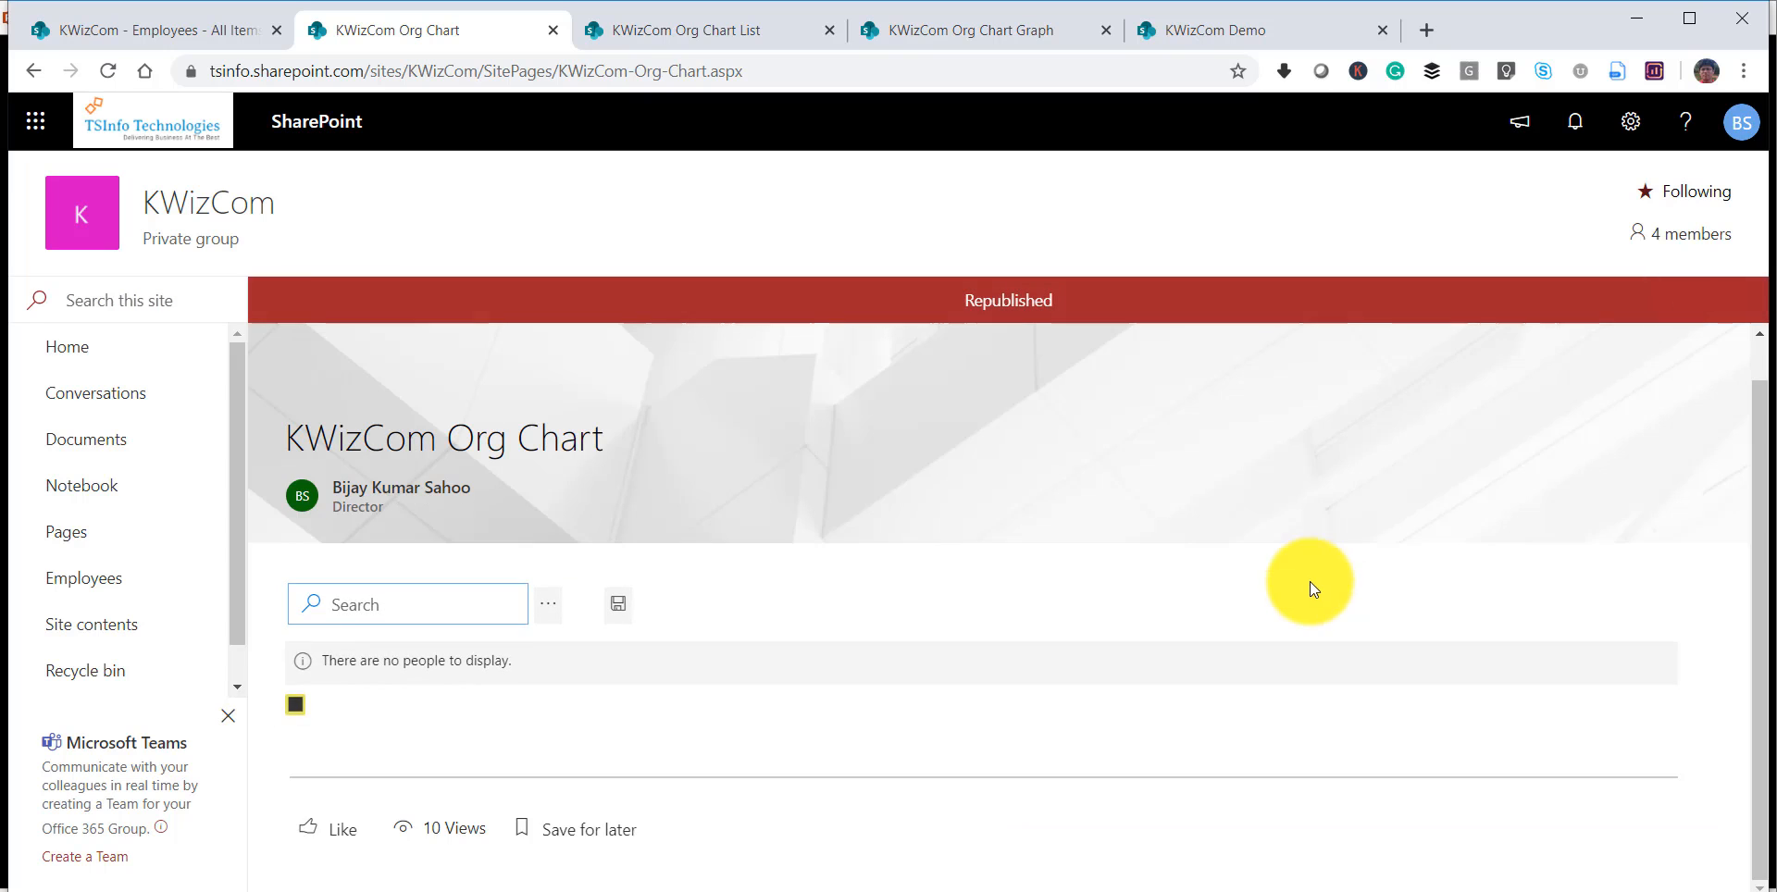
Check the Director cards' background in the published org chart and reopen the page for editing.
left_click_drag(1756, 487, 1756, 664)
scroll(1192, 519, "up", 5)
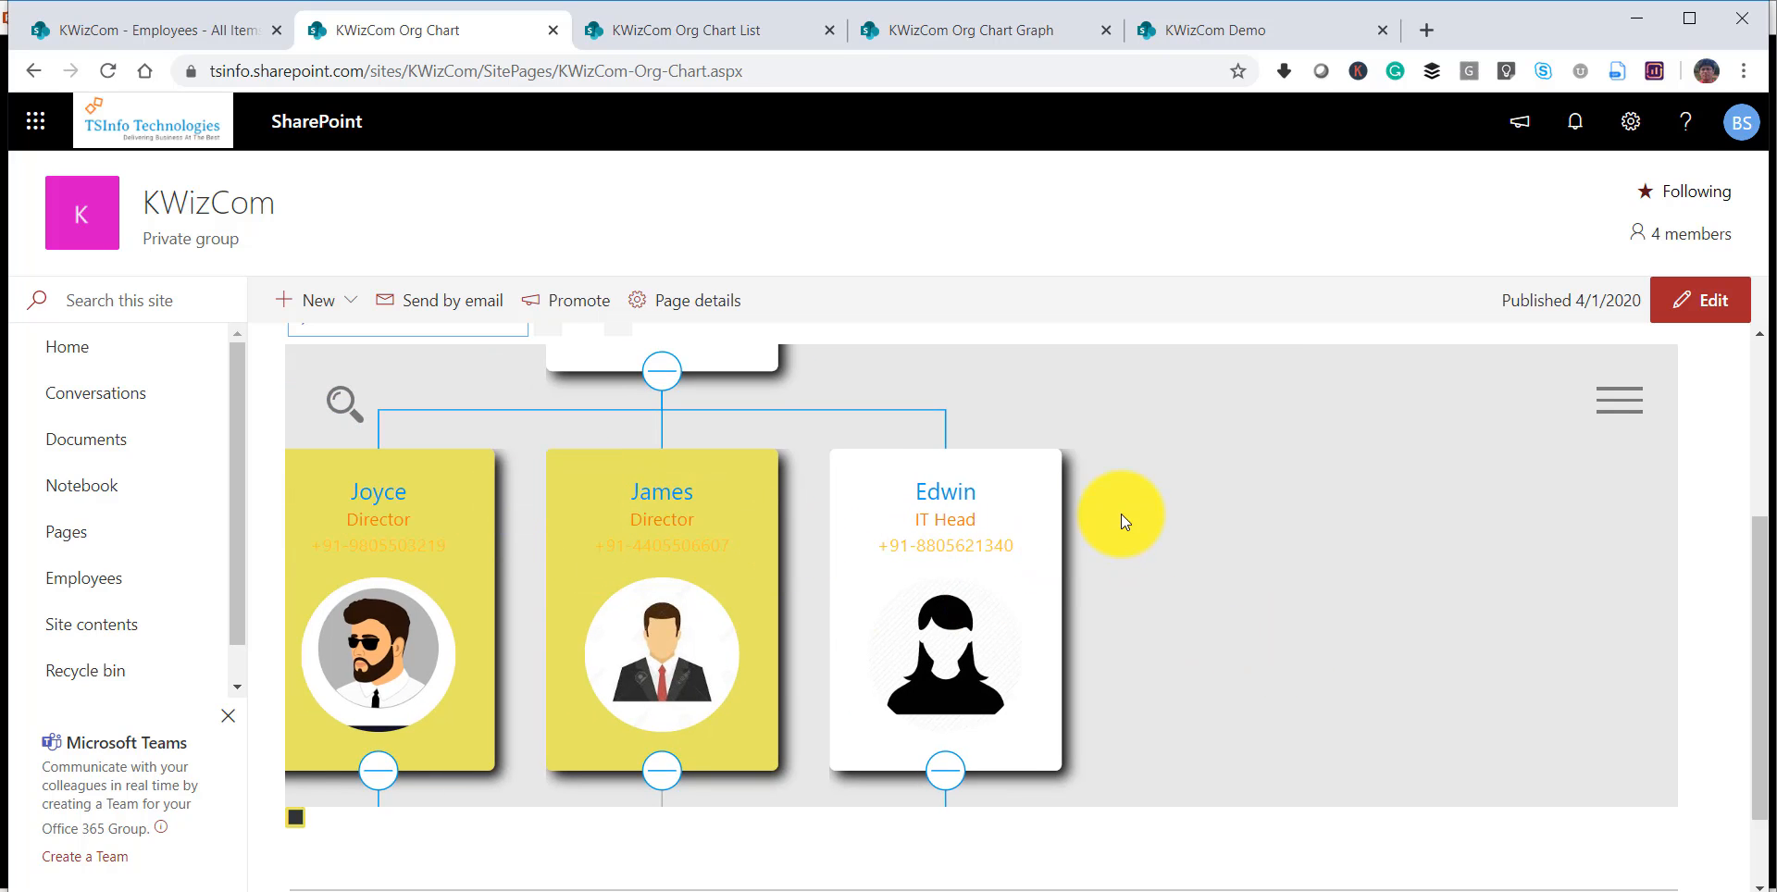
left_click_drag(1119, 513, 1265, 543)
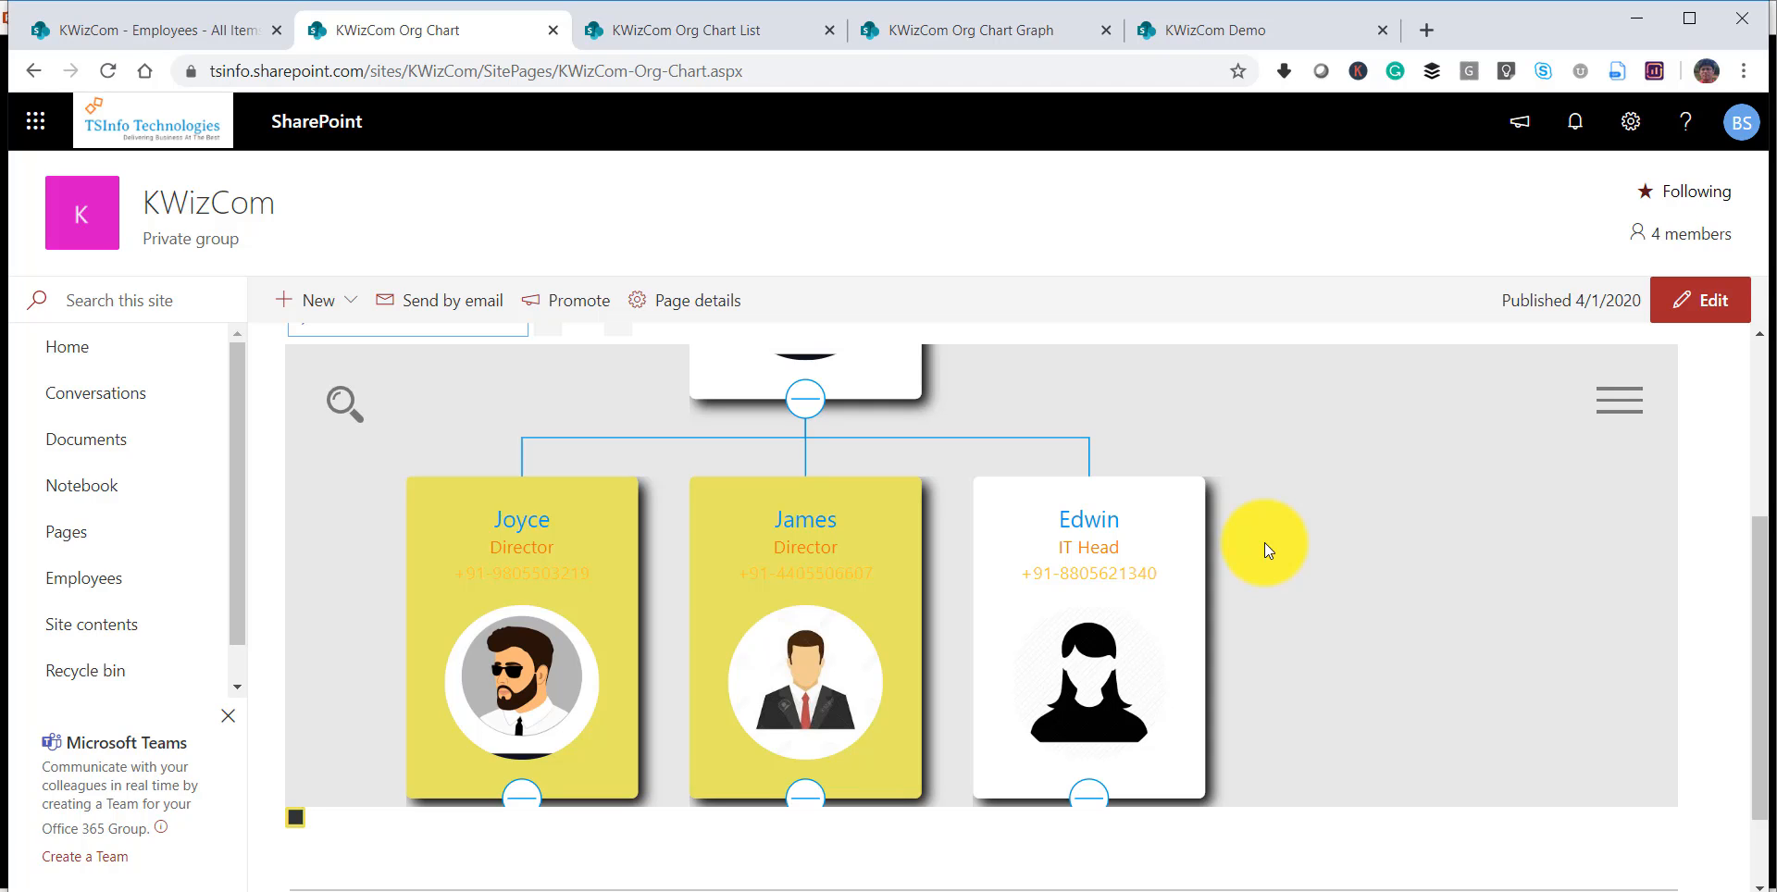
left_click(1712, 302)
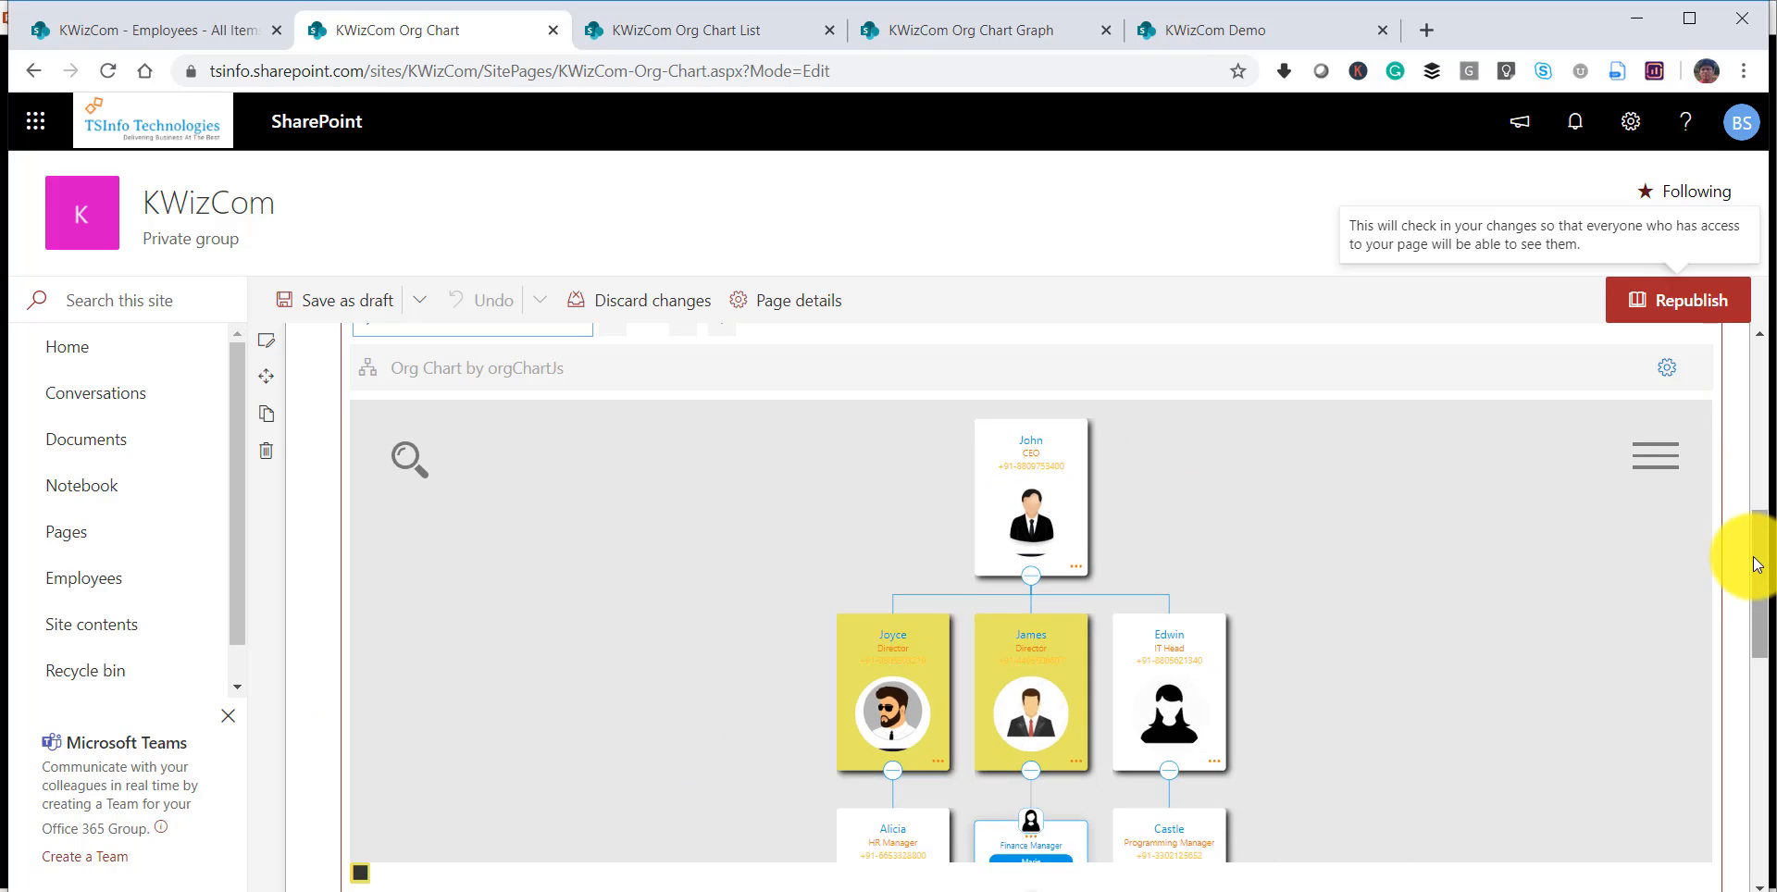
left_click_drag(1755, 564, 1750, 448)
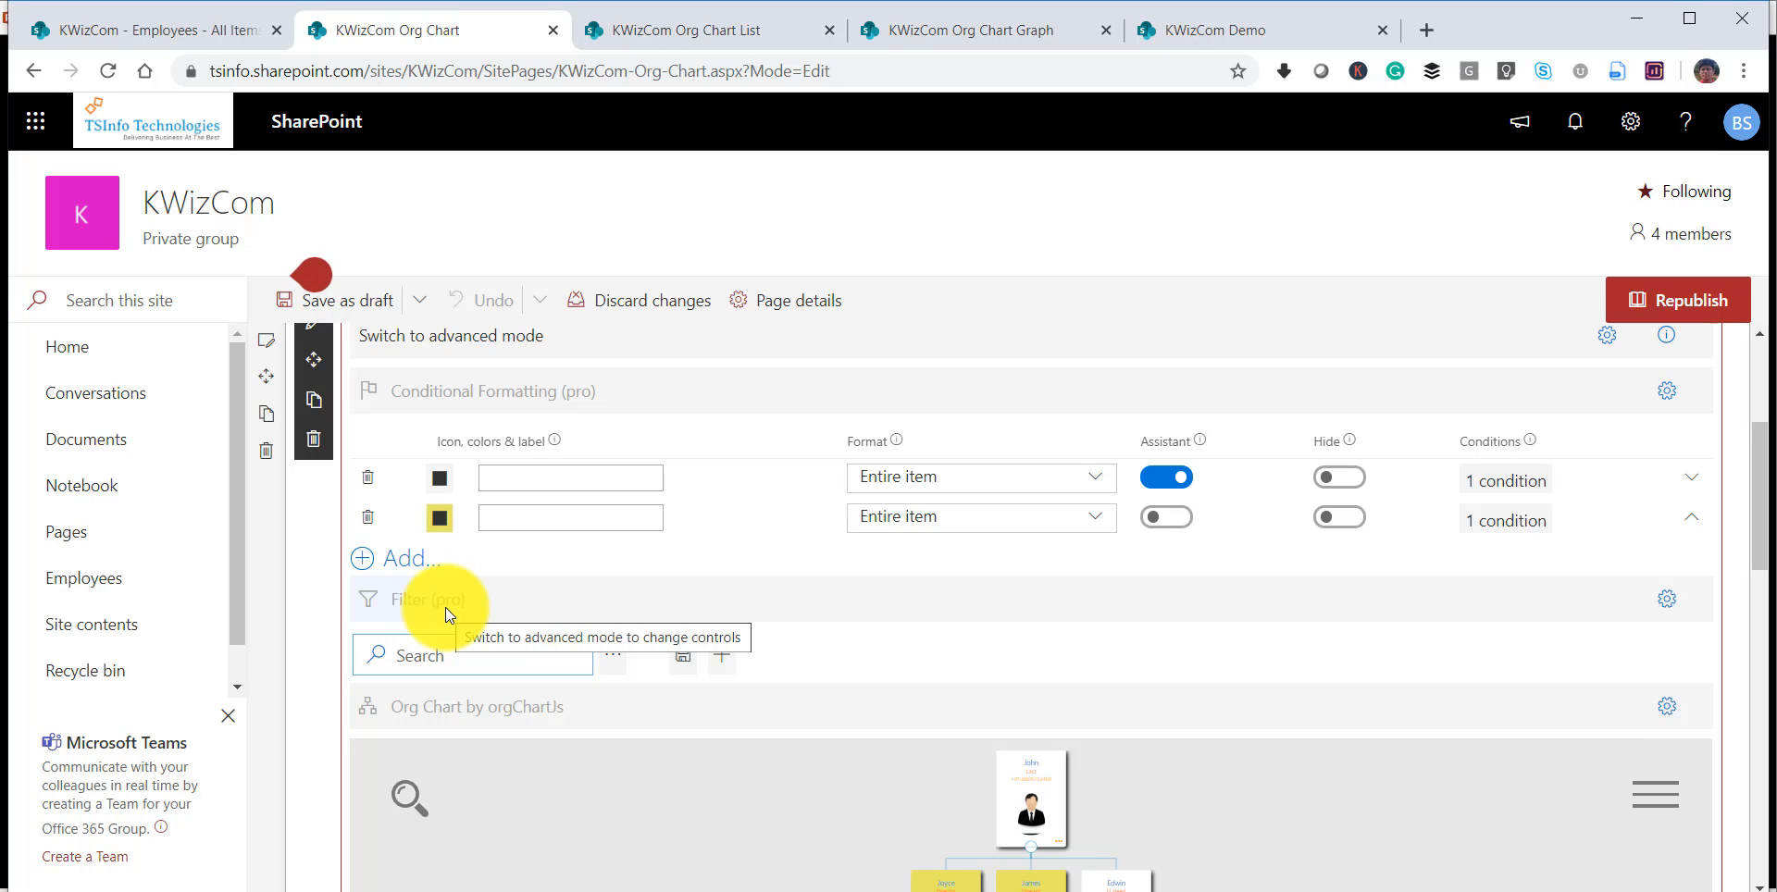
Add the Department column to the web part's filter and save the filter as the default for everyone.
left_click(721, 658)
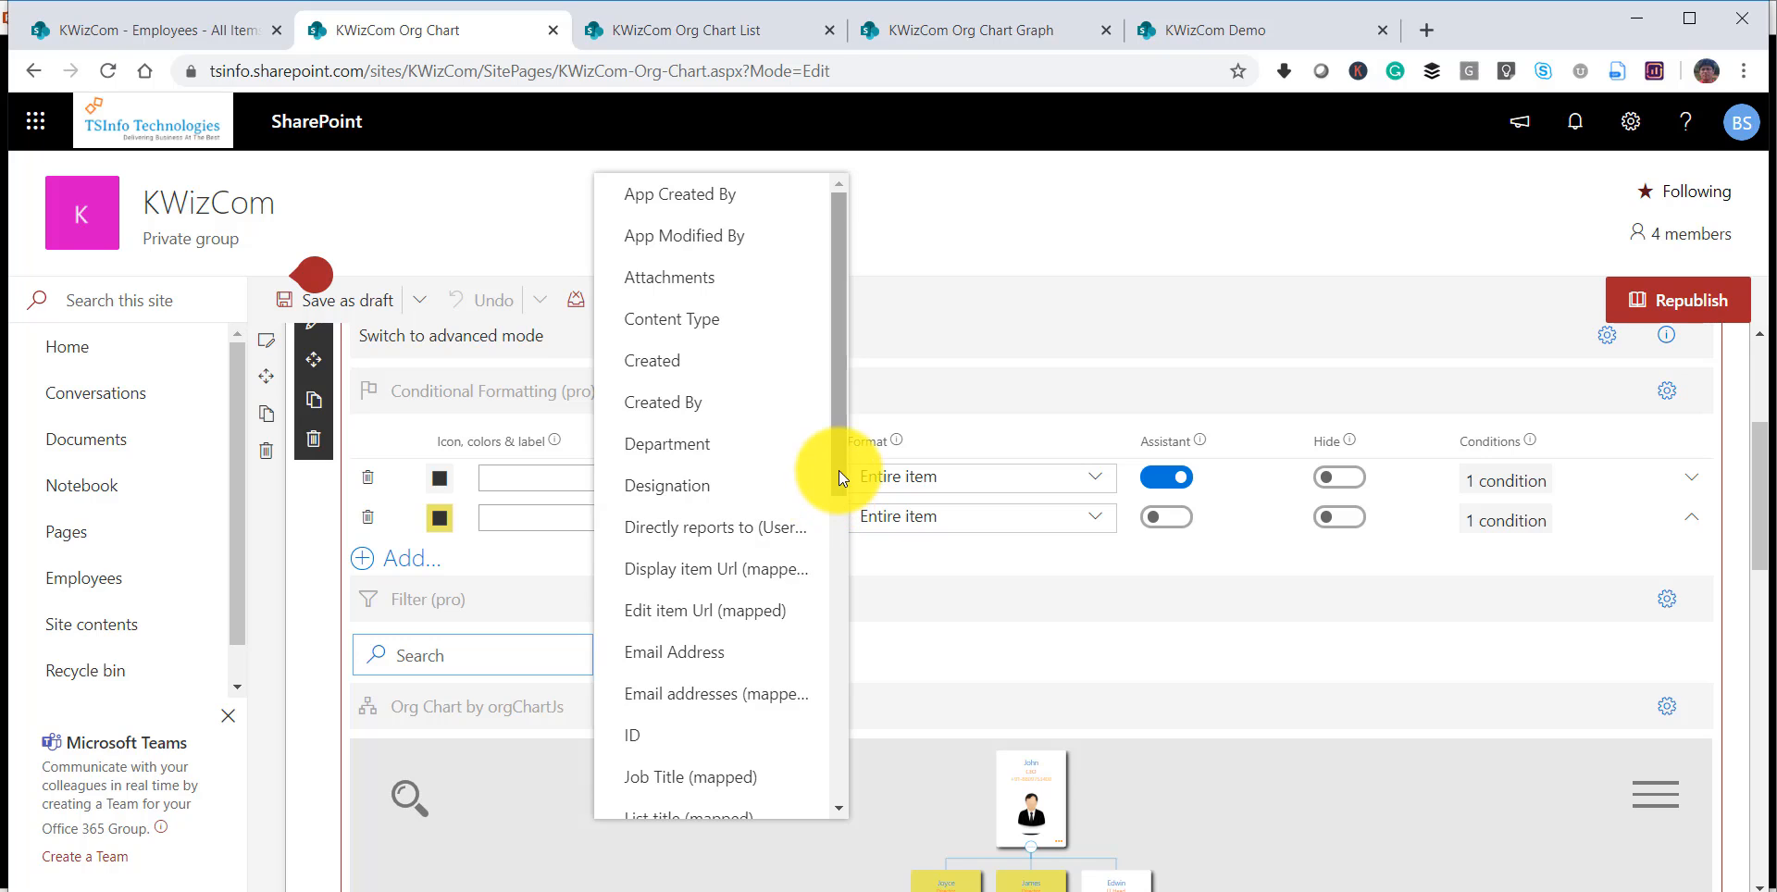
left_click_drag(839, 470, 843, 635)
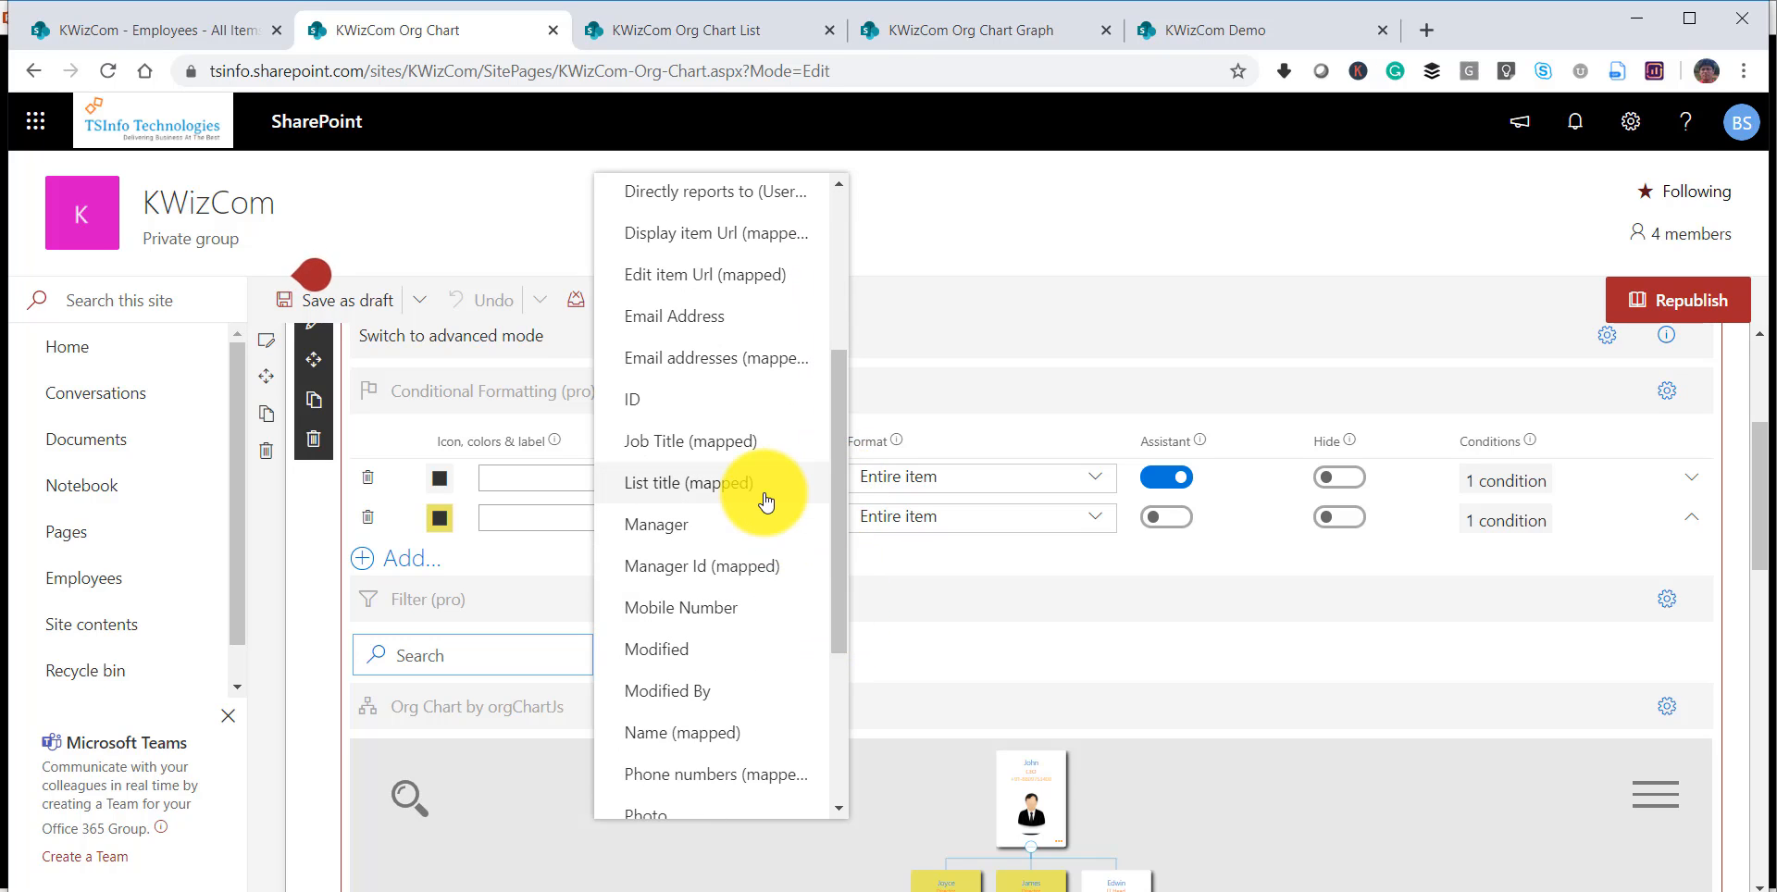
scroll(764, 500, "up", 4)
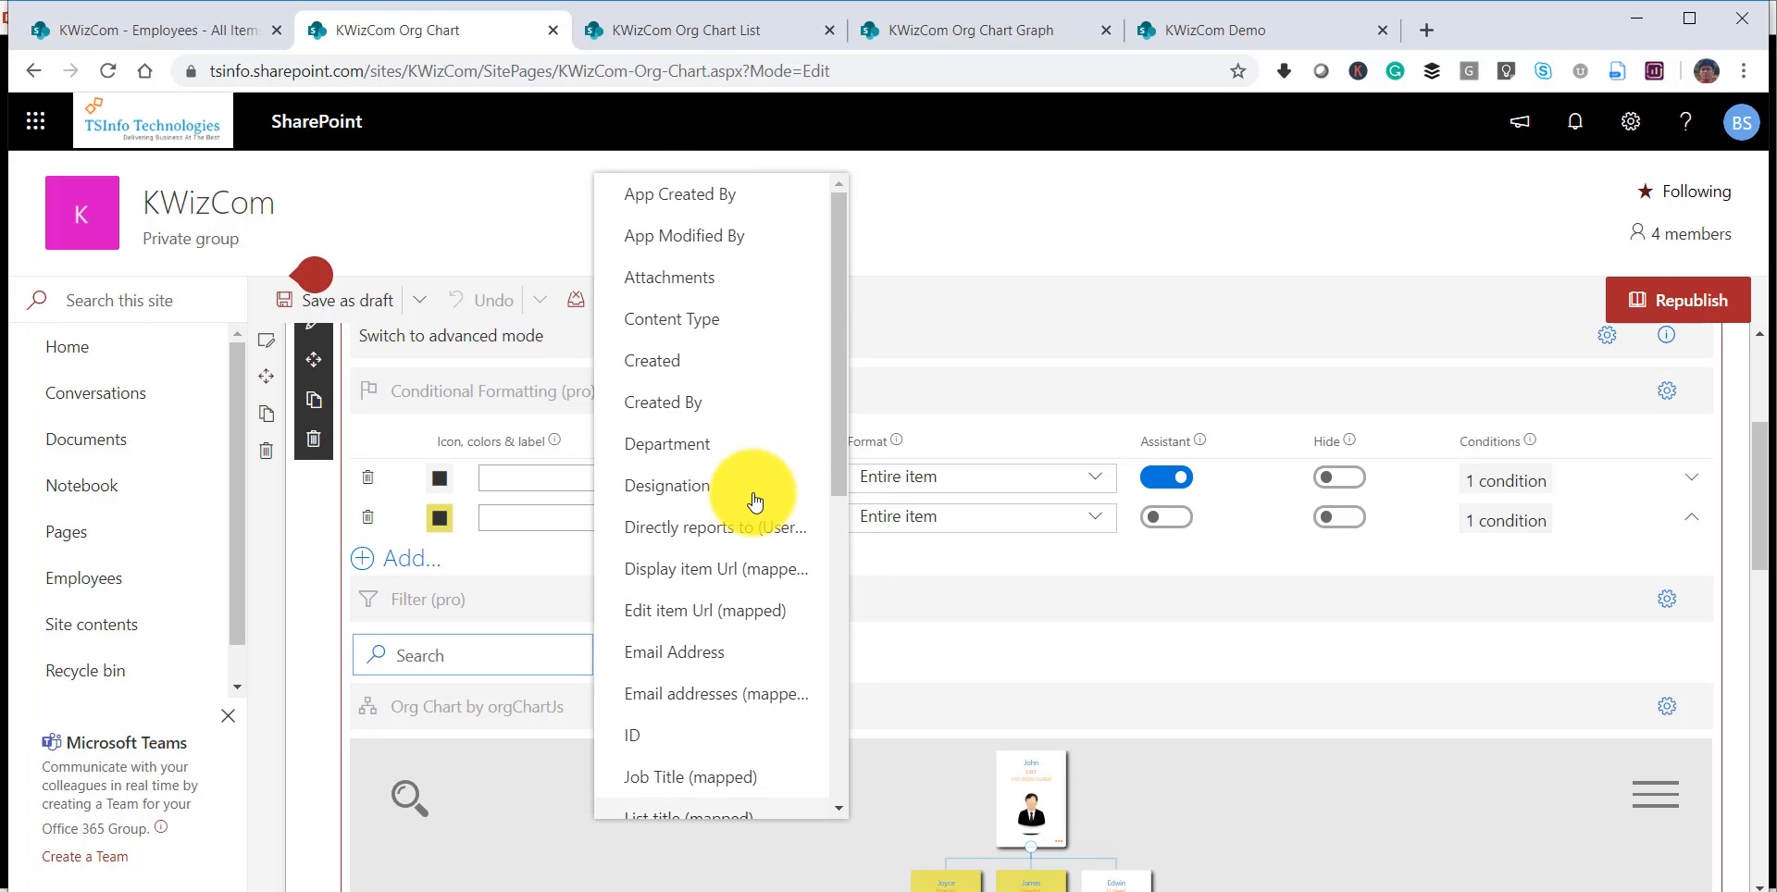
left_click(691, 452)
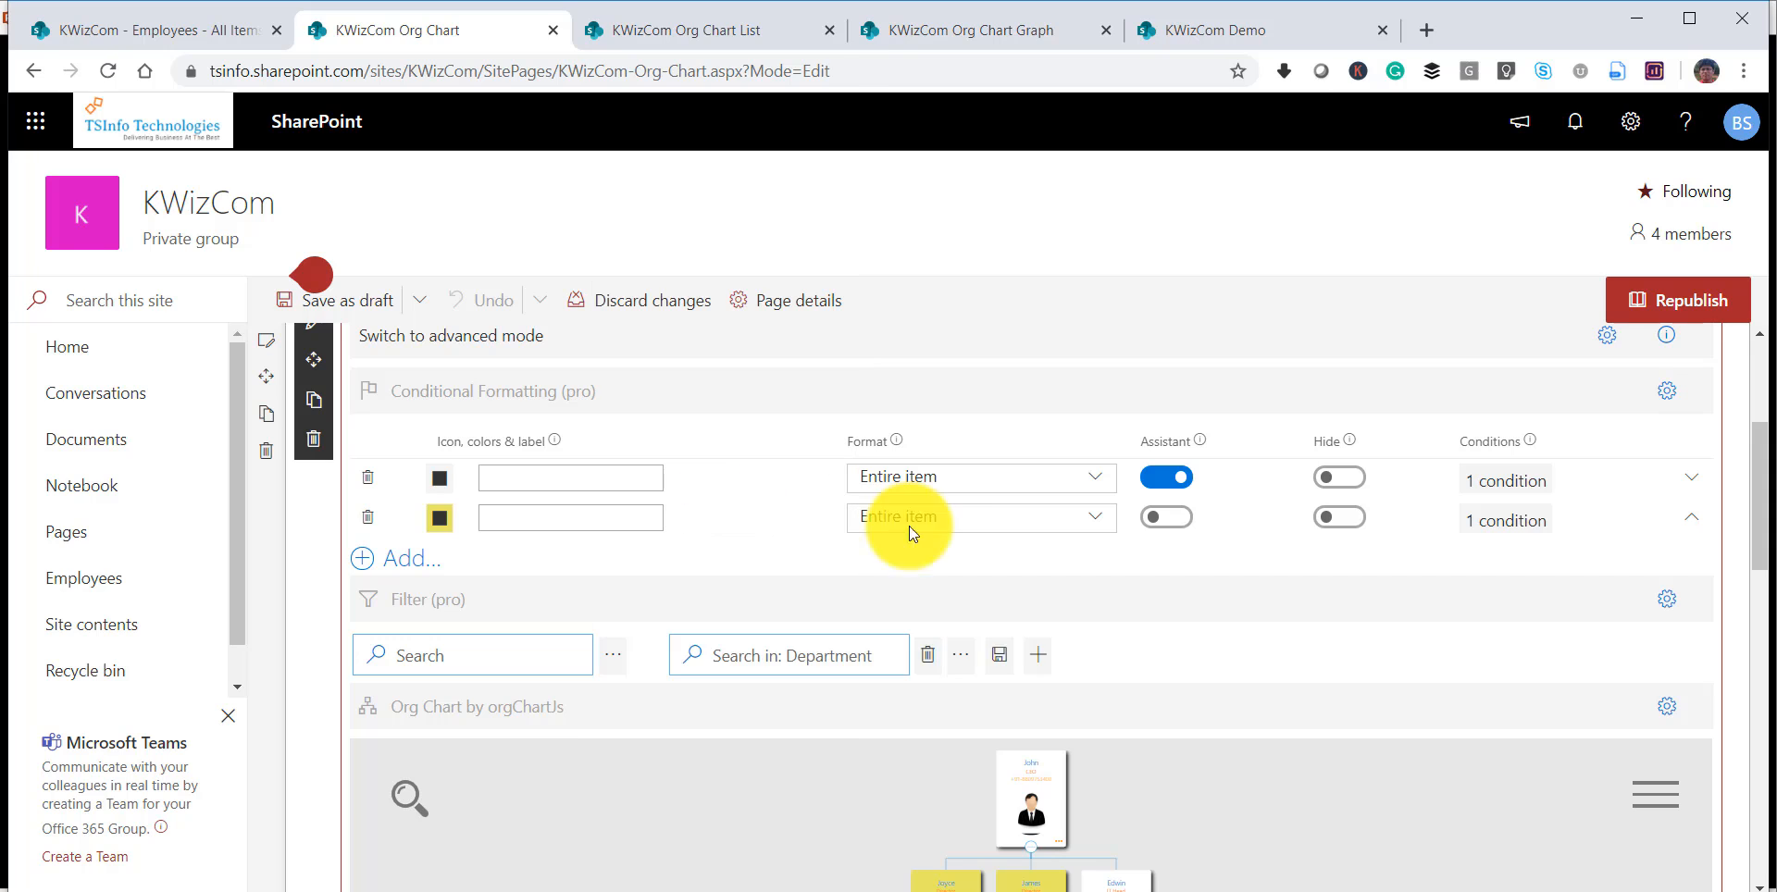
left_click(999, 655)
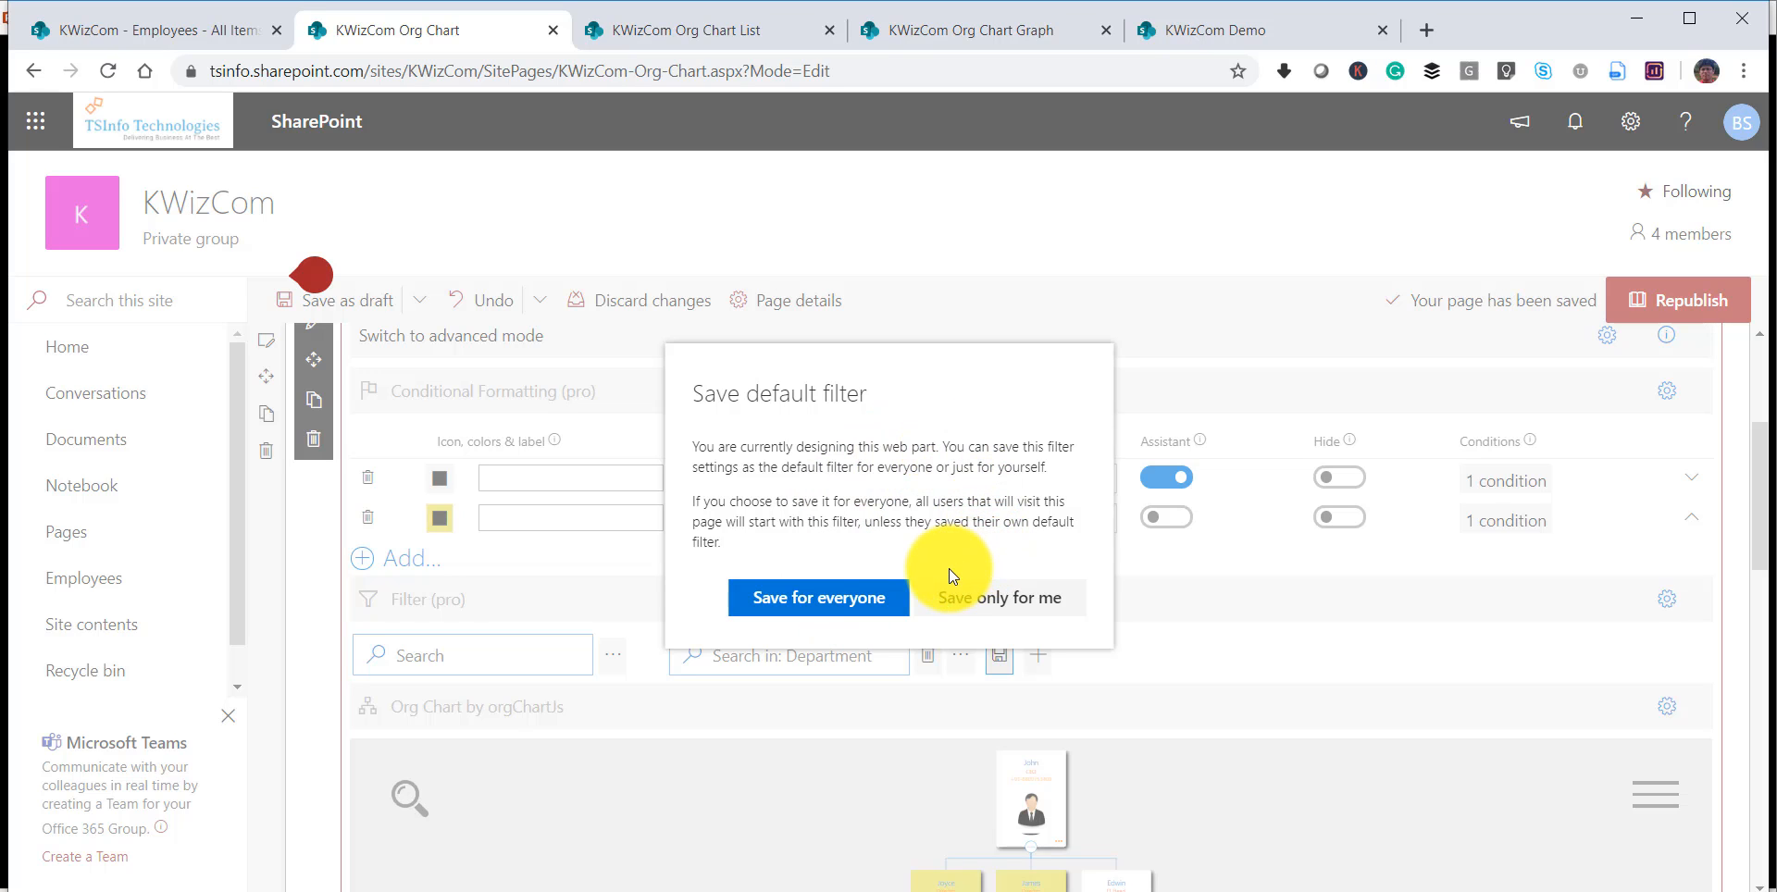
left_click(856, 597)
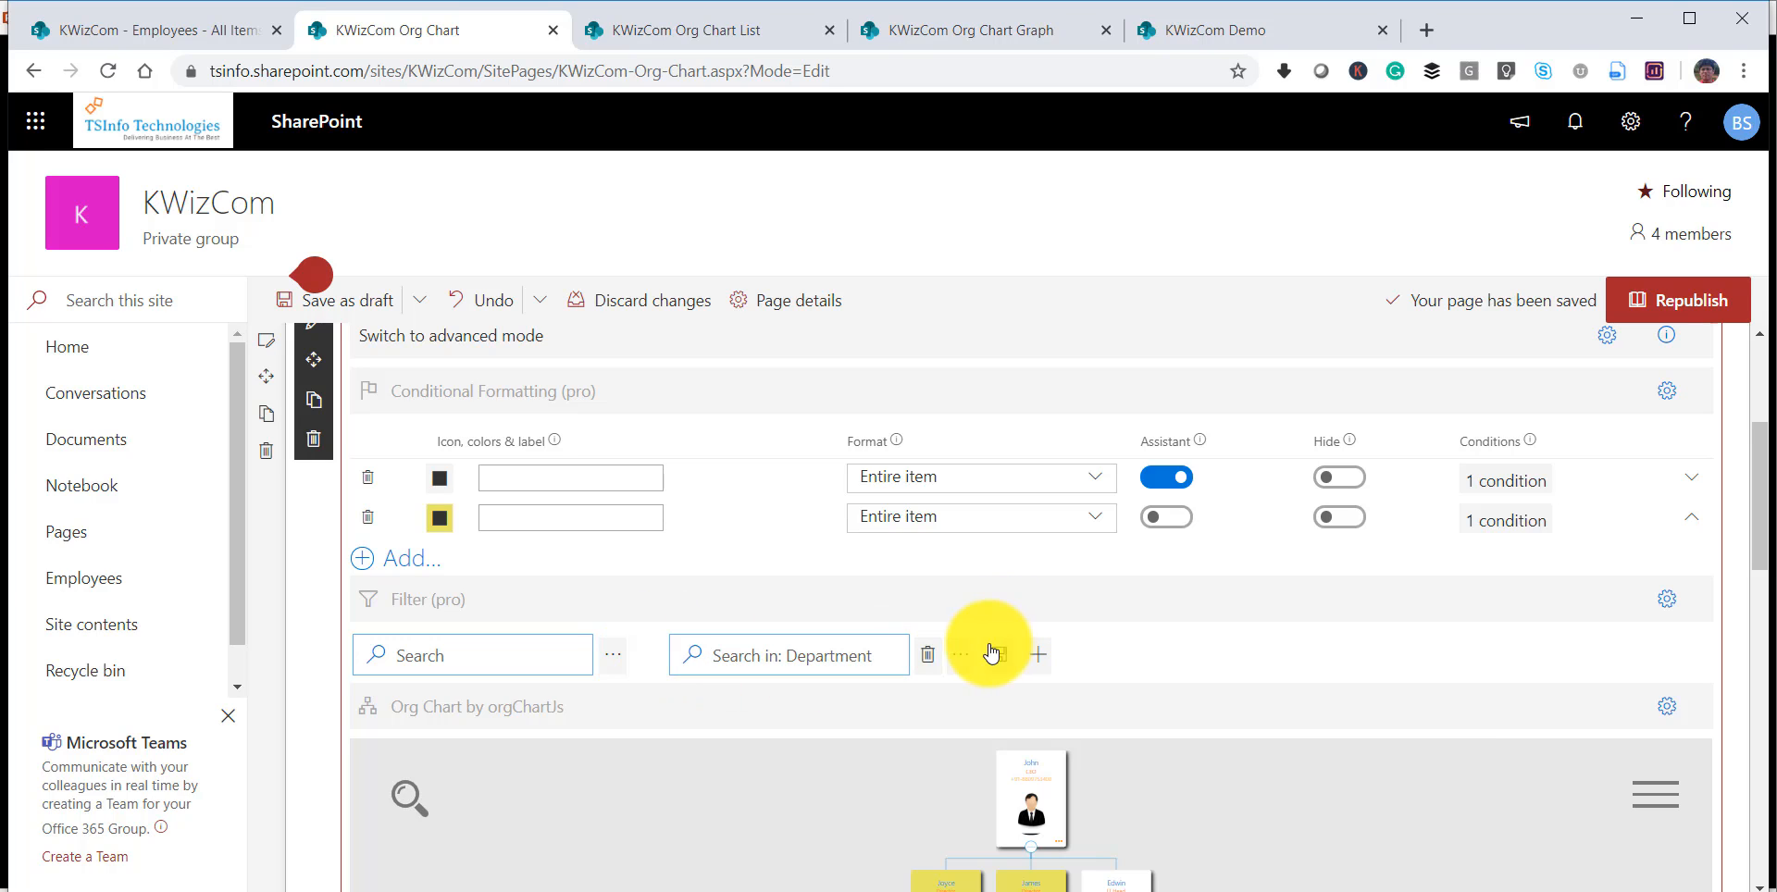
Filter the Department field by HR and save it as the default filter for everyone.
left_click(826, 657)
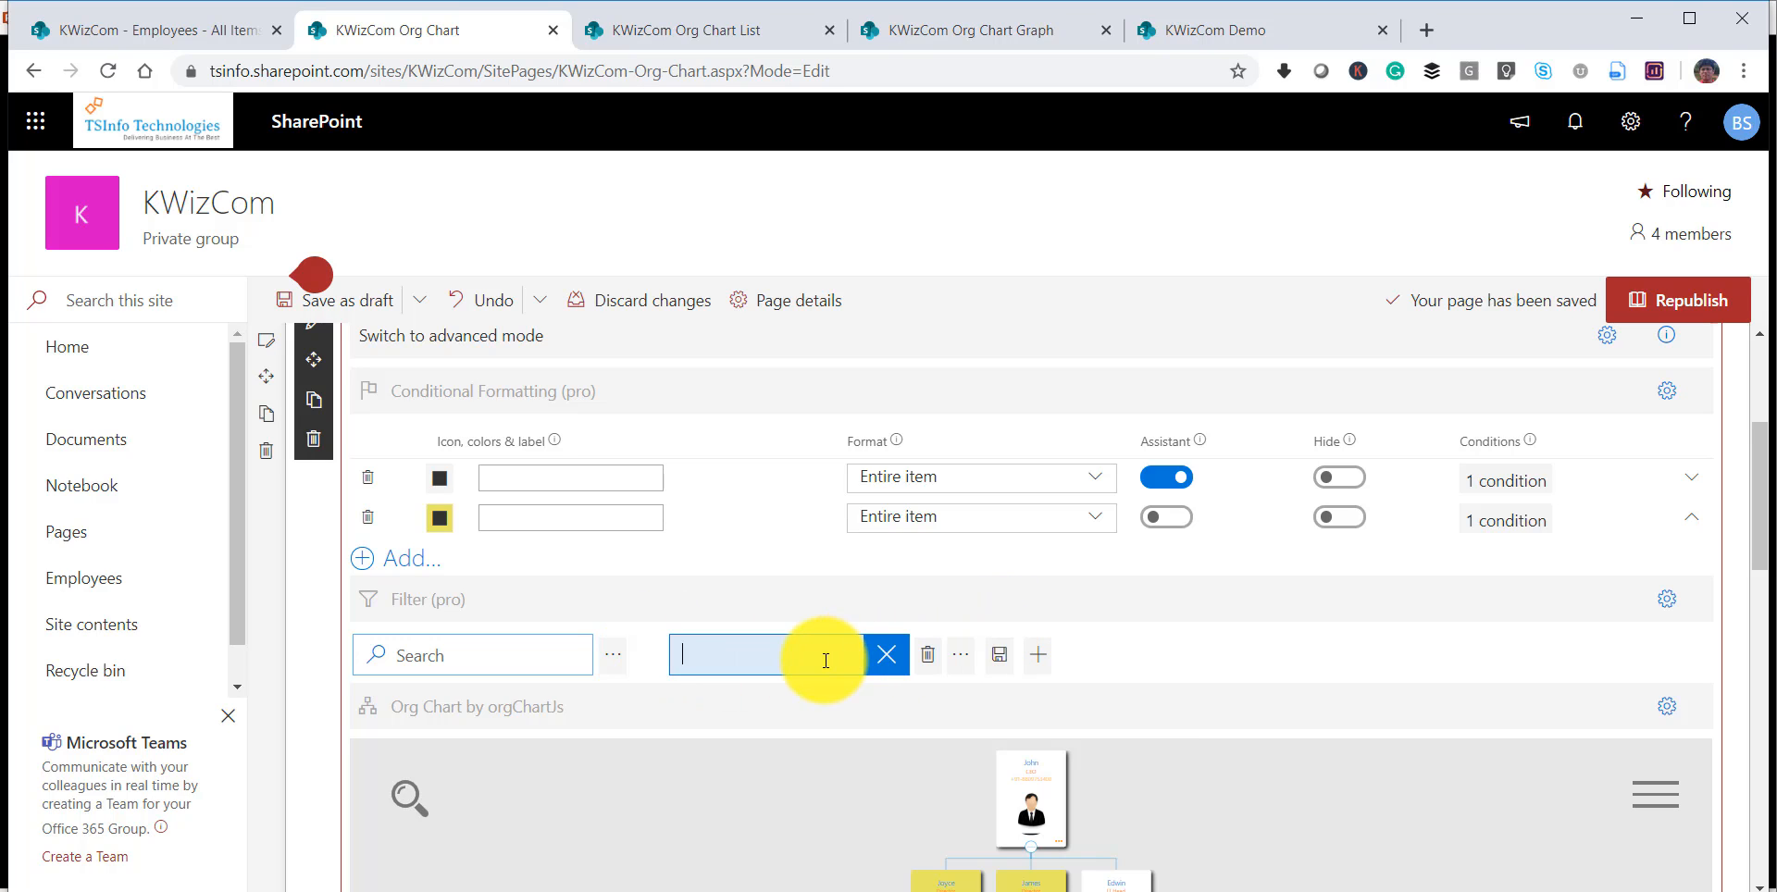
type("HR")
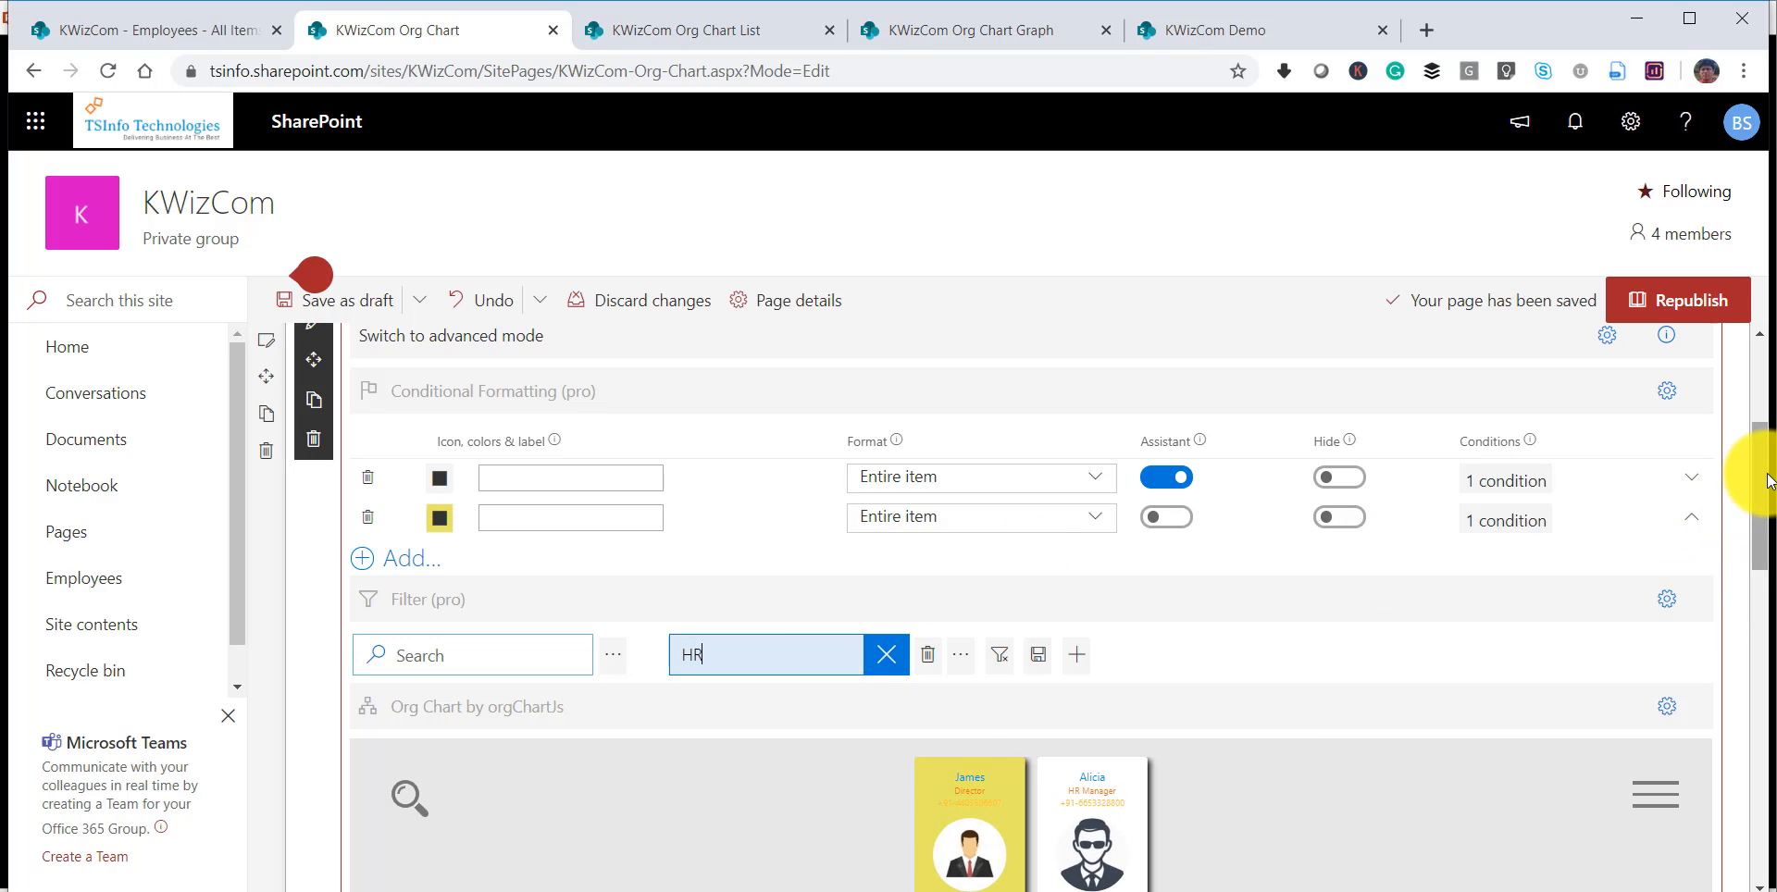
left_click_drag(1767, 481, 1759, 530)
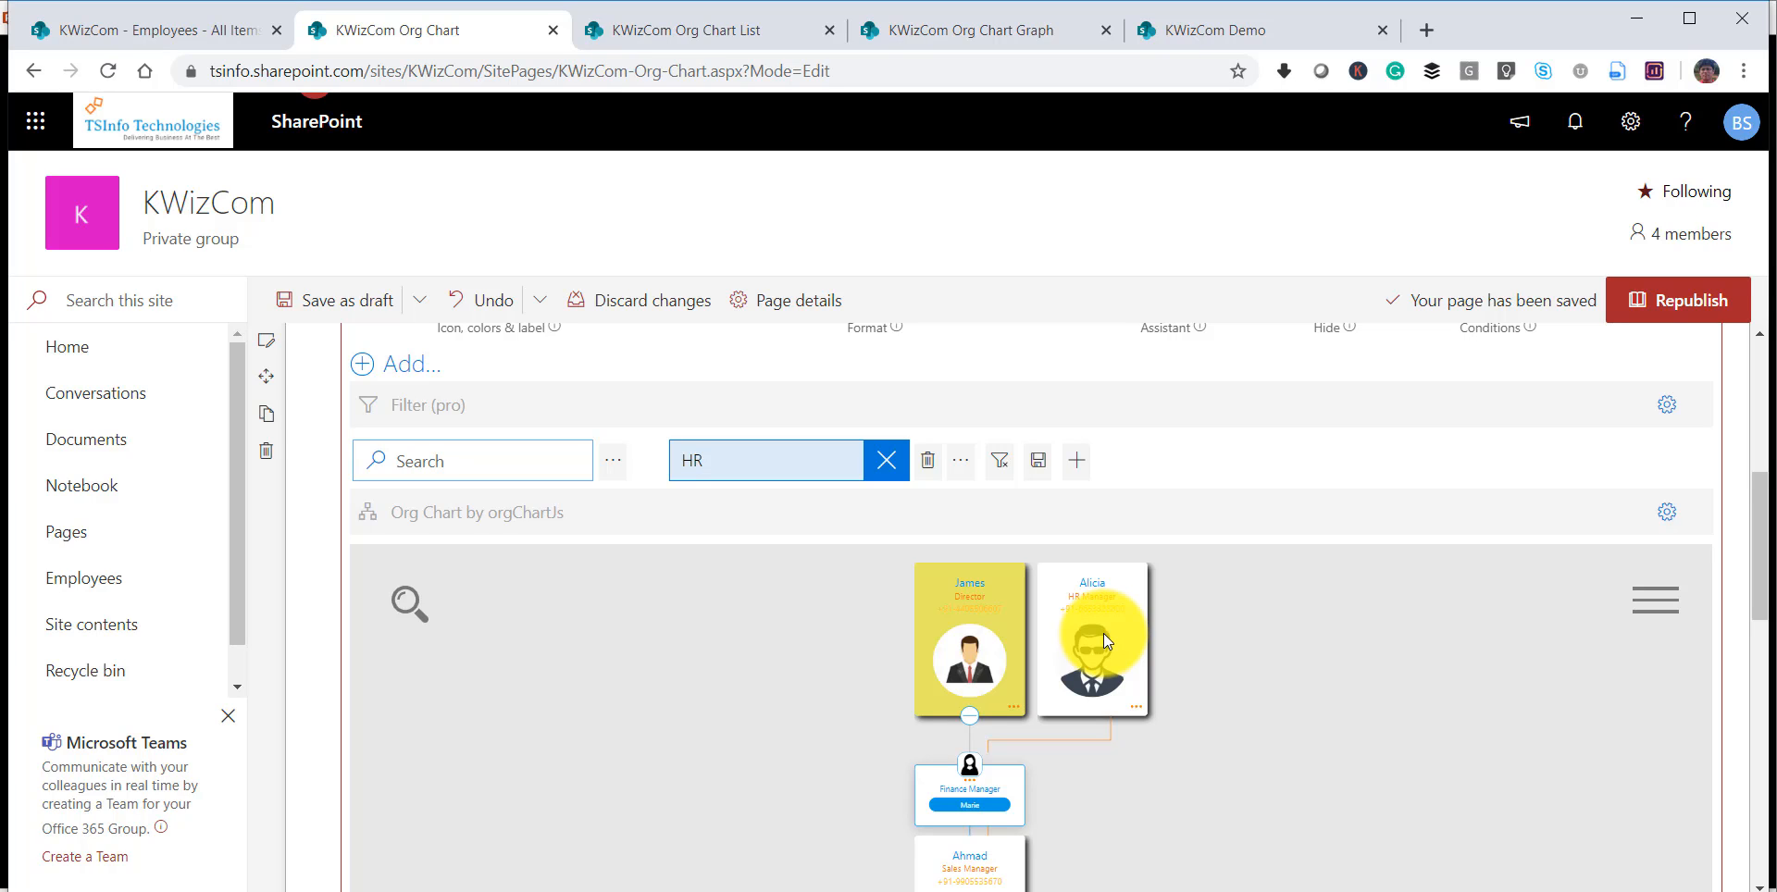
left_click(1038, 460)
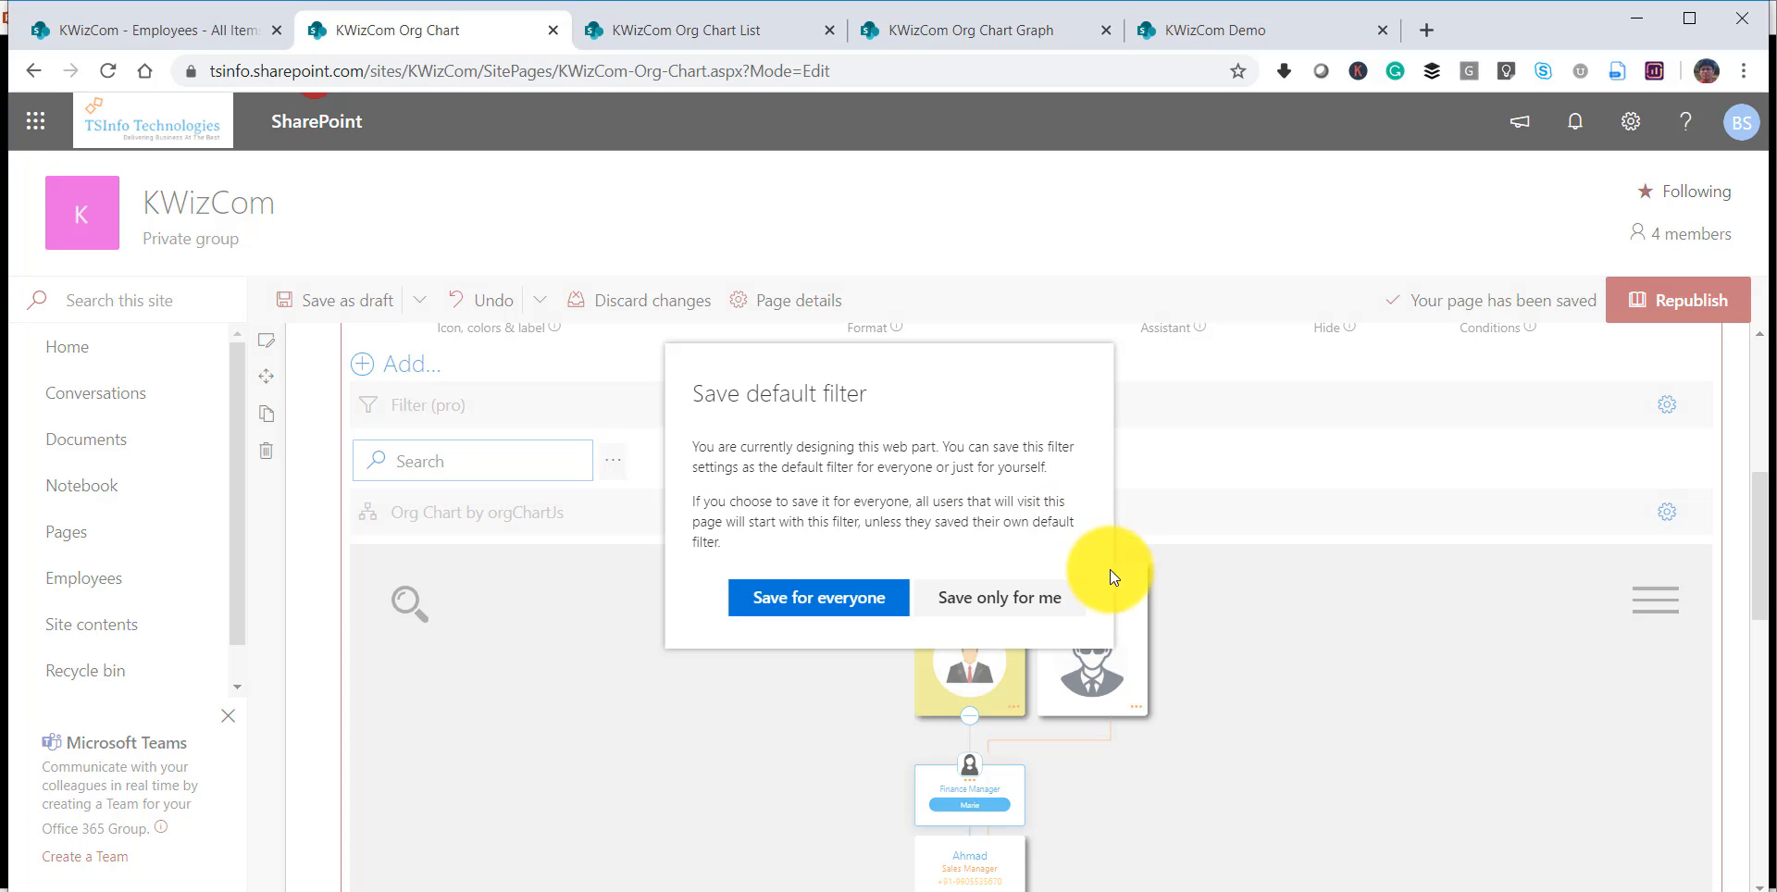
left_click(879, 597)
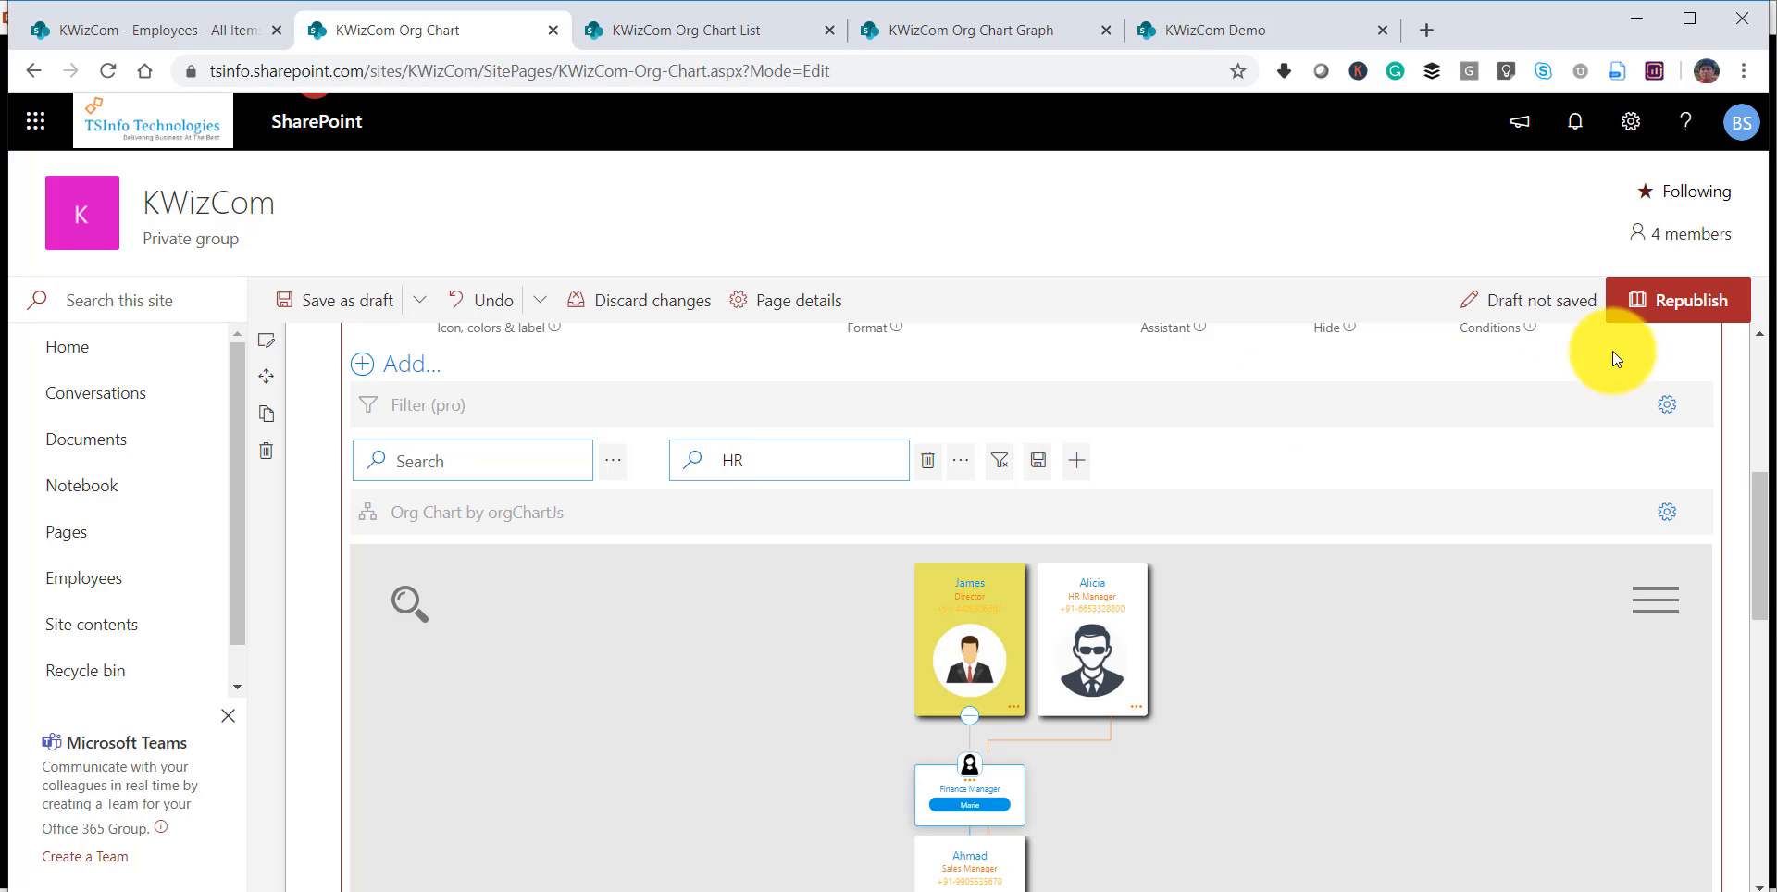
Republish the page with the HR filter and open it for editing again.
left_click(1678, 315)
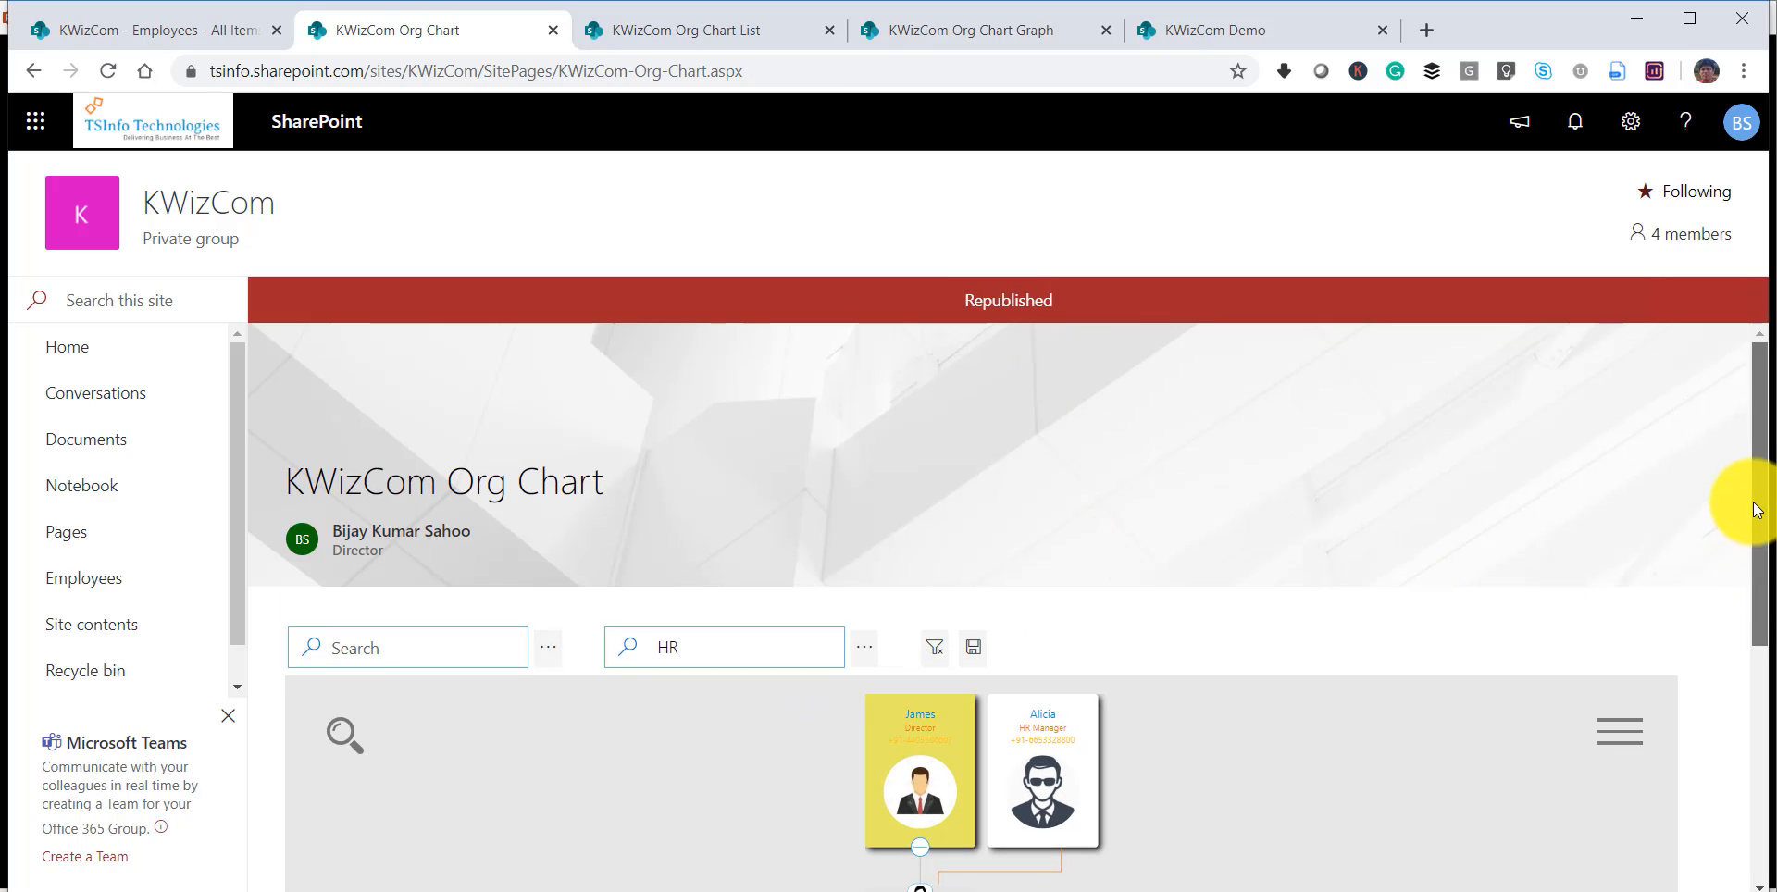
left_click_drag(1745, 504, 1768, 608)
left_click(694, 460)
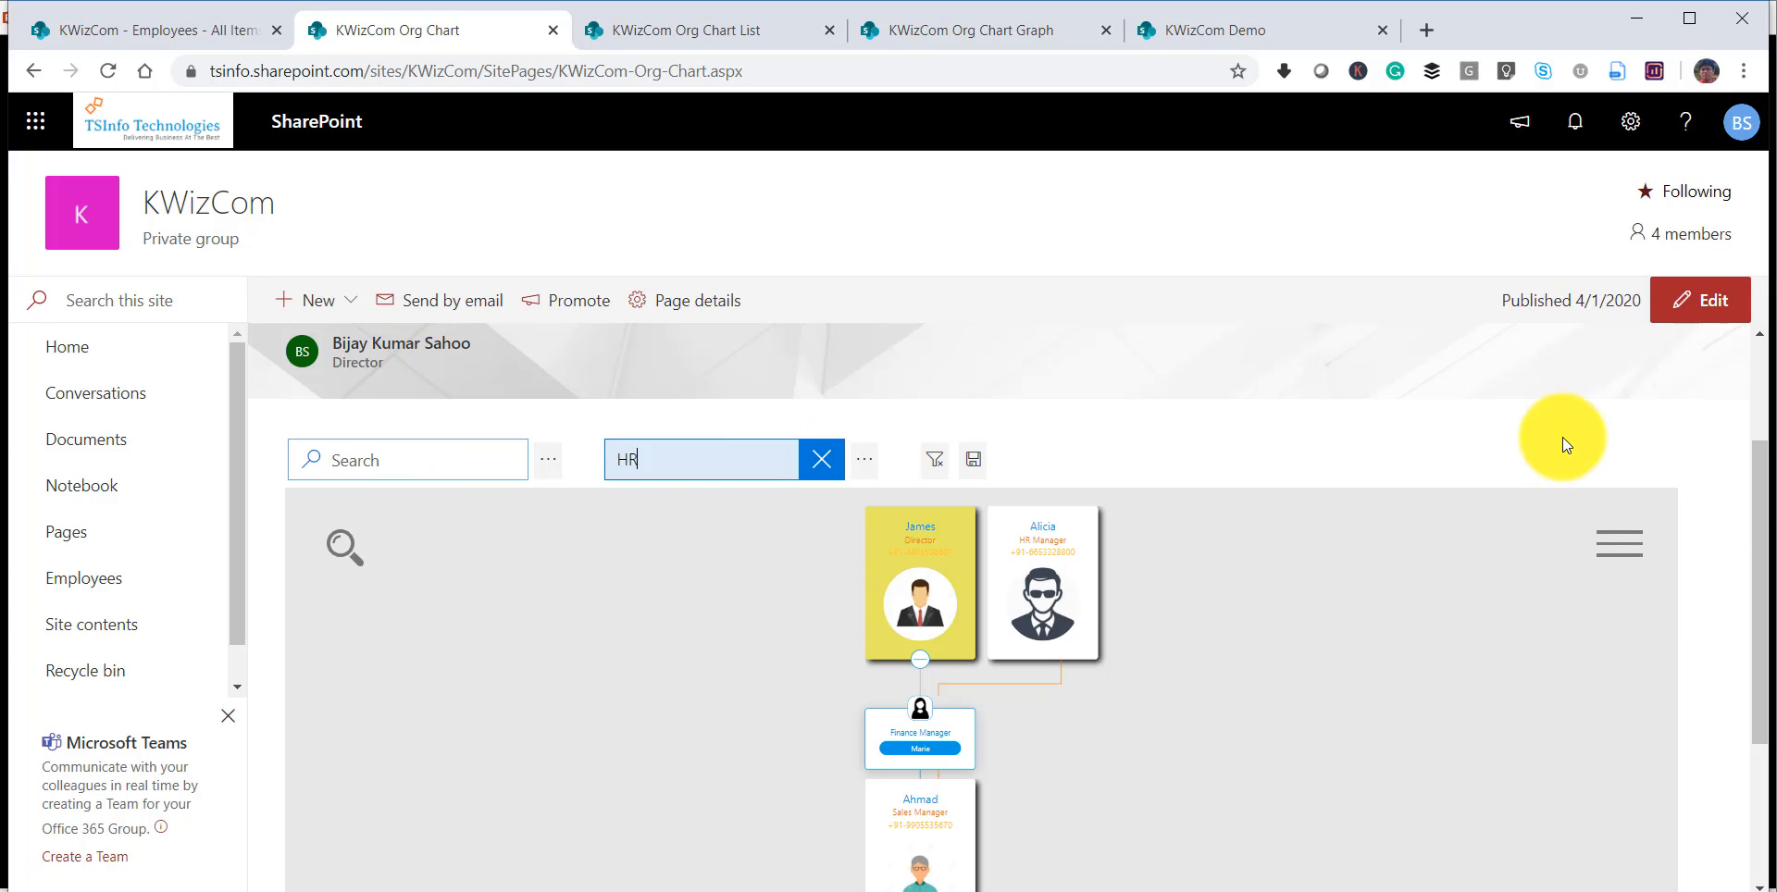
left_click(1710, 315)
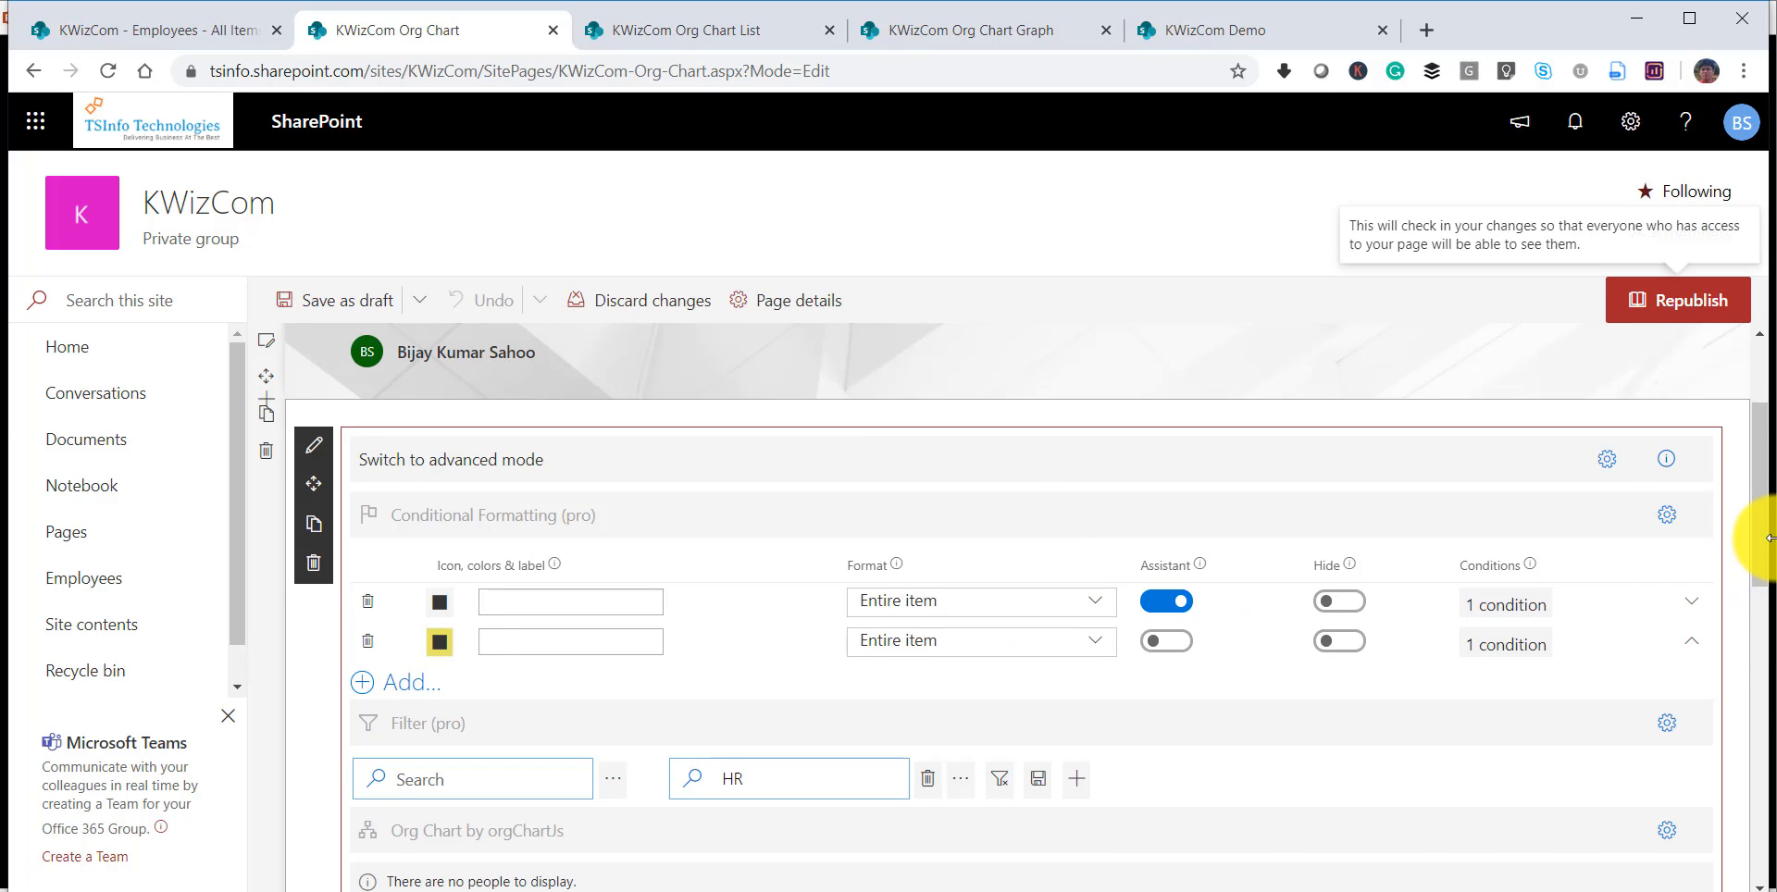
Switch the filter's designer settings to advanced mode and hide the HR filter control from users.
left_click_drag(1765, 518, 1758, 569)
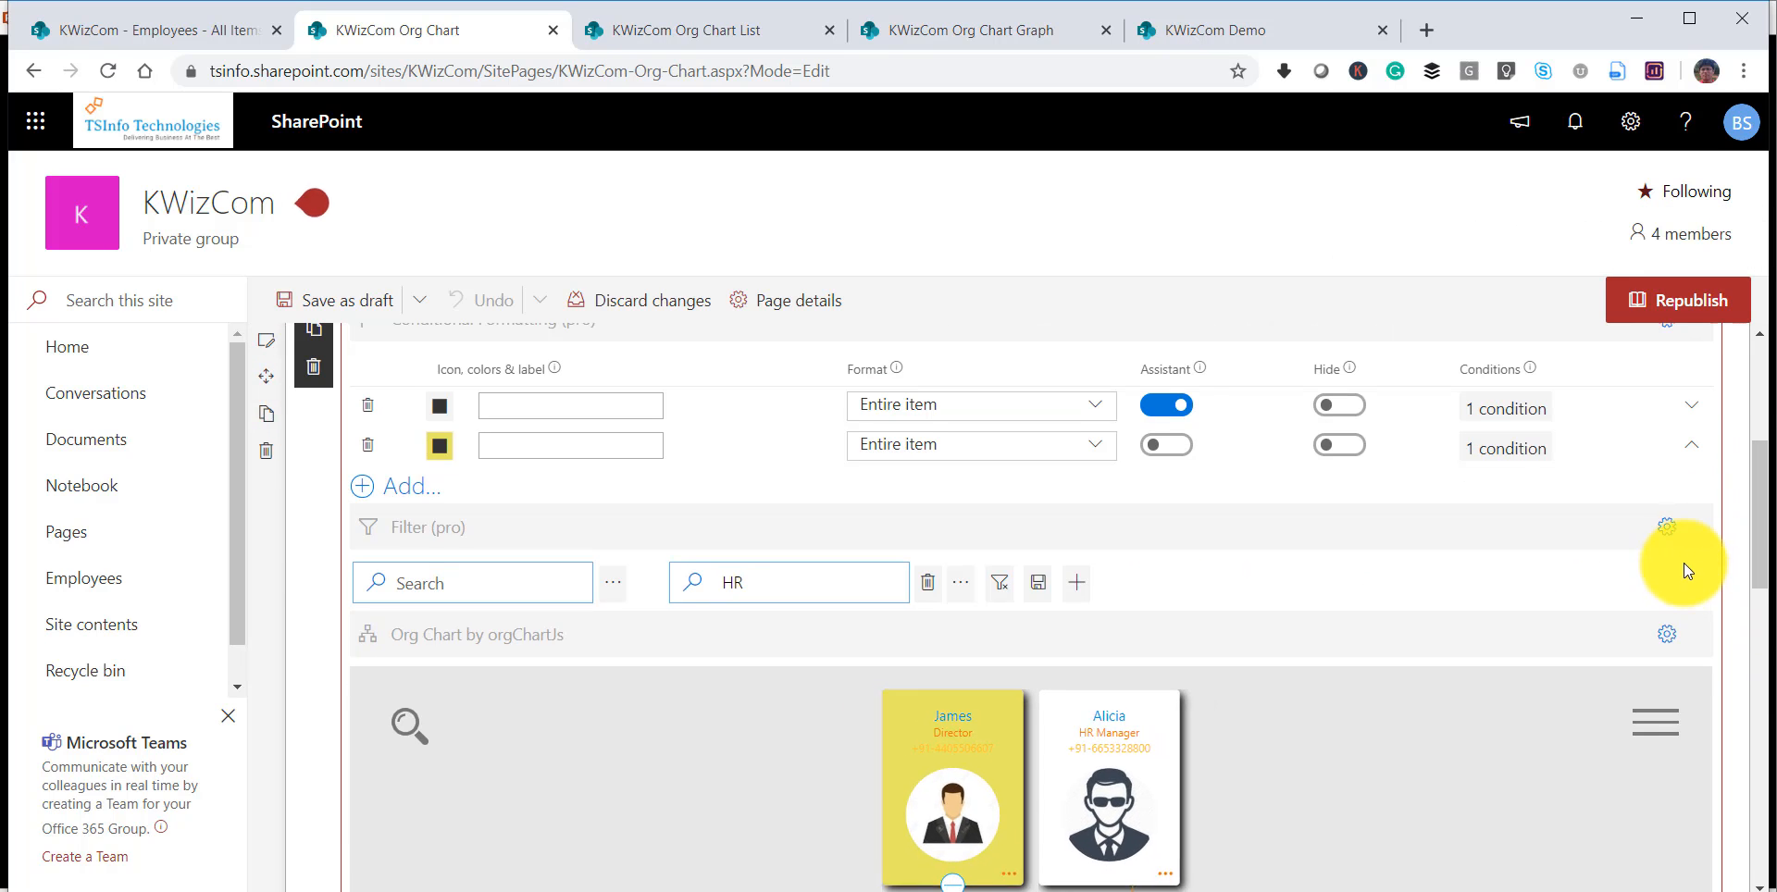
left_click(1667, 530)
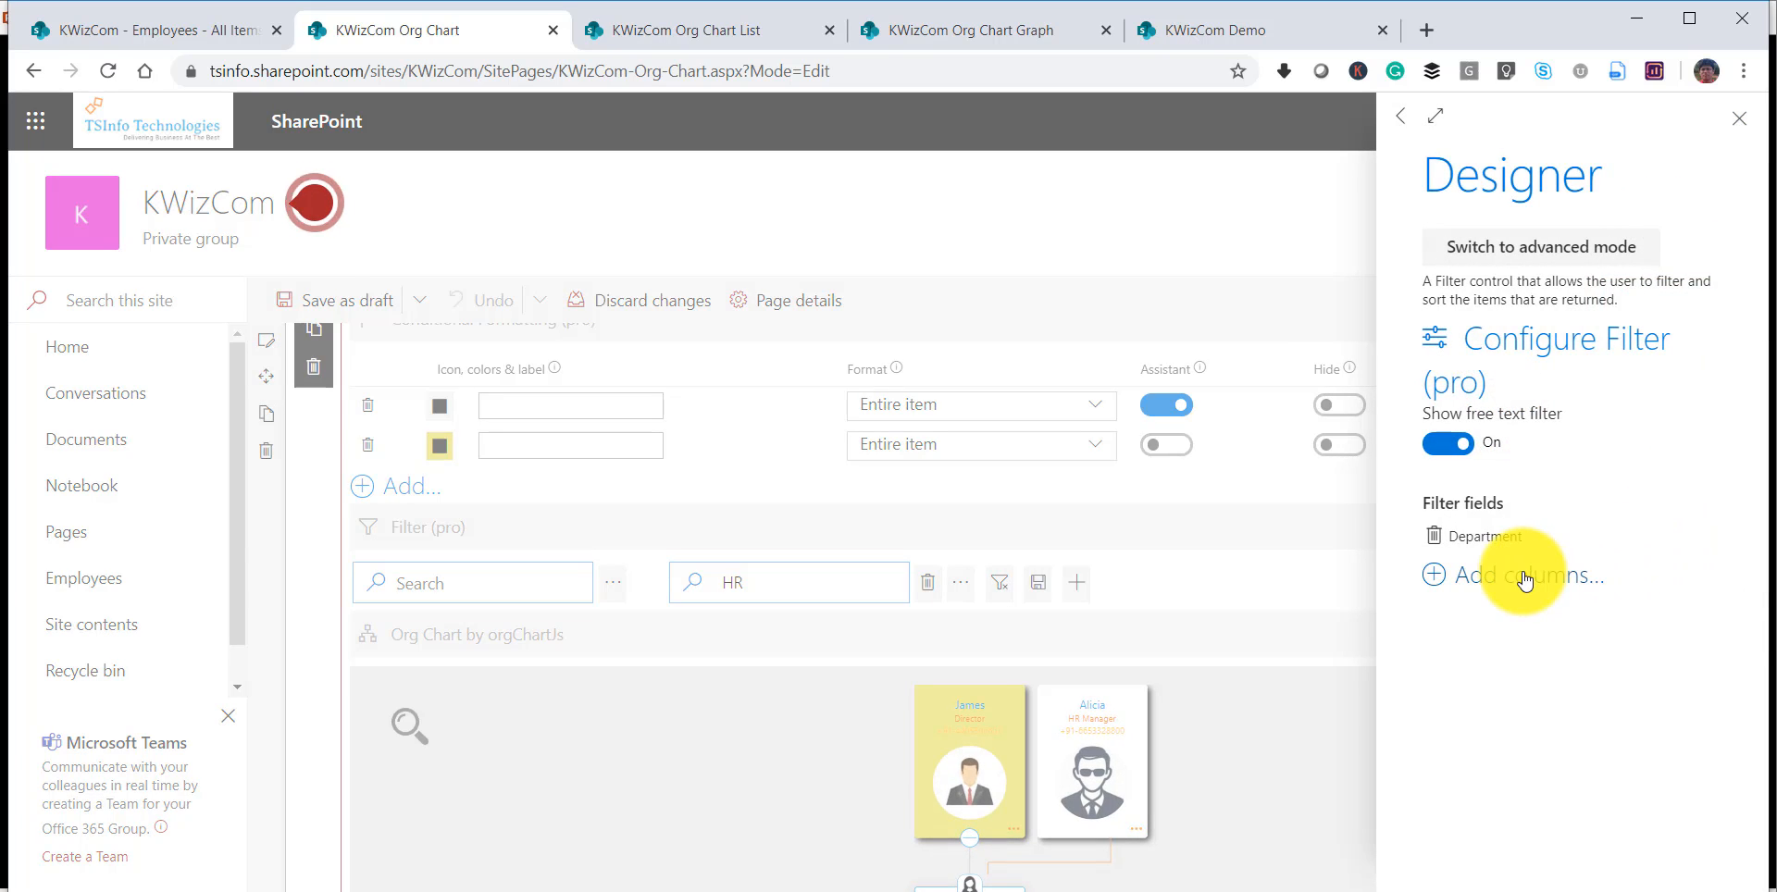
left_click(1541, 250)
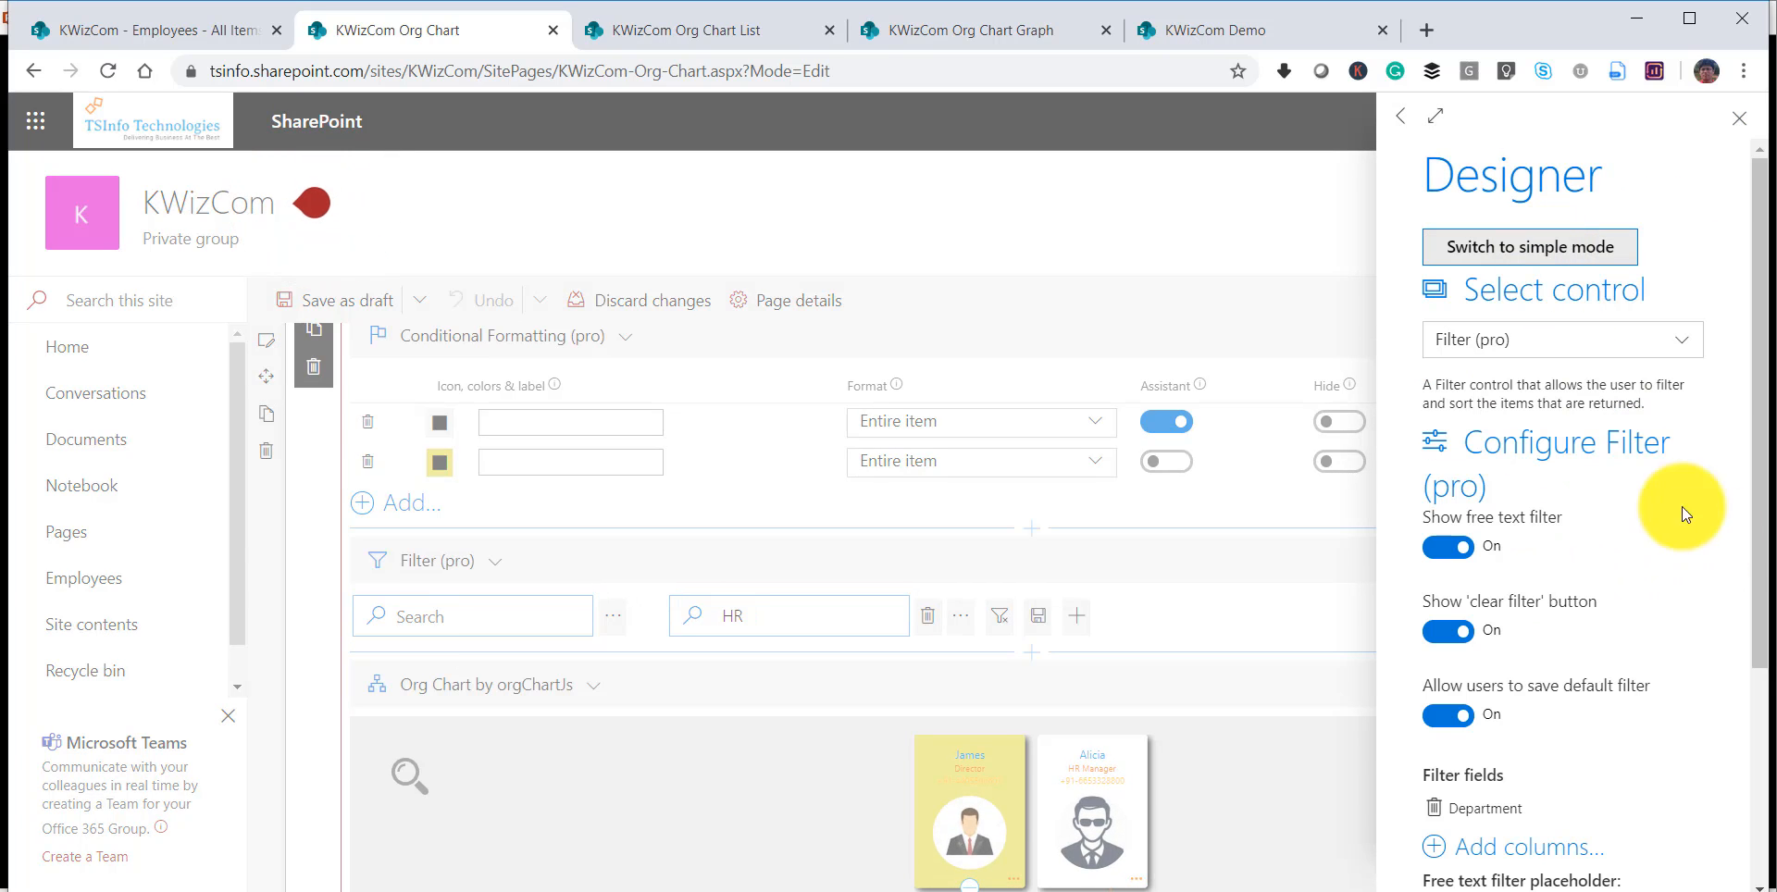
left_click_drag(1761, 505, 1749, 713)
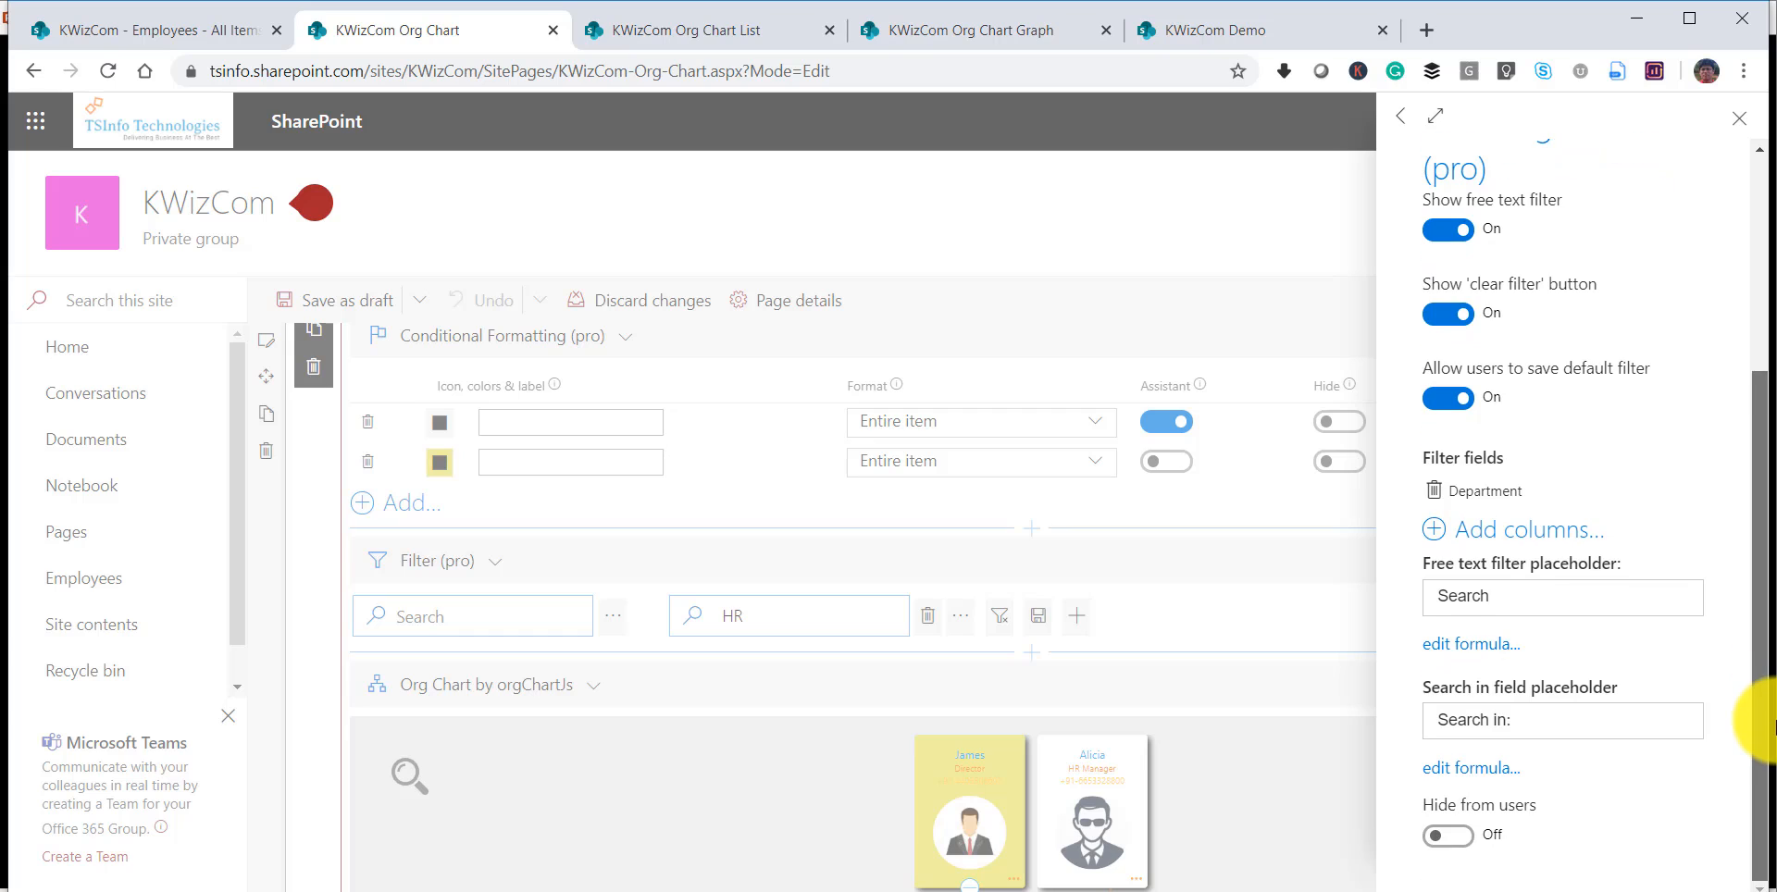
left_click(1455, 844)
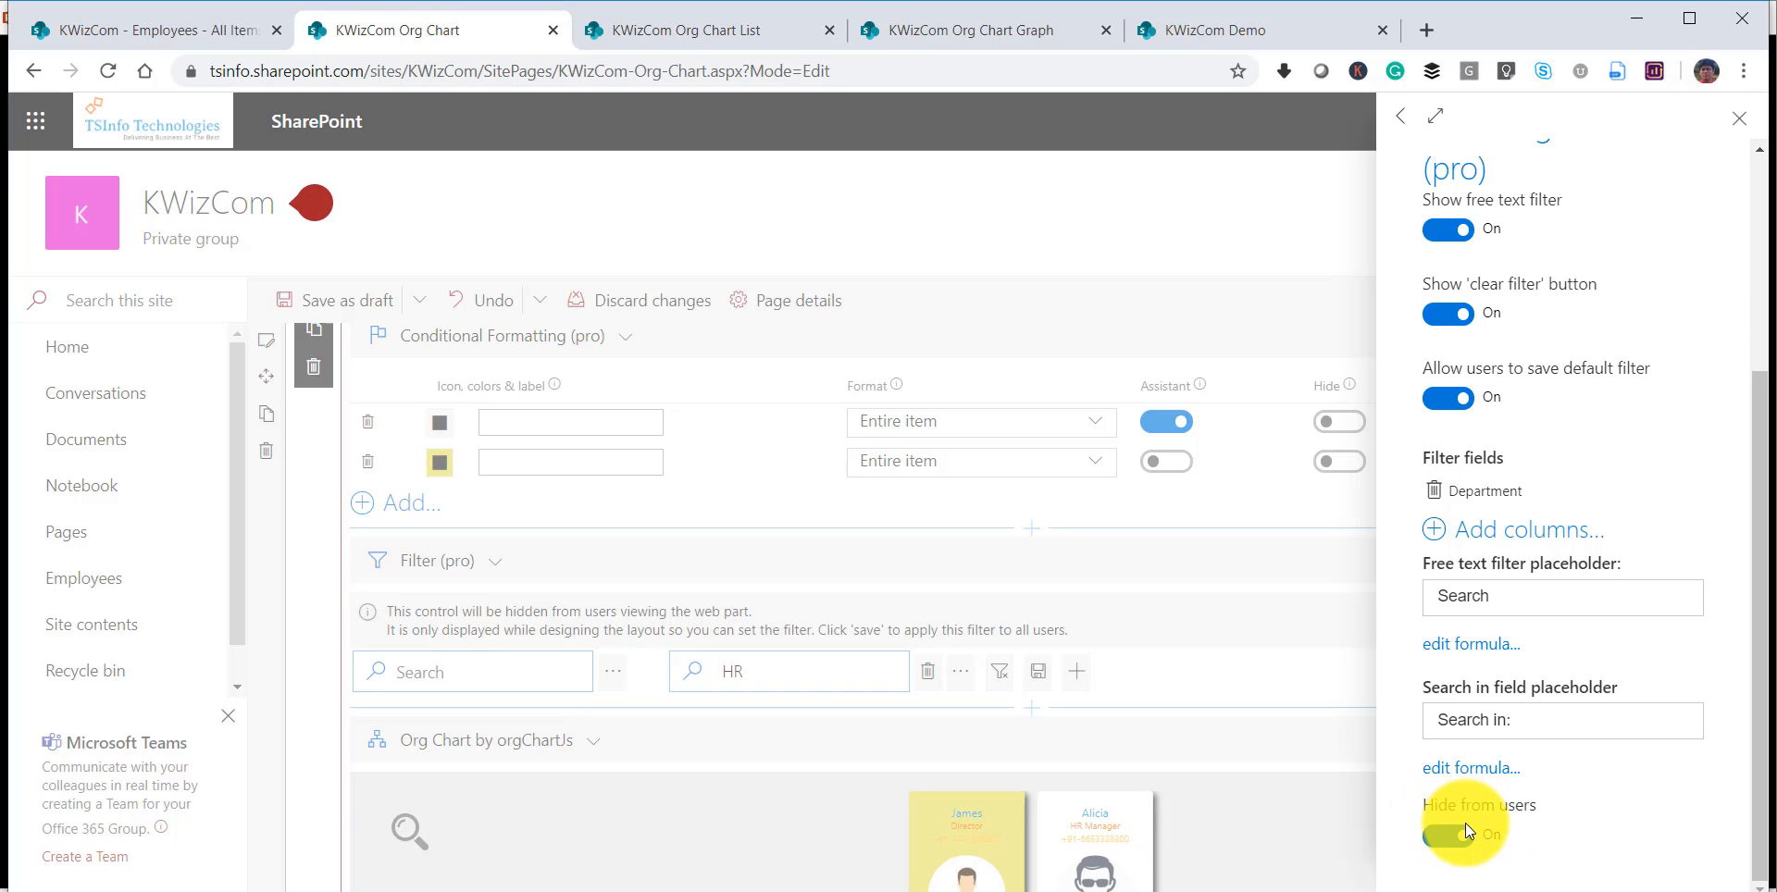
left_click(1739, 117)
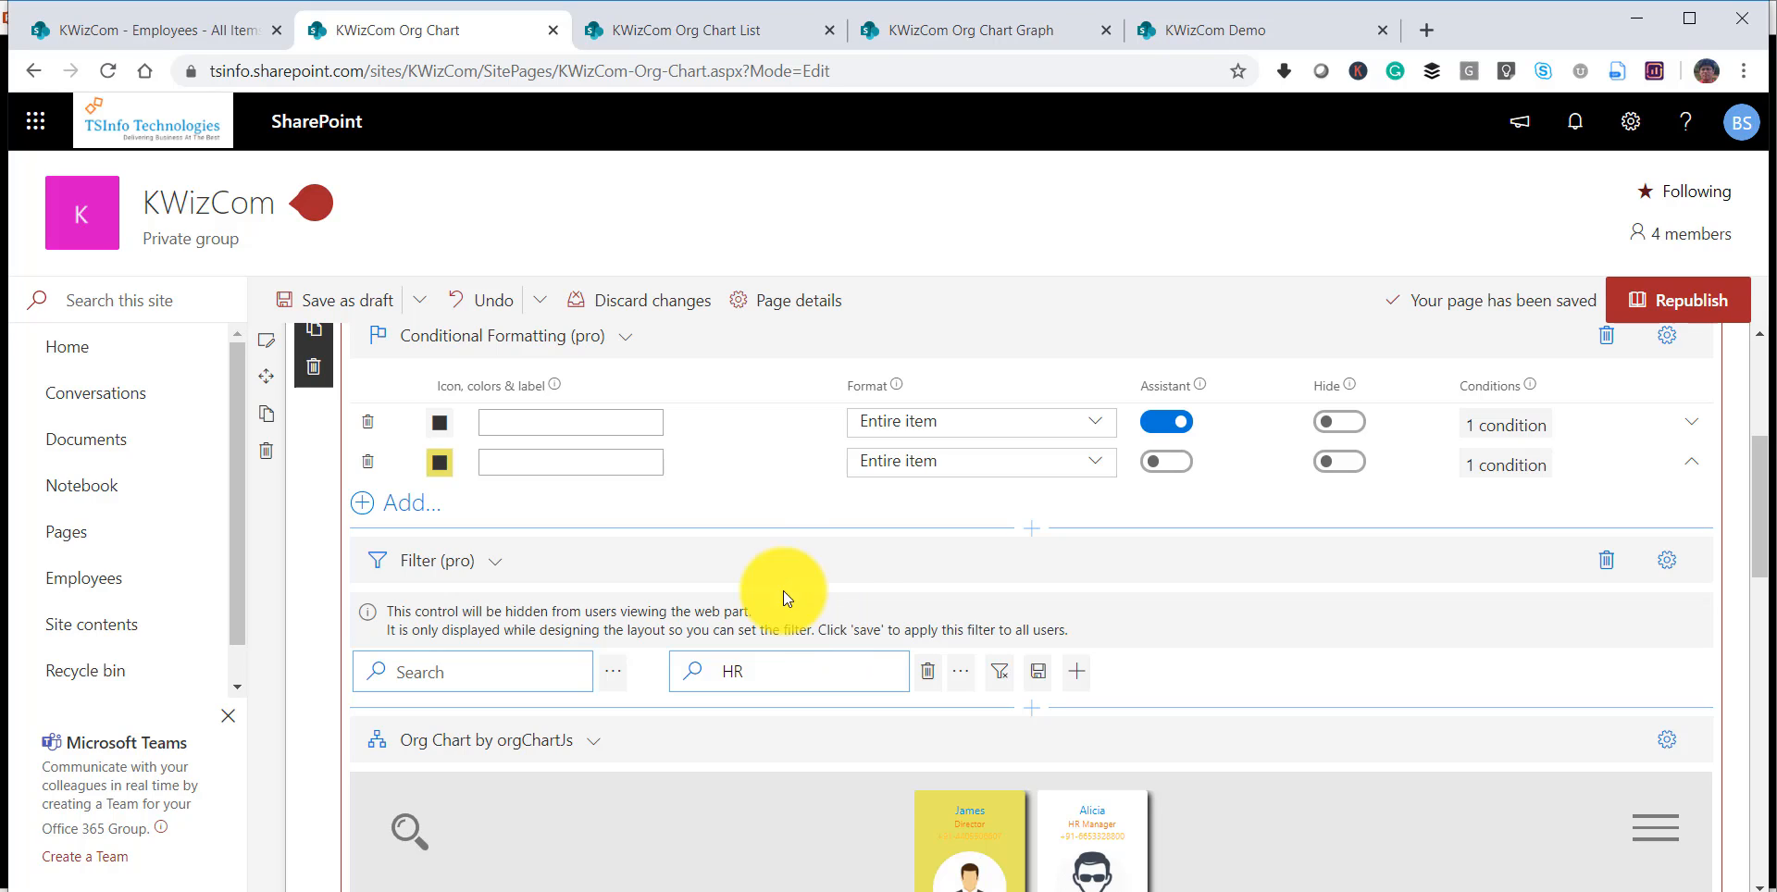
Insert a second Filter (pro) control above the hidden filter and add the Title column to it.
left_click(1029, 527)
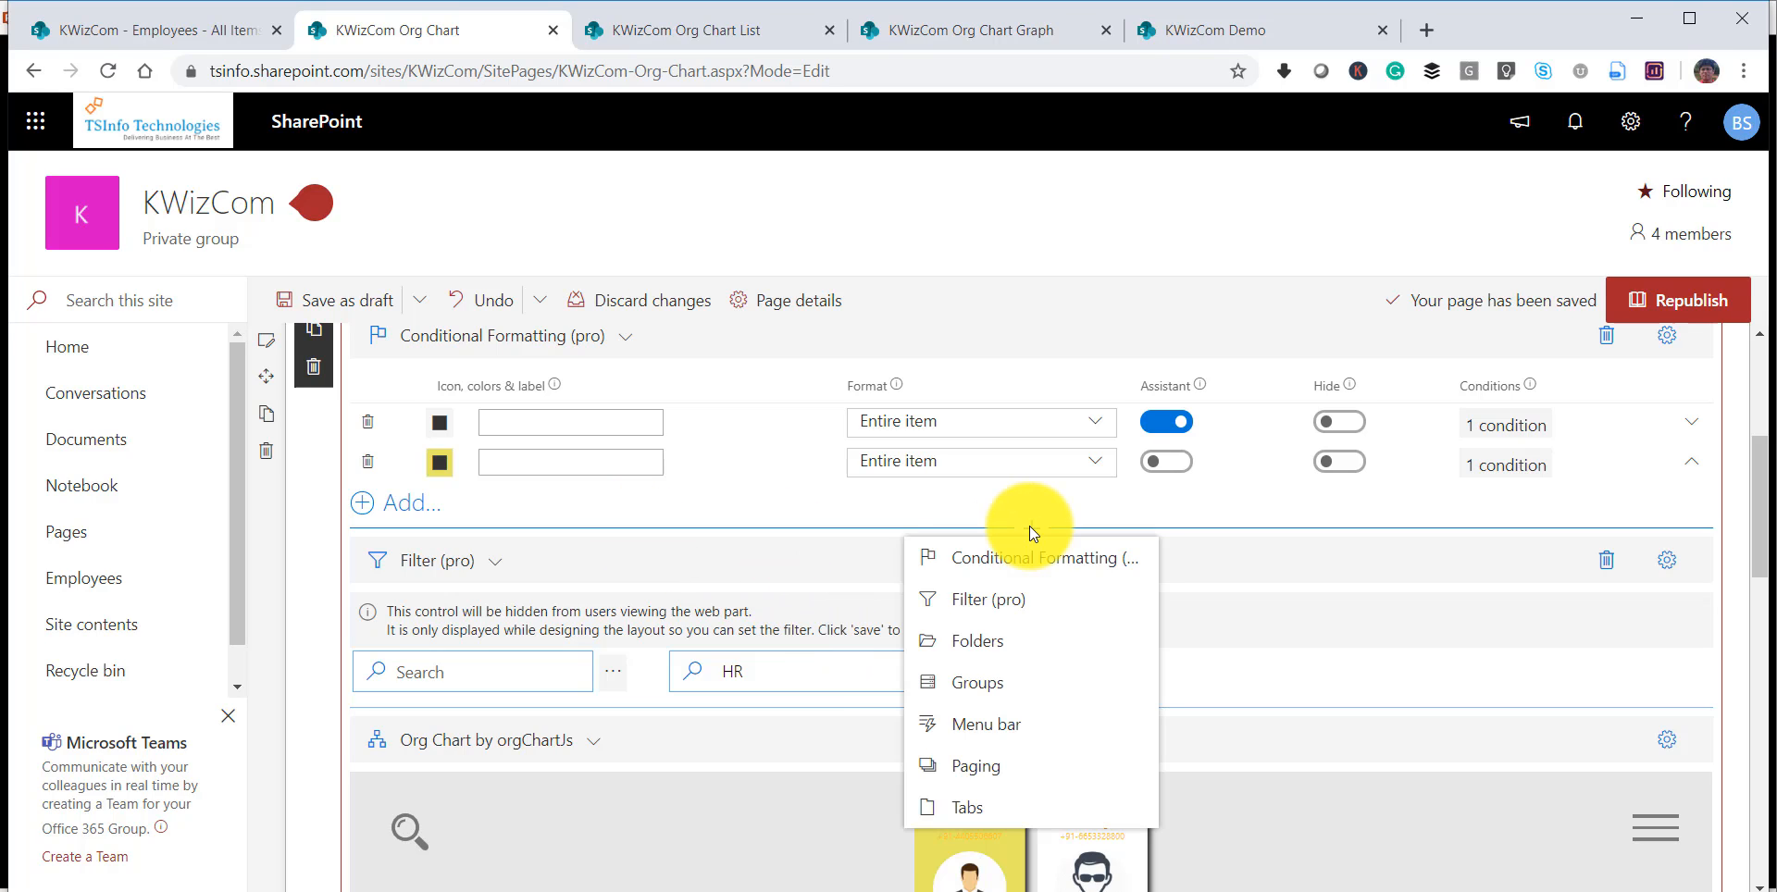
left_click(1005, 603)
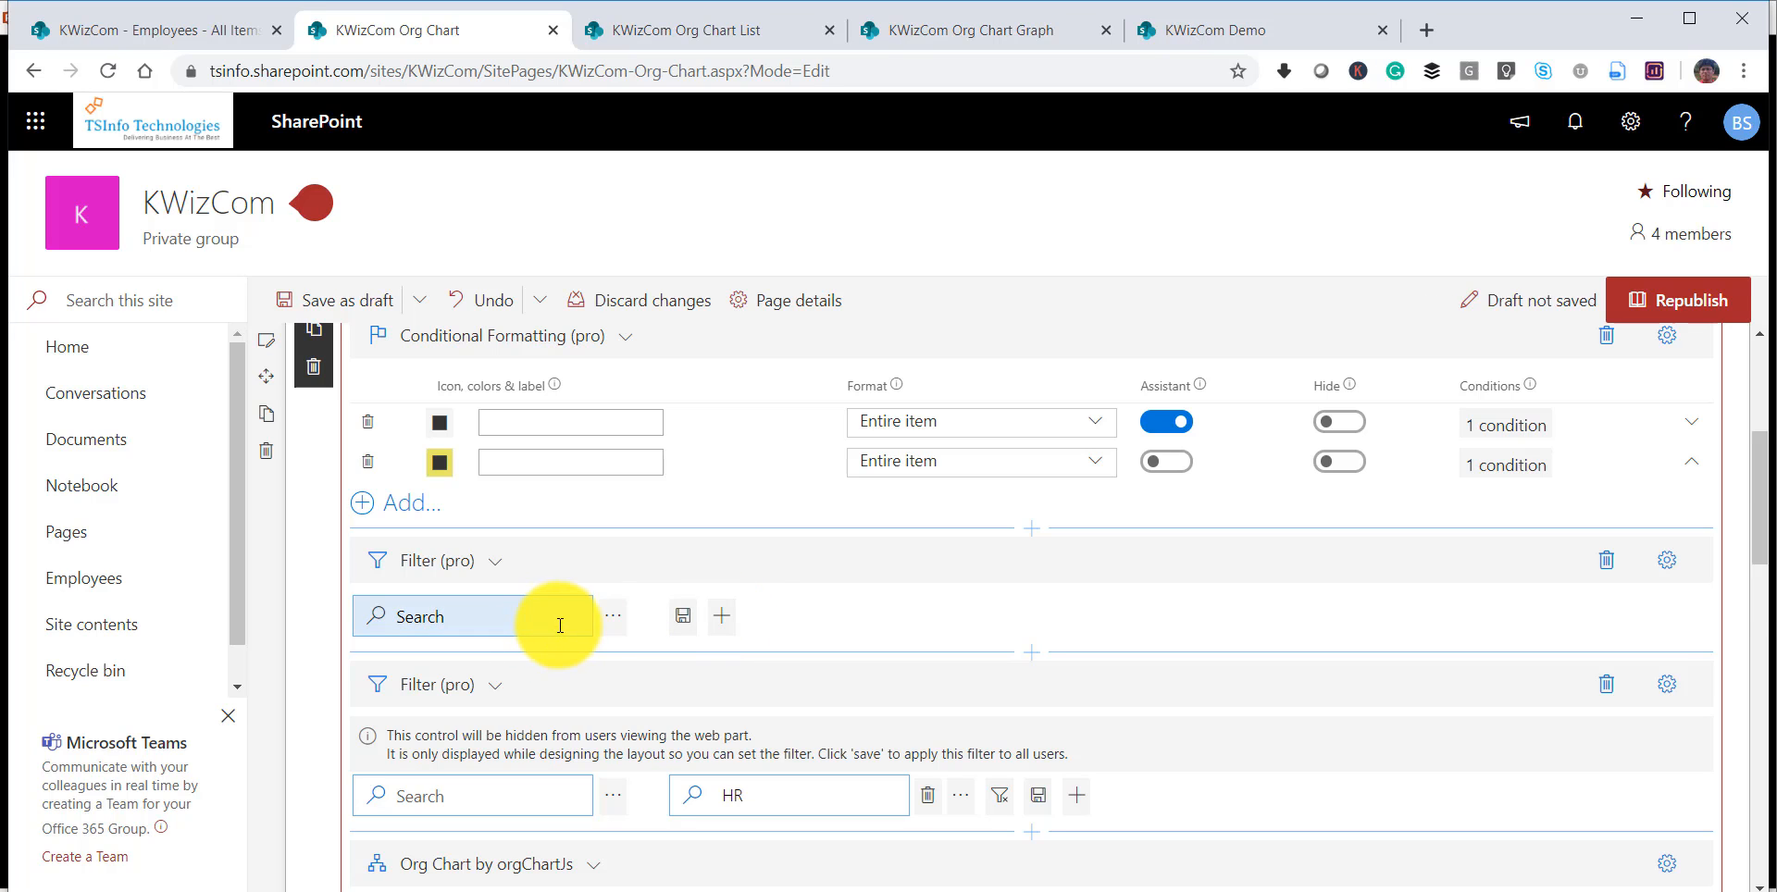
left_click(722, 614)
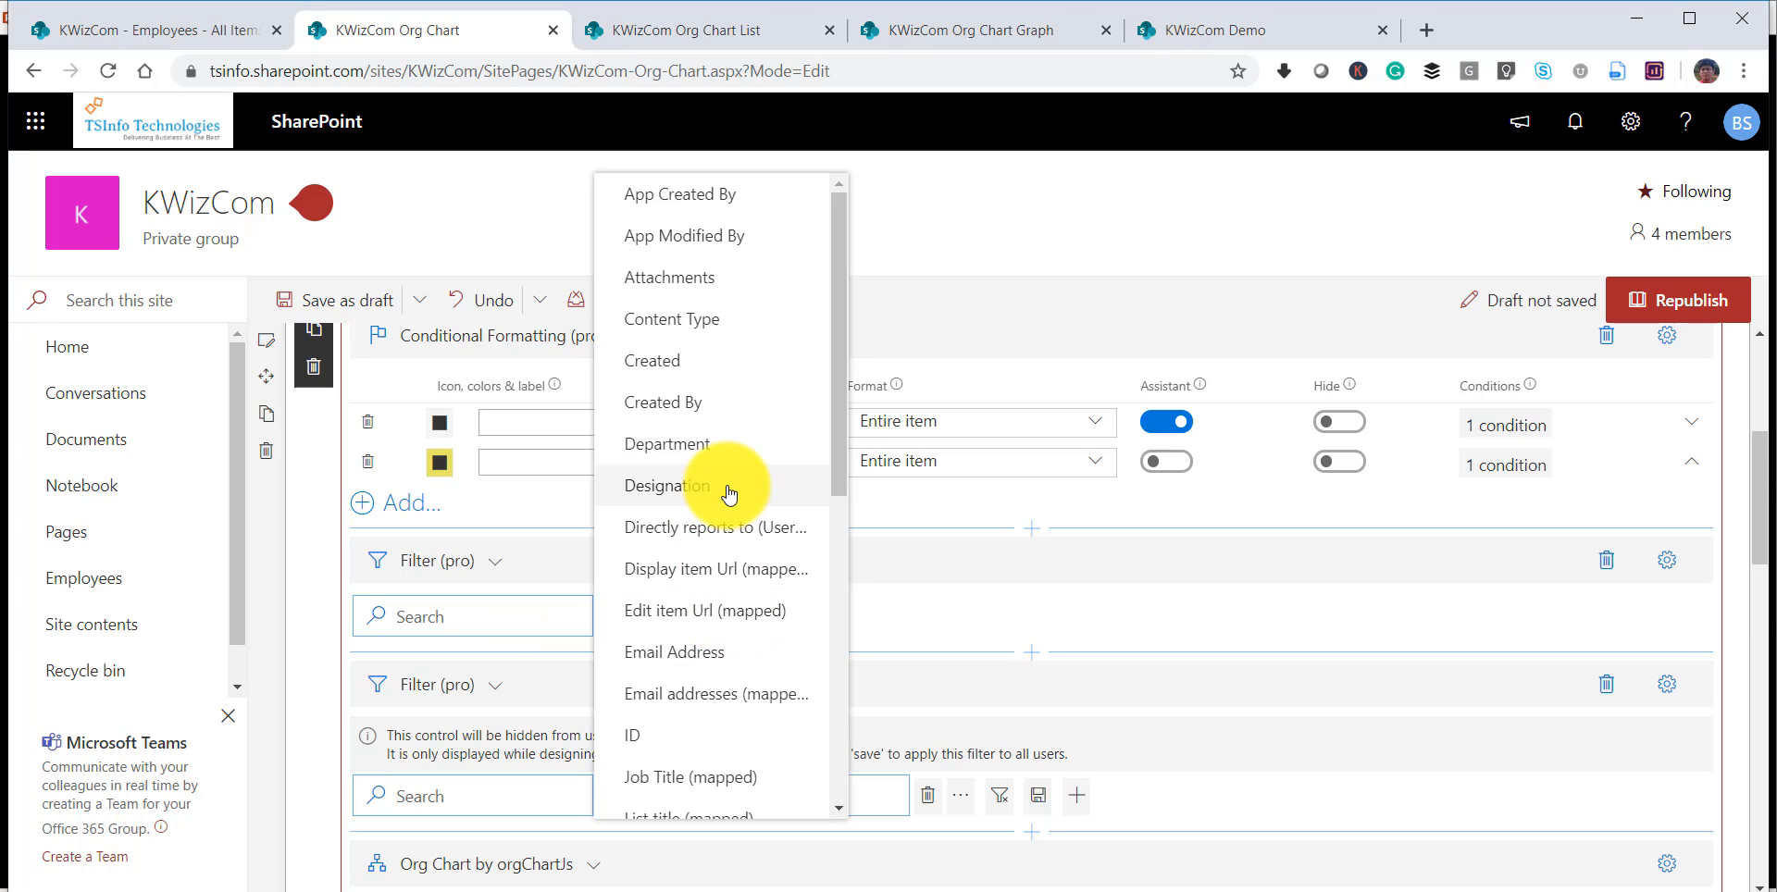
scroll(722, 488, "down", 6)
left_click(647, 782)
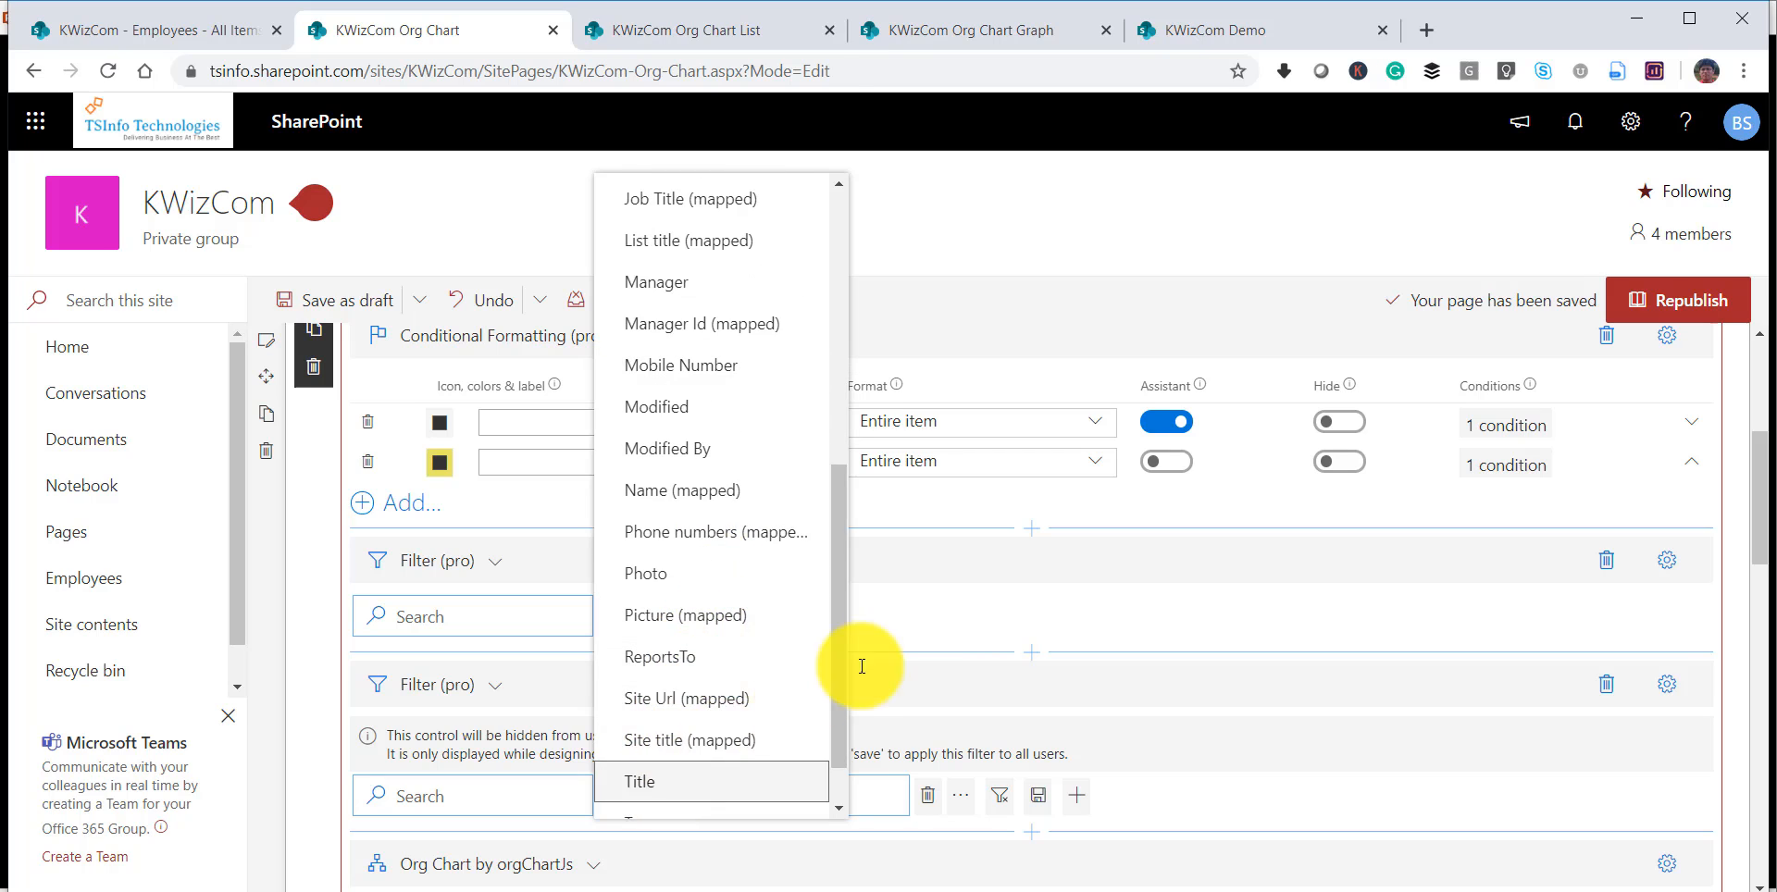
Save the new Title filter as the default for everyone and republish the page.
left_click(1002, 619)
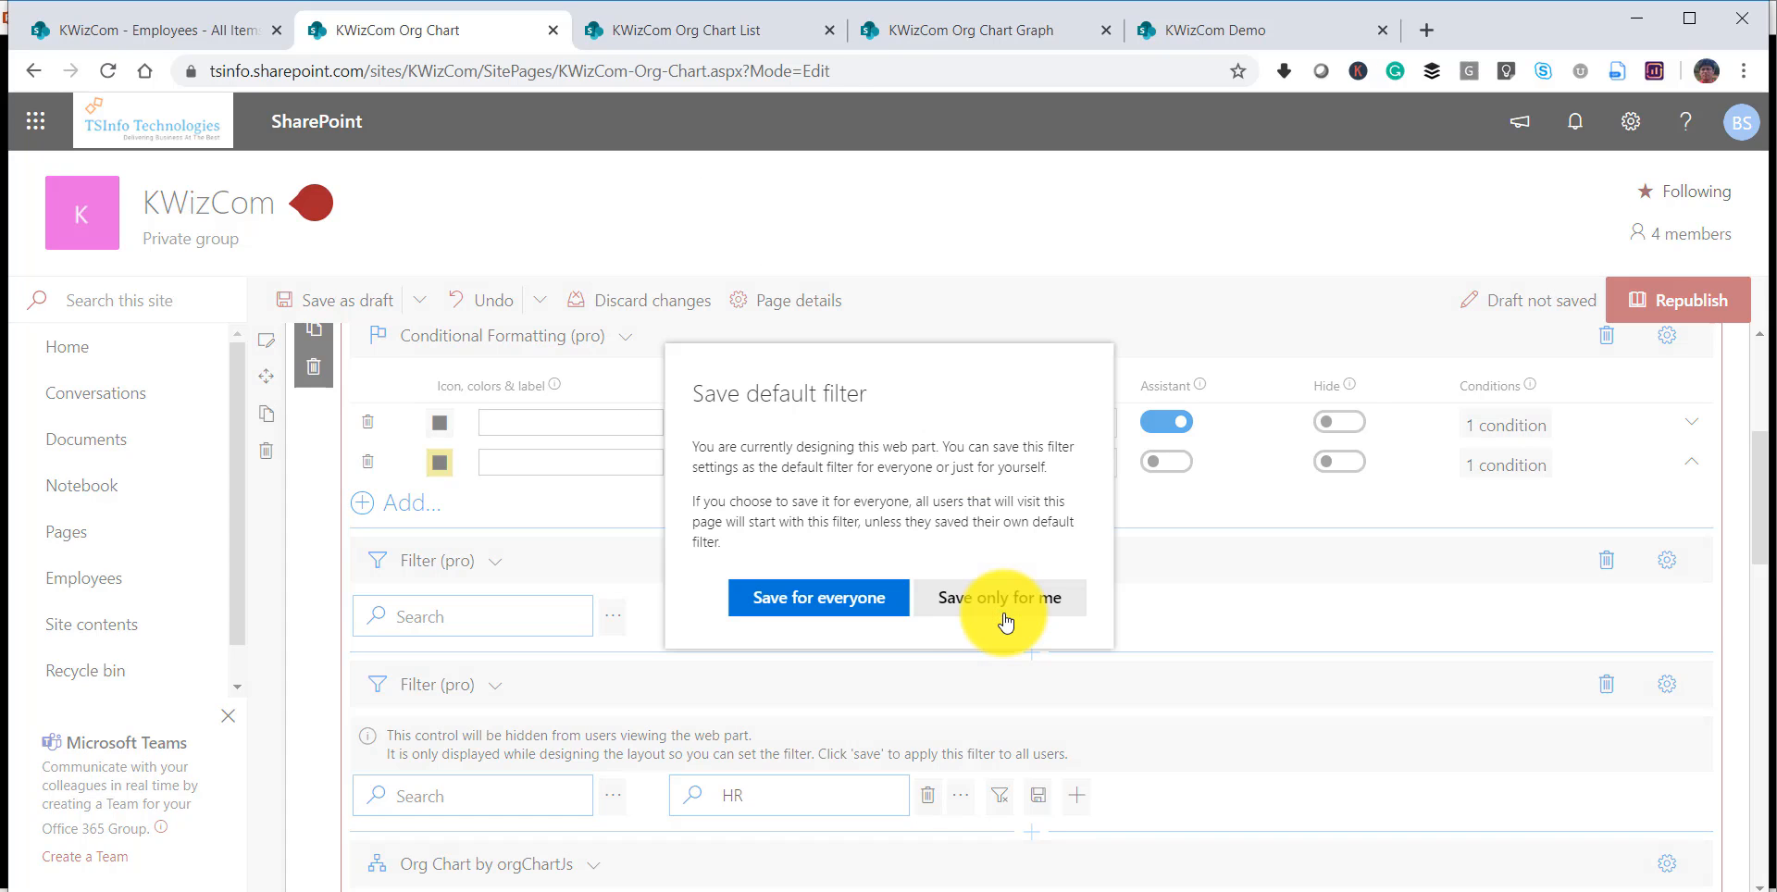
left_click(849, 598)
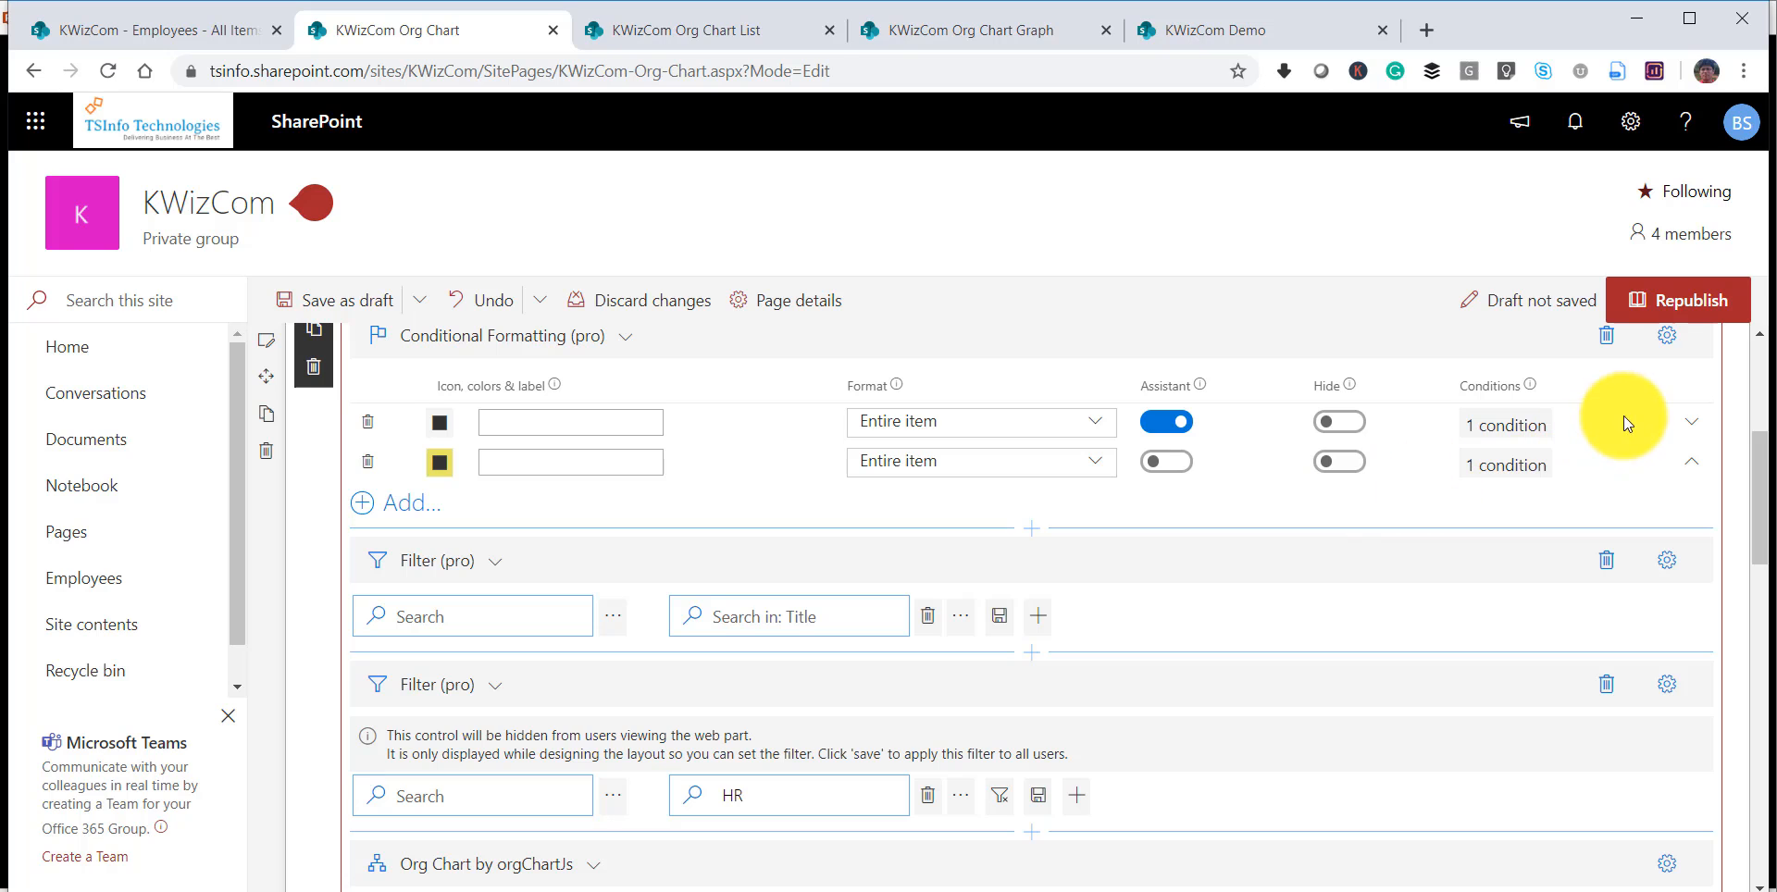
left_click(1678, 302)
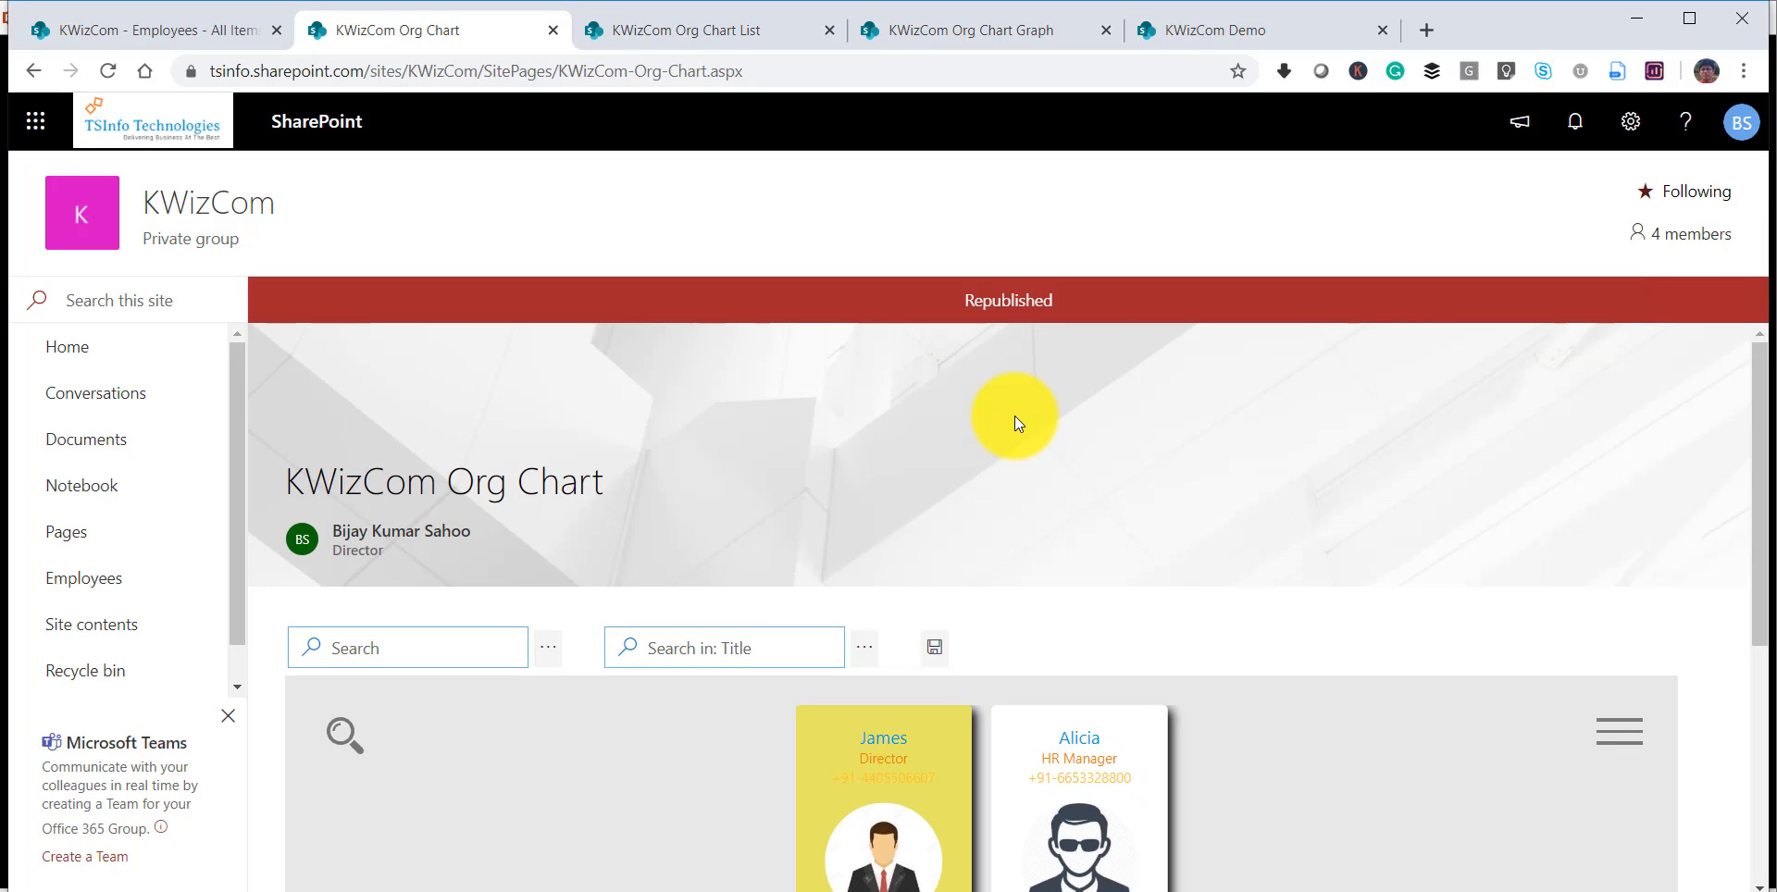
Reload the published page and examine the org chart with the HR filter control hidden.
left_click(820, 72)
left_click(831, 76)
key("Return")
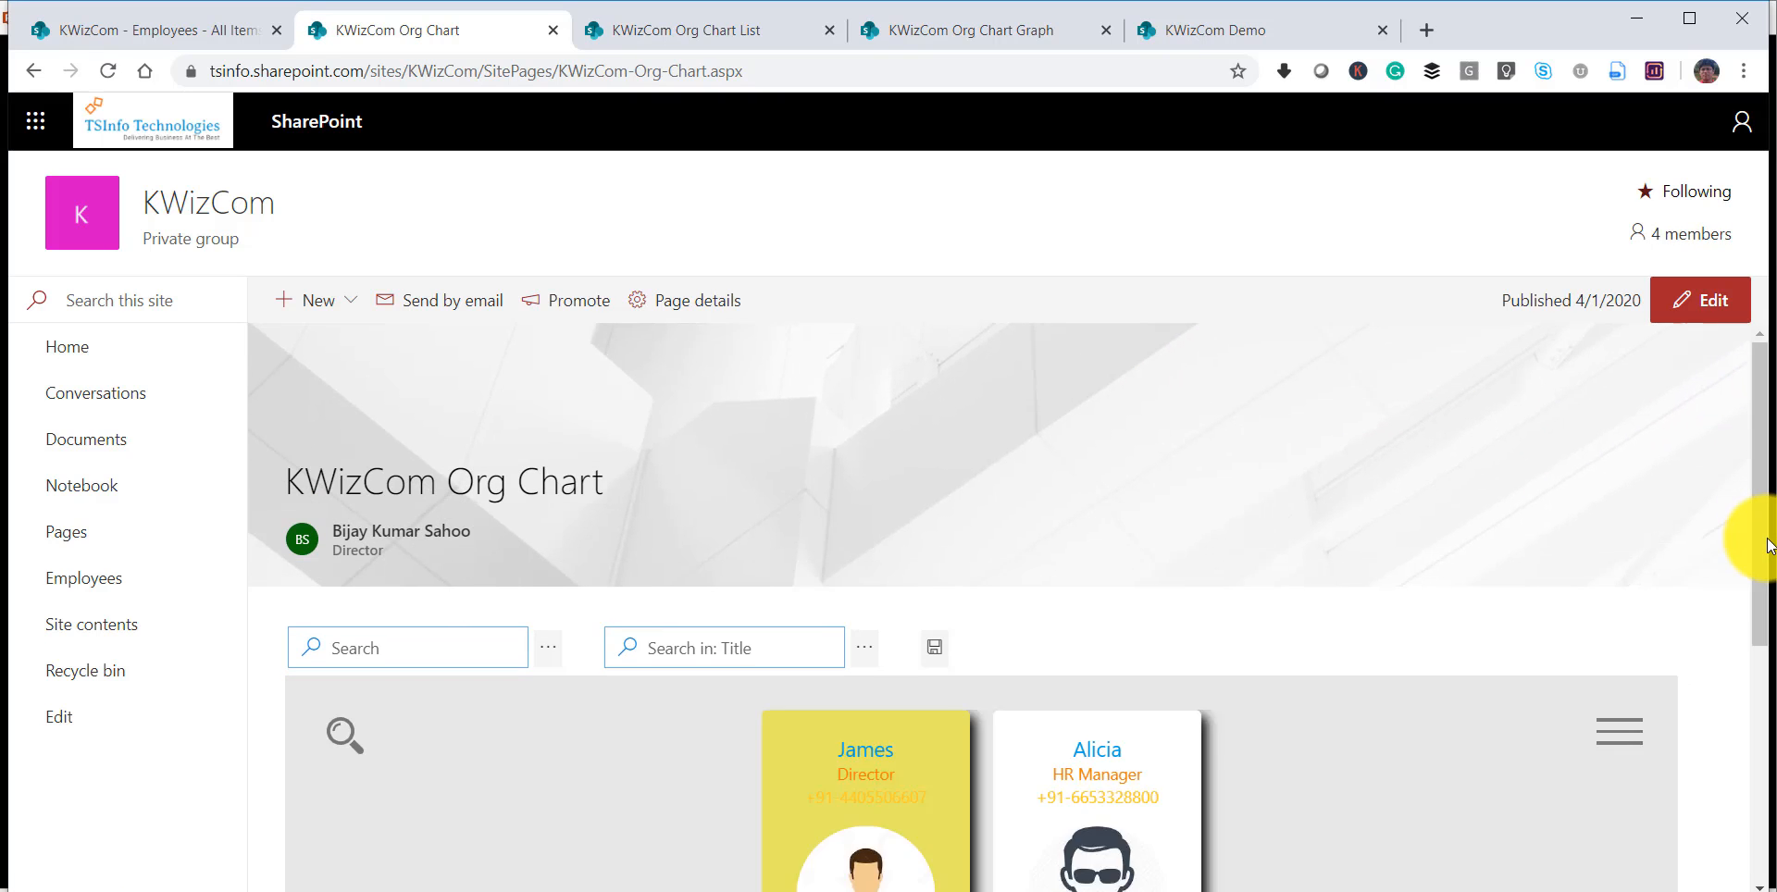
left_click_drag(1767, 529, 1757, 646)
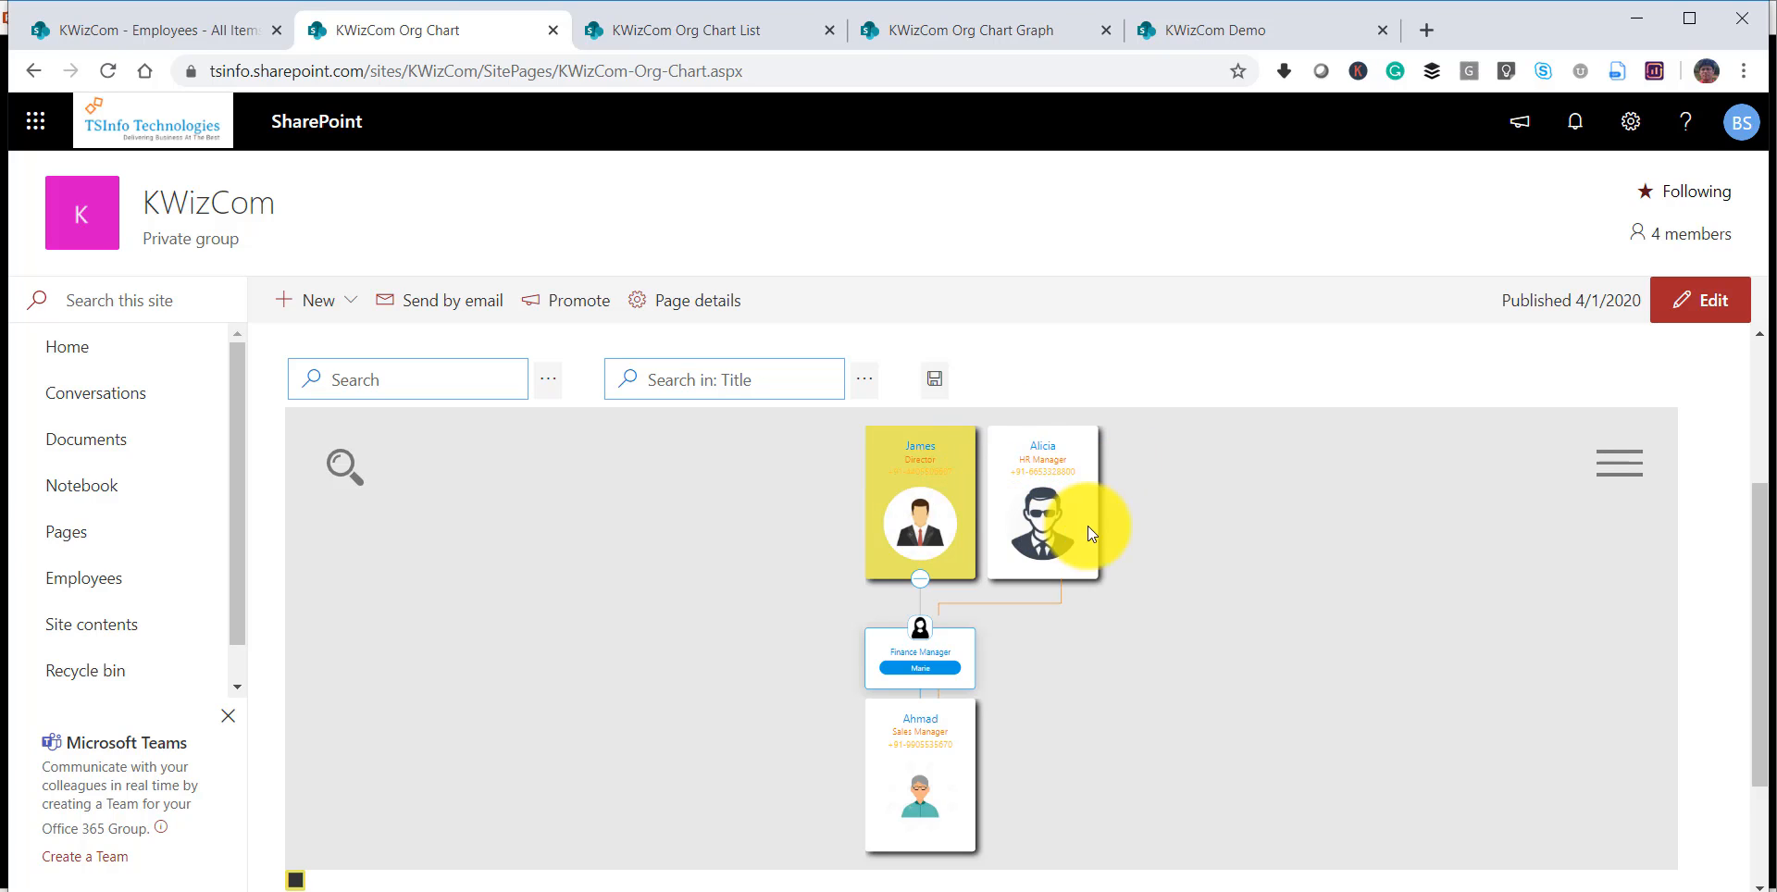
Filter the published org chart by the Title text "Ja".
left_click(793, 387)
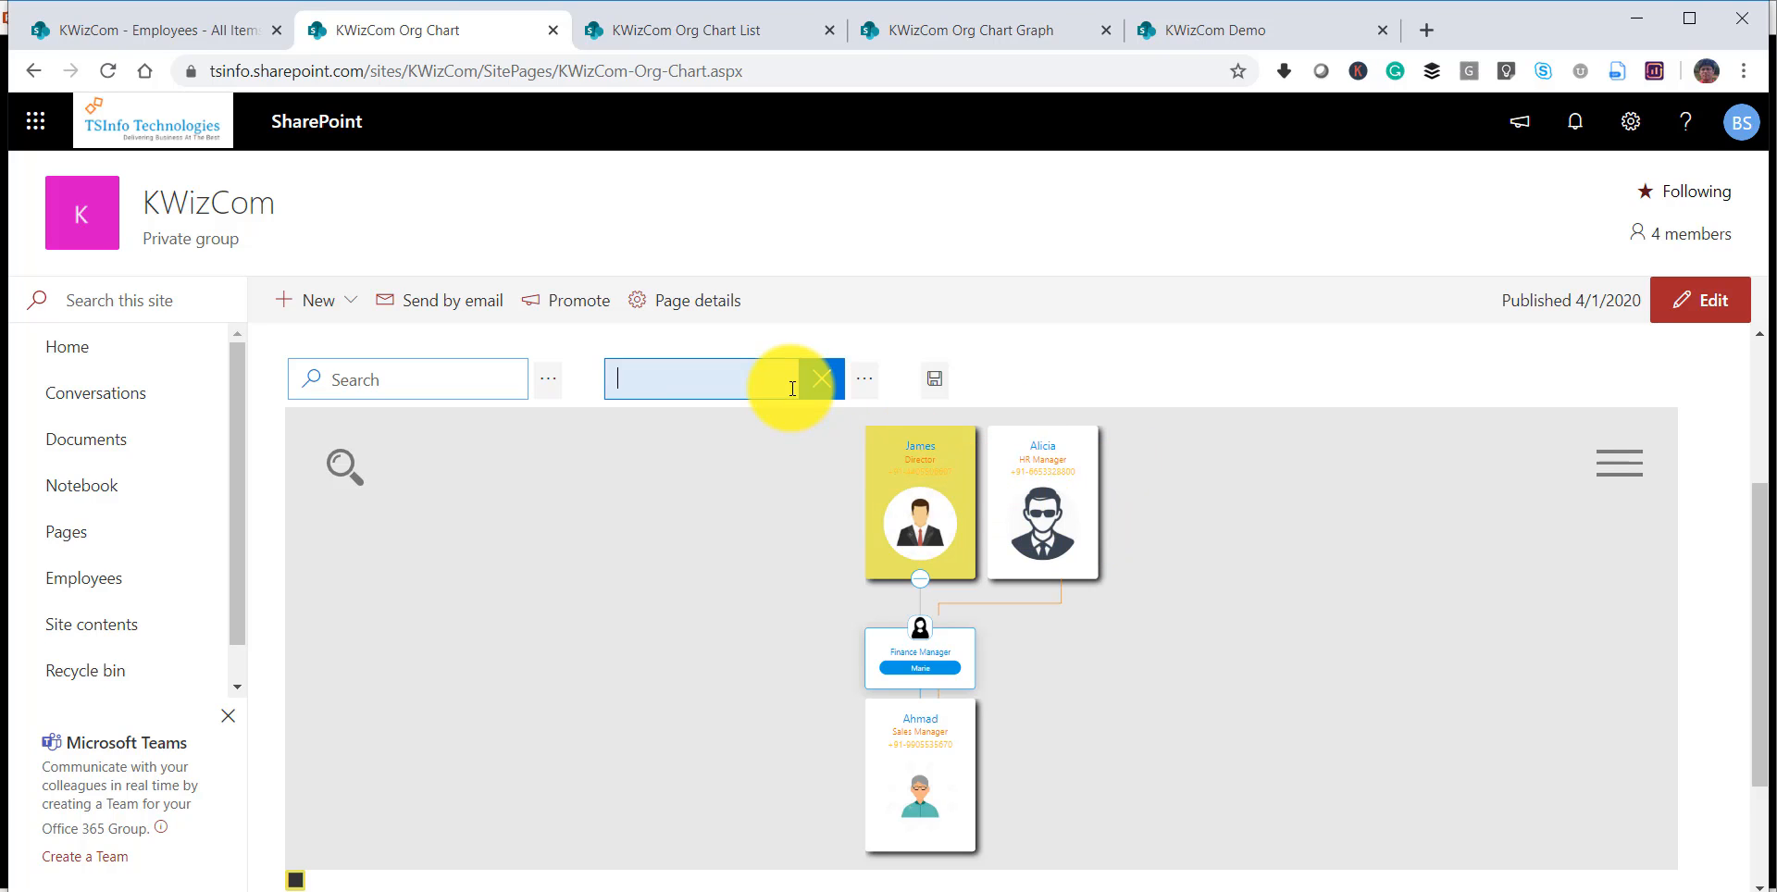
type("T")
key("BackSpace")
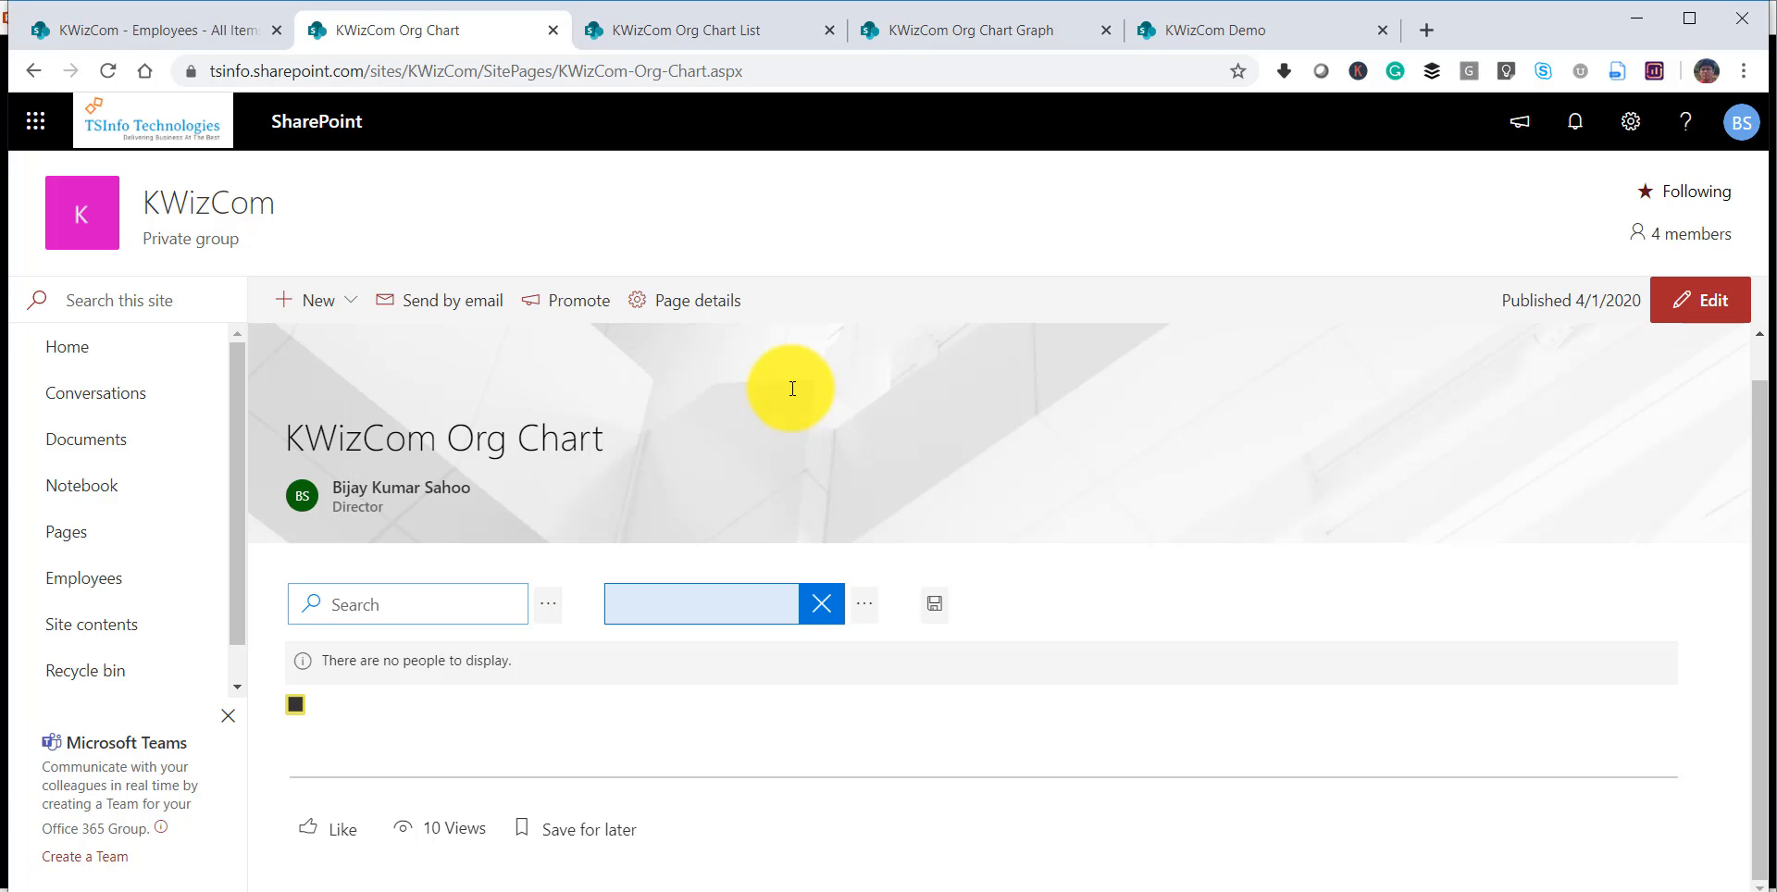
scroll(792, 388, "down", 2)
type("Ja")
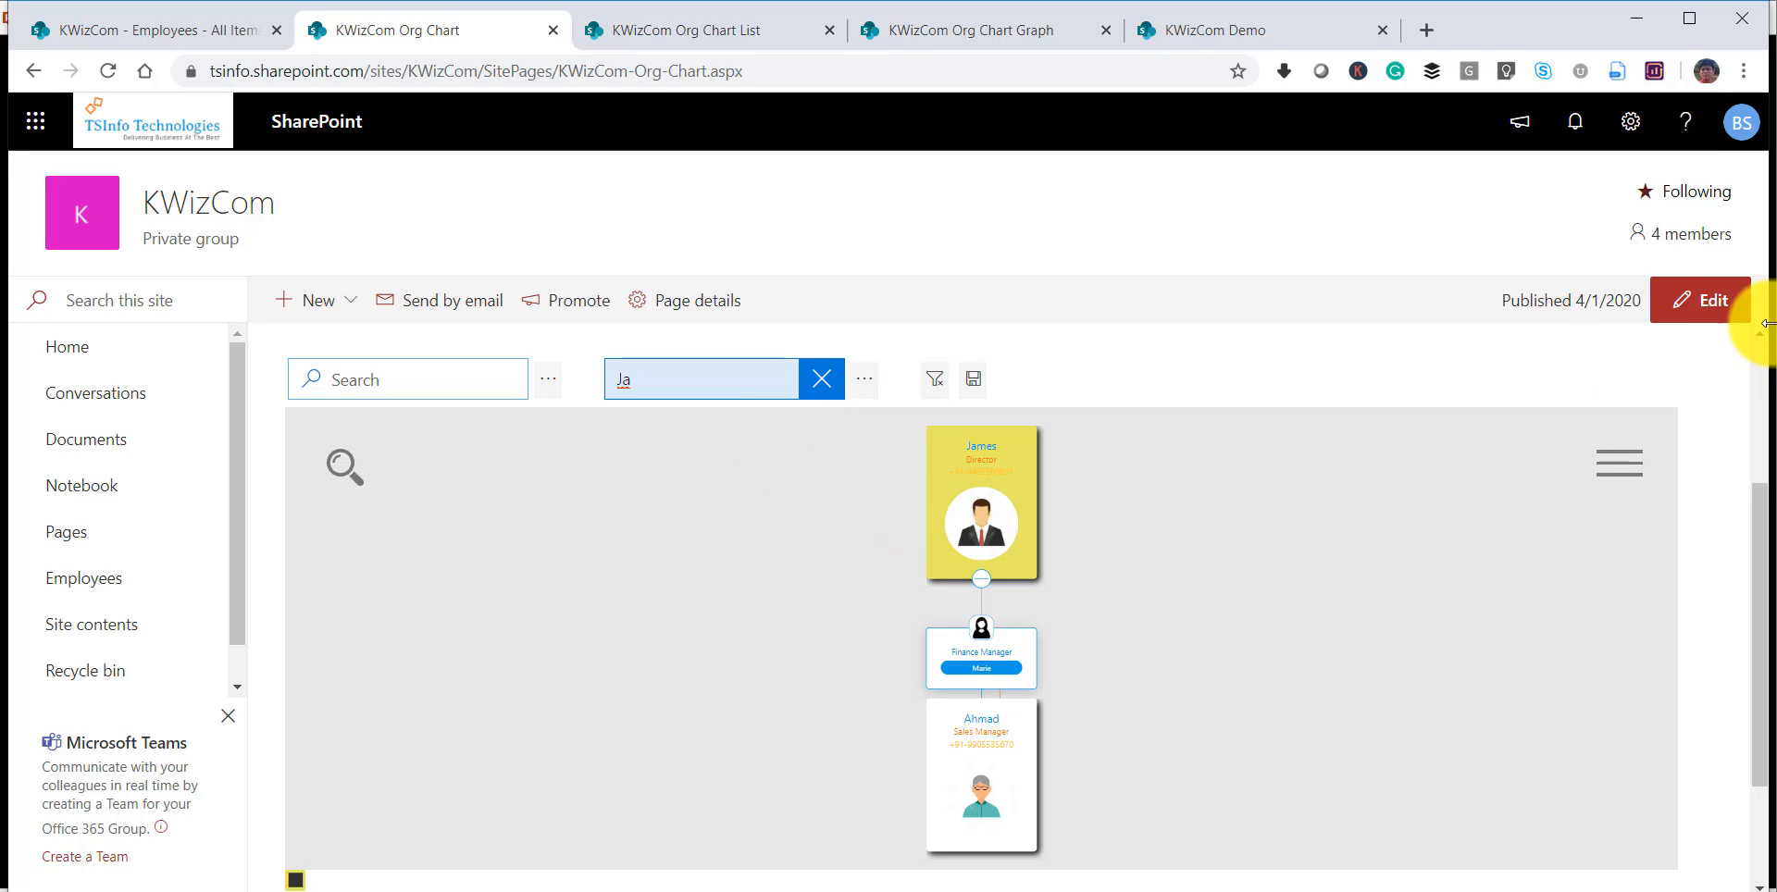
Reopen the page for editing and remove the HR filter condition from the hidden Filter (pro) control.
left_click(1710, 299)
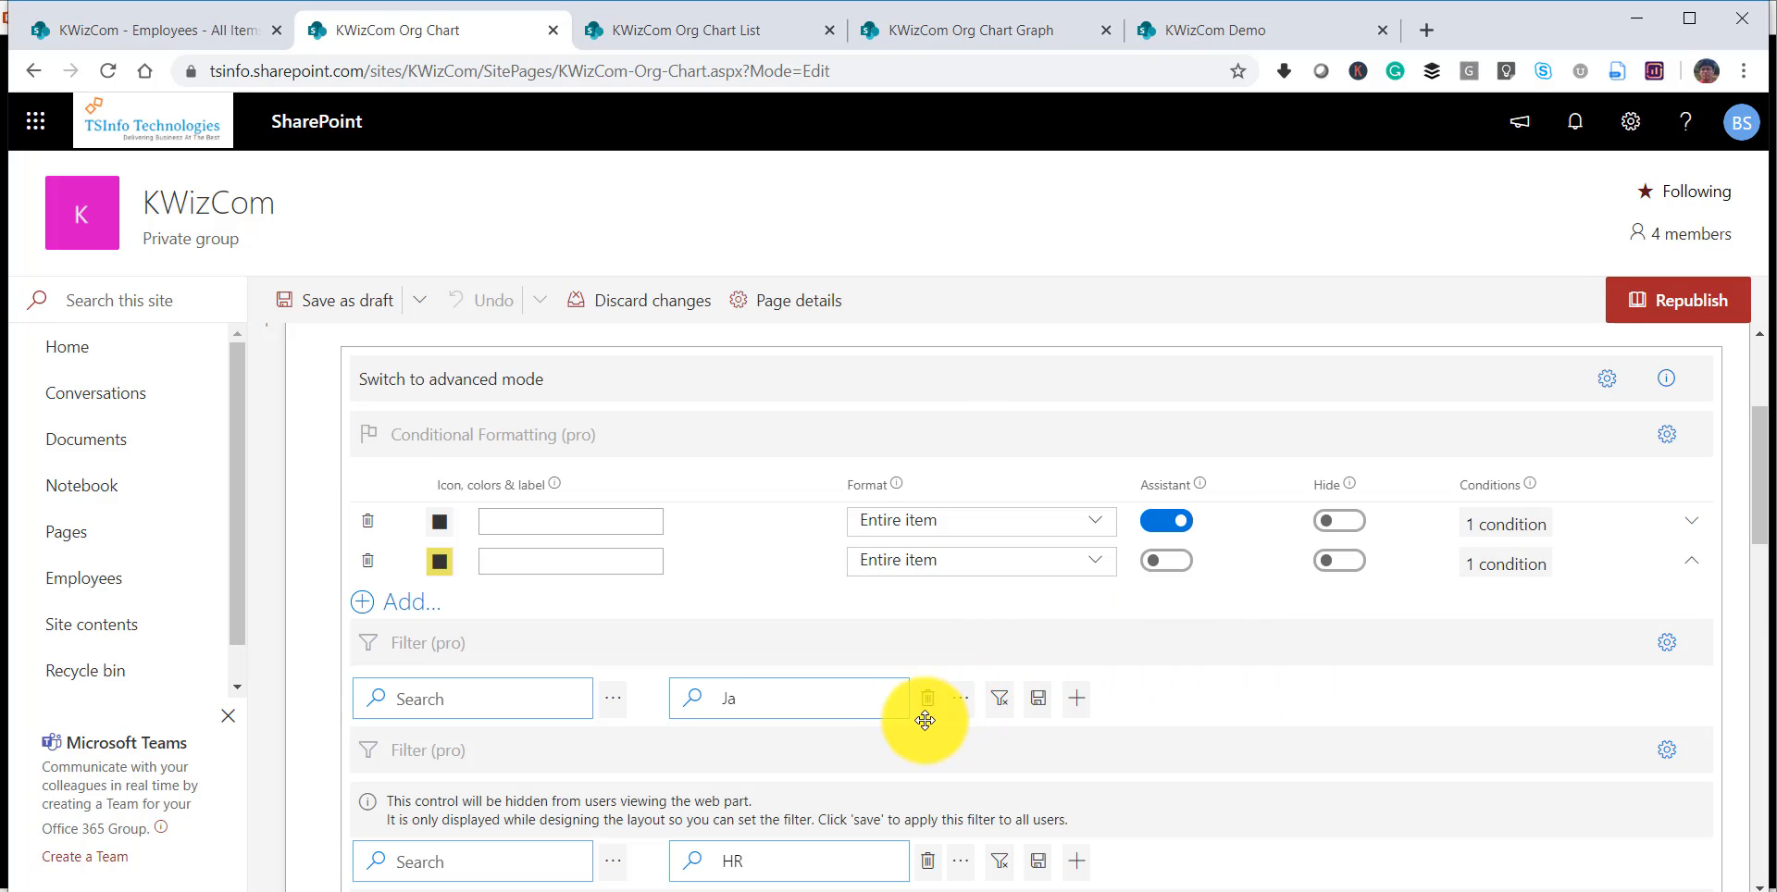
scroll(936, 746, "down", 1)
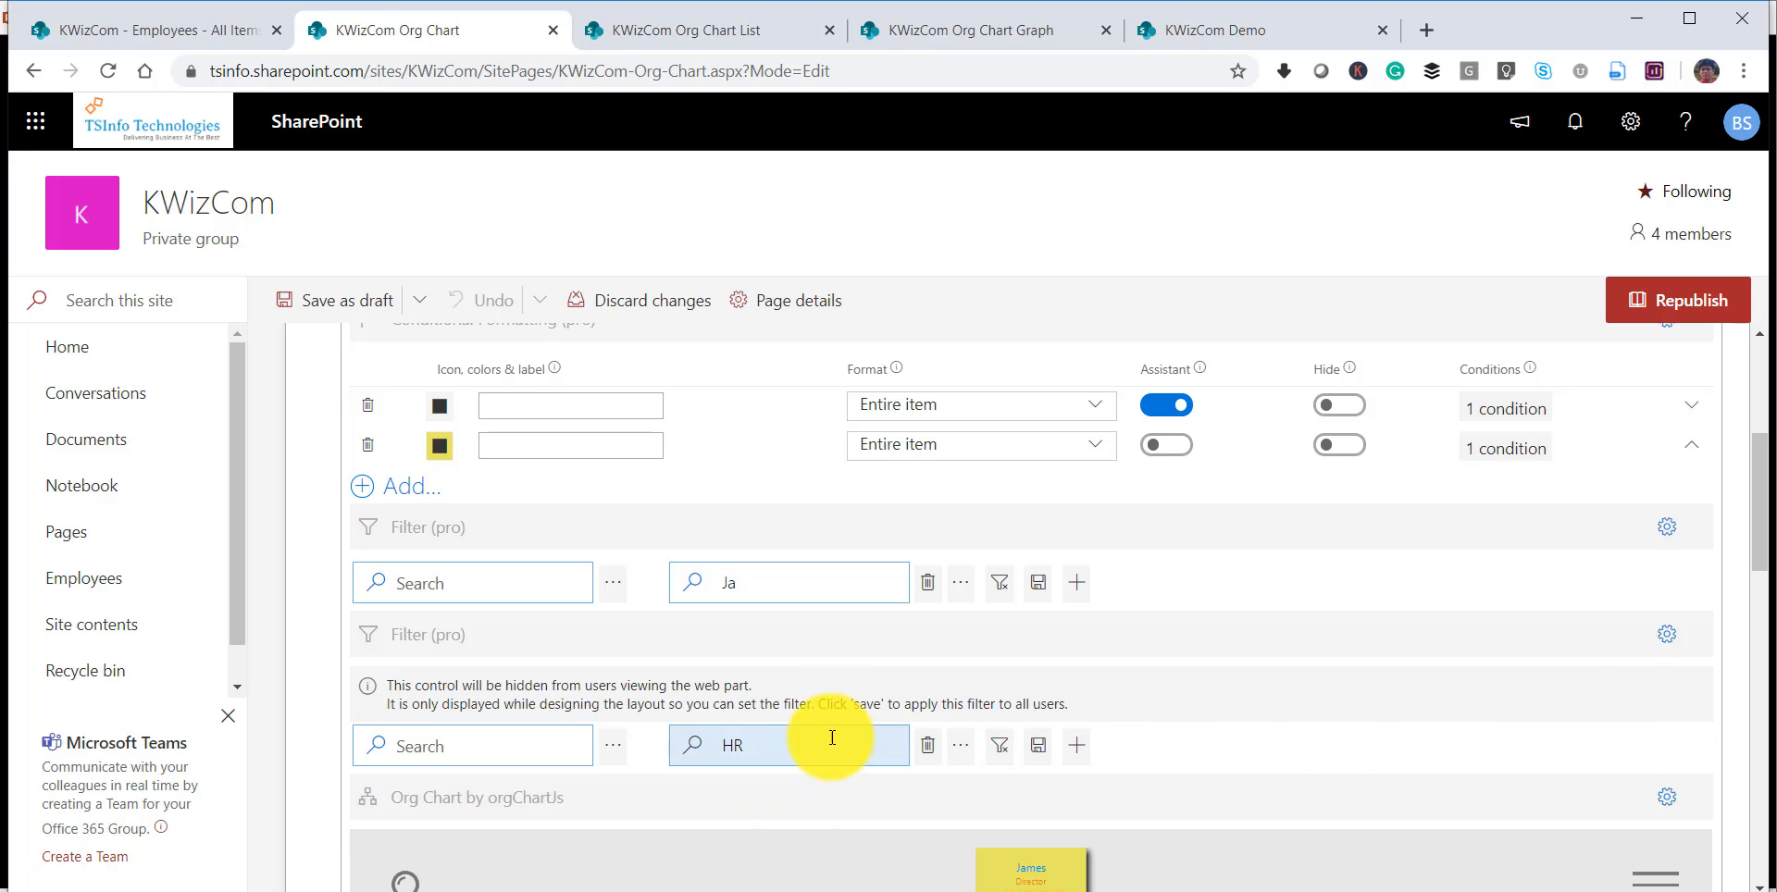
left_click(927, 745)
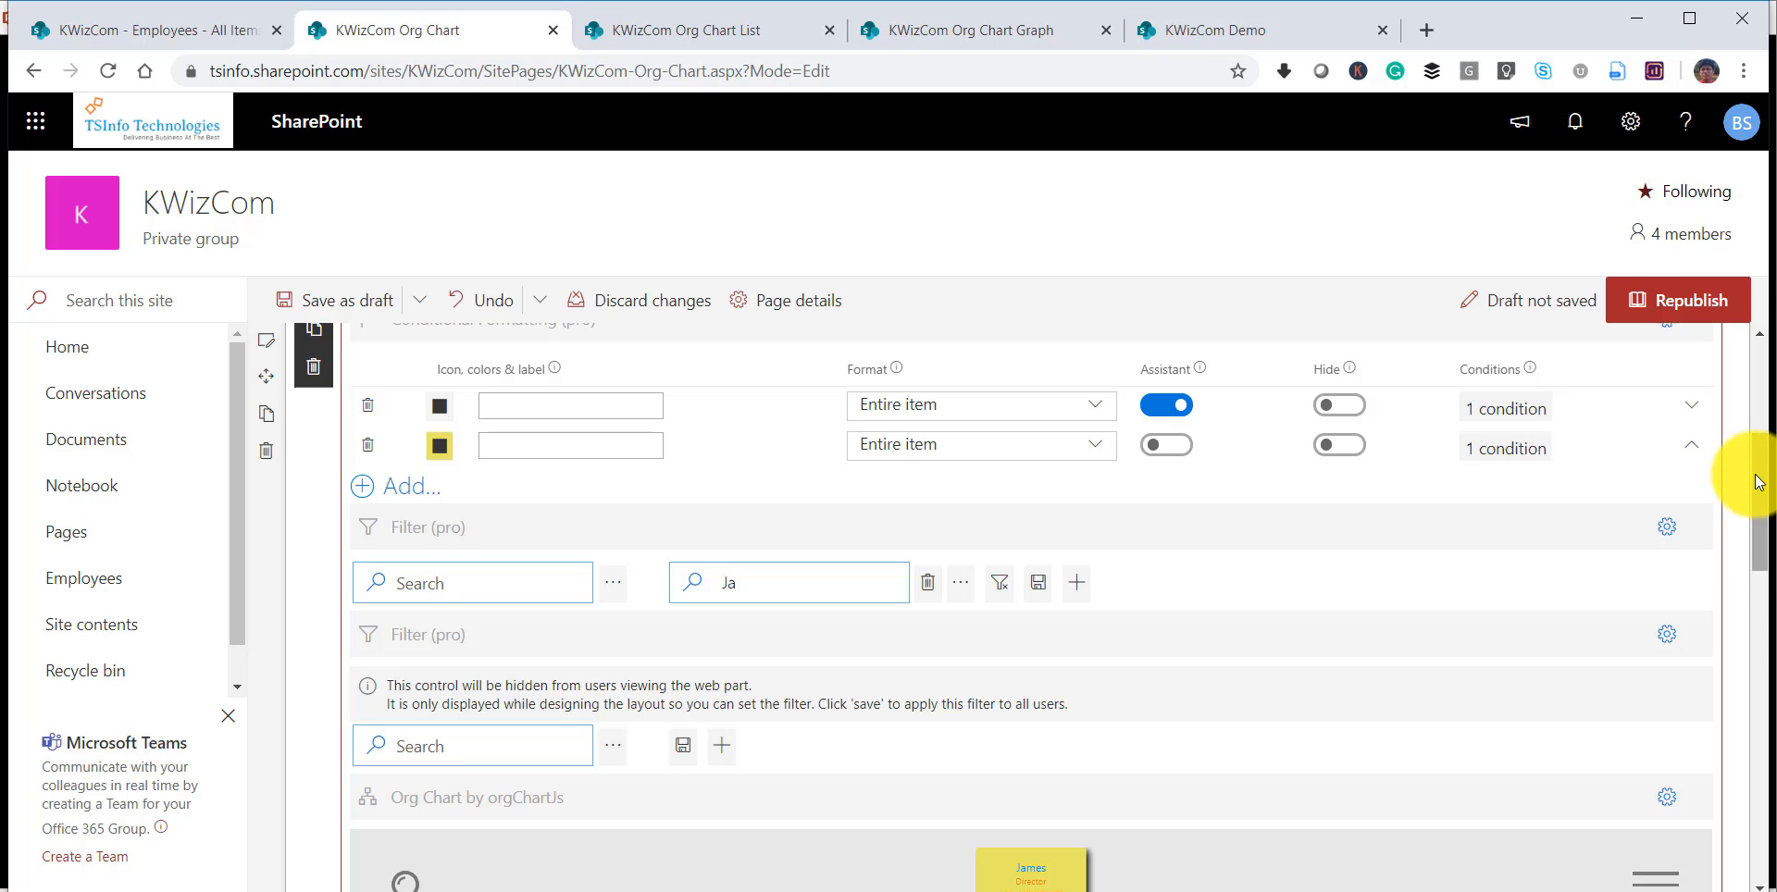
left_click_drag(1749, 475, 1757, 535)
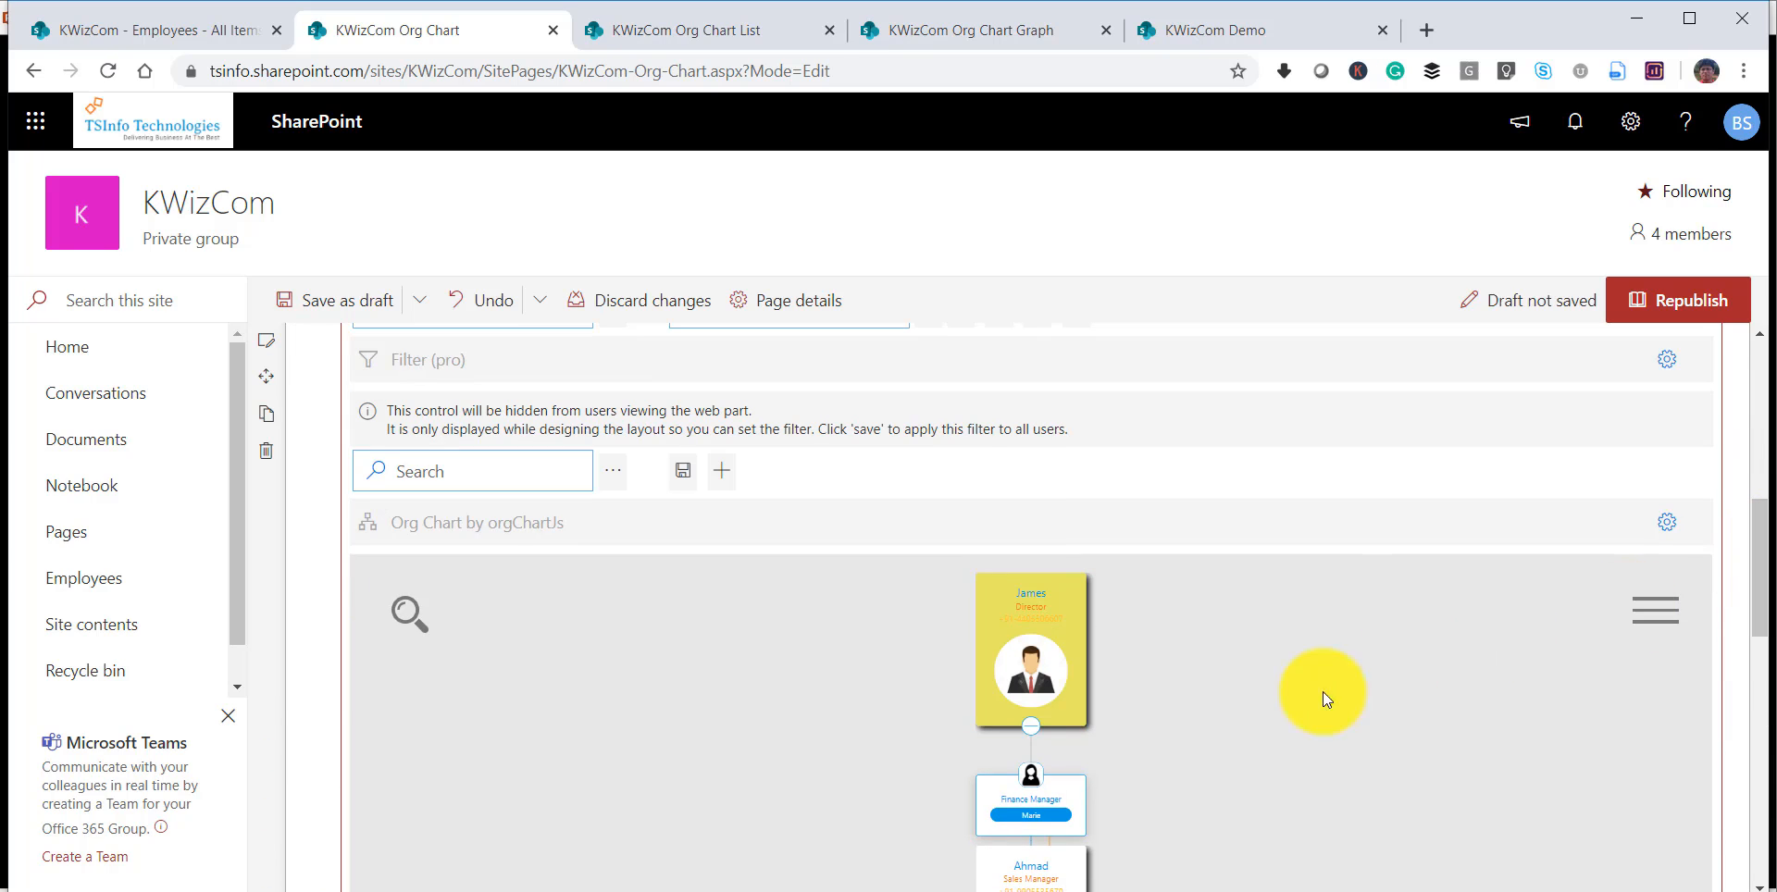
scroll(1301, 712, "up", 2)
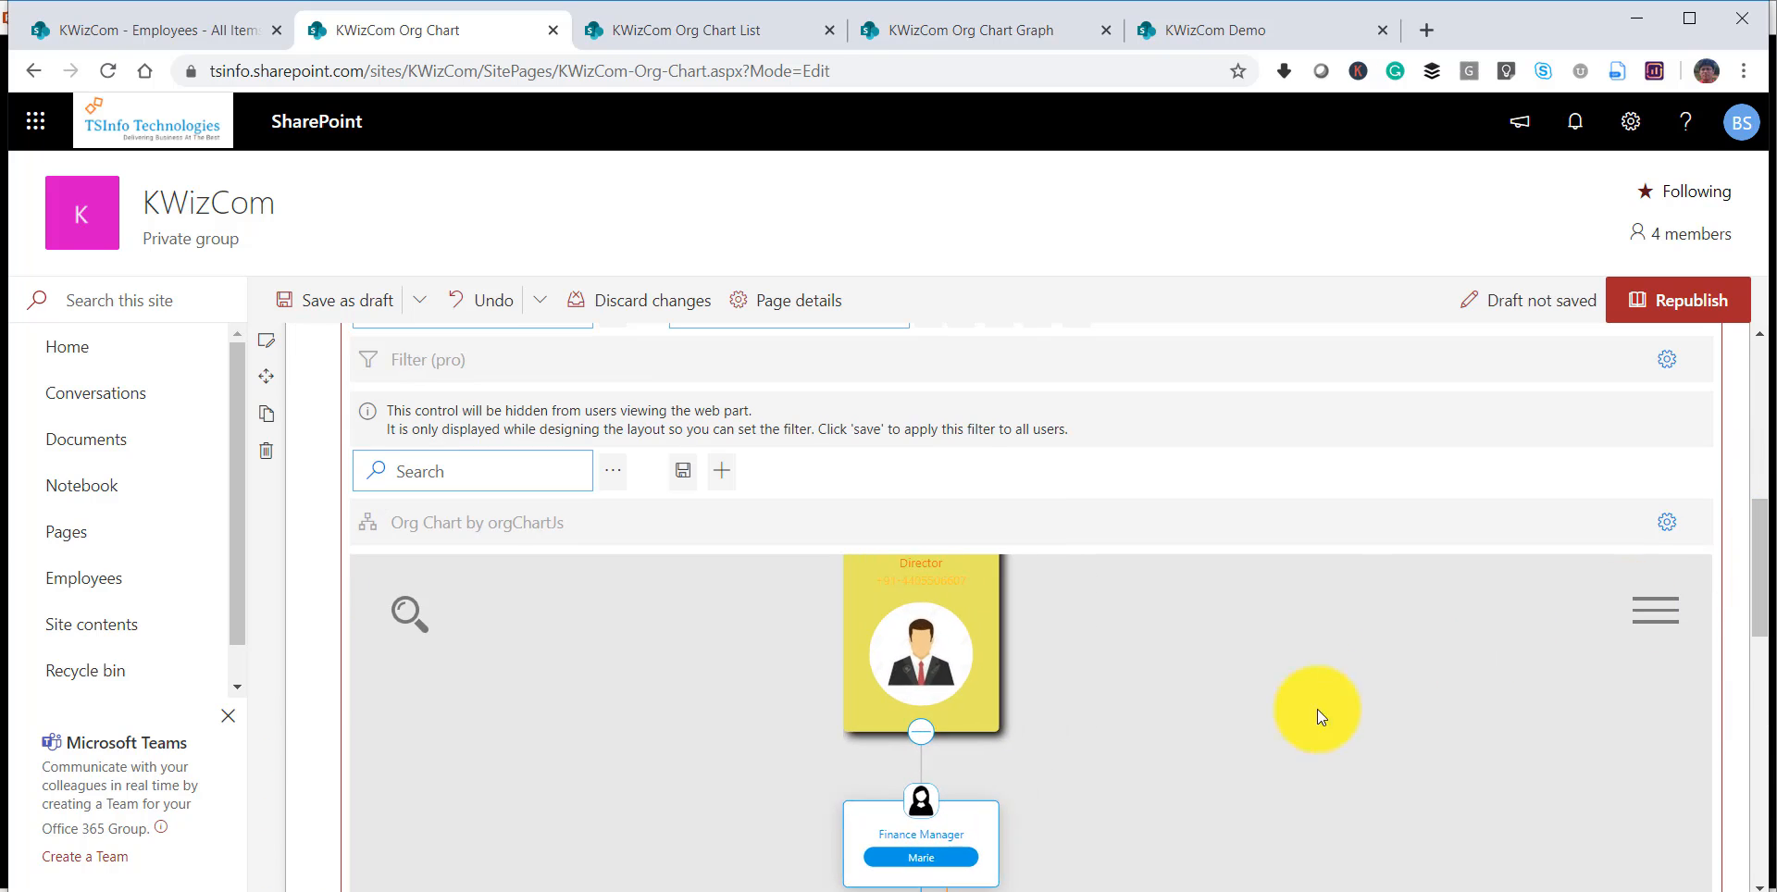
left_click_drag(1763, 544, 1758, 473)
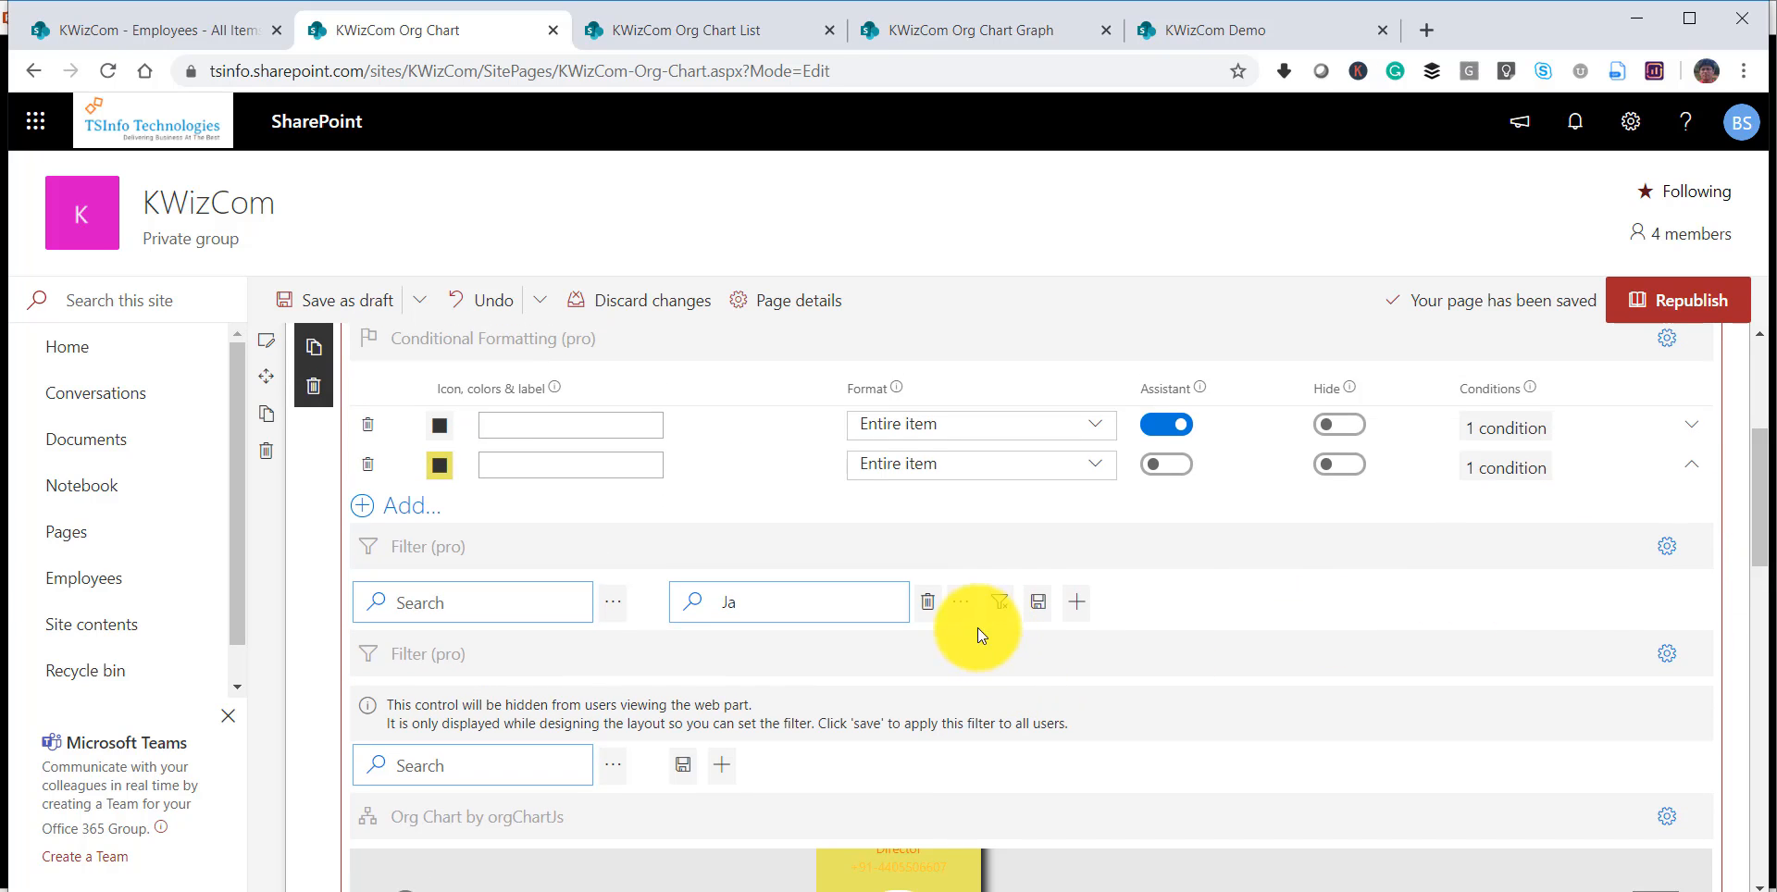
Remove the Title filter from the upper Filter (pro) control, republish the page and check the unfiltered org chart.
left_click(927, 601)
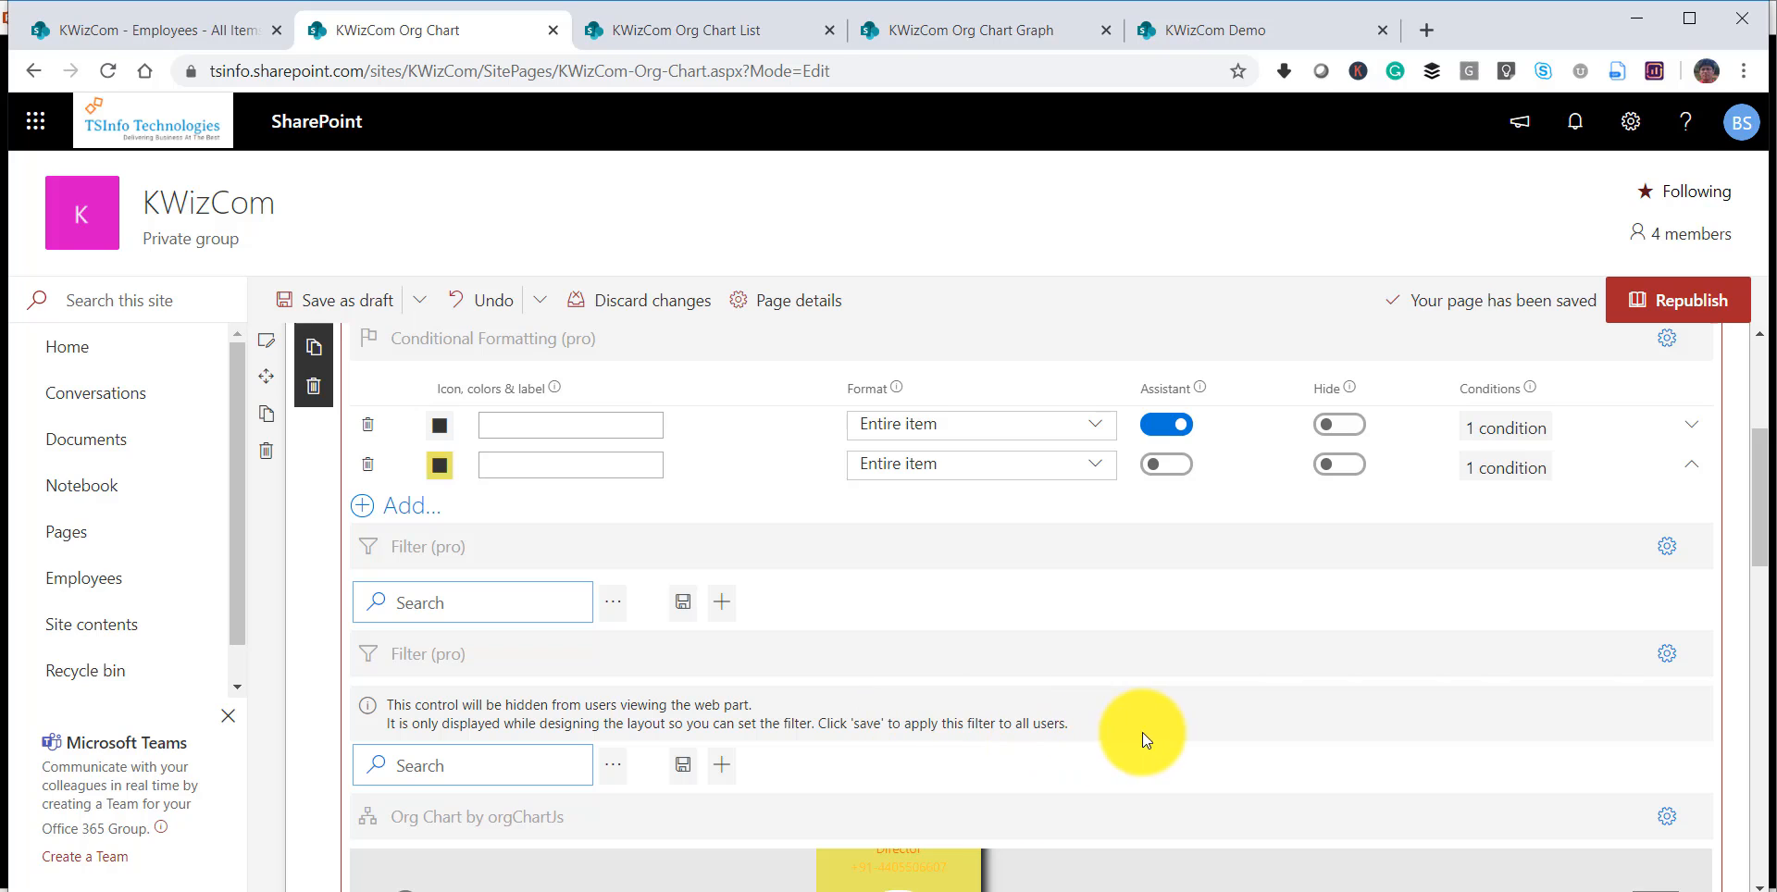
left_click_drag(1757, 516, 1761, 456)
left_click(1680, 300)
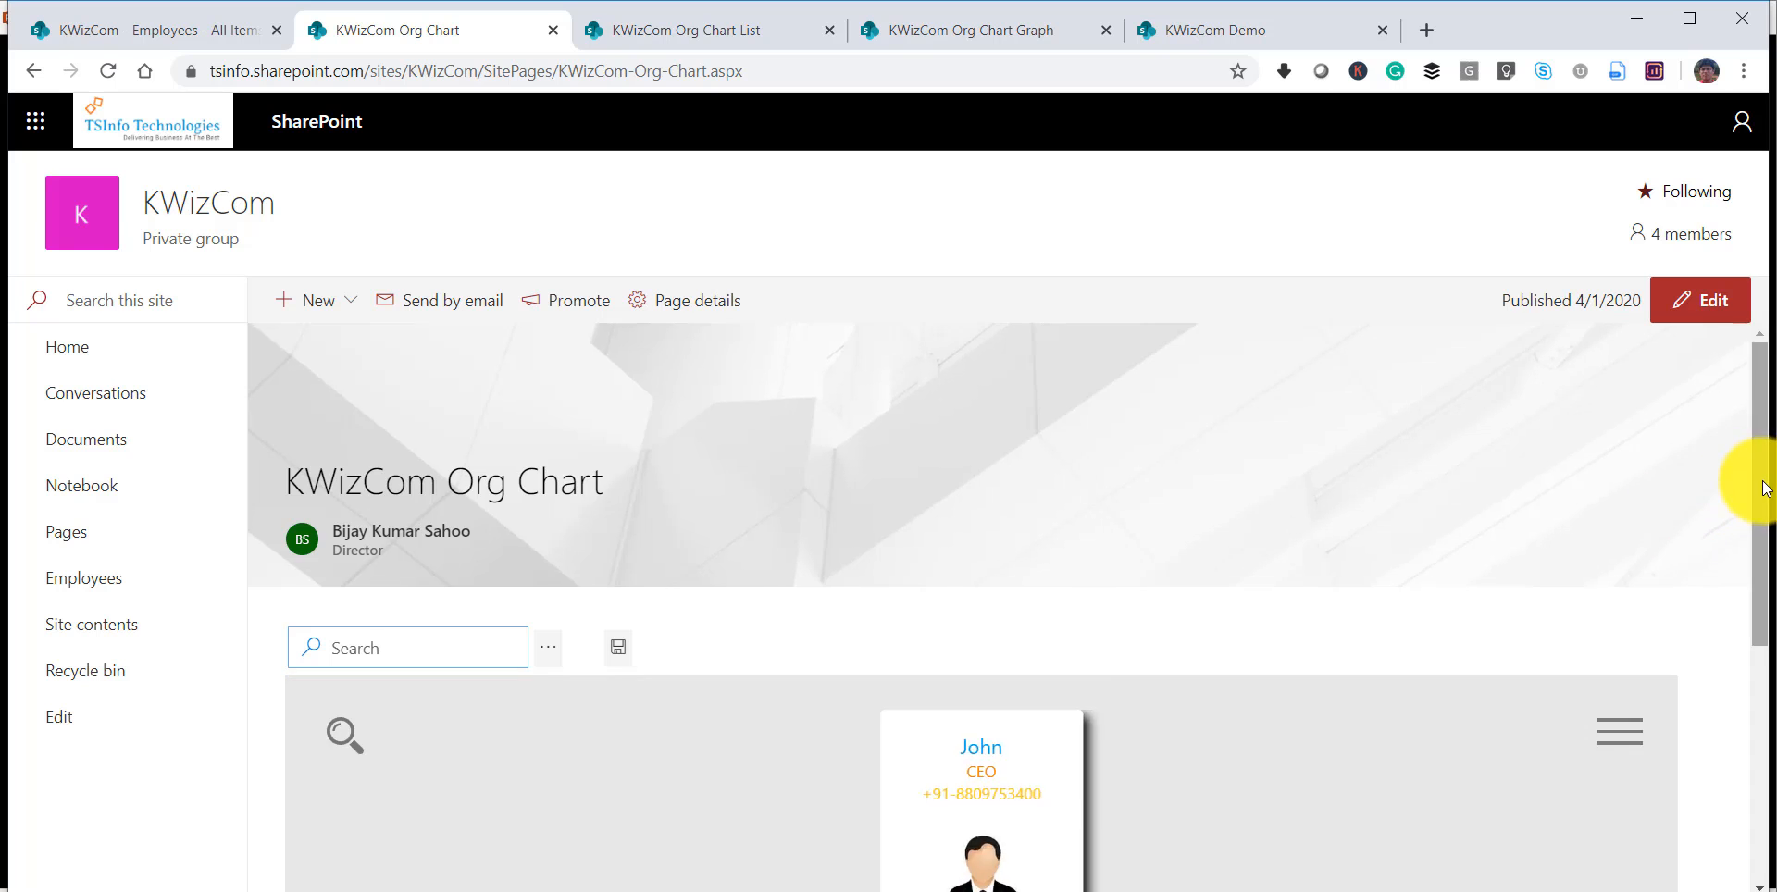
left_click_drag(1766, 474, 1755, 658)
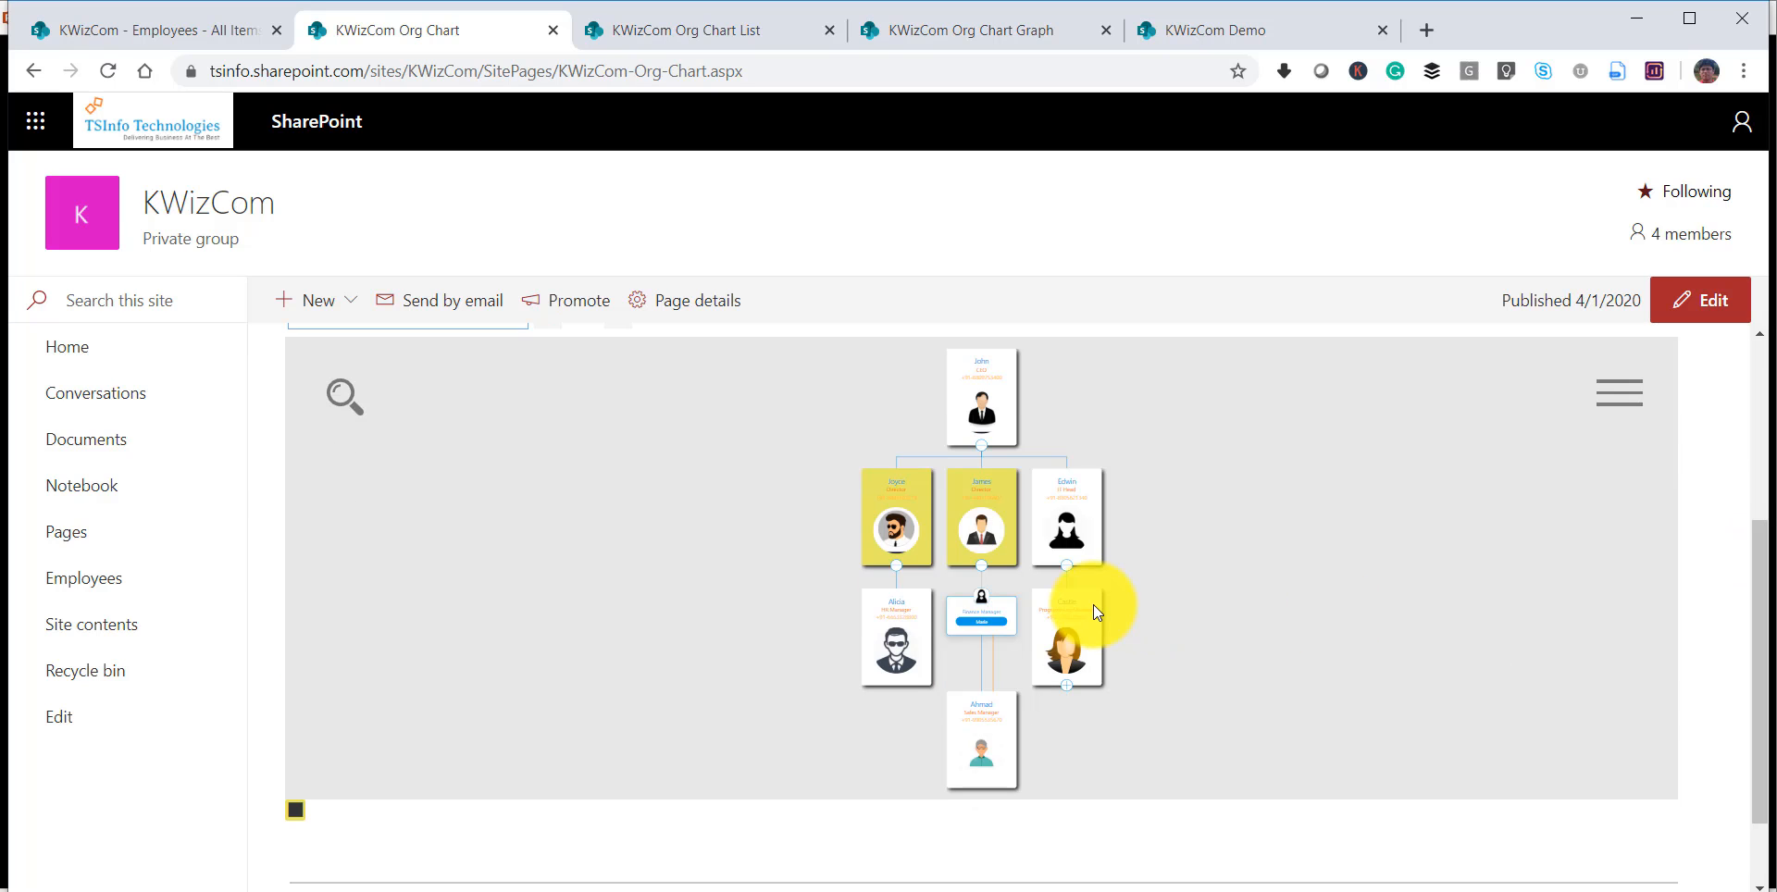
scroll(1092, 603, "up", 2)
scroll(1092, 603, "up", 2)
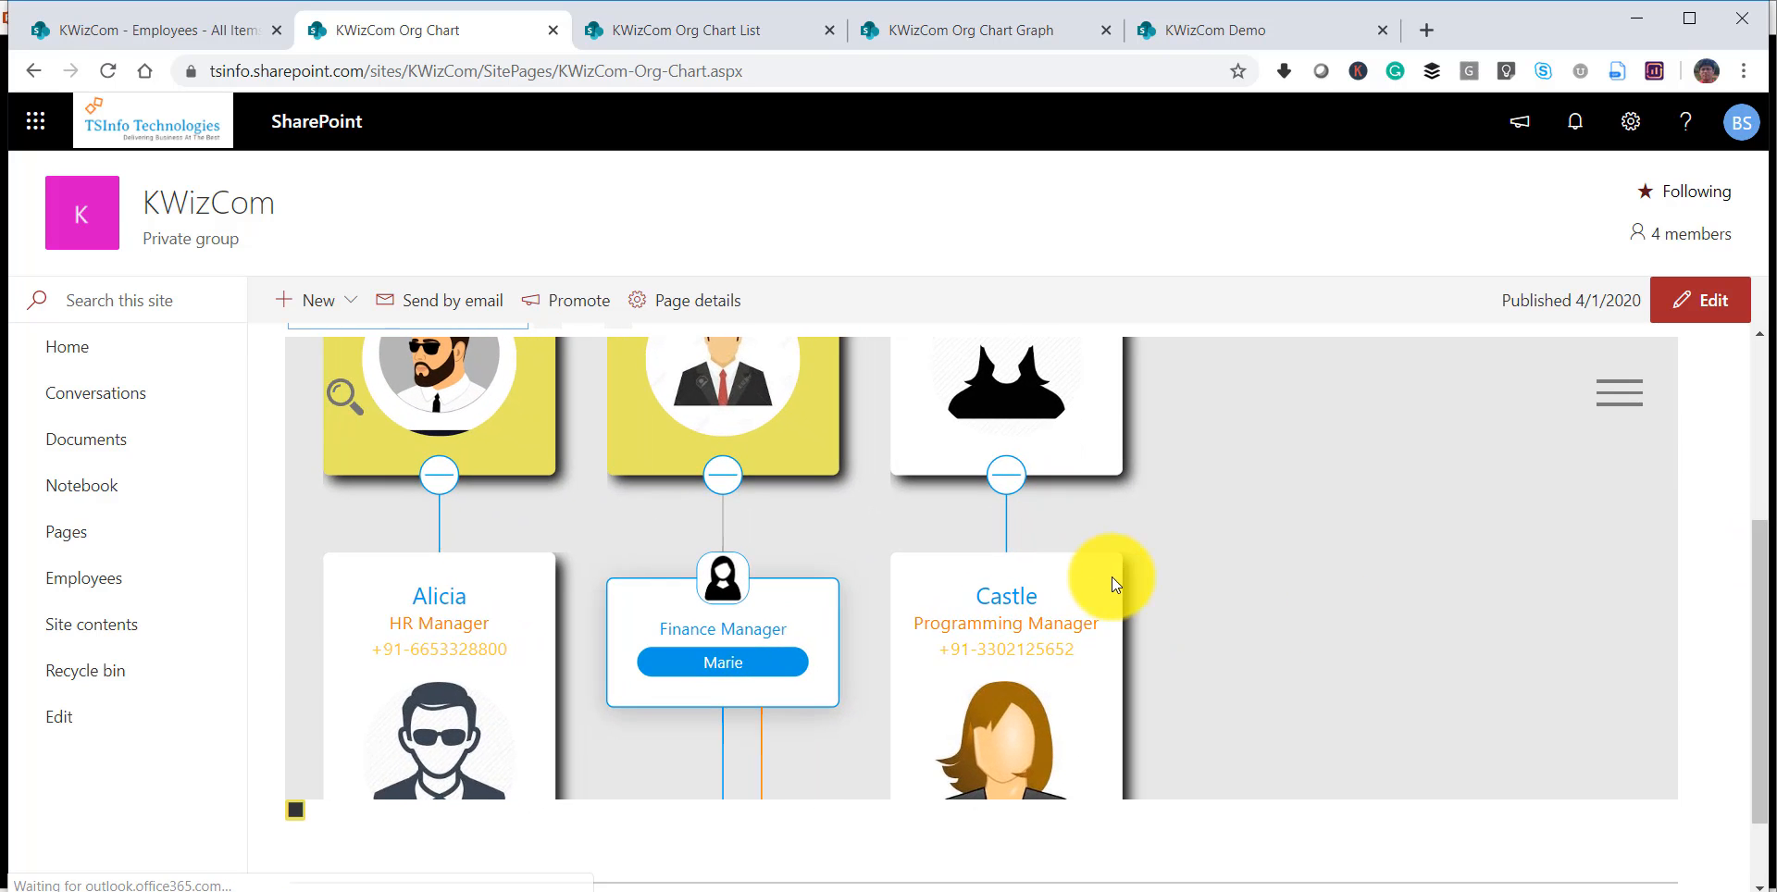
left_click_drag(1225, 566, 1292, 731)
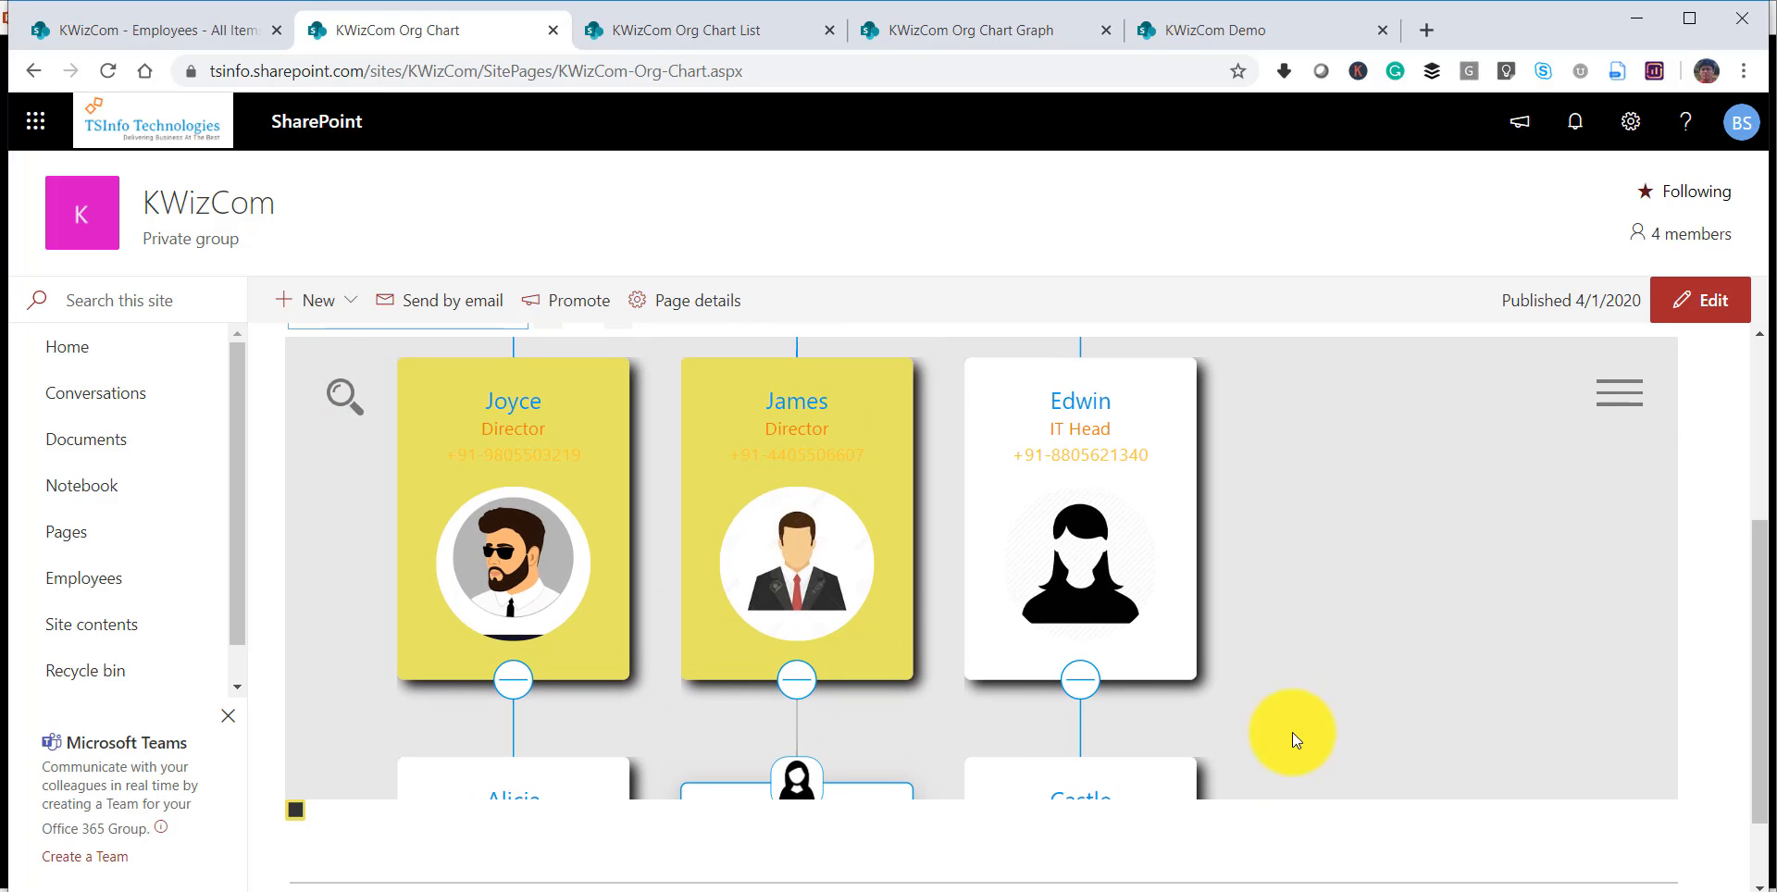
Reopen the page for editing and set the template of Org Chart by orgChartJs to Rectangle.
left_click(1705, 300)
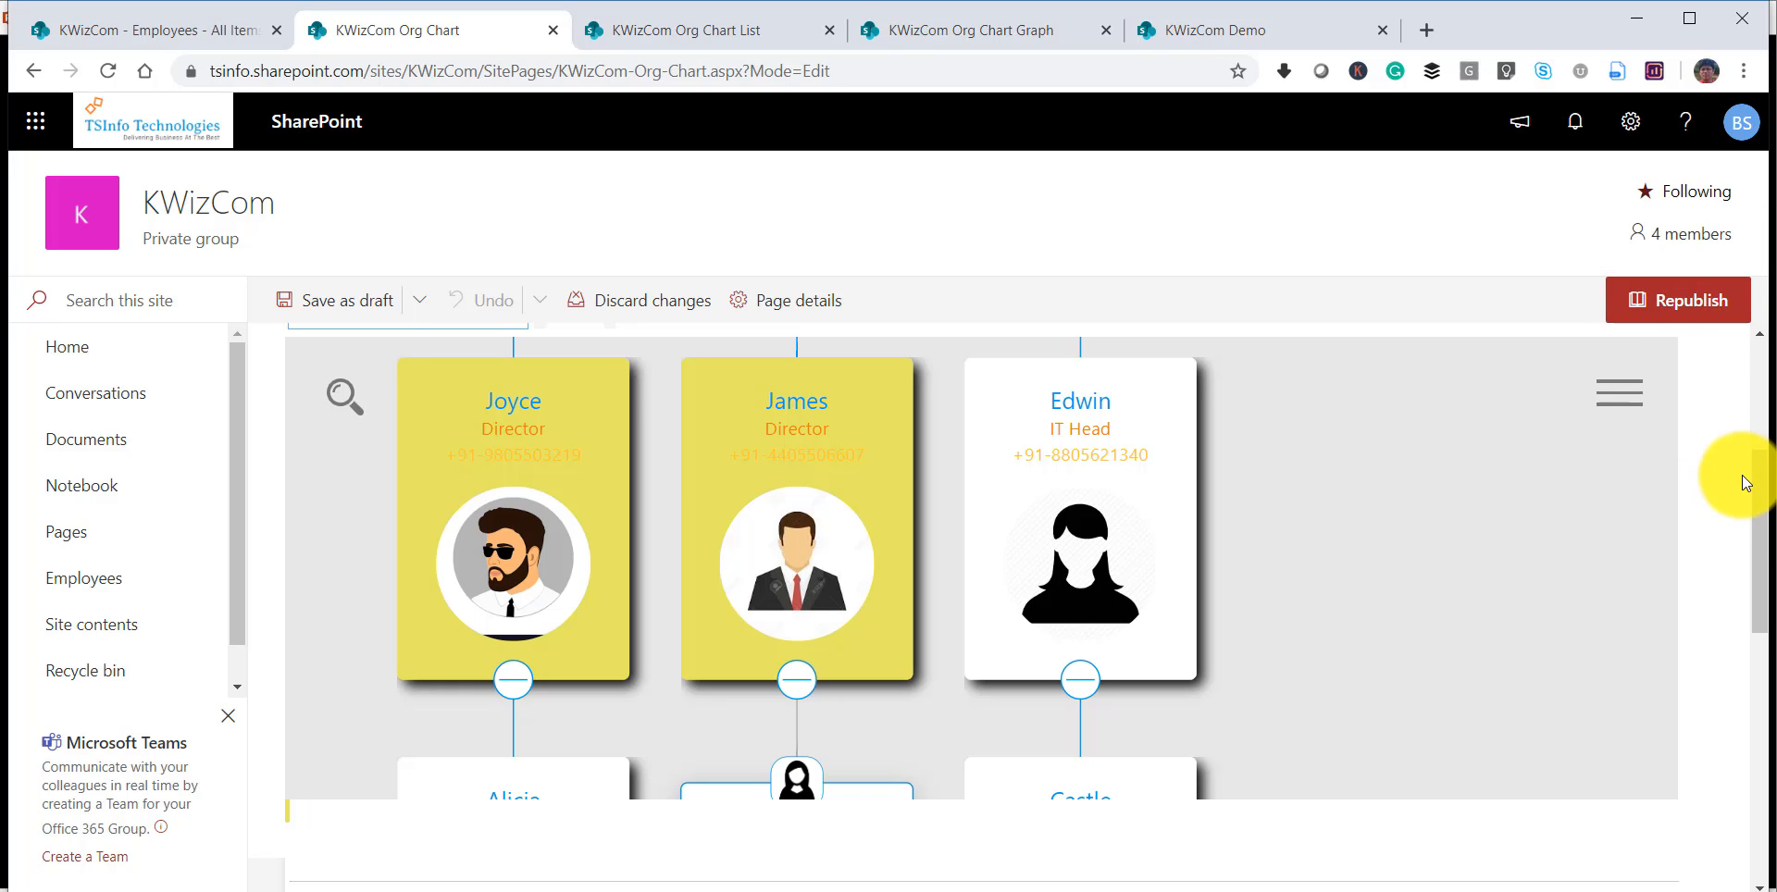
mouse_move(1754, 443)
left_mouse_down()
mouse_move(1752, 414)
mouse_move(1752, 442)
left_mouse_up()
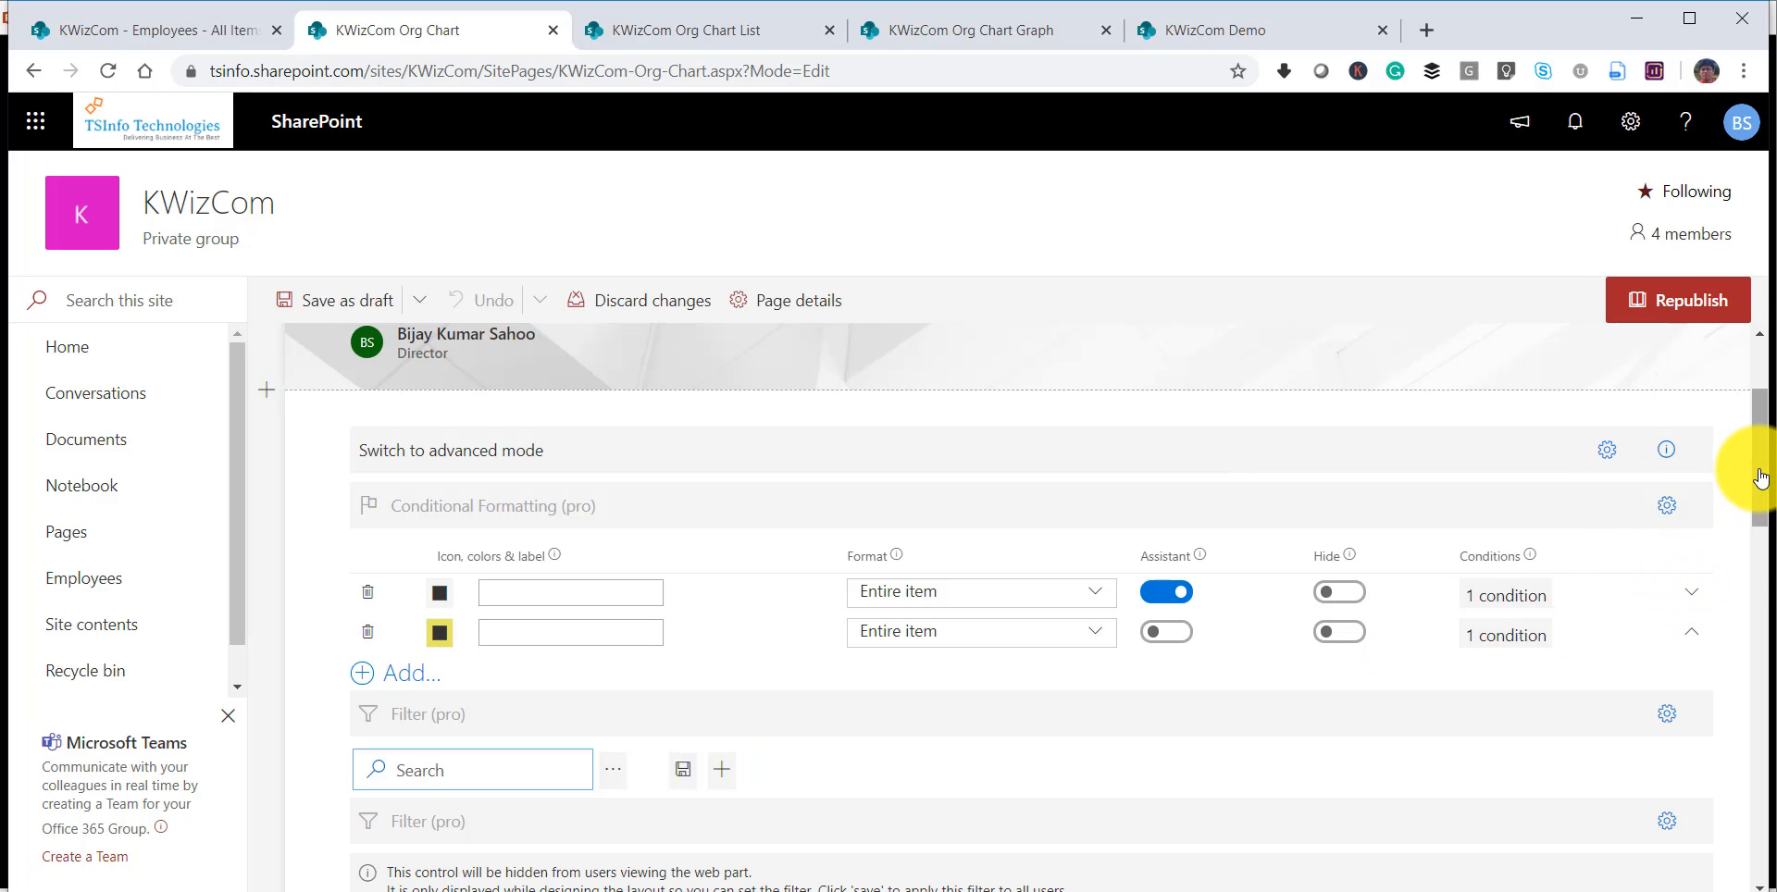
left_click_drag(1760, 478, 1763, 599)
scroll(1296, 679, "up", 3)
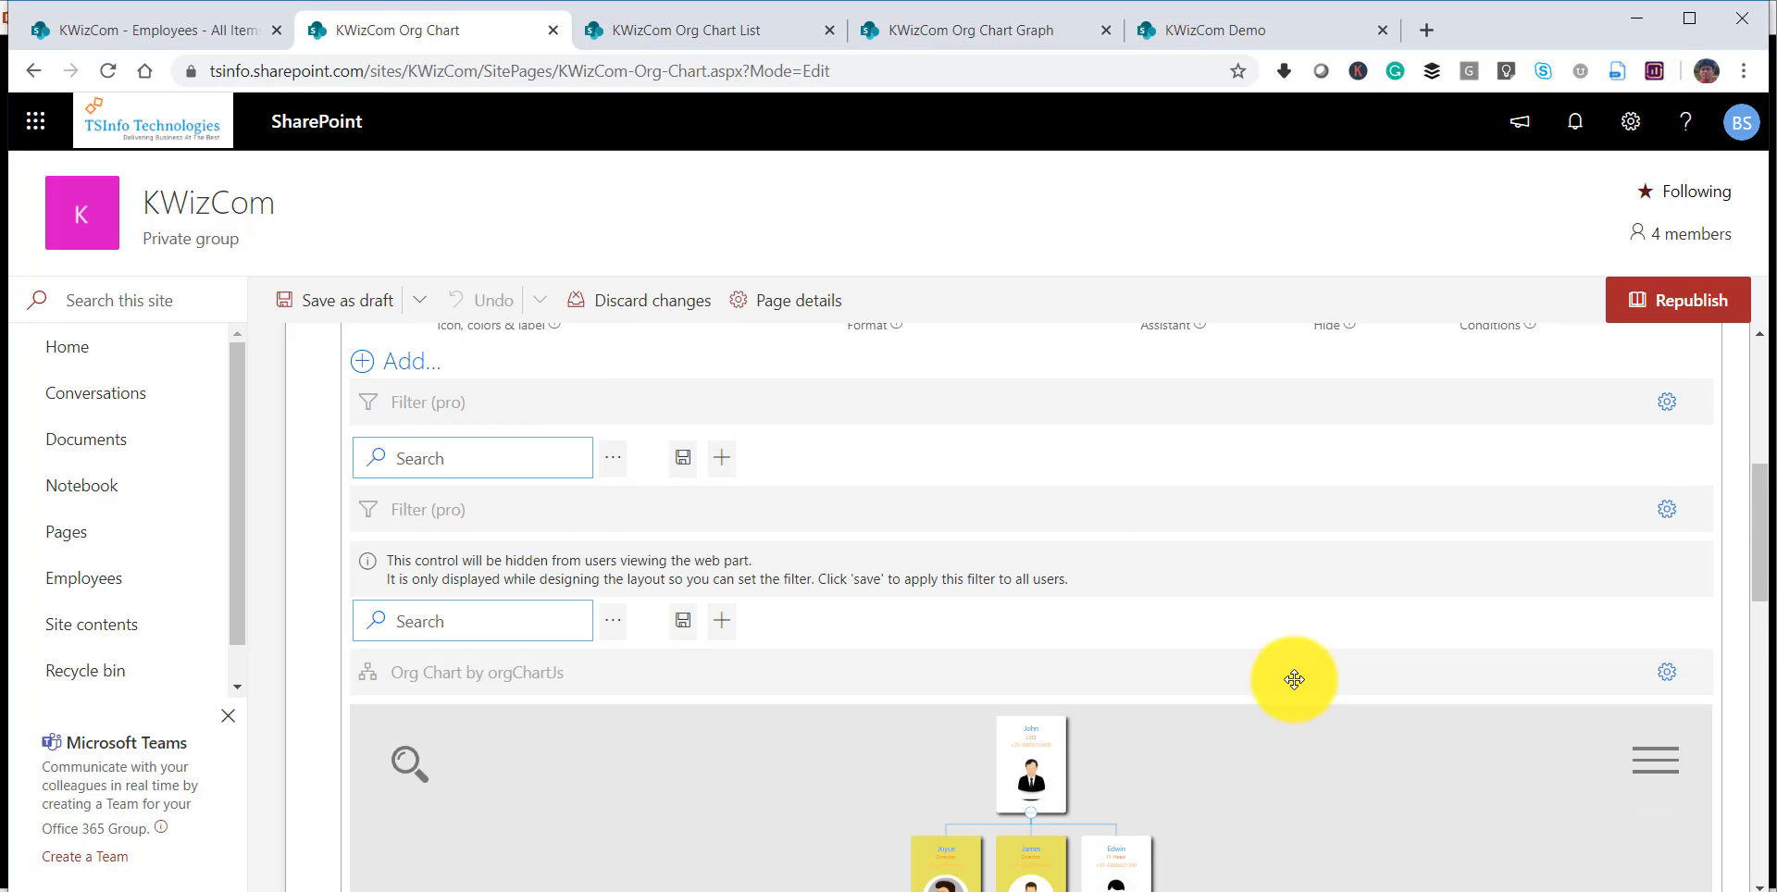
scroll(1287, 680, "down", 3)
scroll(1186, 686, "up", 3)
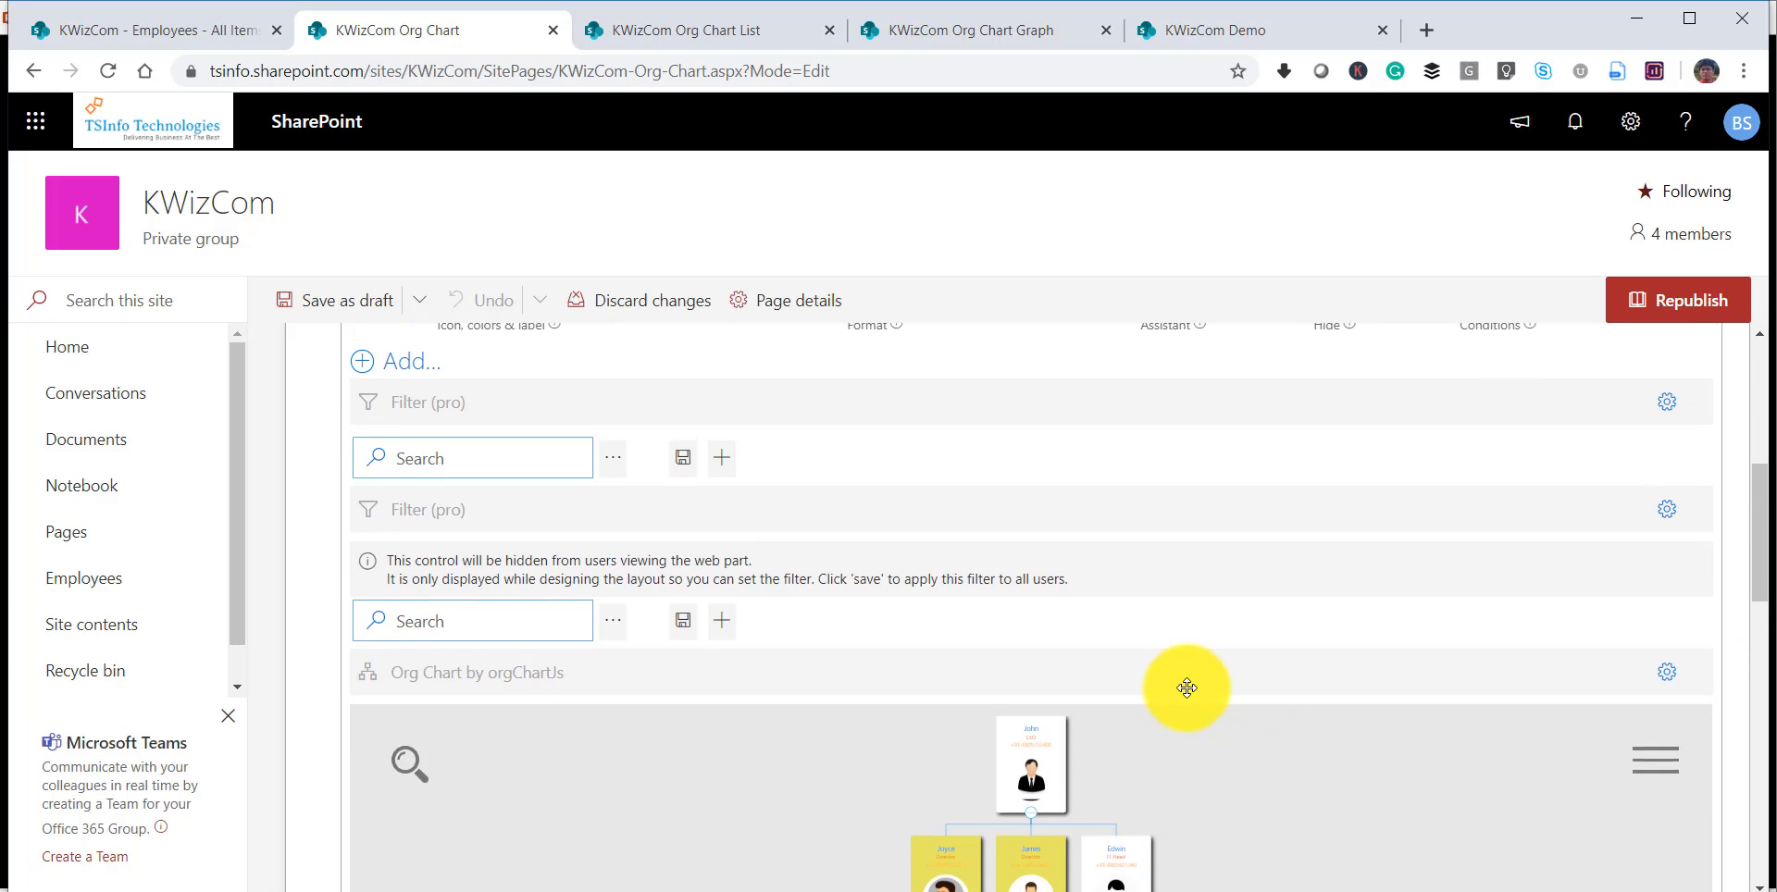
scroll(1166, 676, "down", 3)
left_click(1125, 652)
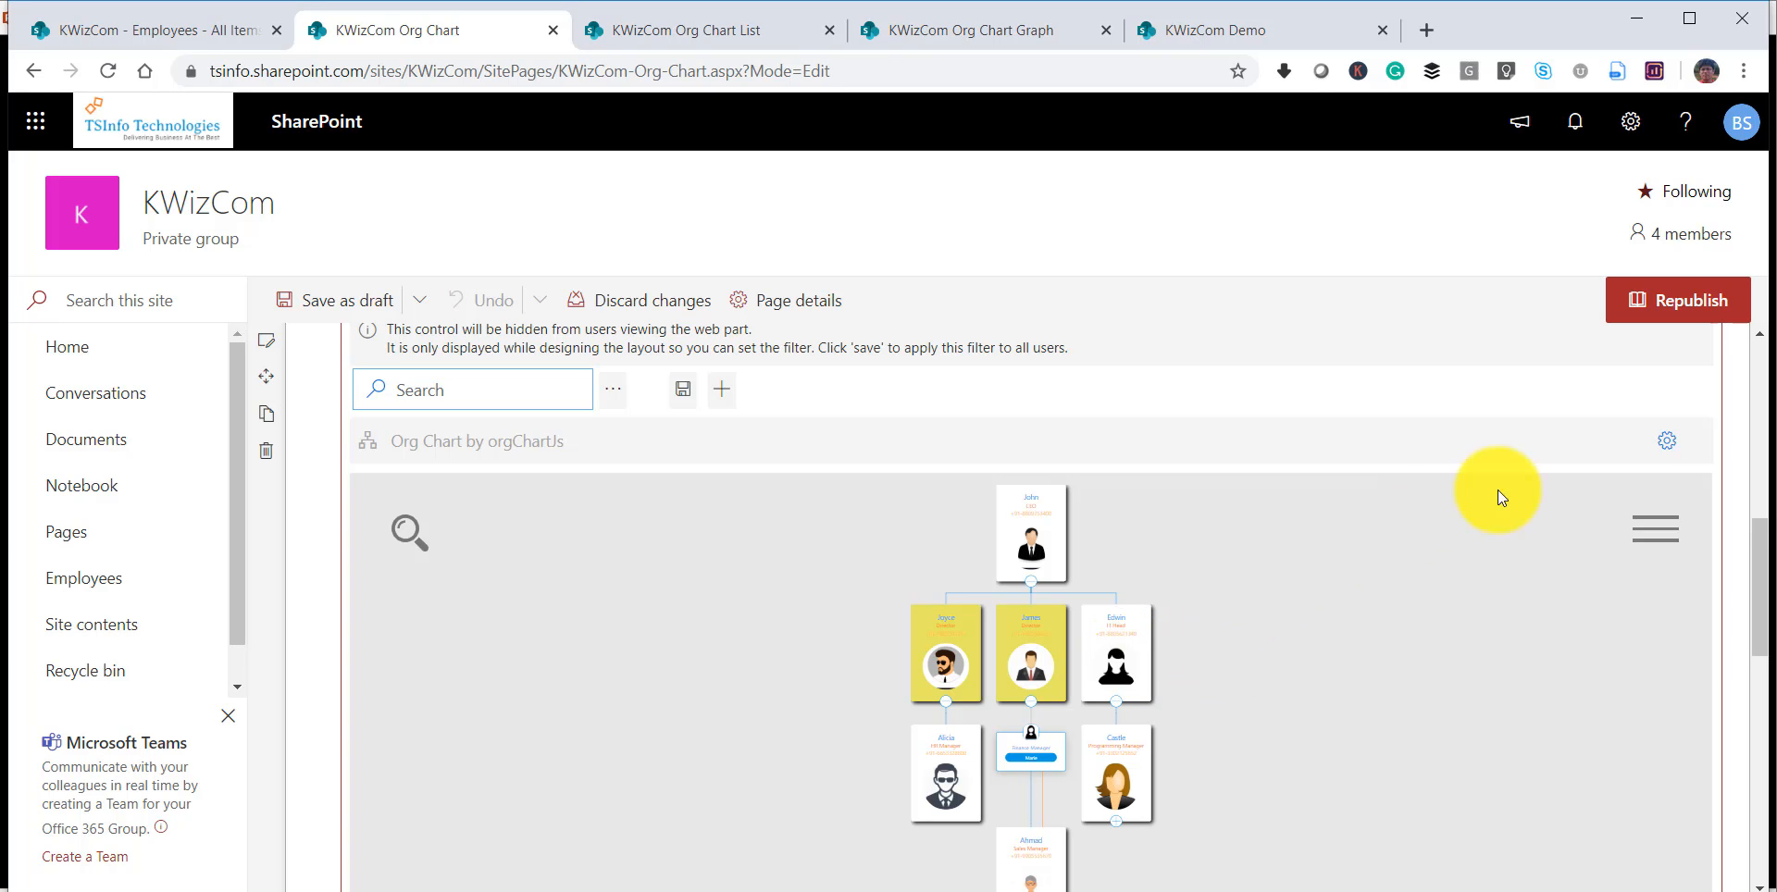
left_click(1665, 442)
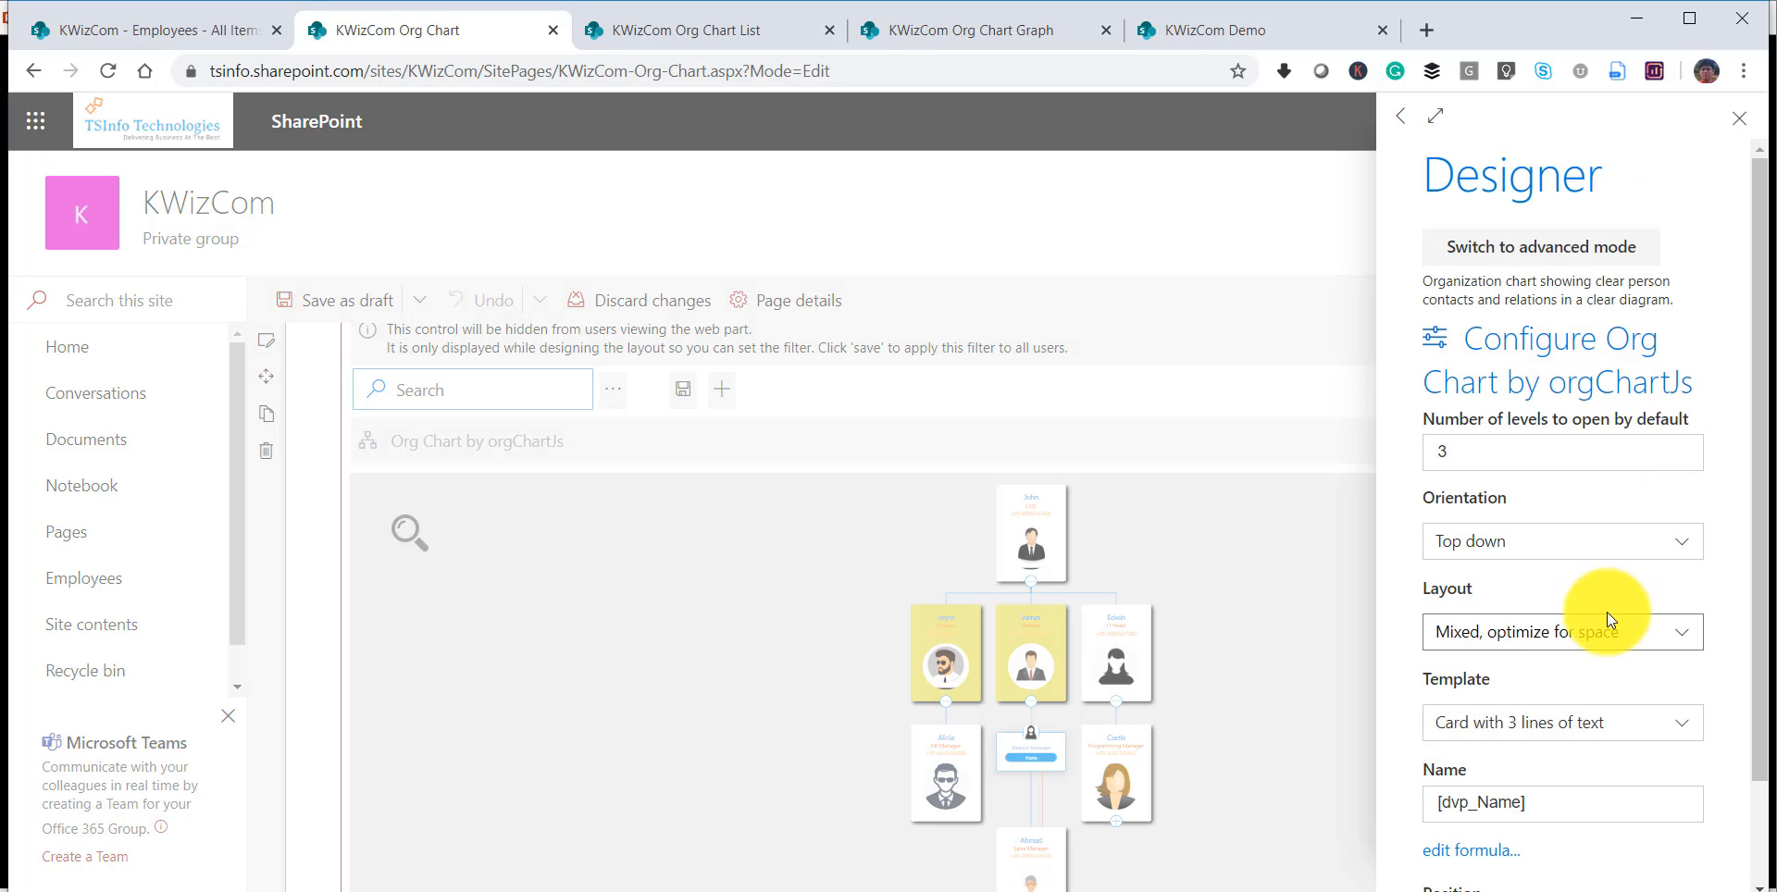
scroll(1555, 724, "down", 2)
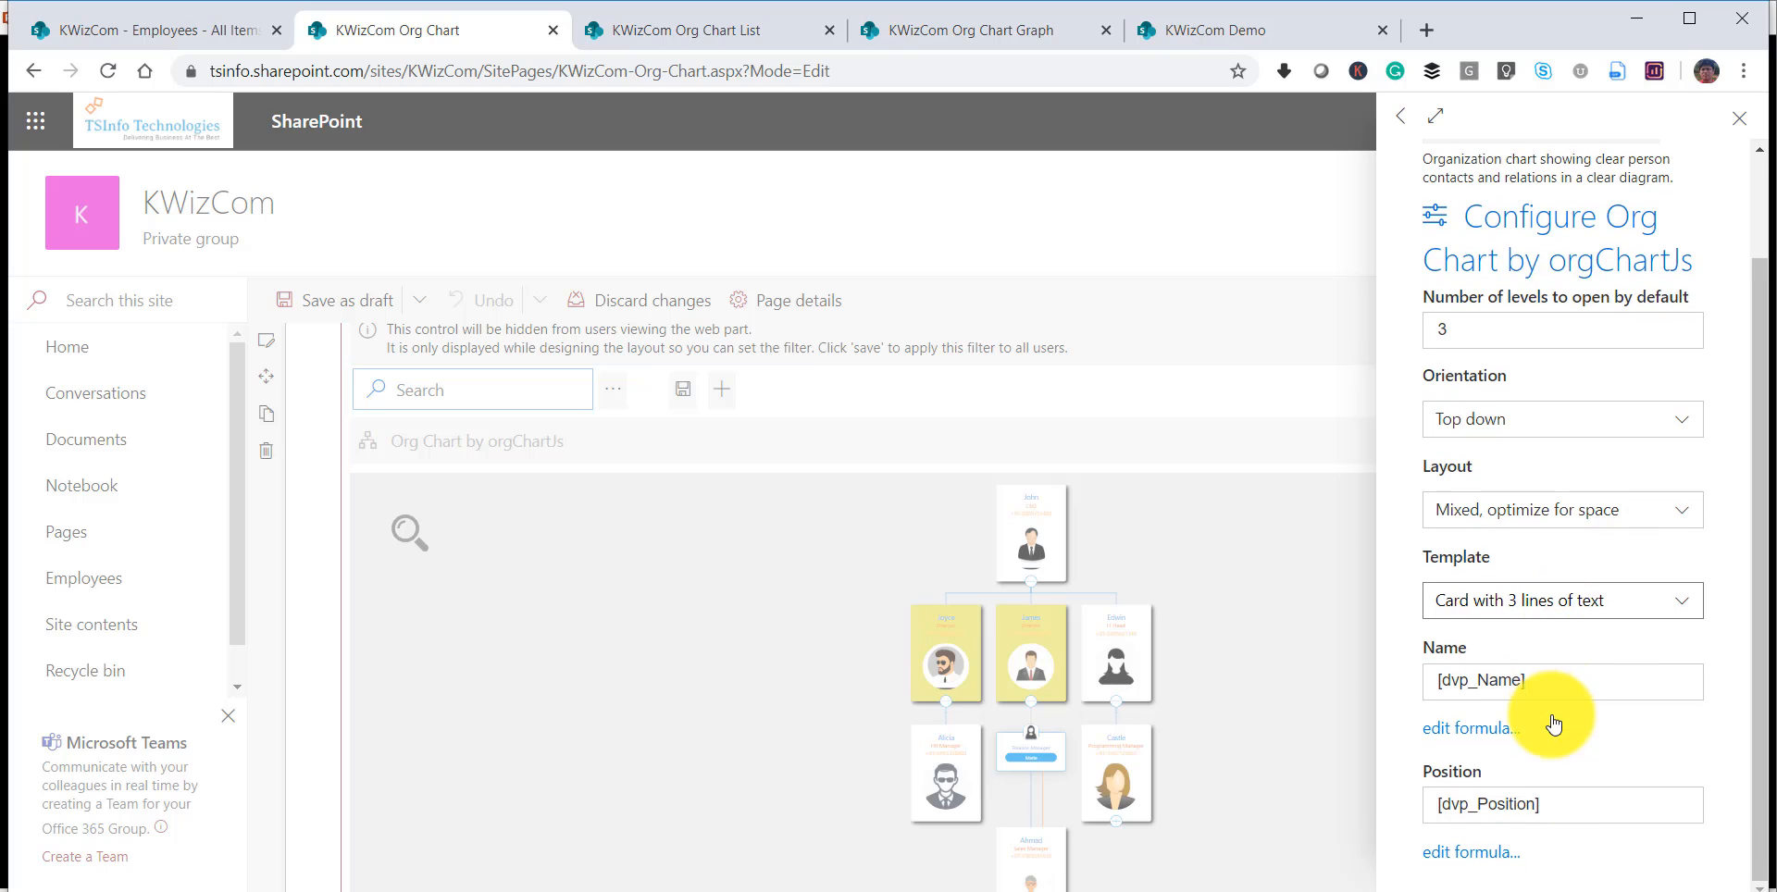
left_click(1578, 611)
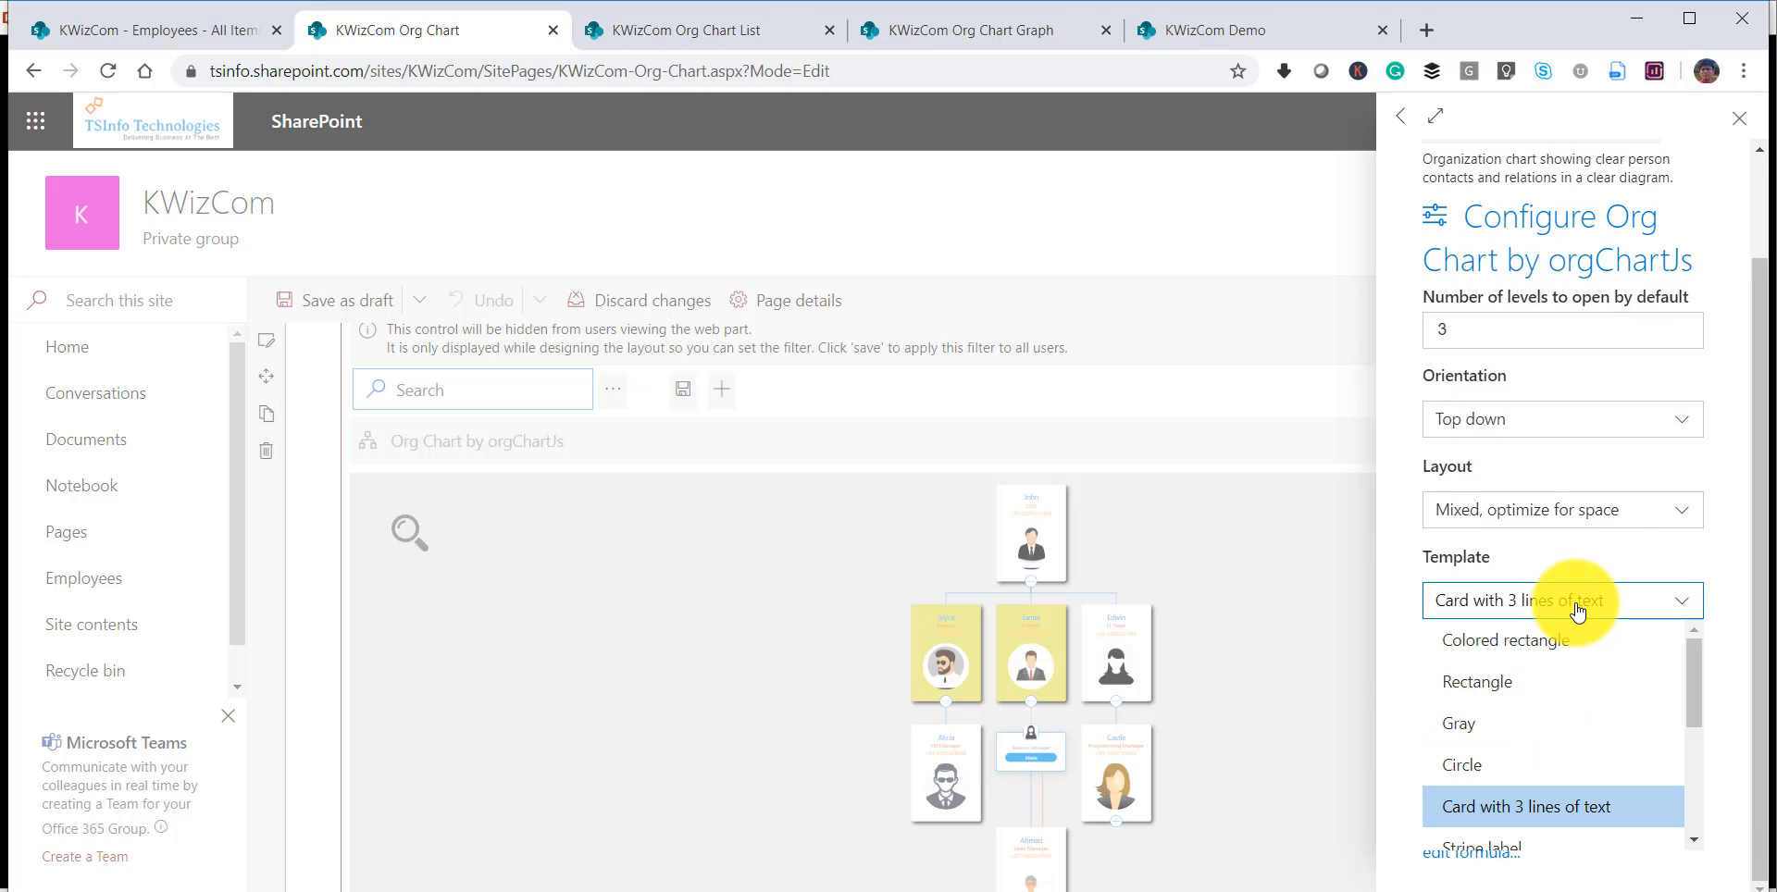
left_click(1529, 685)
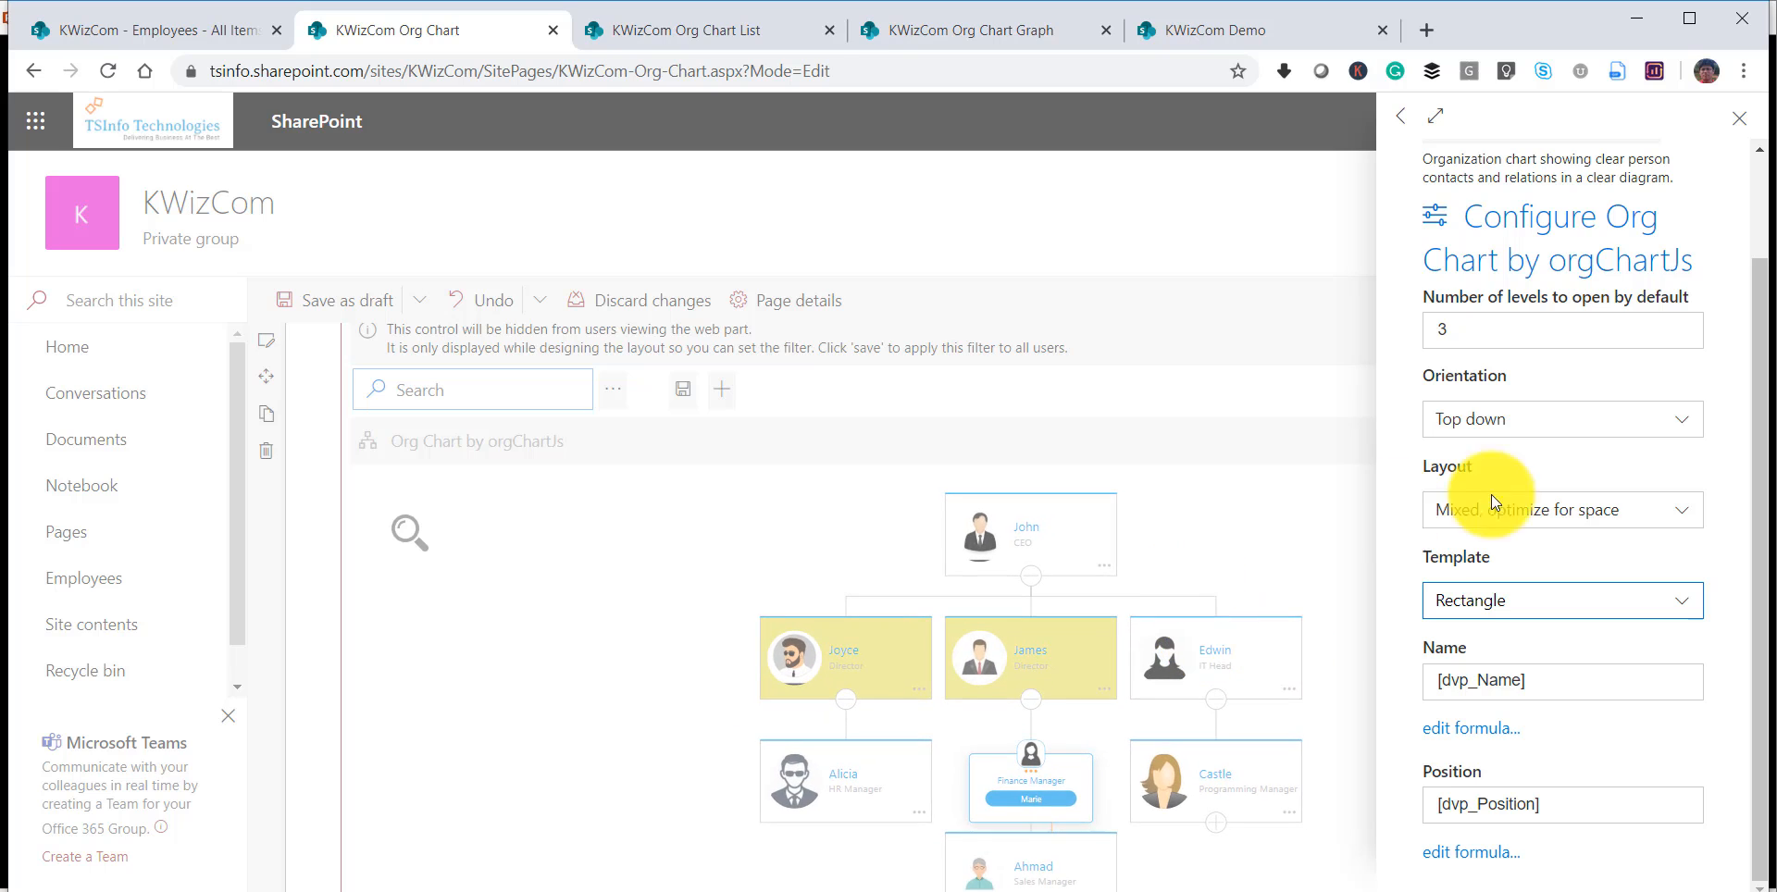
left_click(1739, 118)
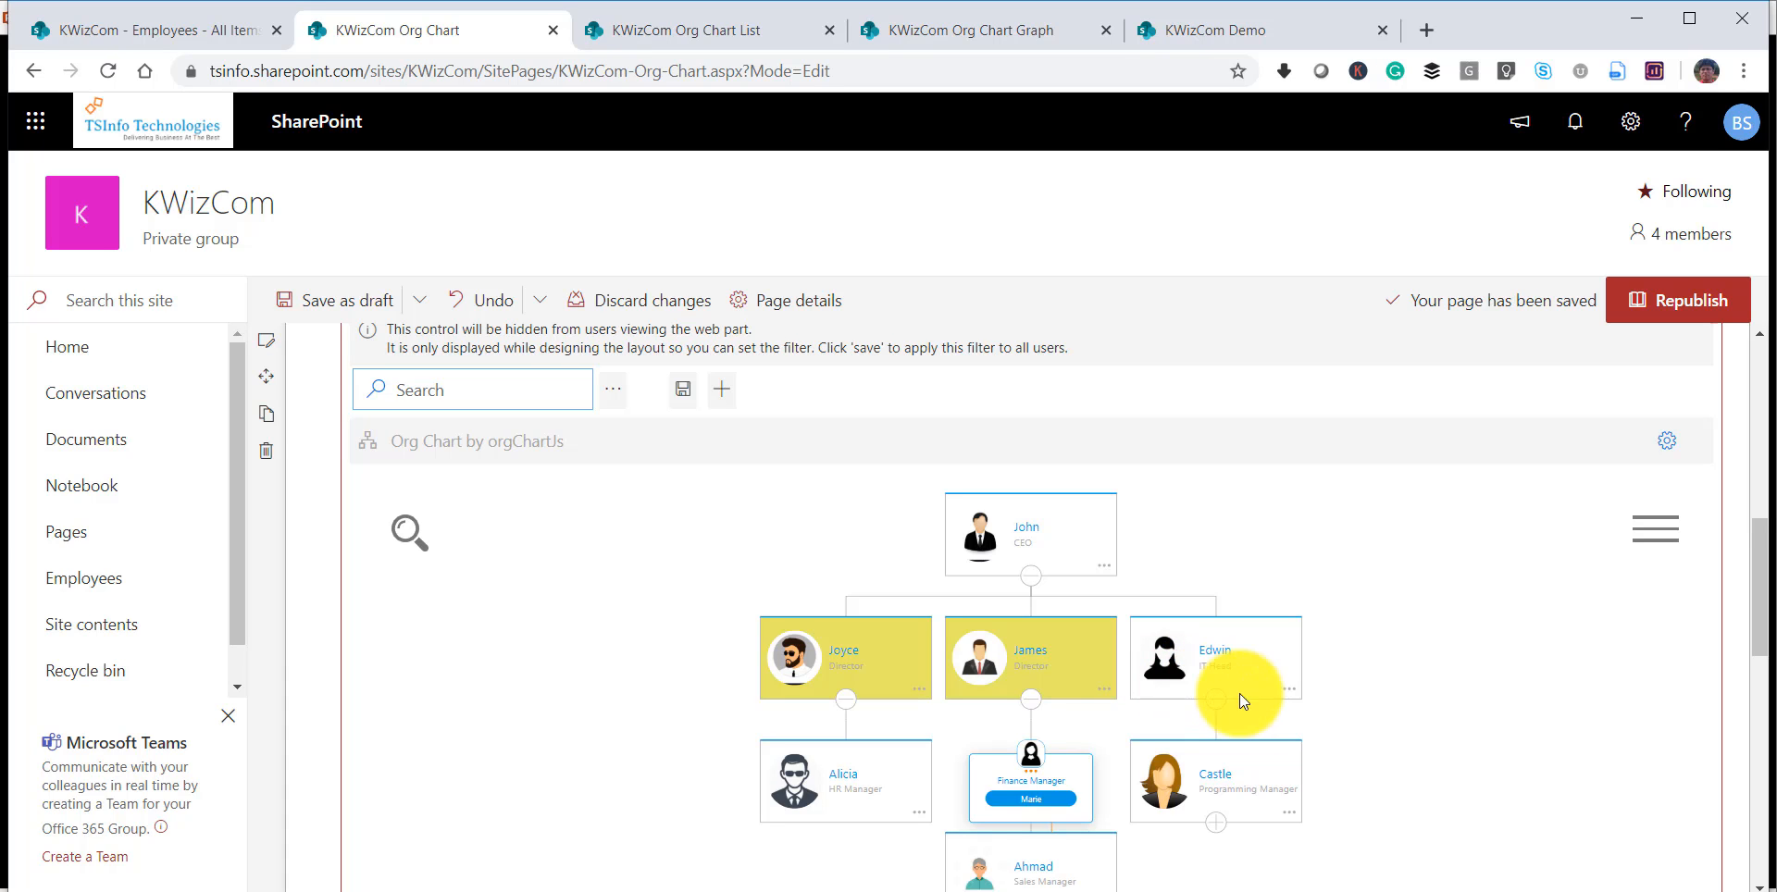
Configure the IT Head's card individually by setting its theme to Circle.
scroll(1295, 689, "up", 3)
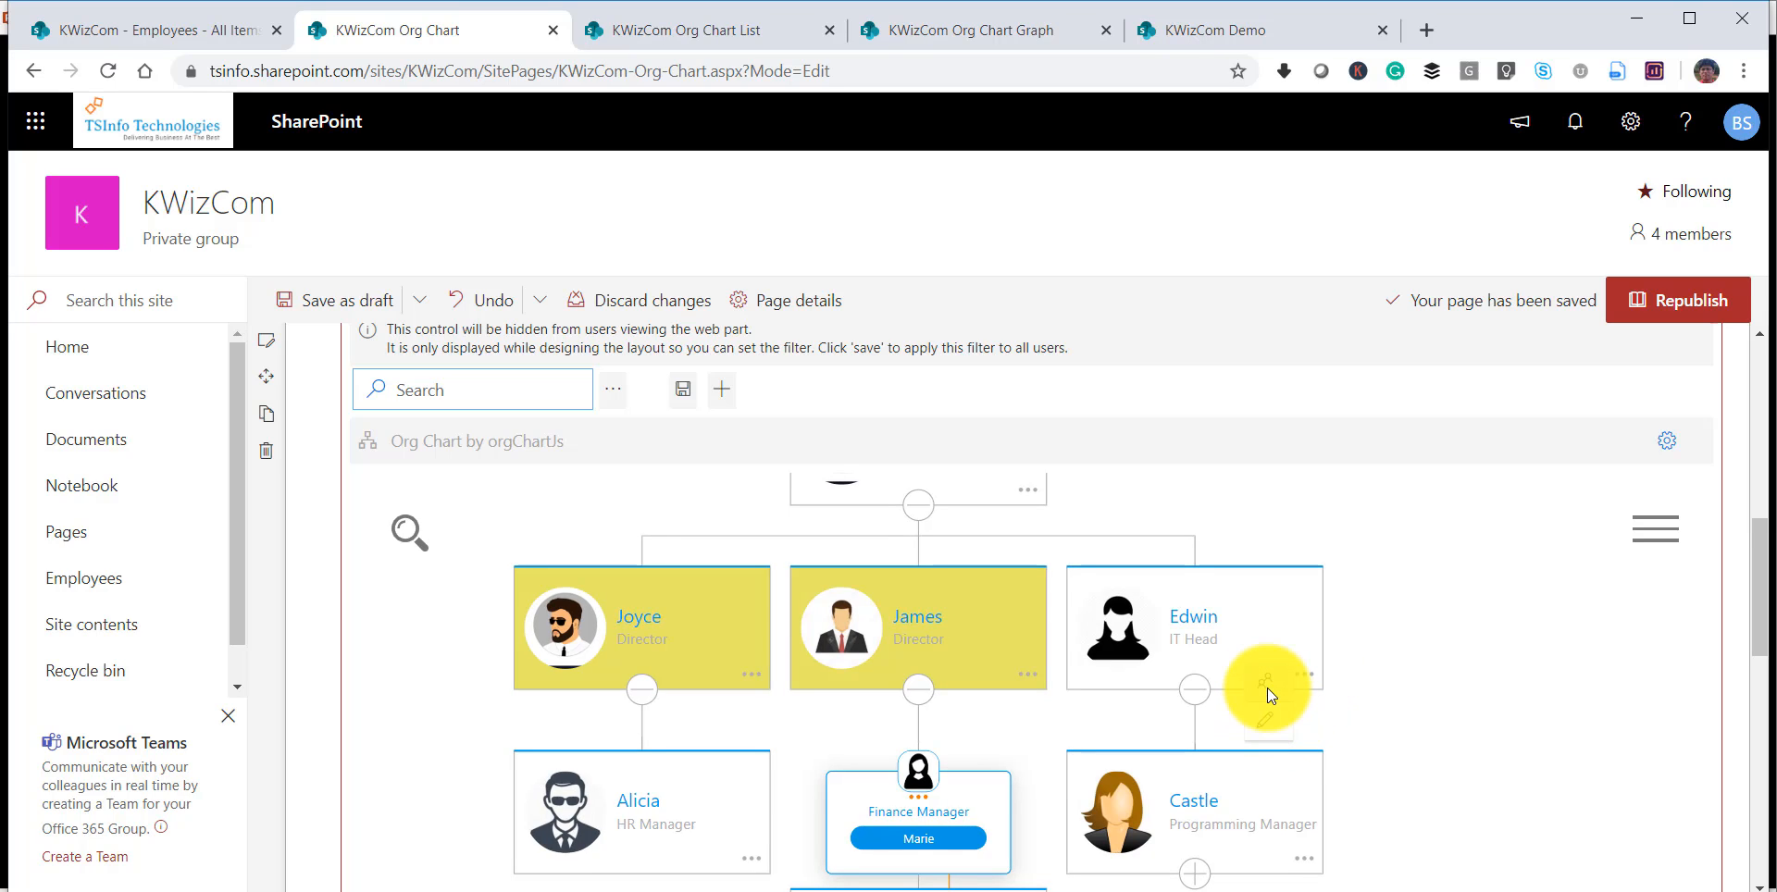
left_click(1268, 683)
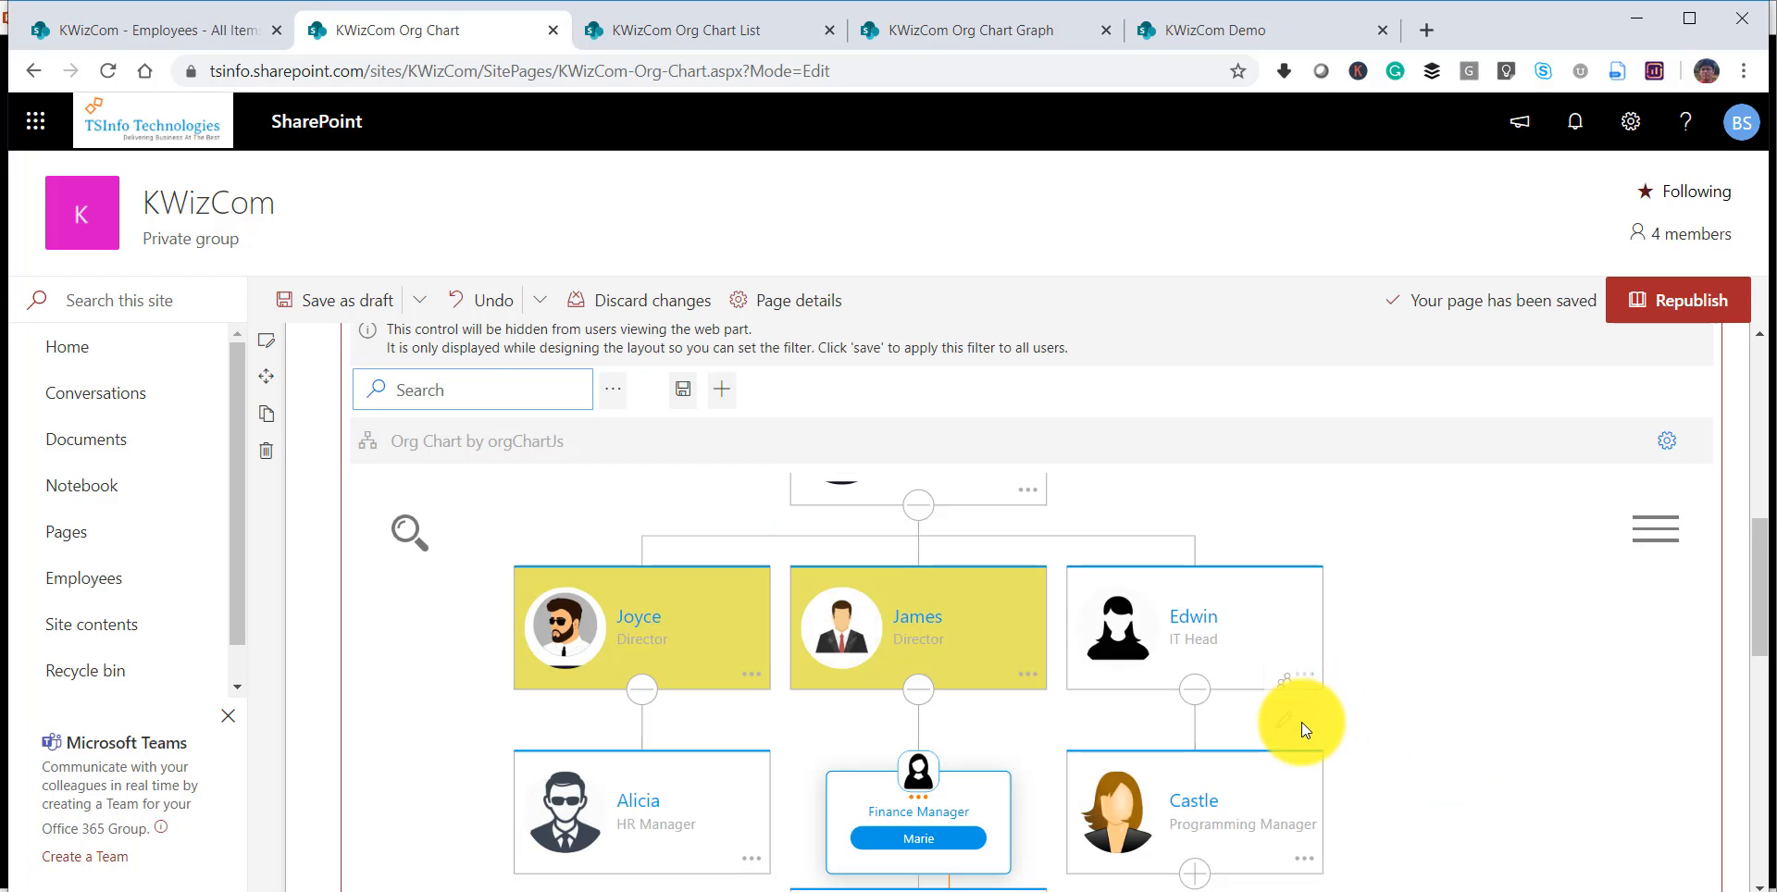
left_click(1264, 720)
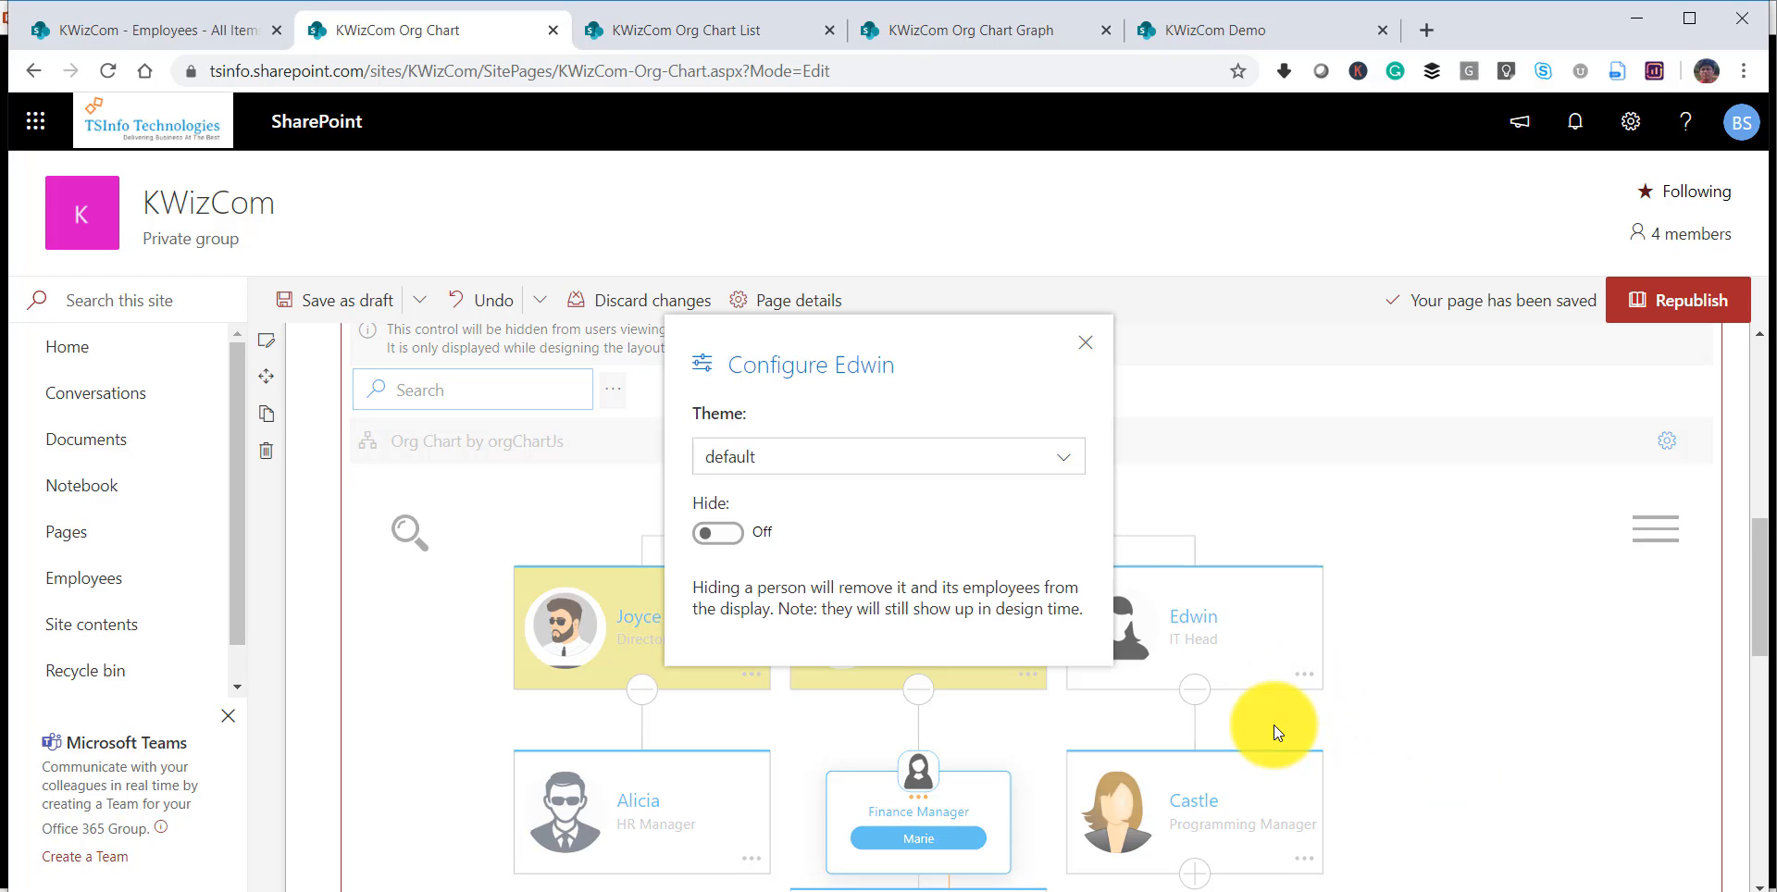
left_click(782, 472)
scroll(804, 569, "down", 2)
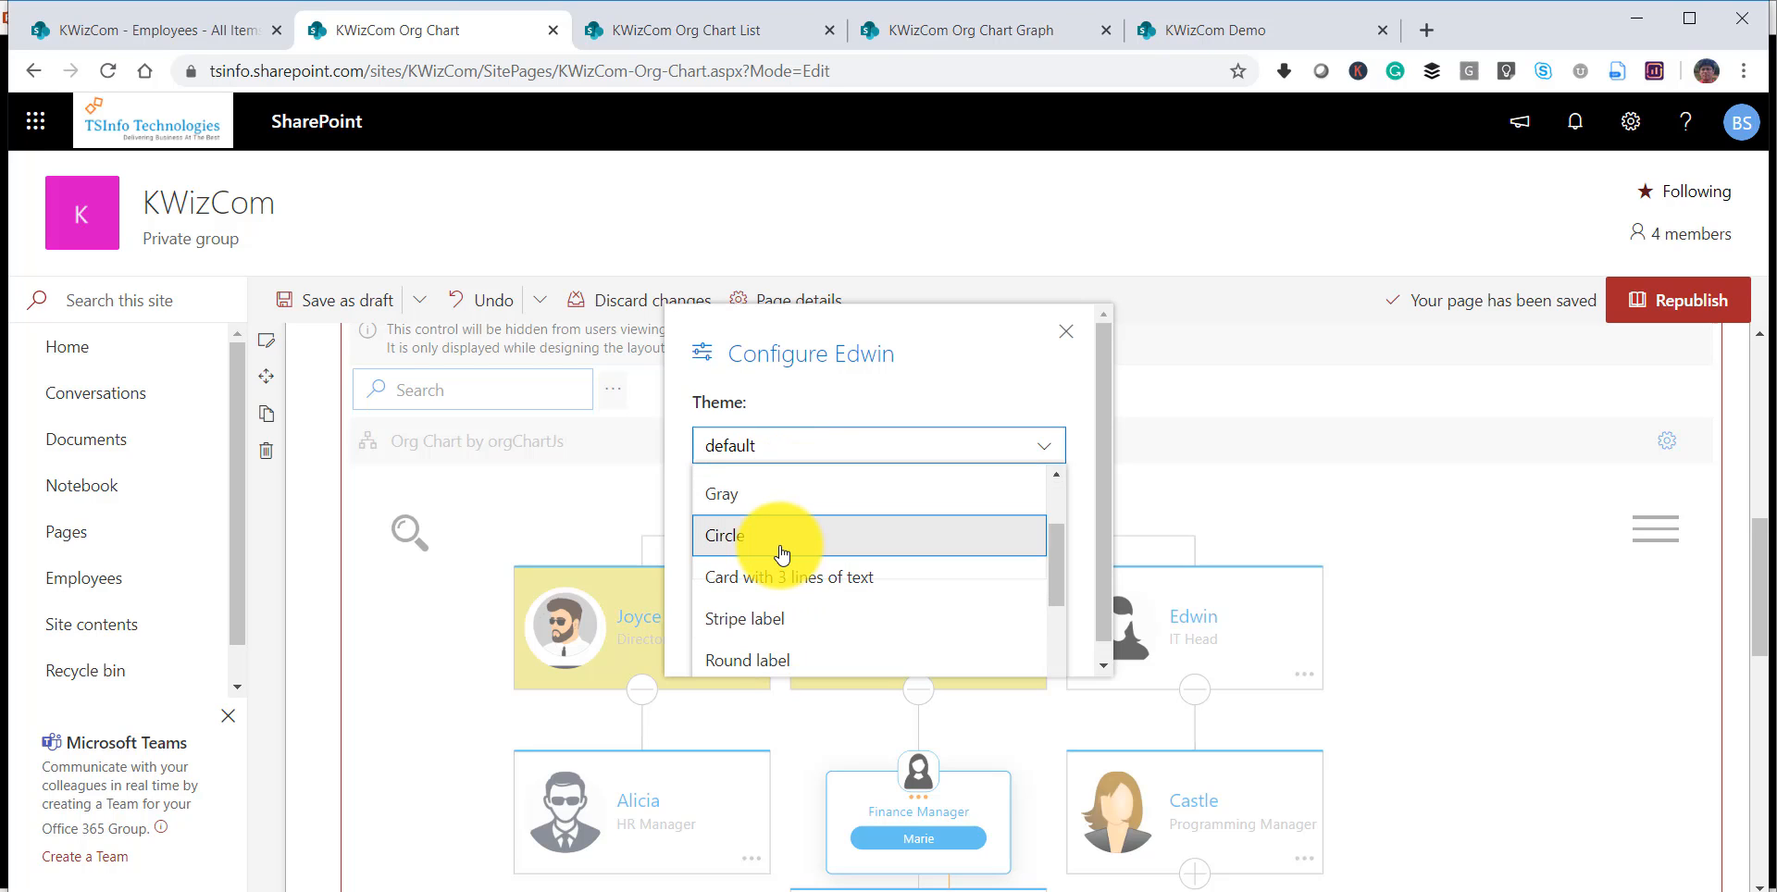
left_click(782, 546)
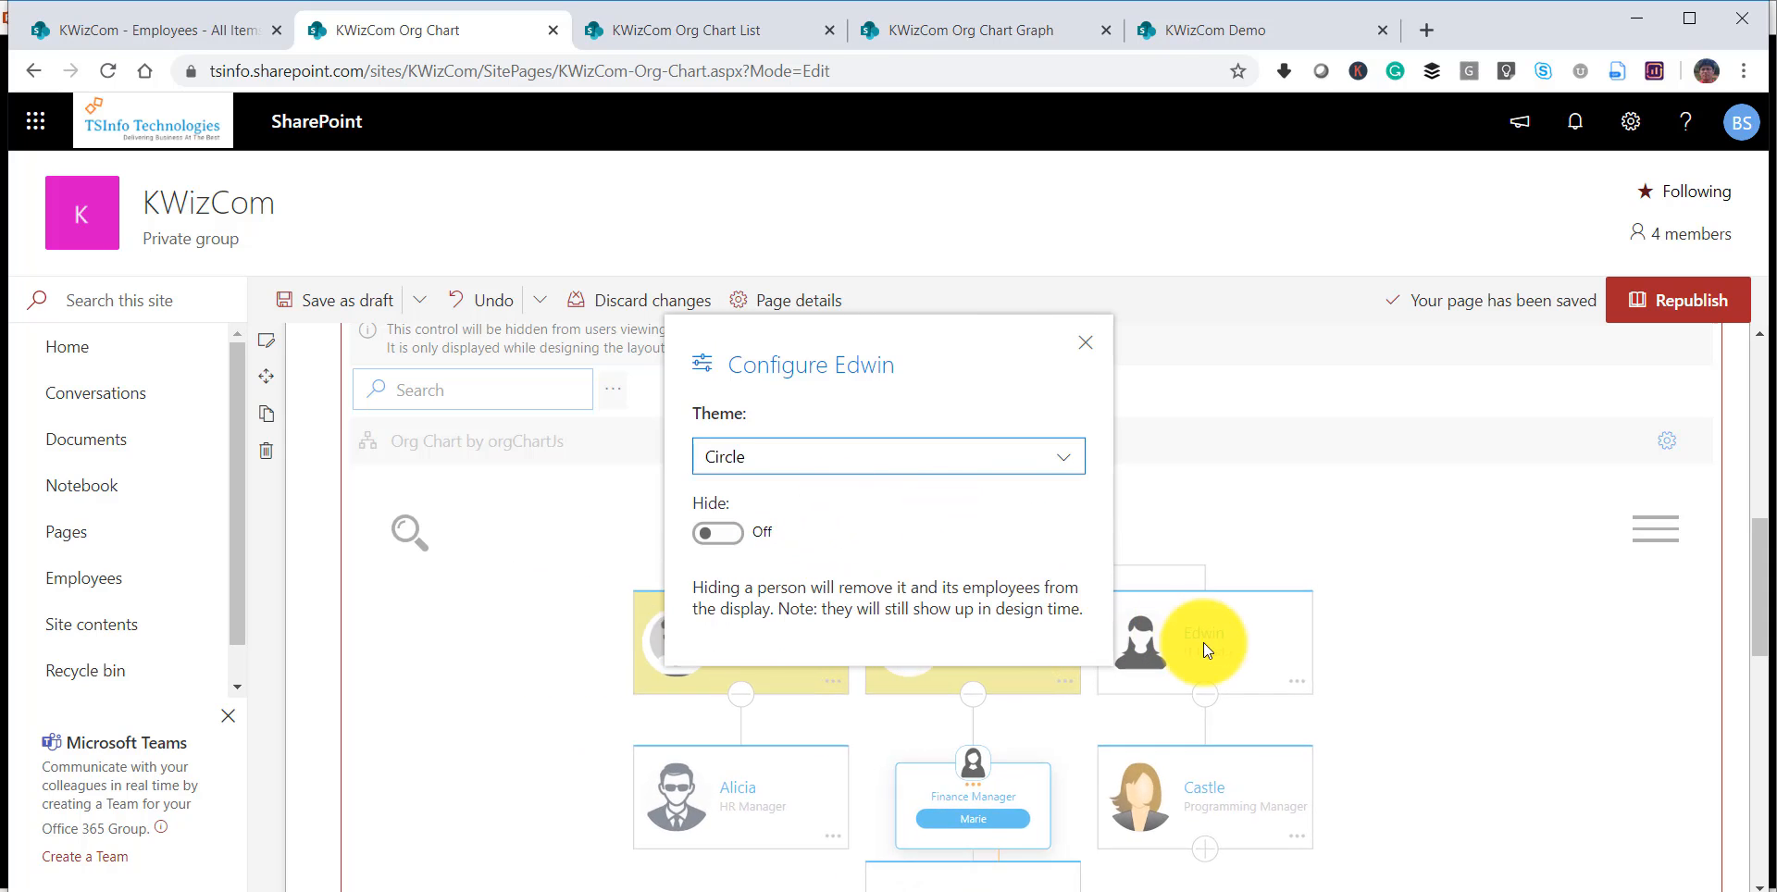
left_click(1084, 343)
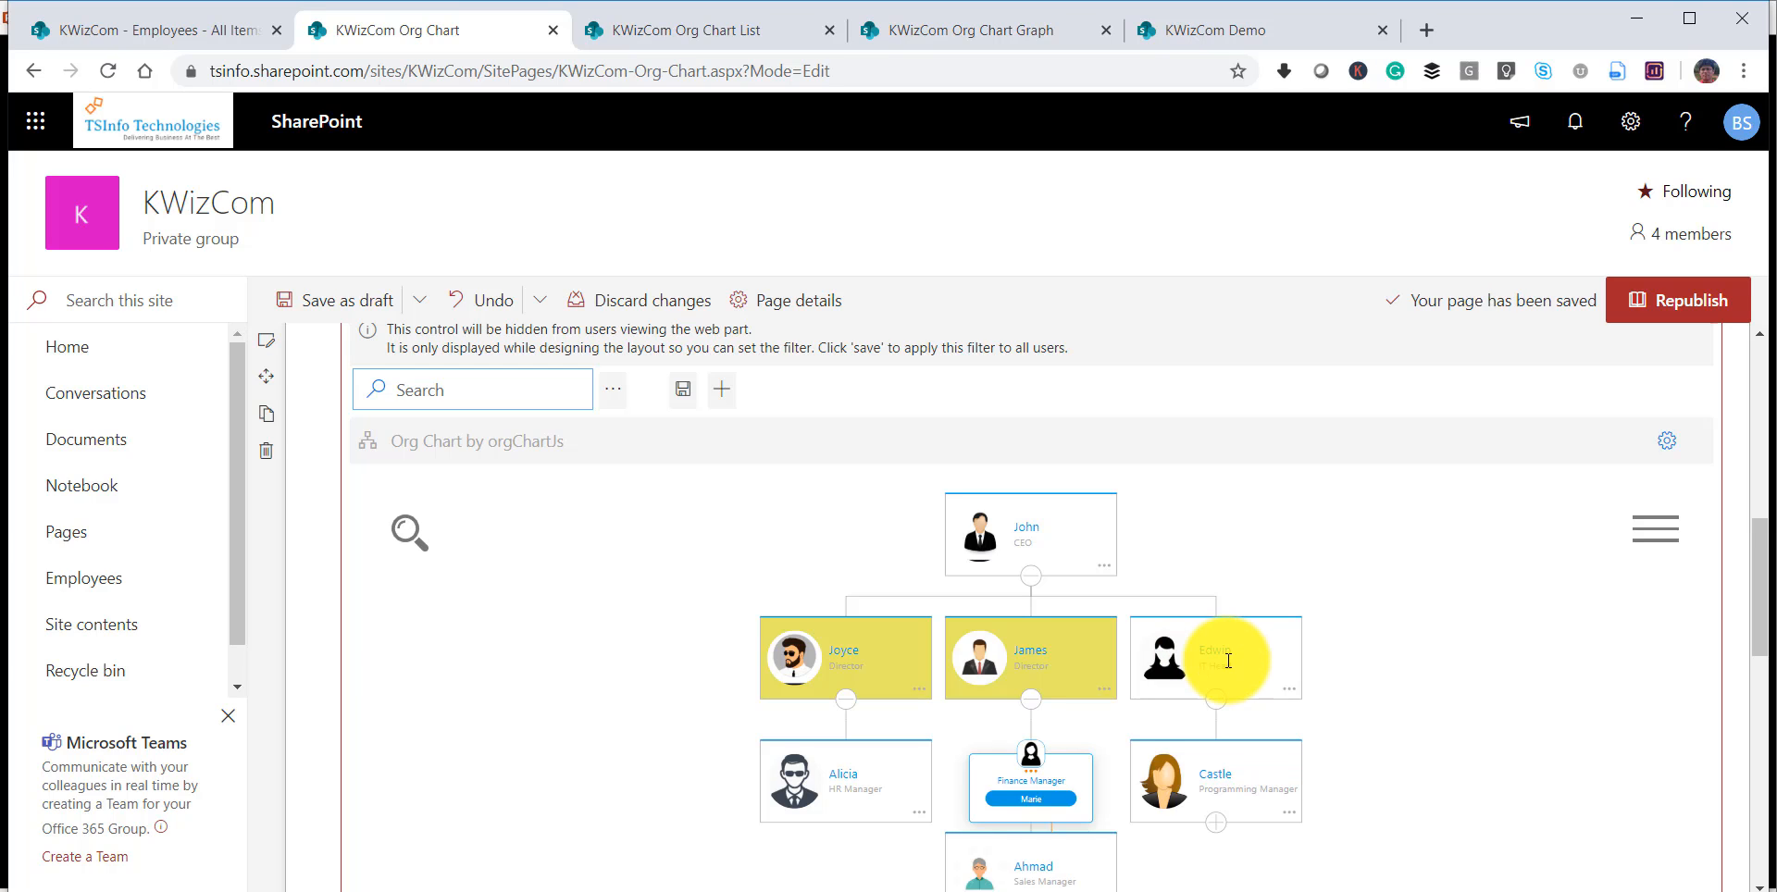
Republish the page and check the IT Head's card in the published org chart.
left_click(1677, 303)
double_click(938, 77)
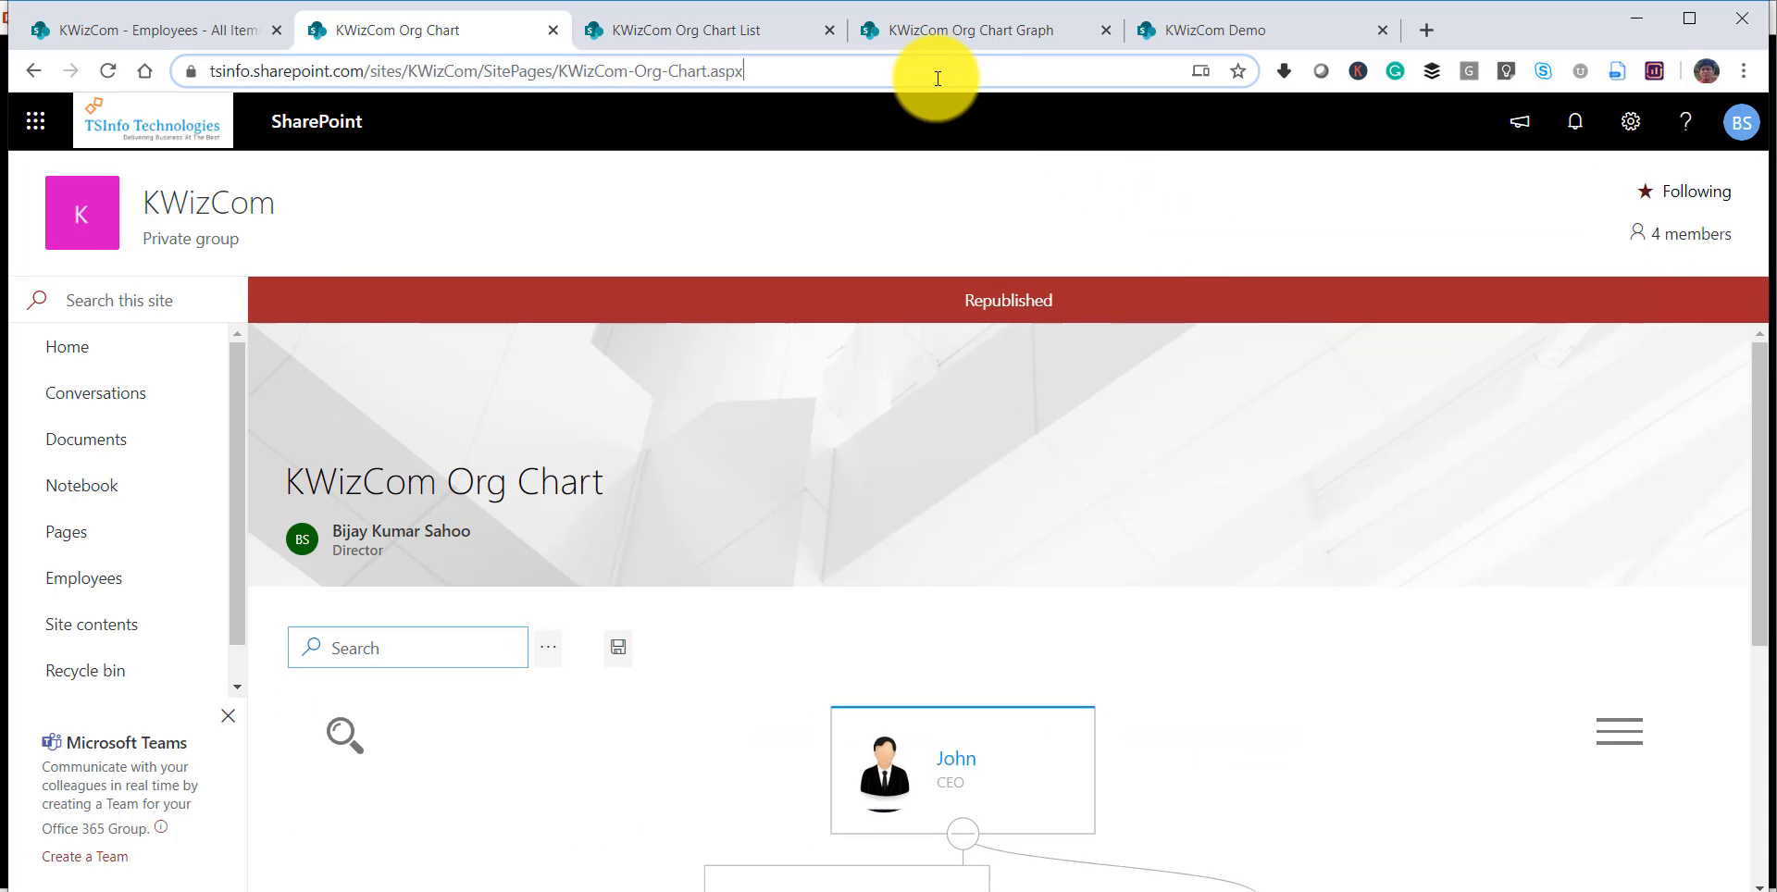
left_click_drag(1759, 379, 1763, 516)
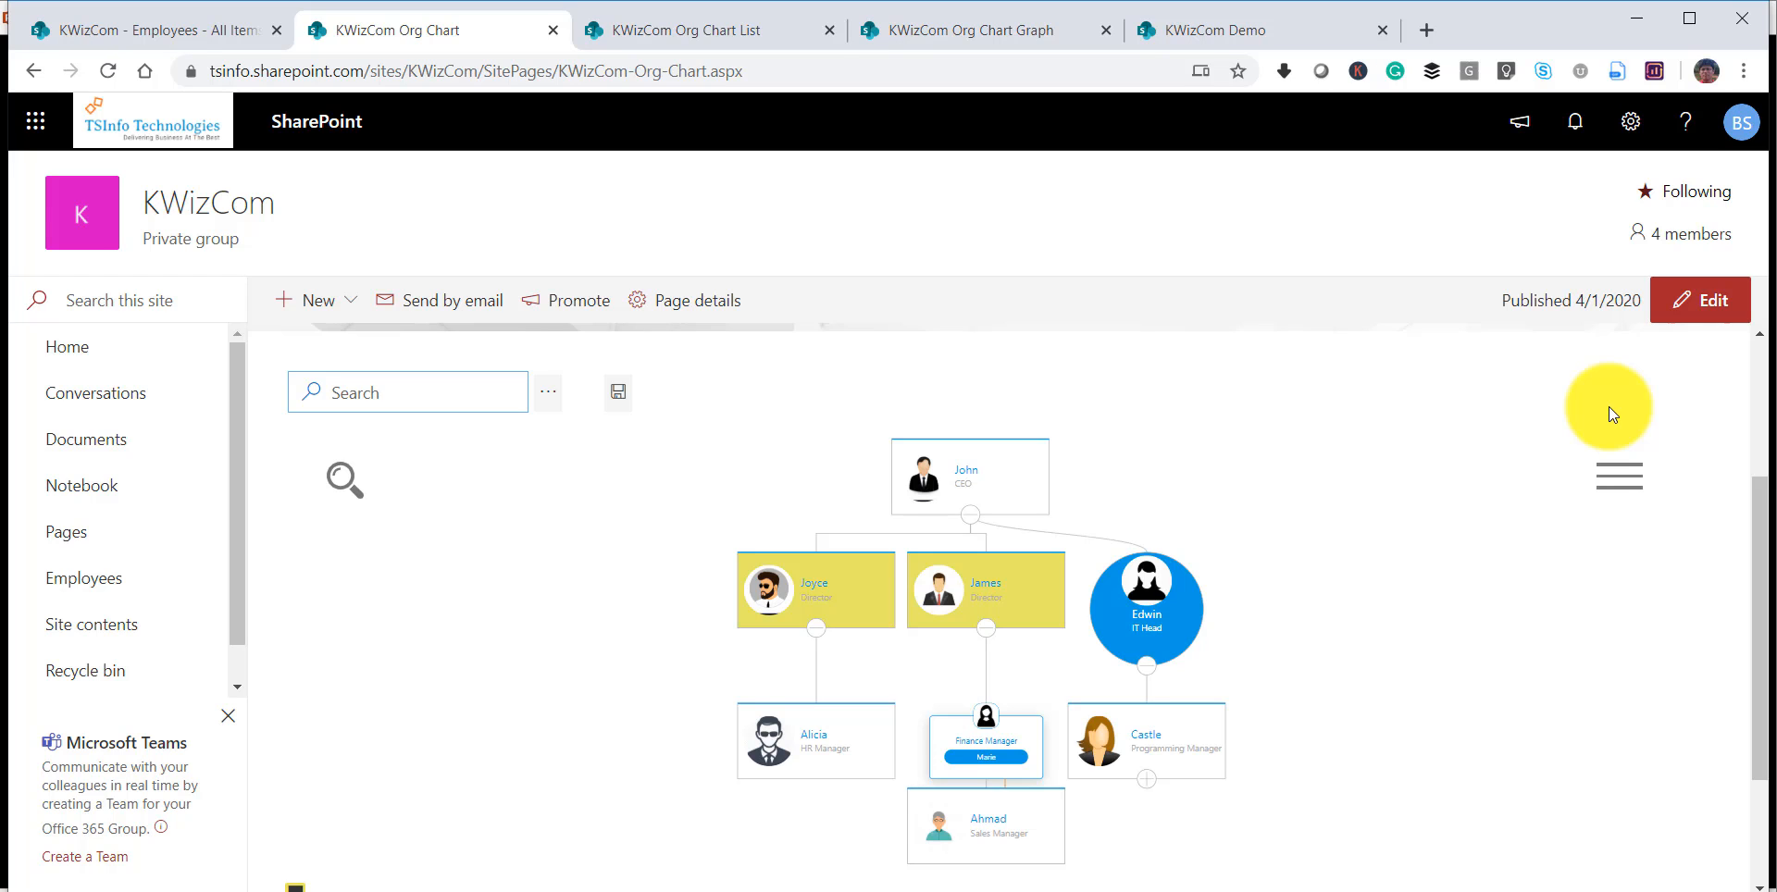
Reopen the page for editing and set the Programming Manager's card to be hidden in the org chart.
left_click(1701, 315)
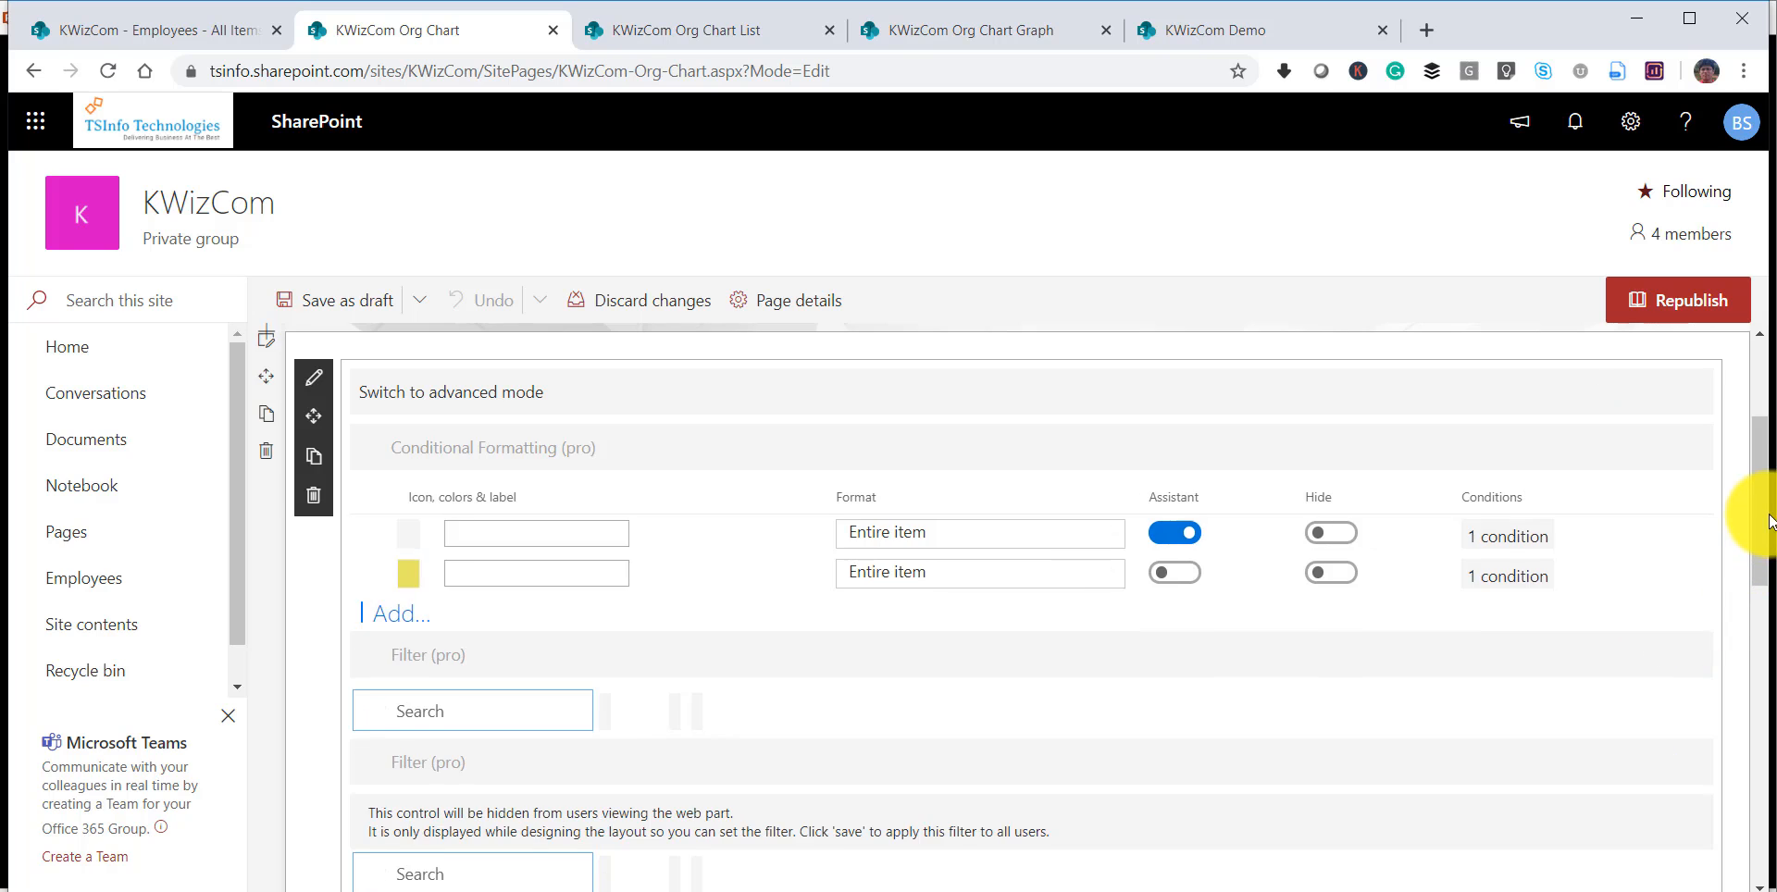
left_click_drag(1759, 494, 1759, 657)
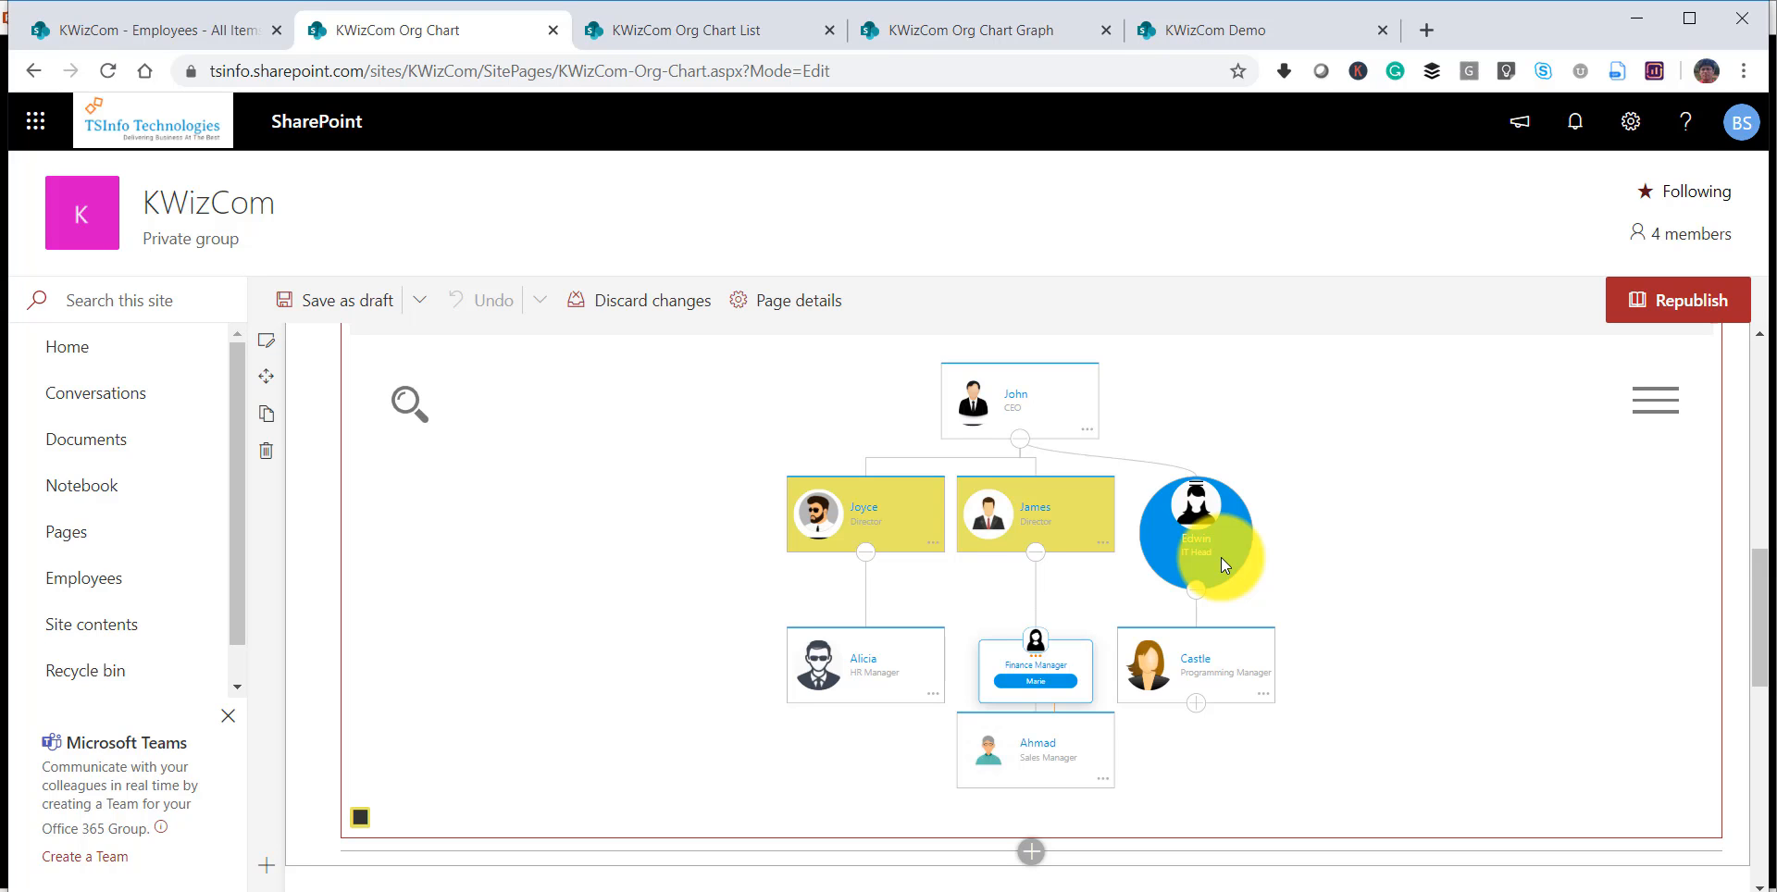
scroll(1220, 557, "up", 3)
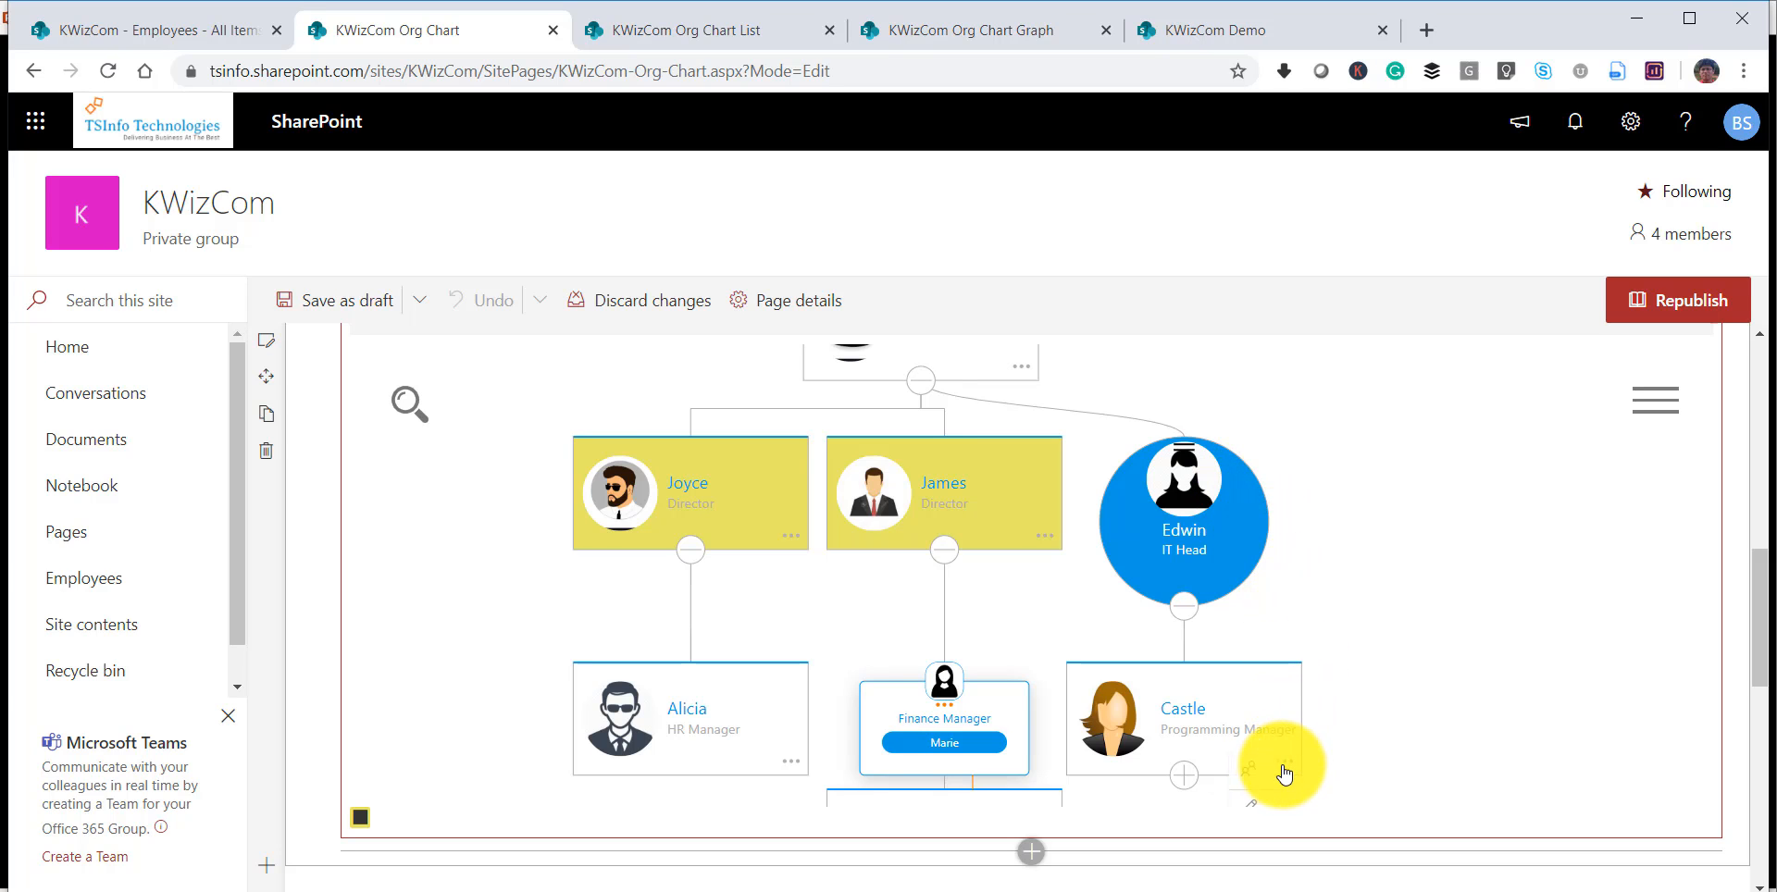
left_click_drag(1756, 615, 1693, 657)
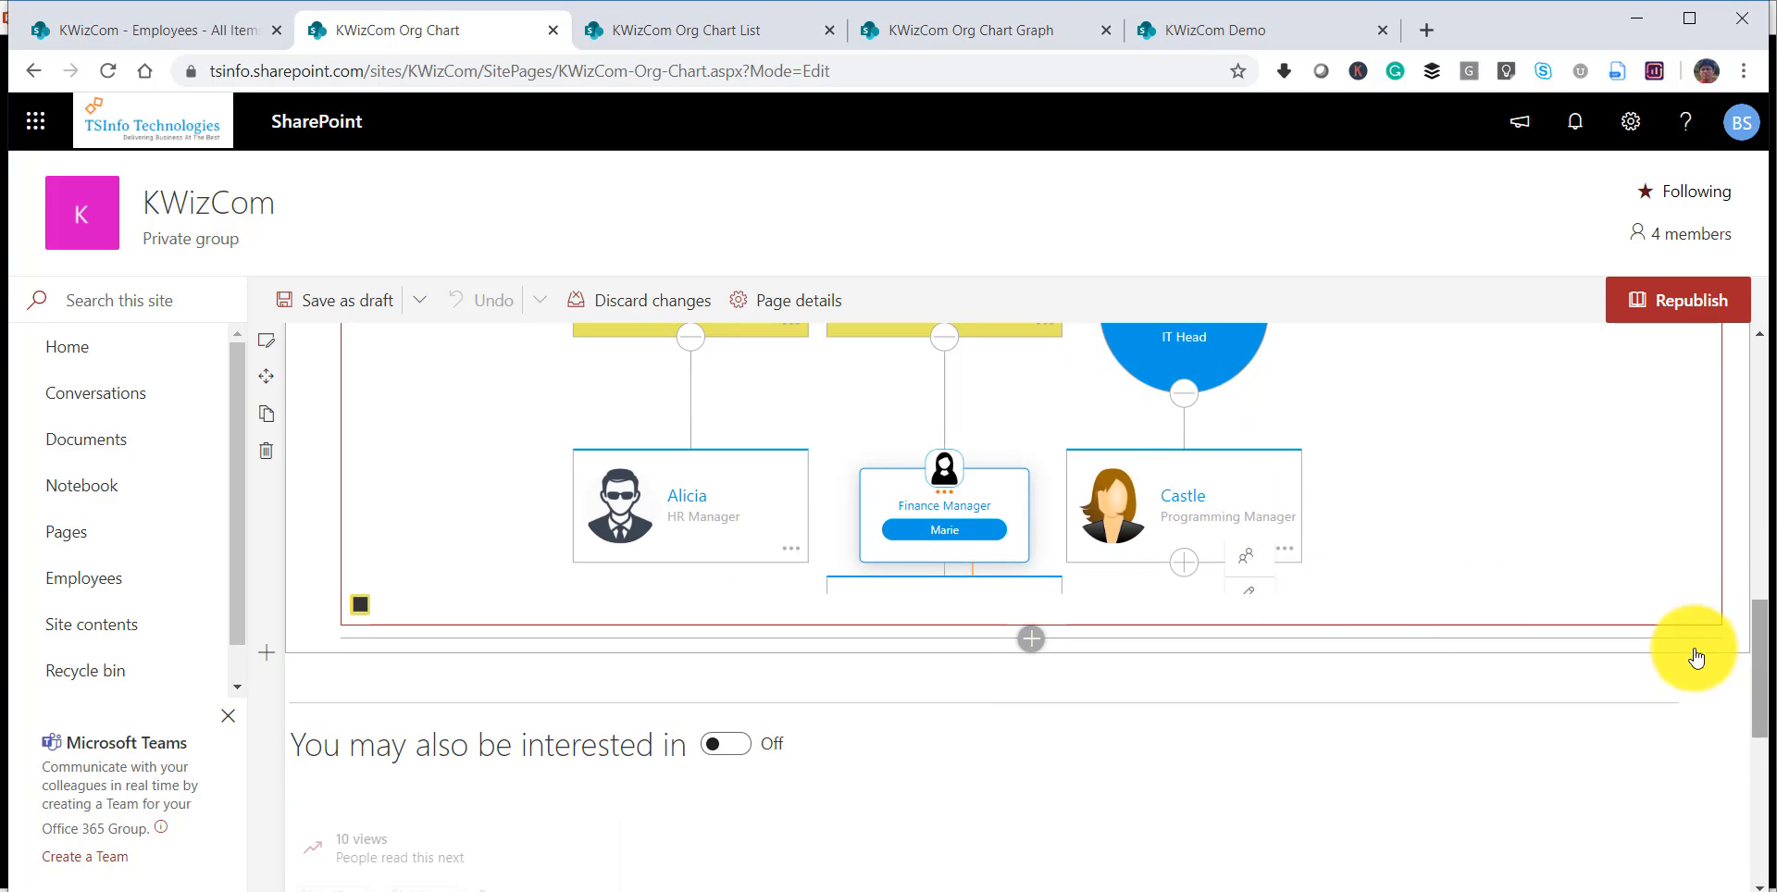
left_click(1248, 585)
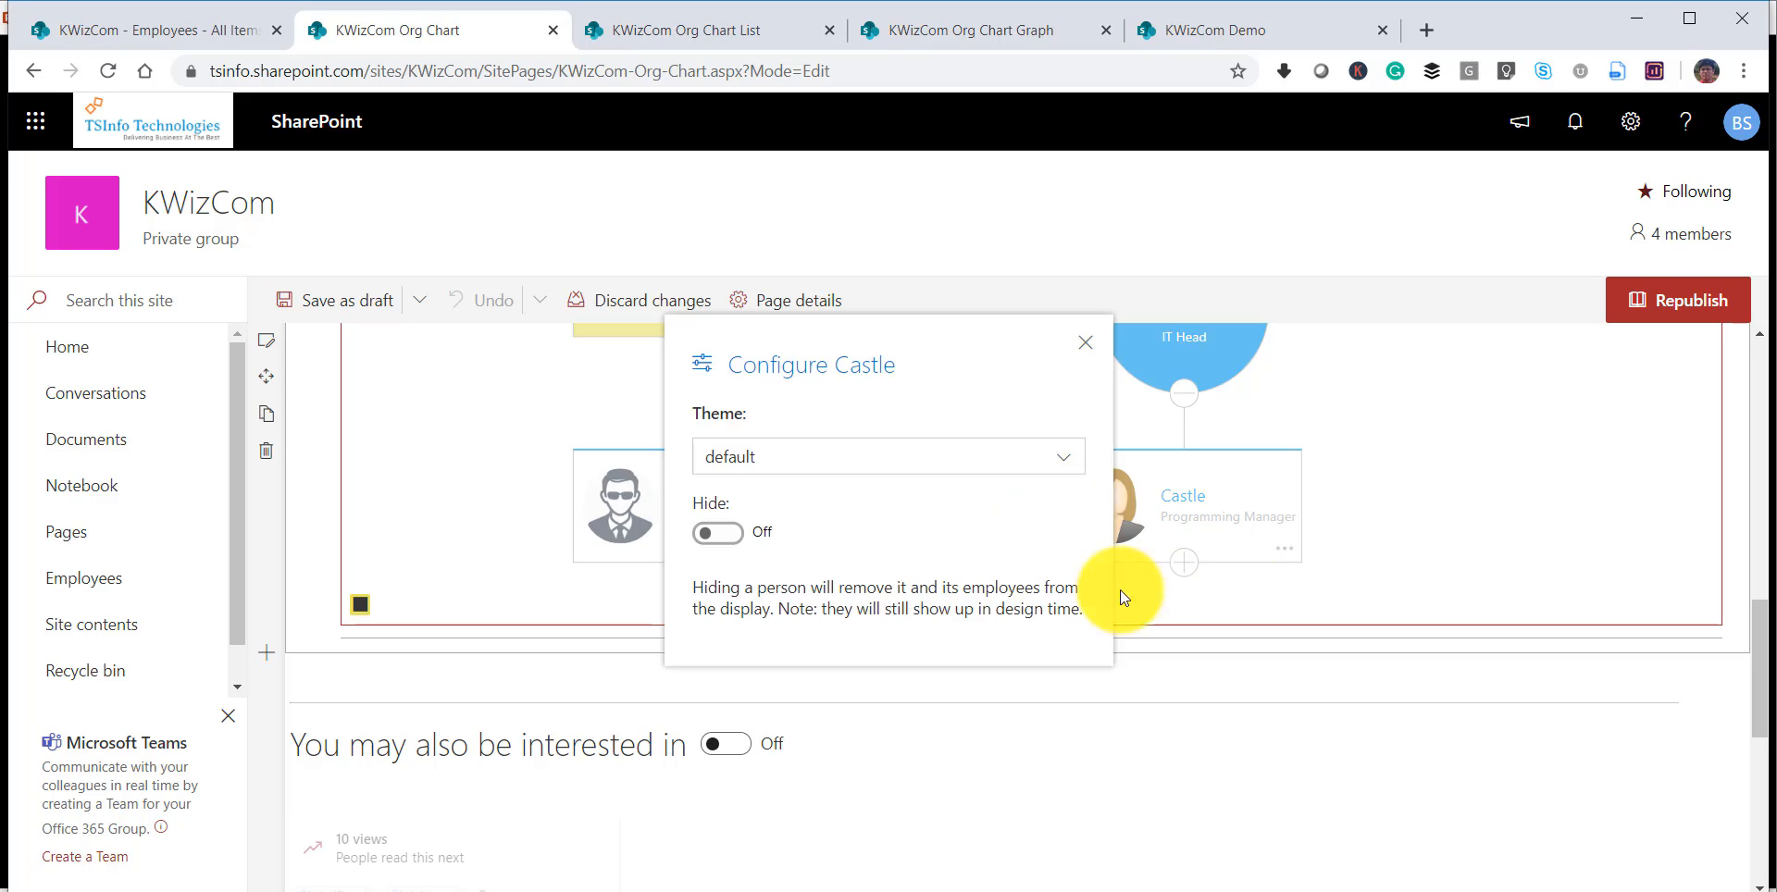
left_click(718, 535)
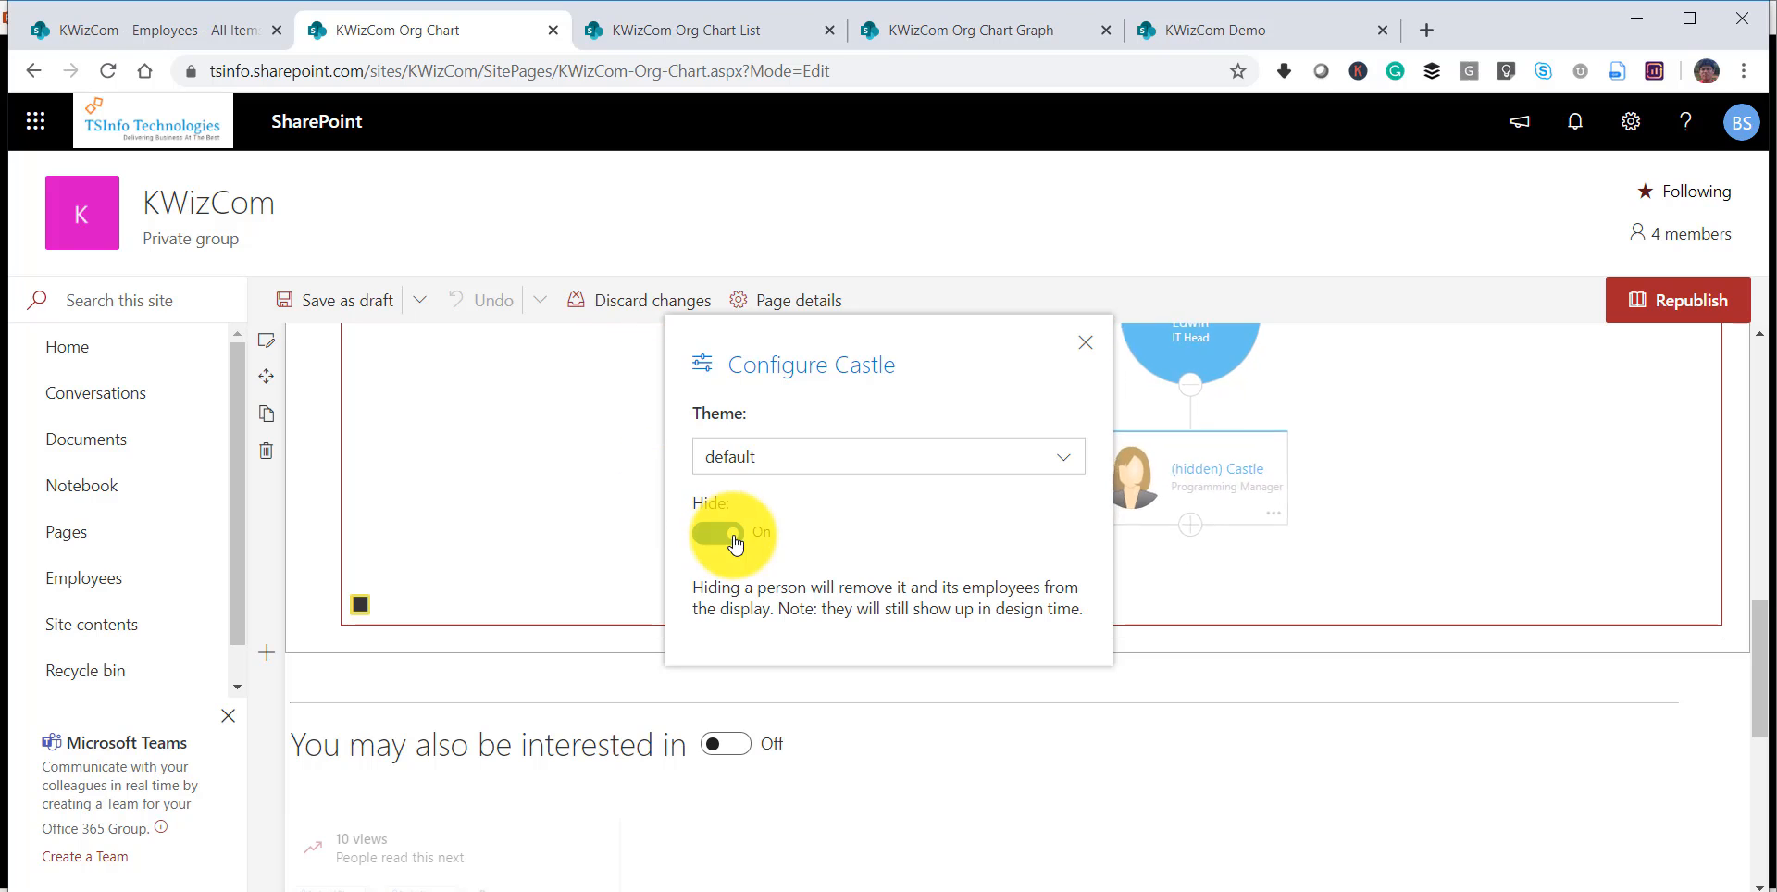
left_click(1084, 349)
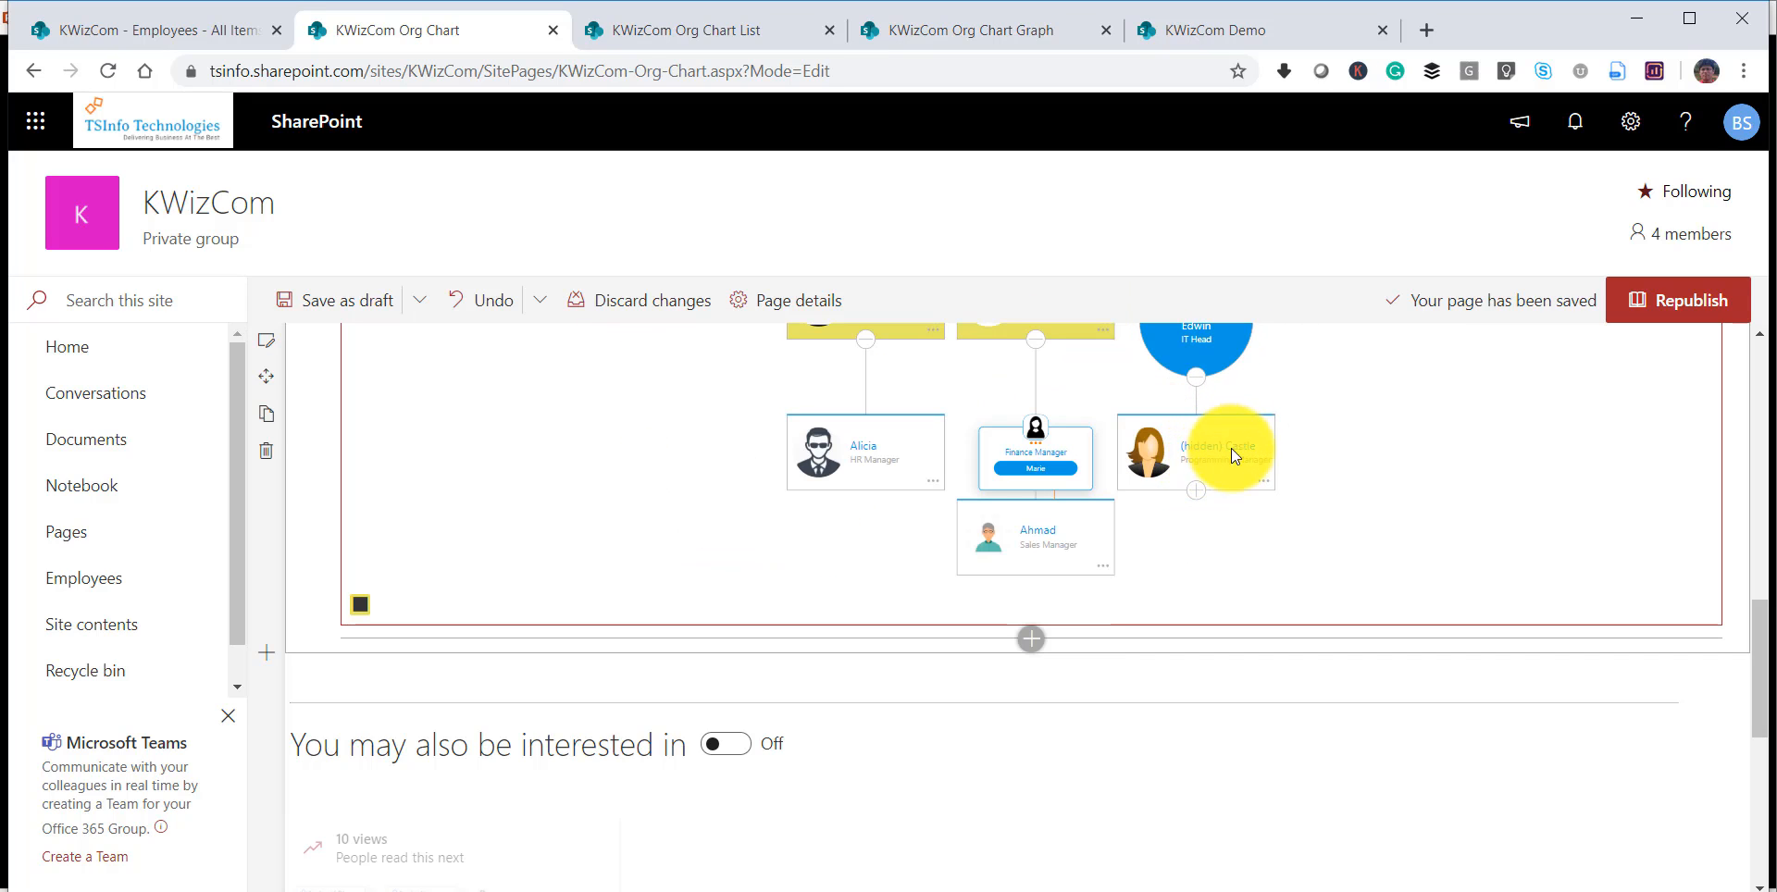
Republish the page, reload it and check the org chart for the hidden Programming Manager's card.
left_click(1677, 307)
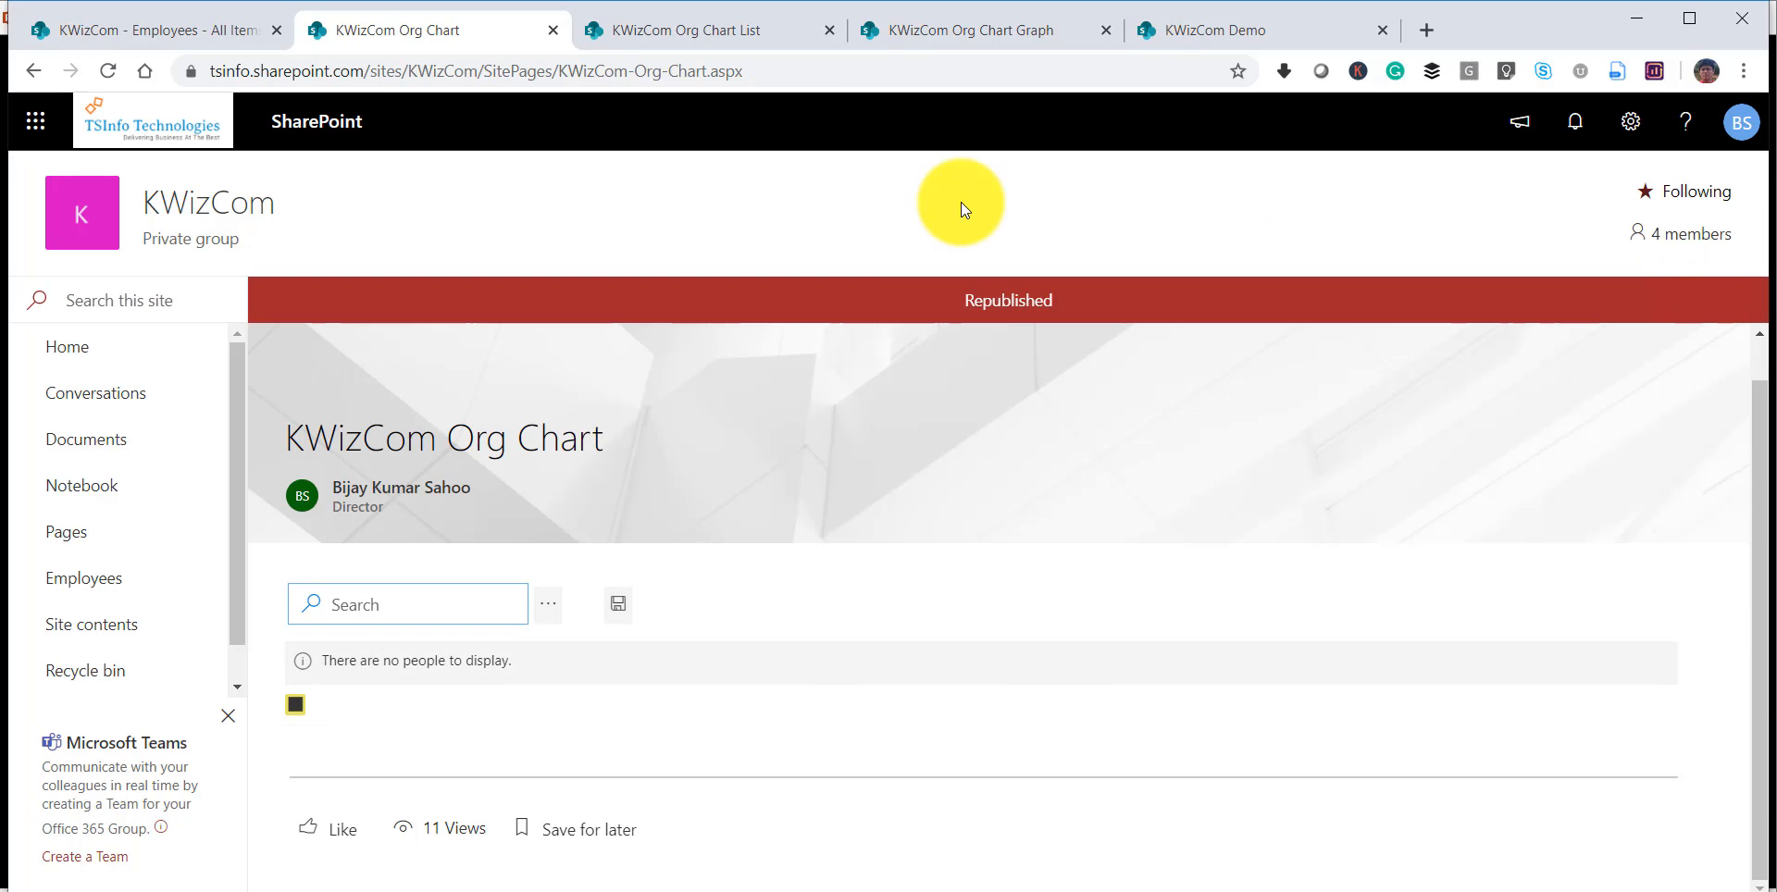
left_click(886, 71)
left_click(886, 71)
key("Return")
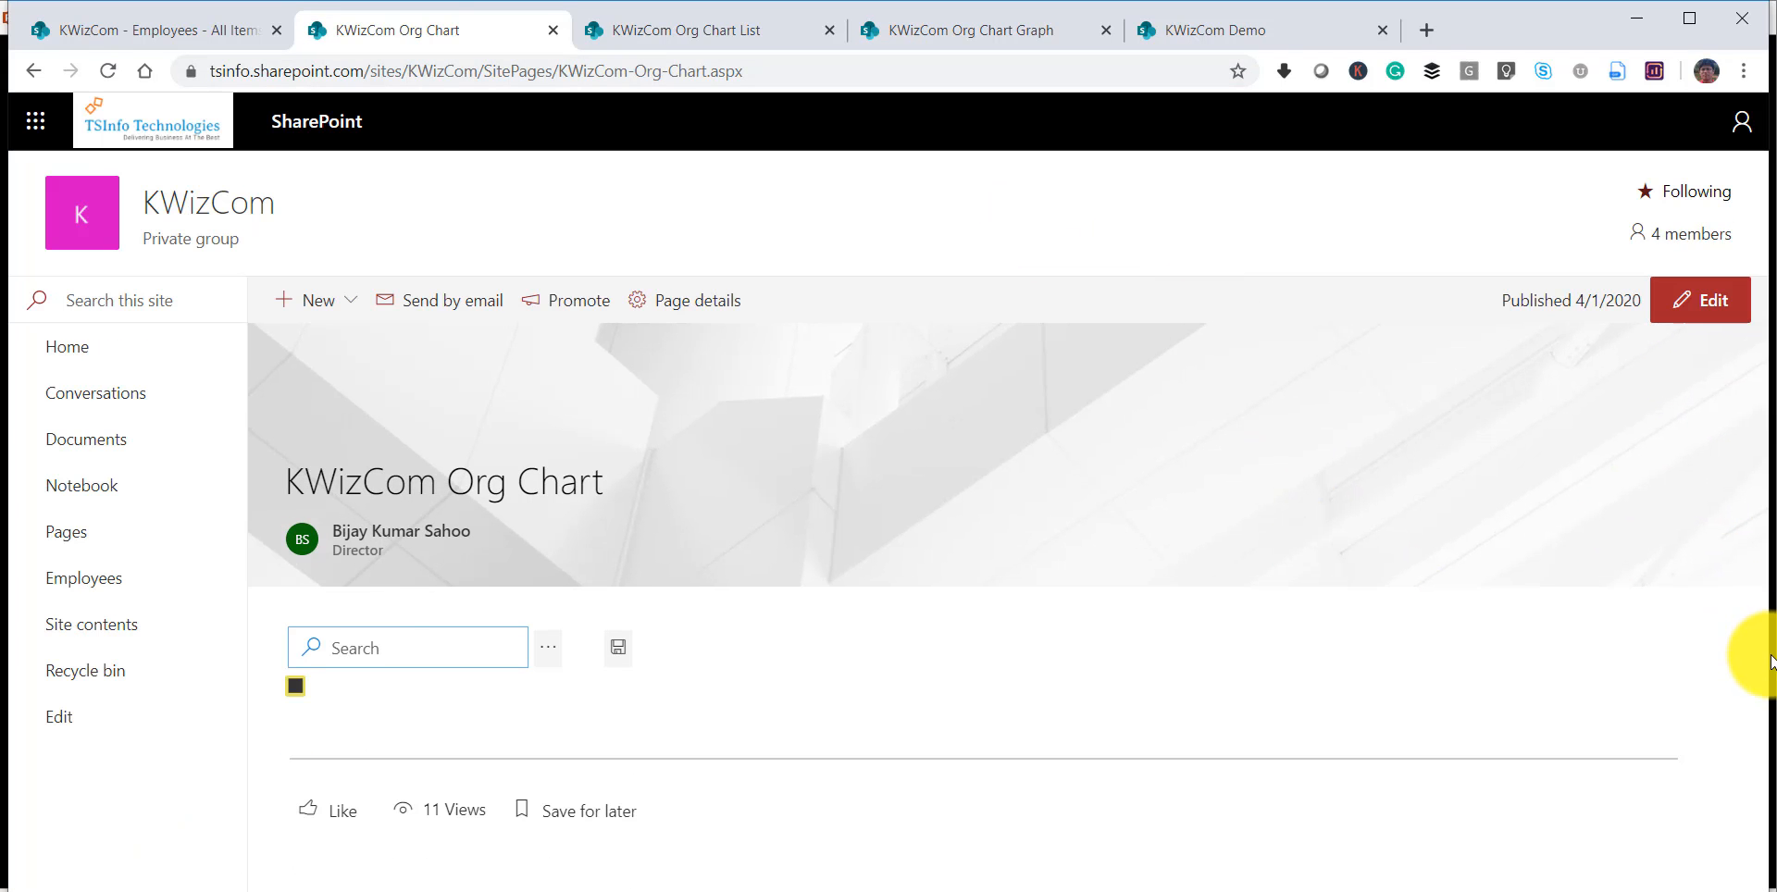
left_click_drag(1763, 604, 1746, 754)
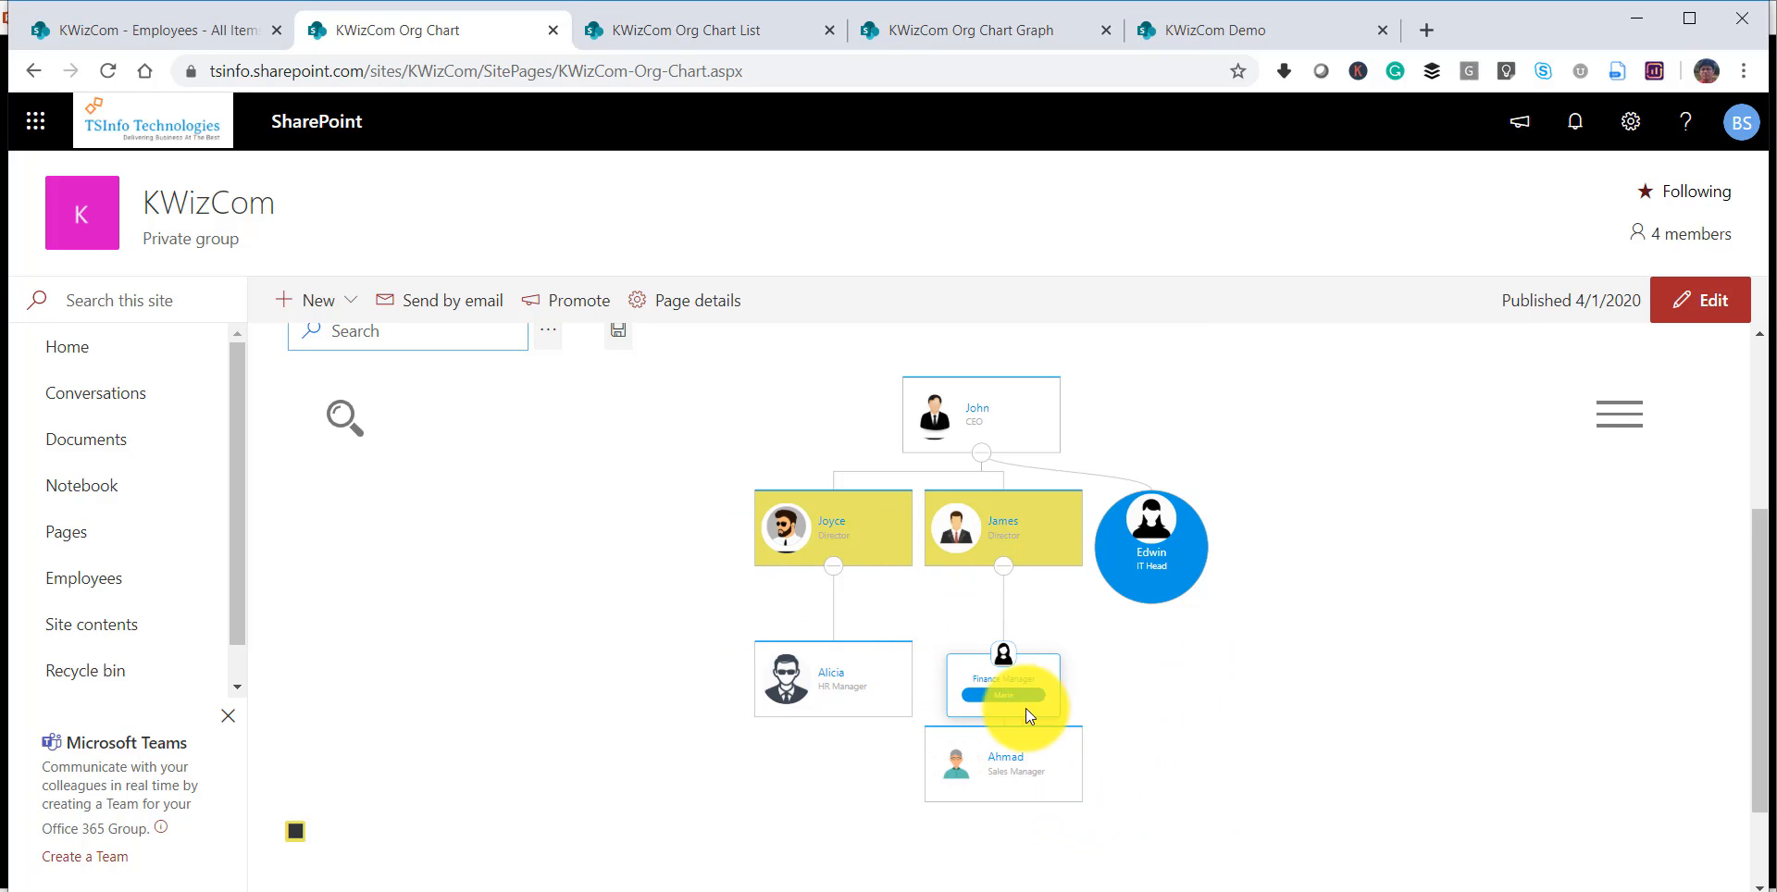
scroll(1022, 541, "up", 2)
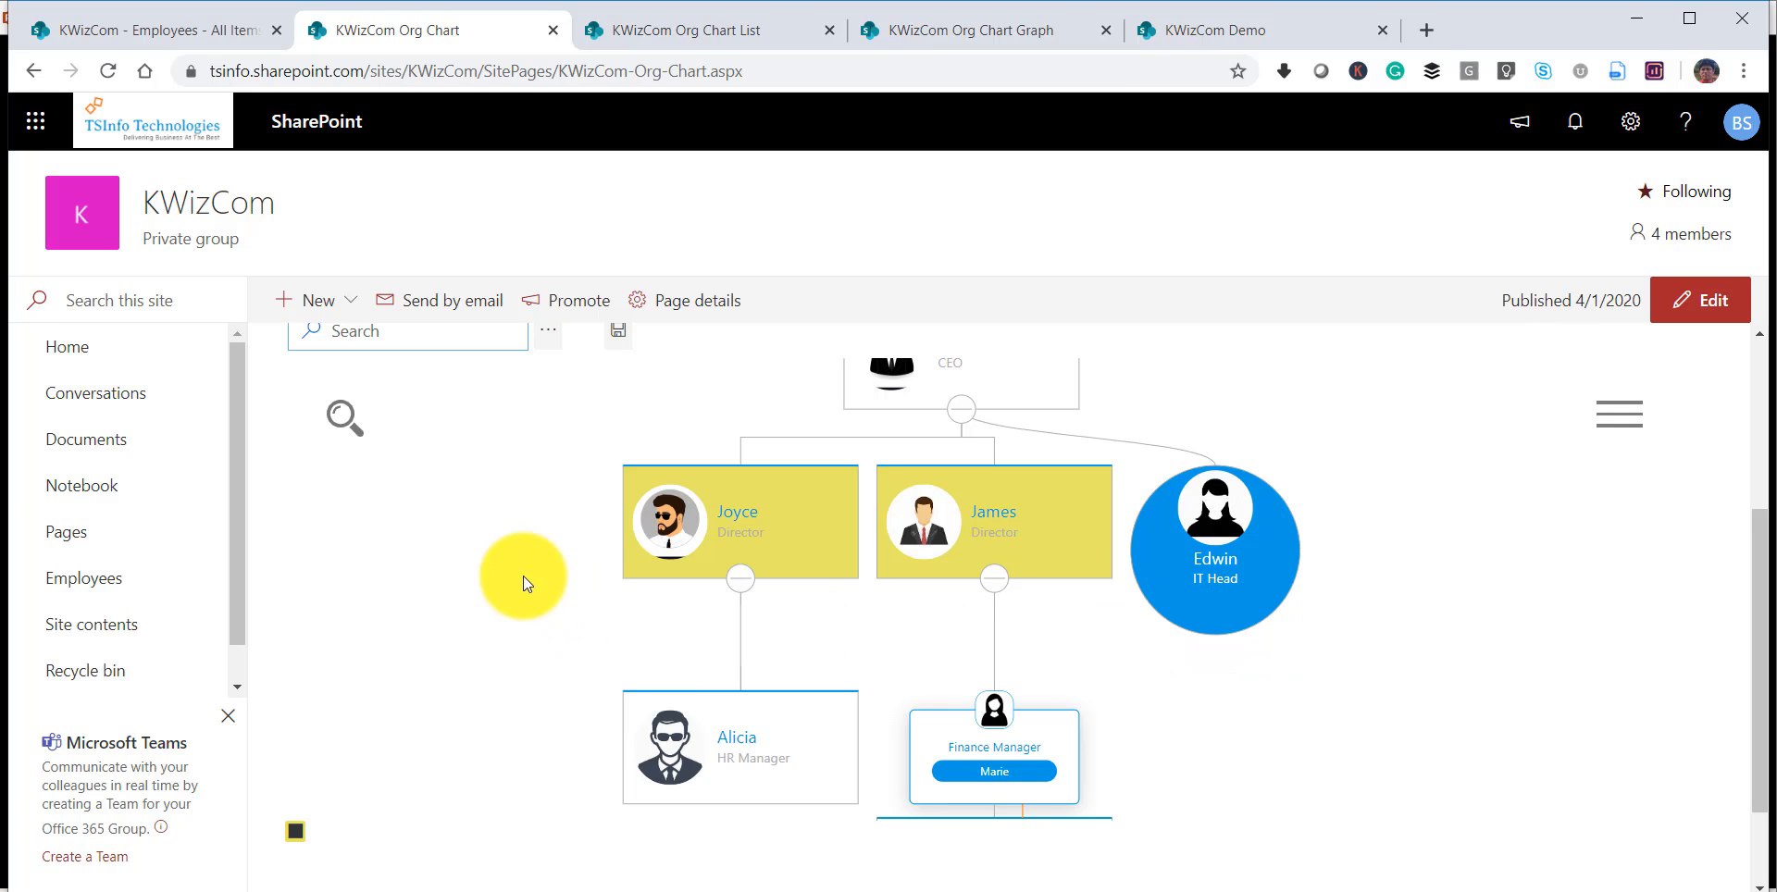
Reopen the page for editing, switch the web part to advanced mode and add a Tabs control above Org Chart by orgChartJs.
left_click(1701, 300)
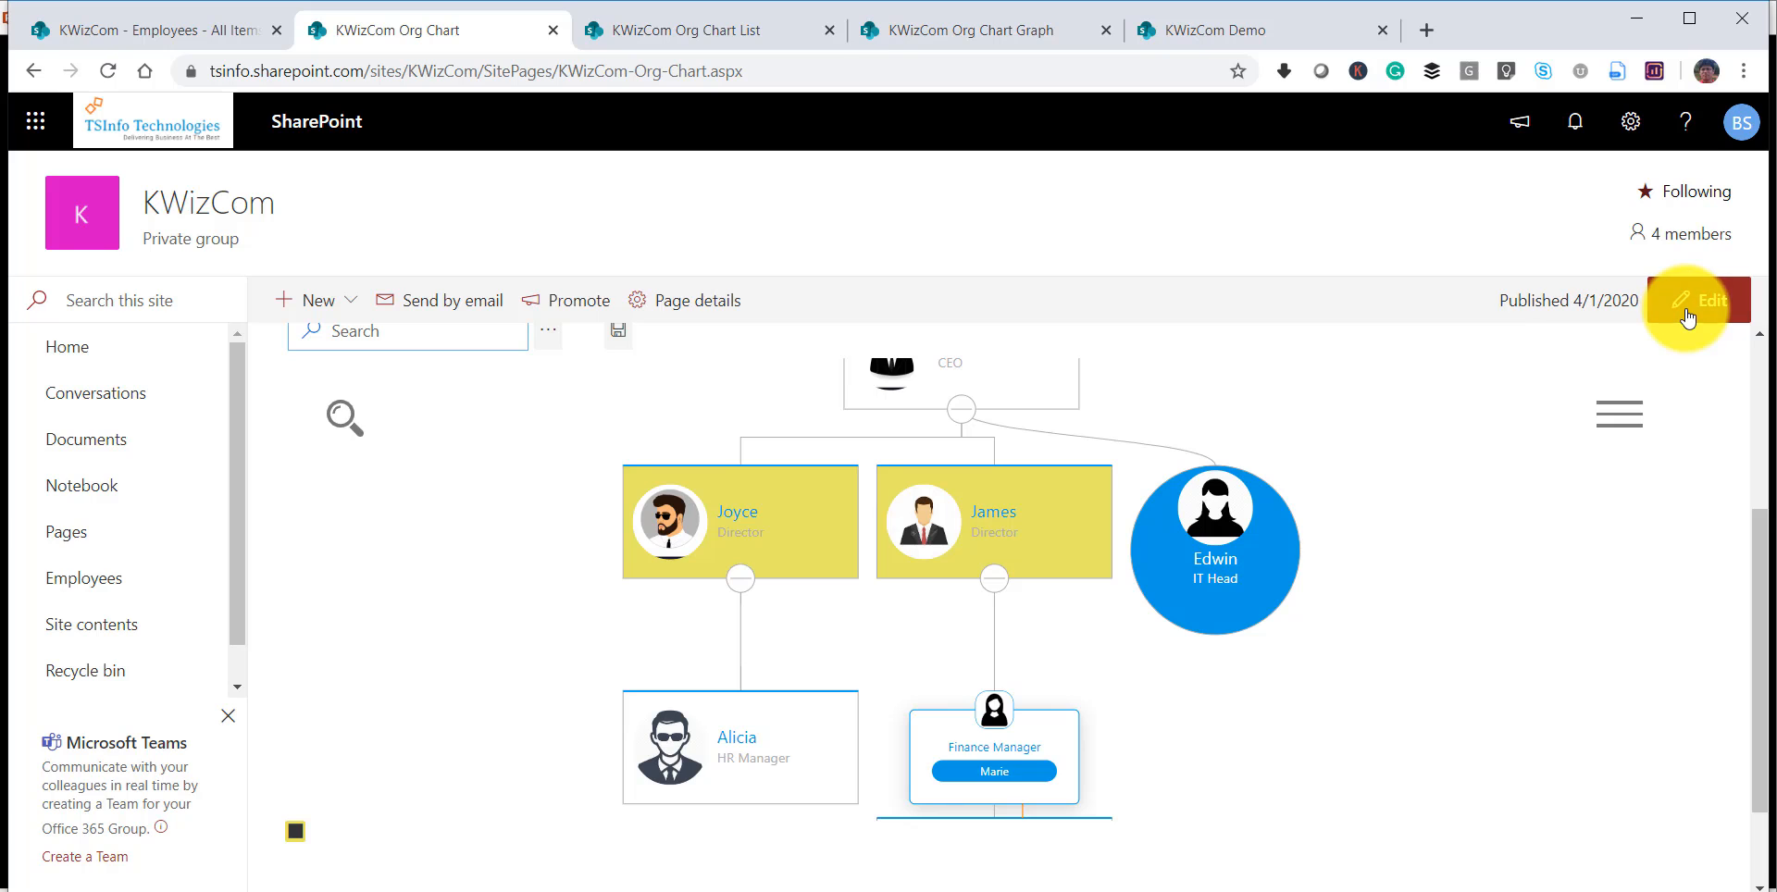
left_click(547, 636)
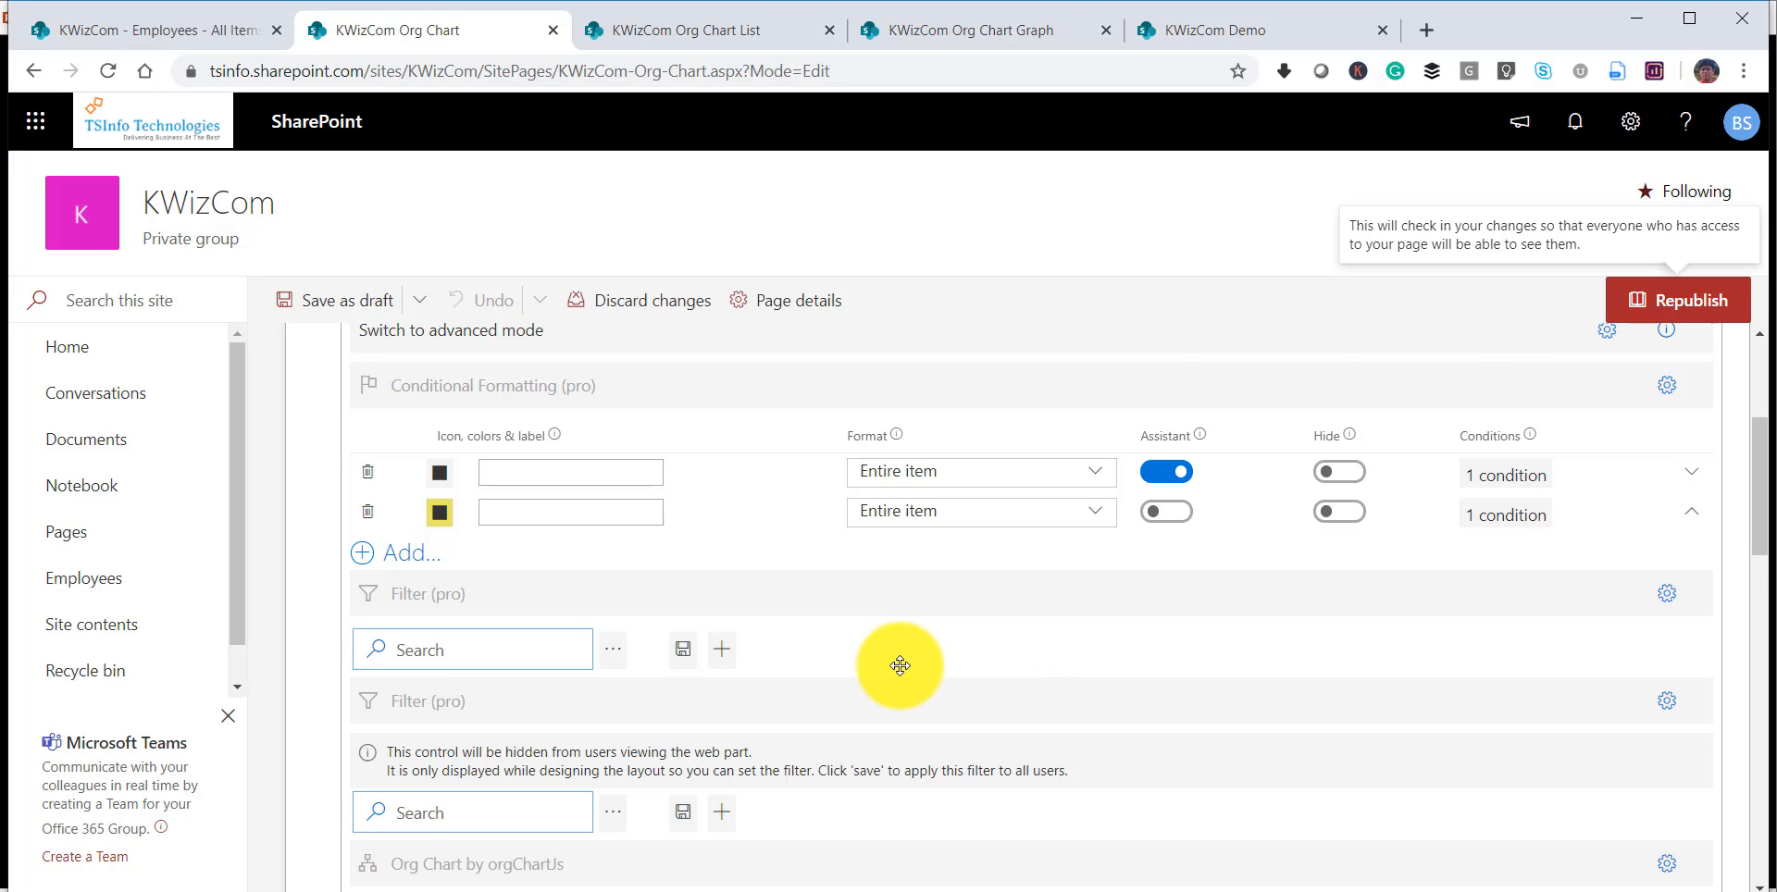
left_click(495, 341)
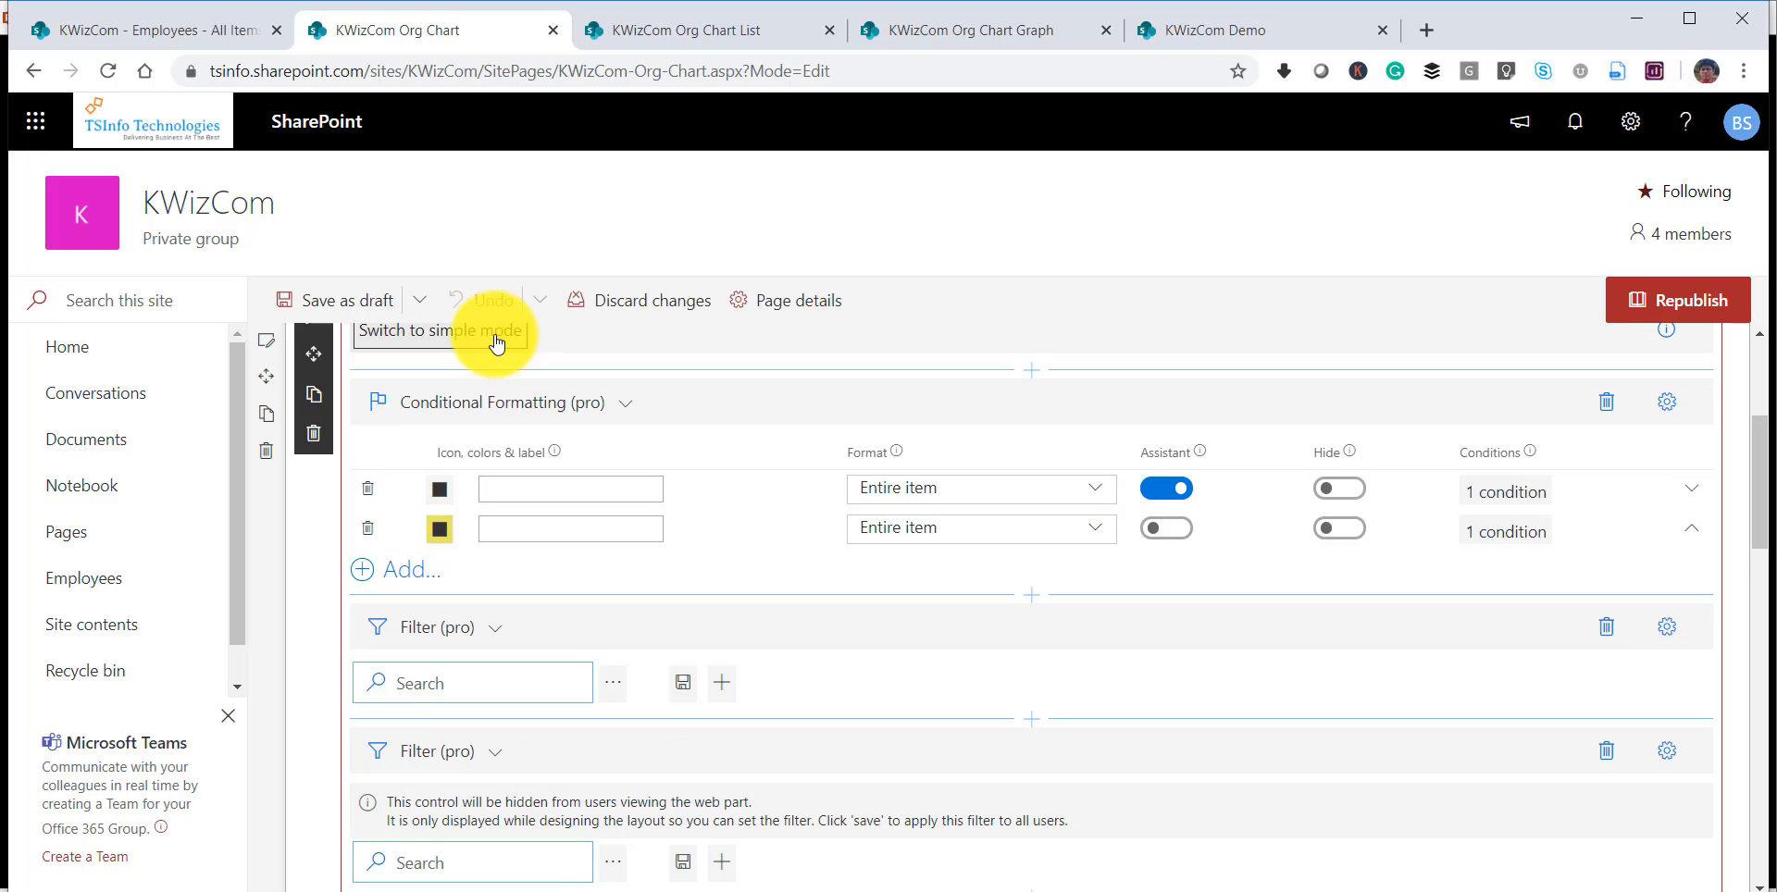
scroll(817, 716, "down", 3)
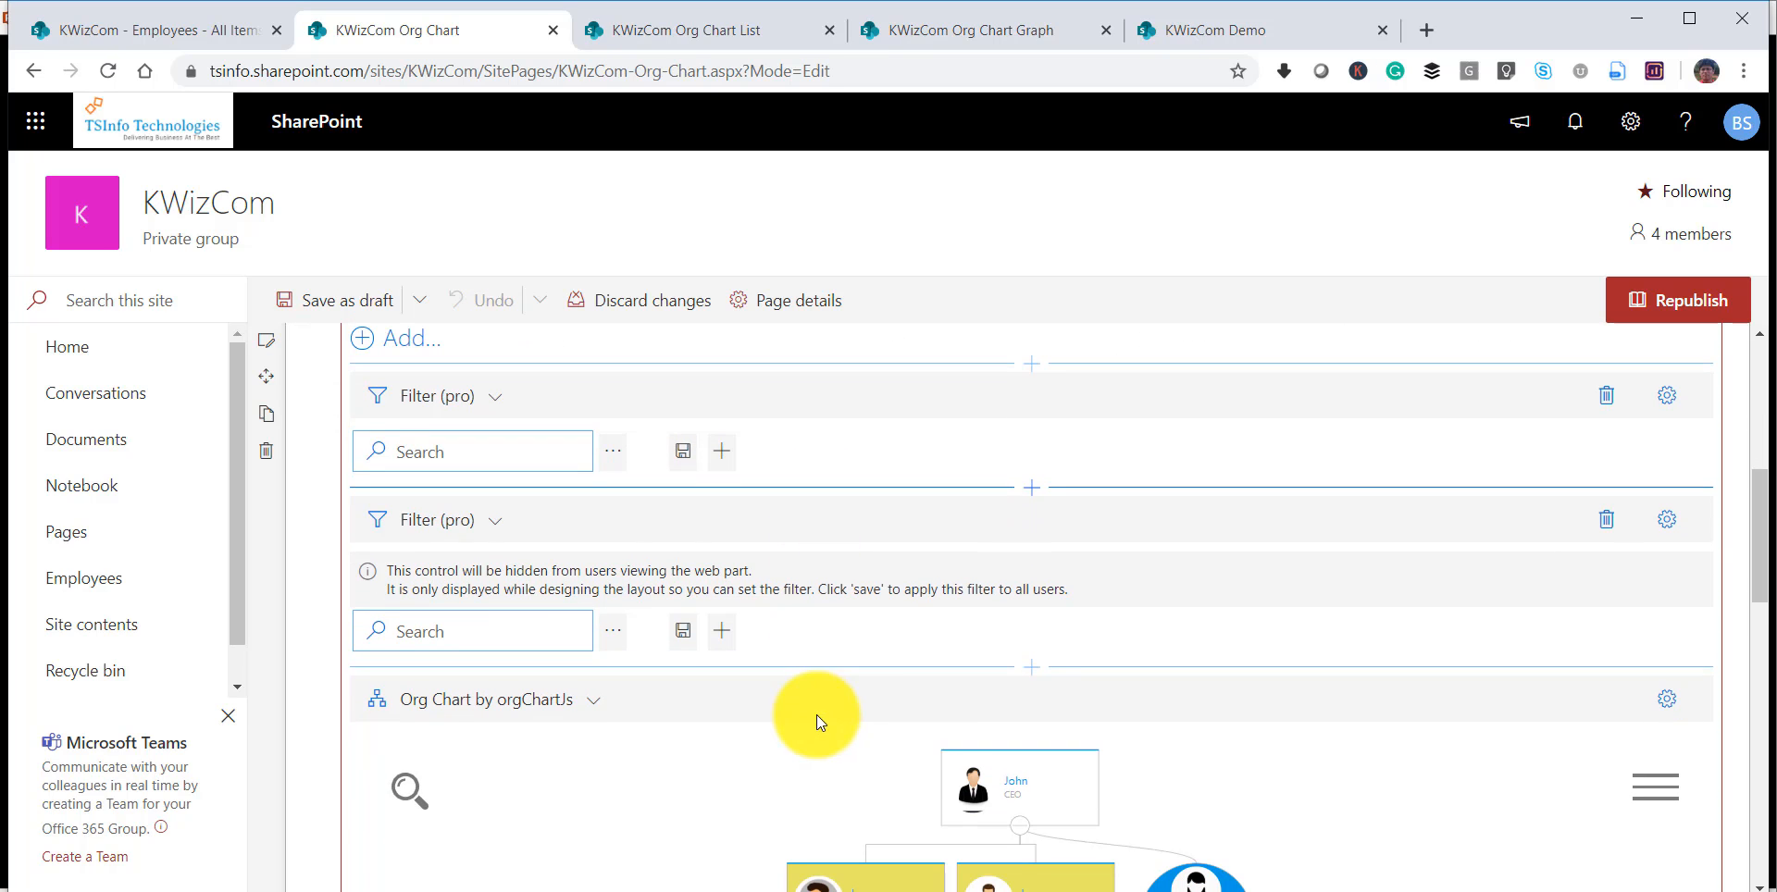
left_click(1030, 667)
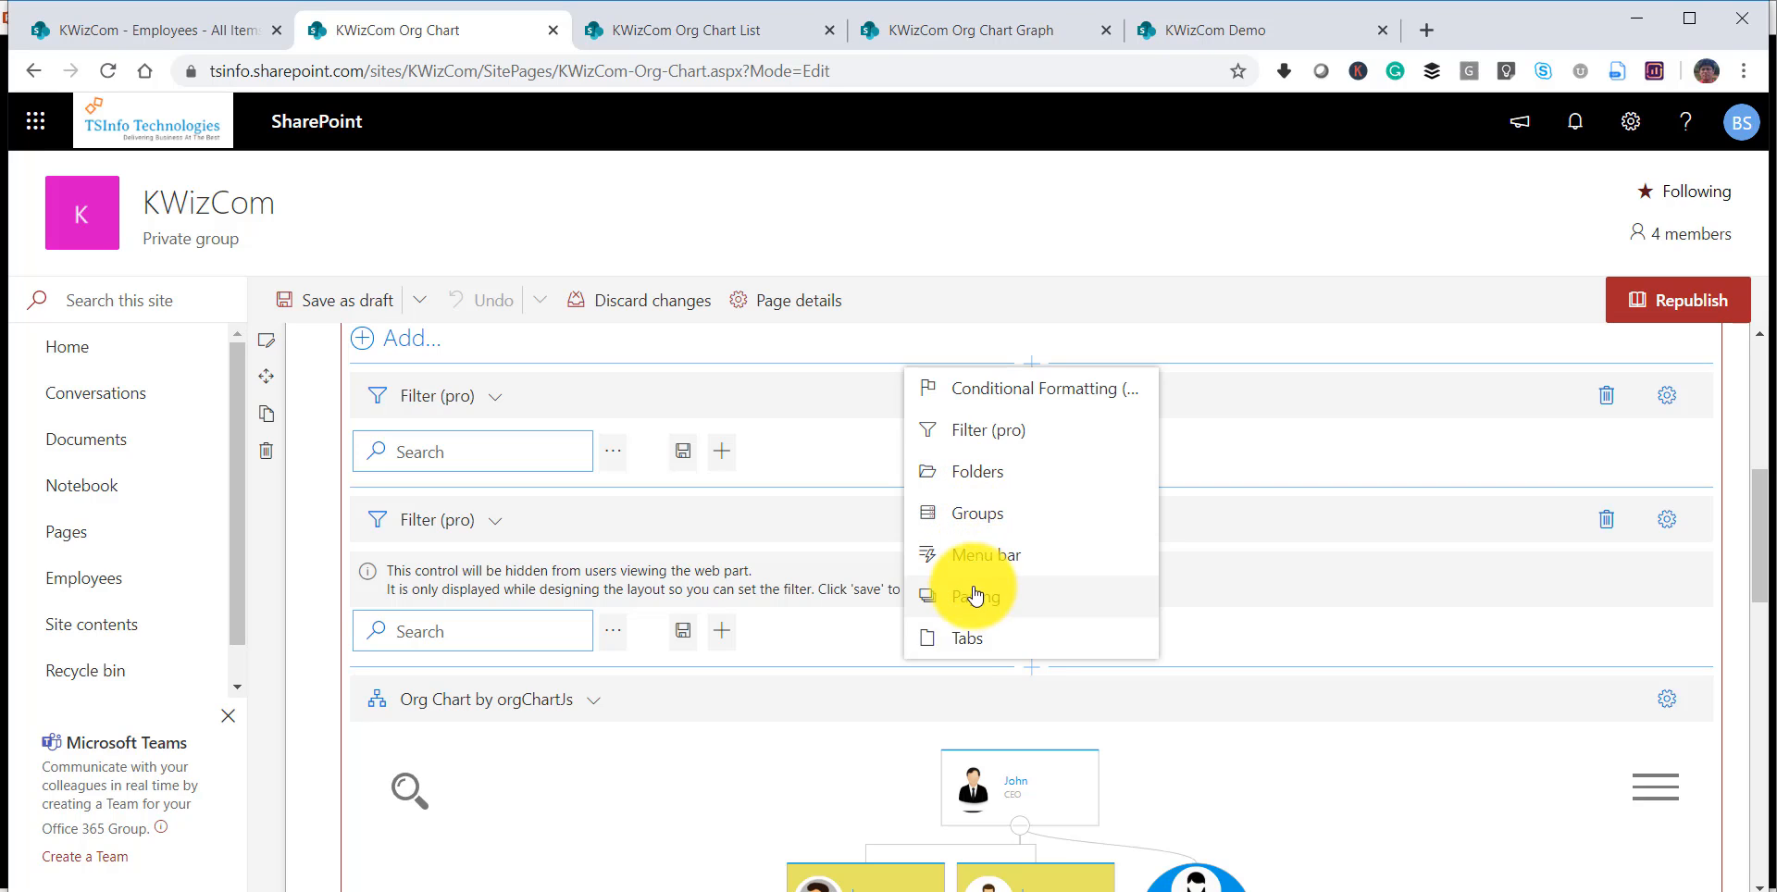
left_click(968, 639)
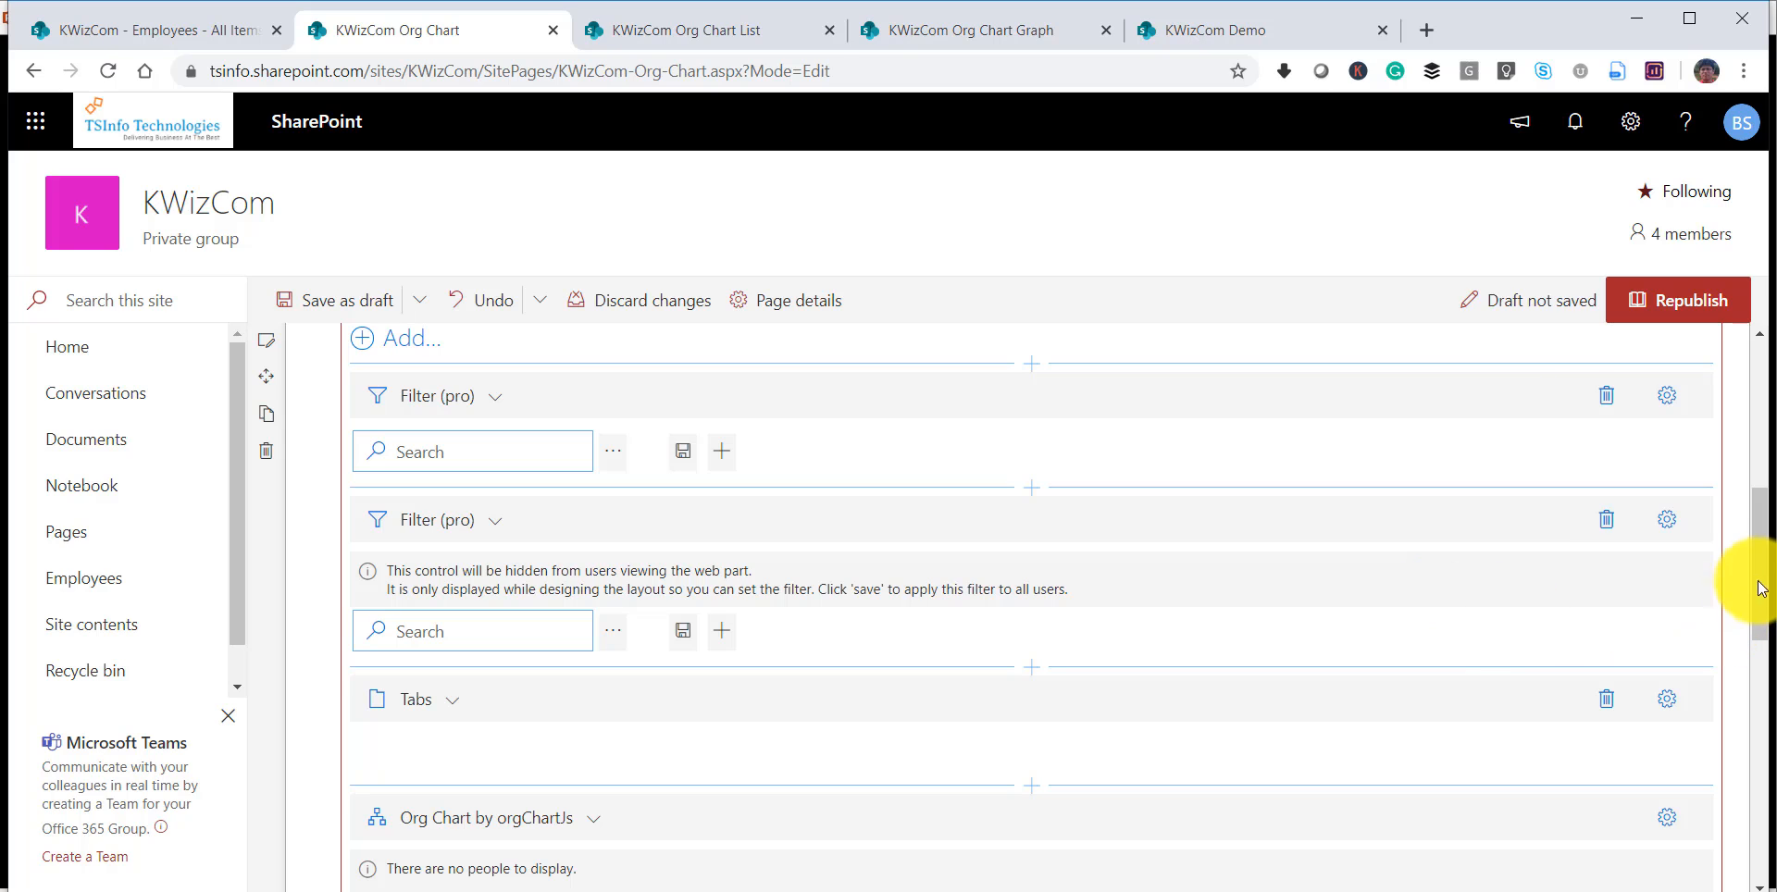
Configure the Tabs control to group by Department and close its settings.
scroll(786, 730, "down", 2)
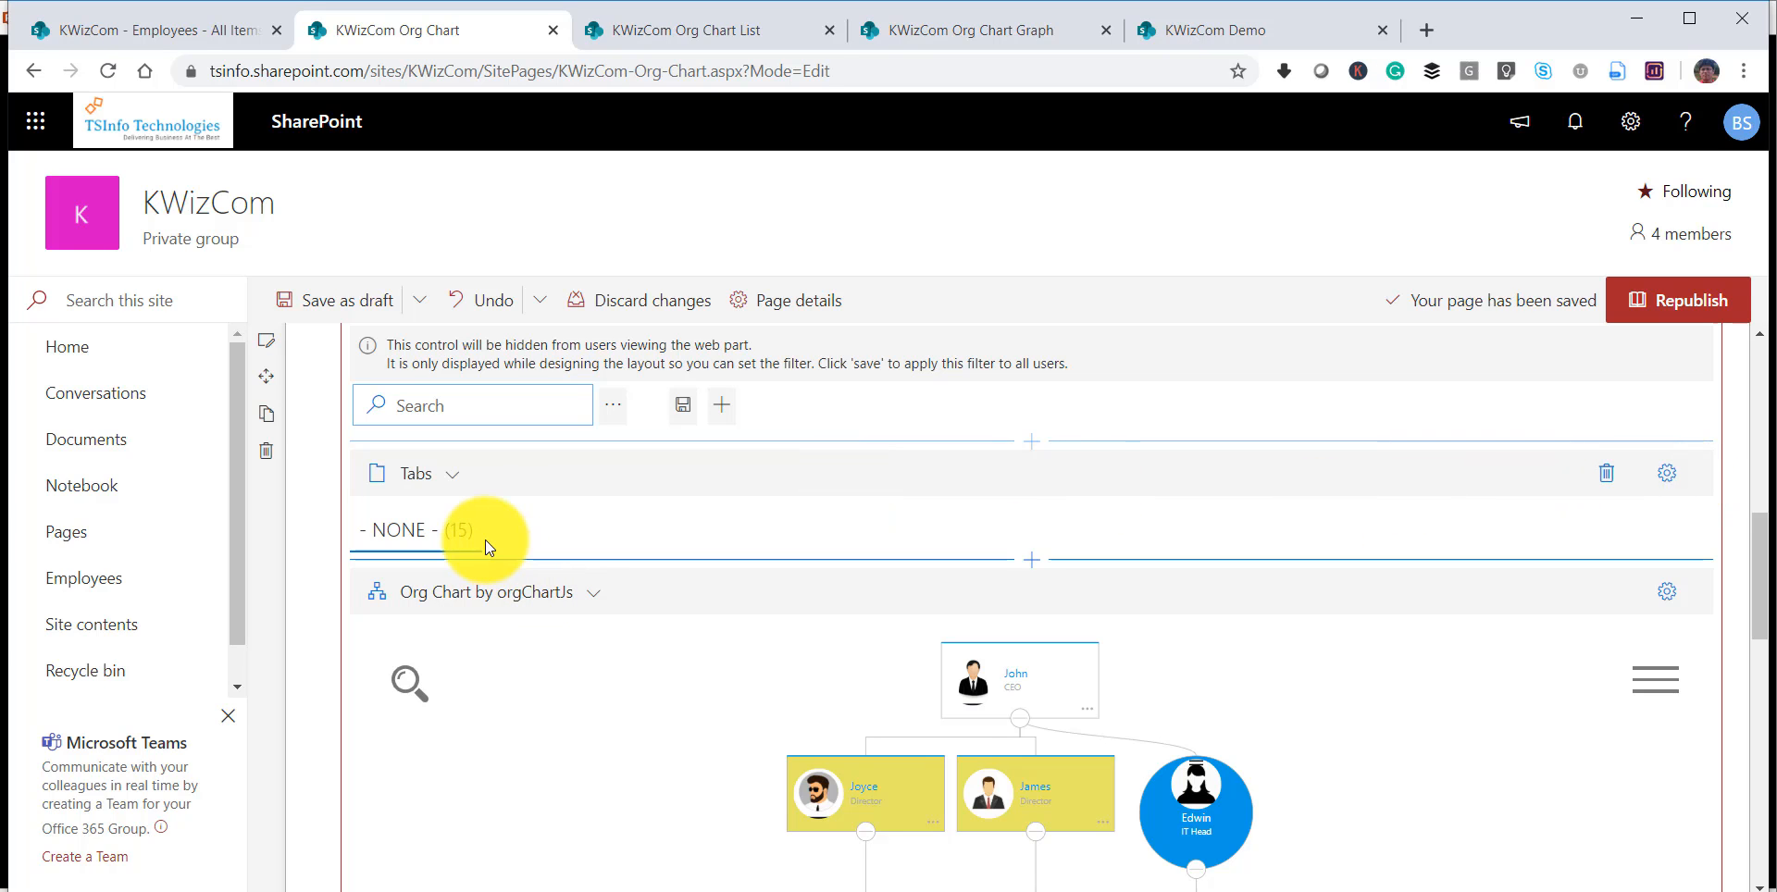
left_click(1665, 475)
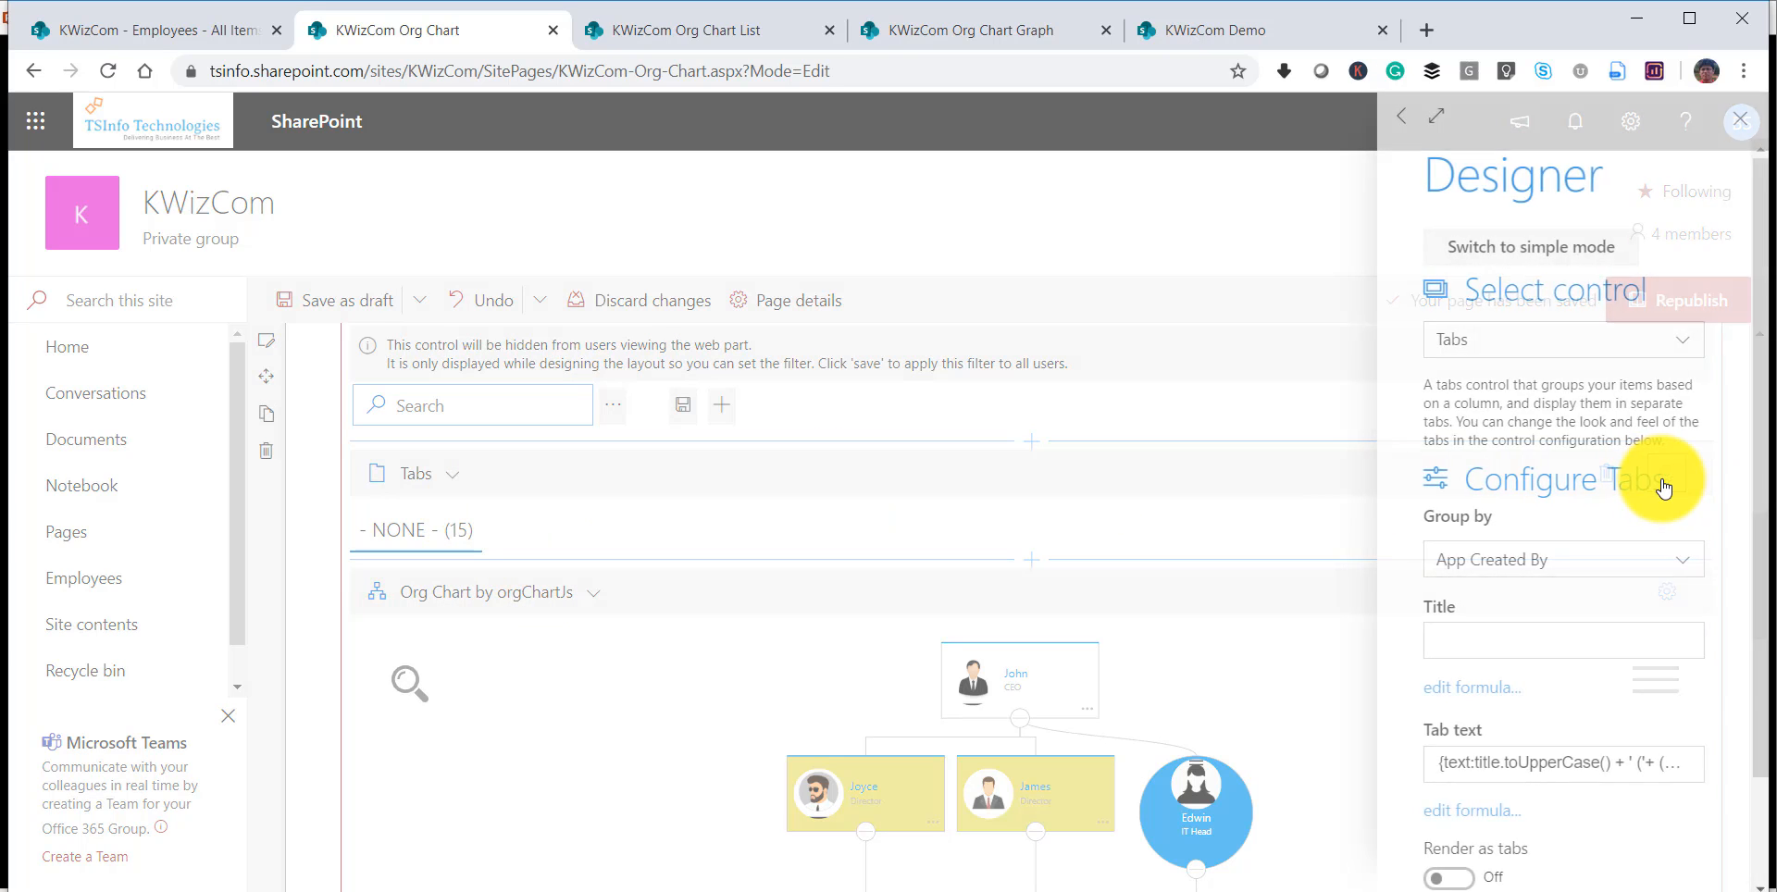
left_click(1541, 567)
scroll(1541, 727, "down", 3)
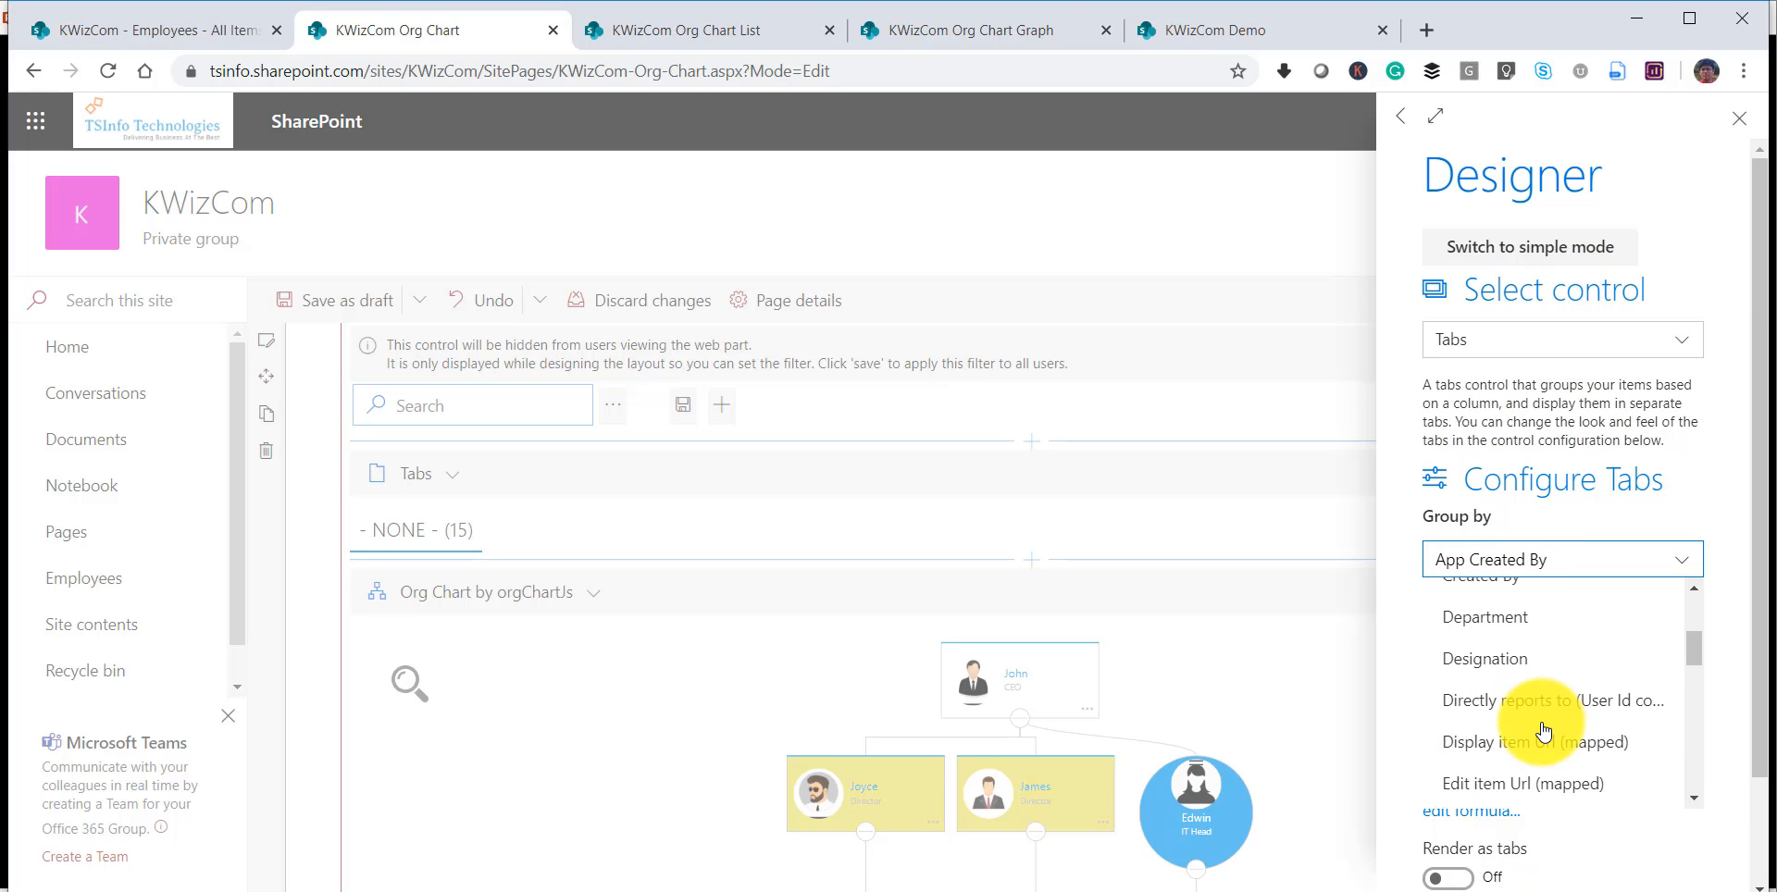
left_click(1509, 628)
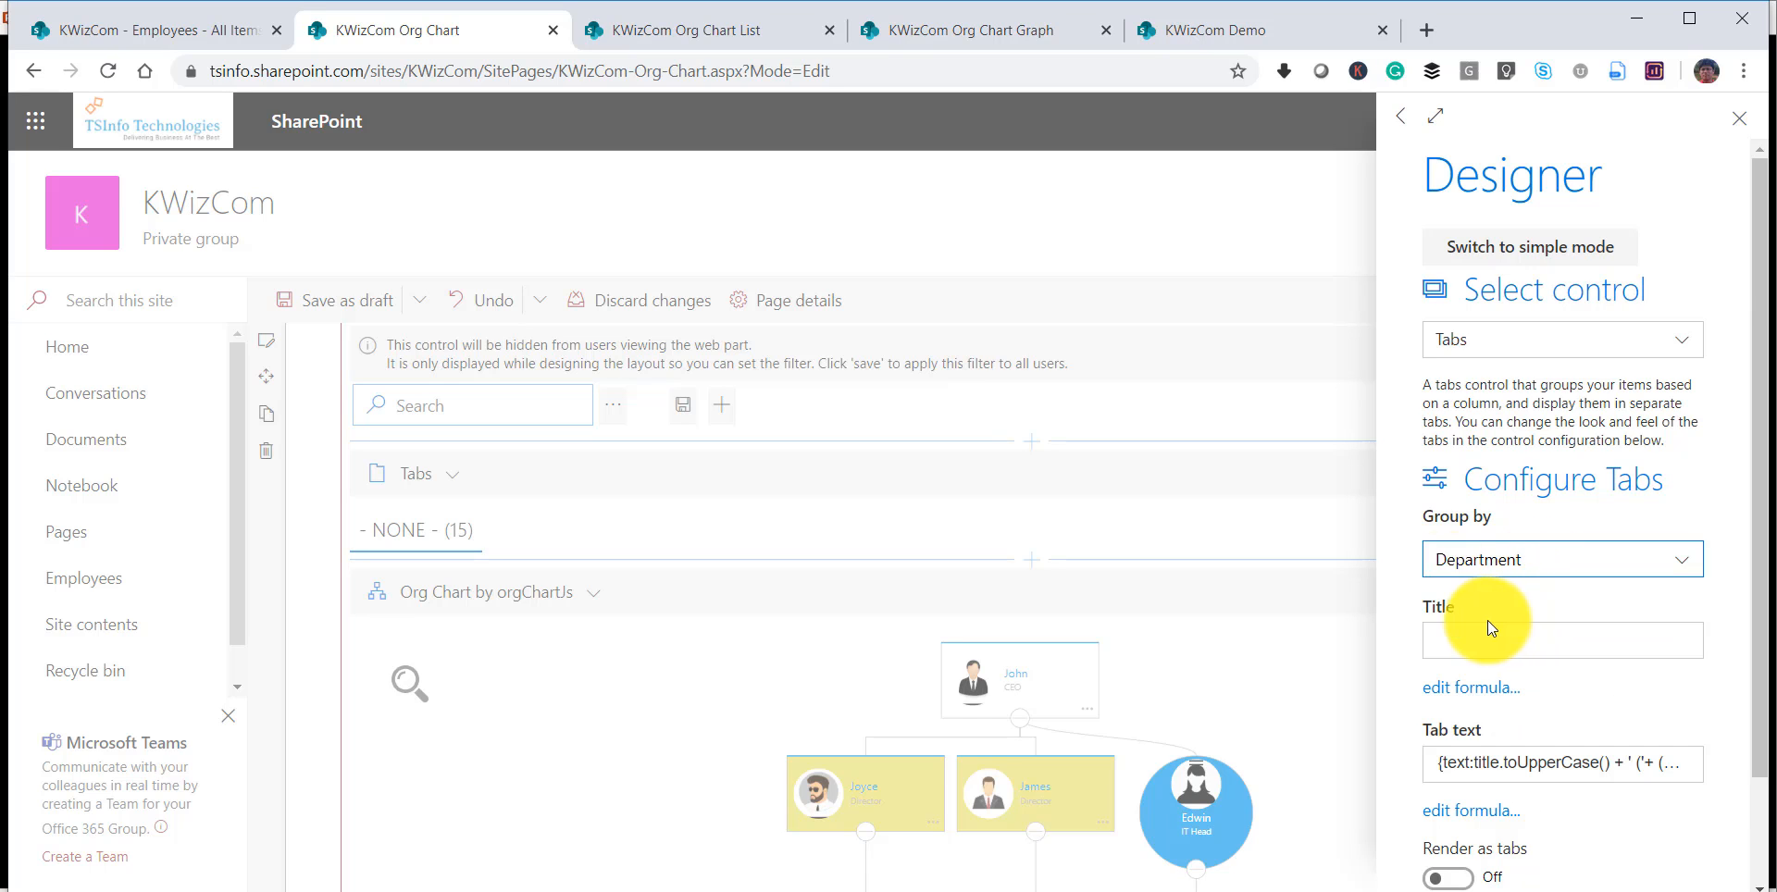
left_click(1740, 118)
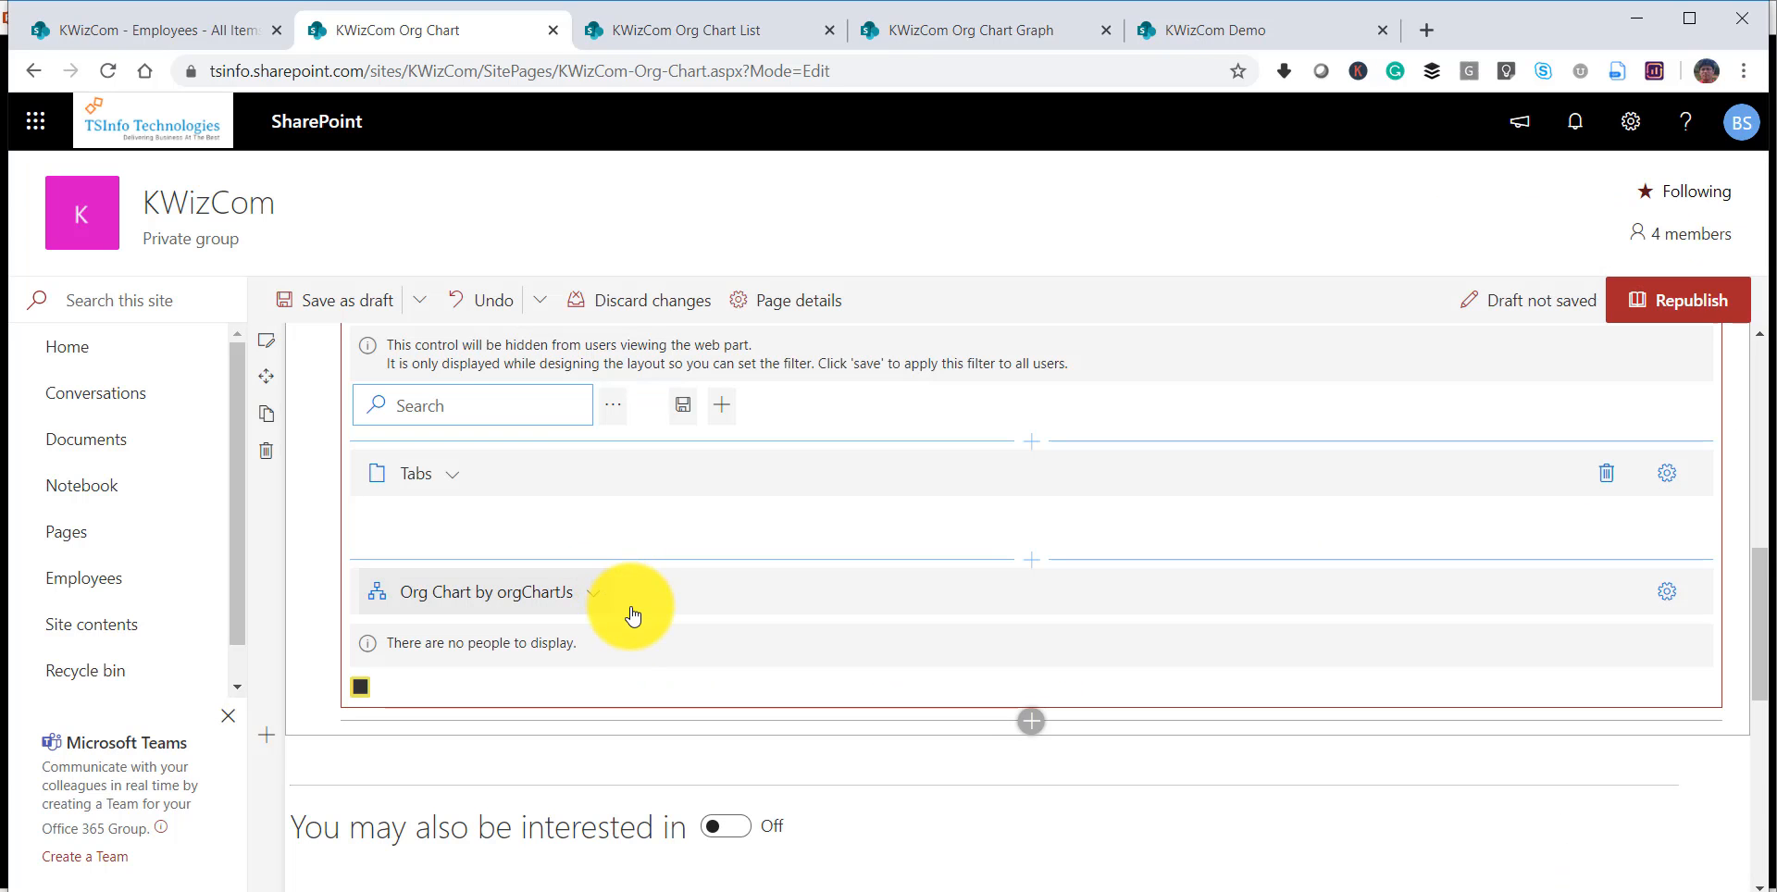
Examine the org chart for each department by switching between the Finance, HR, Sales and IT groups.
left_click(513, 554)
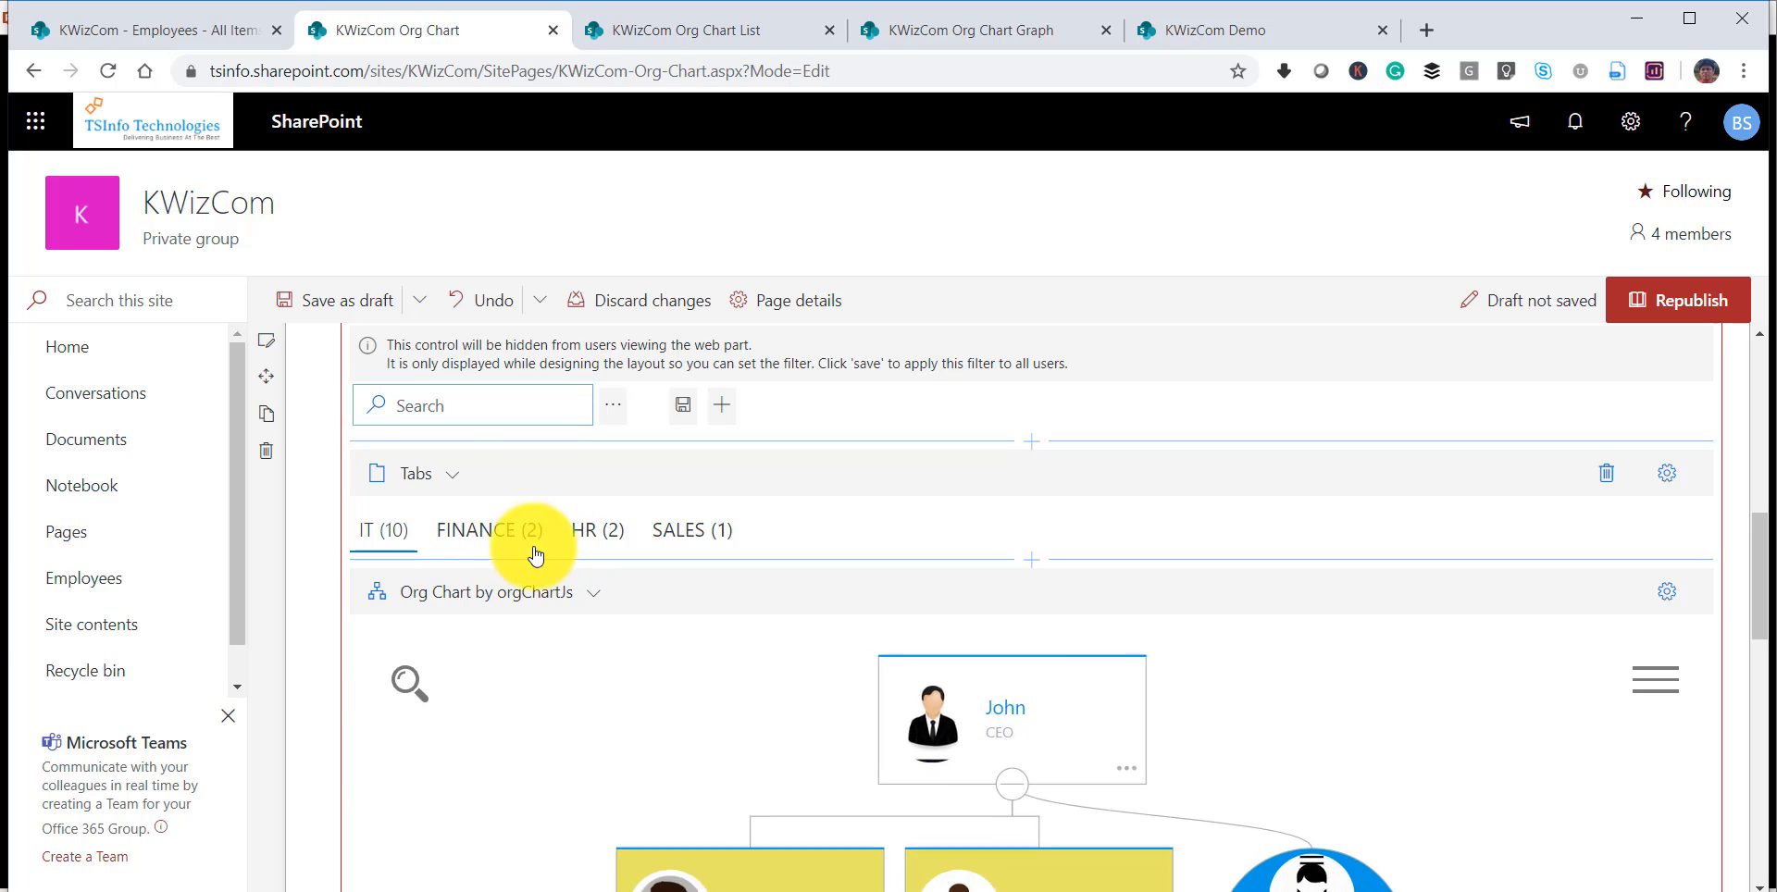
left_click(607, 543)
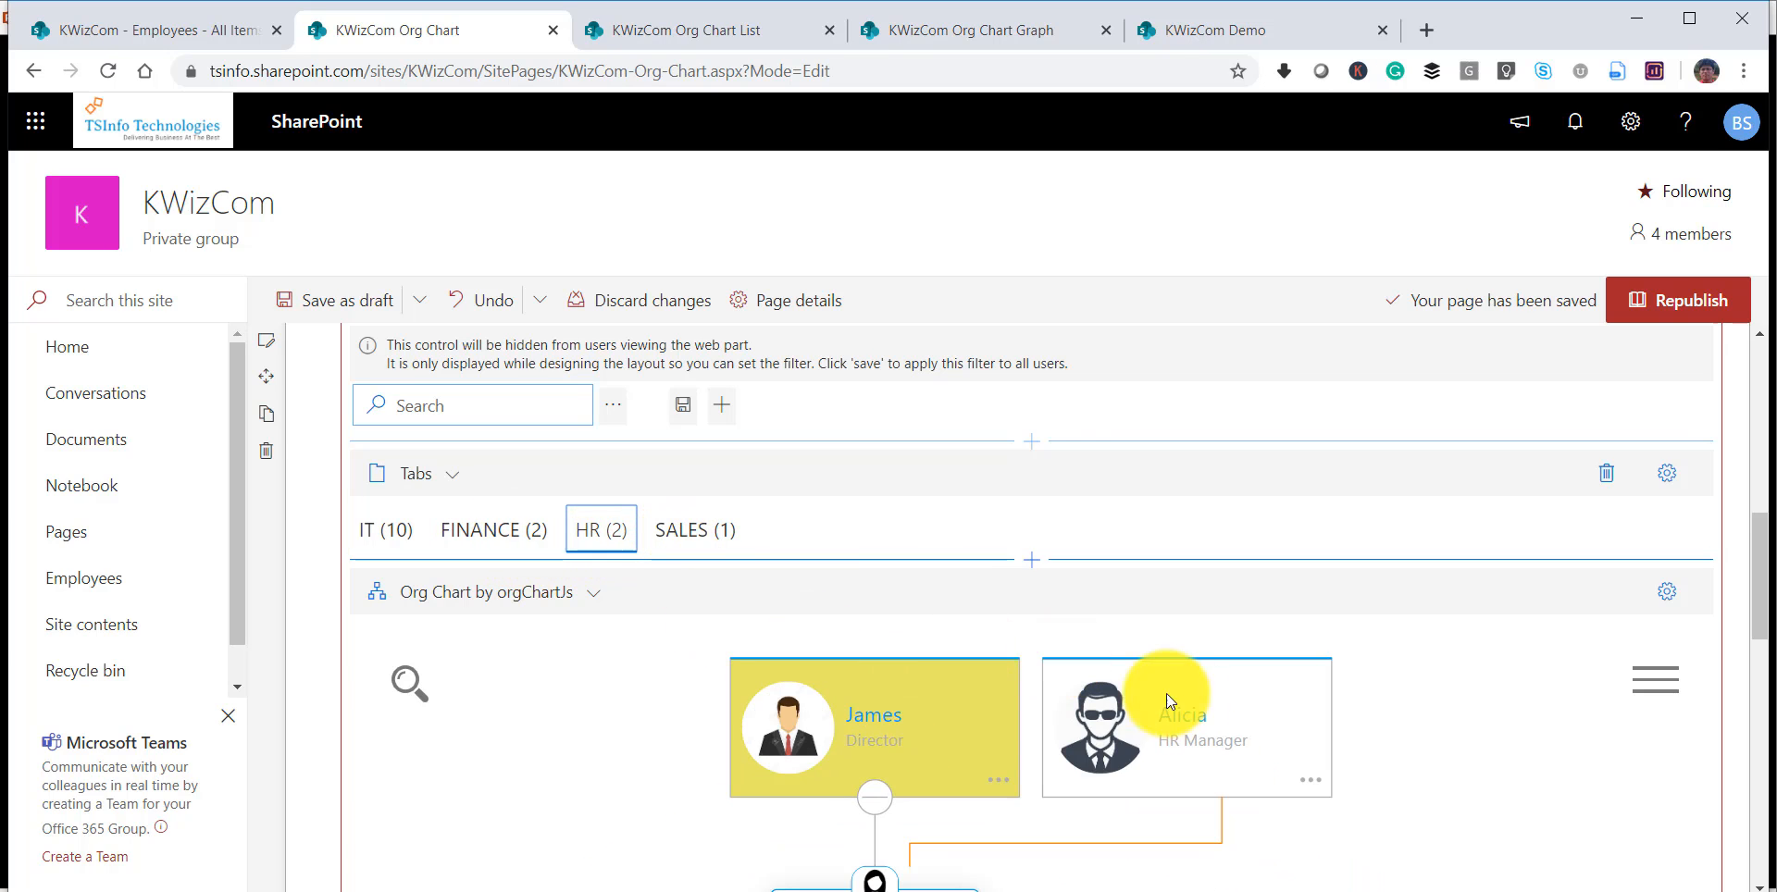
left_click(690, 539)
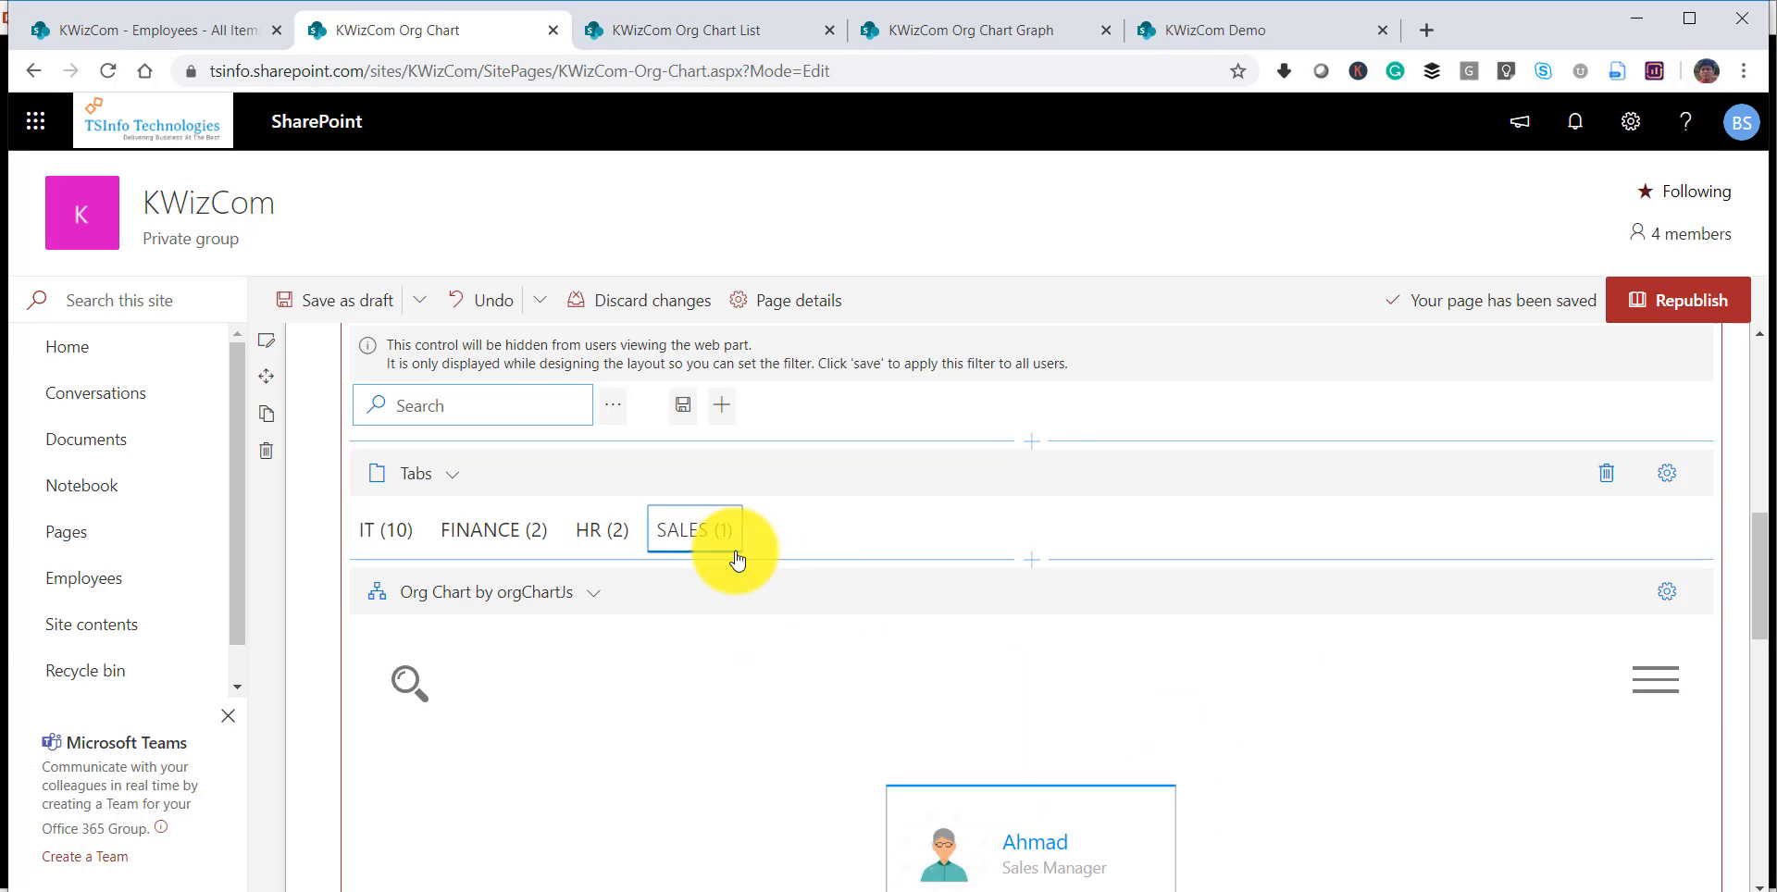
left_click(514, 529)
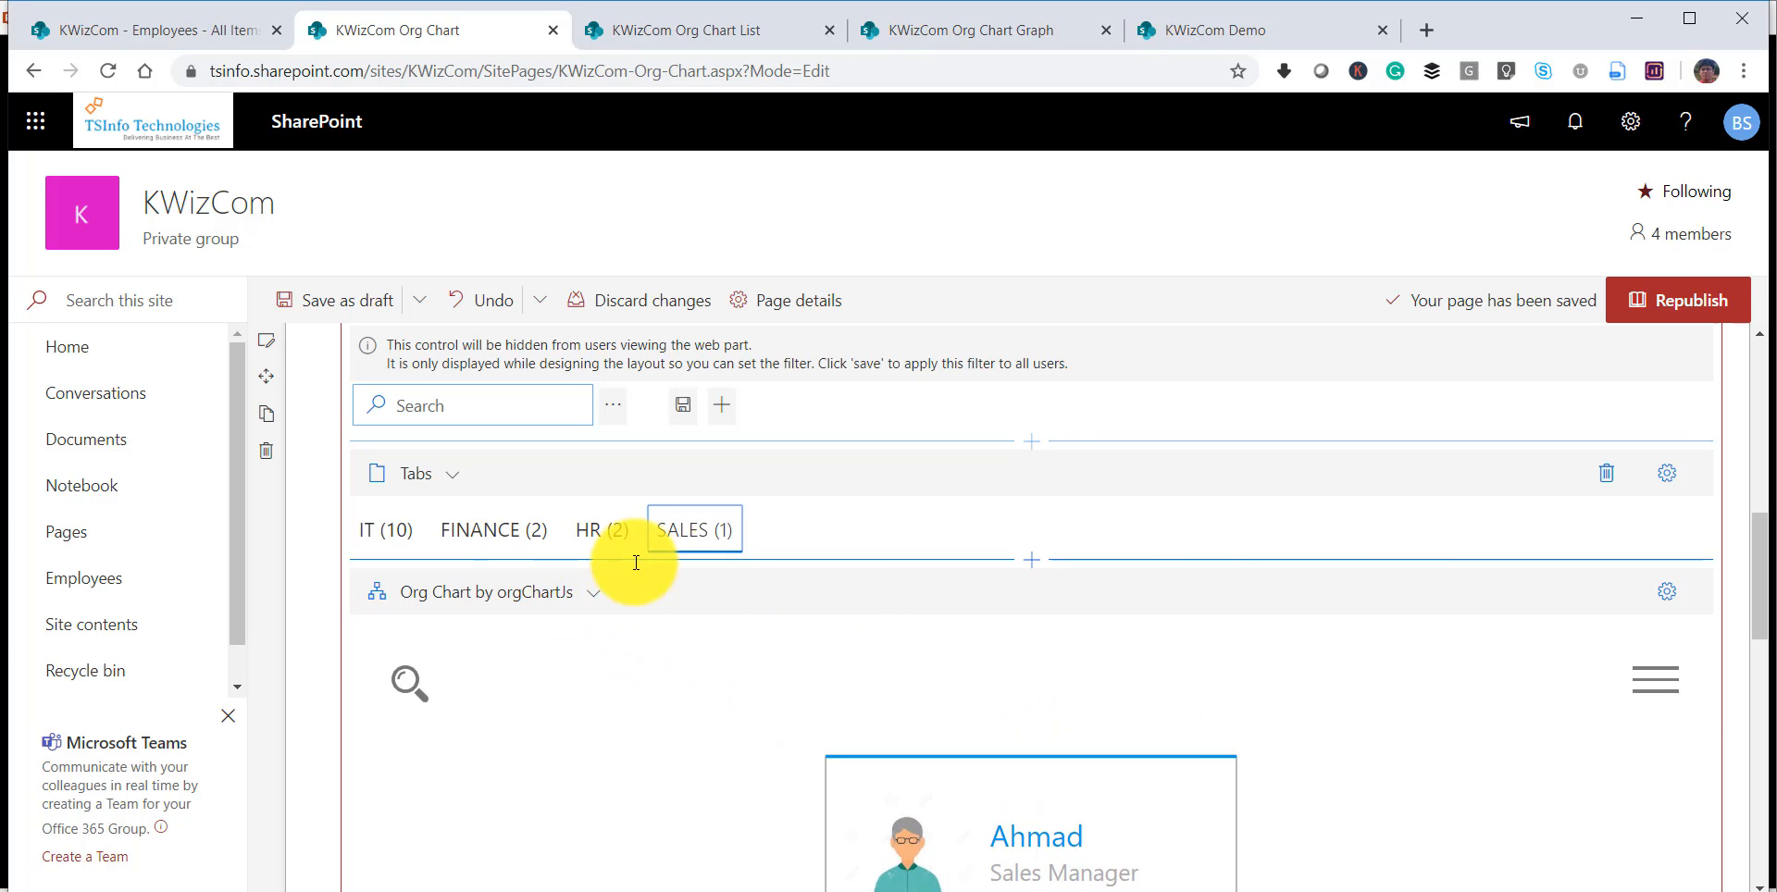
mouse_move(1762, 575)
left_mouse_down()
mouse_move(1756, 634)
mouse_move(1746, 587)
left_mouse_up()
left_click(383, 433)
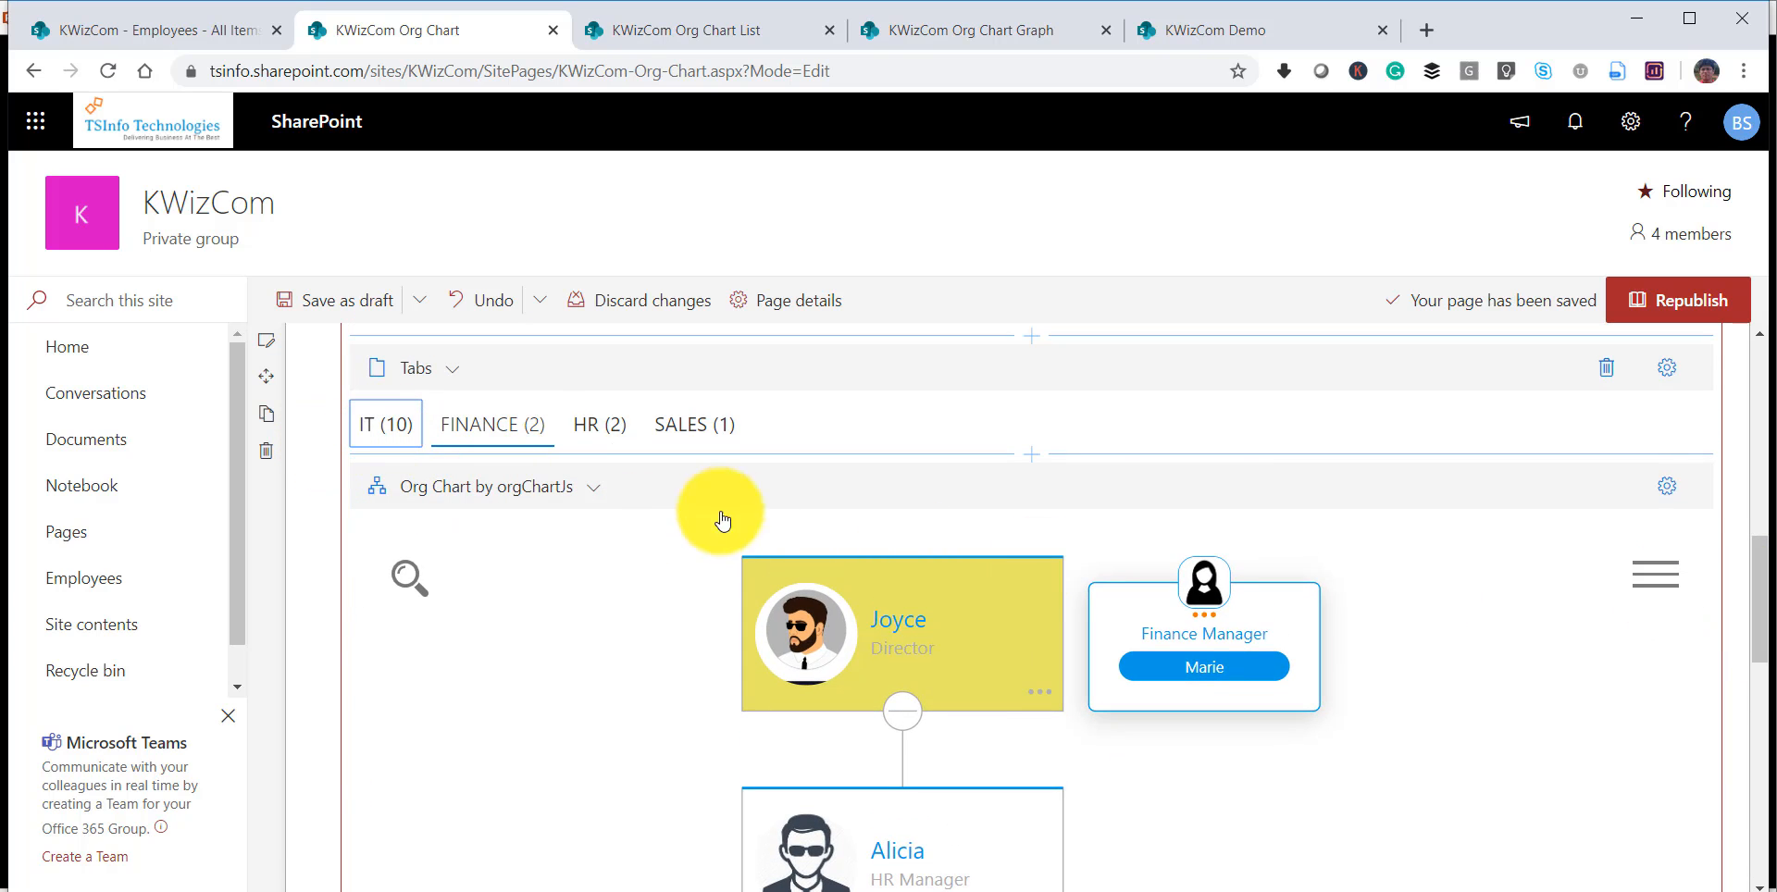
mouse_move(1764, 588)
left_mouse_down()
mouse_move(1746, 595)
mouse_move(1745, 713)
mouse_move(1749, 616)
left_mouse_up()
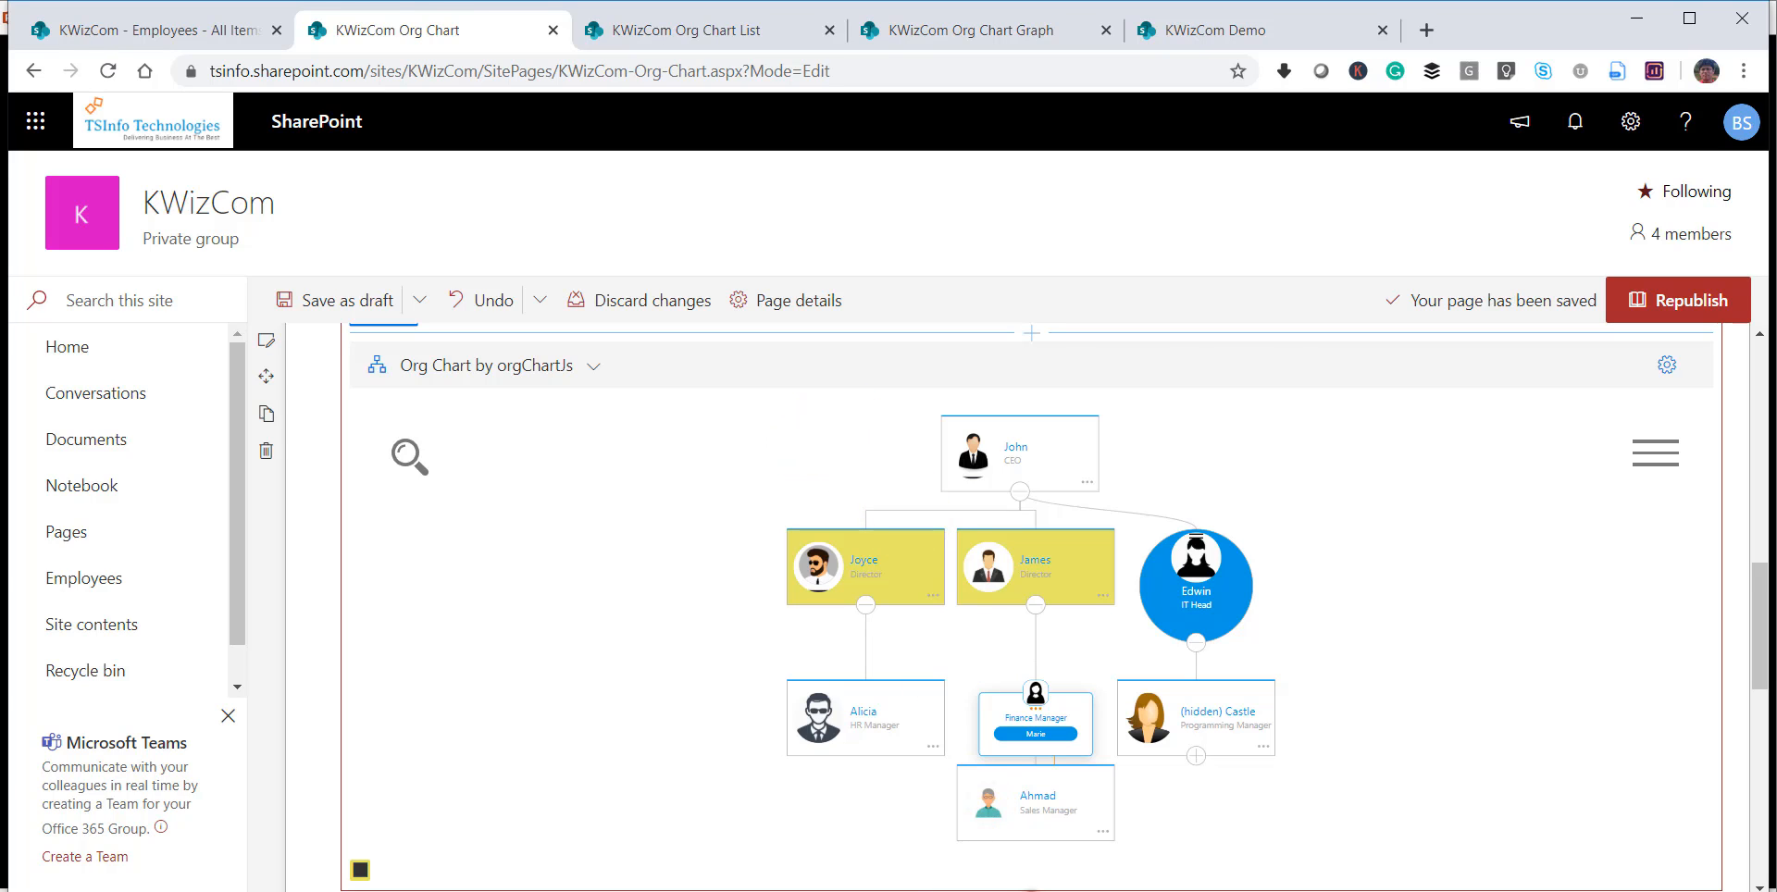
key("alt+Tab")
key("Right")
key("Right")
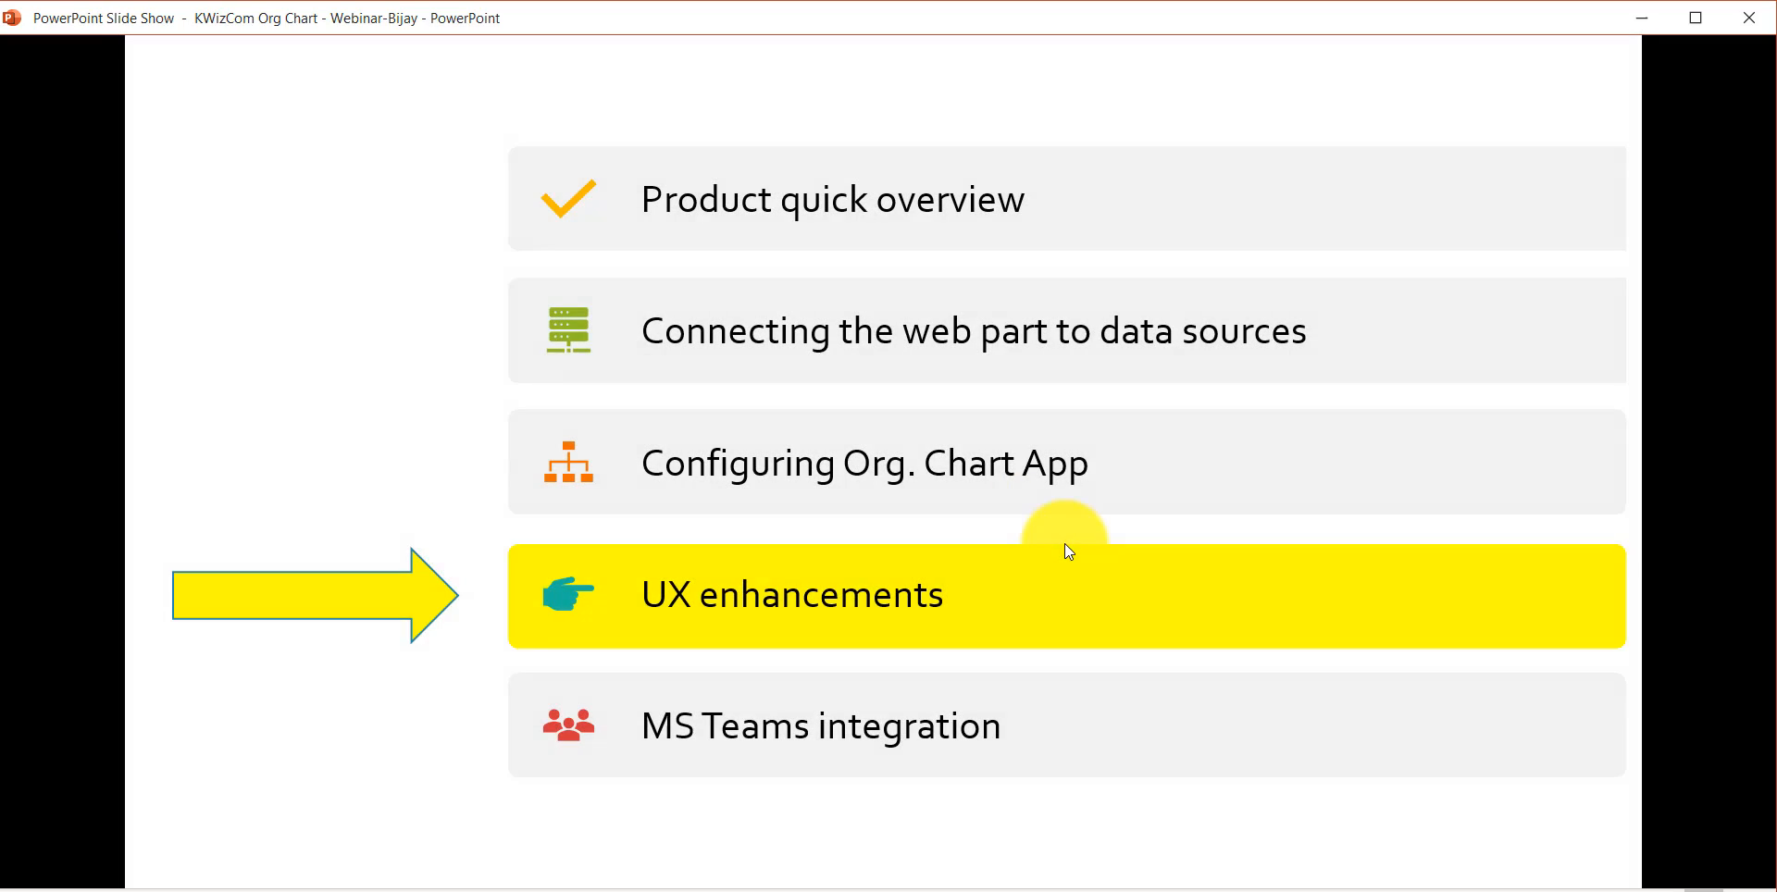
key("Right")
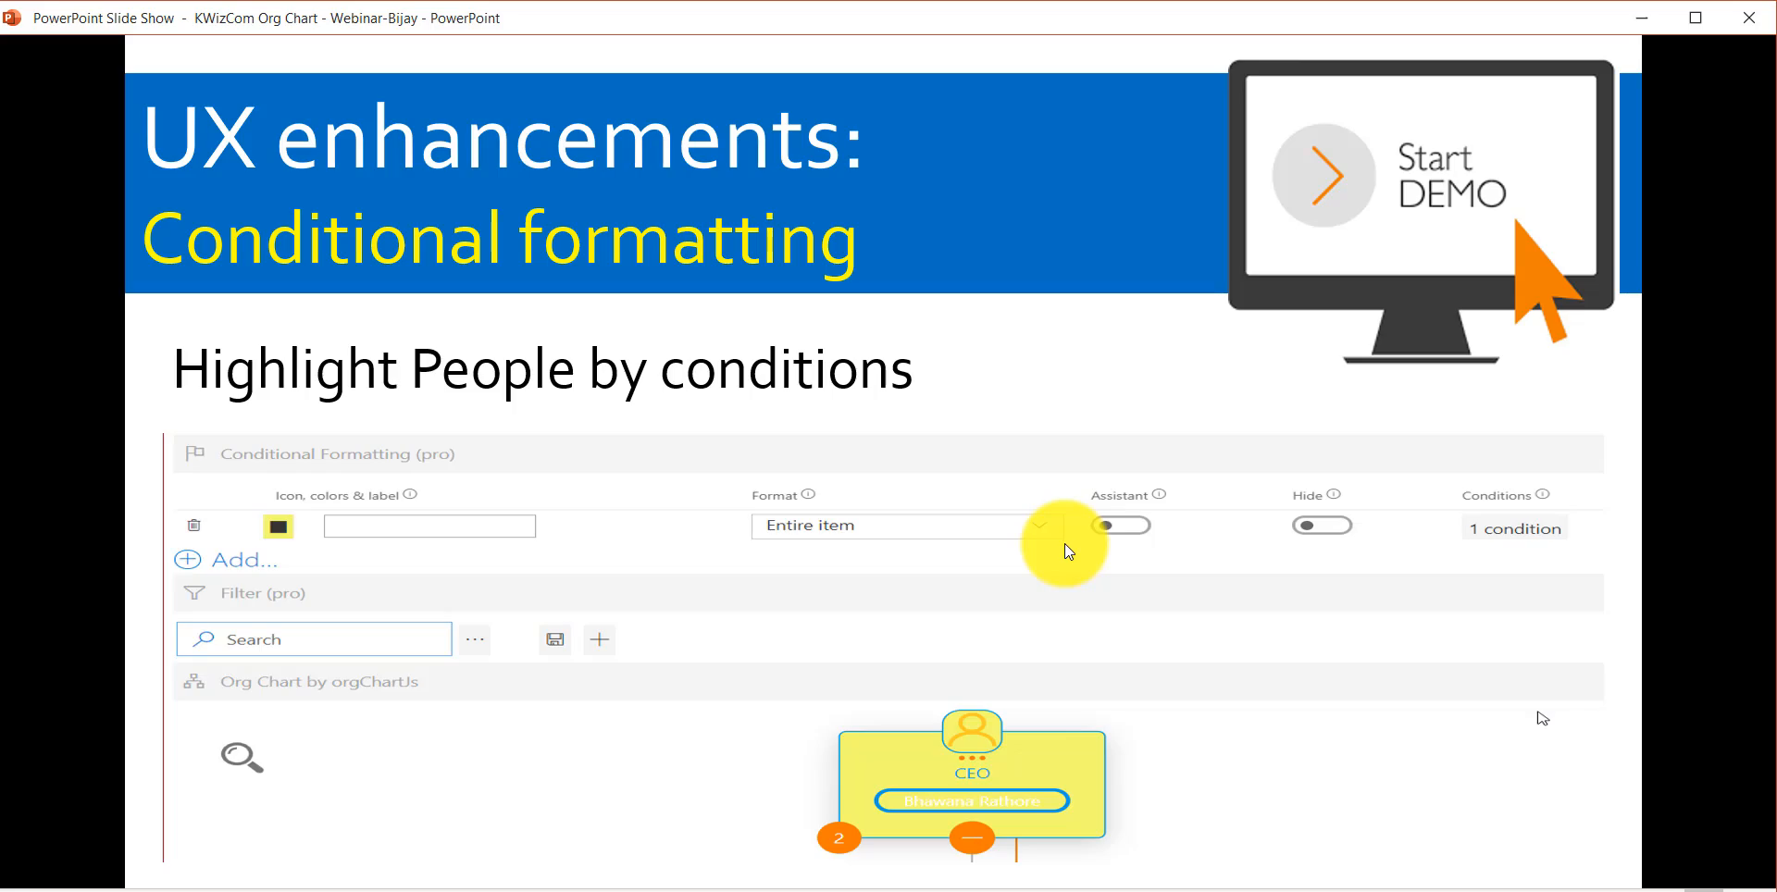
key("Right")
key("Right")
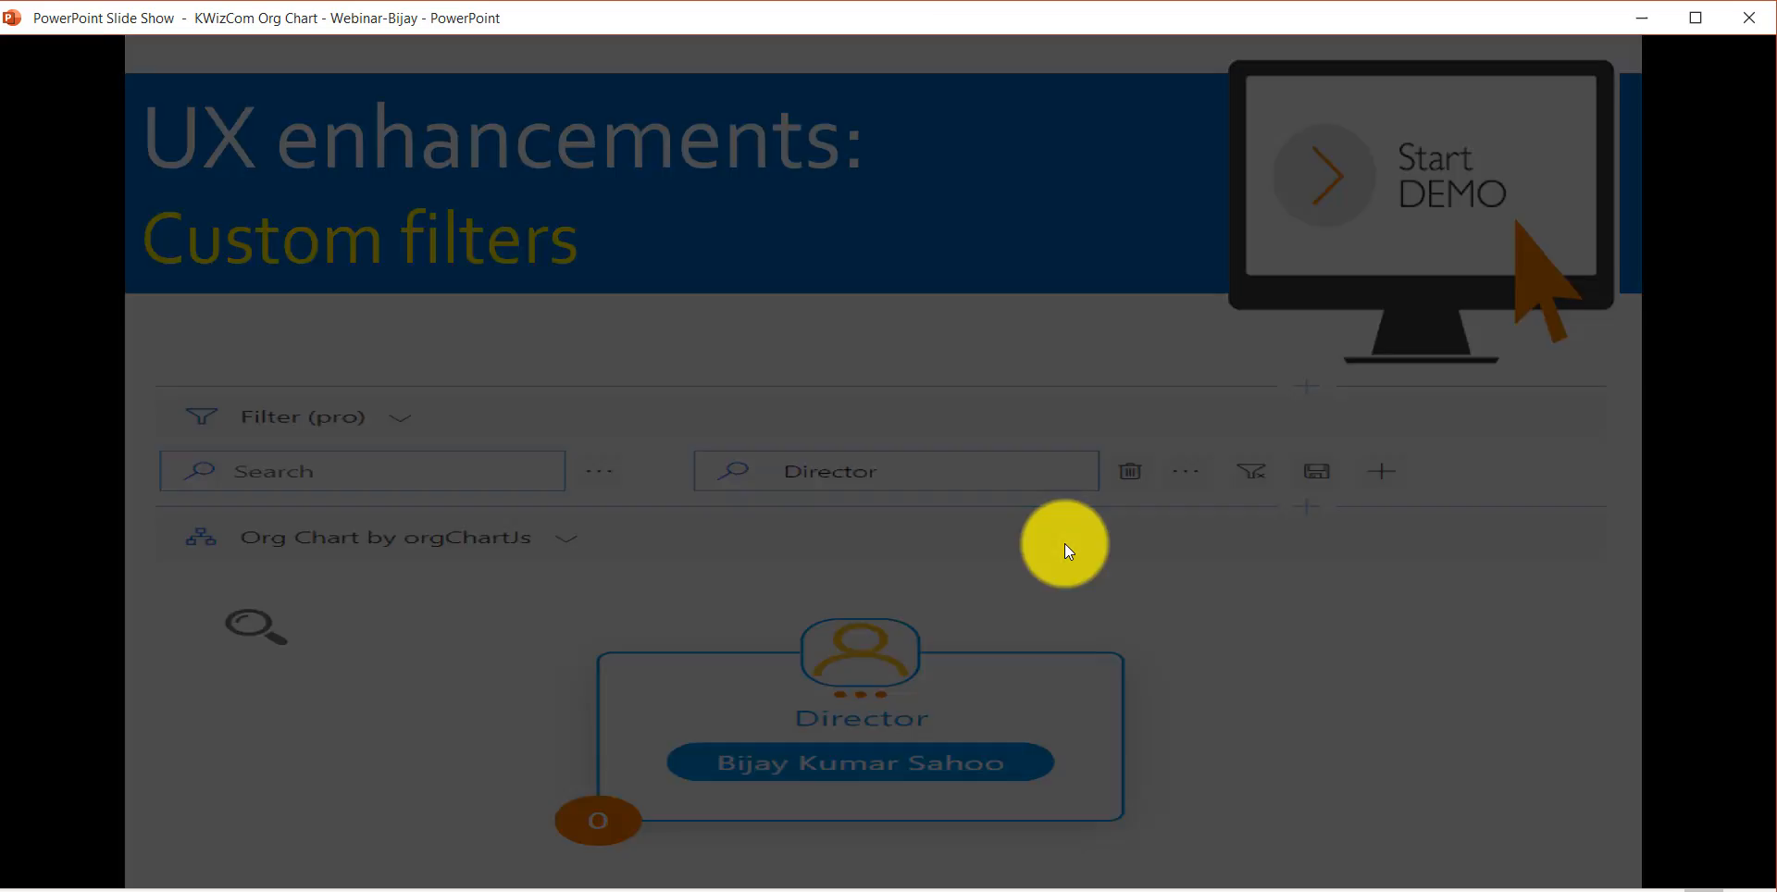
key("Right")
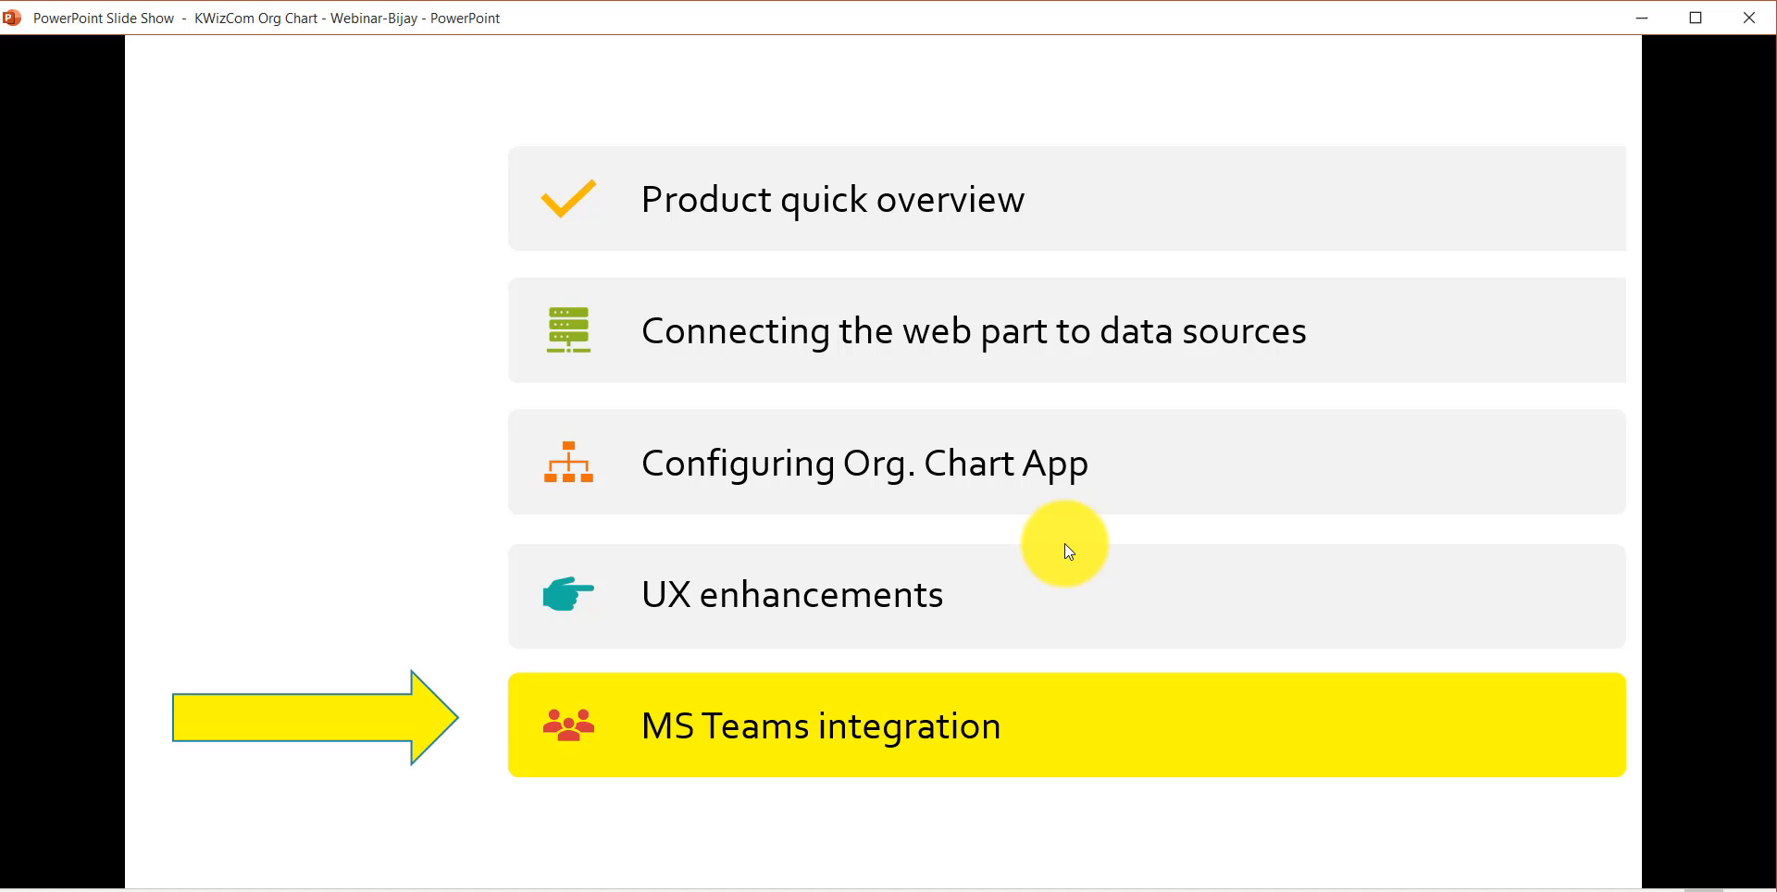
key("Right")
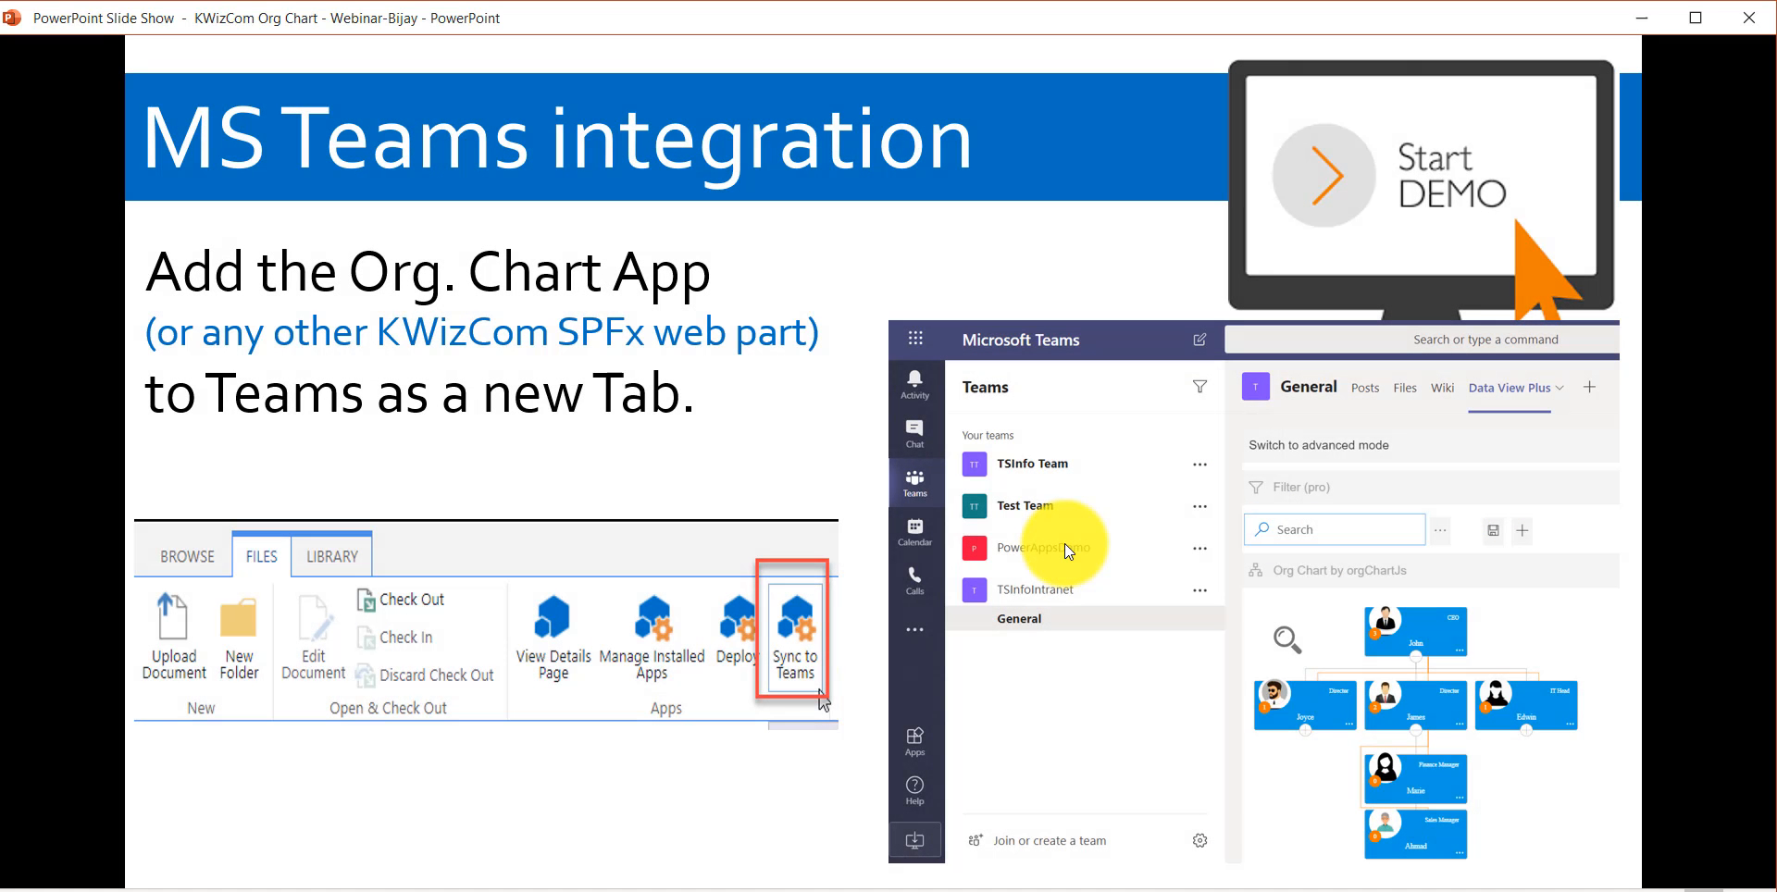